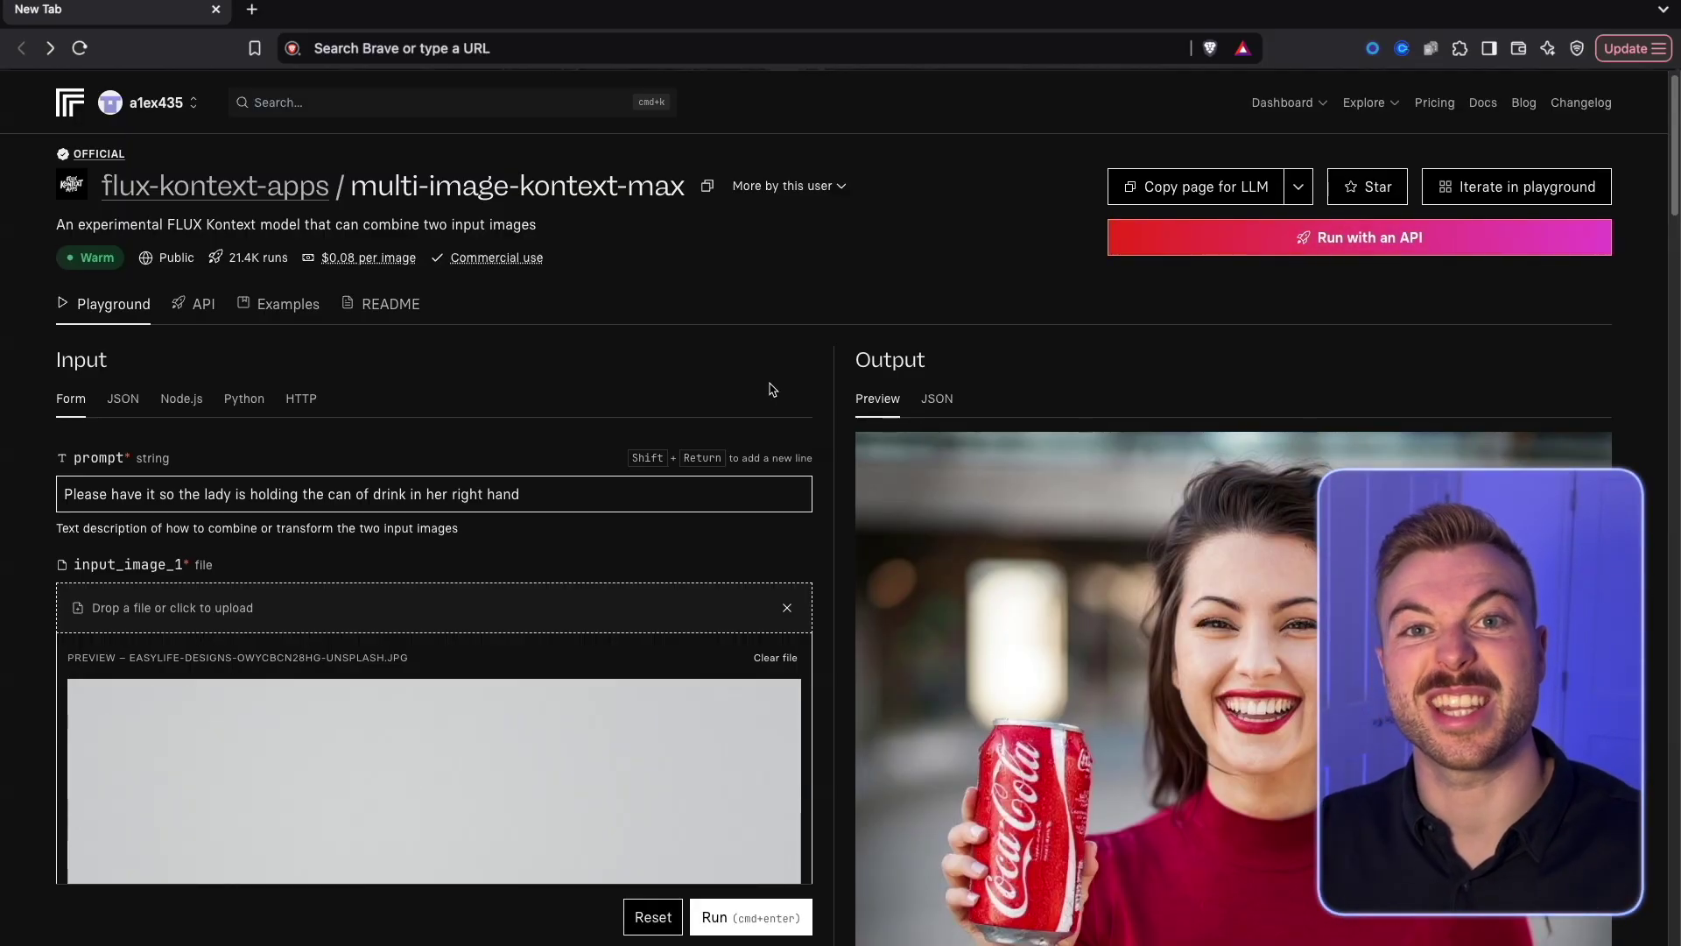
Step: Review the multi-image-kontext-max run: prompt, both input images, the Coca-Cola output and its logs
{"action": "scroll", "coordinate": [772, 388], "scroll_direction": "down", "scroll_amount": 2}
{"action": "scroll", "coordinate": [770, 388], "scroll_direction": "down", "scroll_amount": 3}
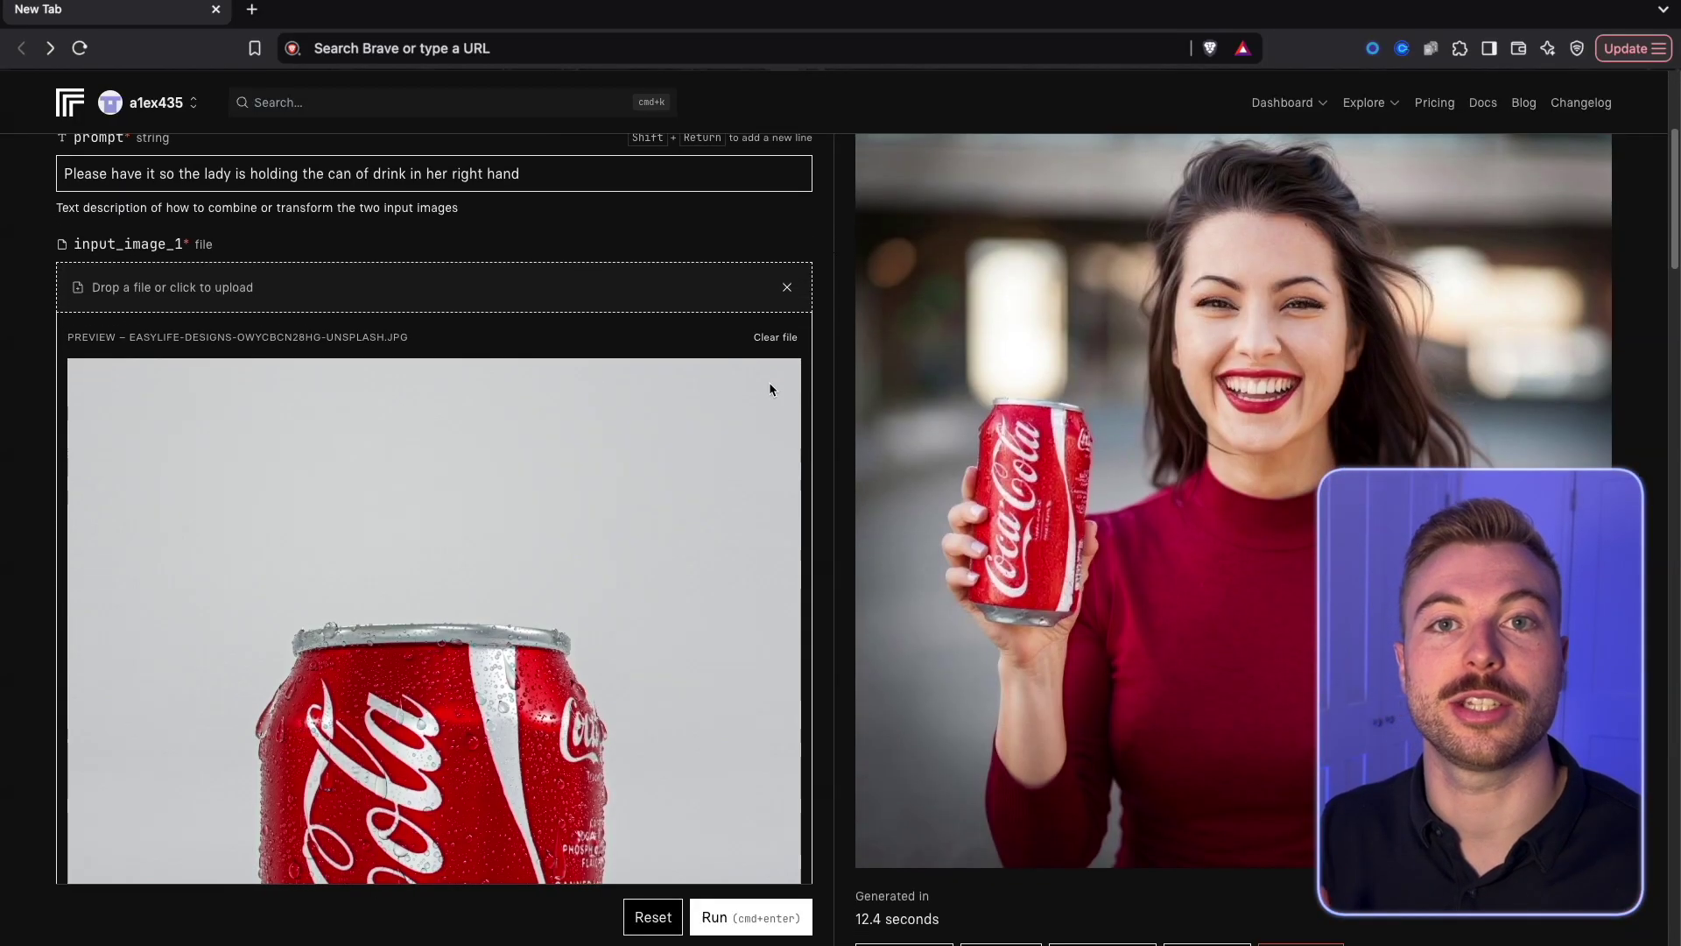
{"action": "scroll", "coordinate": [1047, 240], "scroll_direction": "down", "scroll_amount": 3}
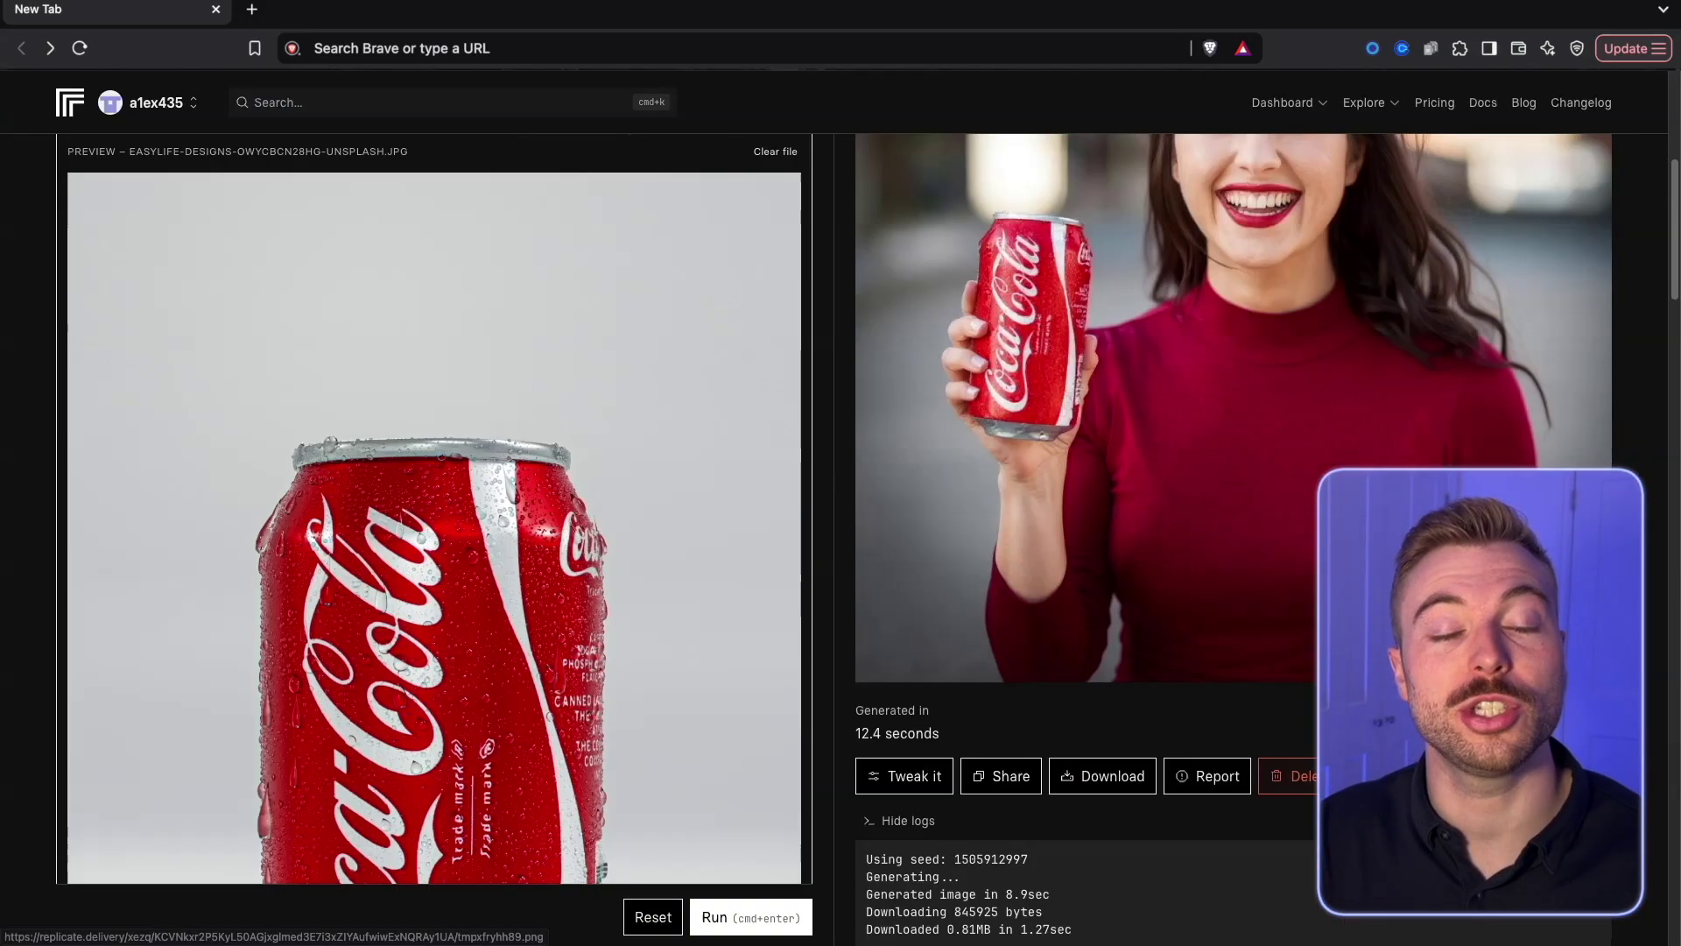
{"action": "scroll", "coordinate": [567, 470], "scroll_direction": "down", "scroll_amount": 12}
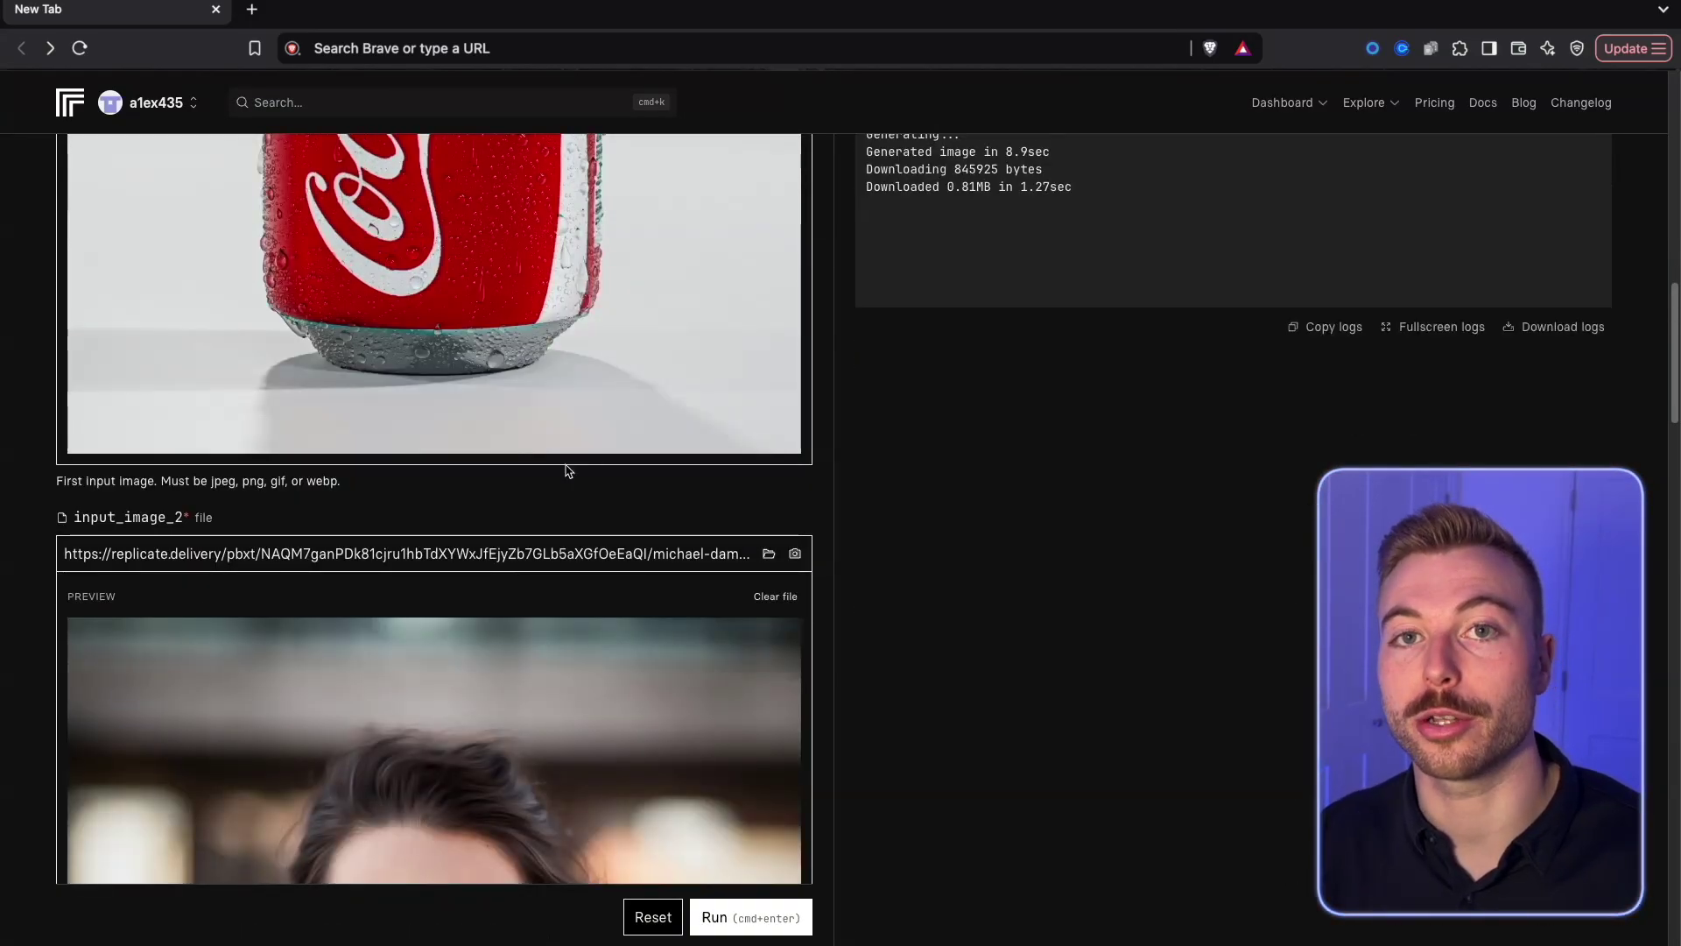
{"action": "scroll", "coordinate": [568, 470], "scroll_direction": "down", "scroll_amount": 8}
{"action": "scroll", "coordinate": [568, 470], "scroll_direction": "up", "scroll_amount": 15}
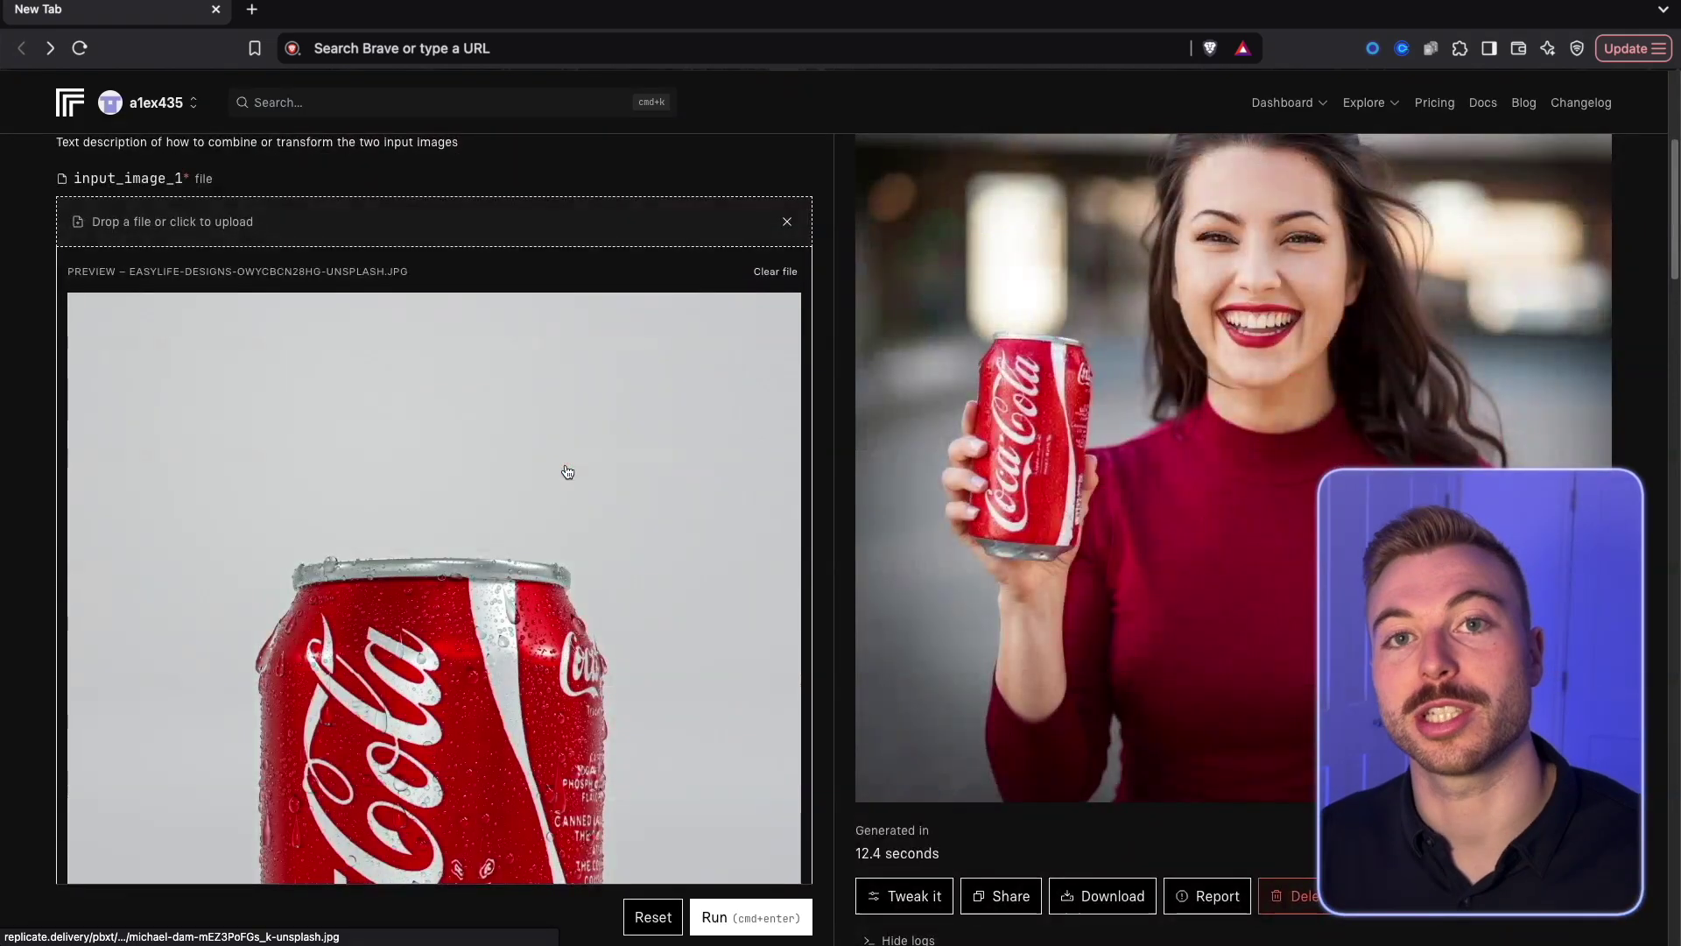
{"action": "scroll", "coordinate": [568, 472], "scroll_direction": "up", "scroll_amount": 3}
{"action": "left_click_drag", "start_coordinate": [540, 294], "coordinate": [108, 281]}
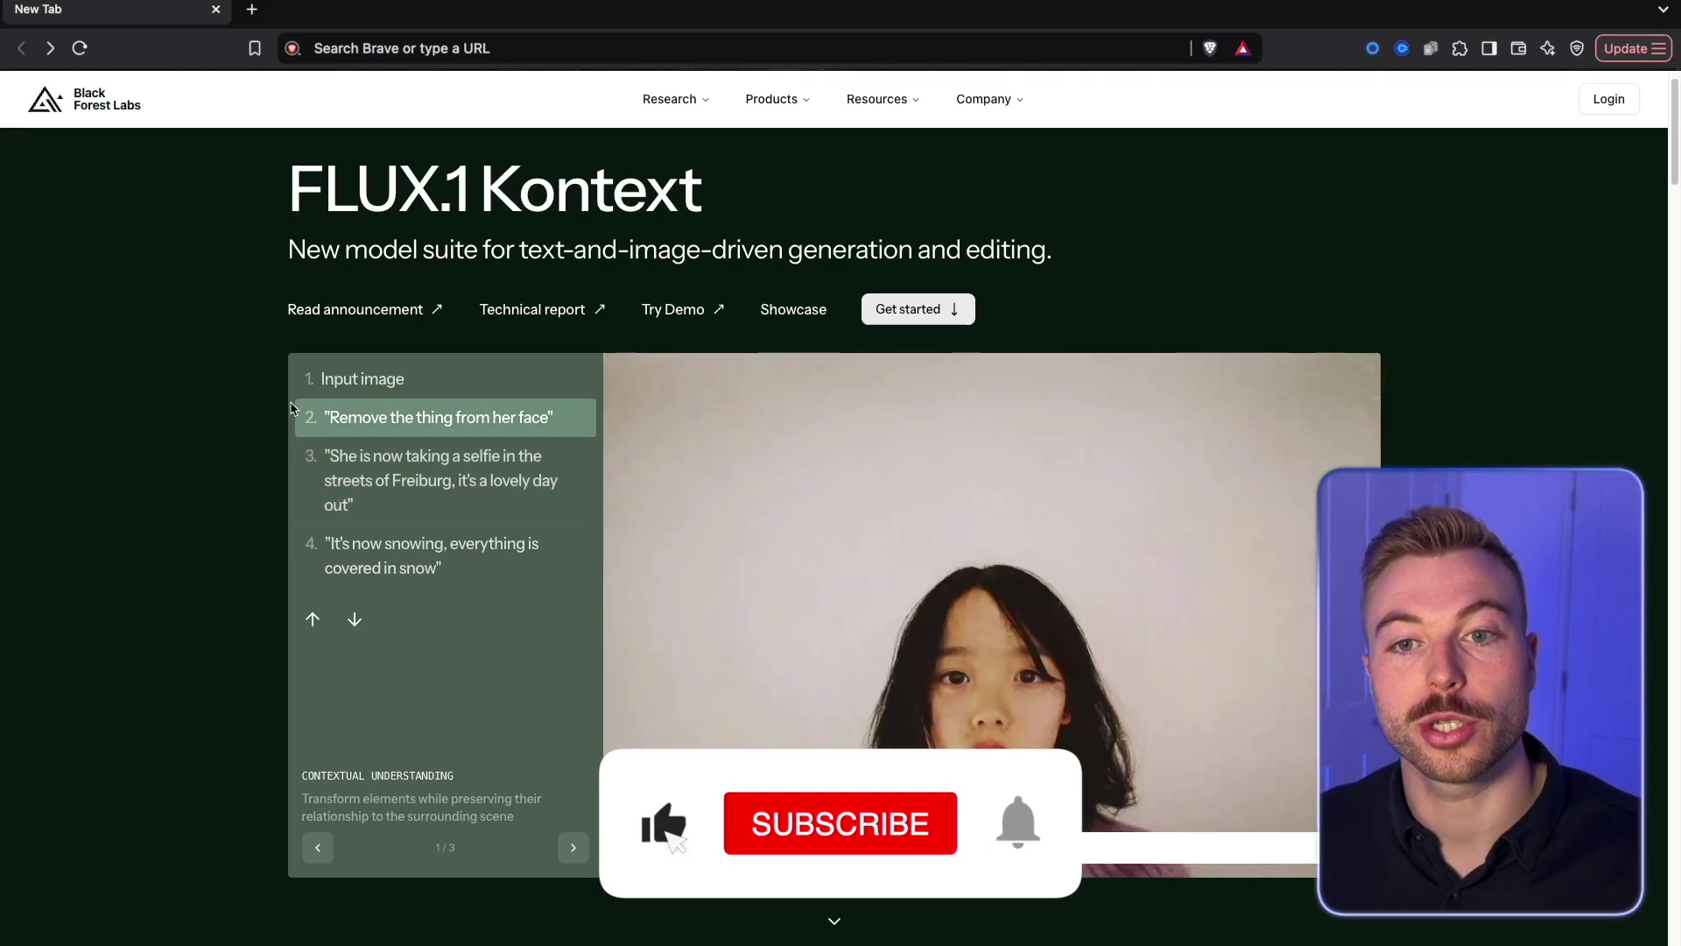
Step: Step through the FLUX.1 Kontext demo to the Freiburg selfie and the snowy street edit
{"action": "scroll", "coordinate": [280, 490], "scroll_direction": "down", "scroll_amount": 5}
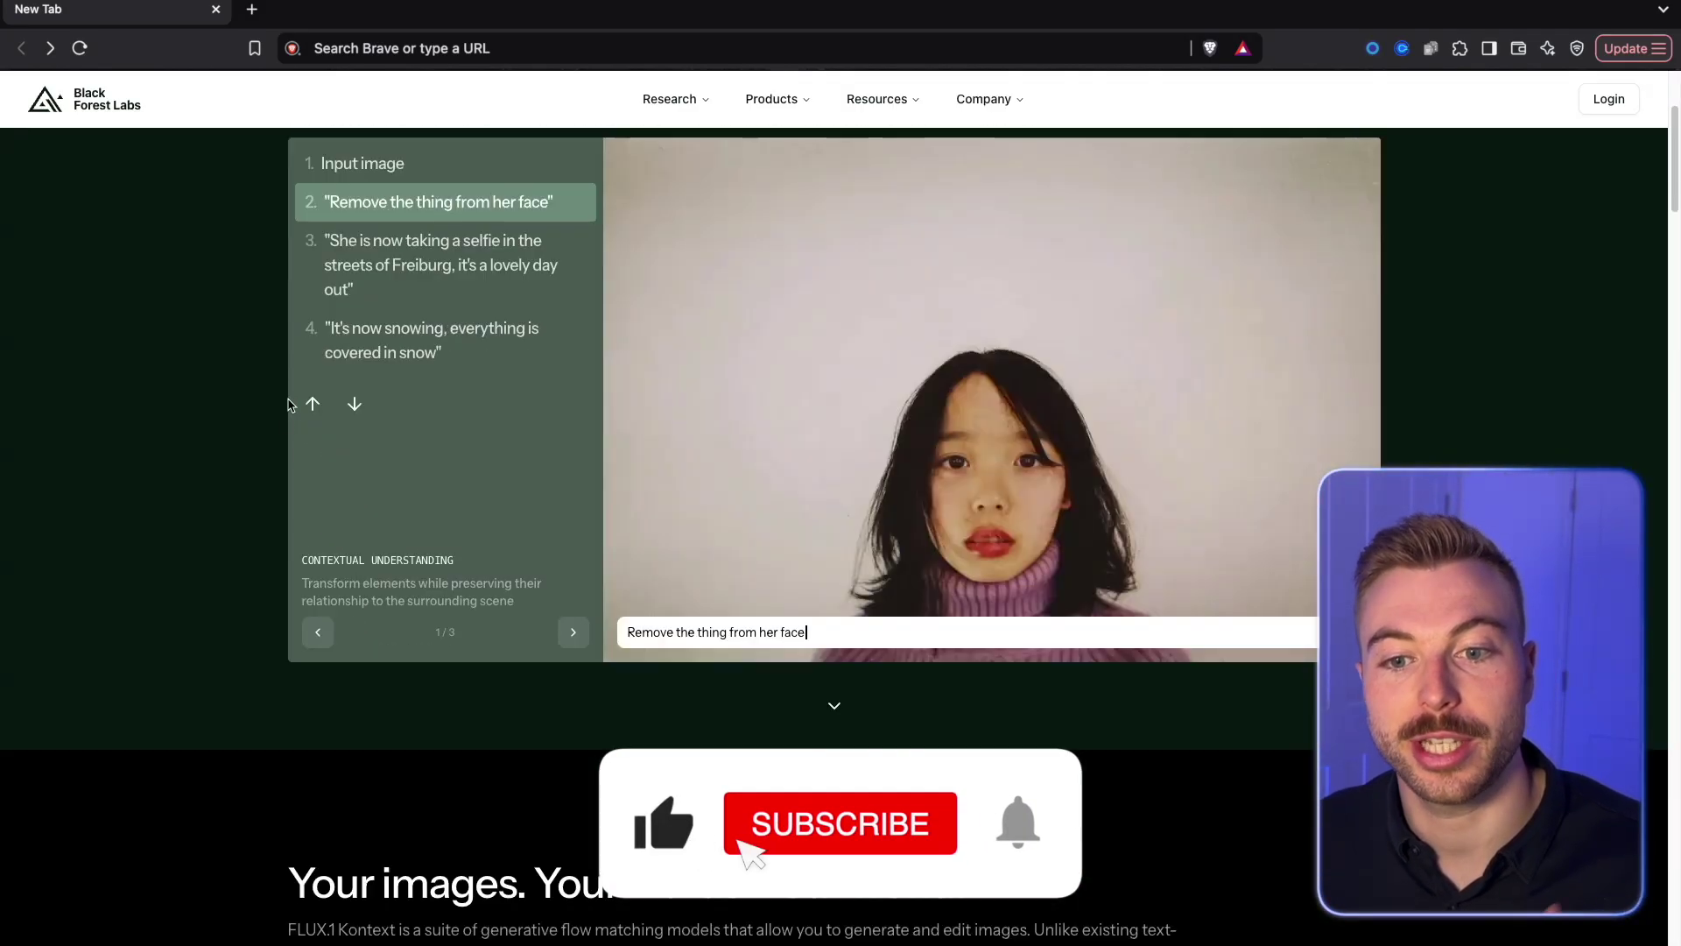
{"action": "scroll", "coordinate": [259, 586], "scroll_direction": "up", "scroll_amount": 3}
{"action": "left_click", "coordinate": [363, 341]}
{"action": "scroll", "coordinate": [364, 341], "scroll_direction": "up", "scroll_amount": 2}
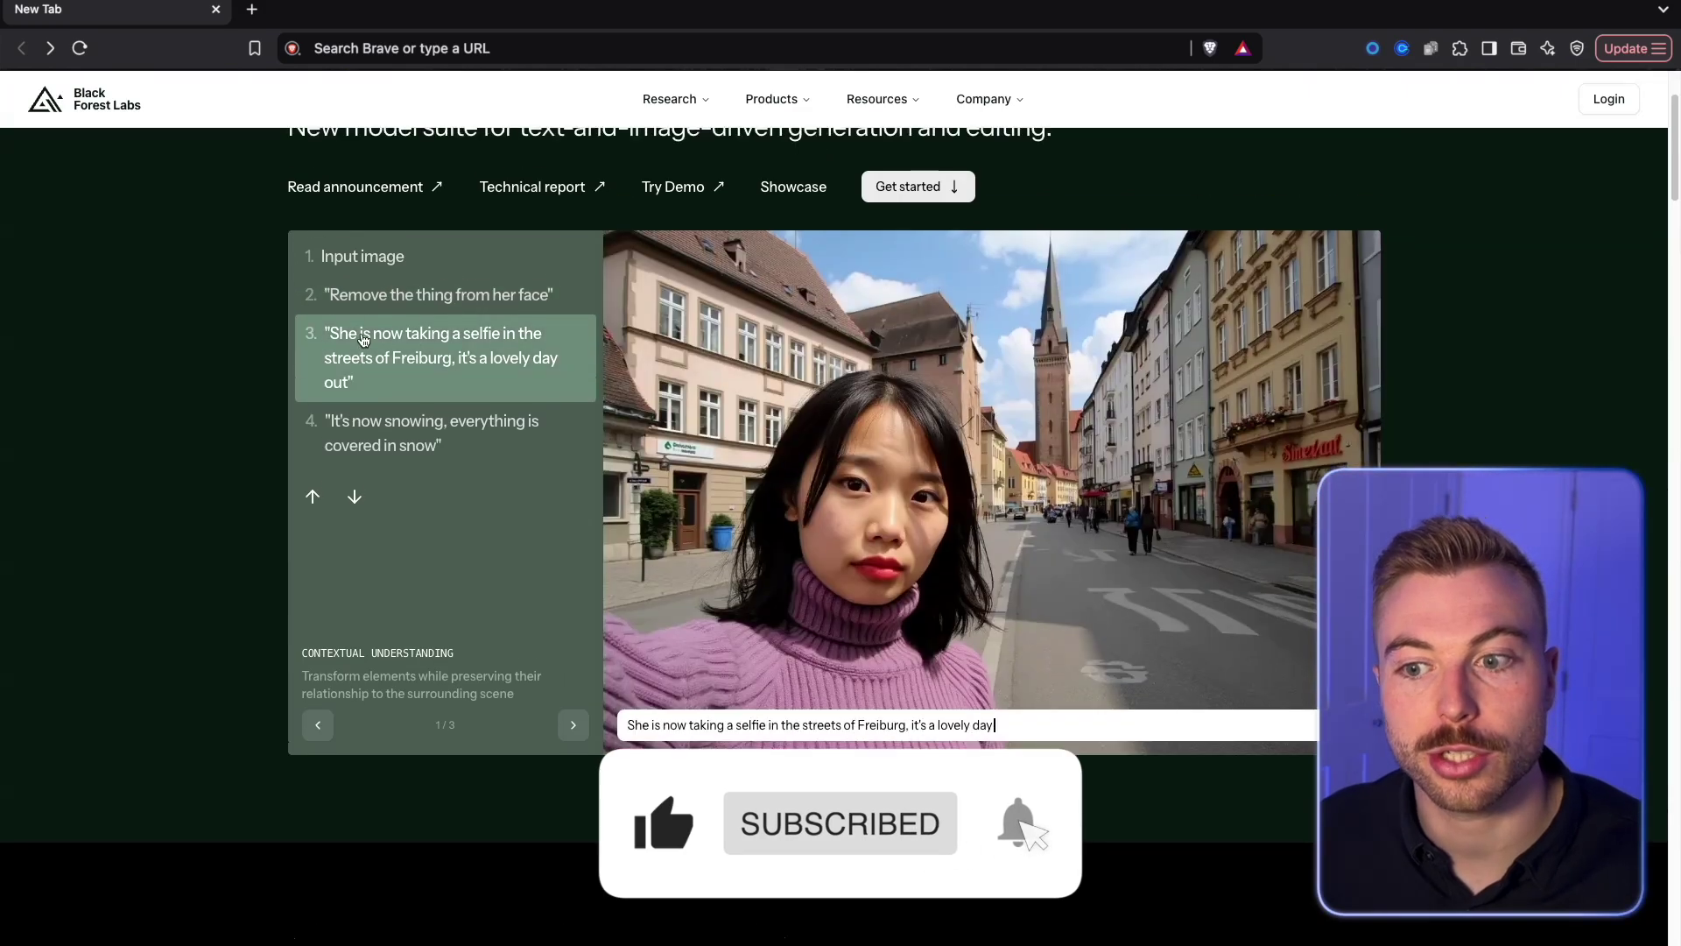
{"action": "left_click", "coordinate": [394, 320]}
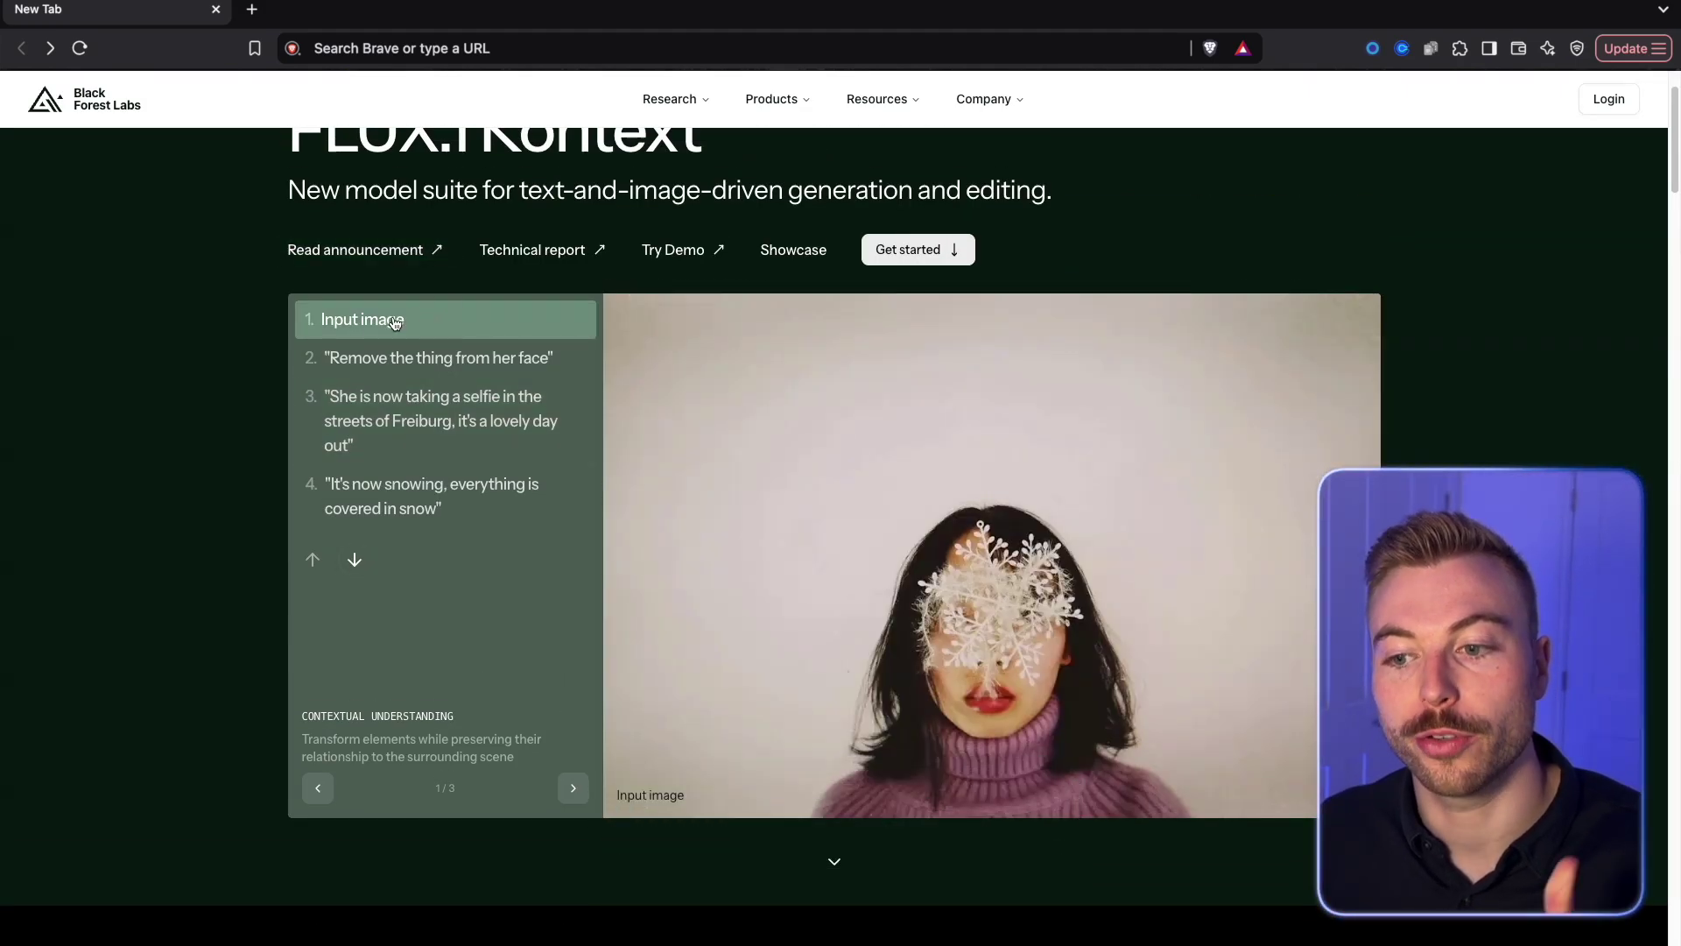
{"action": "scroll", "coordinate": [394, 321], "scroll_direction": "down", "scroll_amount": 1}
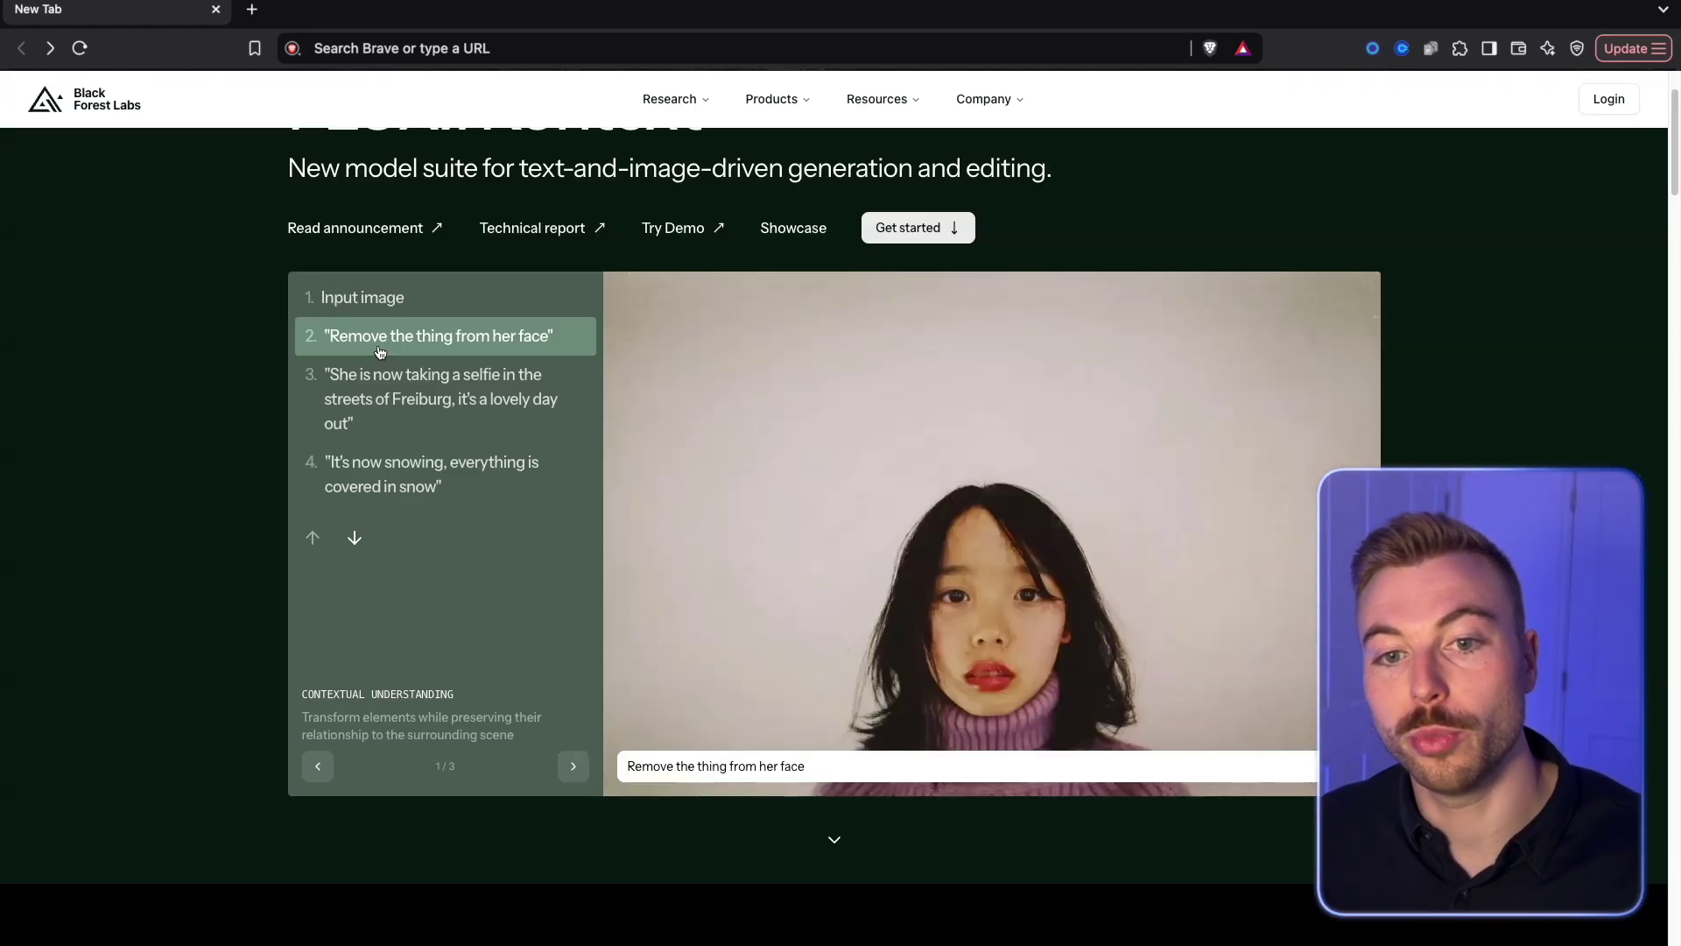
{"action": "left_click", "coordinate": [411, 394]}
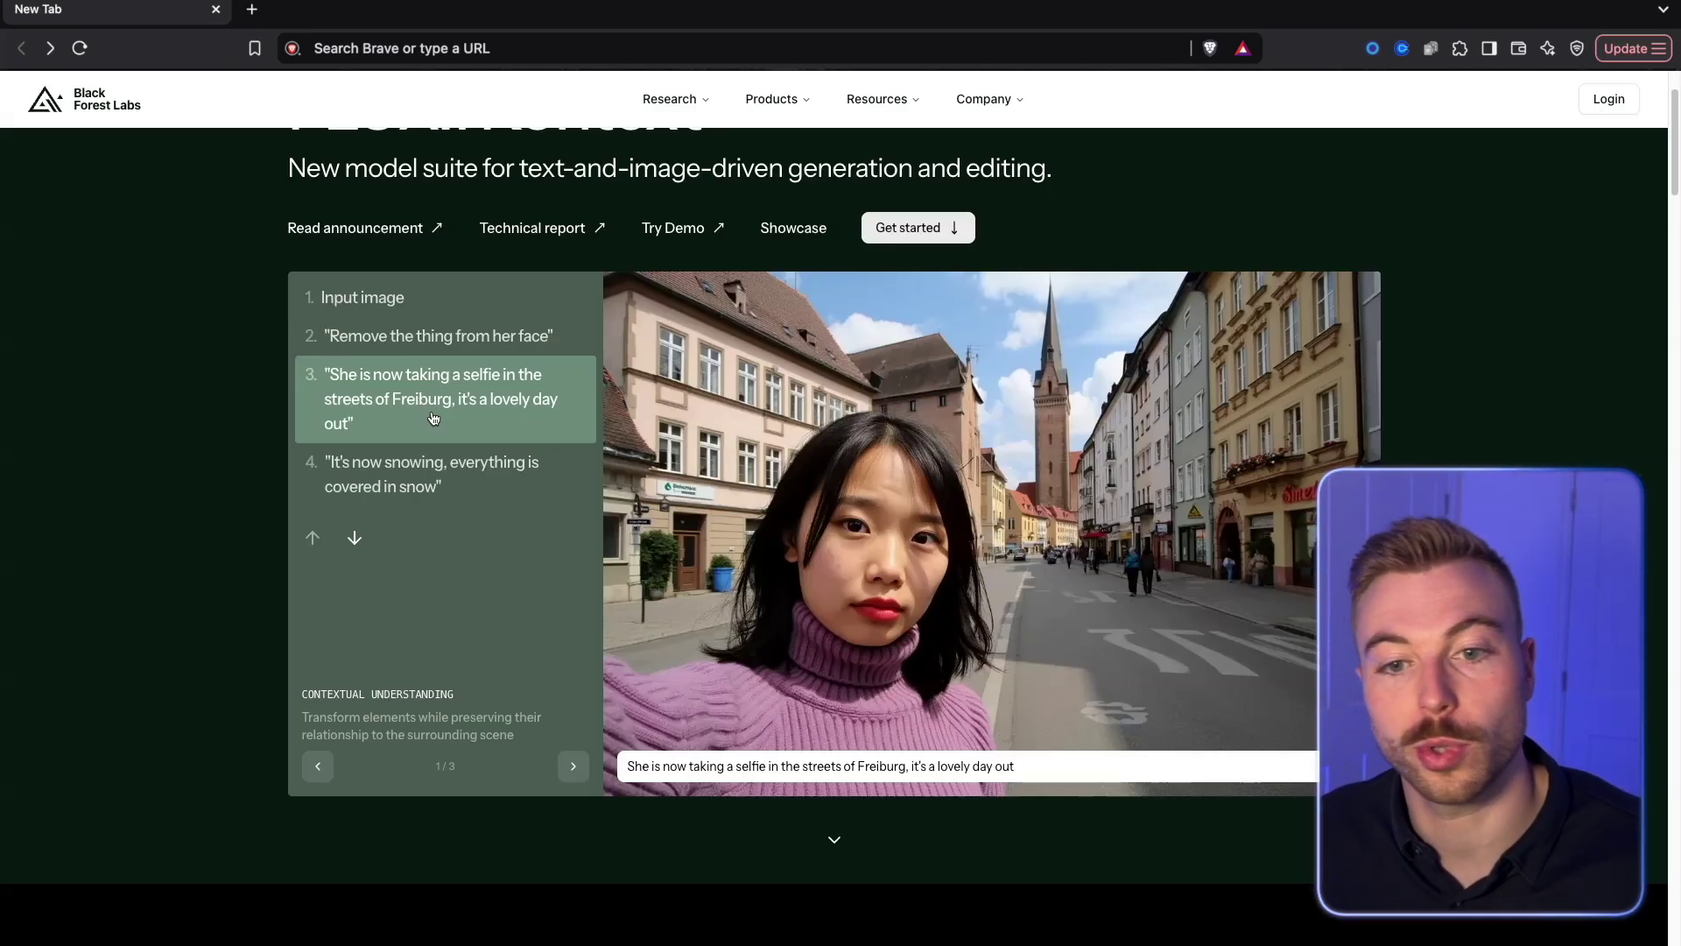
{"action": "left_click", "coordinate": [445, 477]}
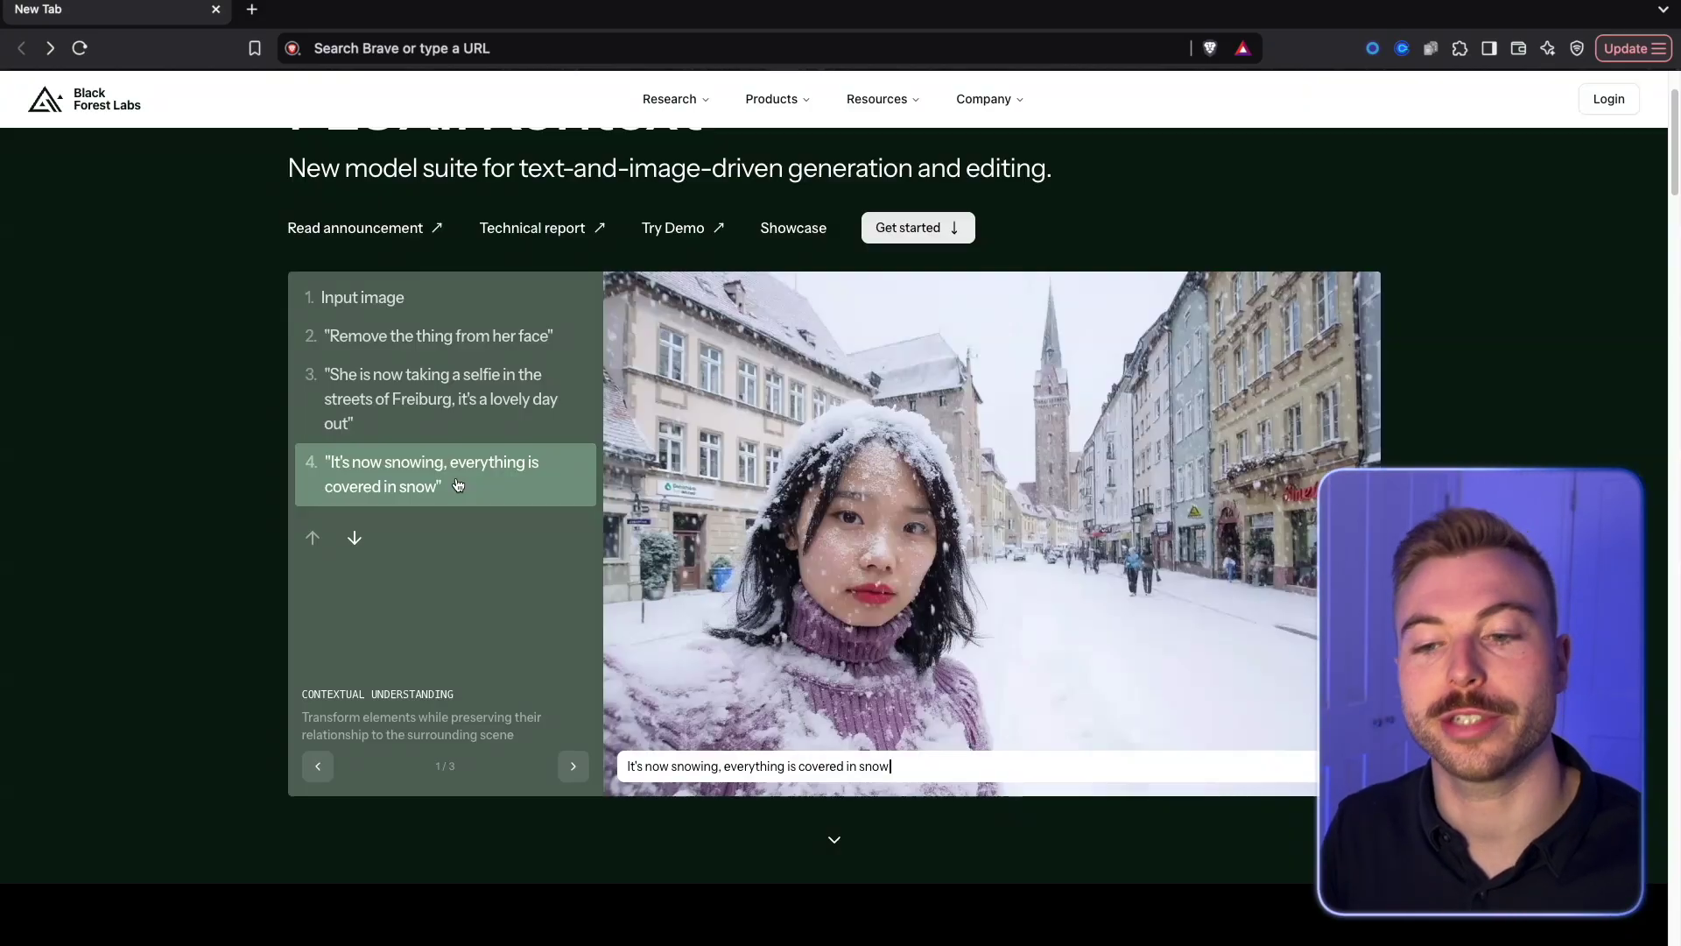
Step: Scroll down to the Get started cards showing where FLUX.1 Kontext [max] is available
{"action": "scroll", "coordinate": [458, 485], "scroll_direction": "down", "scroll_amount": 1}
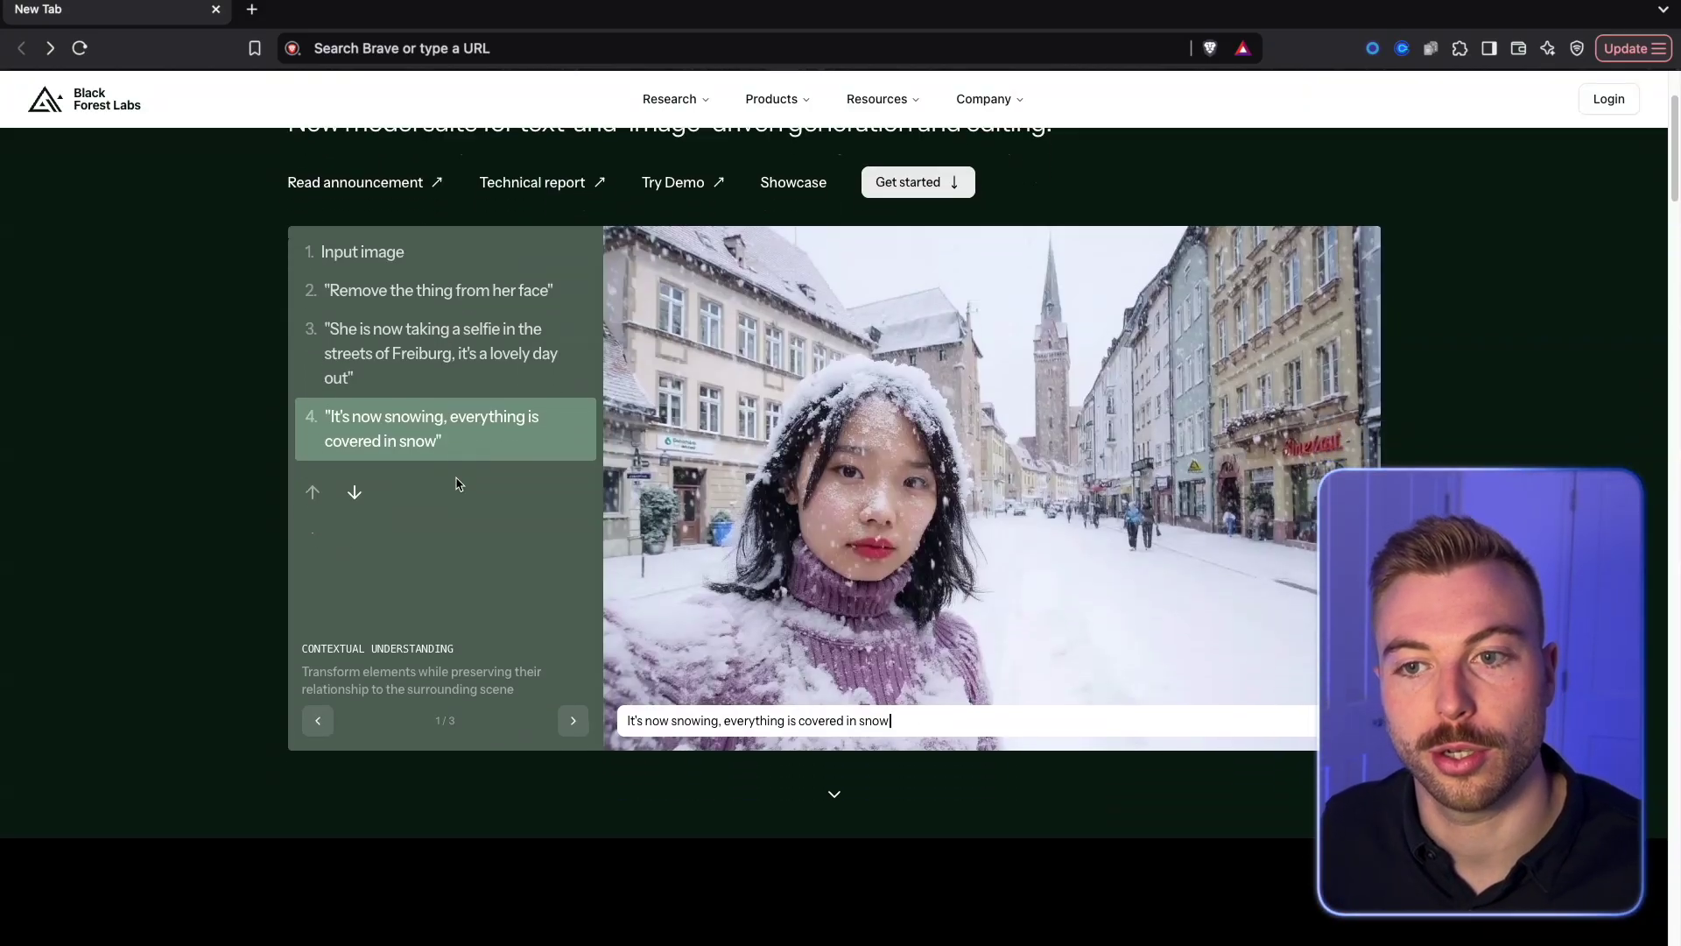
{"action": "scroll", "coordinate": [456, 485], "scroll_direction": "down", "scroll_amount": 15}
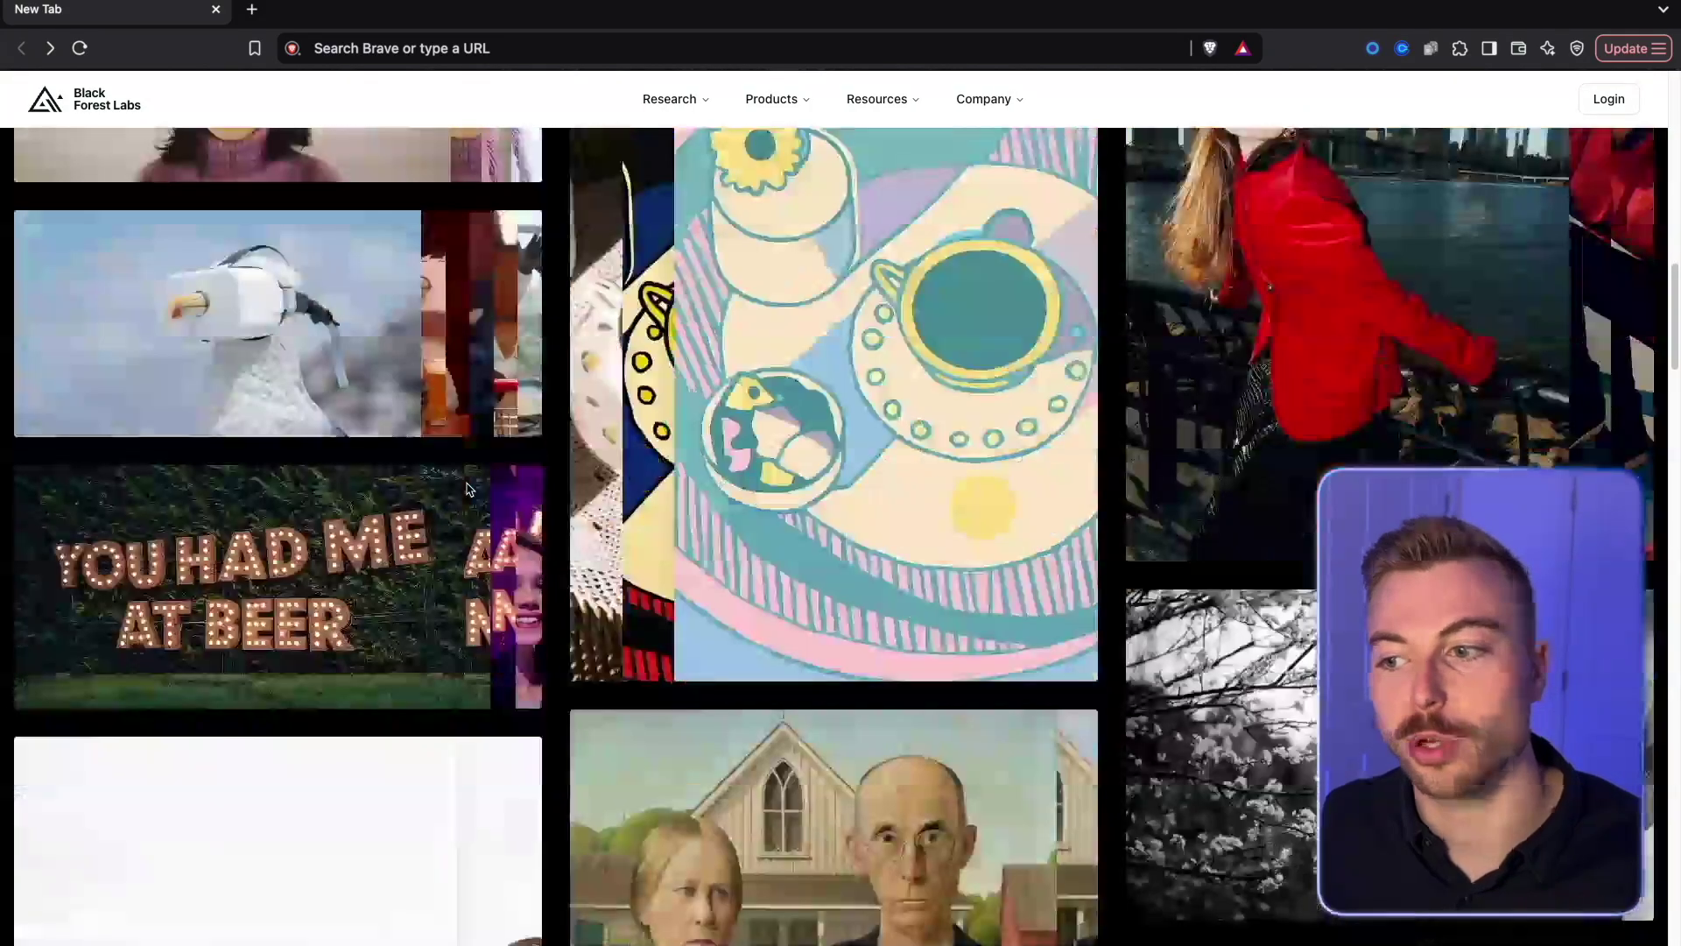
{"action": "scroll", "coordinate": [468, 489], "scroll_direction": "down", "scroll_amount": 20}
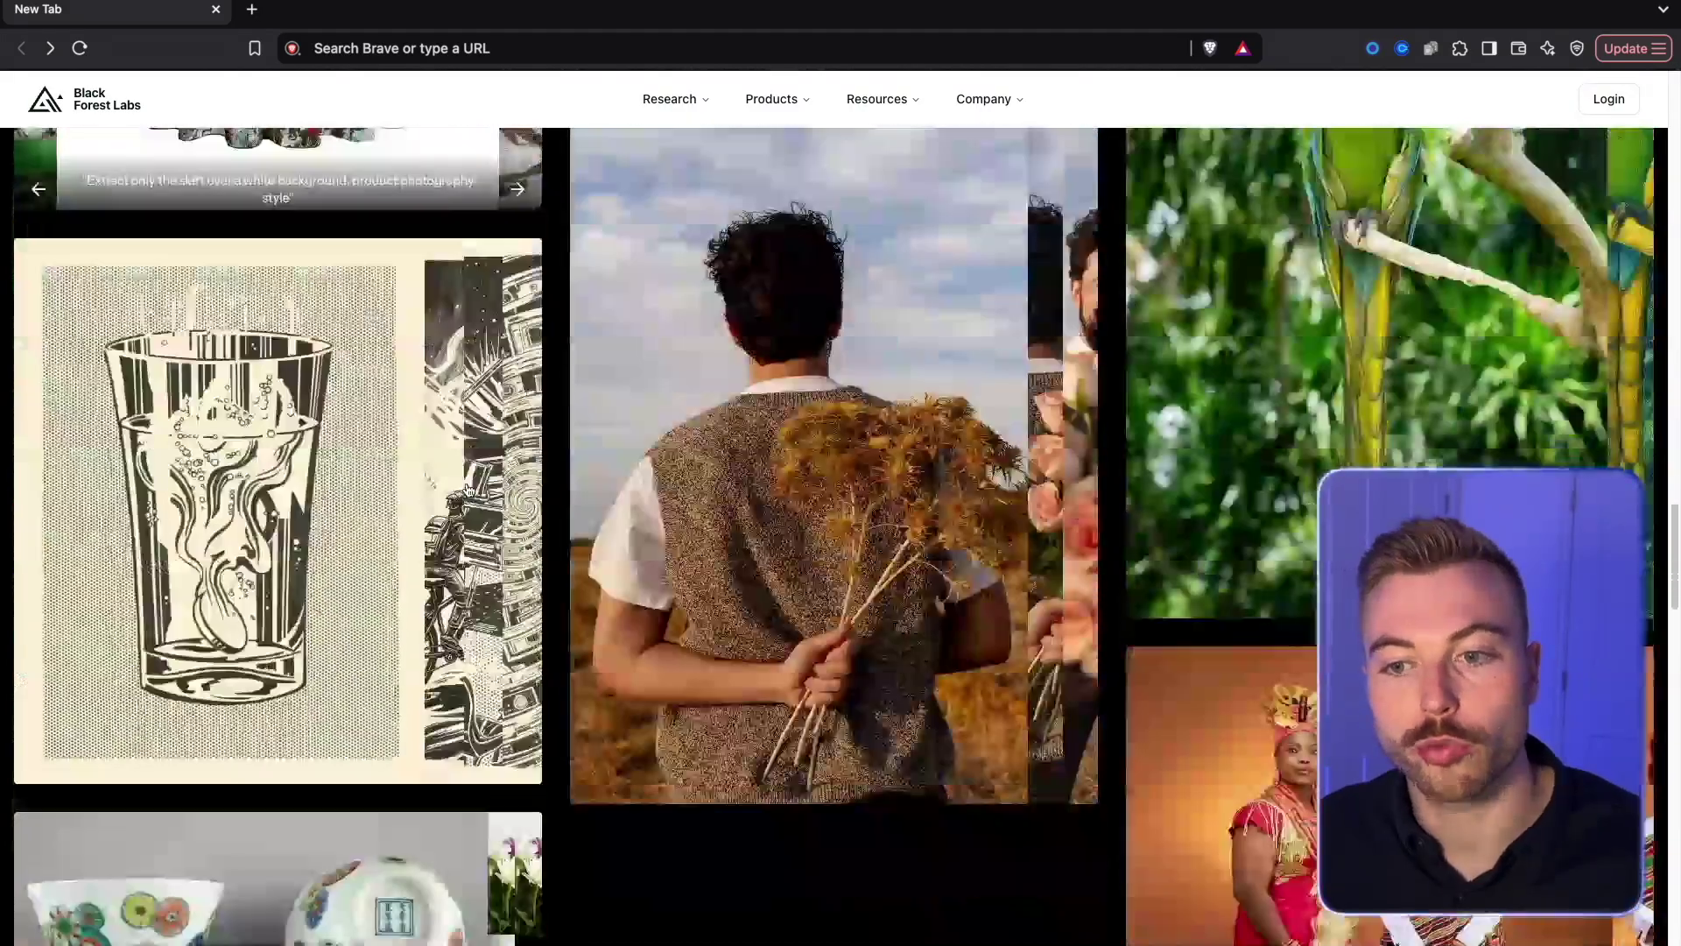
{"action": "scroll", "coordinate": [467, 489], "scroll_direction": "down", "scroll_amount": 20}
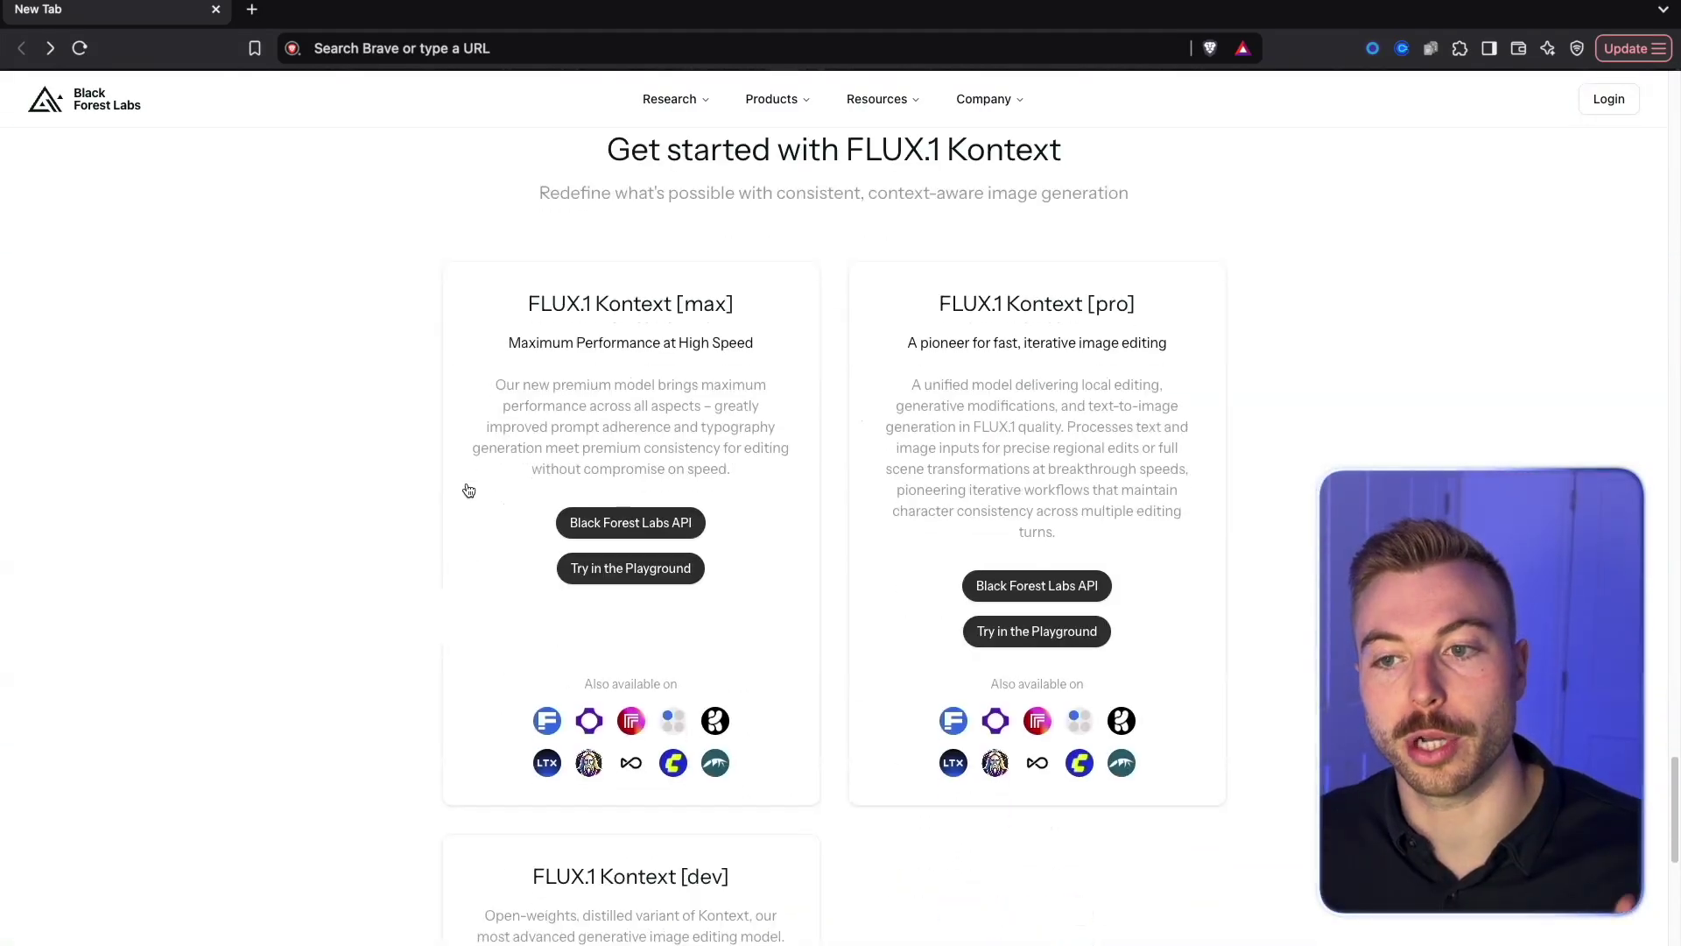
{"action": "scroll", "coordinate": [468, 490], "scroll_direction": "down", "scroll_amount": 1}
{"action": "scroll", "coordinate": [467, 488], "scroll_direction": "up", "scroll_amount": 2}
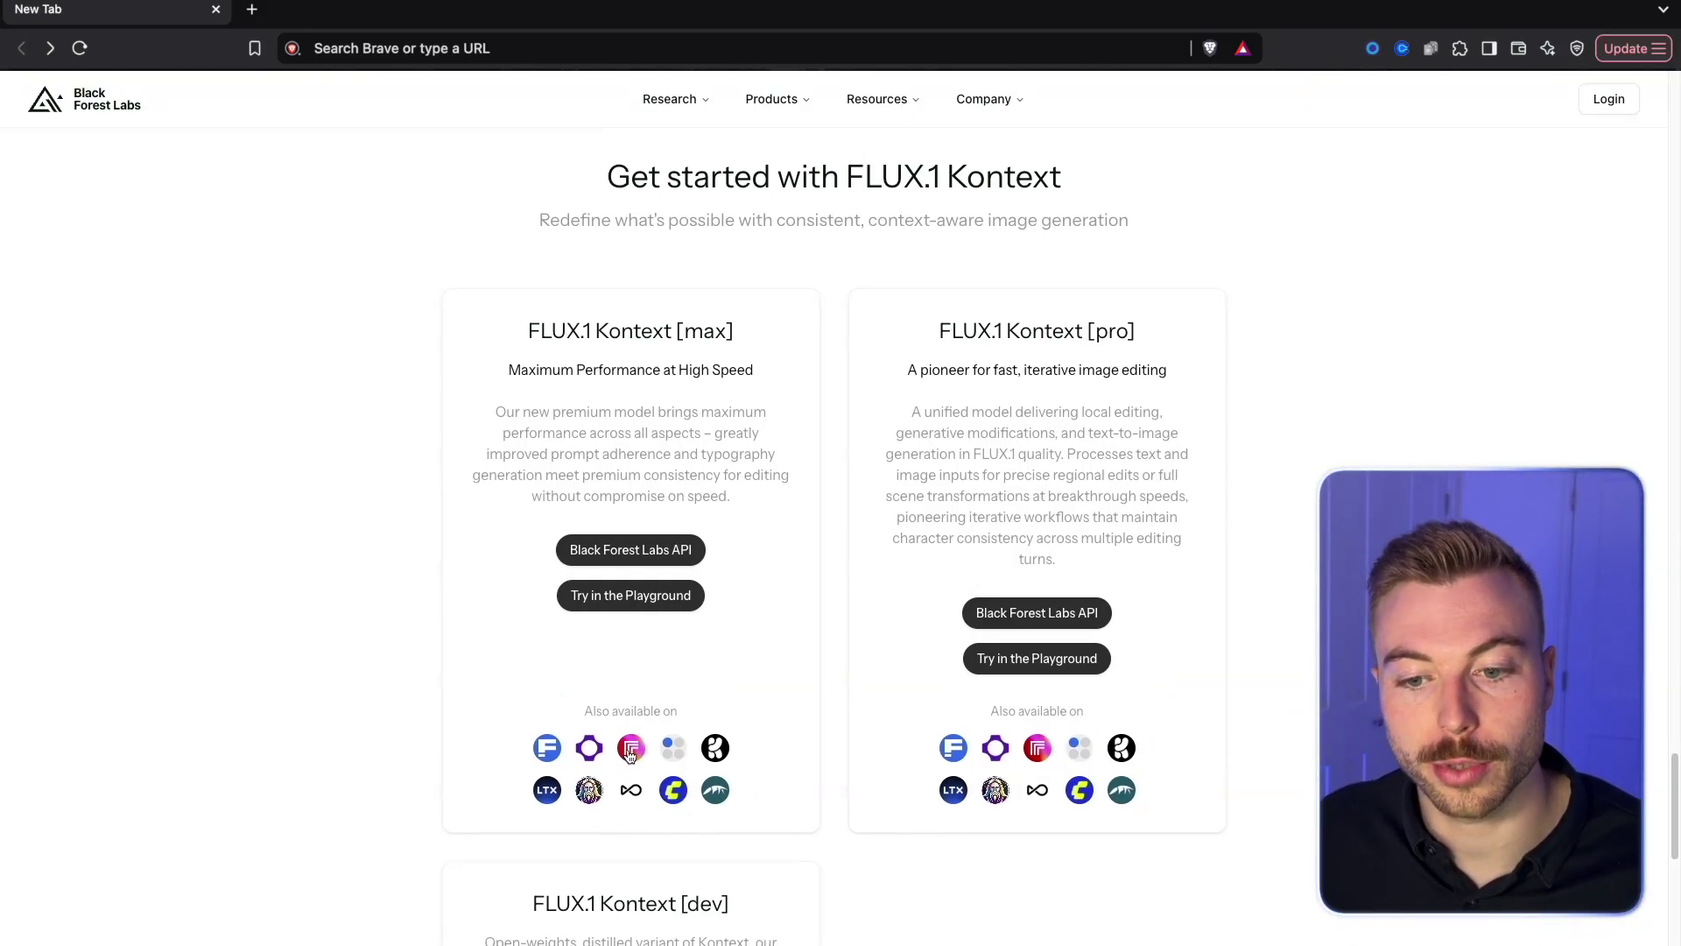
{"action": "scroll", "coordinate": [631, 755], "scroll_direction": "up", "scroll_amount": 4}
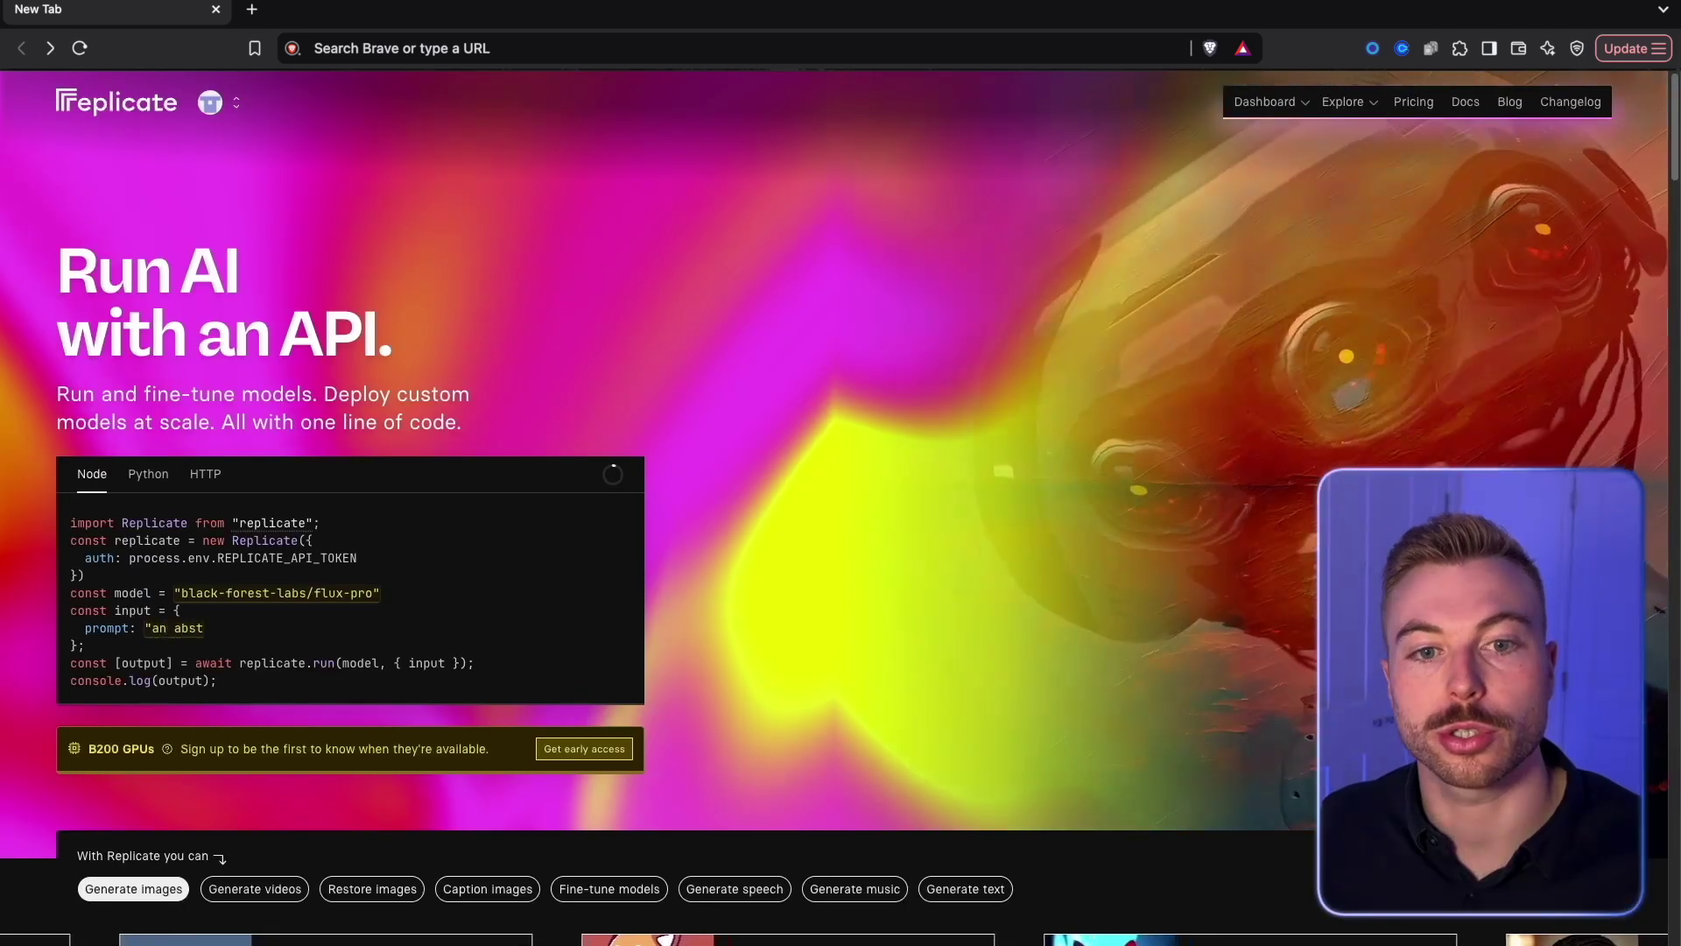
Step: Browse the flux-kontext-apps cards such as face-to-many-kontext, renaissance, change-haircut and restore-image
{"action": "mouse_move", "coordinate": [1354, 96]}
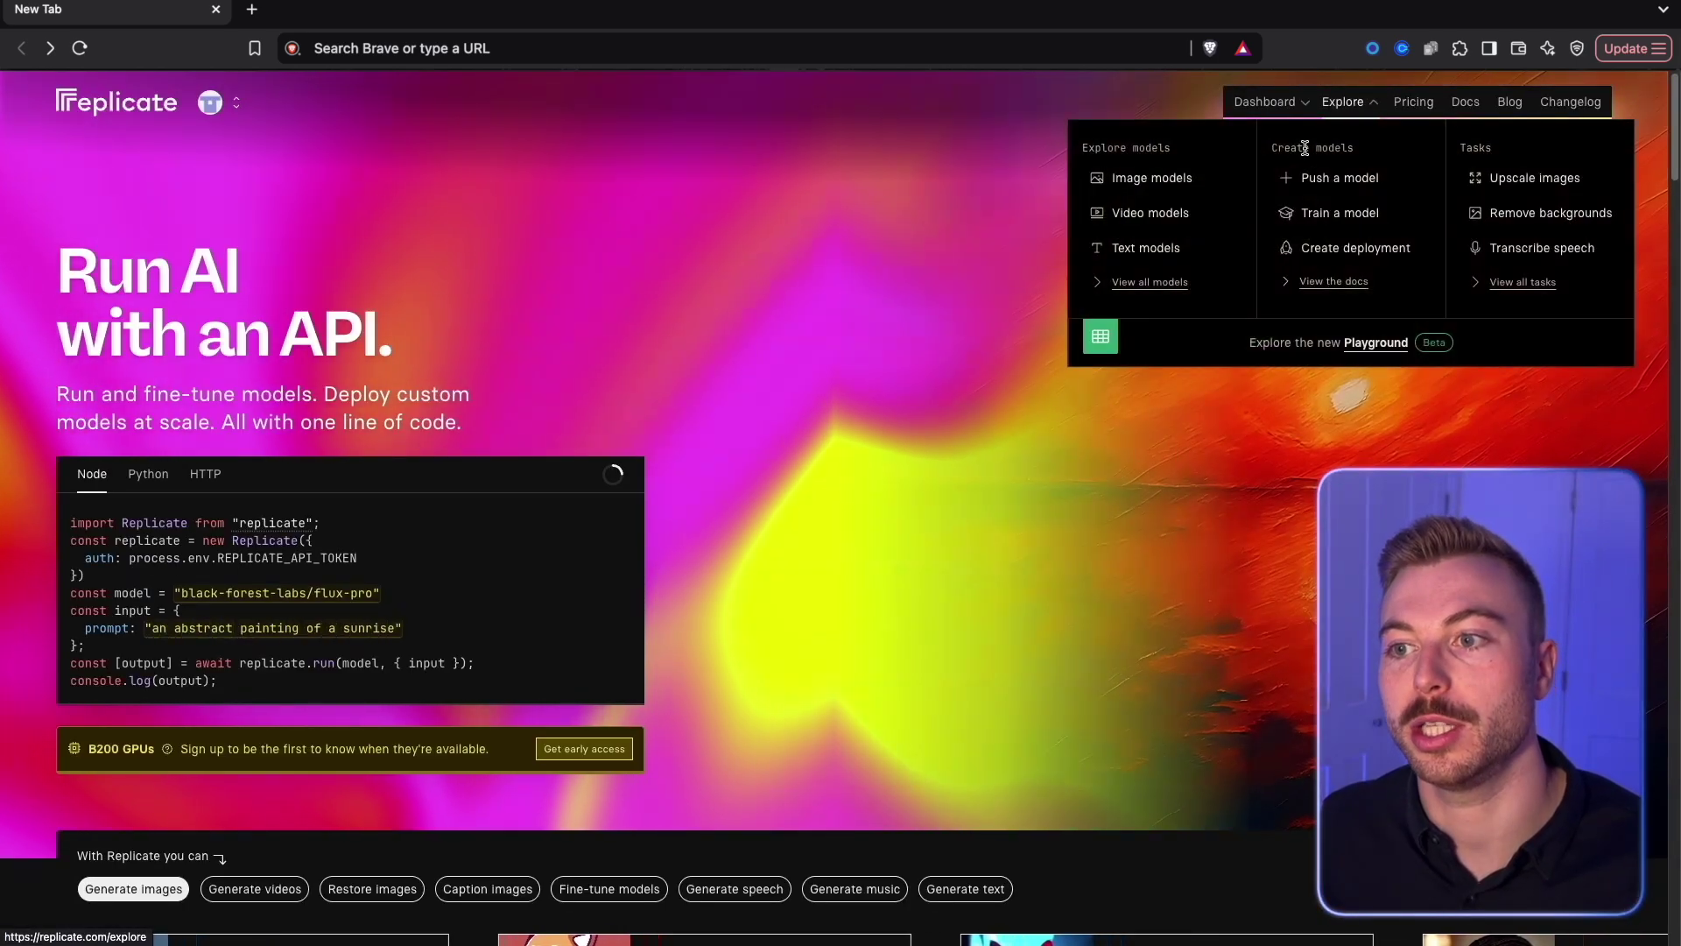
{"action": "left_click", "coordinate": [1152, 179]}
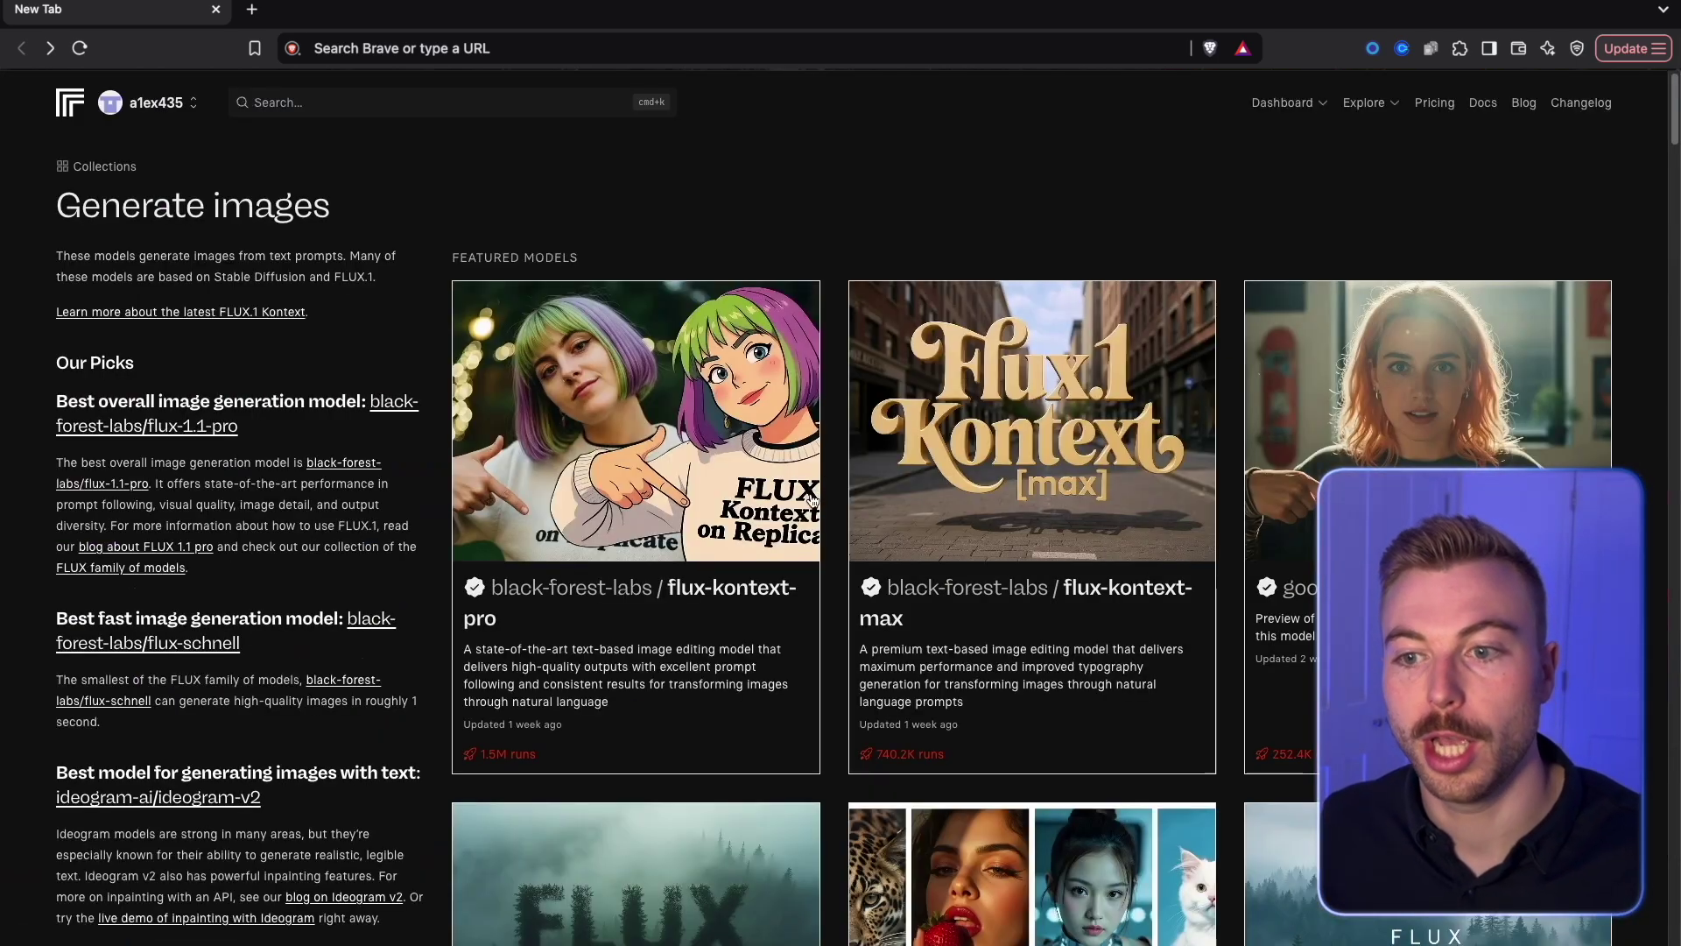
{"action": "scroll", "coordinate": [963, 350], "scroll_direction": "down", "scroll_amount": 1}
{"action": "scroll", "coordinate": [813, 501], "scroll_direction": "down", "scroll_amount": 4}
{"action": "scroll", "coordinate": [812, 501], "scroll_direction": "down", "scroll_amount": 20}
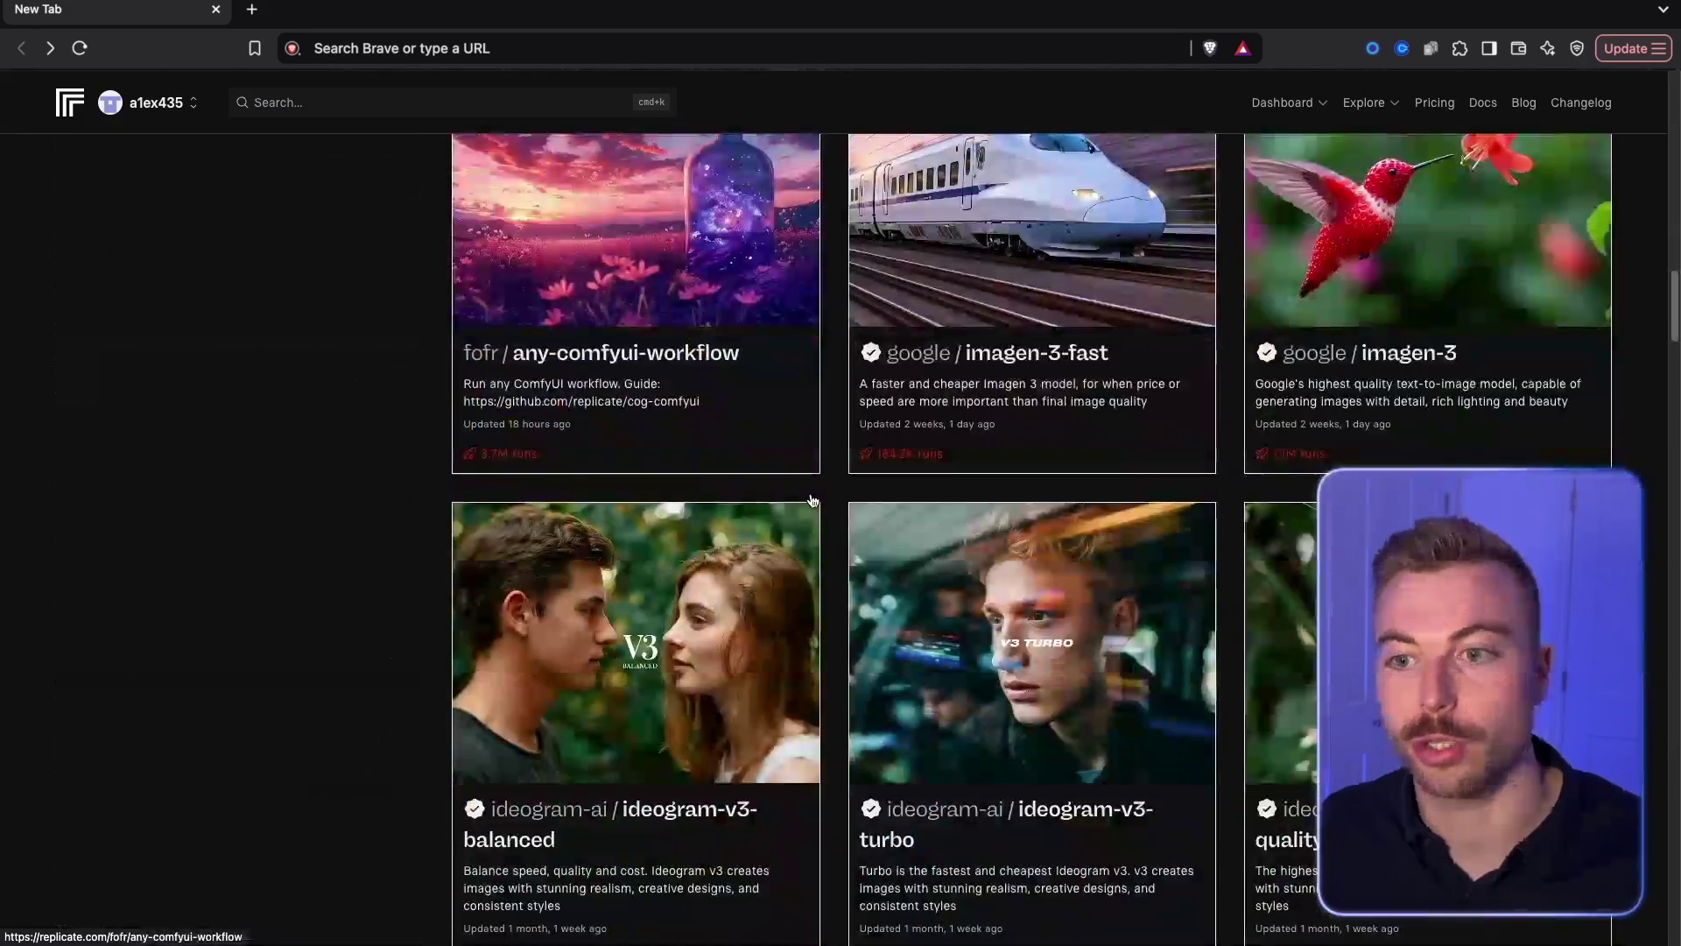
{"action": "scroll", "coordinate": [812, 500], "scroll_direction": "down", "scroll_amount": 5}
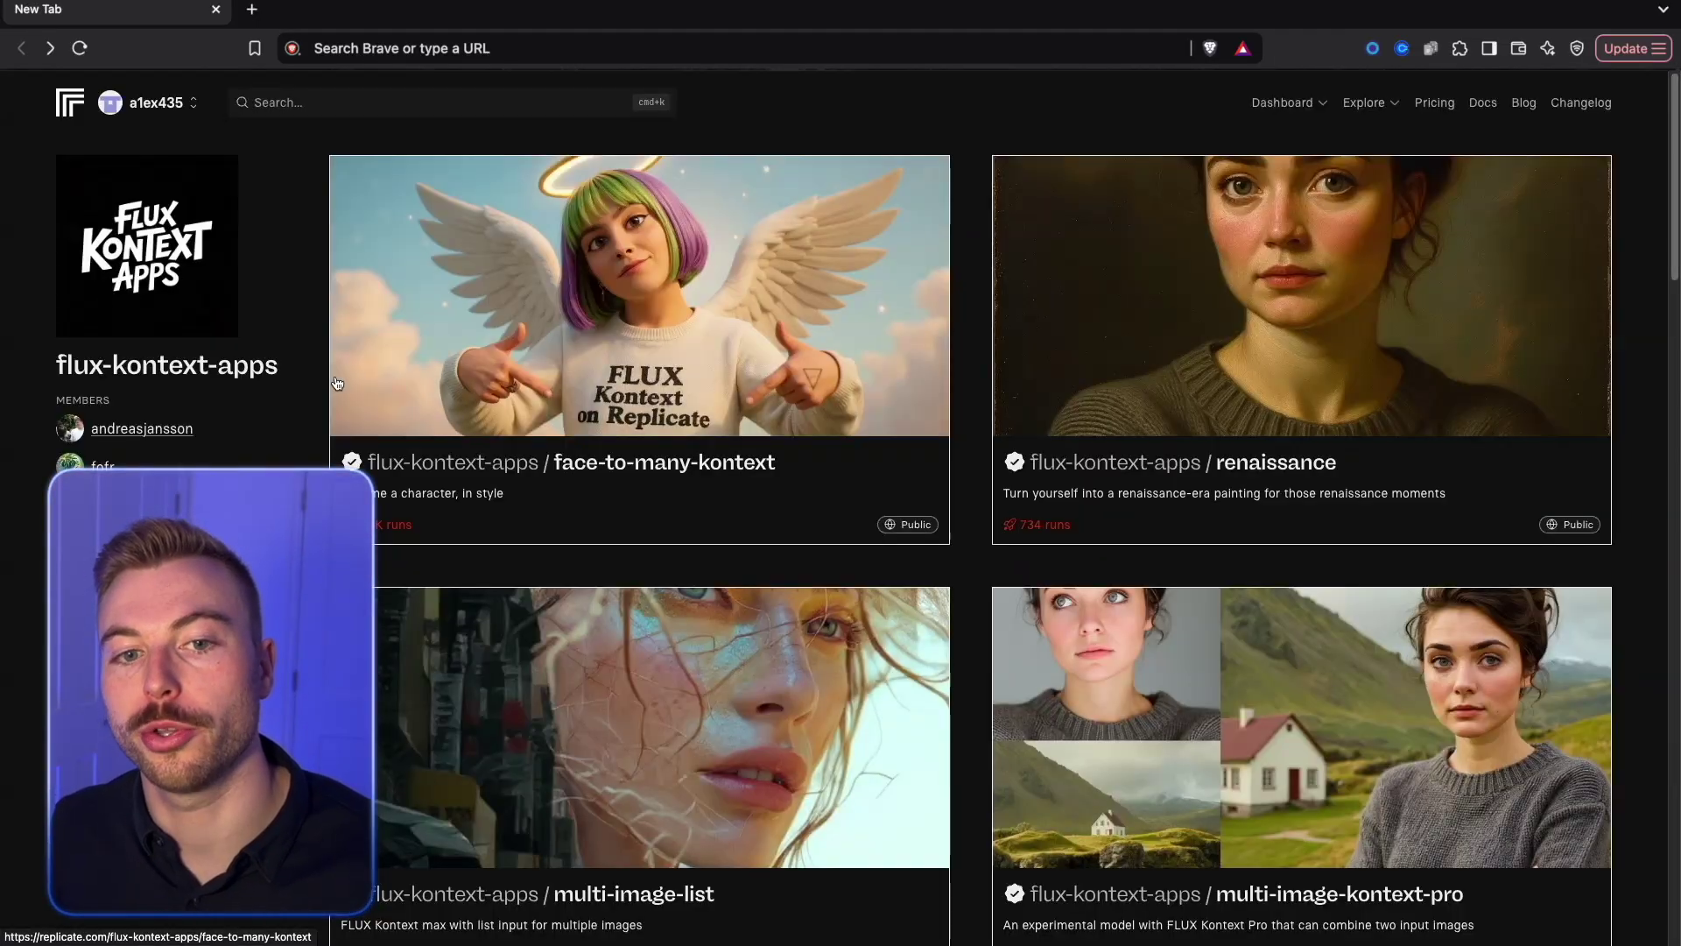
{"action": "scroll", "coordinate": [982, 605], "scroll_direction": "down", "scroll_amount": 2}
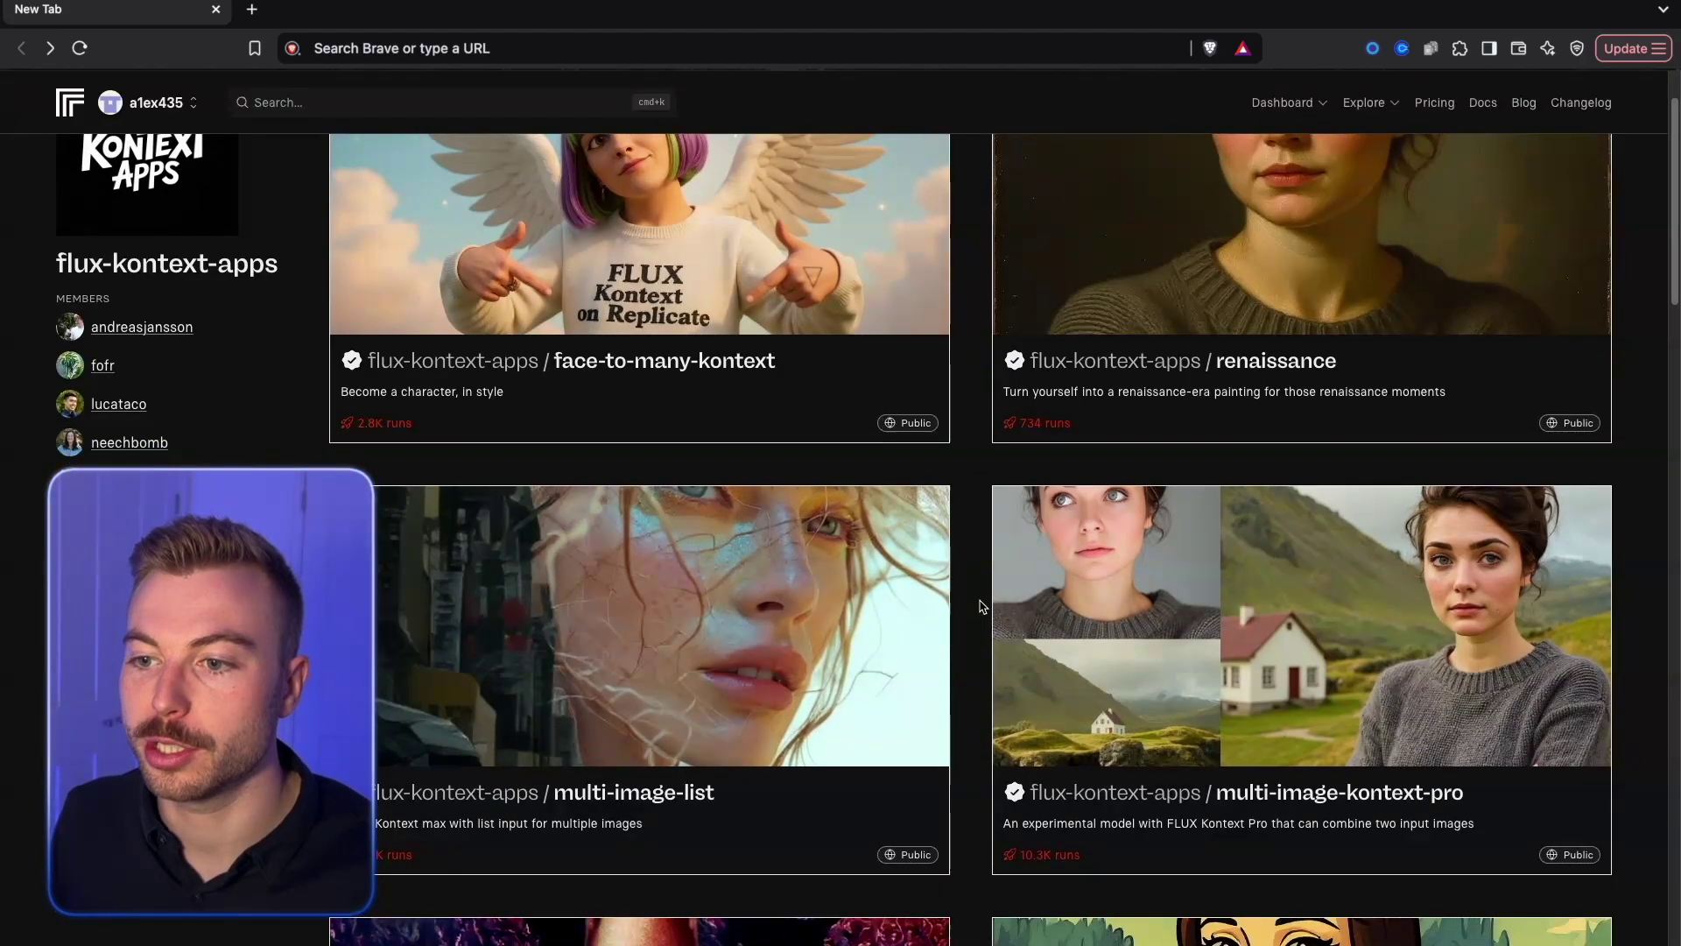
{"action": "scroll", "coordinate": [975, 629], "scroll_direction": "down", "scroll_amount": 1}
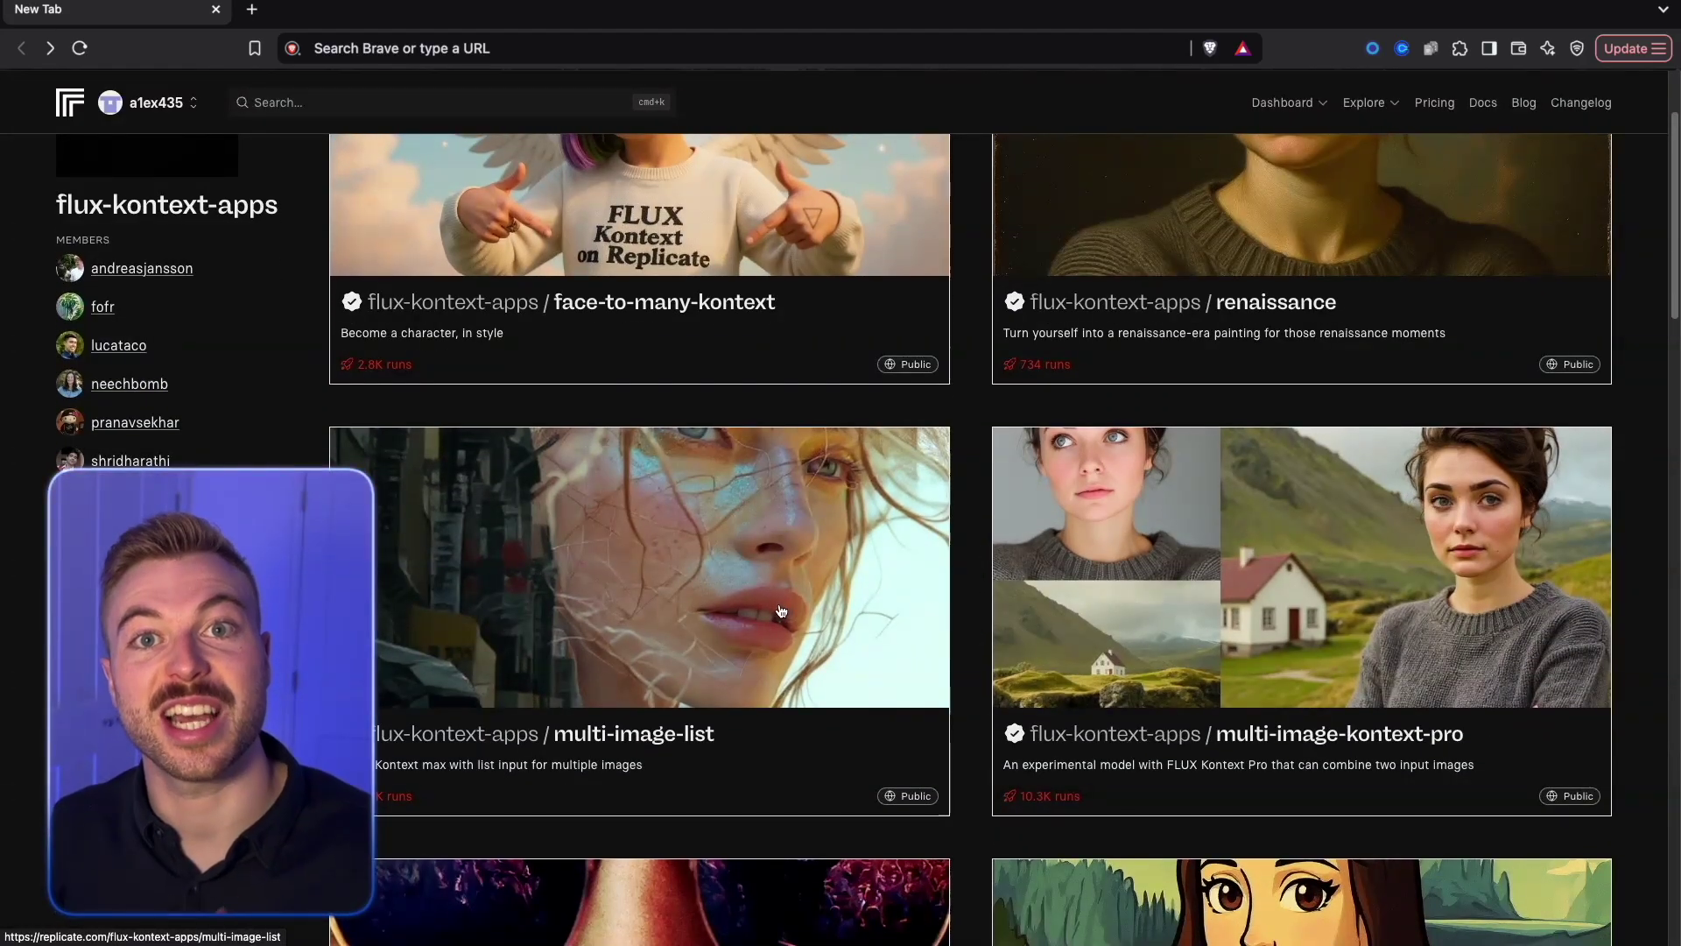
{"action": "scroll", "coordinate": [782, 610], "scroll_direction": "down", "scroll_amount": 1}
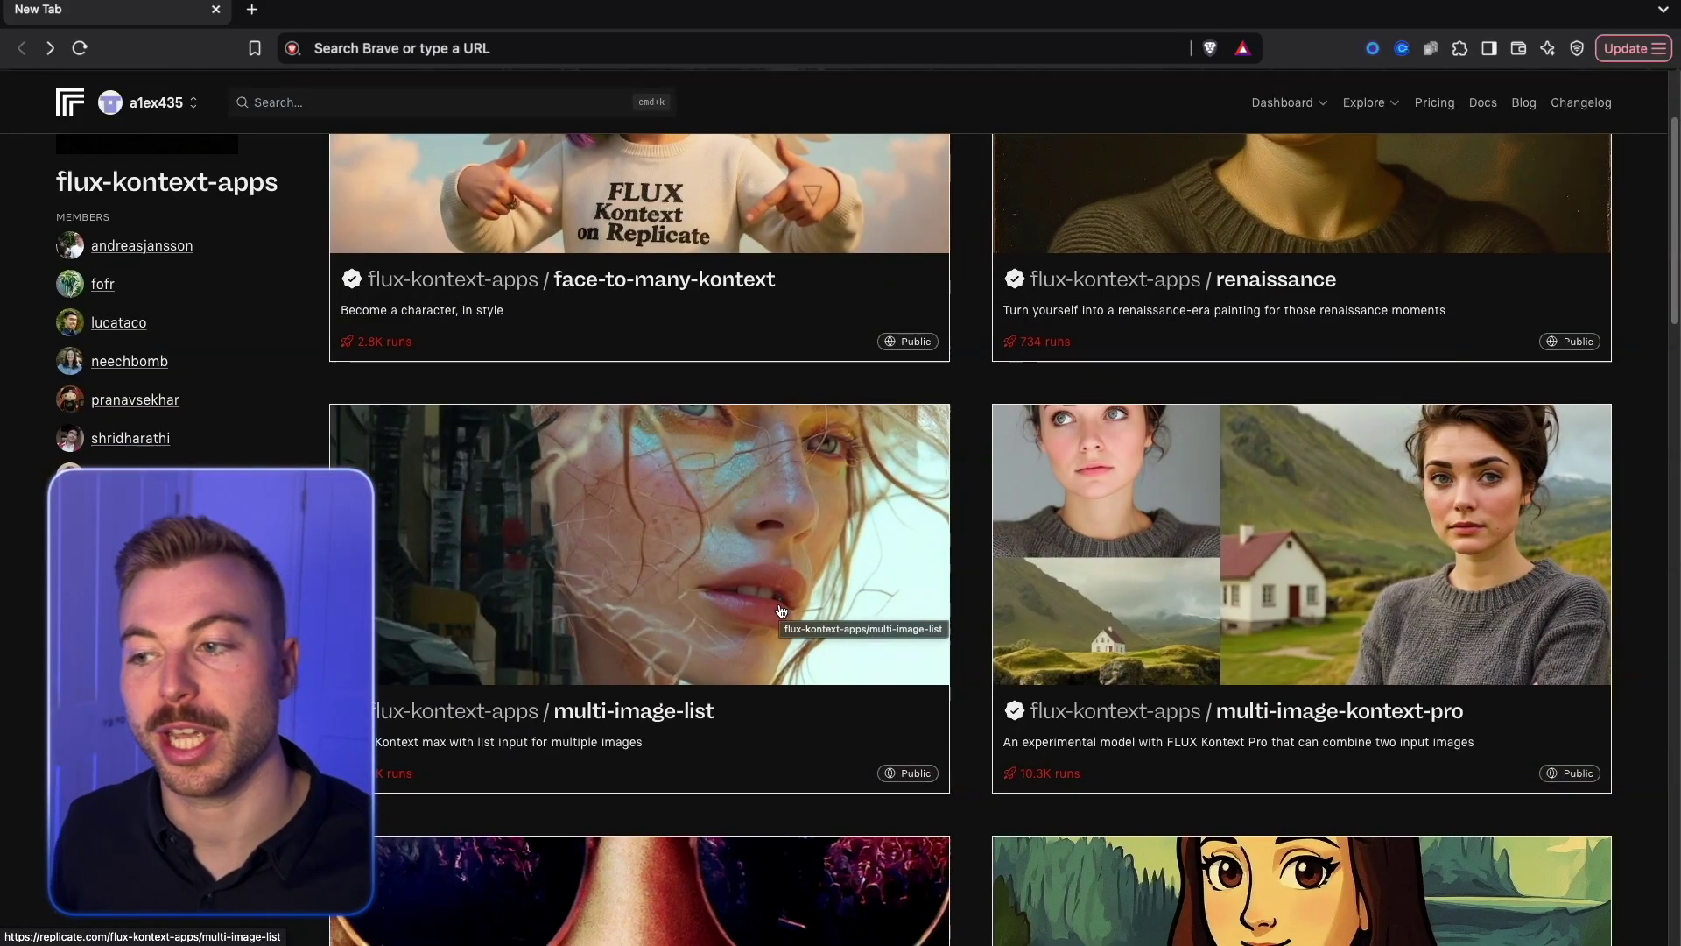
{"action": "scroll", "coordinate": [1017, 543], "scroll_direction": "down", "scroll_amount": 10}
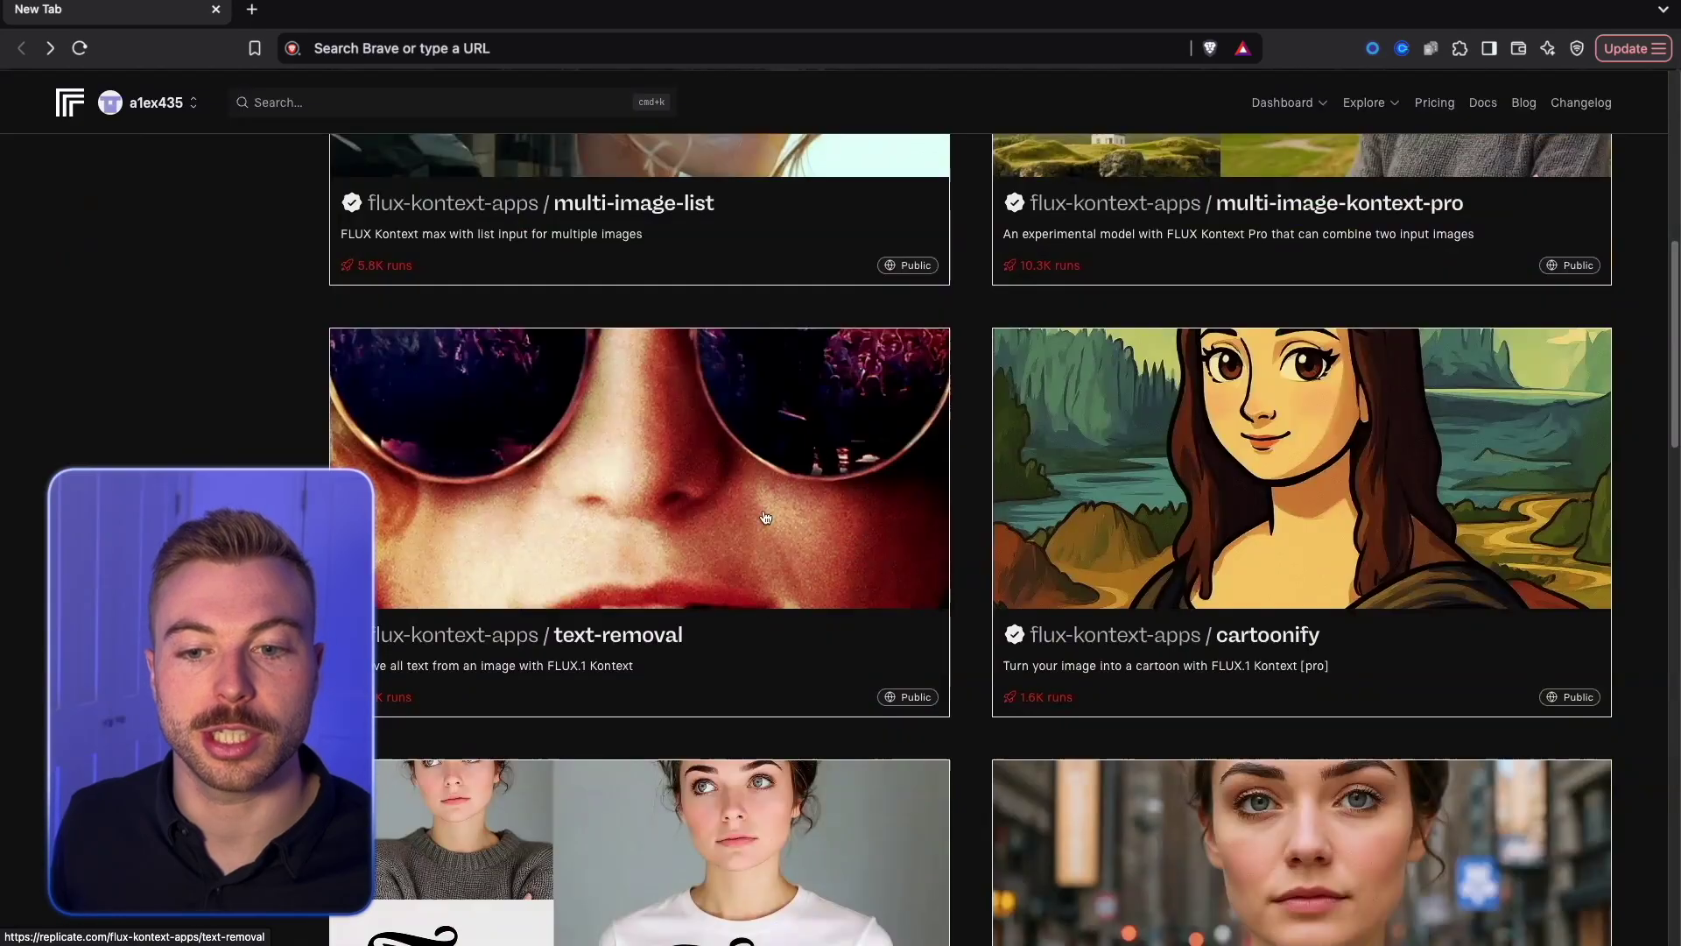
{"action": "scroll", "coordinate": [765, 517], "scroll_direction": "down", "scroll_amount": 2}
{"action": "scroll", "coordinate": [1420, 574], "scroll_direction": "down", "scroll_amount": 7}
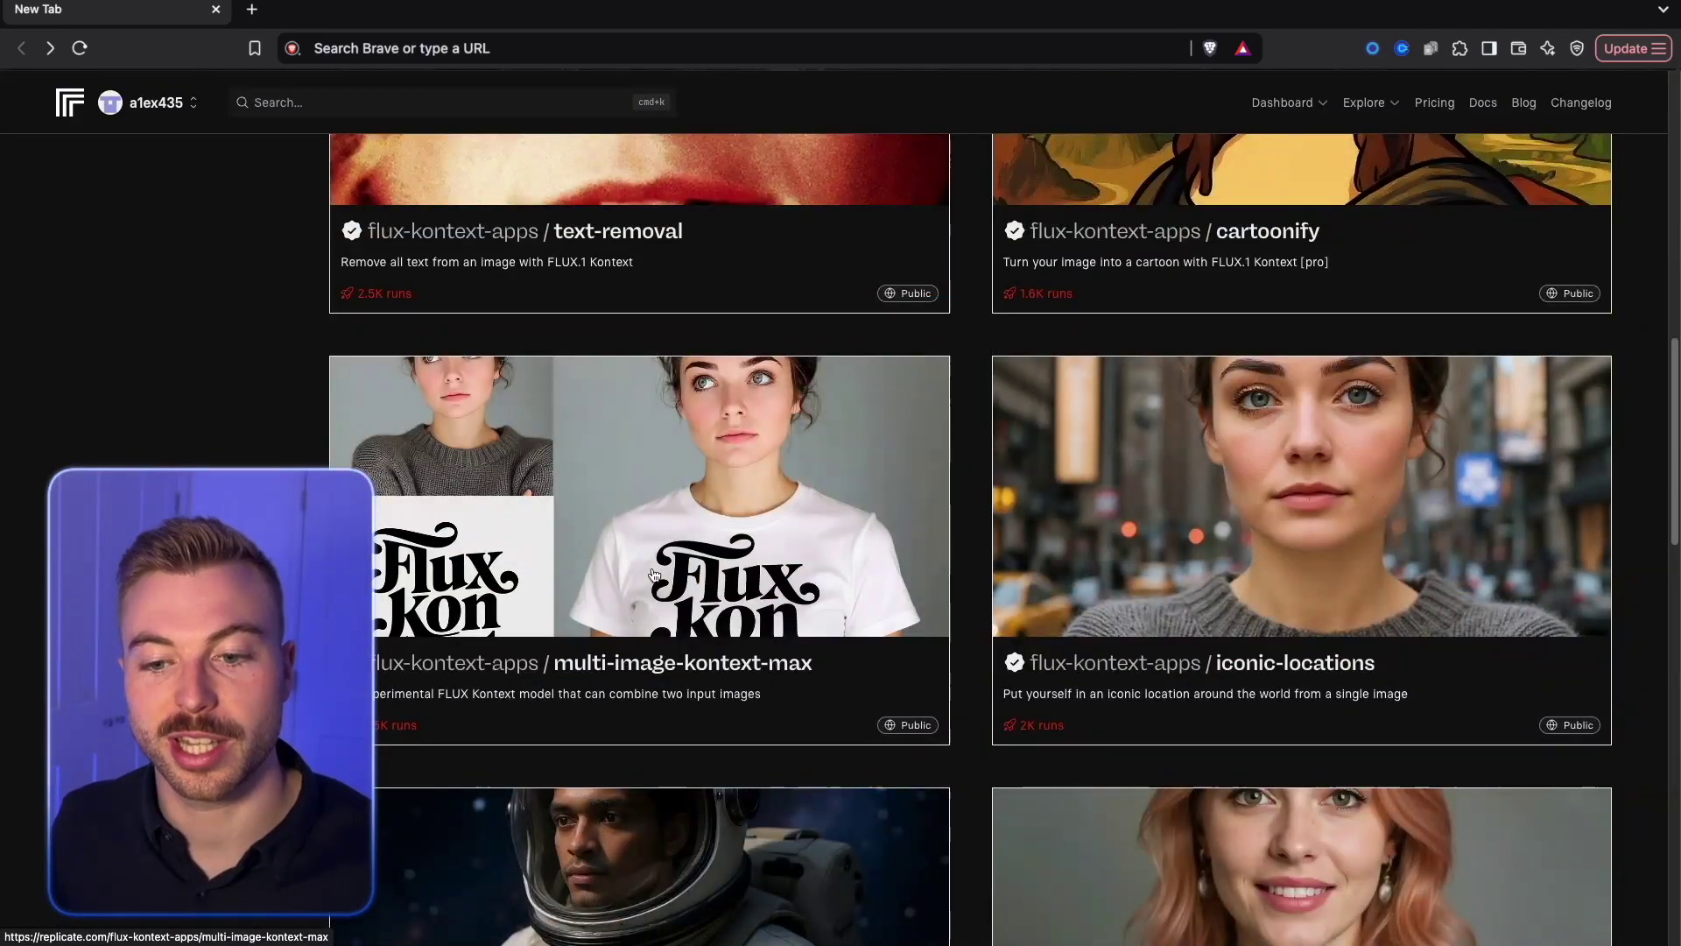
{"action": "scroll", "coordinate": [1445, 358], "scroll_direction": "down", "scroll_amount": 6}
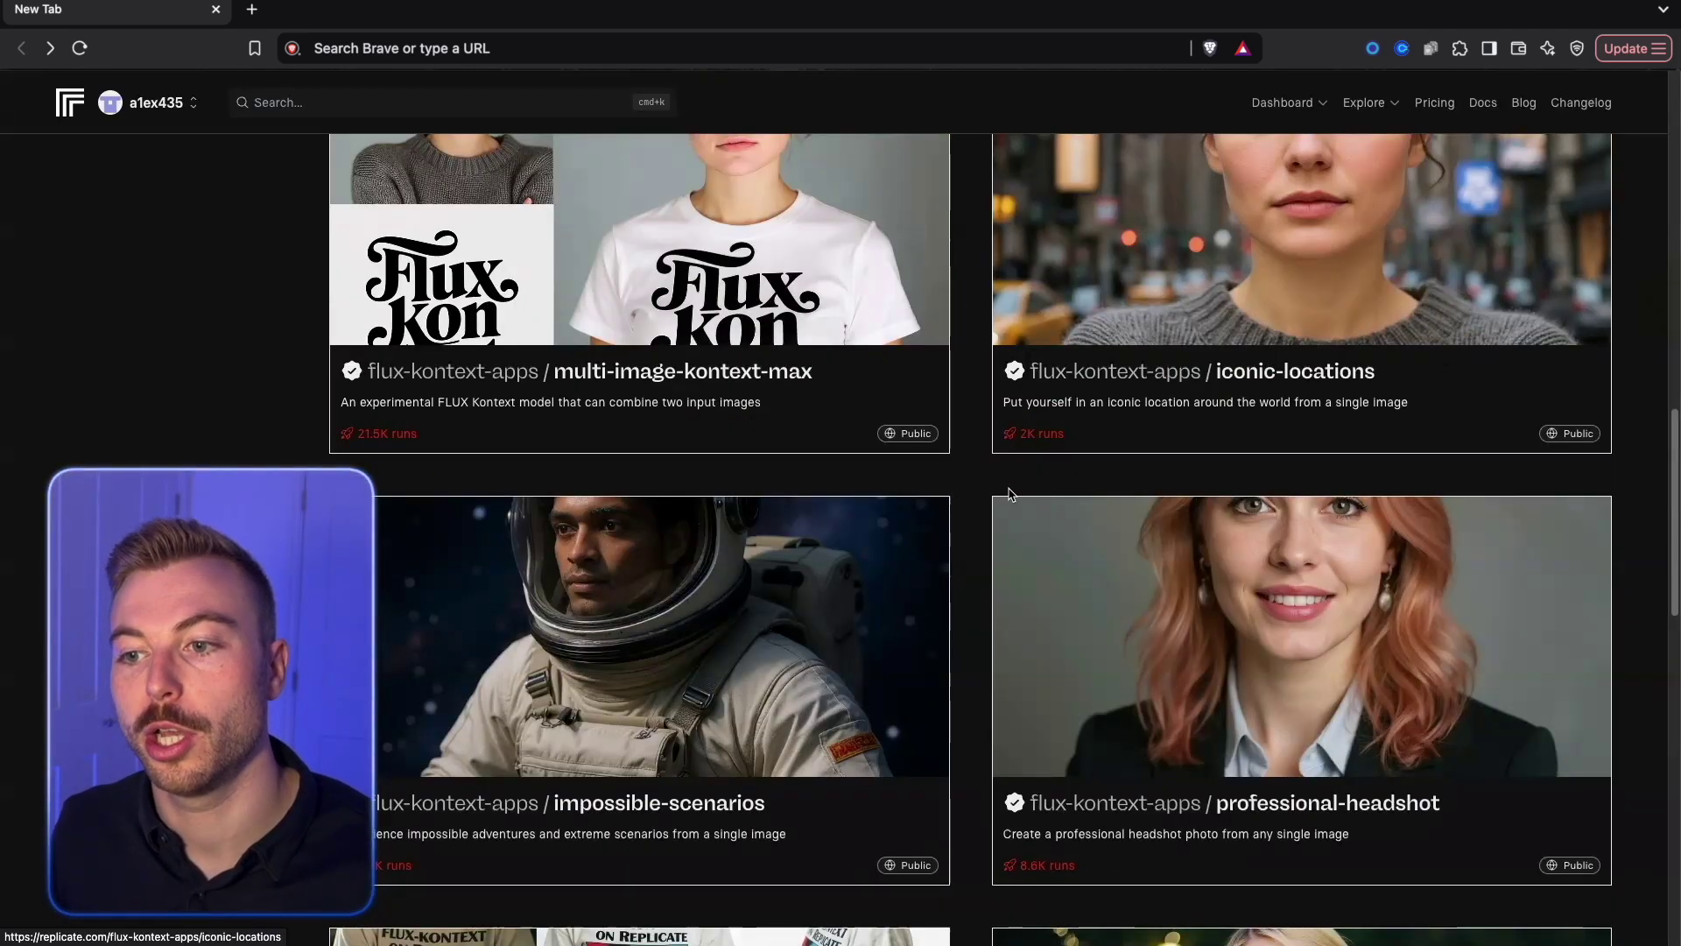
{"action": "scroll", "coordinate": [1212, 446], "scroll_direction": "down", "scroll_amount": 5}
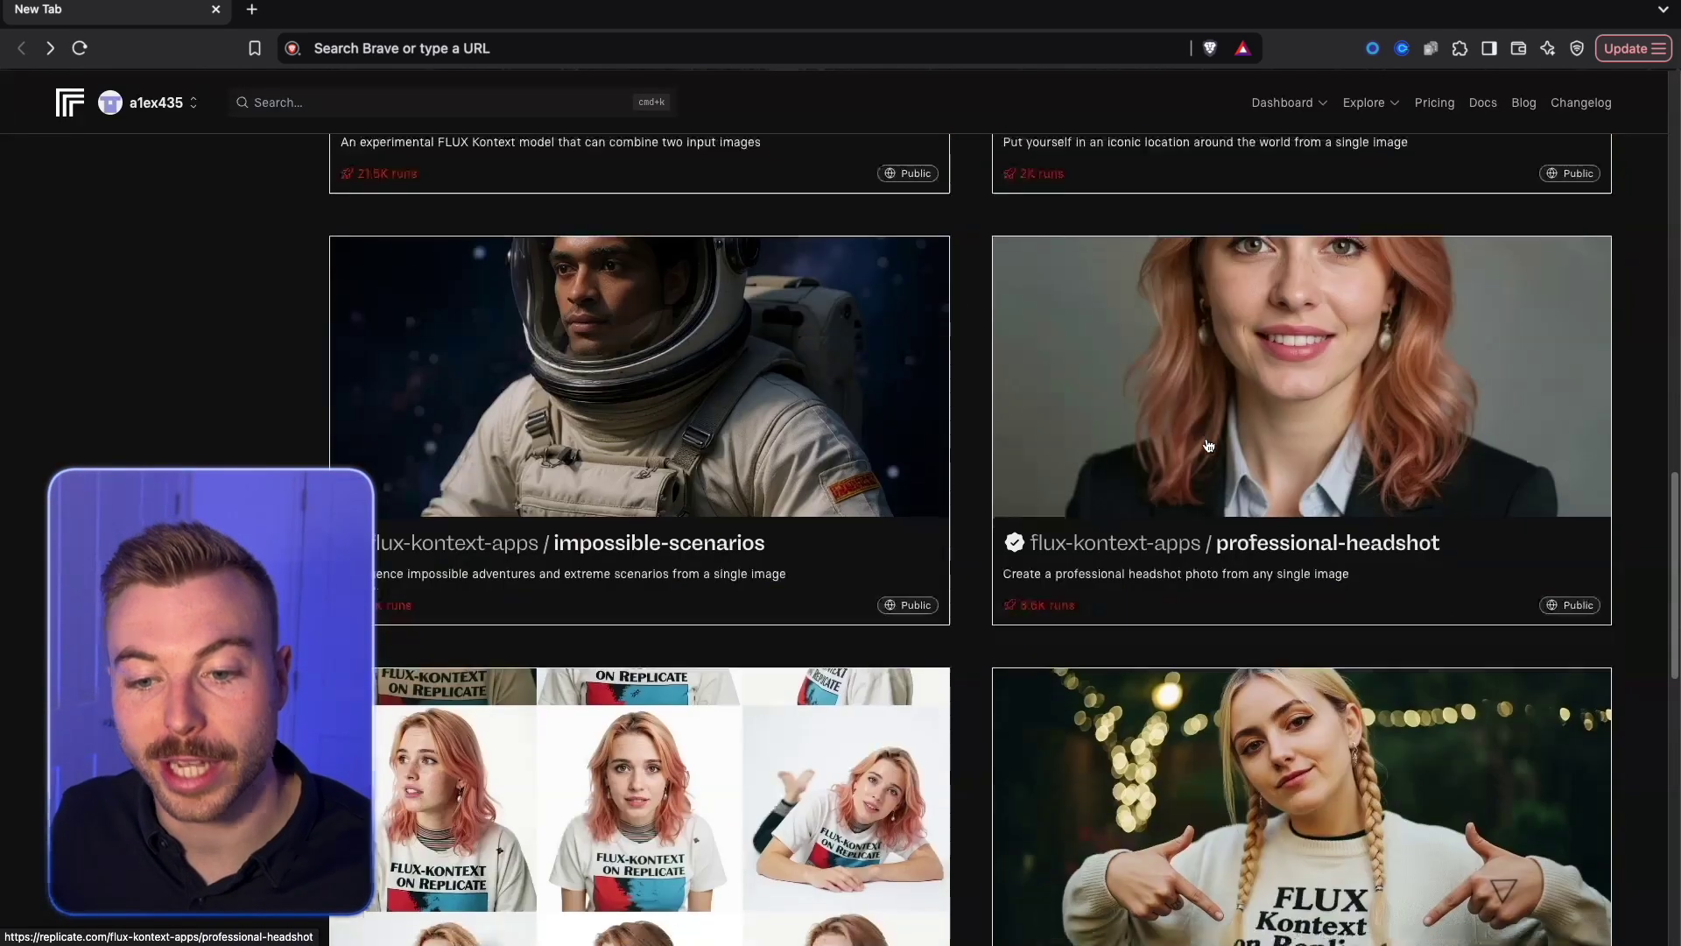
{"action": "scroll", "coordinate": [804, 456], "scroll_direction": "down", "scroll_amount": 1}
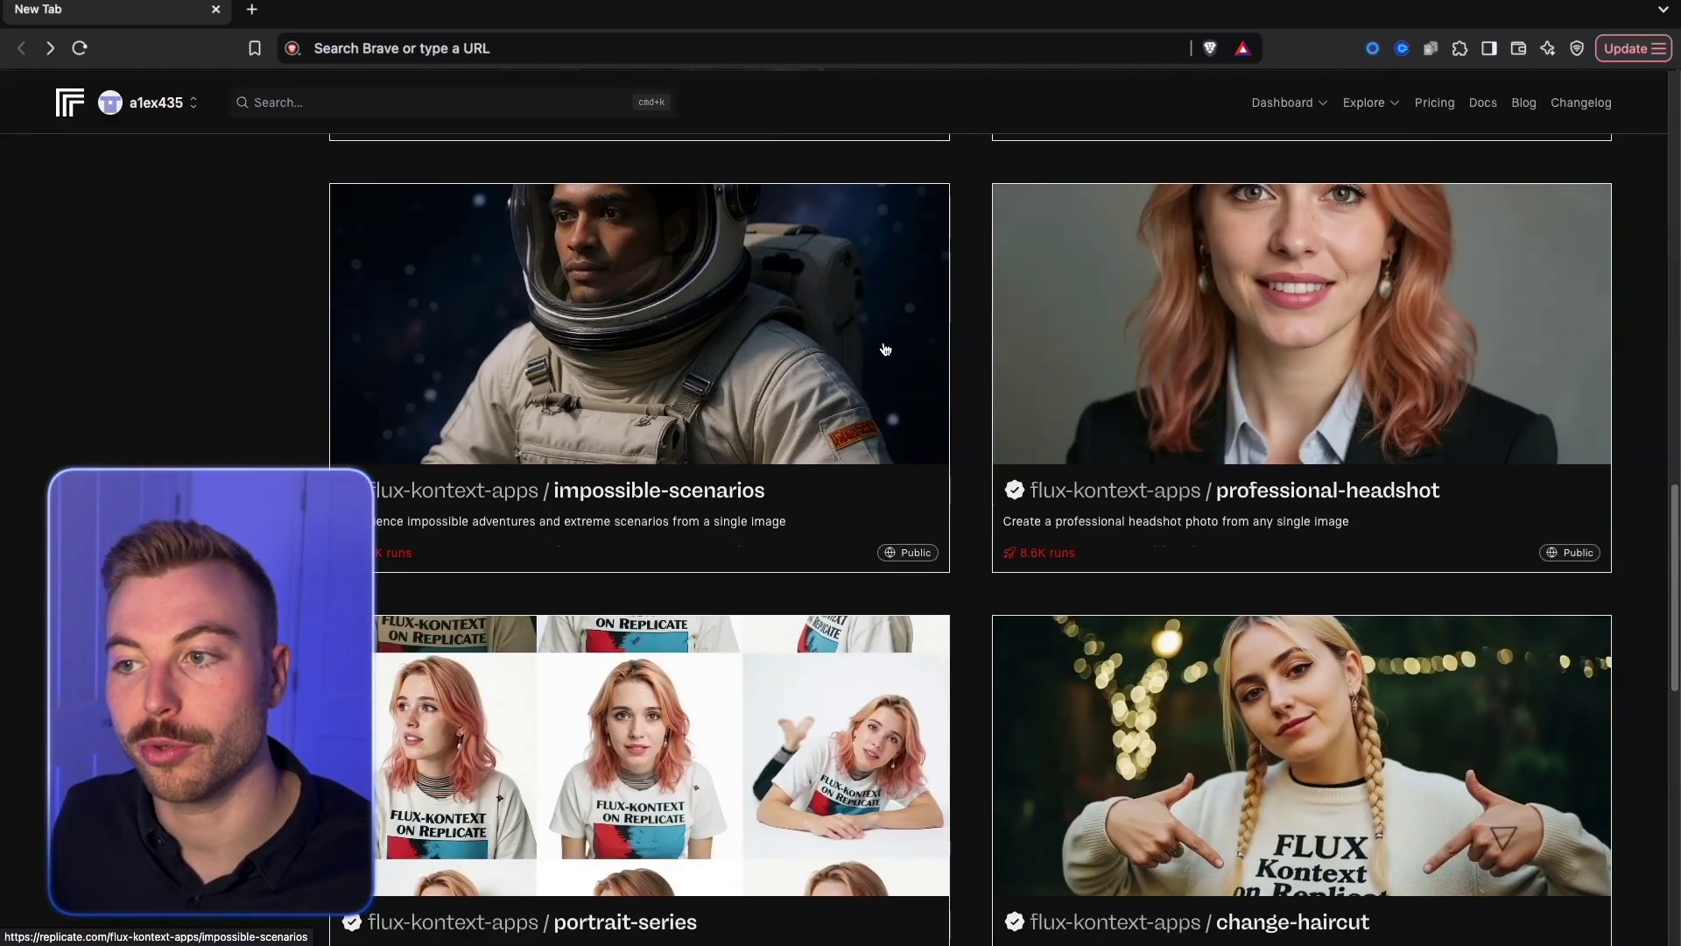
{"action": "scroll", "coordinate": [1199, 374], "scroll_direction": "down", "scroll_amount": 3}
{"action": "scroll", "coordinate": [909, 617], "scroll_direction": "down", "scroll_amount": 1}
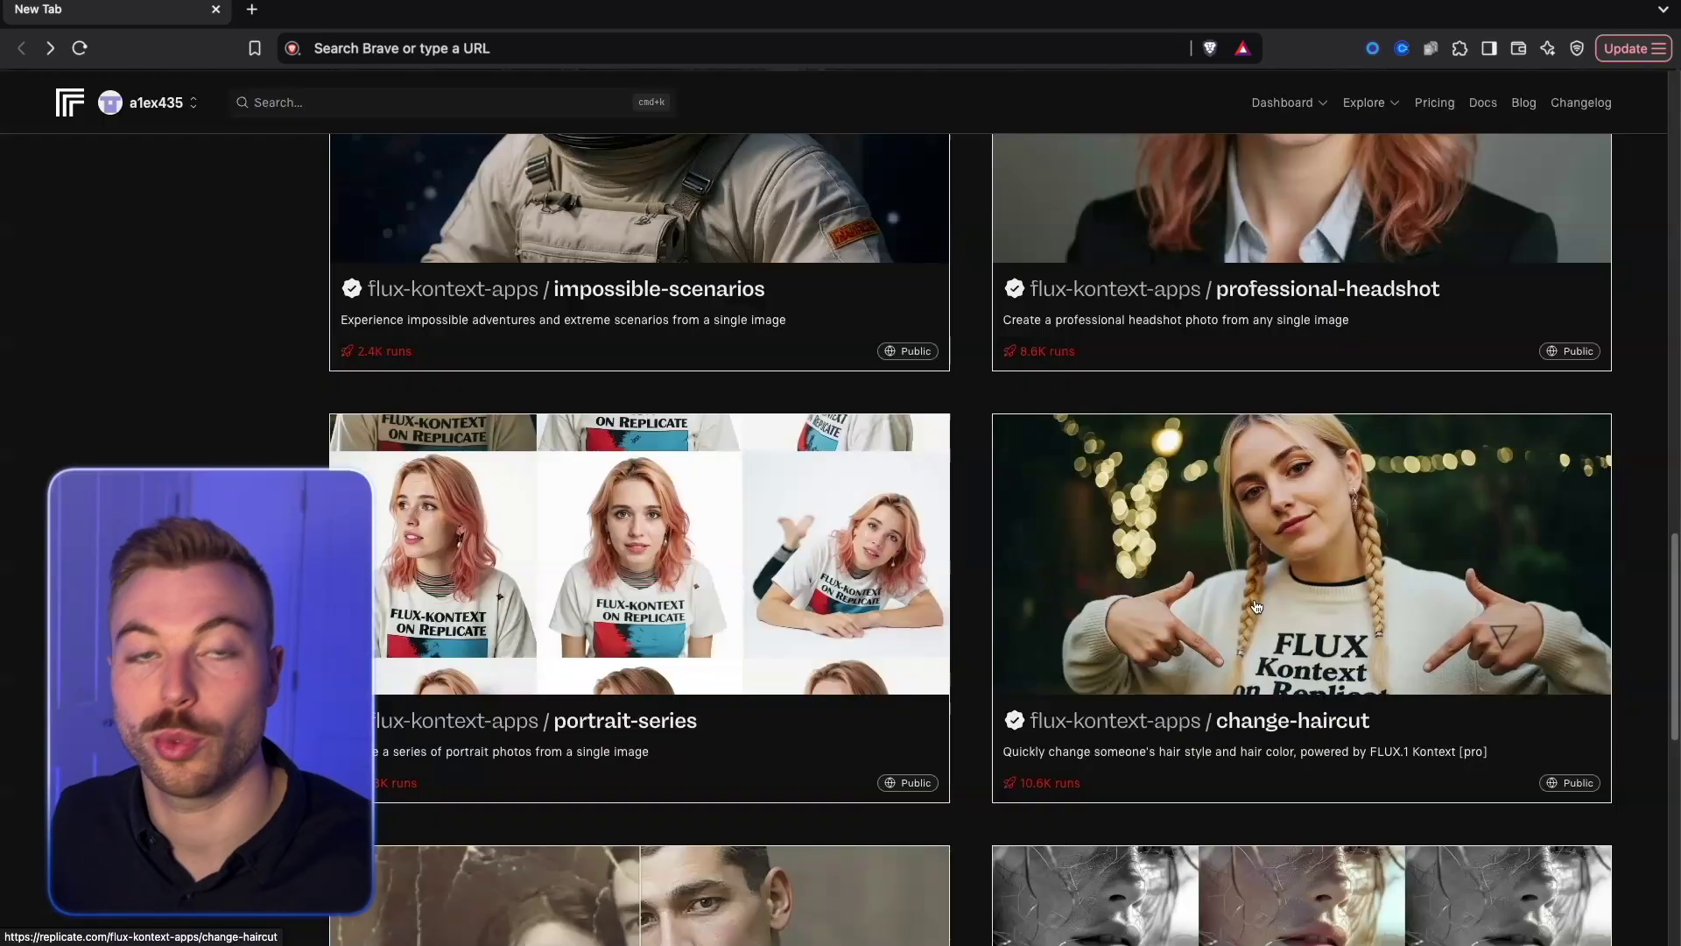
{"action": "scroll", "coordinate": [1255, 606], "scroll_direction": "down", "scroll_amount": 5}
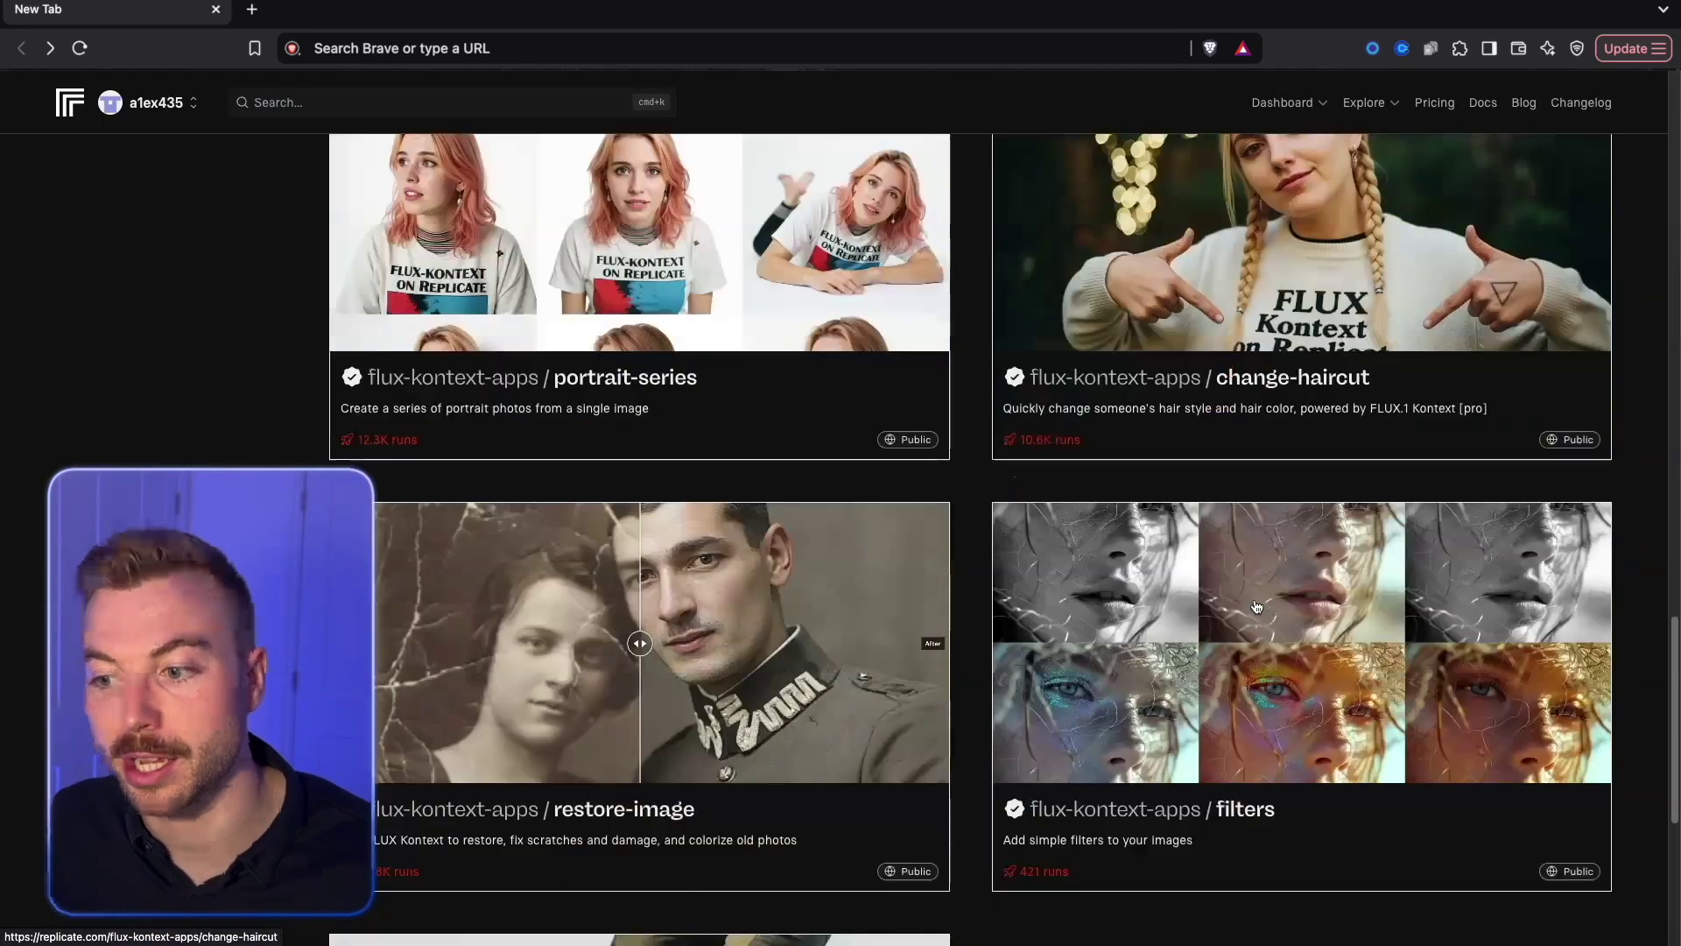
{"action": "scroll", "coordinate": [1256, 606], "scroll_direction": "down", "scroll_amount": 4}
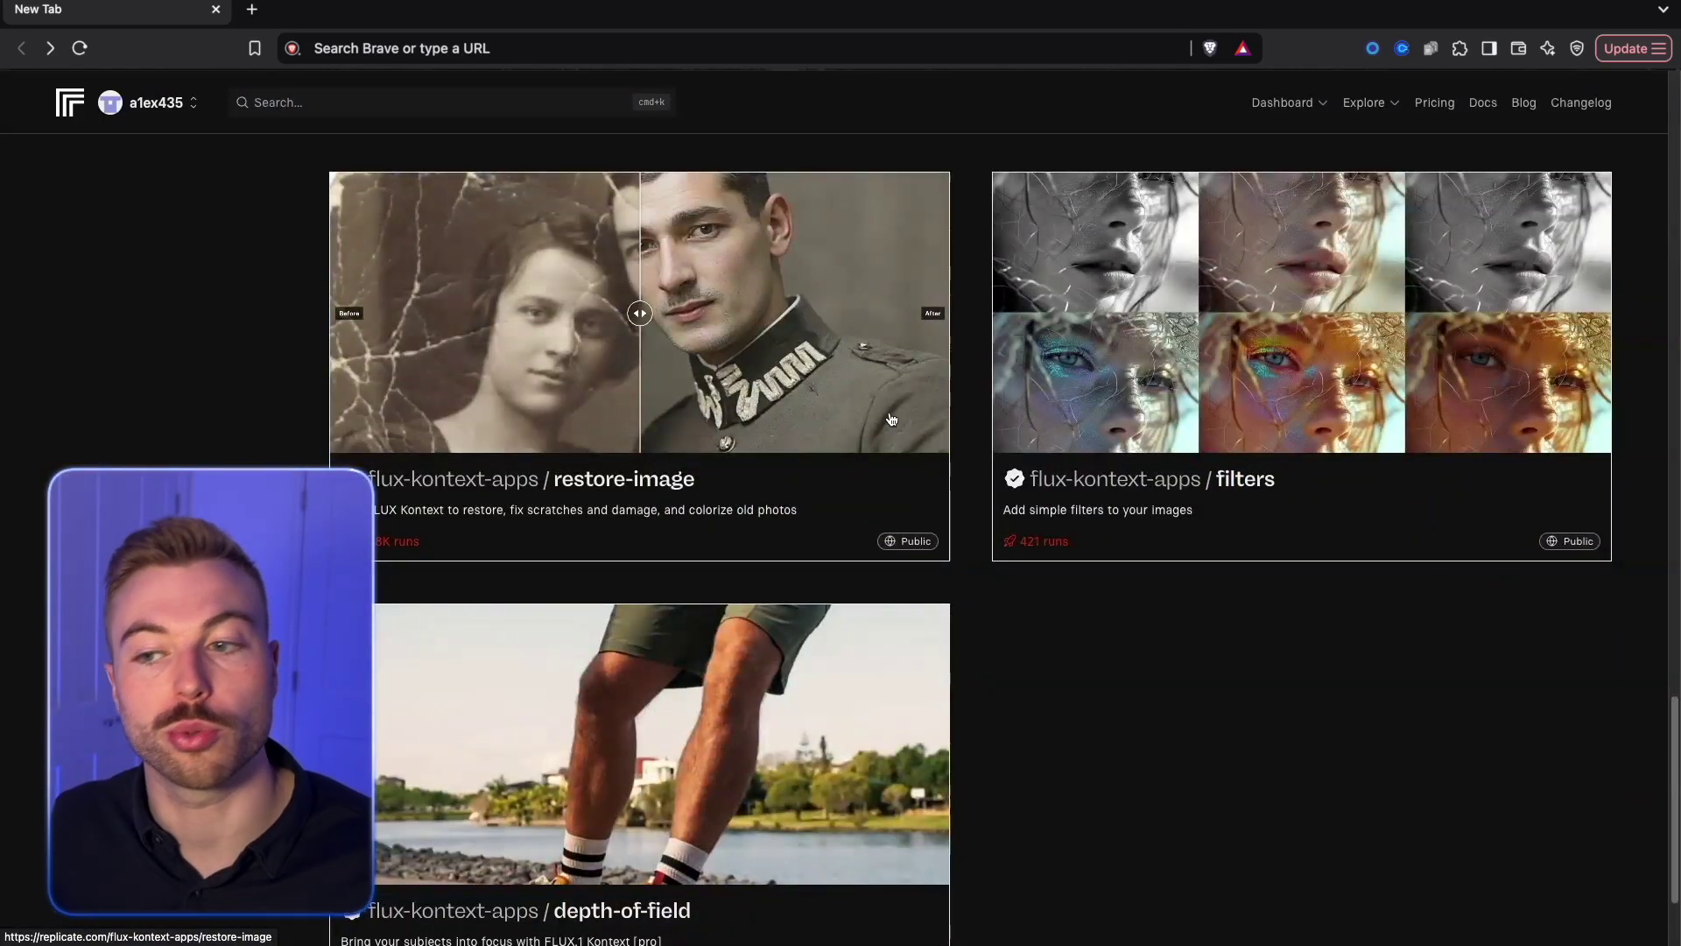
{"action": "scroll", "coordinate": [1138, 429], "scroll_direction": "down", "scroll_amount": 2}
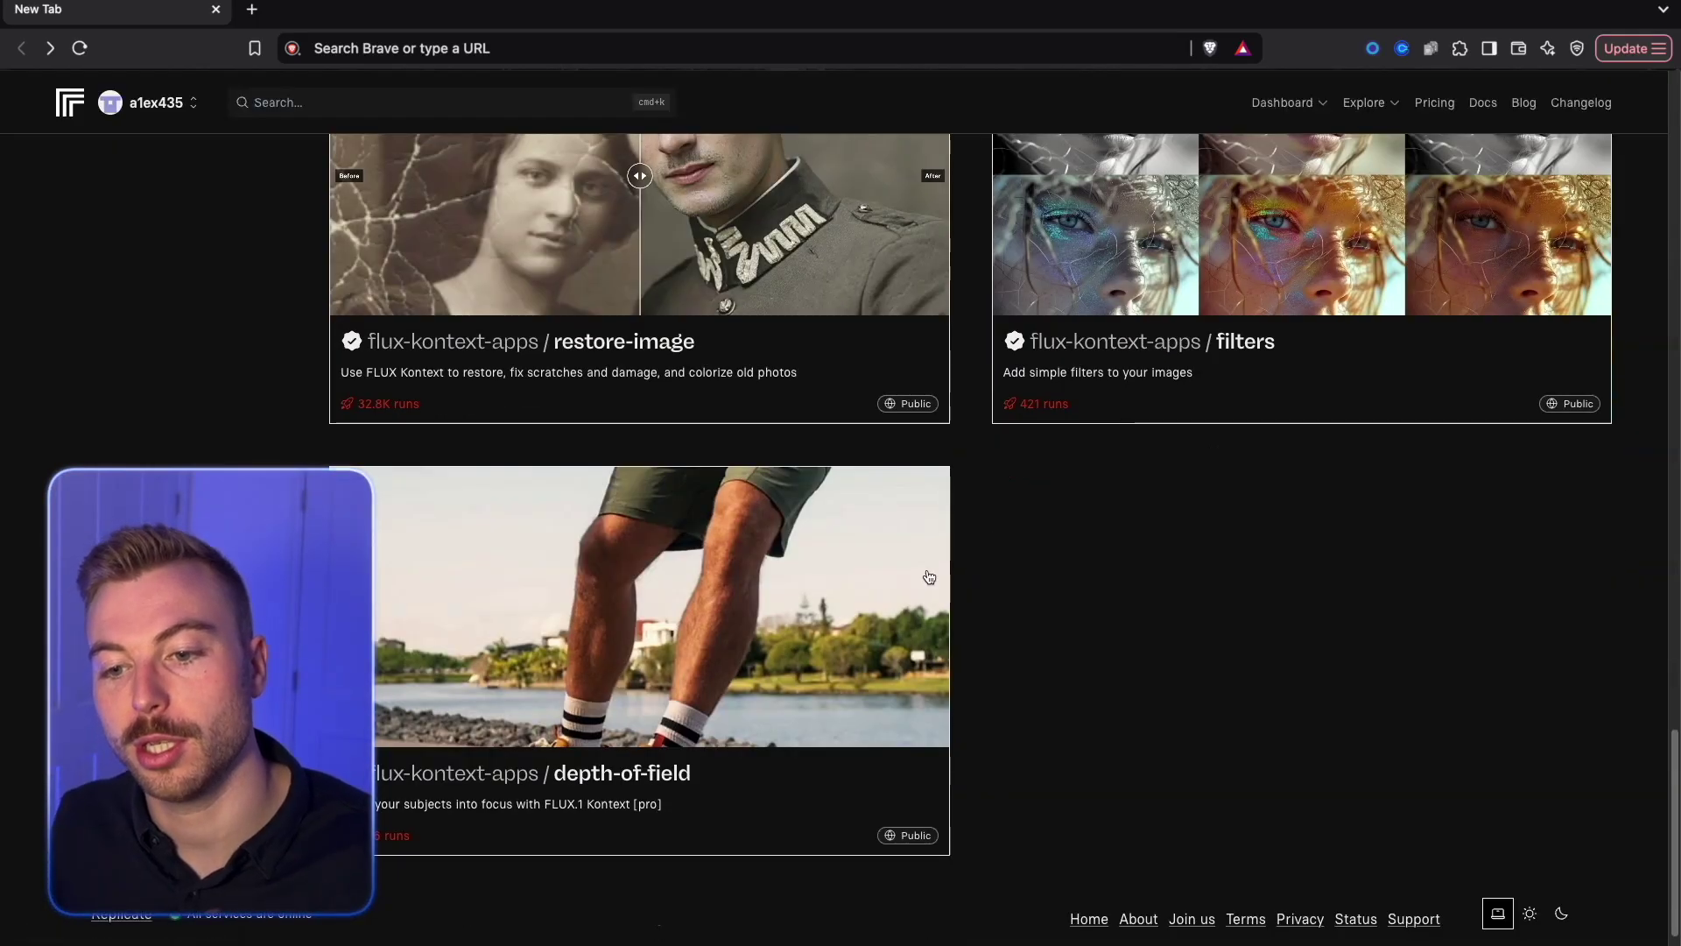
{"action": "scroll", "coordinate": [1003, 631], "scroll_direction": "up", "scroll_amount": 10}
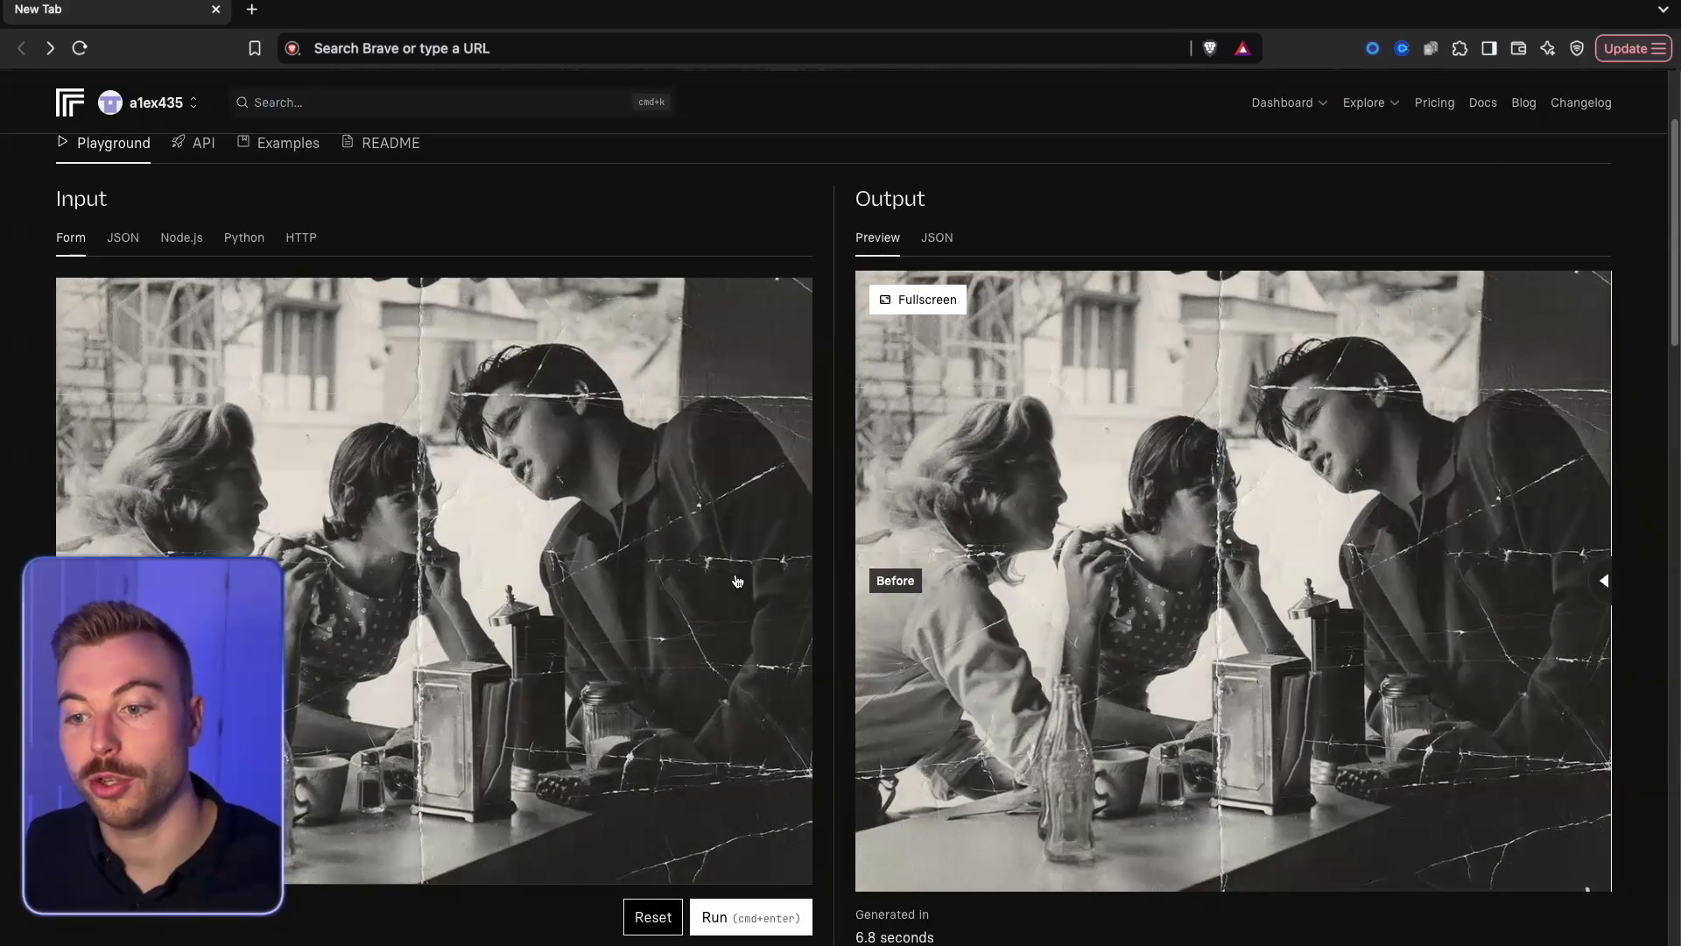
Step: Compare restore-image's black-and-white original with its restored version using the before/after slider
{"action": "scroll", "coordinate": [737, 581], "scroll_direction": "down", "scroll_amount": 2}
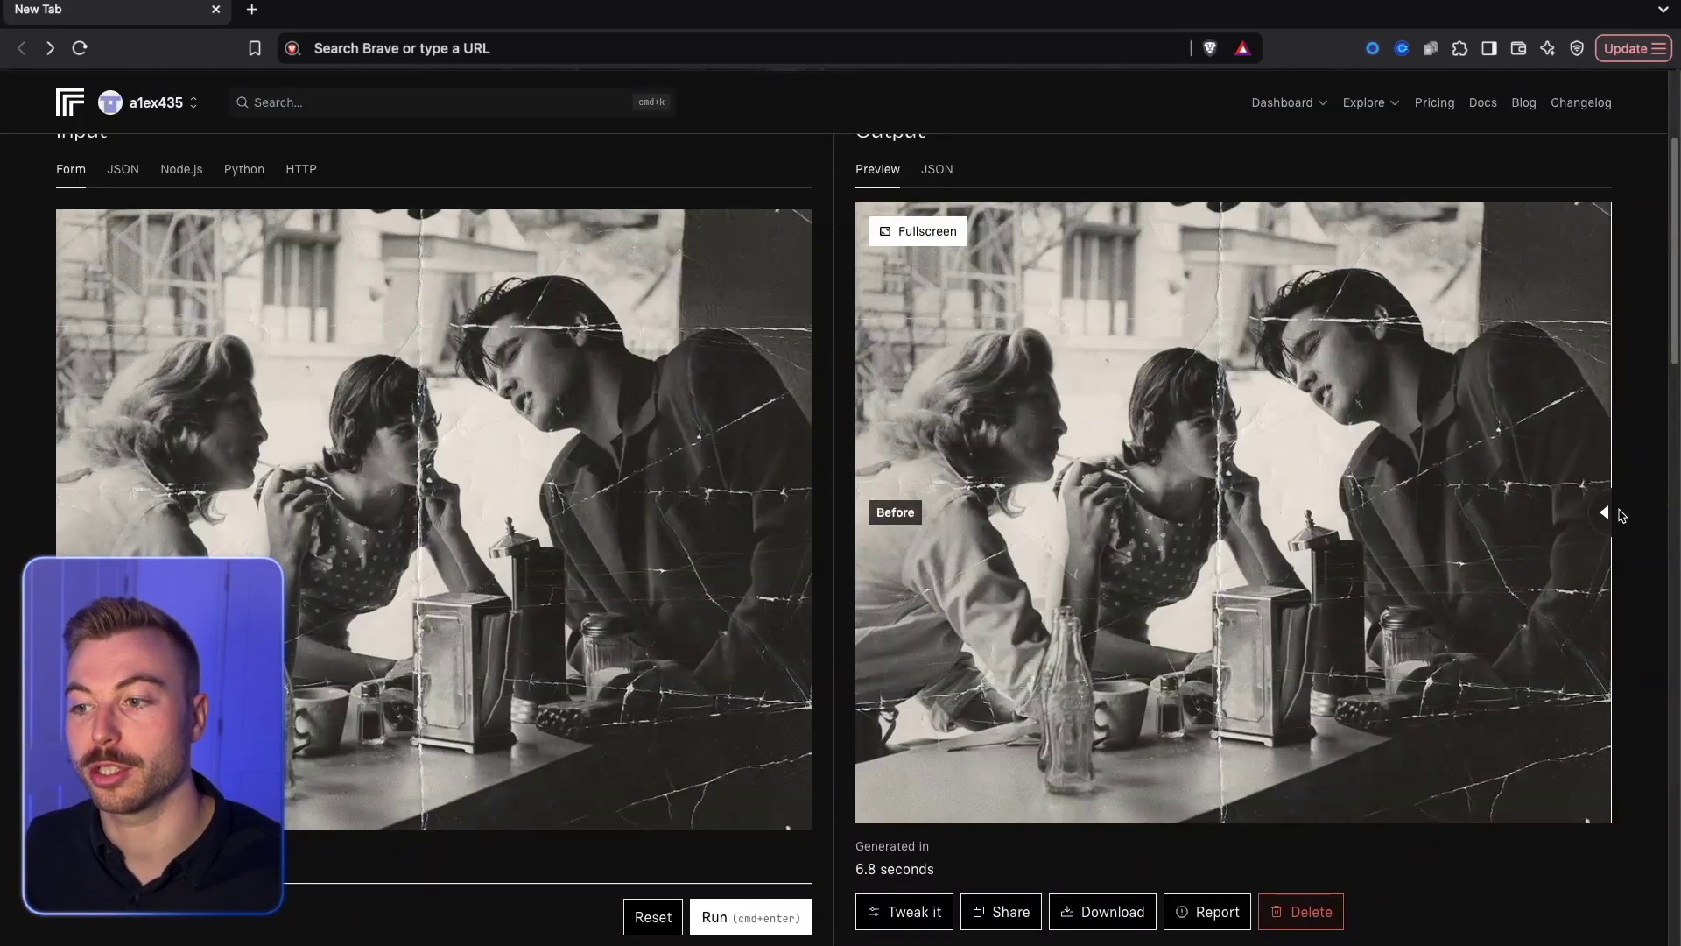
{"action": "left_click_drag", "start_coordinate": [1611, 515], "coordinate": [835, 542]}
{"action": "right_click", "coordinate": [1442, 508]}
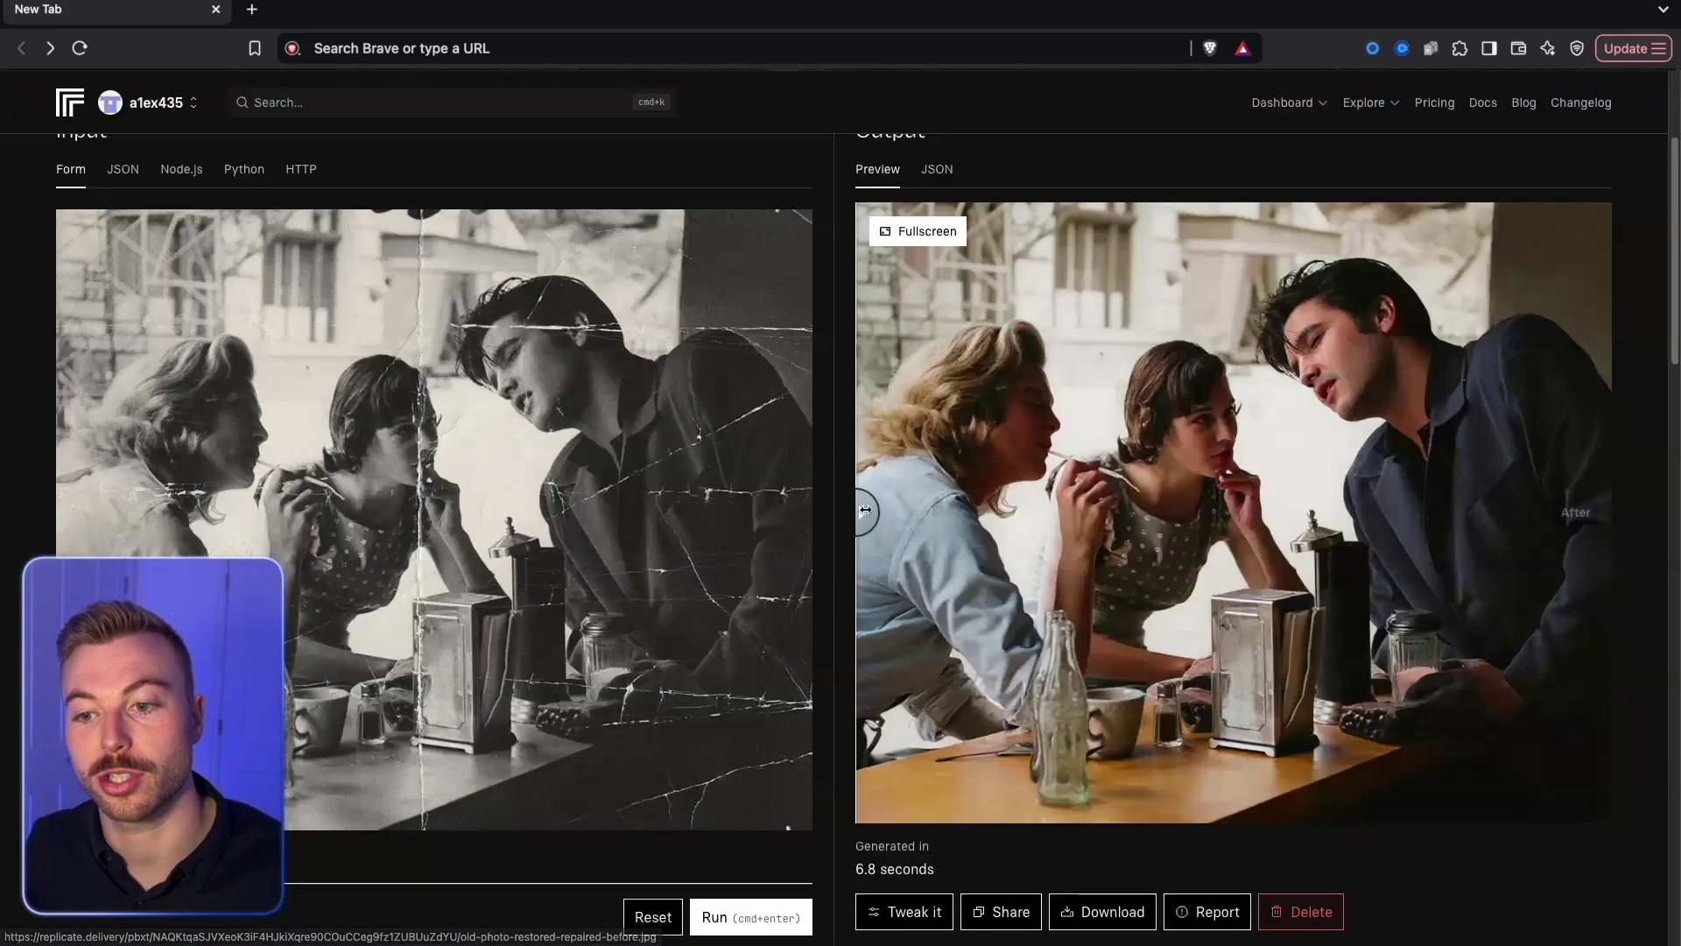
{"action": "left_click_drag", "start_coordinate": [862, 512], "coordinate": [774, 490]}
Step: Look over the multi-image-kontext-max example combining a soda can with a smiling woman
{"action": "scroll", "coordinate": [774, 490], "scroll_direction": "up", "scroll_amount": 3}
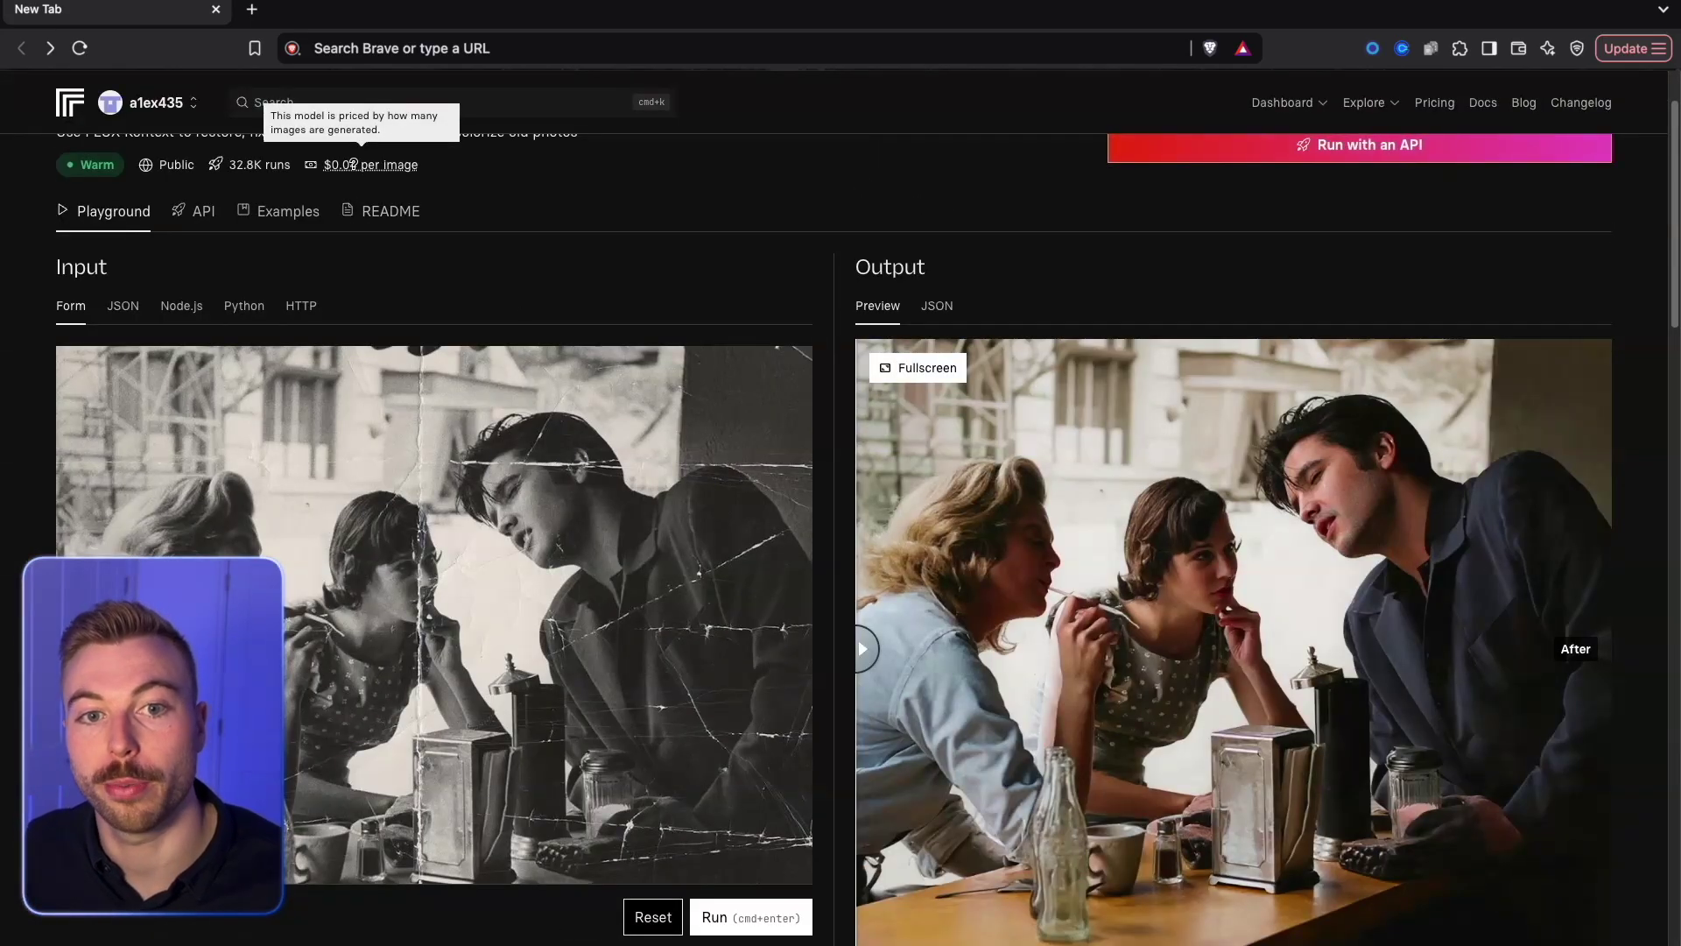
{"action": "scroll", "coordinate": [851, 863], "scroll_direction": "down", "scroll_amount": 3}
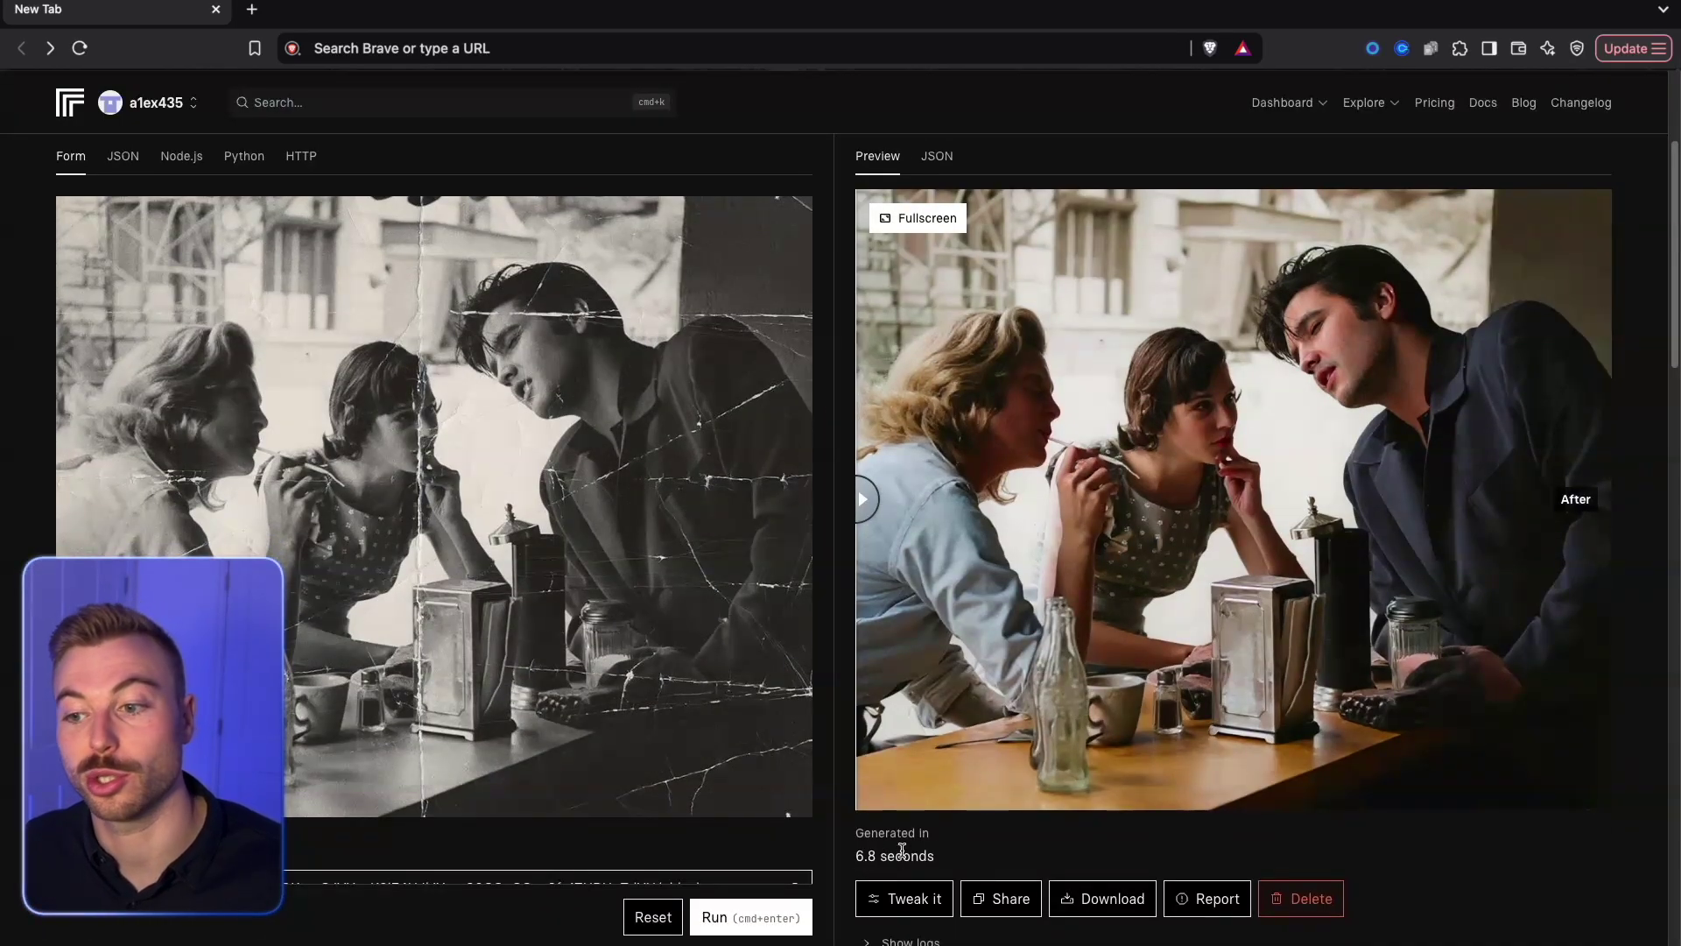
{"action": "scroll", "coordinate": [902, 845], "scroll_direction": "up", "scroll_amount": 5}
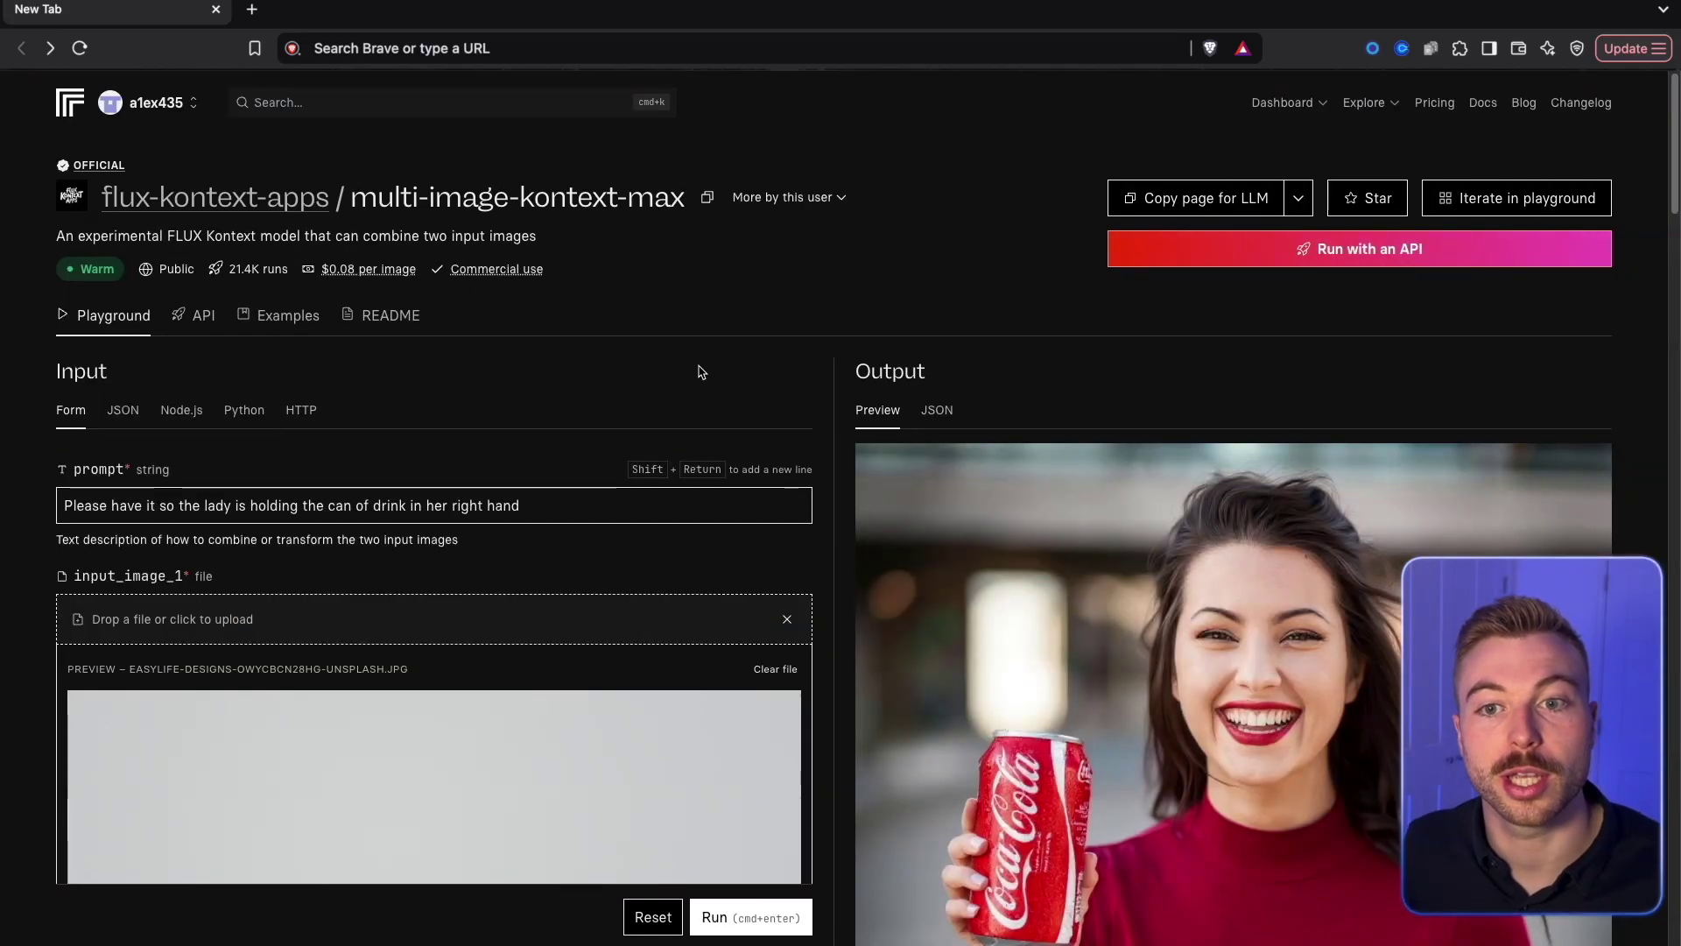
{"action": "scroll", "coordinate": [770, 386], "scroll_direction": "down", "scroll_amount": 1}
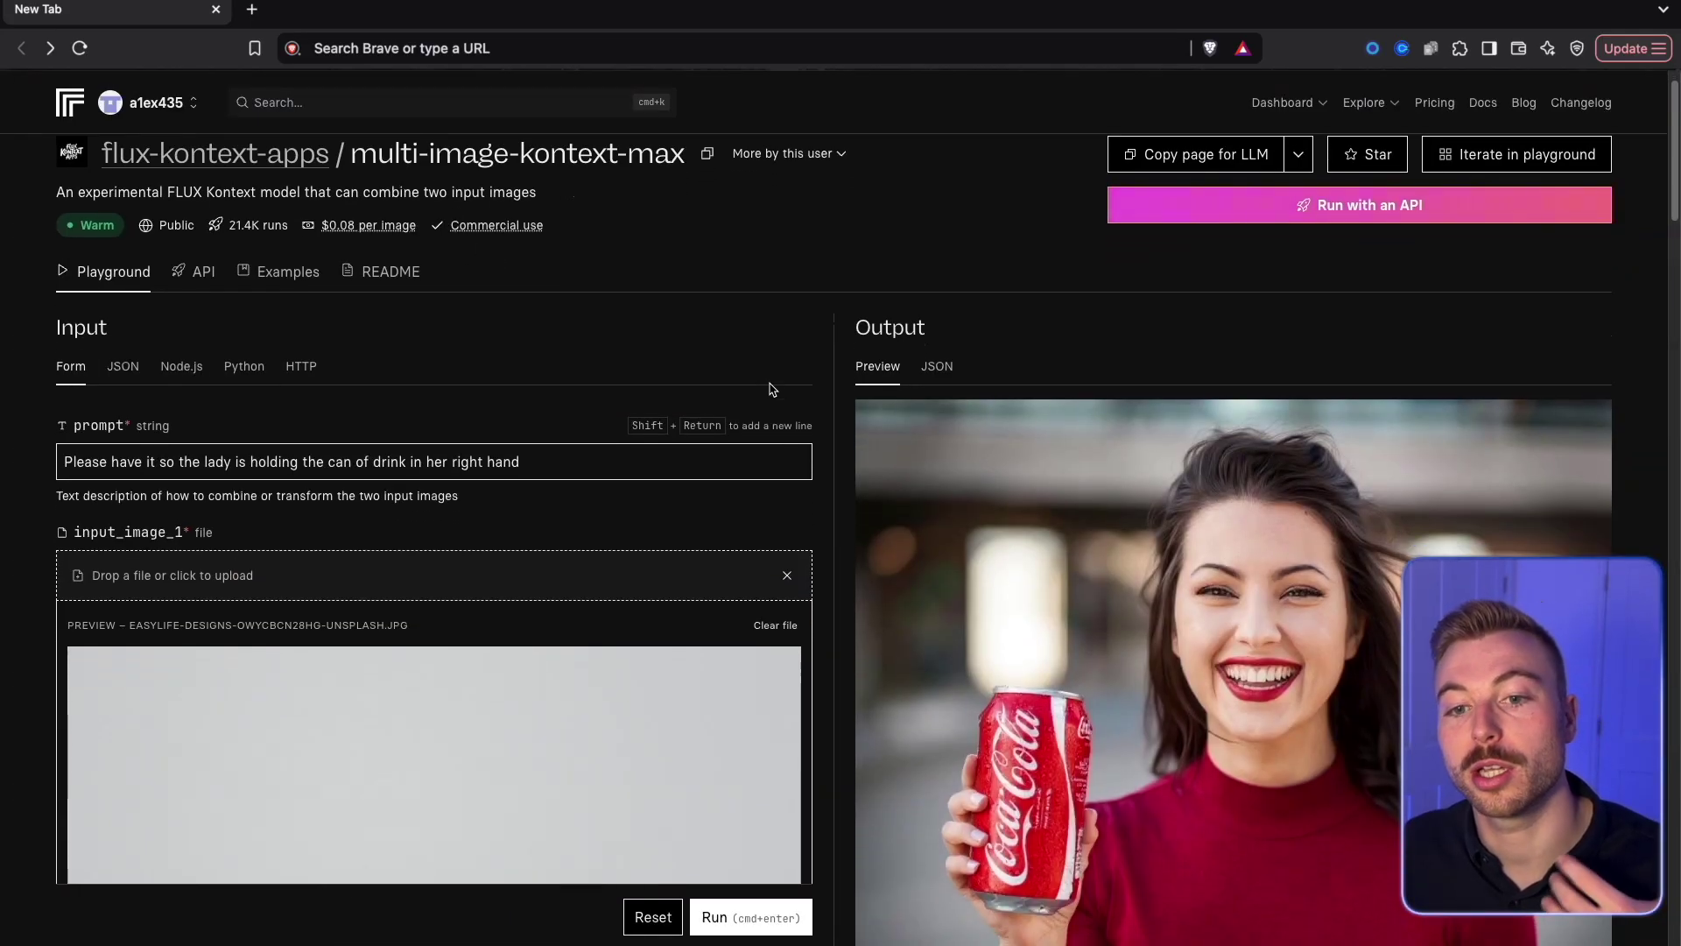
{"action": "scroll", "coordinate": [770, 386], "scroll_direction": "up", "scroll_amount": 1}
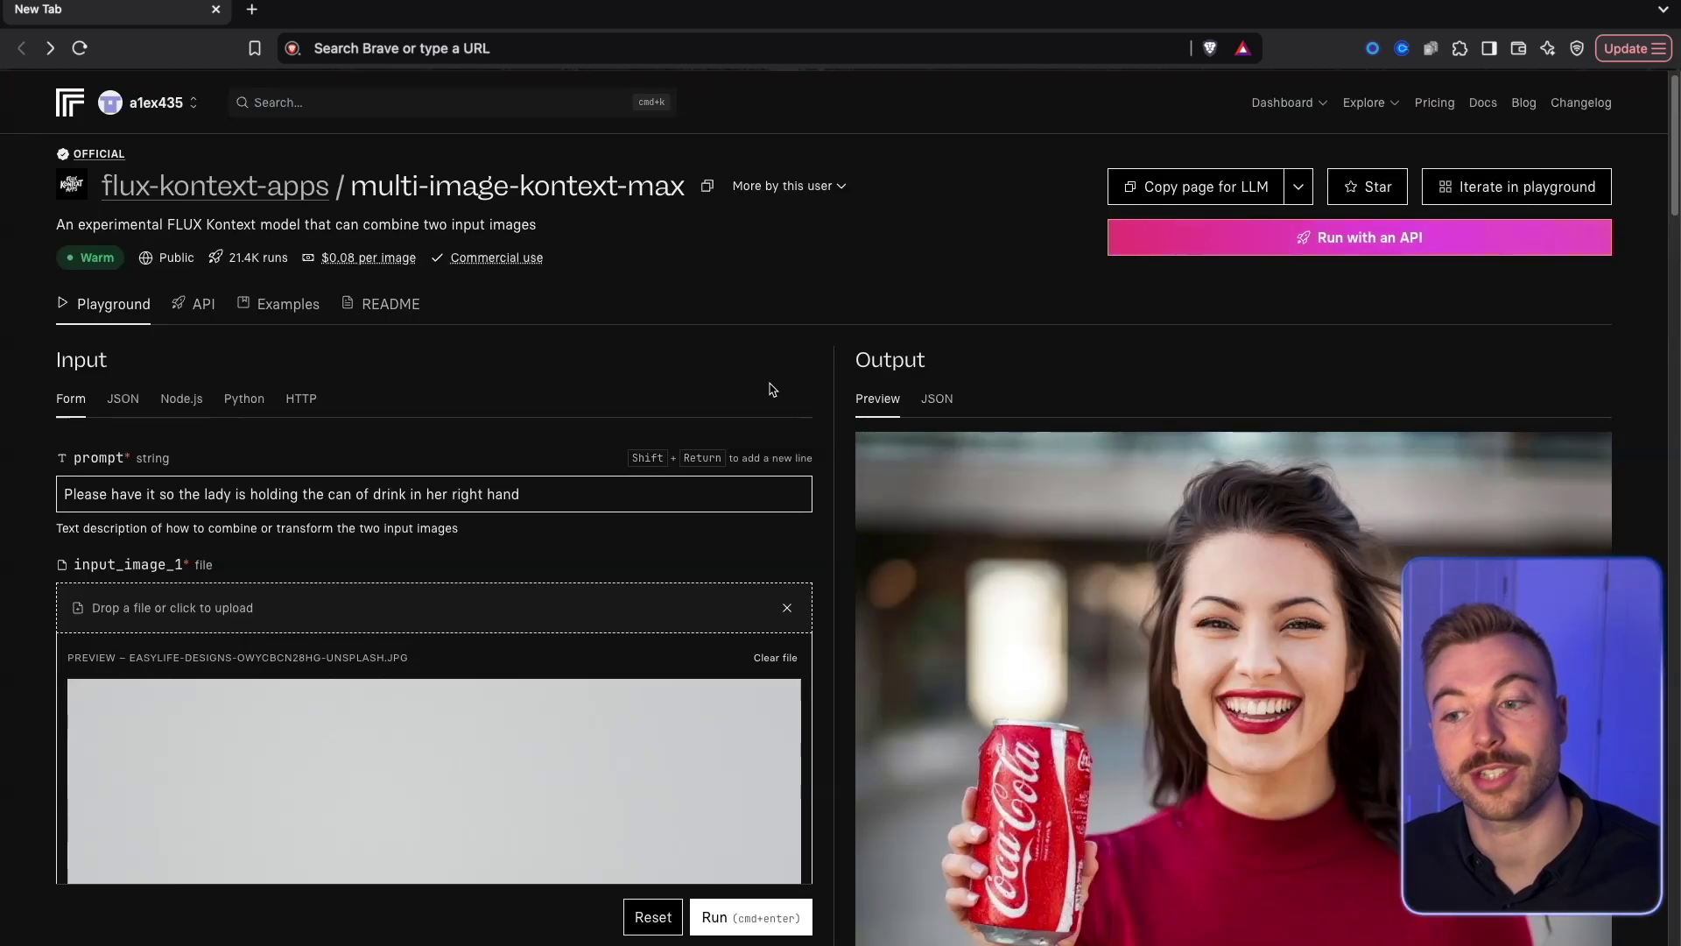
{"action": "scroll", "coordinate": [771, 388], "scroll_direction": "down", "scroll_amount": 1}
{"action": "scroll", "coordinate": [771, 389], "scroll_direction": "down", "scroll_amount": 6}
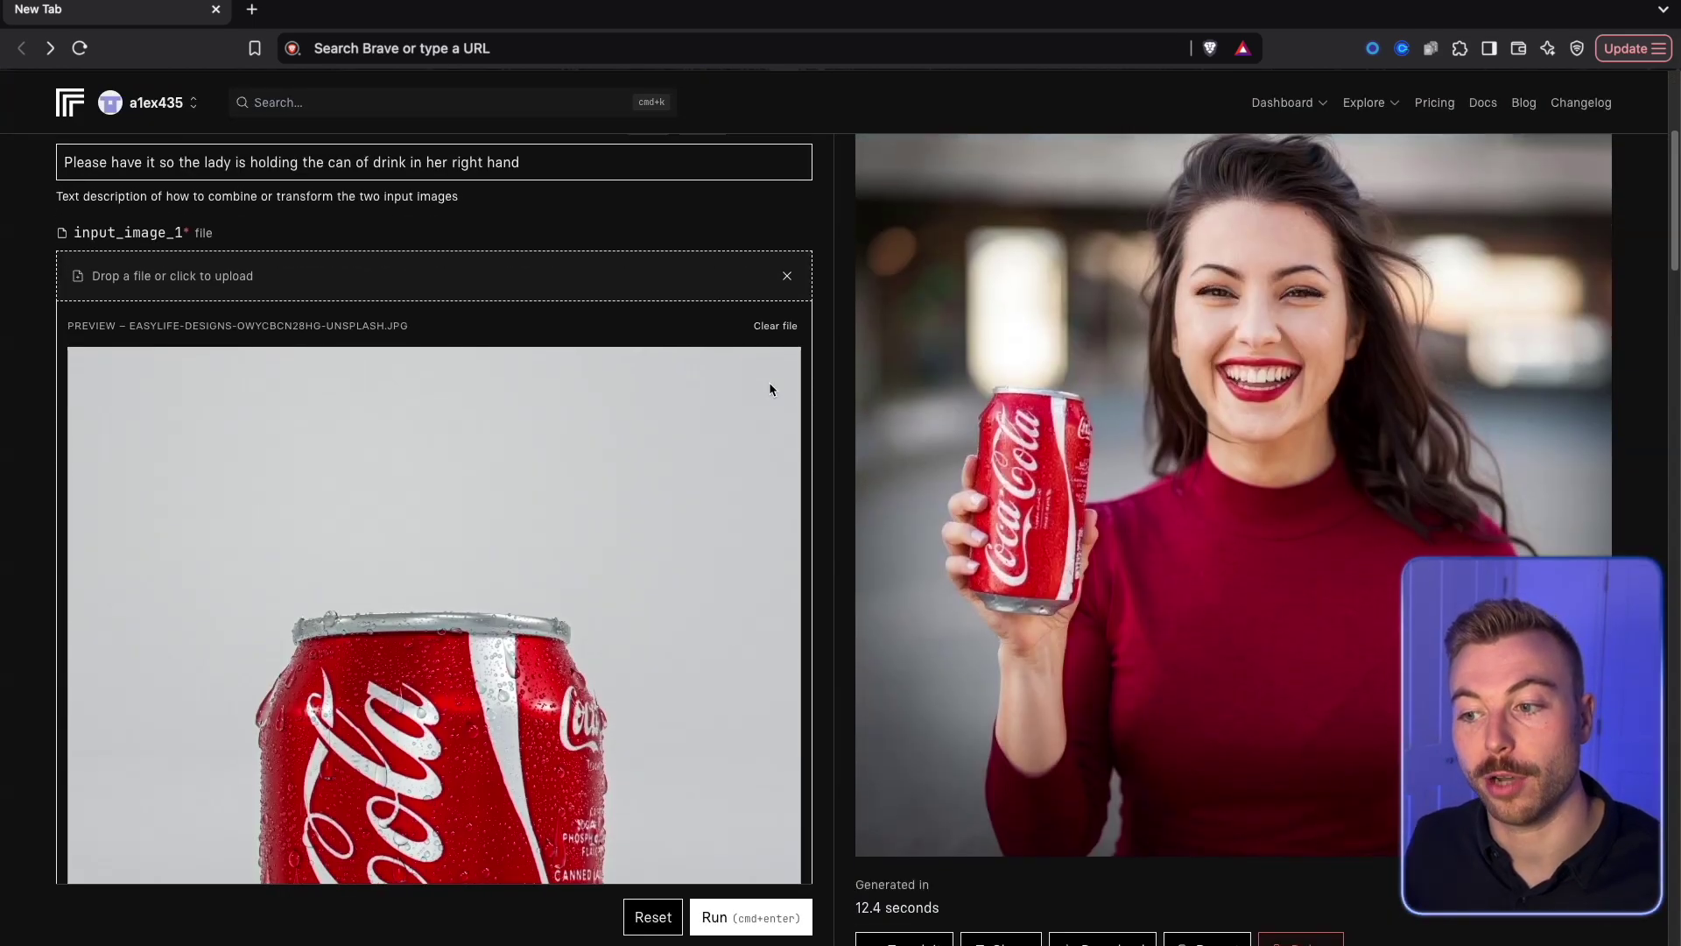
{"action": "scroll", "coordinate": [1325, 625], "scroll_direction": "down", "scroll_amount": 5}
{"action": "scroll", "coordinate": [1326, 623], "scroll_direction": "down", "scroll_amount": 6}
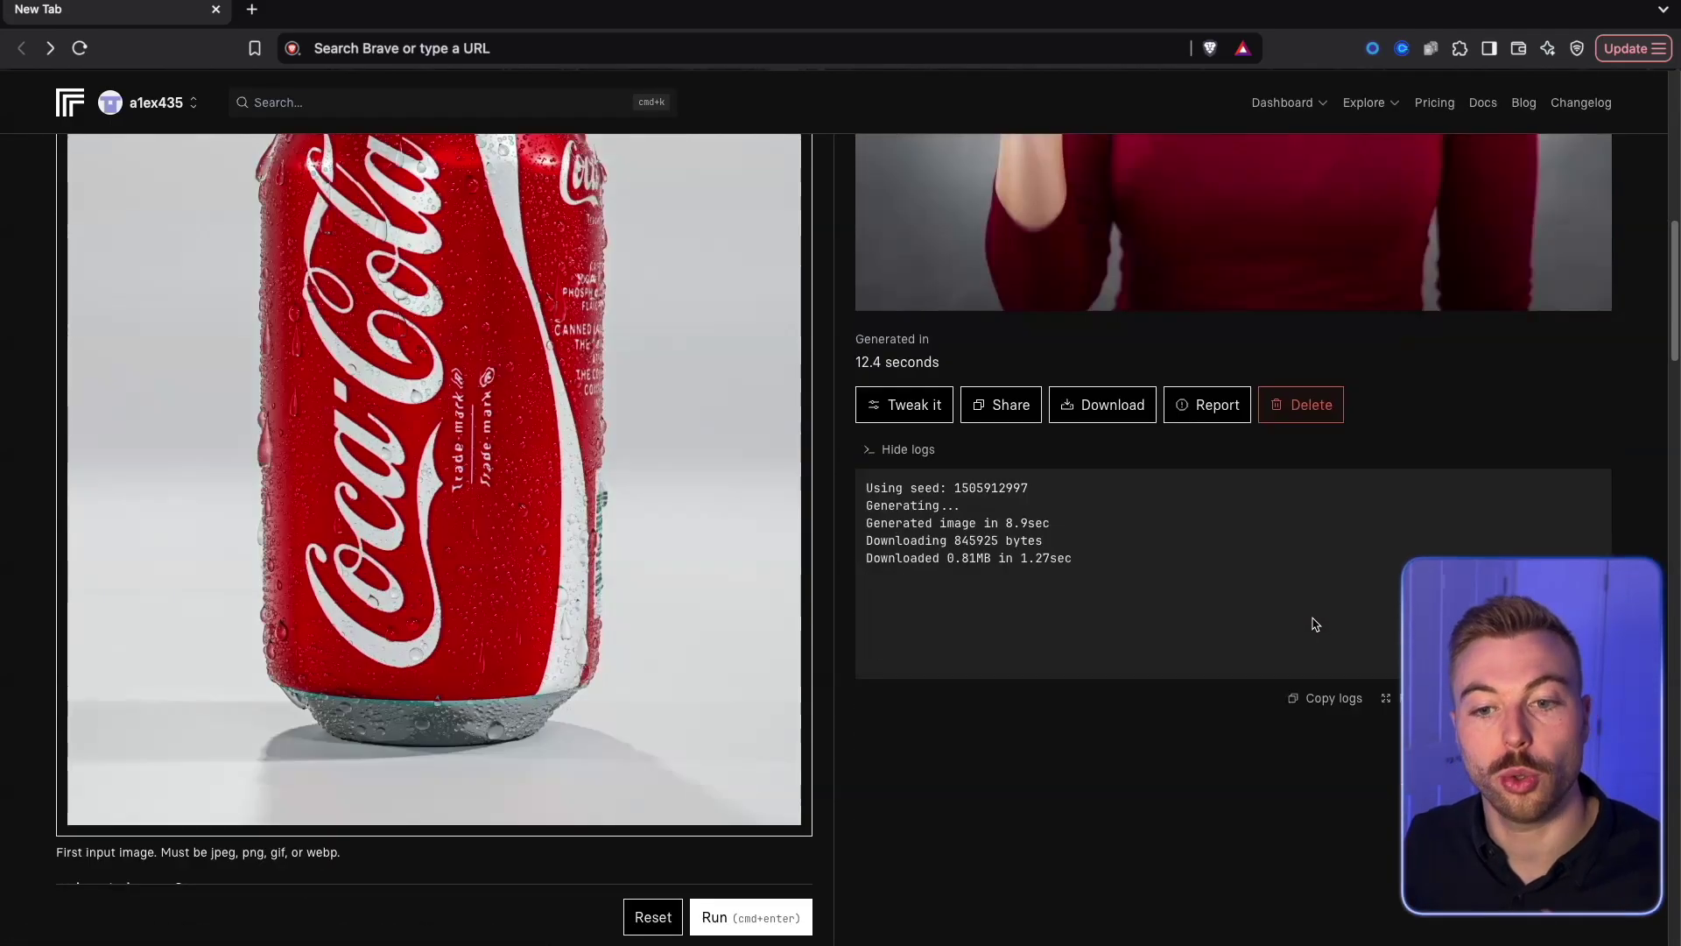
{"action": "scroll", "coordinate": [565, 464], "scroll_direction": "down", "scroll_amount": 7}
{"action": "scroll", "coordinate": [567, 471], "scroll_direction": "down", "scroll_amount": 4}
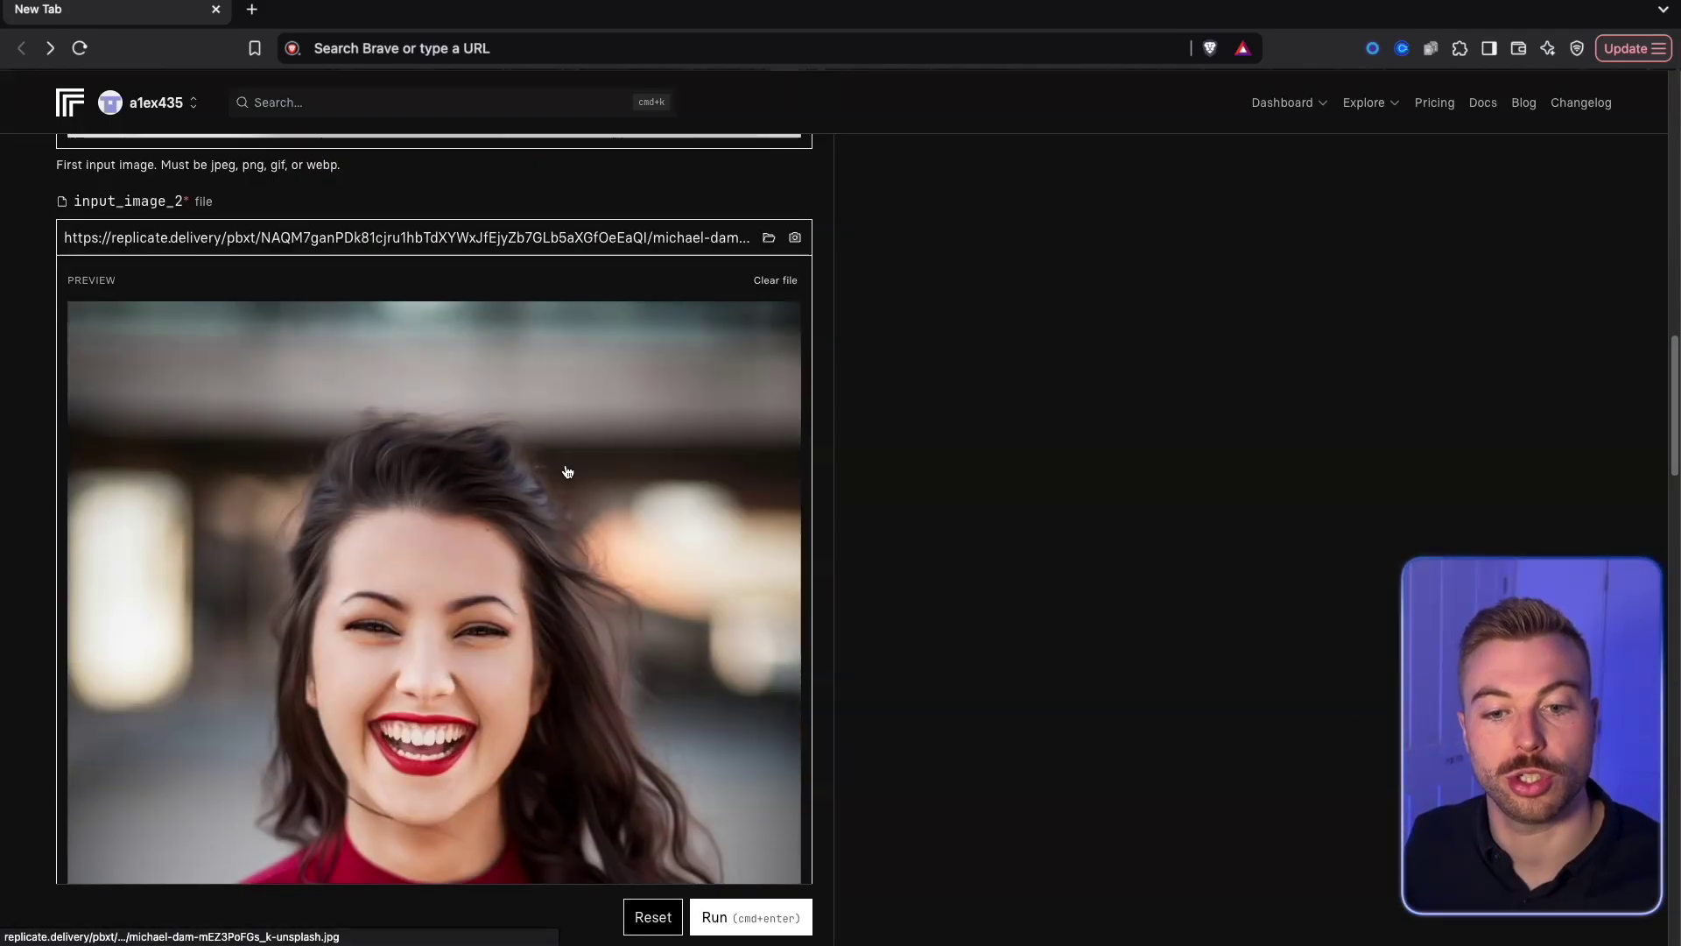
{"action": "scroll", "coordinate": [569, 473], "scroll_direction": "up", "scroll_amount": 15}
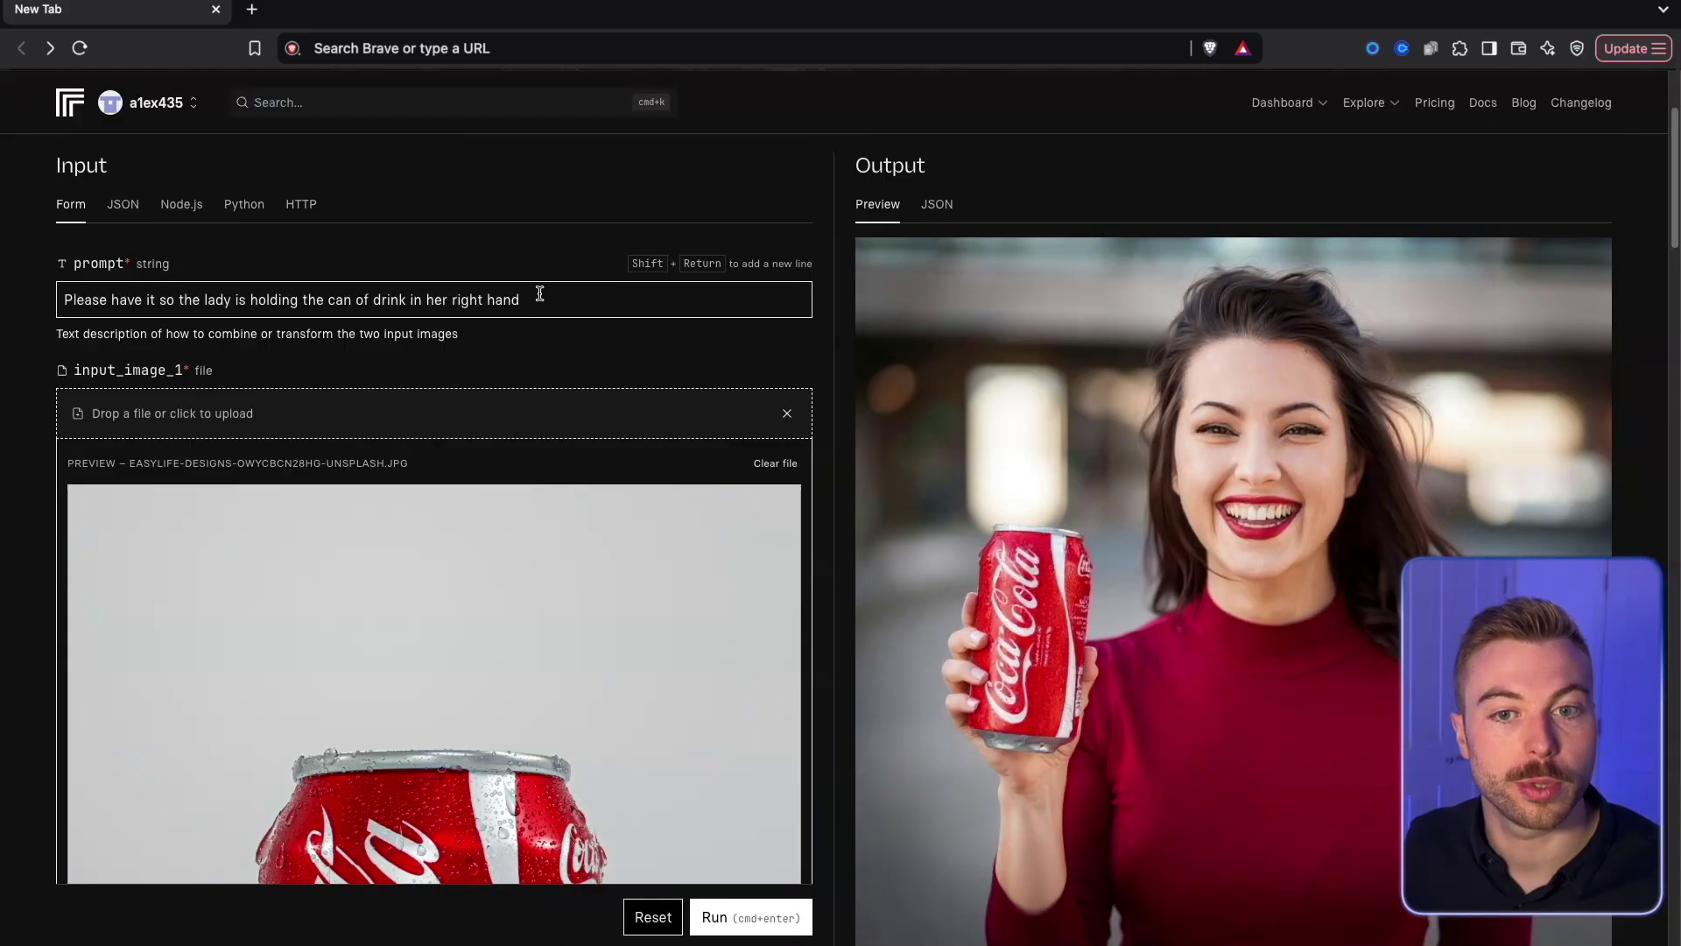
{"action": "left_click_drag", "start_coordinate": [539, 294], "coordinate": [70, 282]}
{"action": "left_click", "coordinate": [285, 285]}
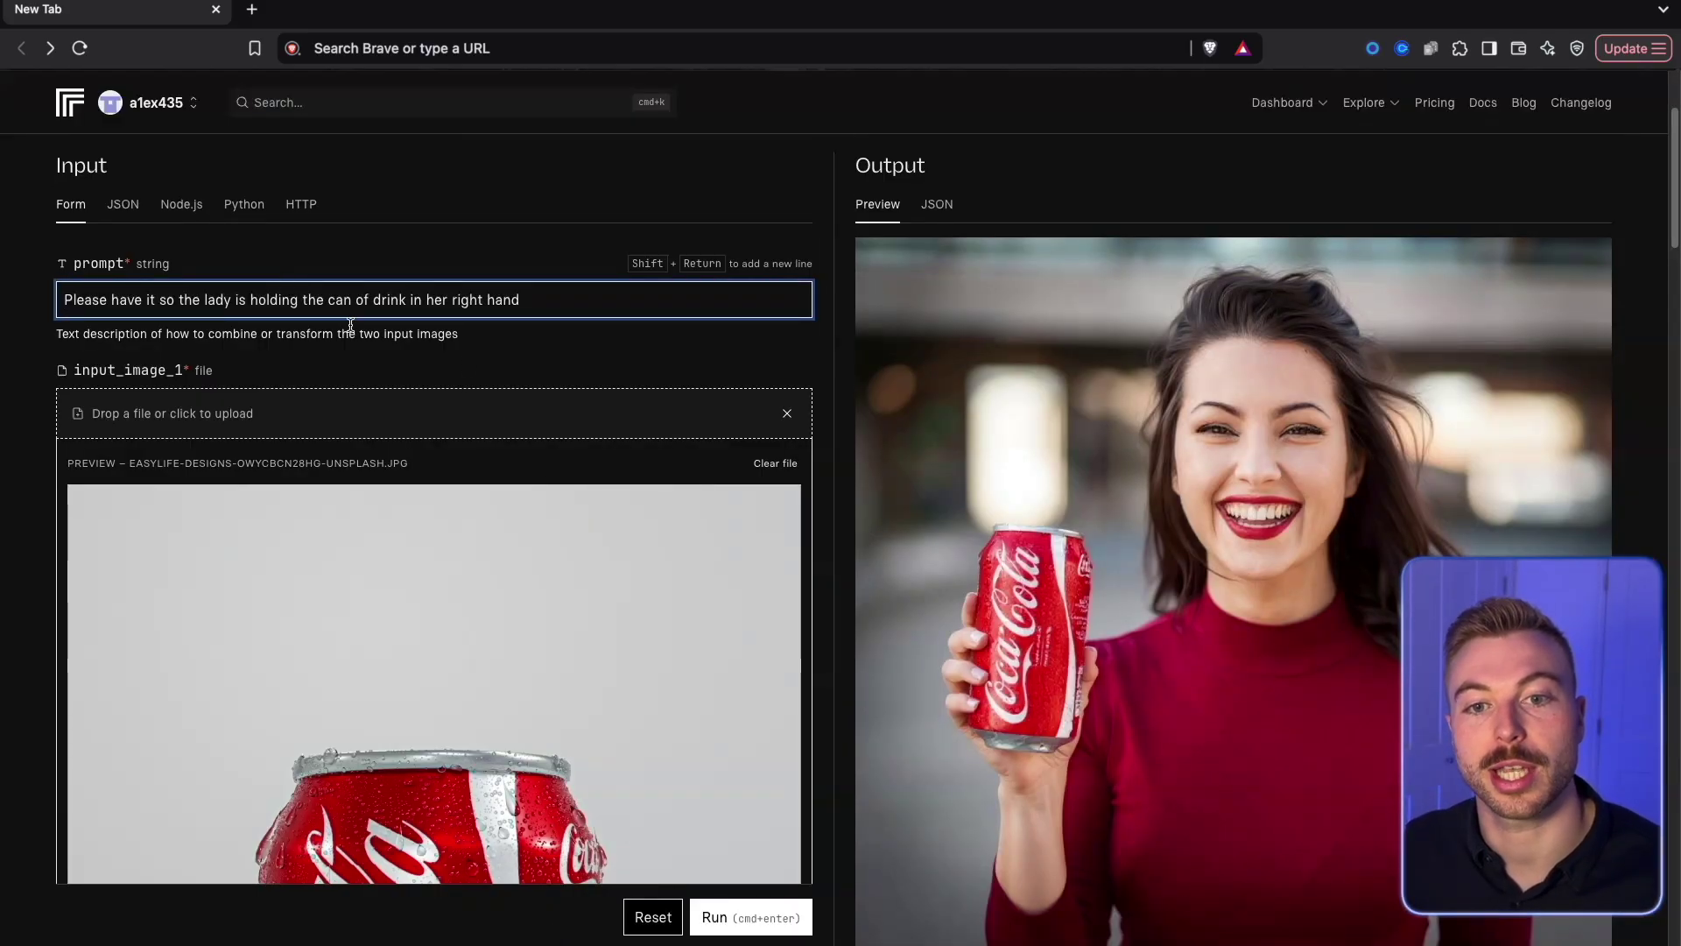
{"action": "left_click", "coordinate": [448, 243]}
{"action": "scroll", "coordinate": [524, 471], "scroll_direction": "down", "scroll_amount": 2}
{"action": "scroll", "coordinate": [523, 471], "scroll_direction": "up", "scroll_amount": 5}
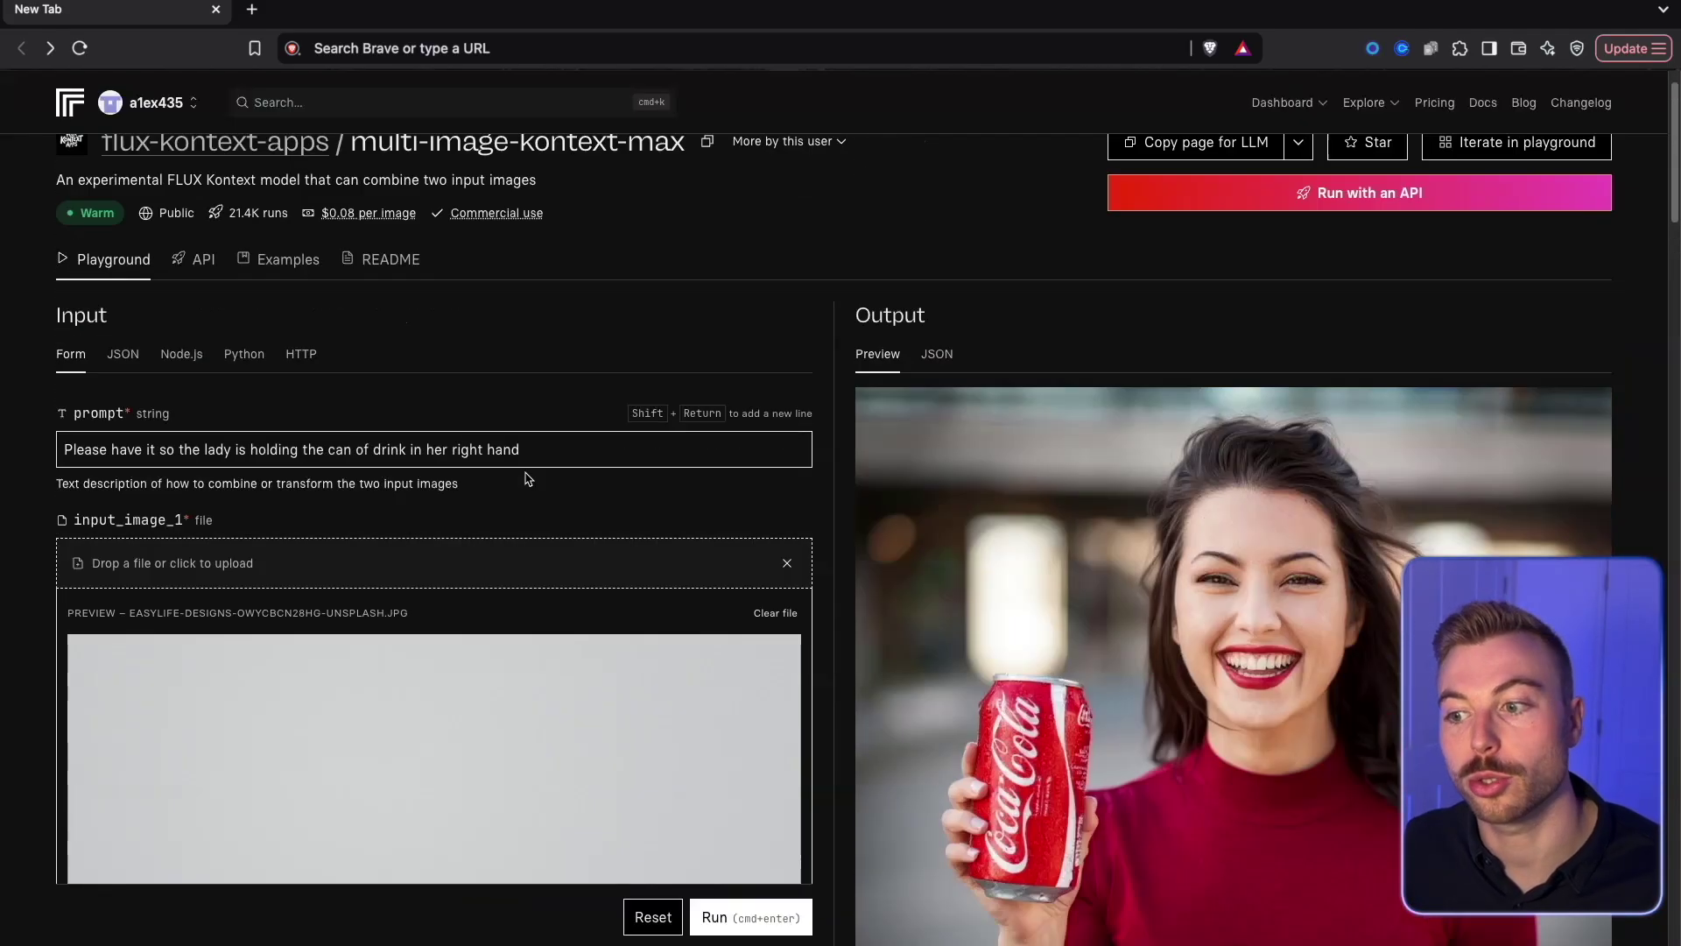
{"action": "scroll", "coordinate": [525, 472], "scroll_direction": "down", "scroll_amount": 3}
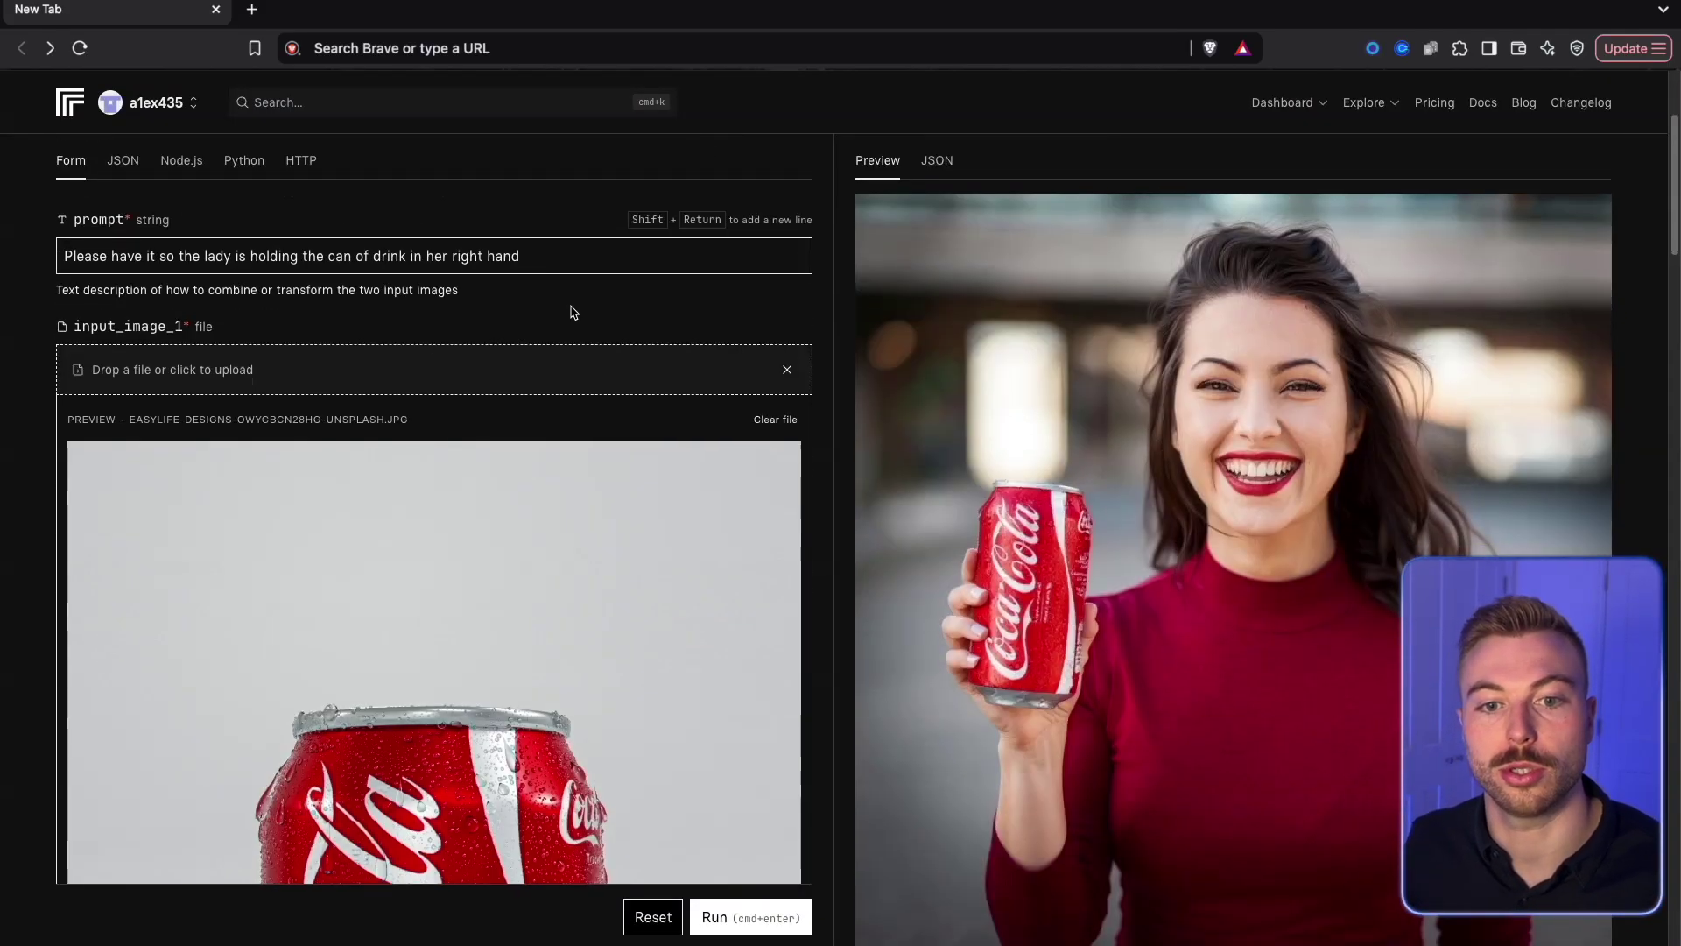
Step: Upload the runner-on-a-road photo as input_image_1
{"action": "left_click", "coordinate": [604, 369]}
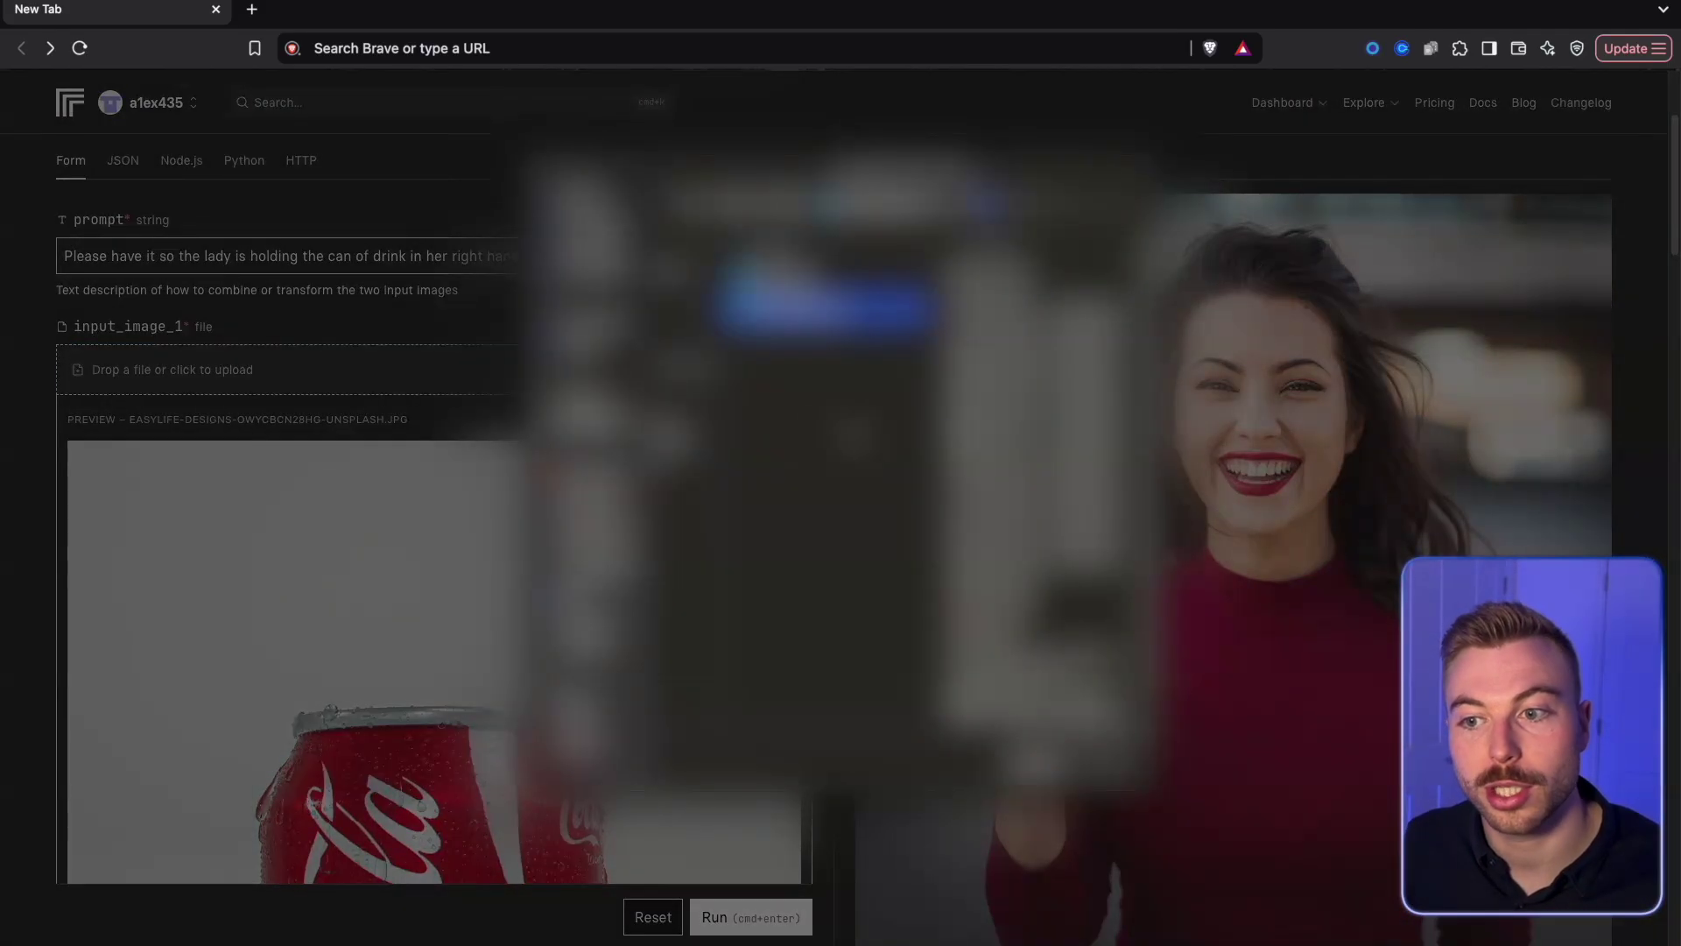
{"action": "left_click", "coordinate": [832, 461]}
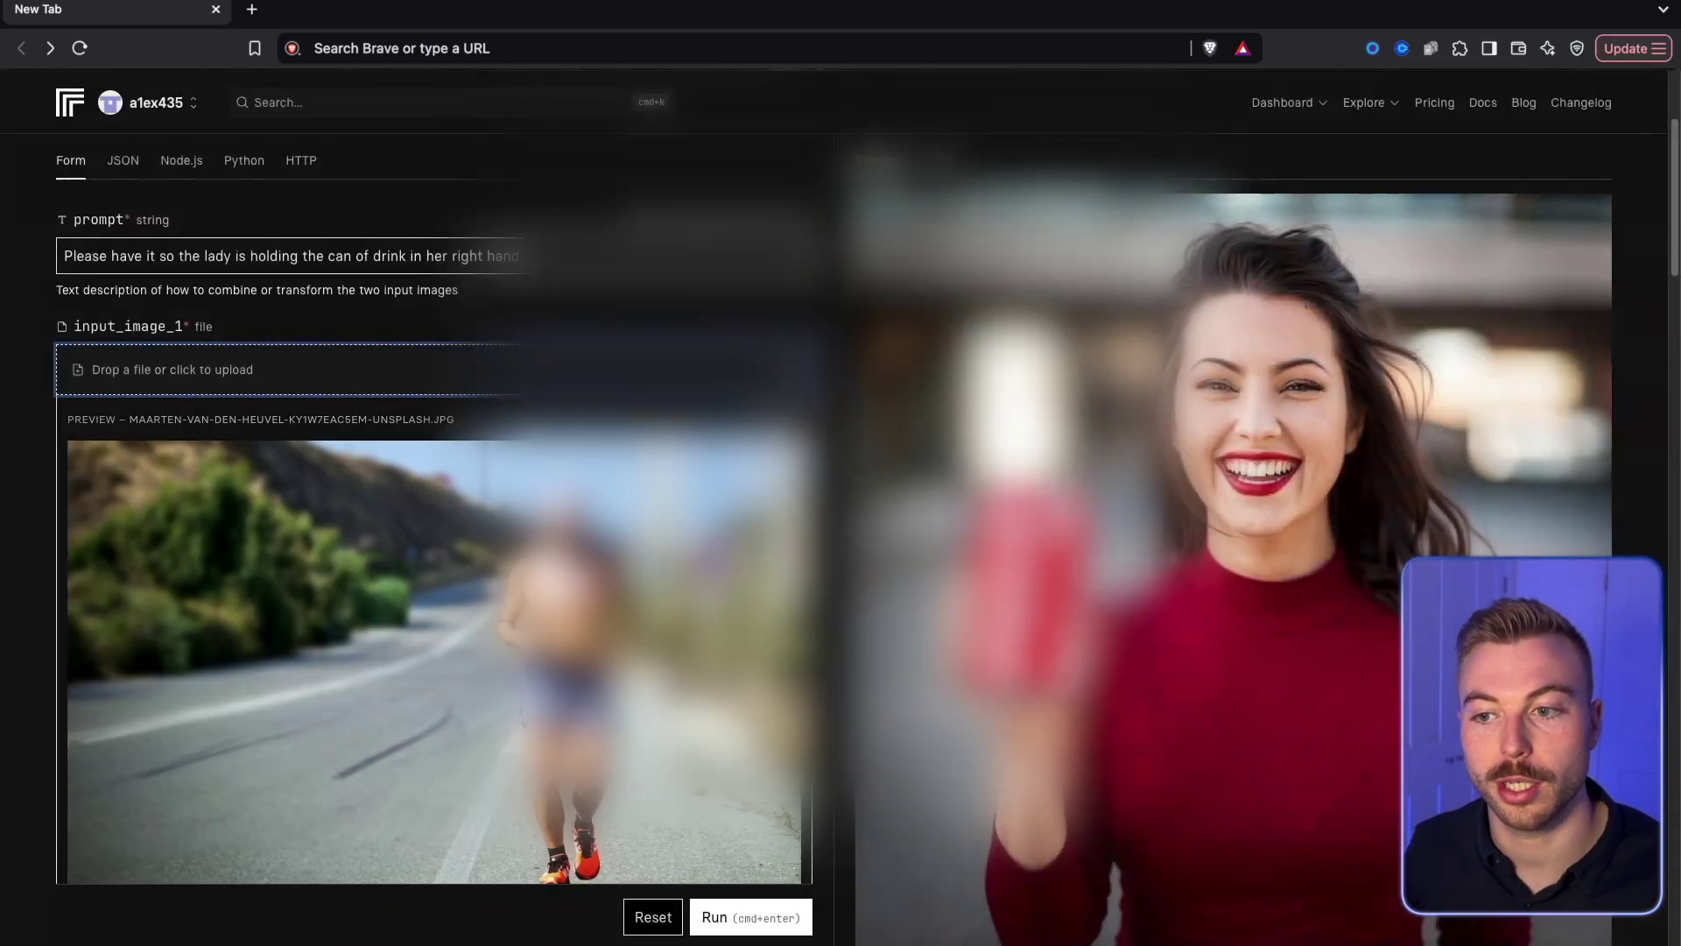
{"action": "scroll", "coordinate": [615, 478], "scroll_direction": "down", "scroll_amount": 3}
{"action": "scroll", "coordinate": [601, 484], "scroll_direction": "down", "scroll_amount": 3}
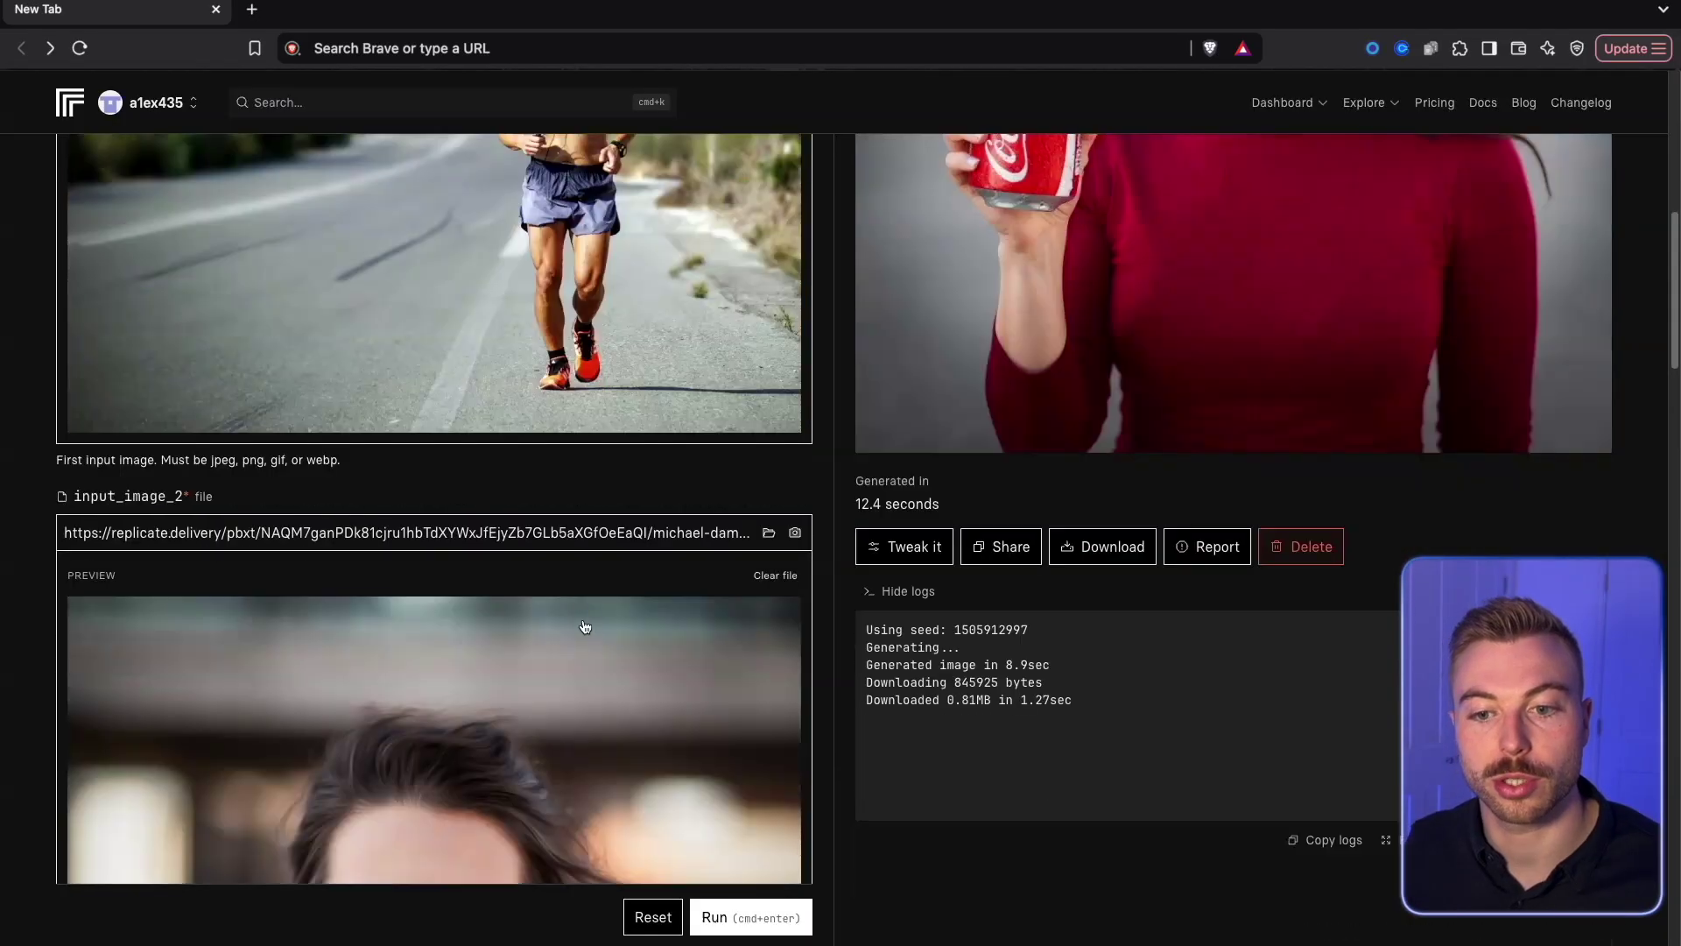
Step: Replace input_image_2 with the orange t-shirt on a hanger image
{"action": "left_click", "coordinate": [758, 534]}
{"action": "left_click", "coordinate": [750, 540]}
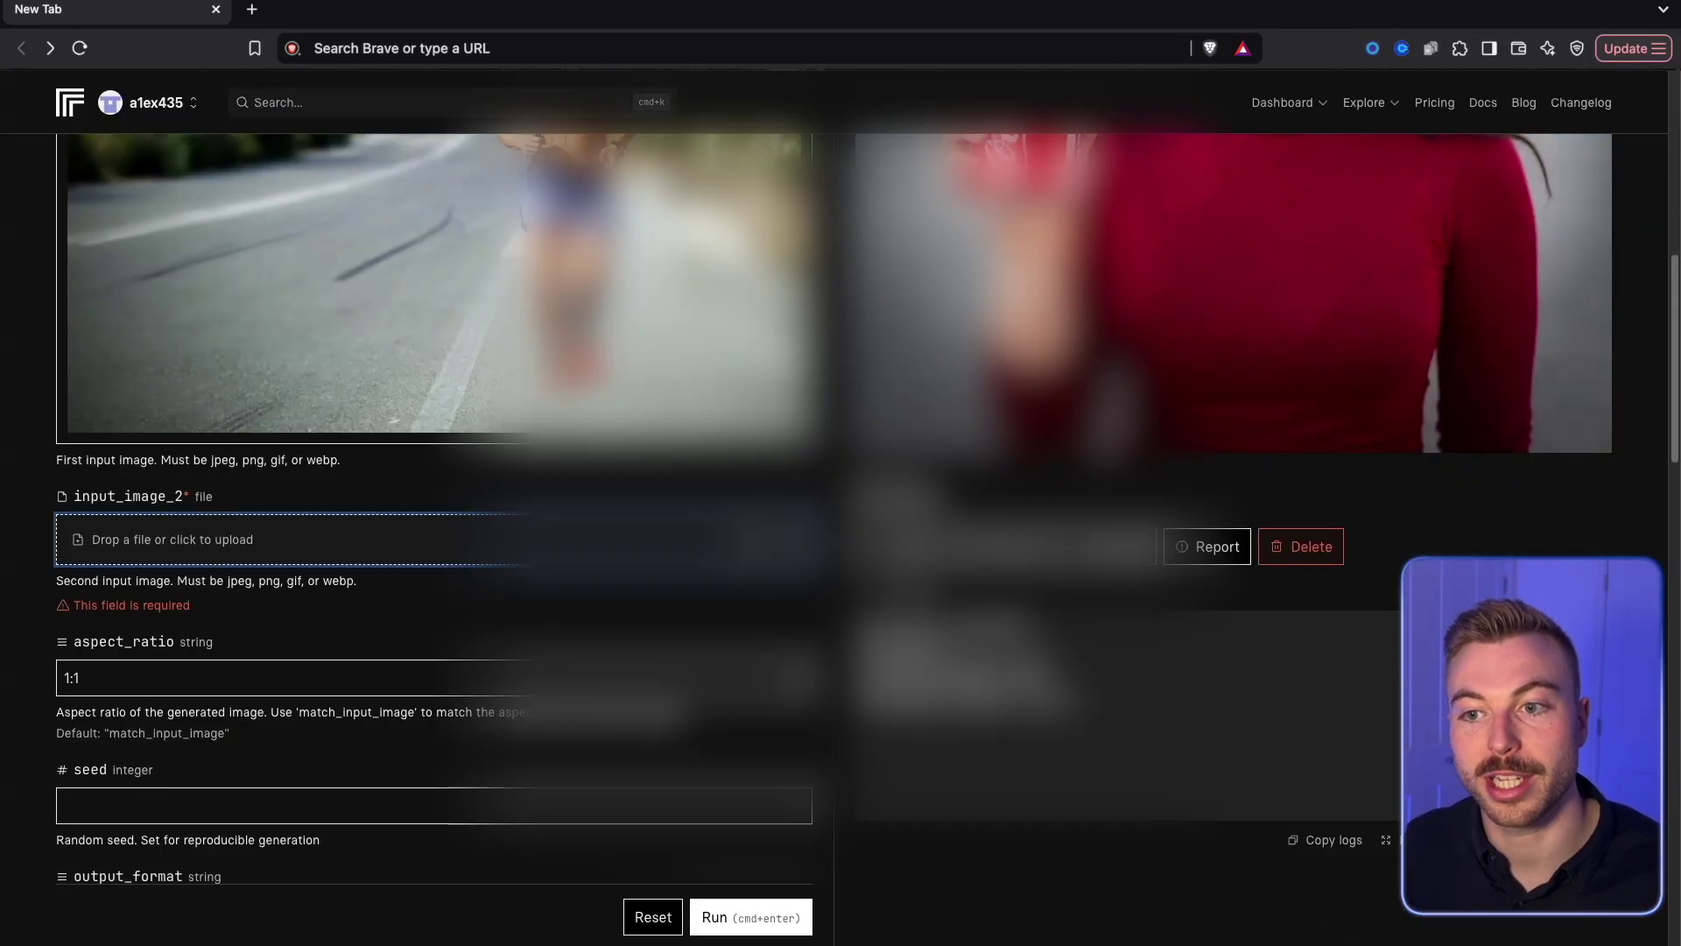
{"action": "left_click", "coordinate": [688, 306]}
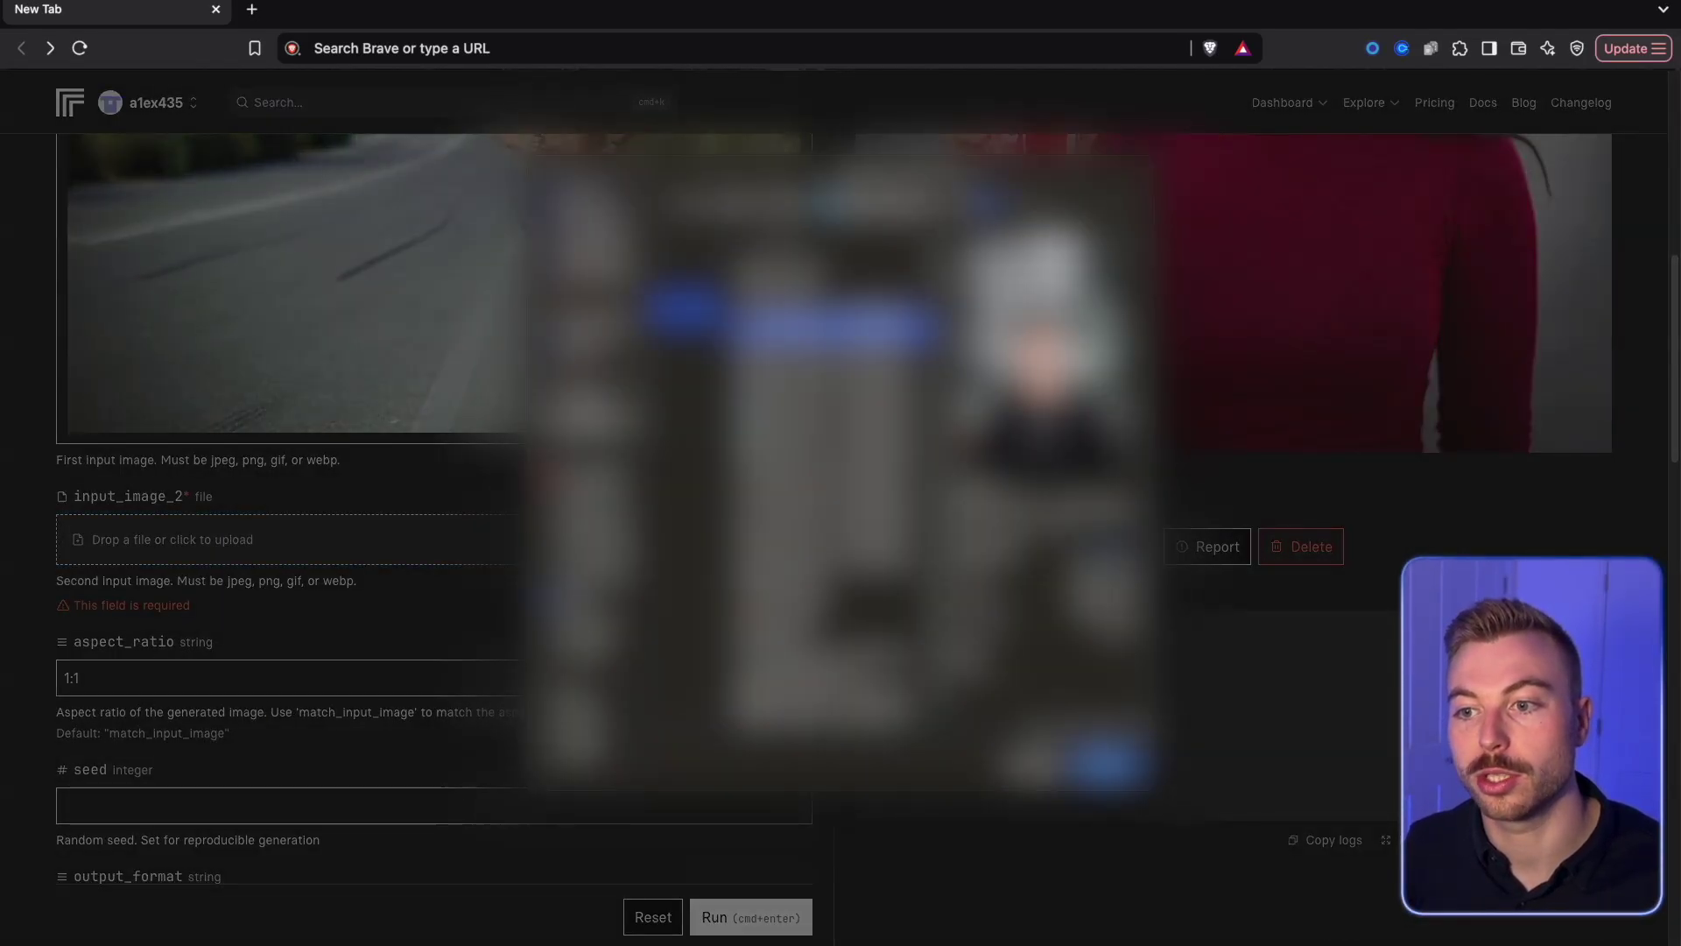
{"action": "left_click", "coordinate": [823, 425]}
{"action": "key", "text": "Down"}
{"action": "key", "text": "Down"}
{"action": "key", "text": "Down"}
{"action": "key", "text": "Down"}
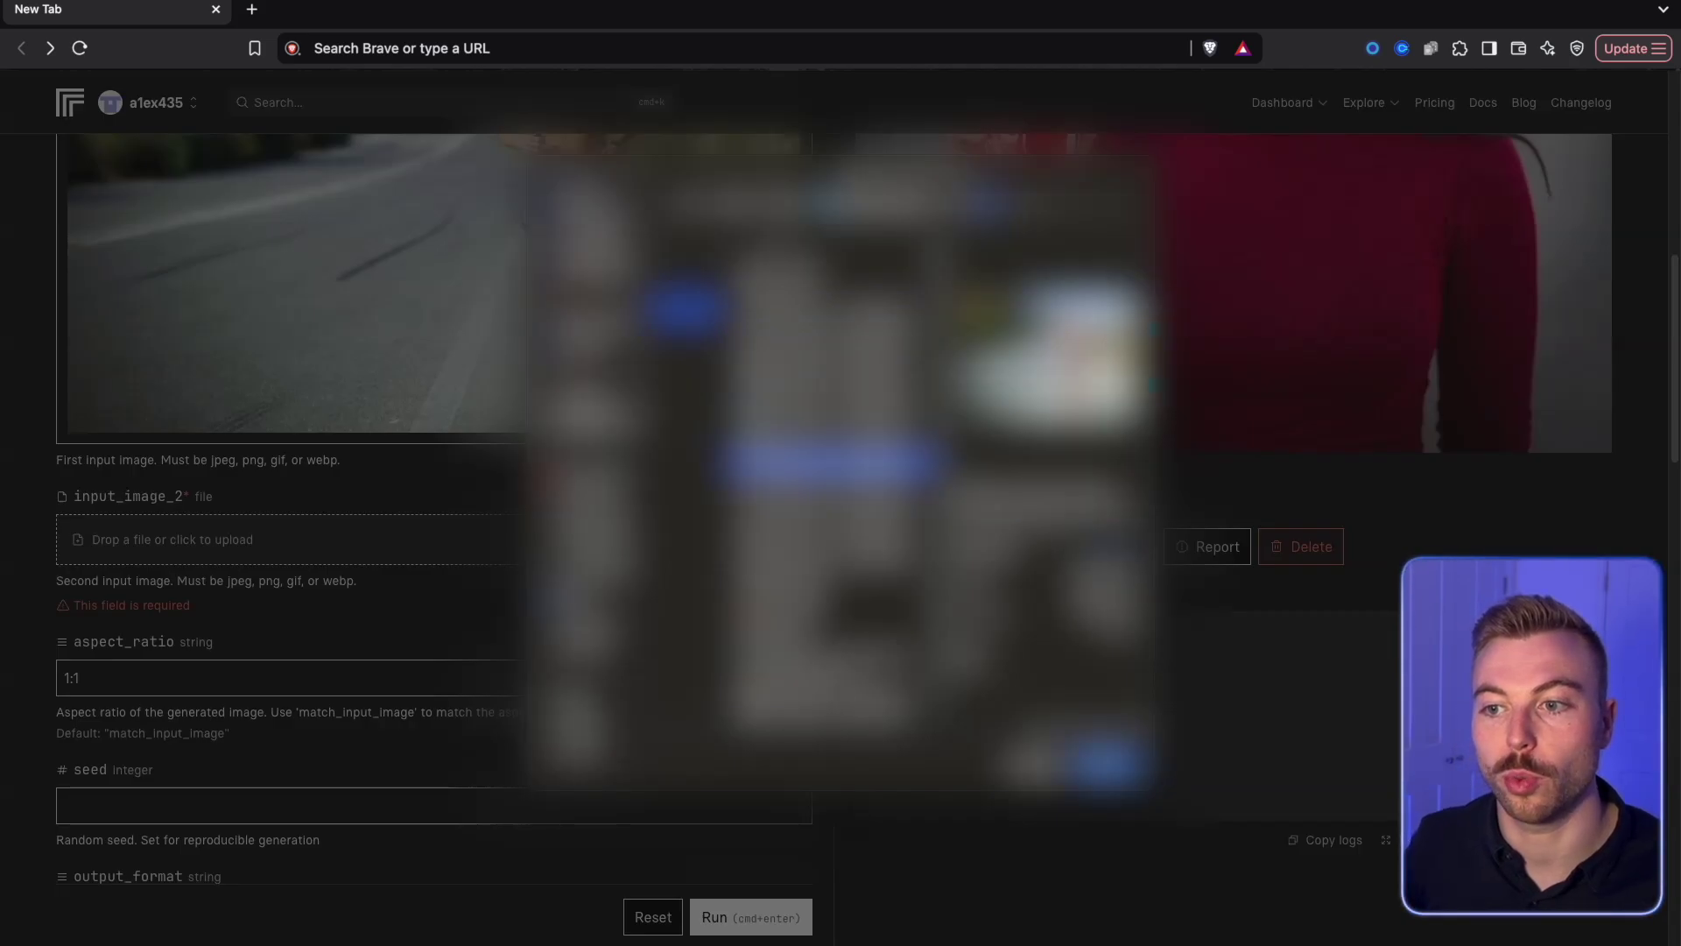
{"action": "key", "text": "Down"}
{"action": "key", "text": "Down"}
{"action": "key", "text": "Down"}
{"action": "key", "text": "Down"}
{"action": "key", "text": "Down"}
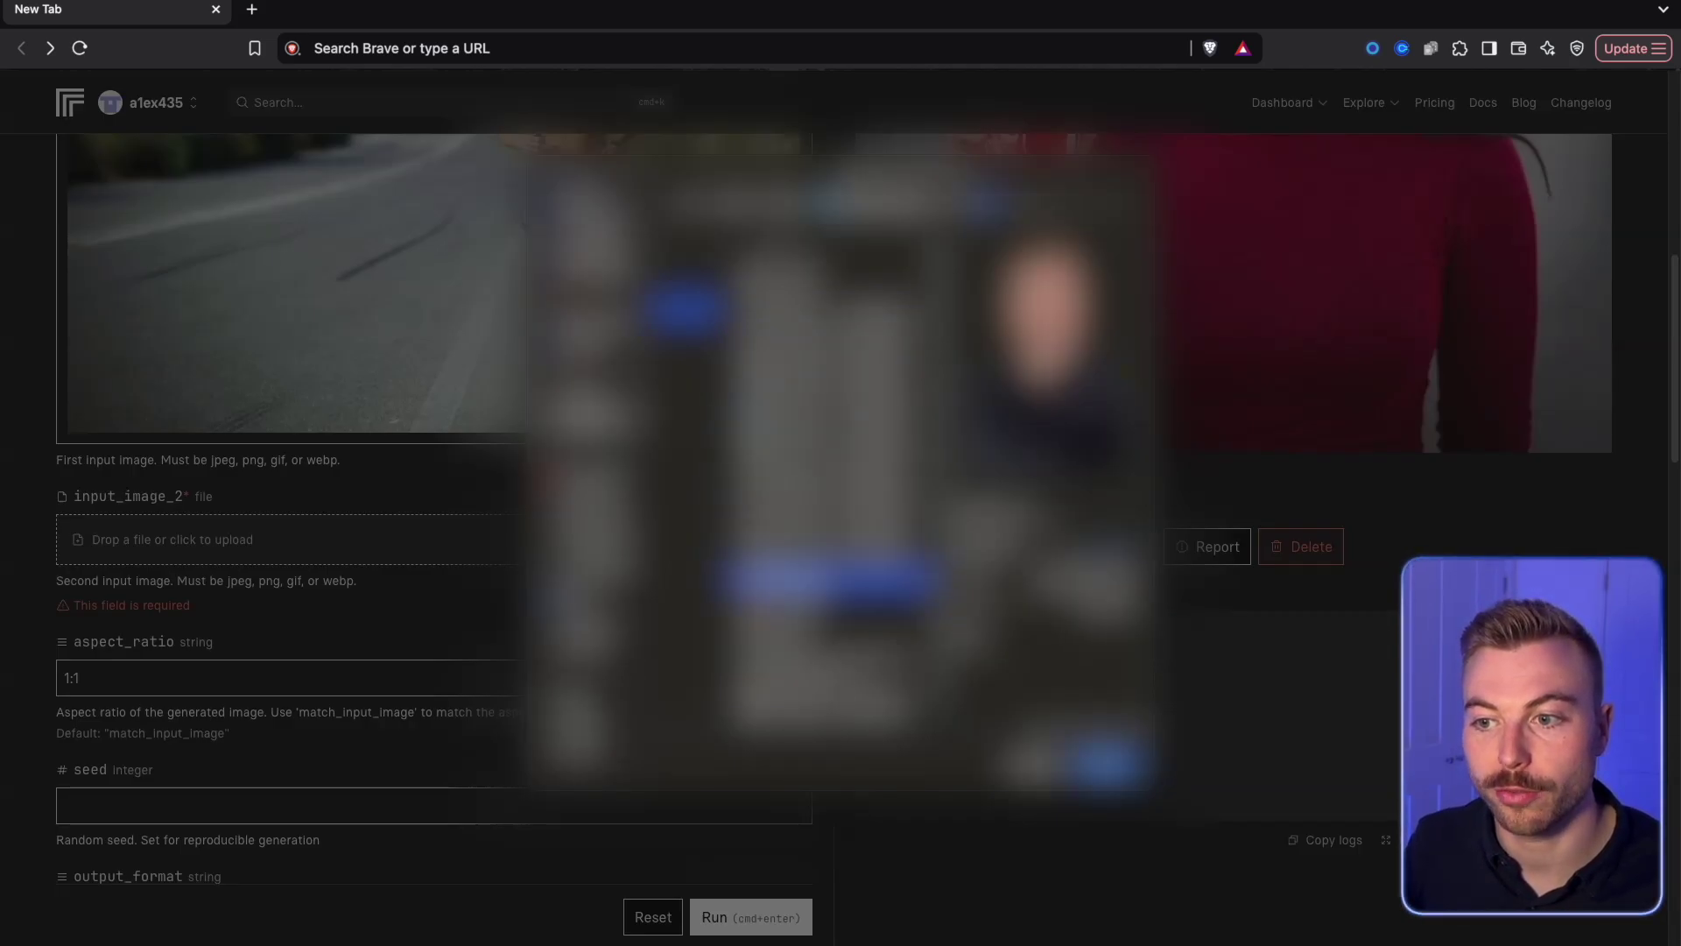
{"action": "key", "text": "Down"}
{"action": "key", "text": "Down"}
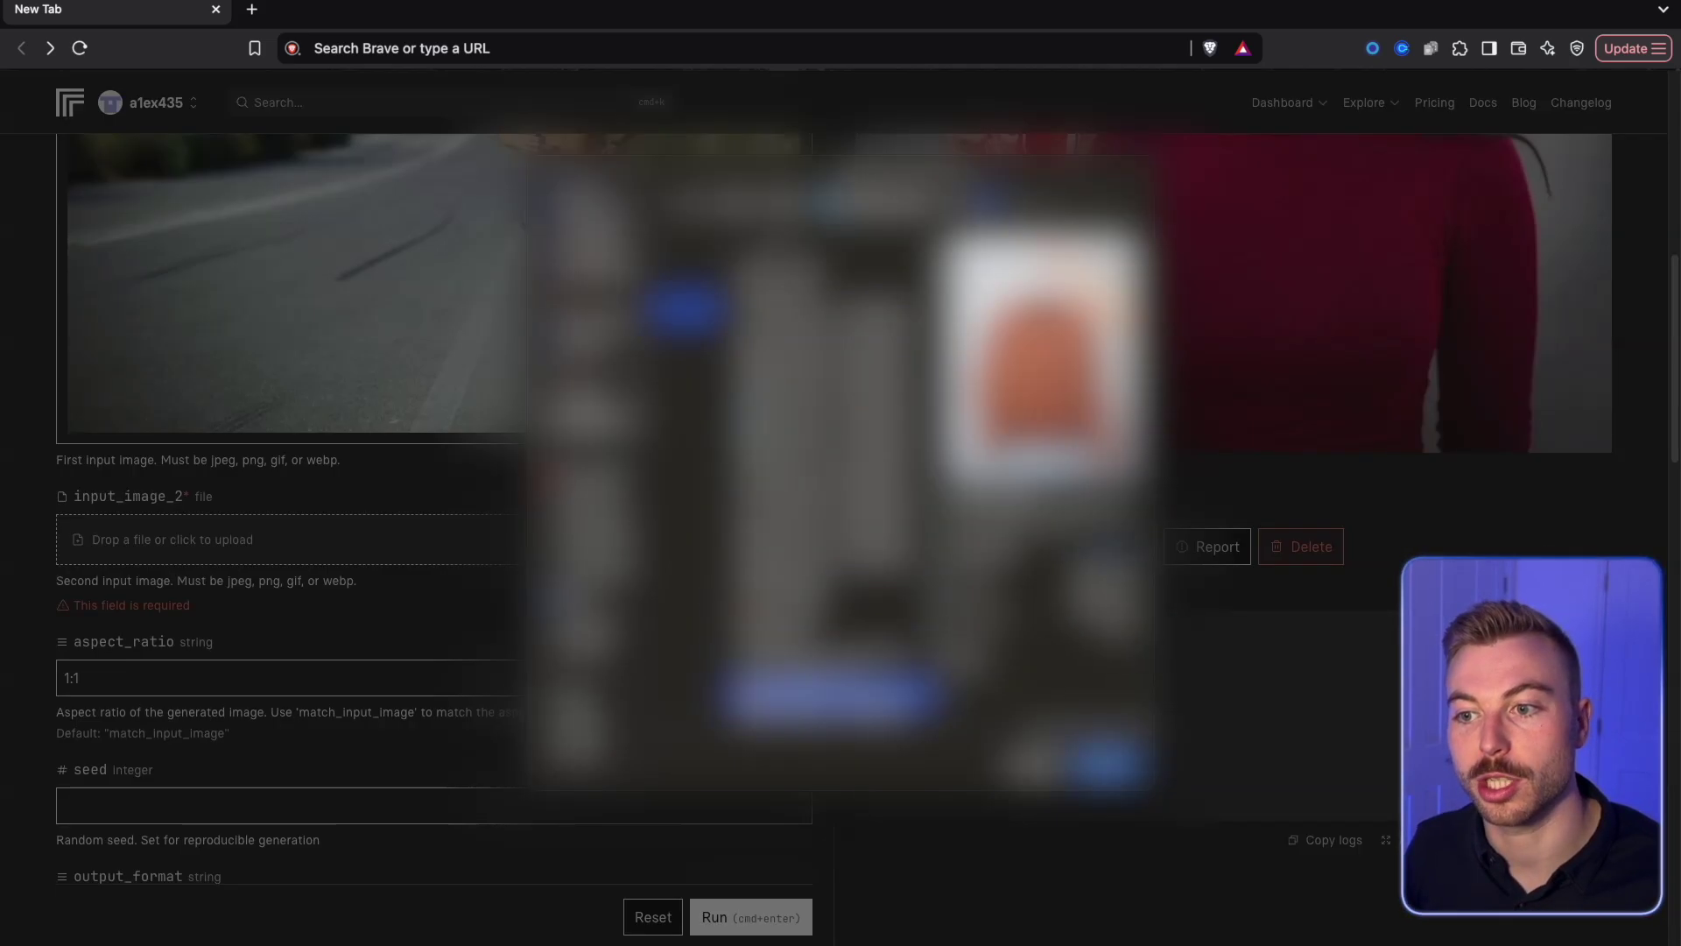
{"action": "key", "text": "Return"}
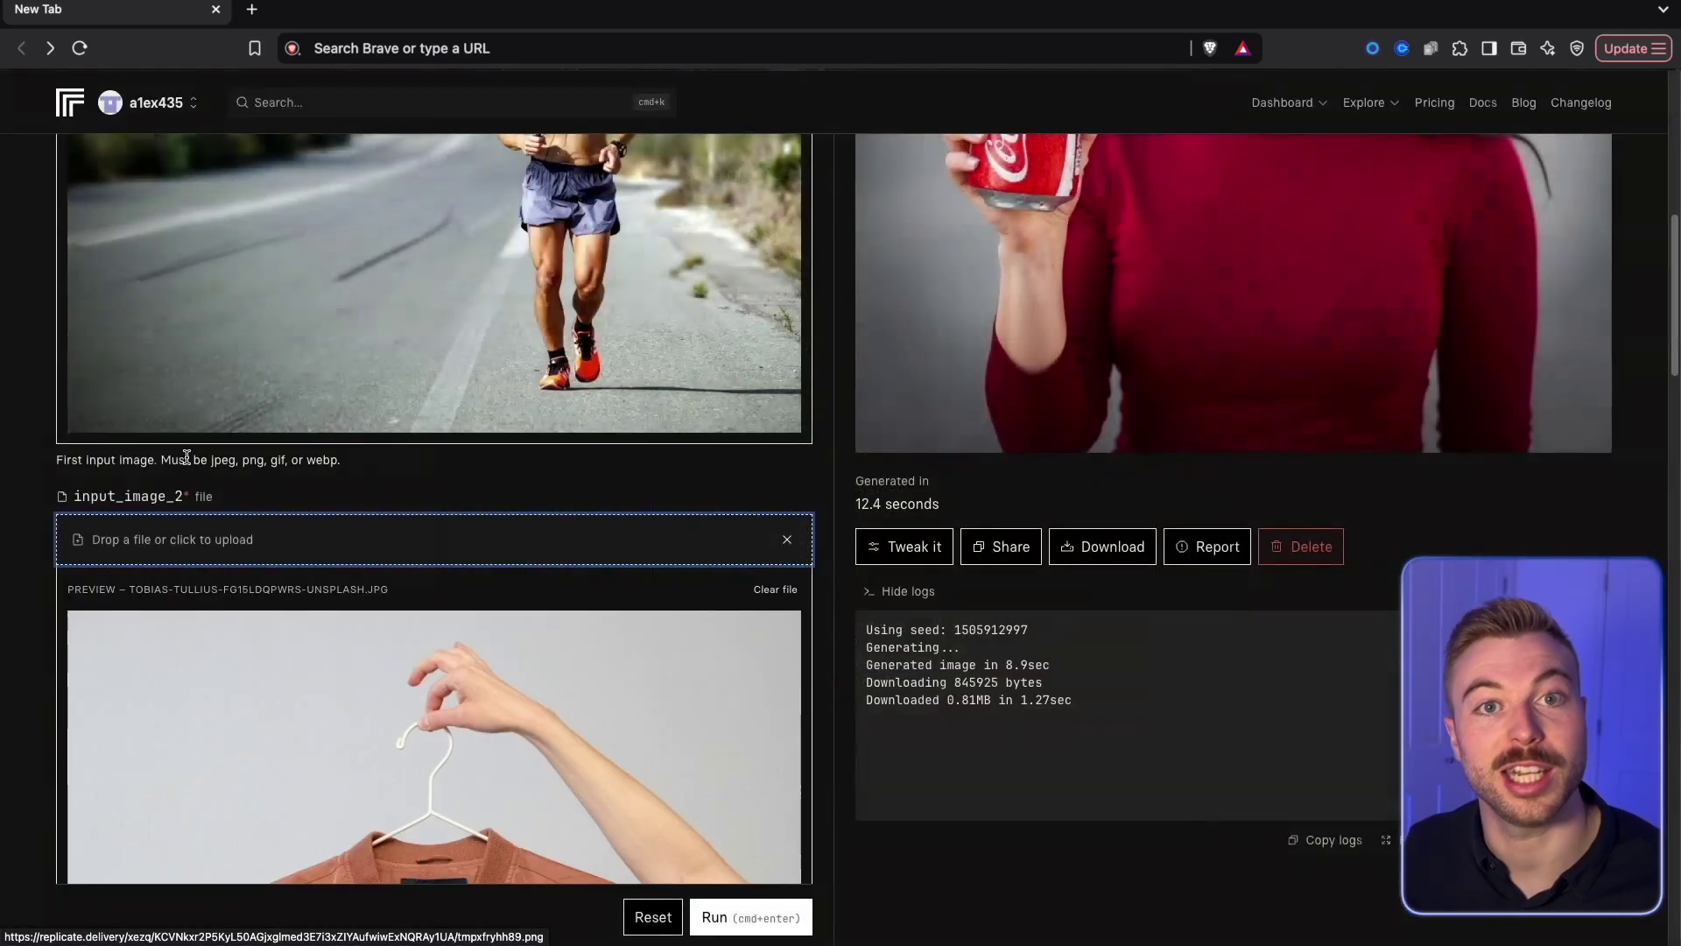
{"action": "scroll", "coordinate": [1055, 207], "scroll_direction": "up", "scroll_amount": 1}
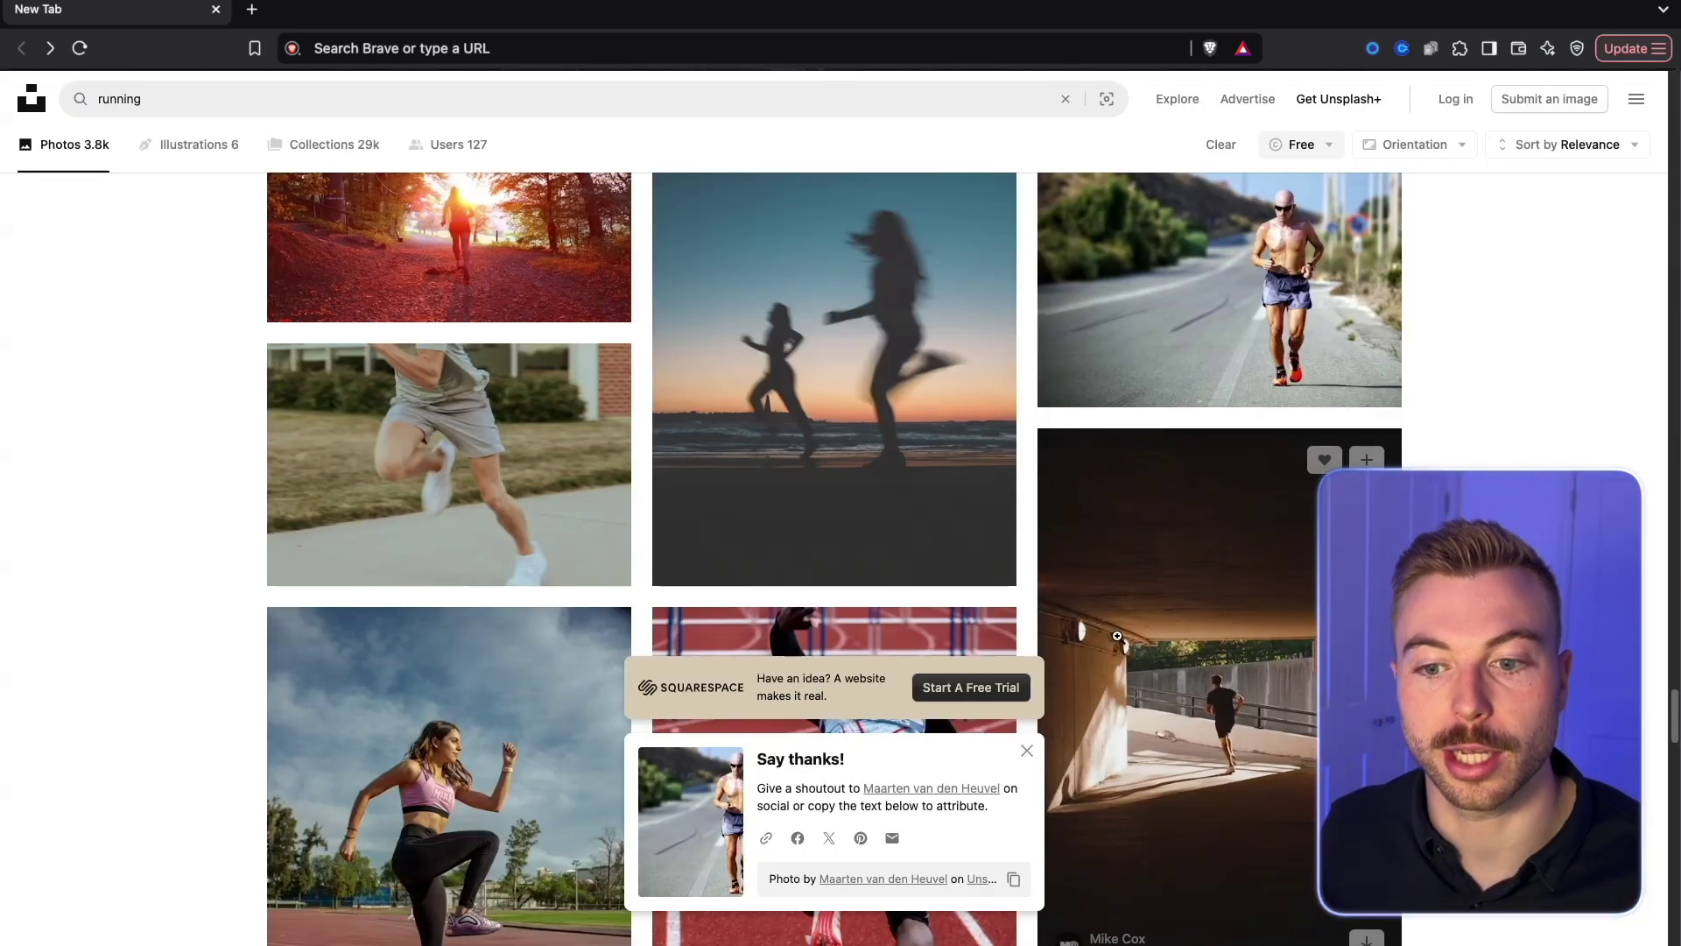
{"action": "scroll", "coordinate": [676, 483], "scroll_direction": "down", "scroll_amount": 10}
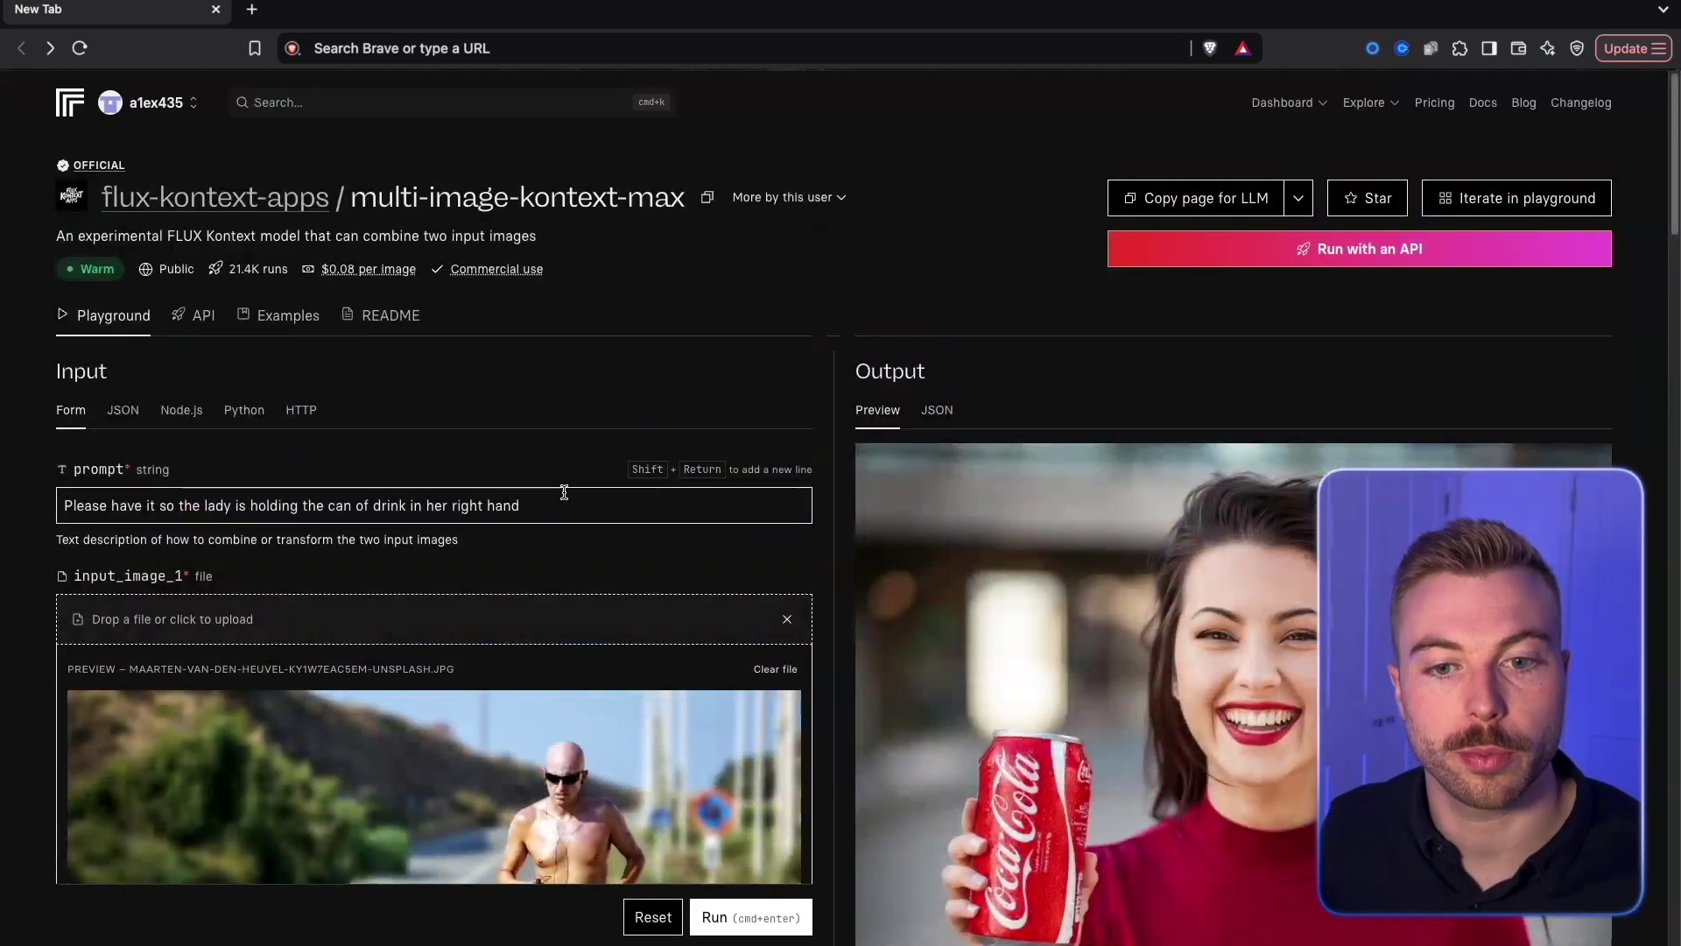
Step: Rewrite the prompt asking for the runner to wear the jacket so he isn't topless
{"action": "left_click", "coordinate": [572, 508]}
{"action": "key", "text": "super+a"}
{"action": "type", "text": "Please hanv the runner w"}
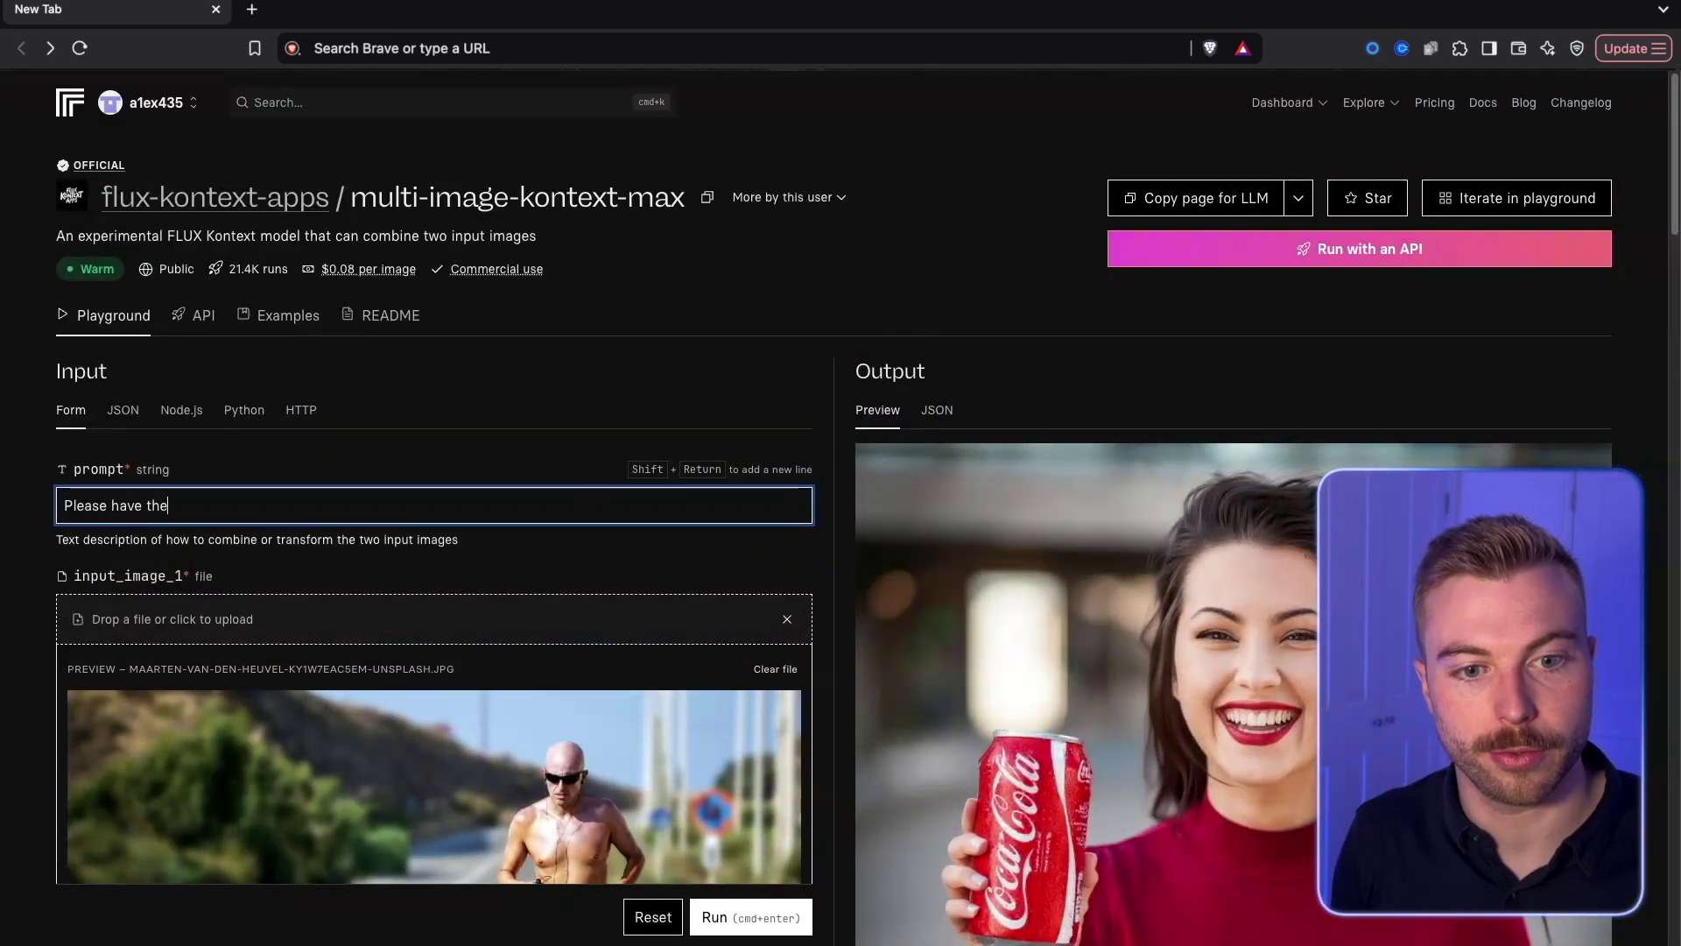
{"action": "type", "text": "earing the jakc"}
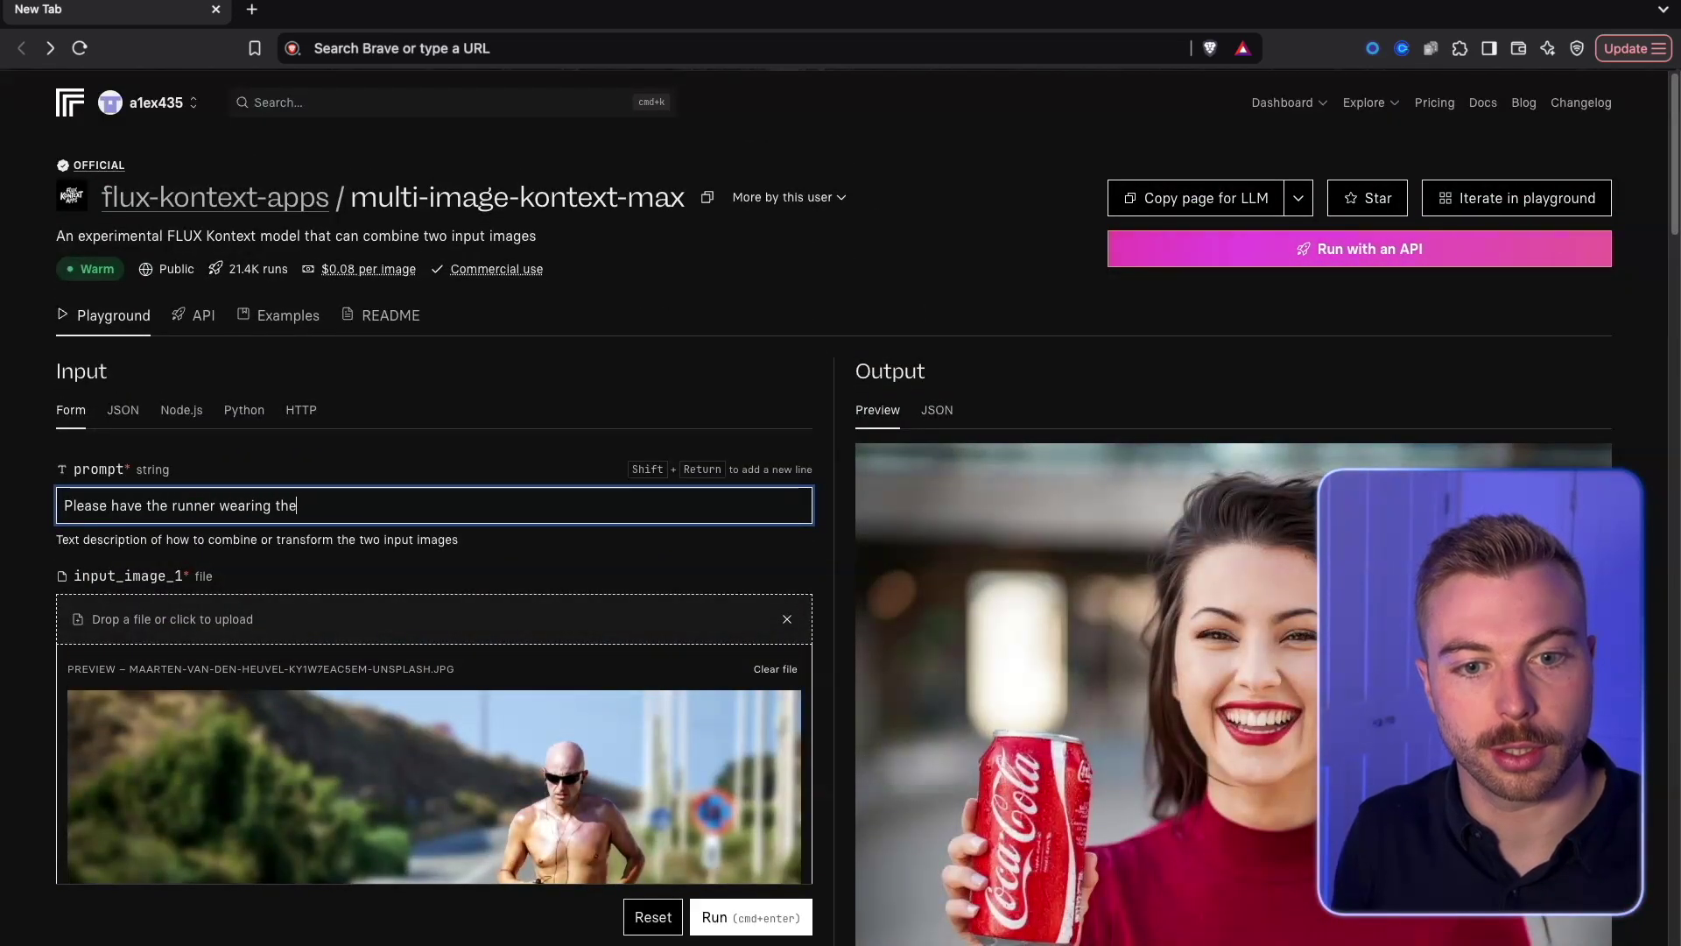
{"action": "key", "text": "BackSpace"}
{"action": "key", "text": "BackSpace"}
{"action": "key", "text": "BackSpace"}
{"action": "type", "text": "acket so "}
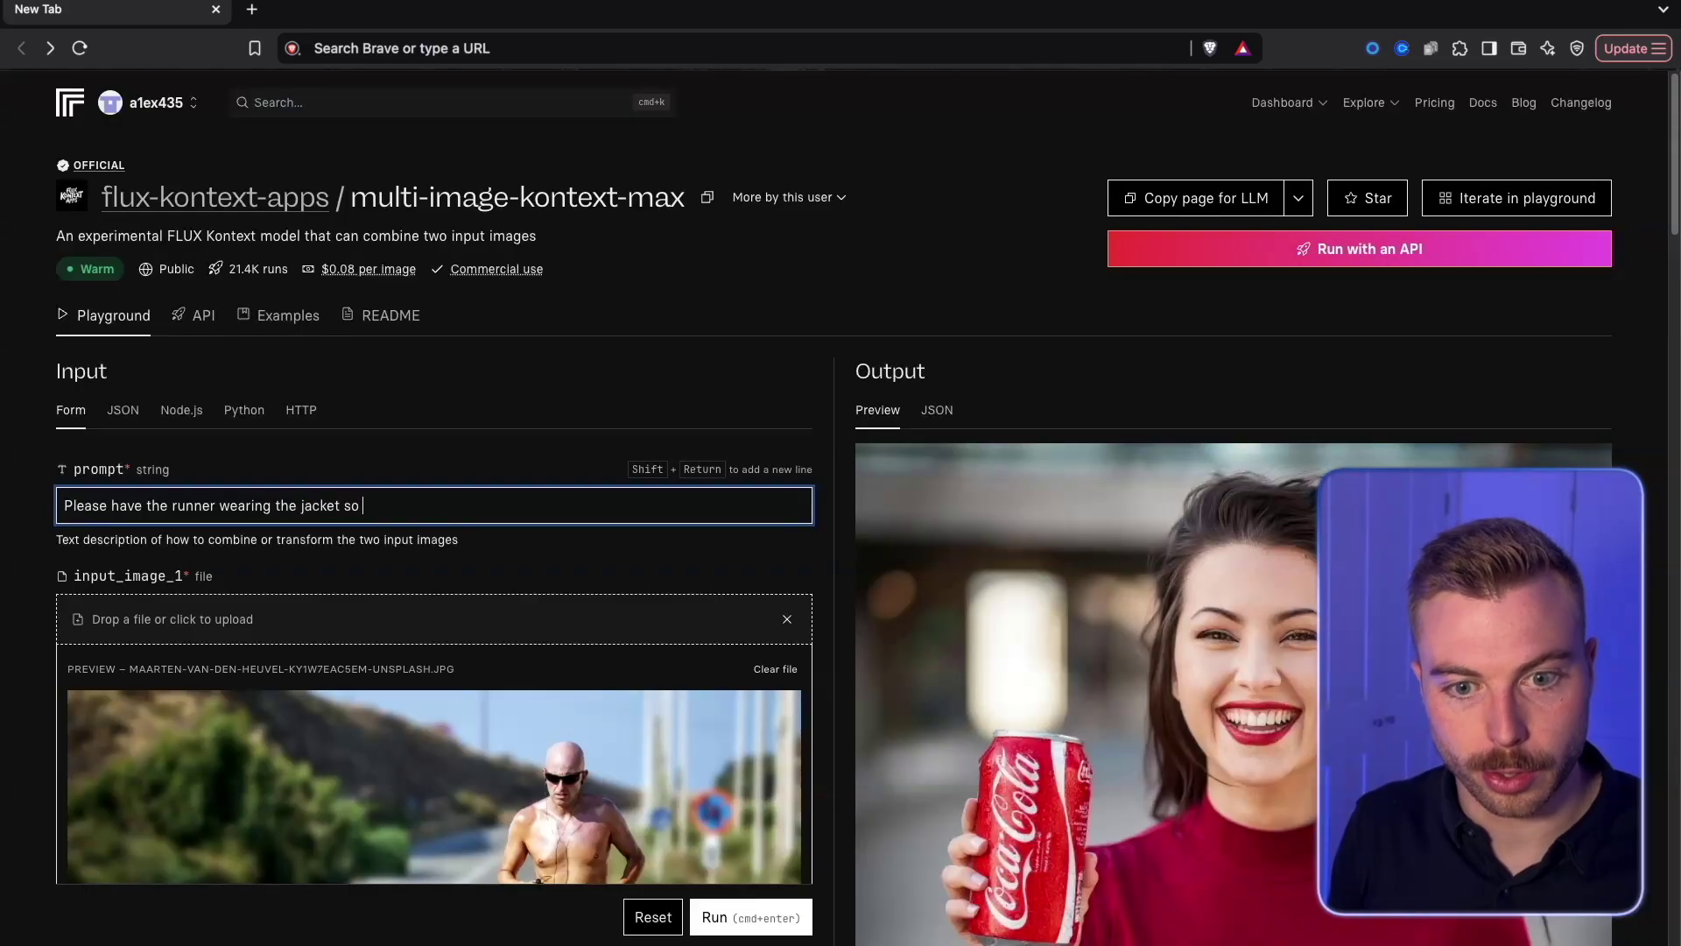
{"action": "type", "text": "he isnt topless"}
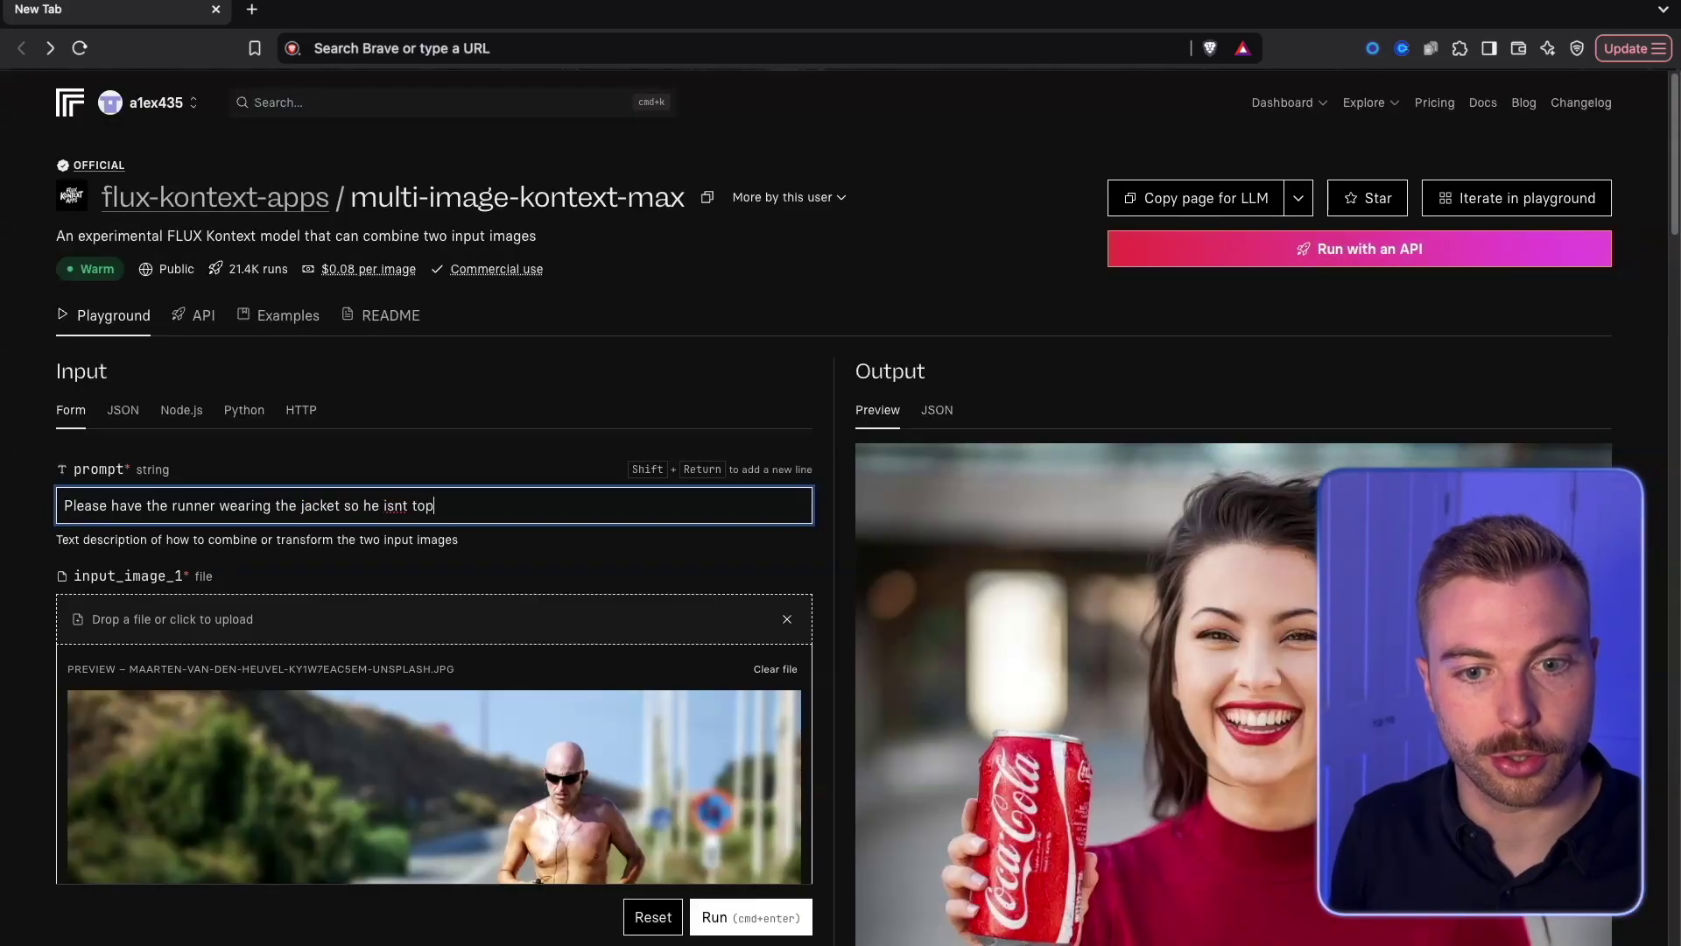
Step: Run the model and view the runner in the orange sleeveless jacket
{"action": "left_click", "coordinate": [762, 915]}
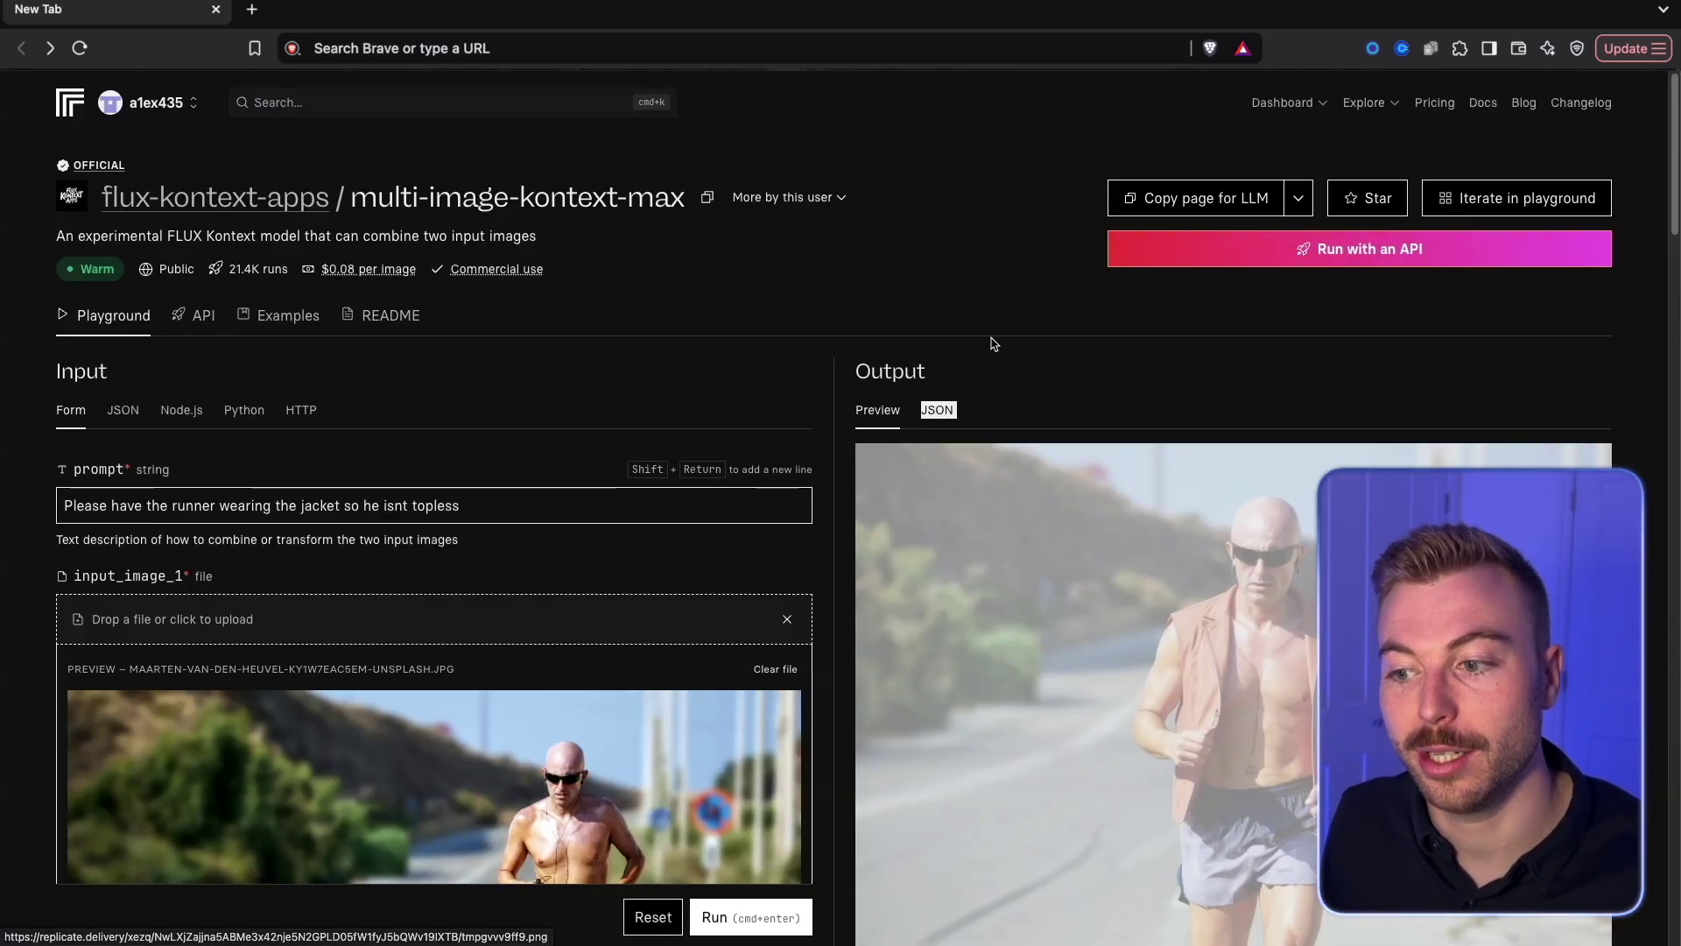
{"action": "scroll", "coordinate": [994, 341], "scroll_direction": "down", "scroll_amount": 2}
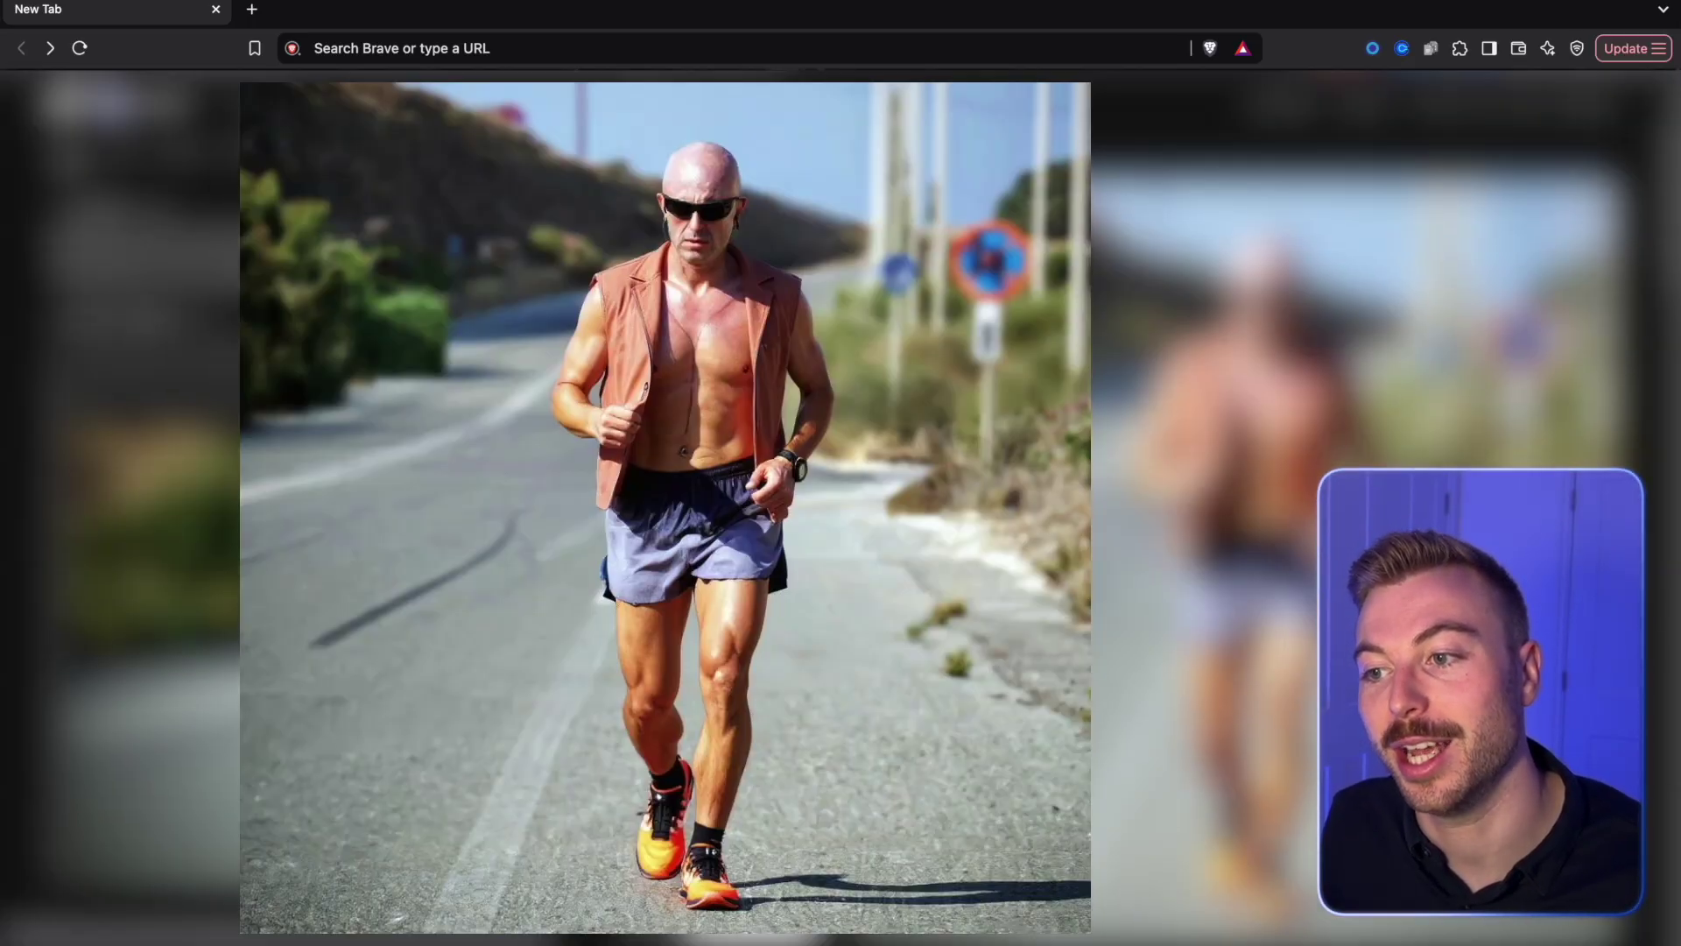
{"action": "left_click", "coordinate": [1237, 623]}
{"action": "scroll", "coordinate": [1236, 623], "scroll_direction": "down", "scroll_amount": 3}
{"action": "scroll", "coordinate": [627, 539], "scroll_direction": "up", "scroll_amount": 15}
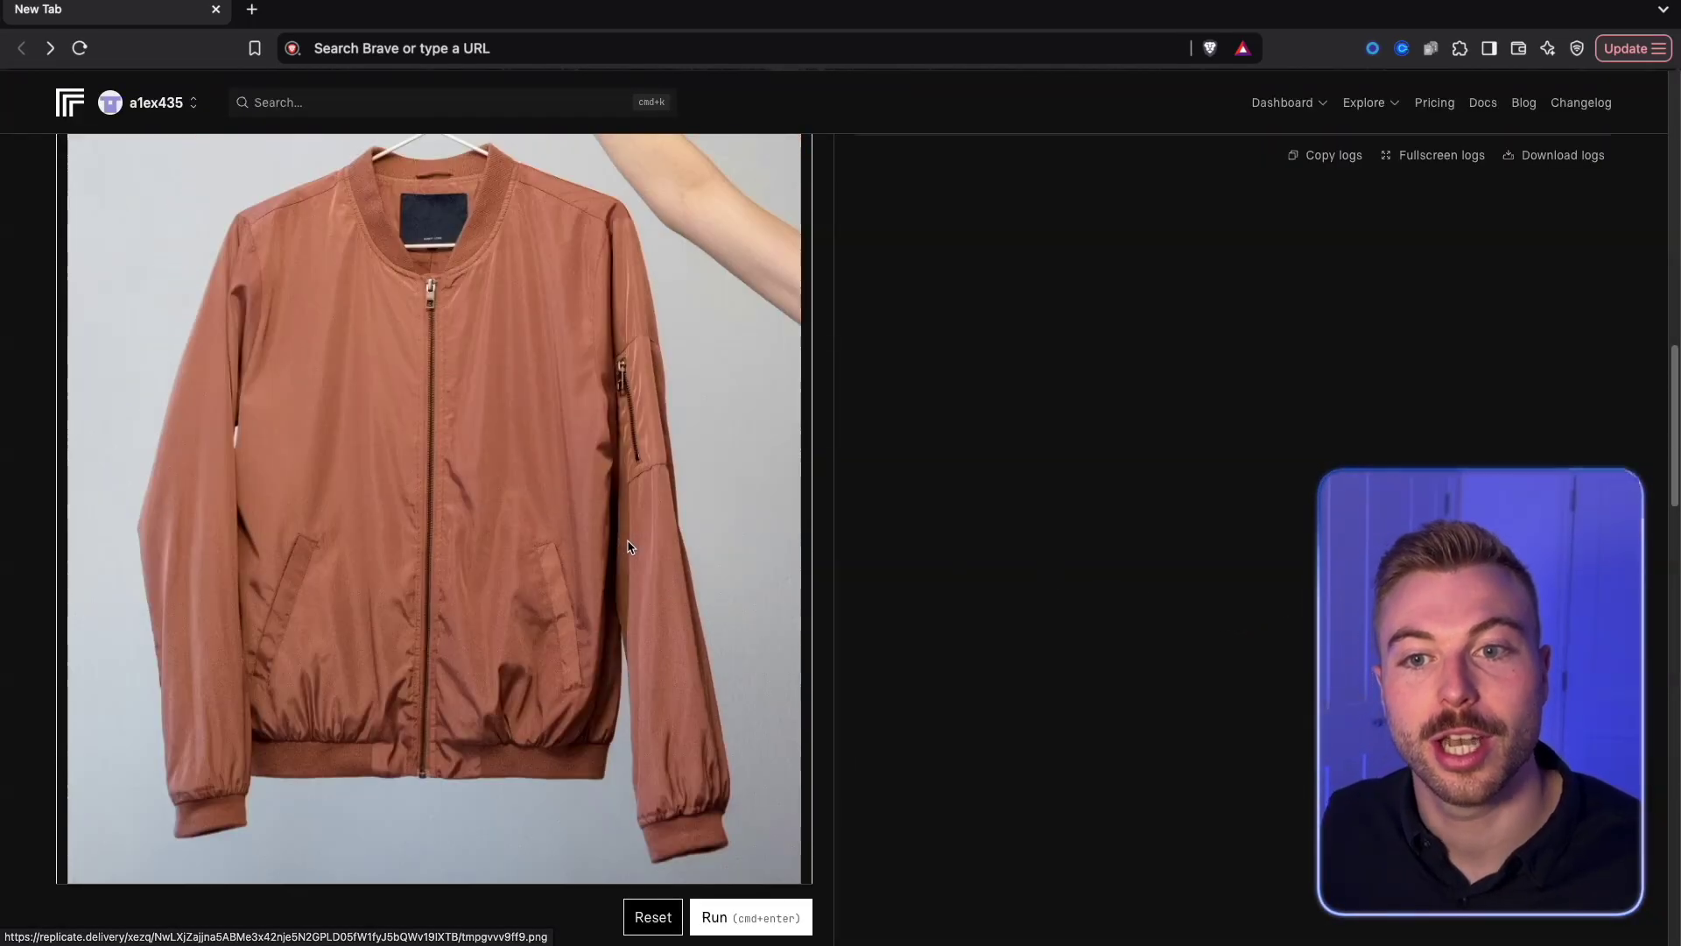
{"action": "scroll", "coordinate": [1045, 720], "scroll_direction": "up", "scroll_amount": 2}
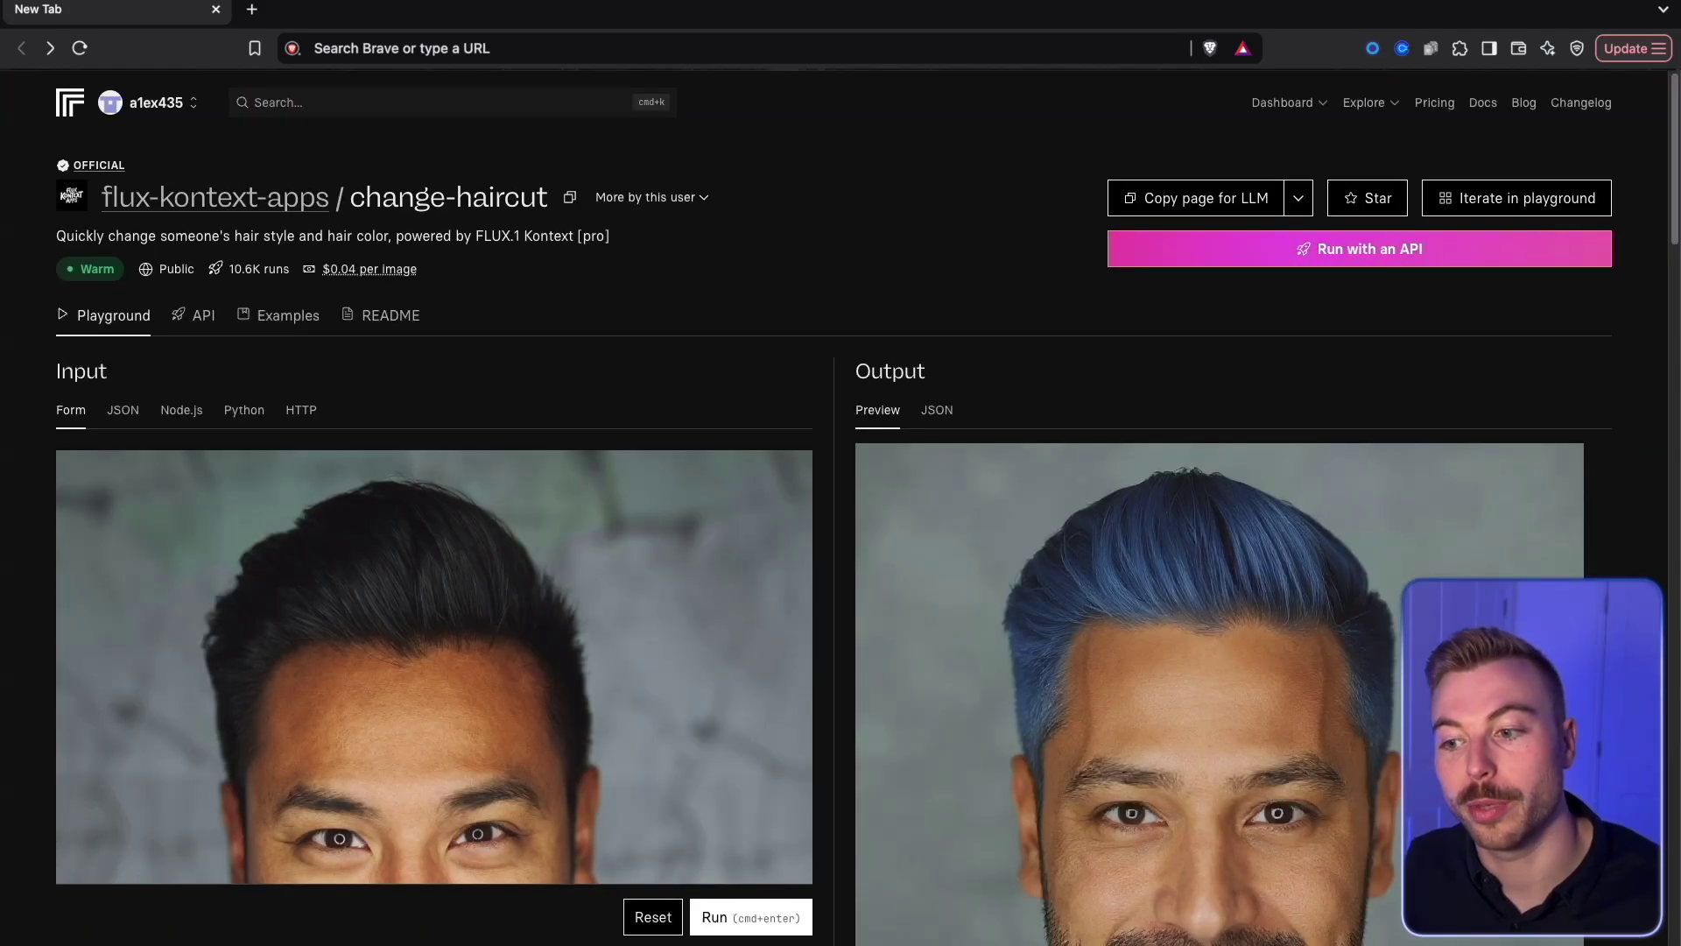
Step: Set the change-haircut inputs to haircut Top Knot and hair colour Blonde
{"action": "scroll", "coordinate": [423, 229], "scroll_direction": "down", "scroll_amount": 2}
{"action": "scroll", "coordinate": [429, 238], "scroll_direction": "down", "scroll_amount": 1}
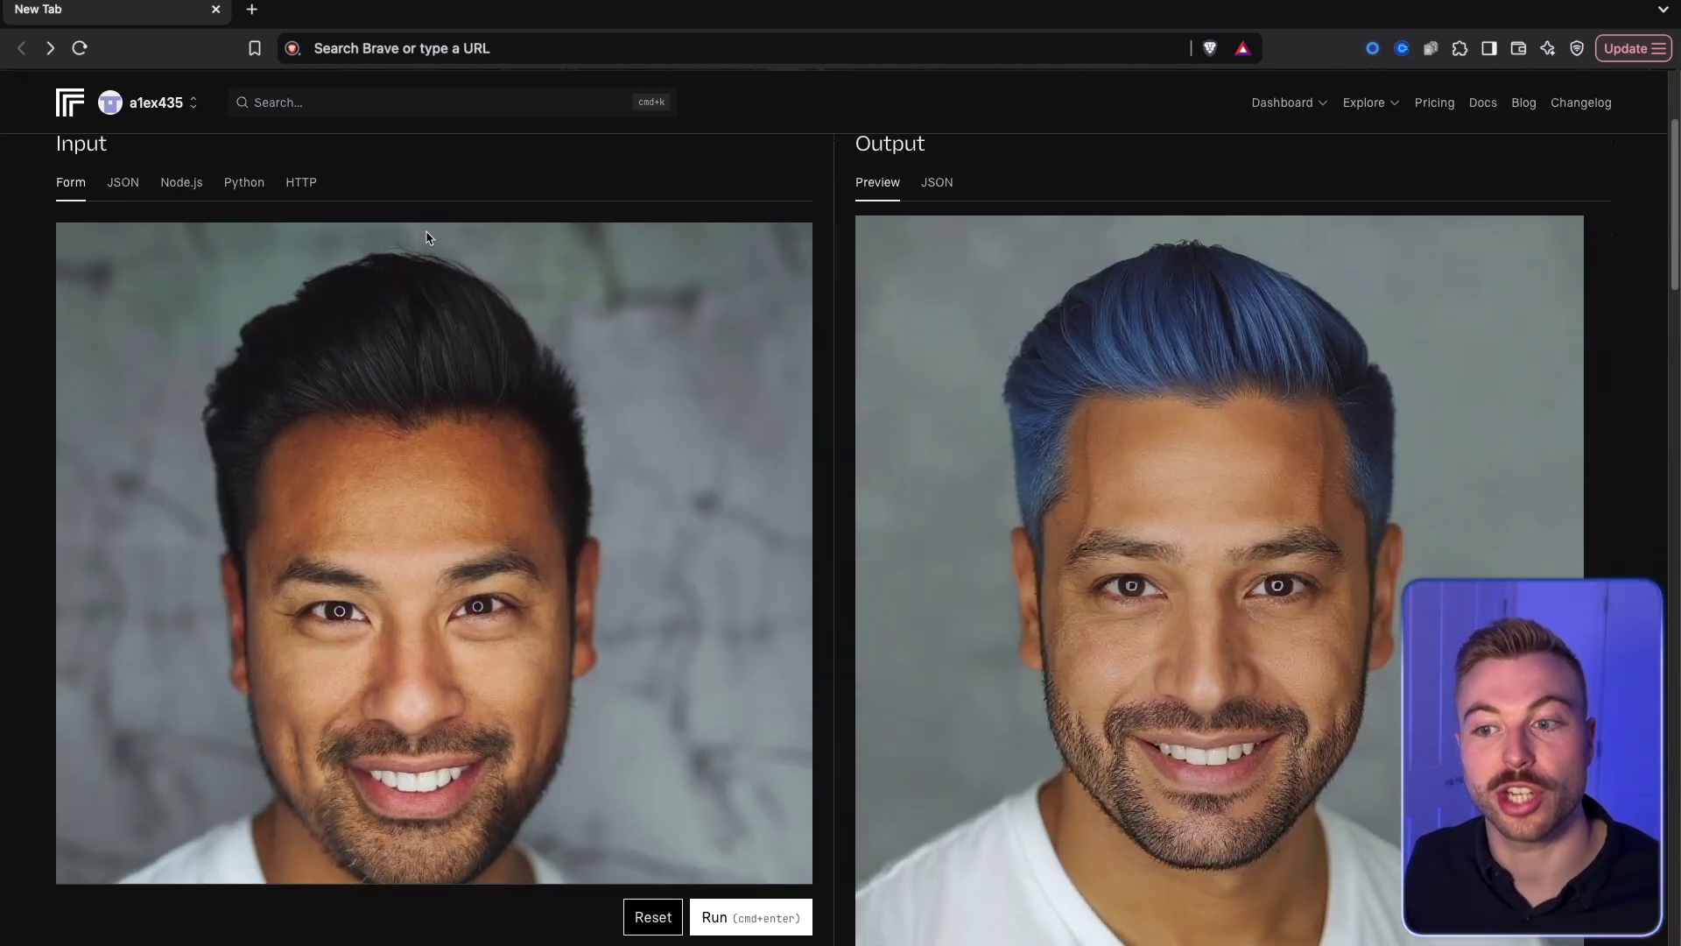
{"action": "scroll", "coordinate": [745, 499], "scroll_direction": "down", "scroll_amount": 1}
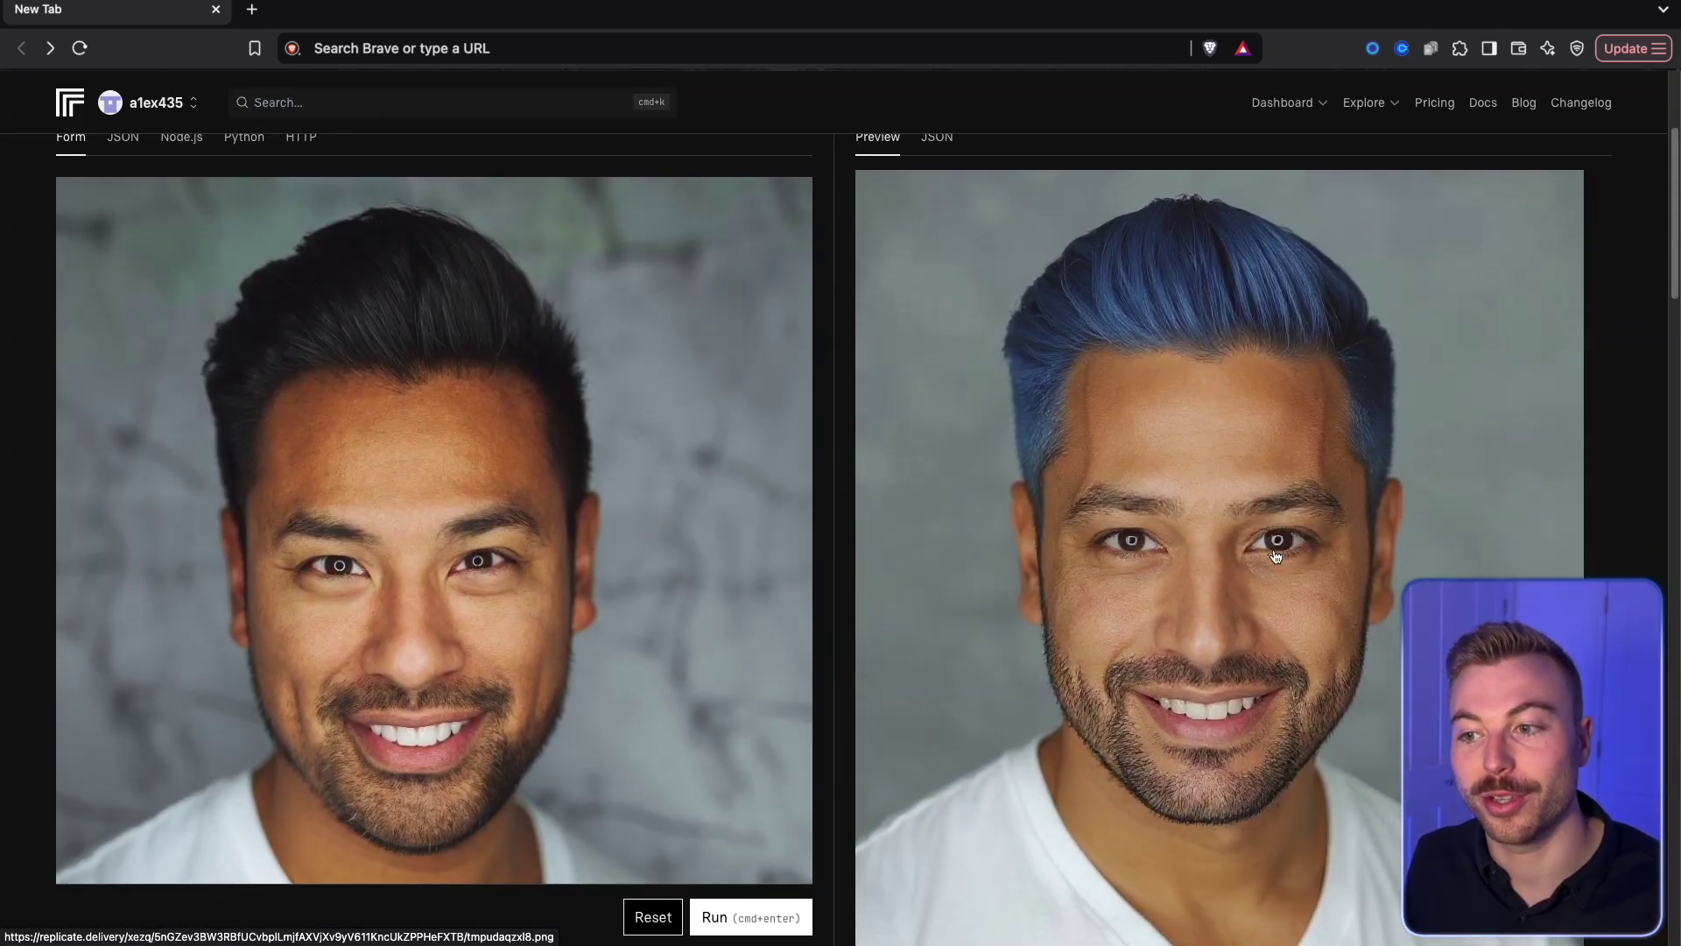
{"action": "scroll", "coordinate": [517, 499], "scroll_direction": "down", "scroll_amount": 7}
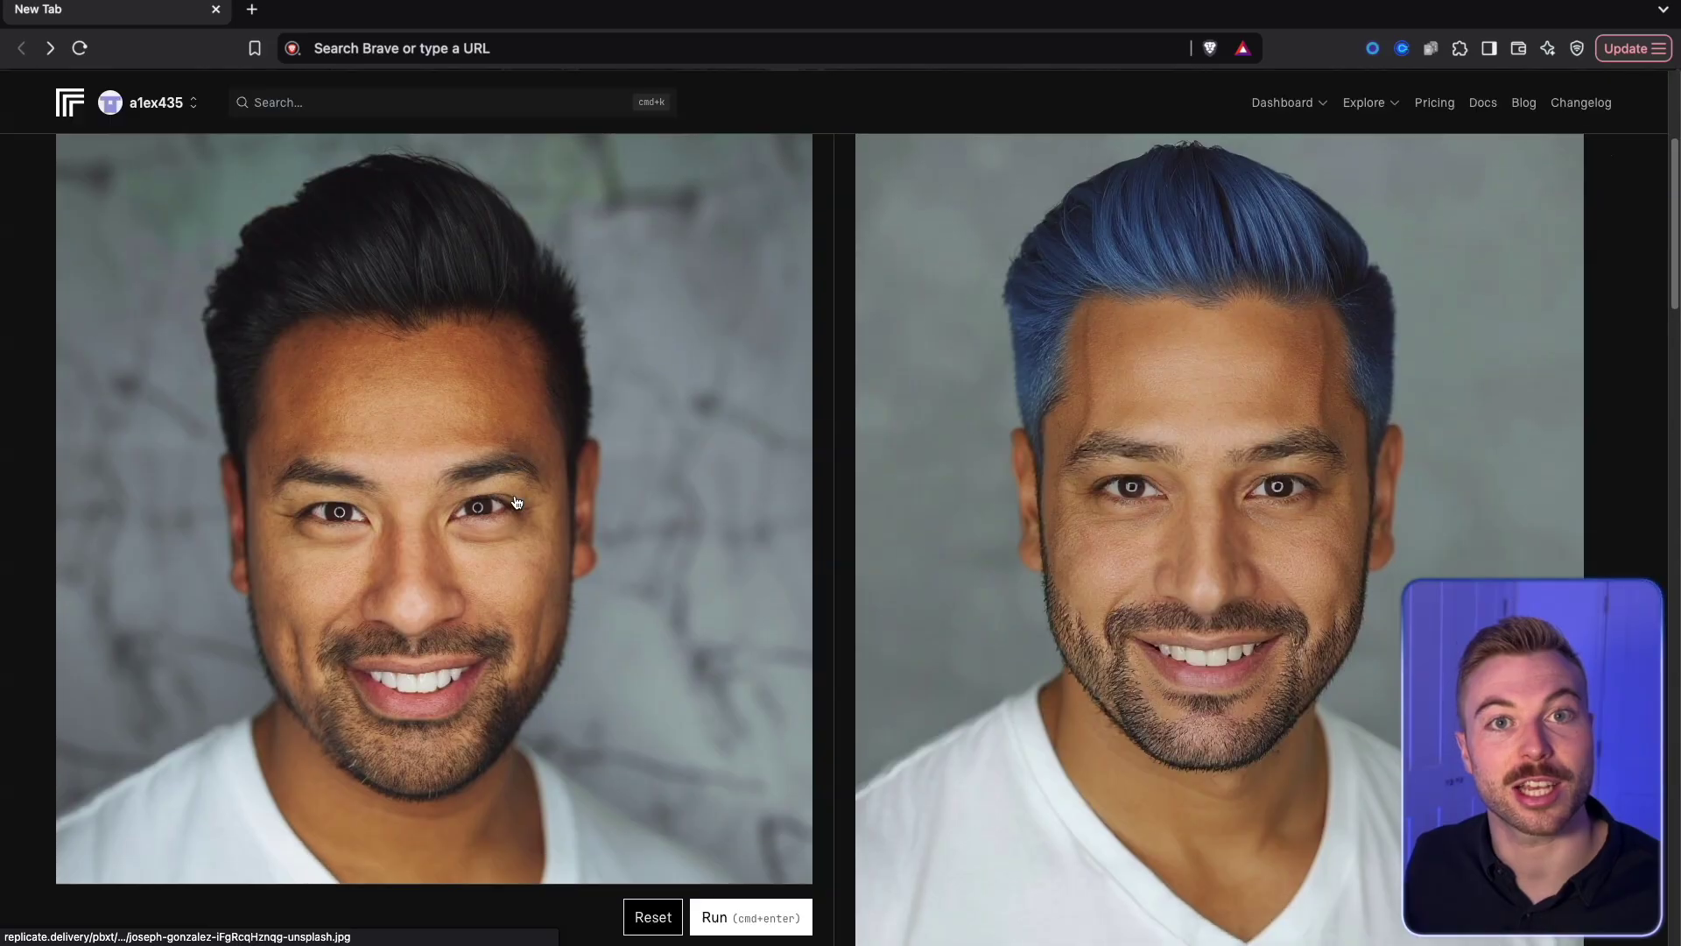
{"action": "scroll", "coordinate": [516, 502], "scroll_direction": "down", "scroll_amount": 5}
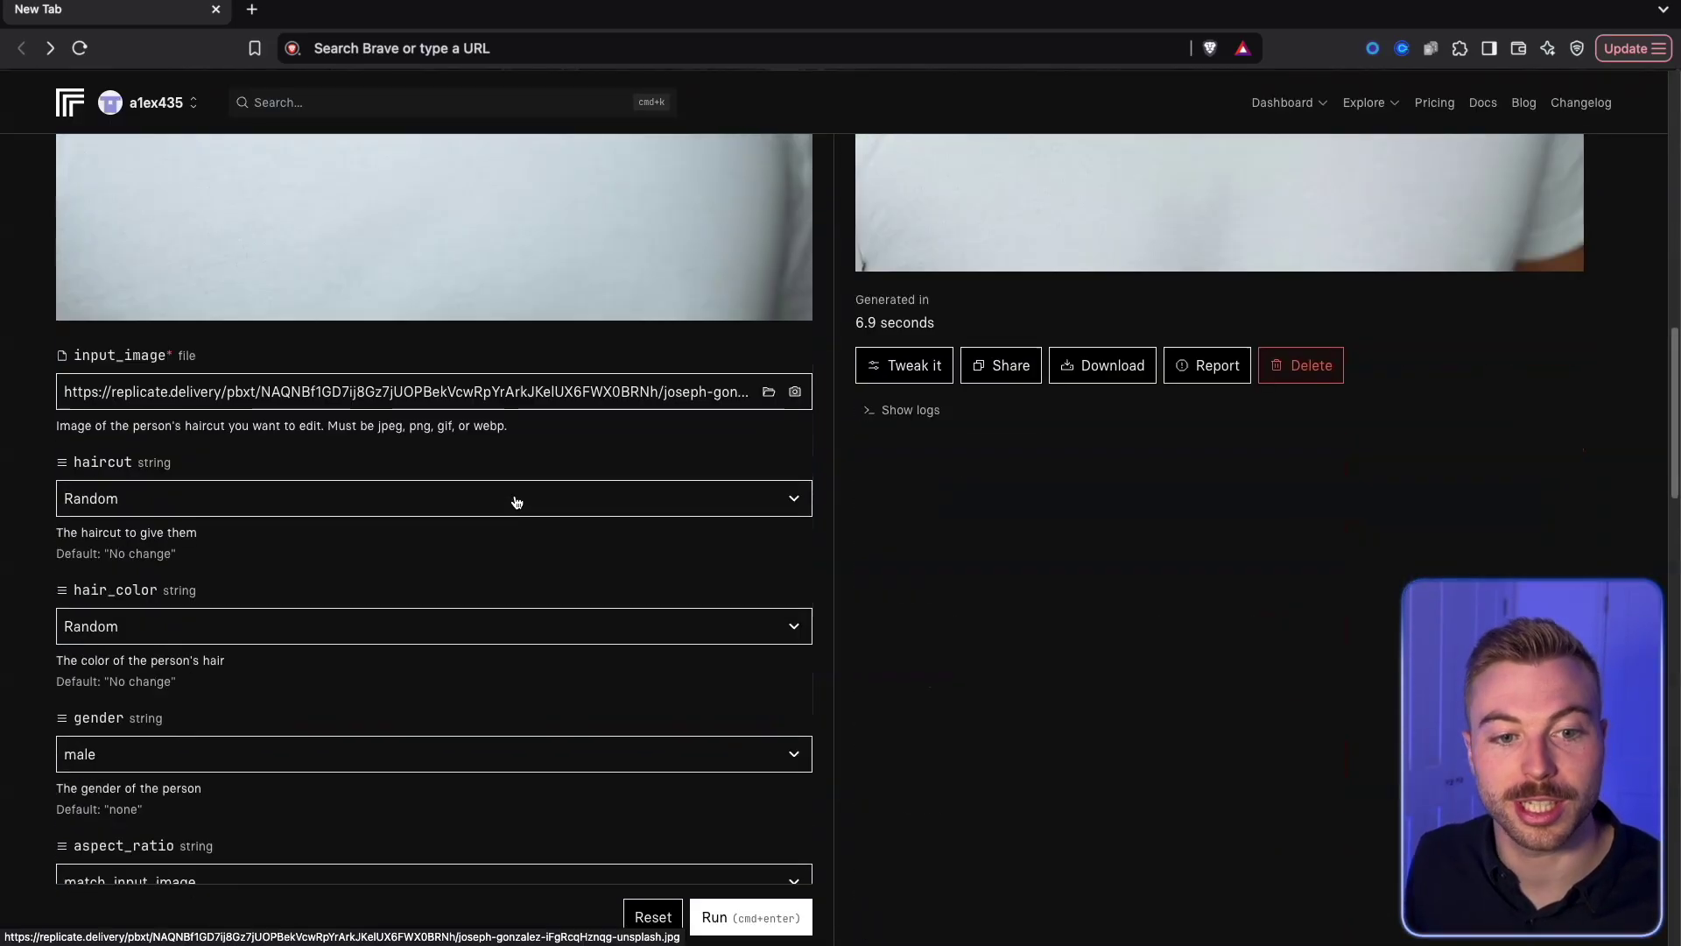
{"action": "left_click", "coordinate": [461, 435]}
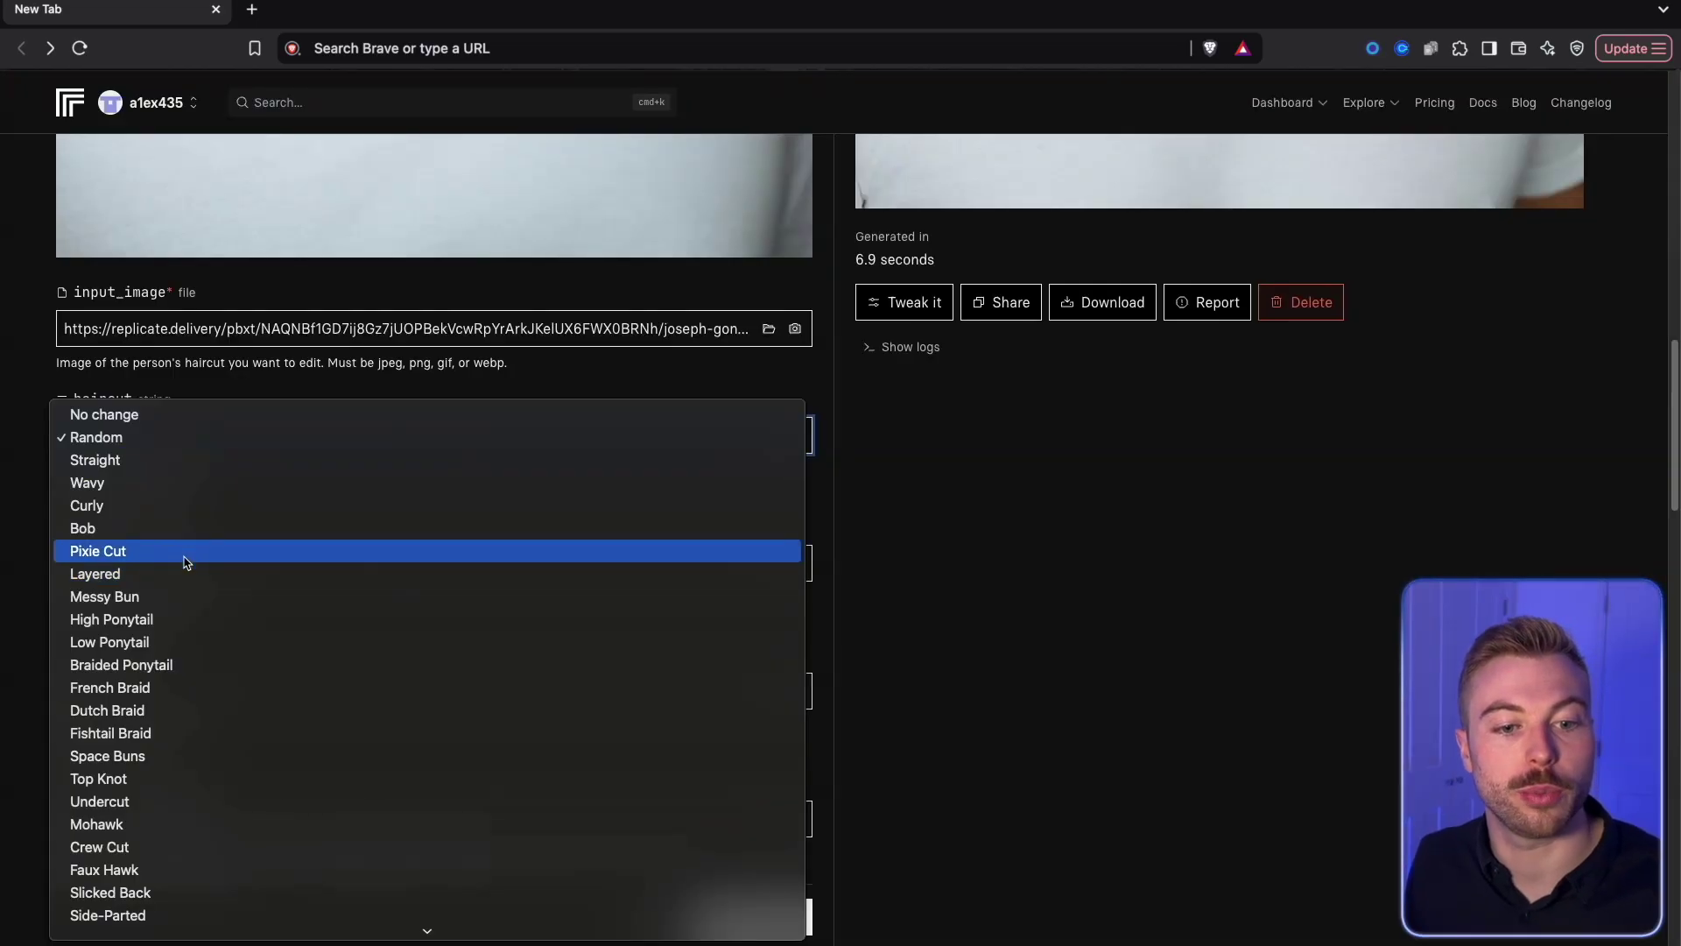
{"action": "left_click", "coordinate": [166, 779]}
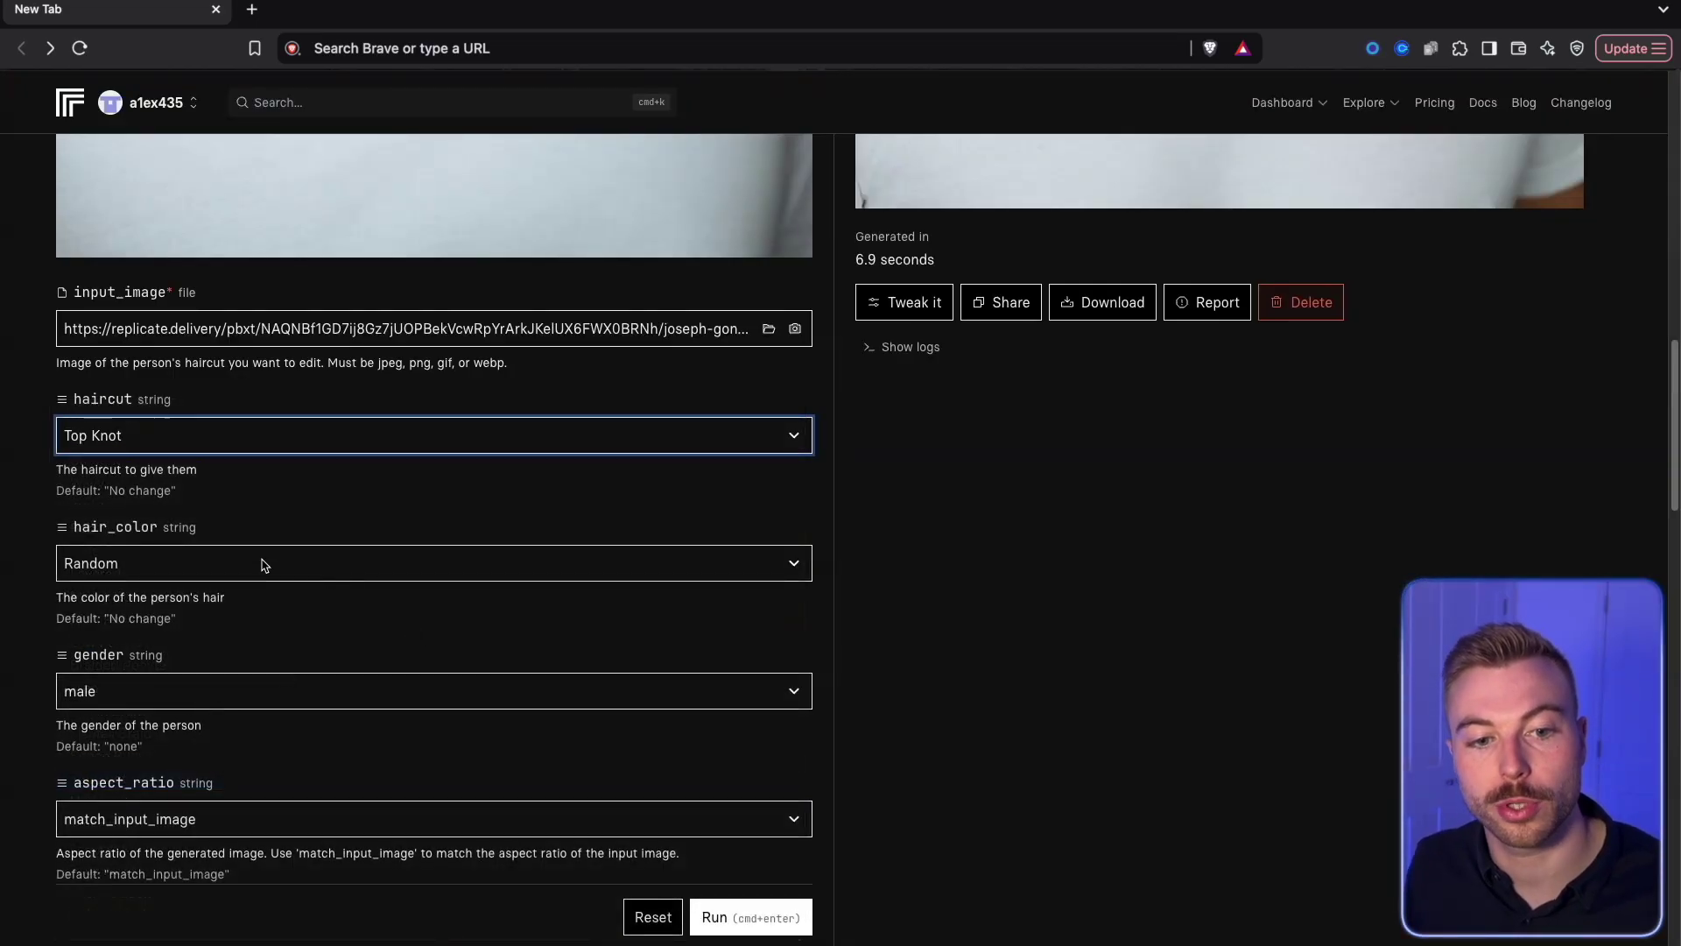
{"action": "left_click", "coordinate": [264, 564]}
{"action": "left_click", "coordinate": [259, 586]}
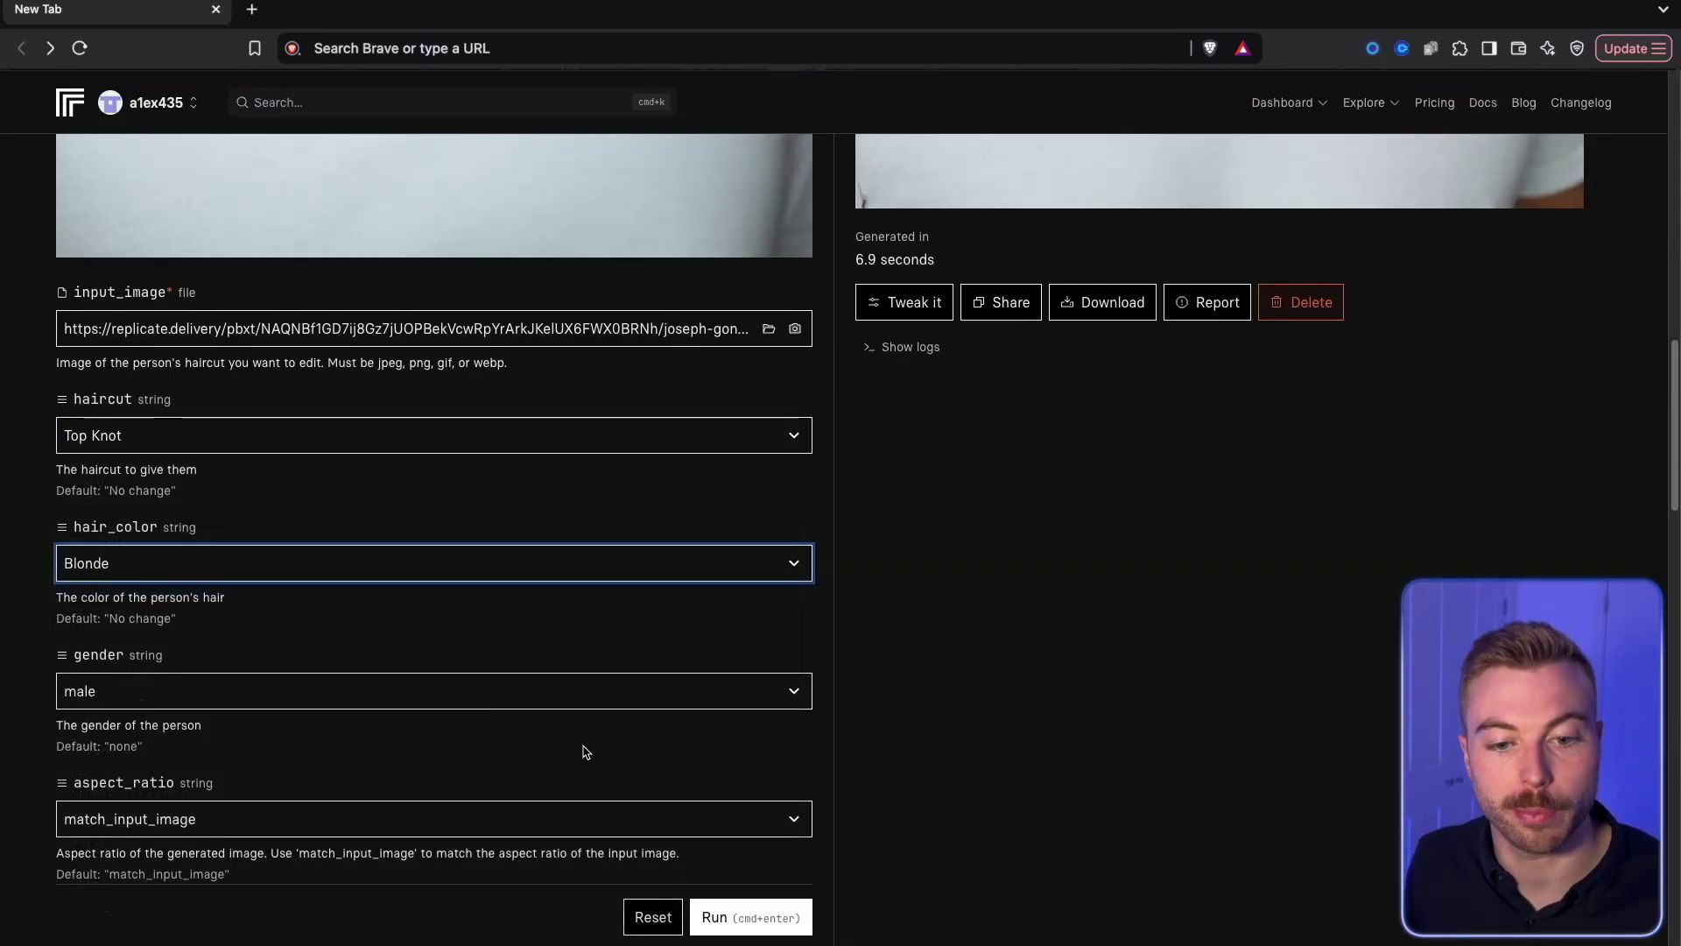
Step: Run the model and view the blonde top-knot result
{"action": "scroll", "coordinate": [364, 715], "scroll_direction": "down", "scroll_amount": 3}
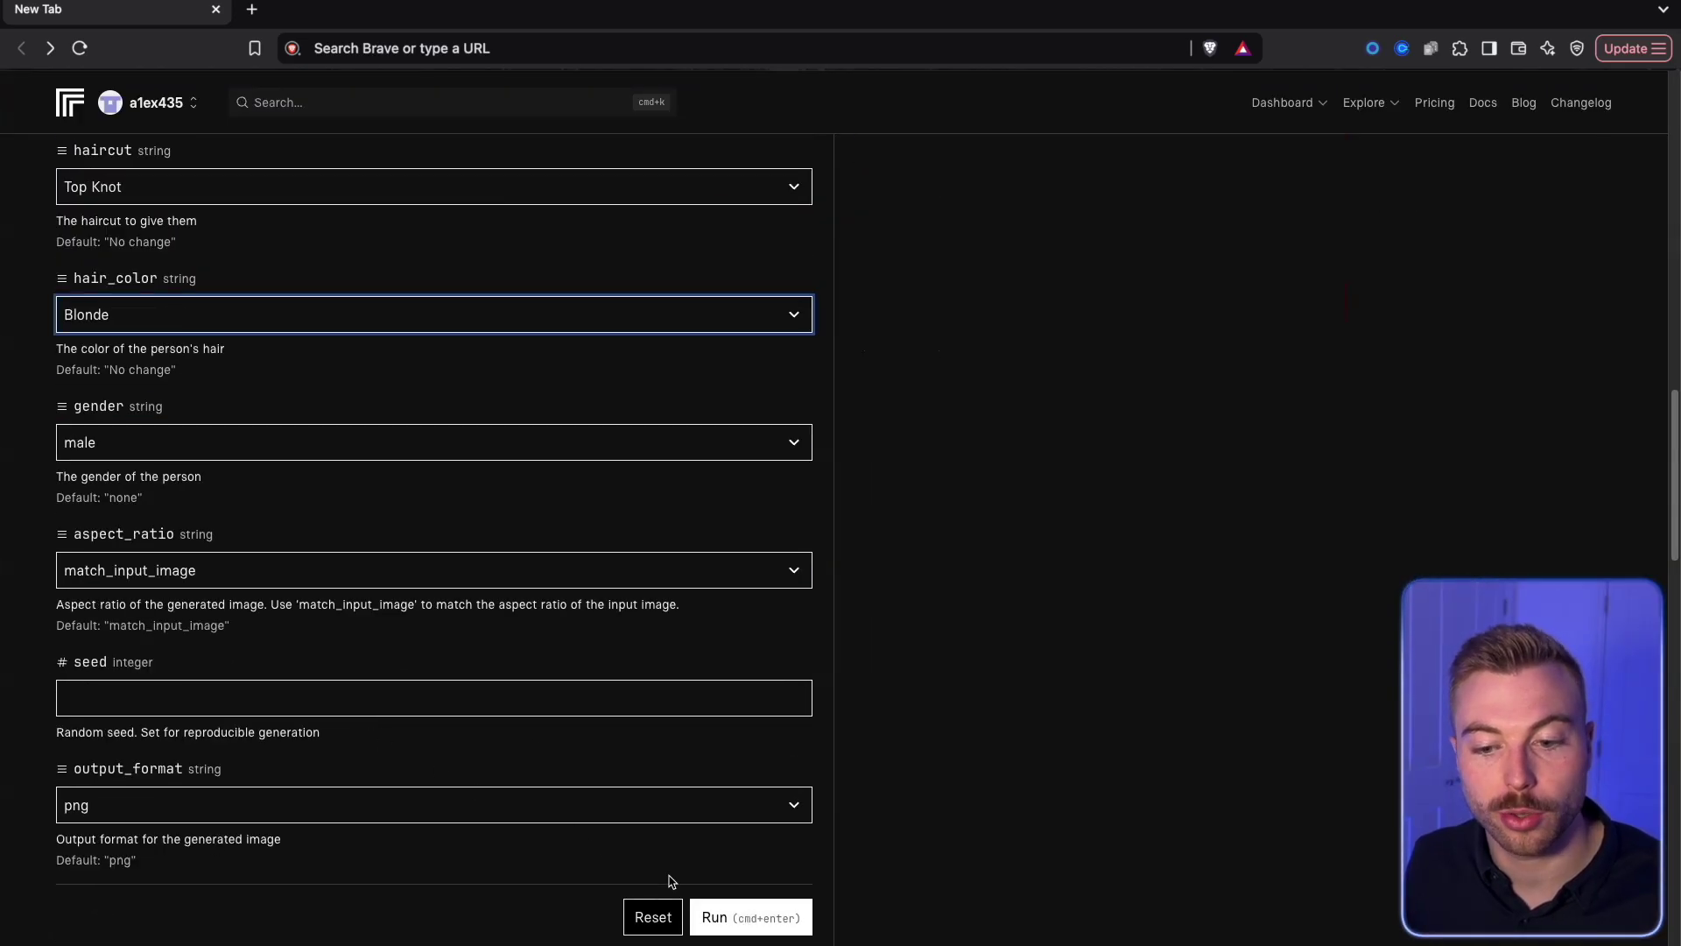
{"action": "key", "text": "super+Return"}
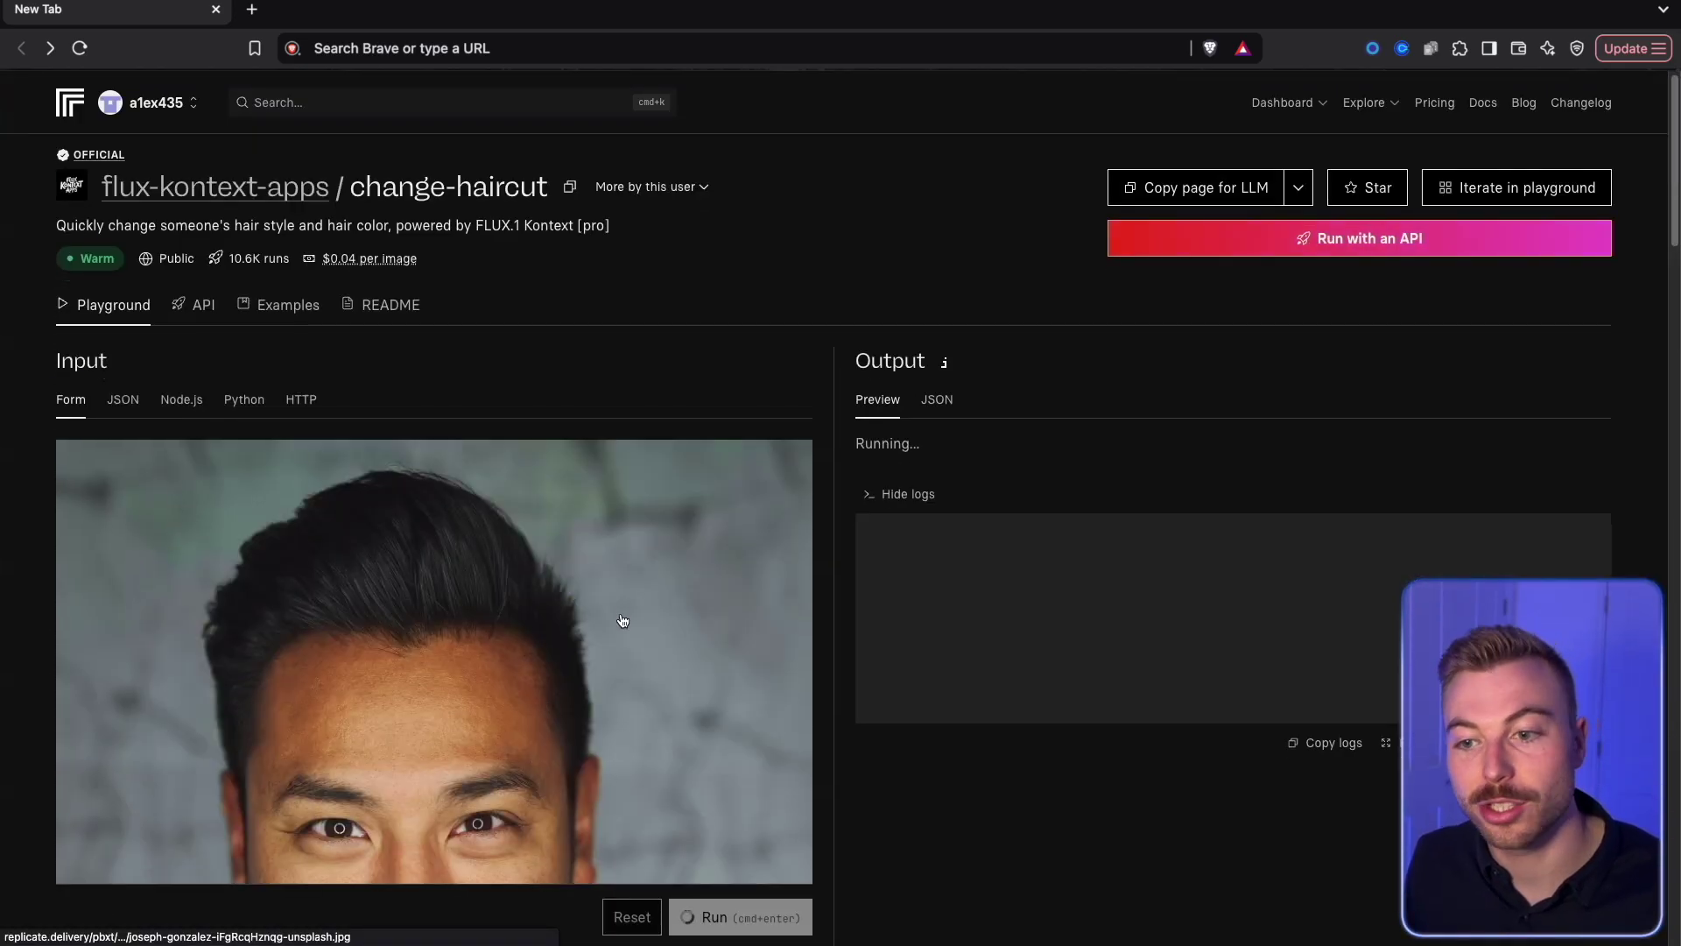
{"action": "scroll", "coordinate": [622, 620], "scroll_direction": "down", "scroll_amount": 3}
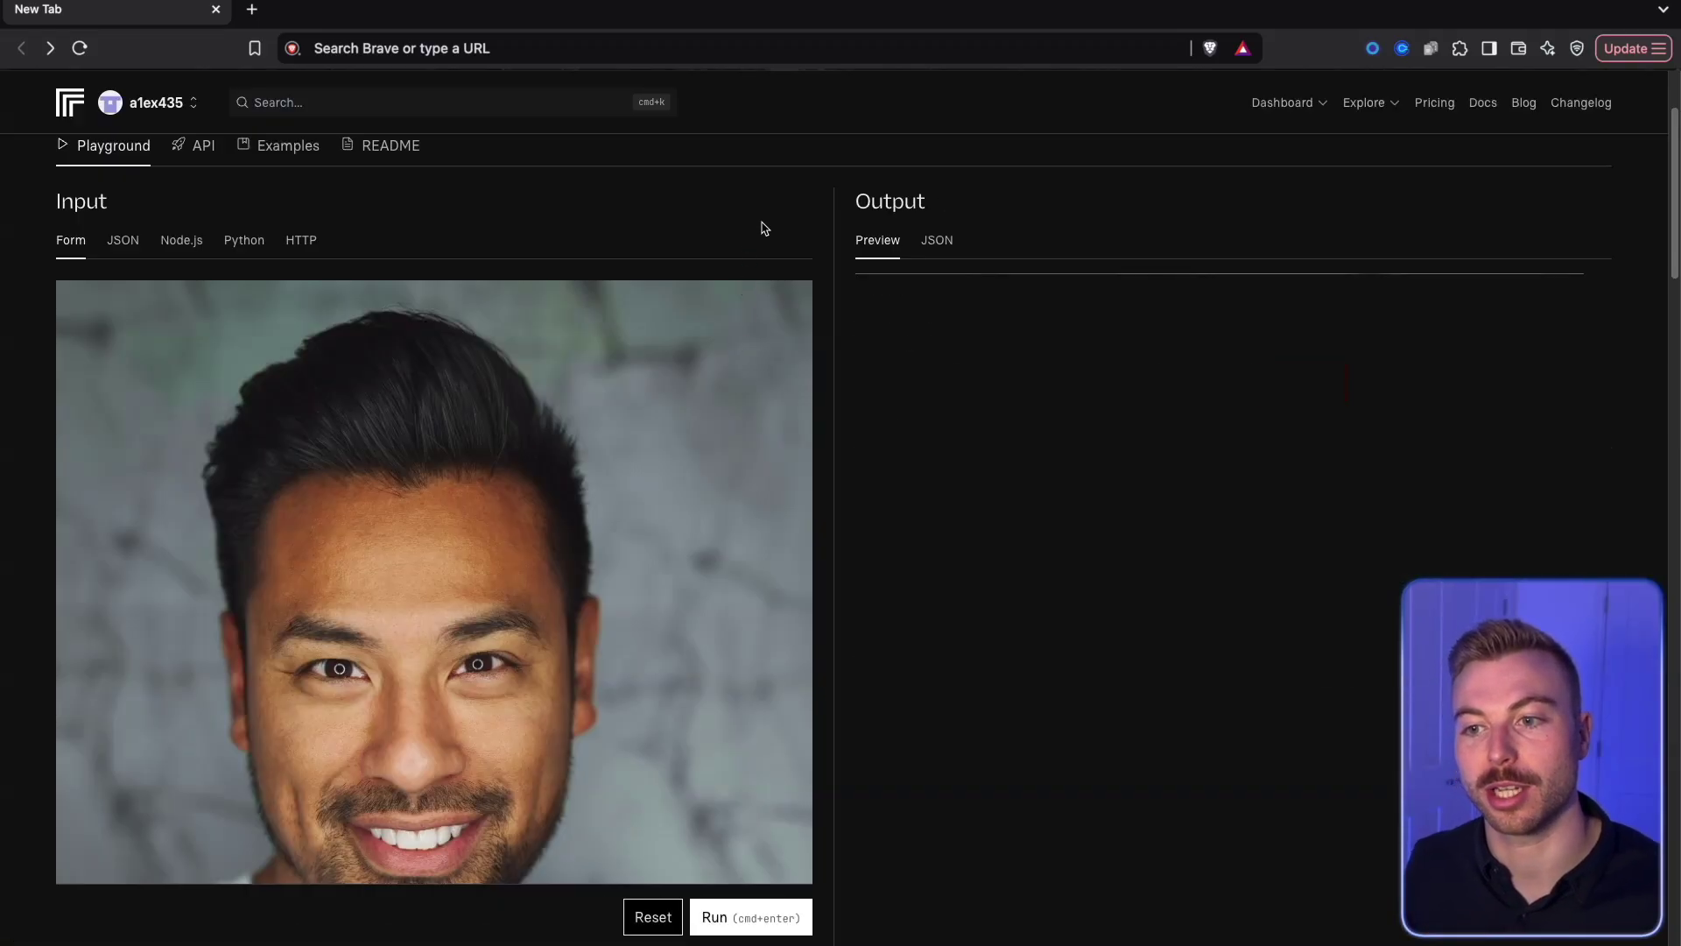
{"action": "scroll", "coordinate": [763, 226], "scroll_direction": "down", "scroll_amount": 1}
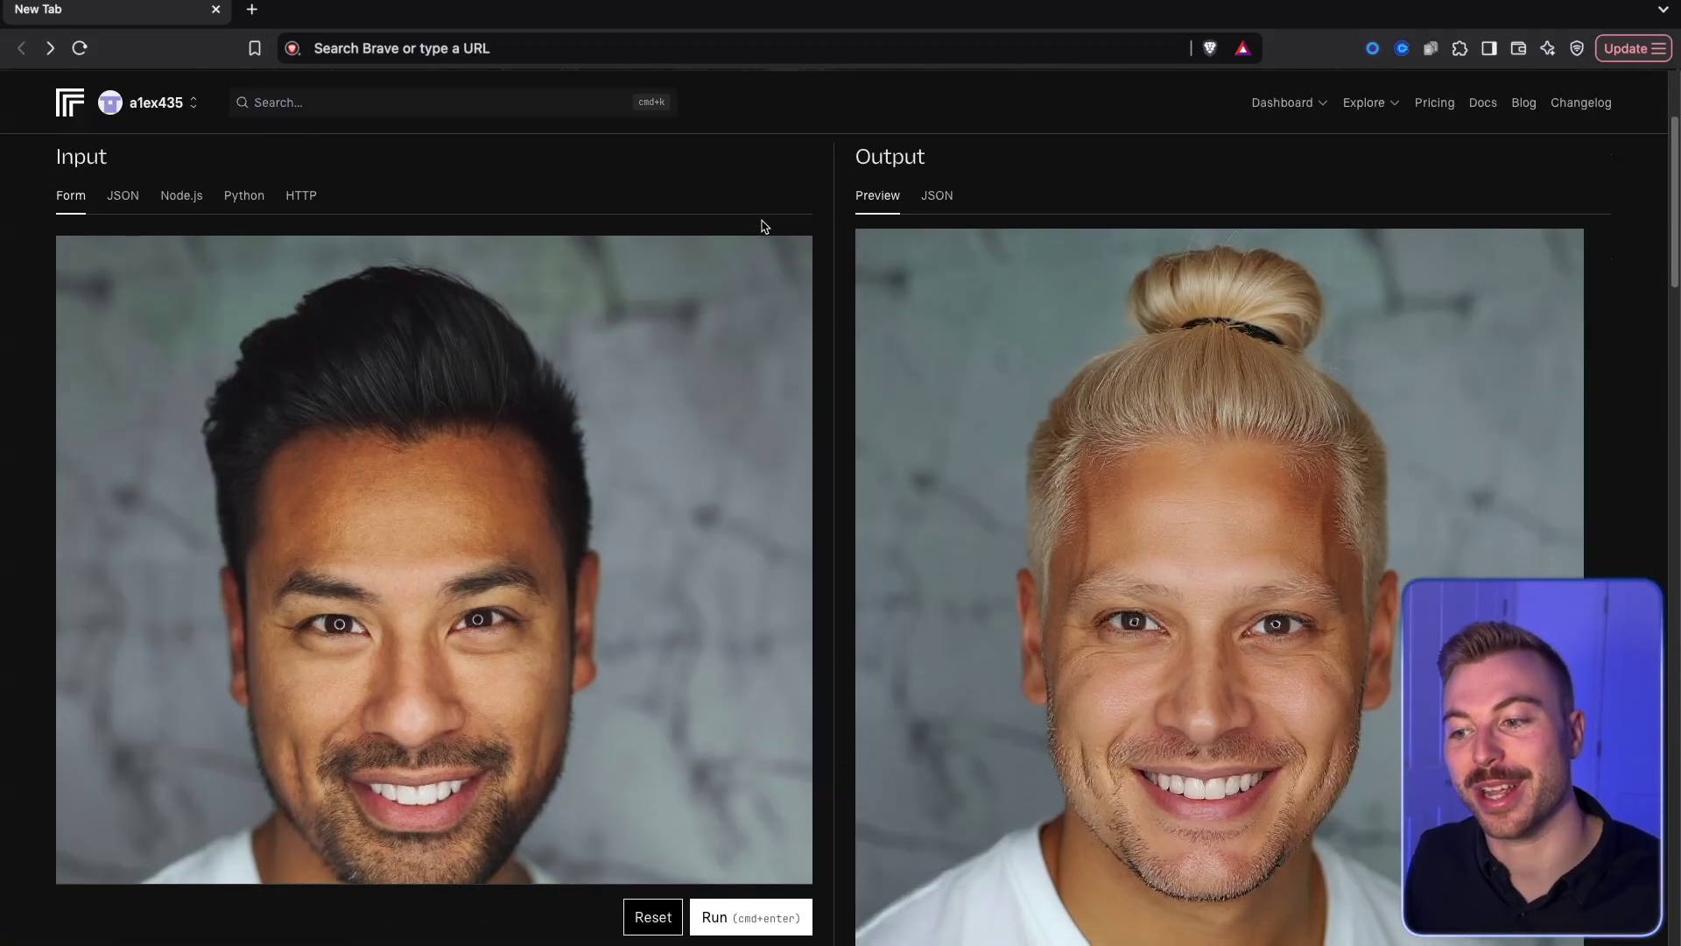
{"action": "scroll", "coordinate": [763, 225], "scroll_direction": "down", "scroll_amount": 1}
{"action": "scroll", "coordinate": [764, 228], "scroll_direction": "down", "scroll_amount": 1}
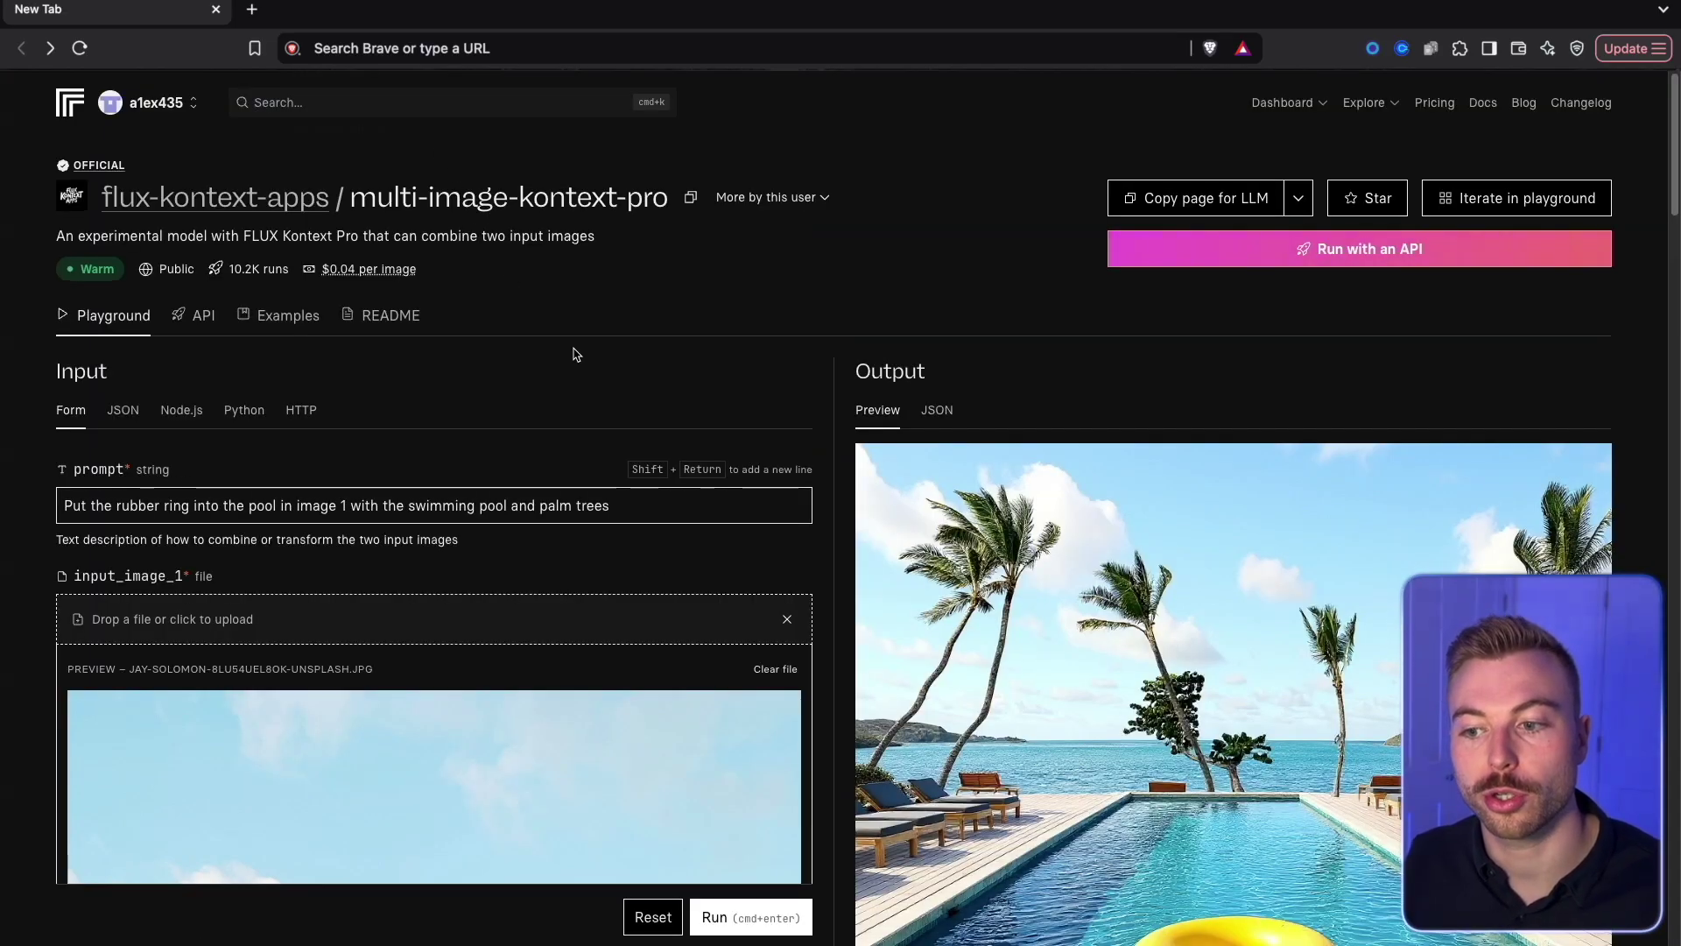
Step: Review the multi-image-kontext-pro pool and rubber ring example, focusing its prompt field
{"action": "scroll", "coordinate": [576, 355], "scroll_direction": "down", "scroll_amount": 1}
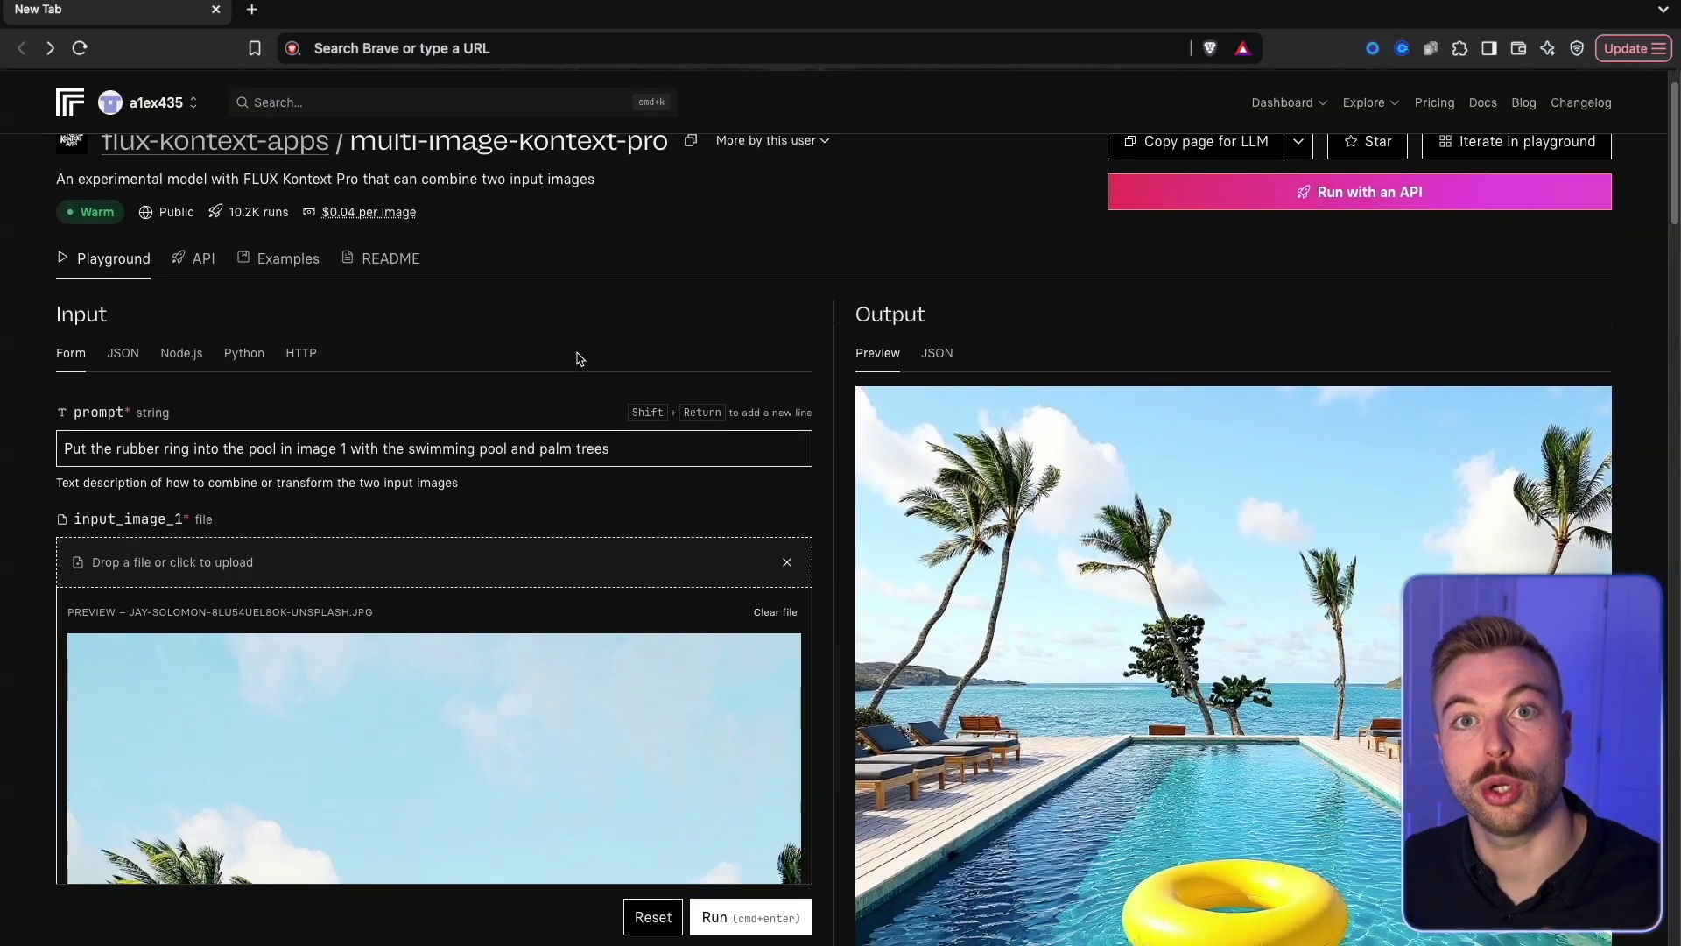
{"action": "scroll", "coordinate": [576, 358], "scroll_direction": "down", "scroll_amount": 2}
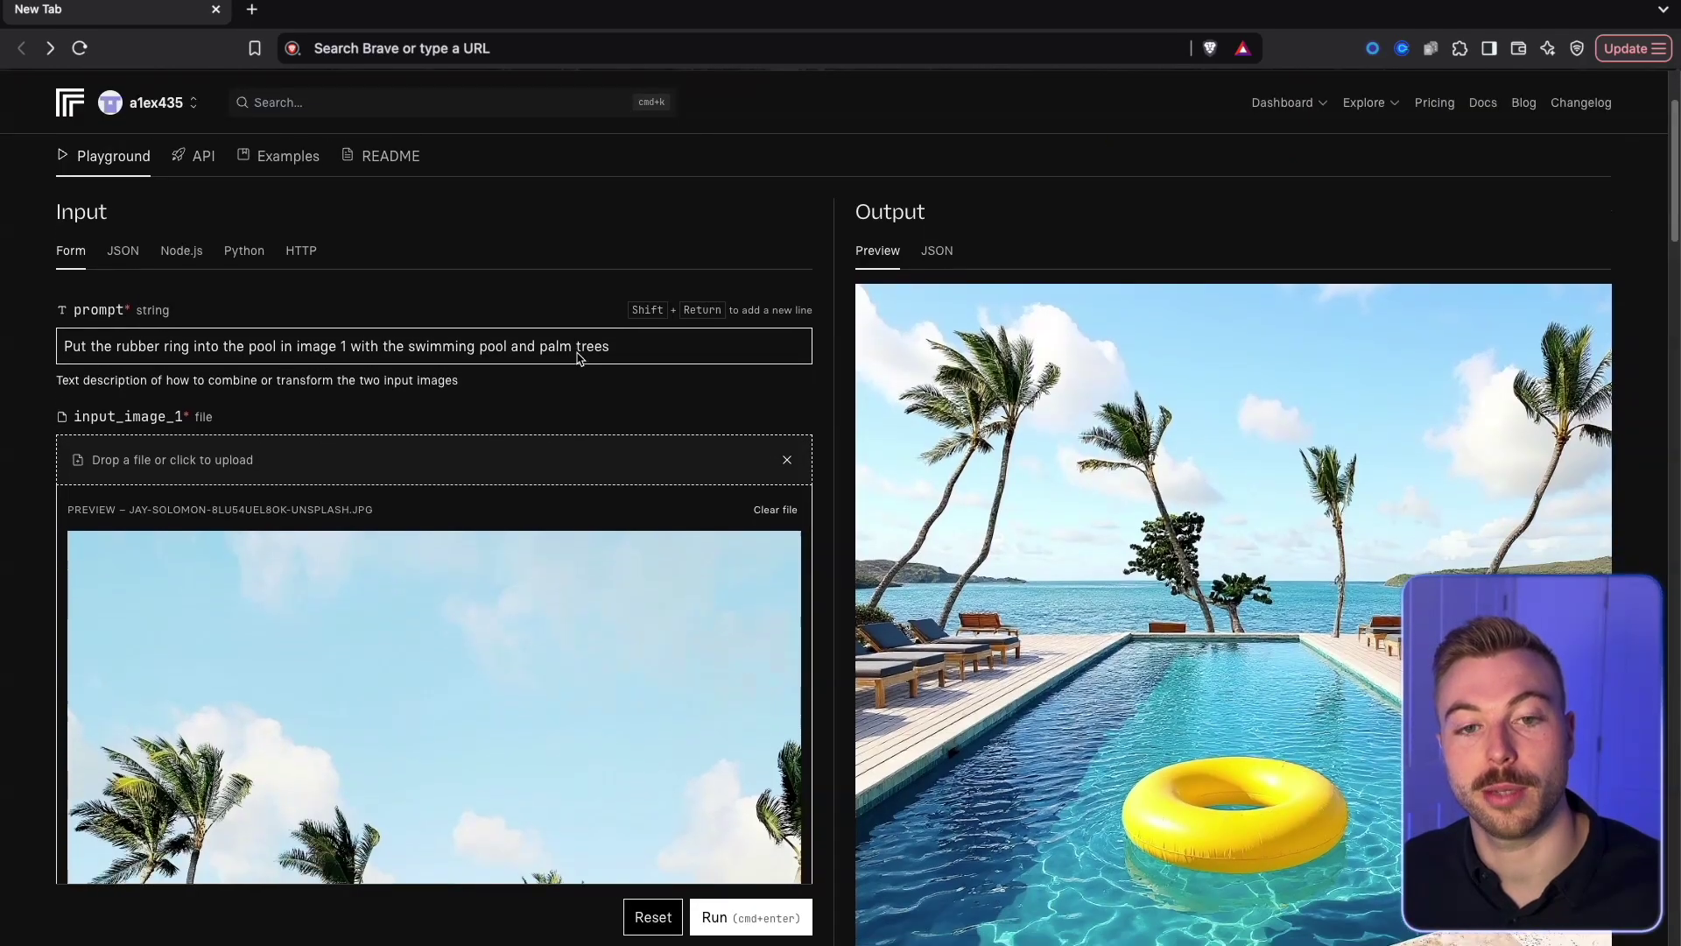
{"action": "scroll", "coordinate": [578, 356], "scroll_direction": "down", "scroll_amount": 6}
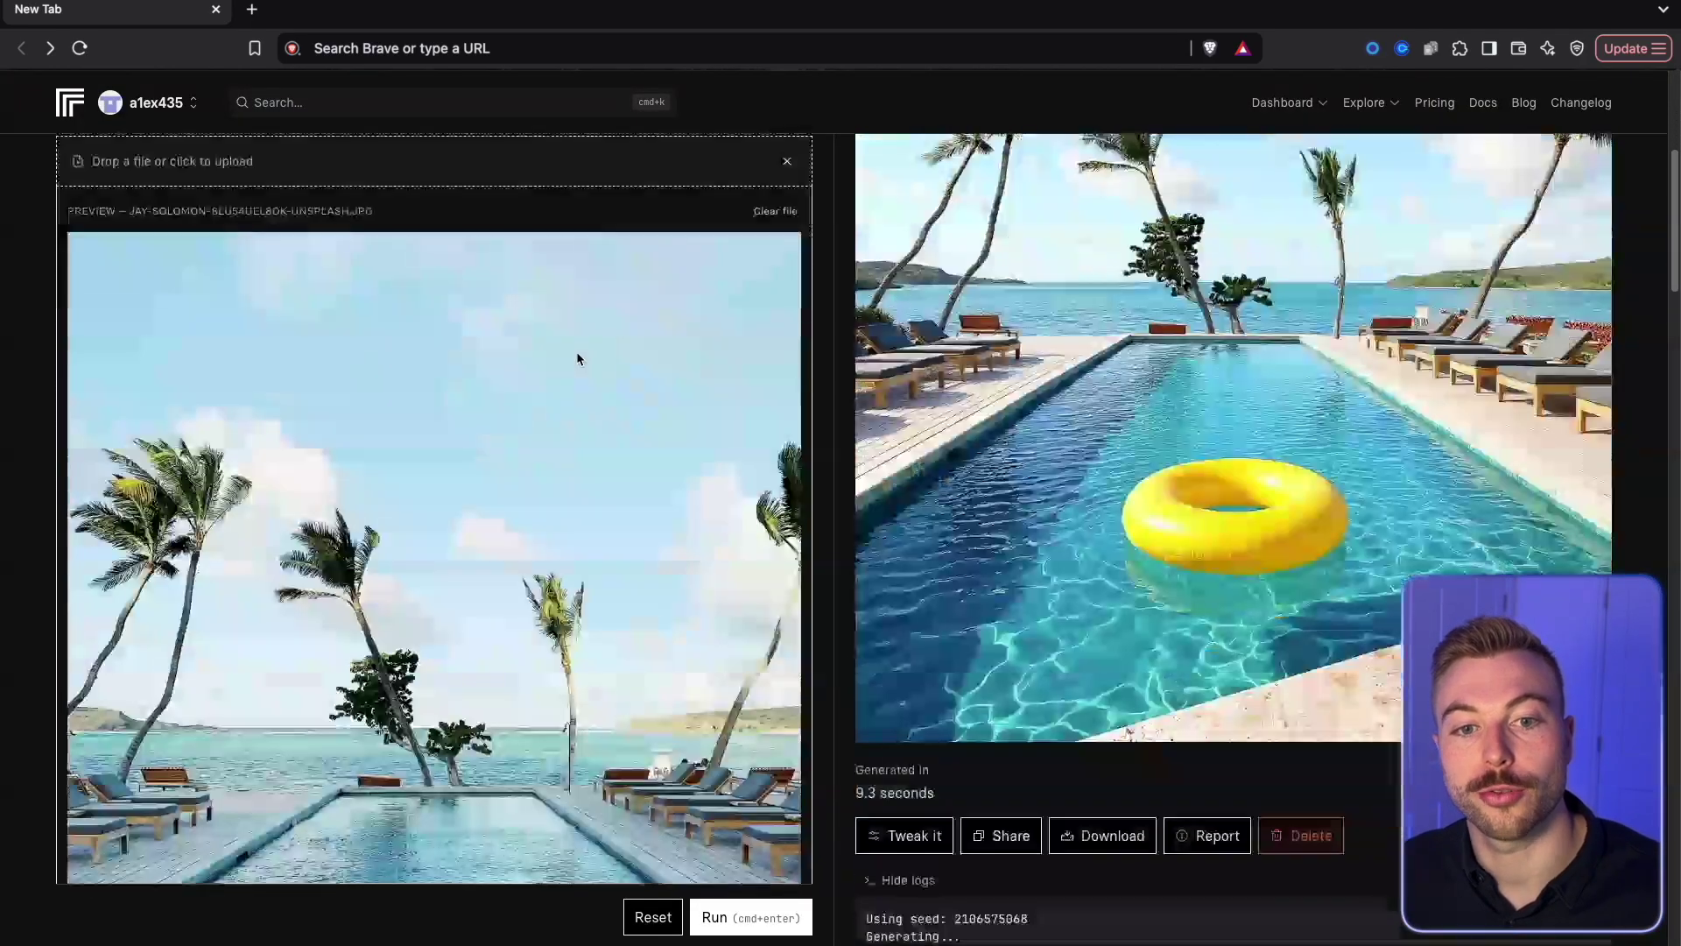
{"action": "scroll", "coordinate": [577, 358], "scroll_direction": "up", "scroll_amount": 2}
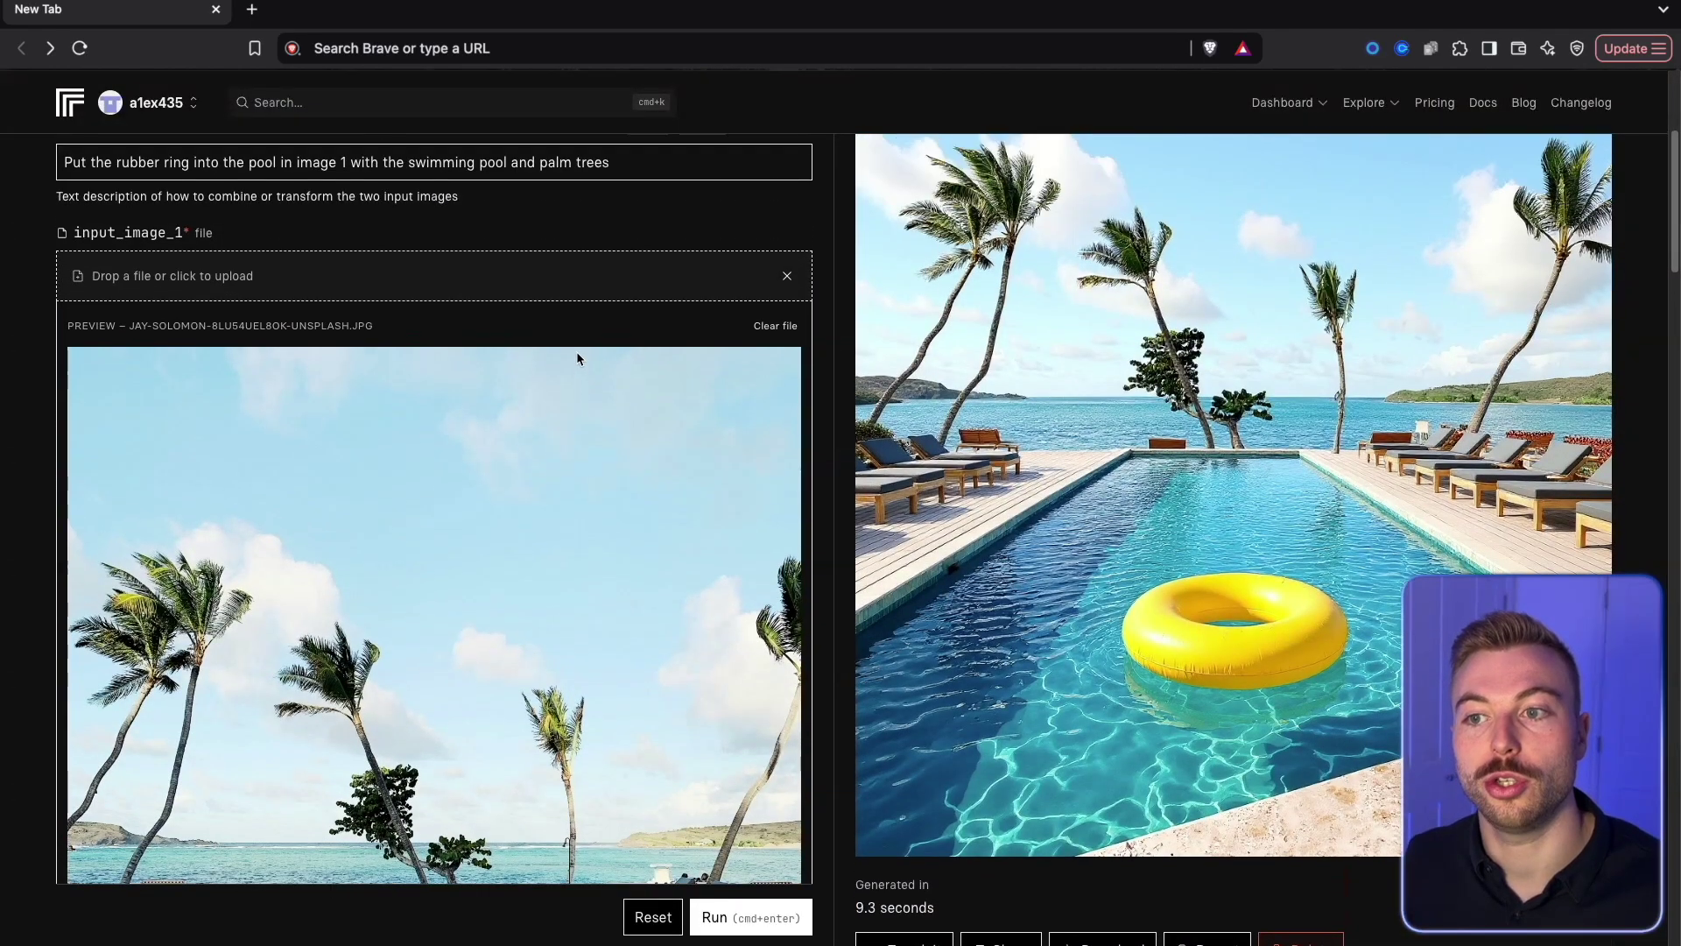
{"action": "scroll", "coordinate": [577, 359], "scroll_direction": "down", "scroll_amount": 7}
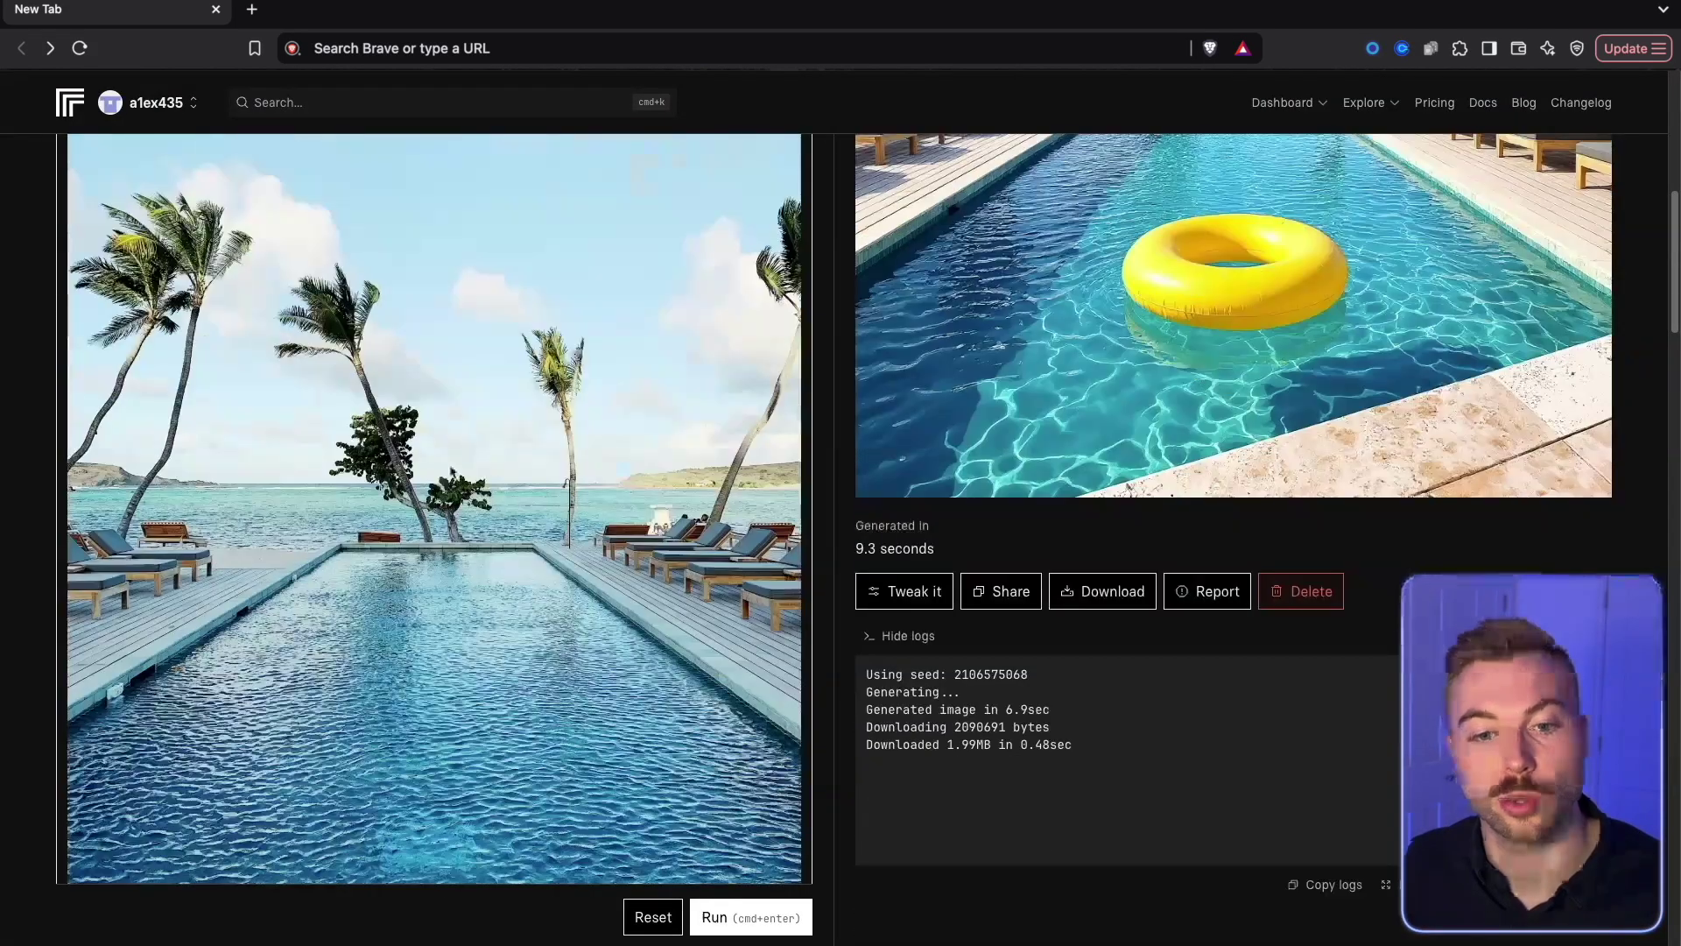
{"action": "scroll", "coordinate": [440, 545], "scroll_direction": "down", "scroll_amount": 18}
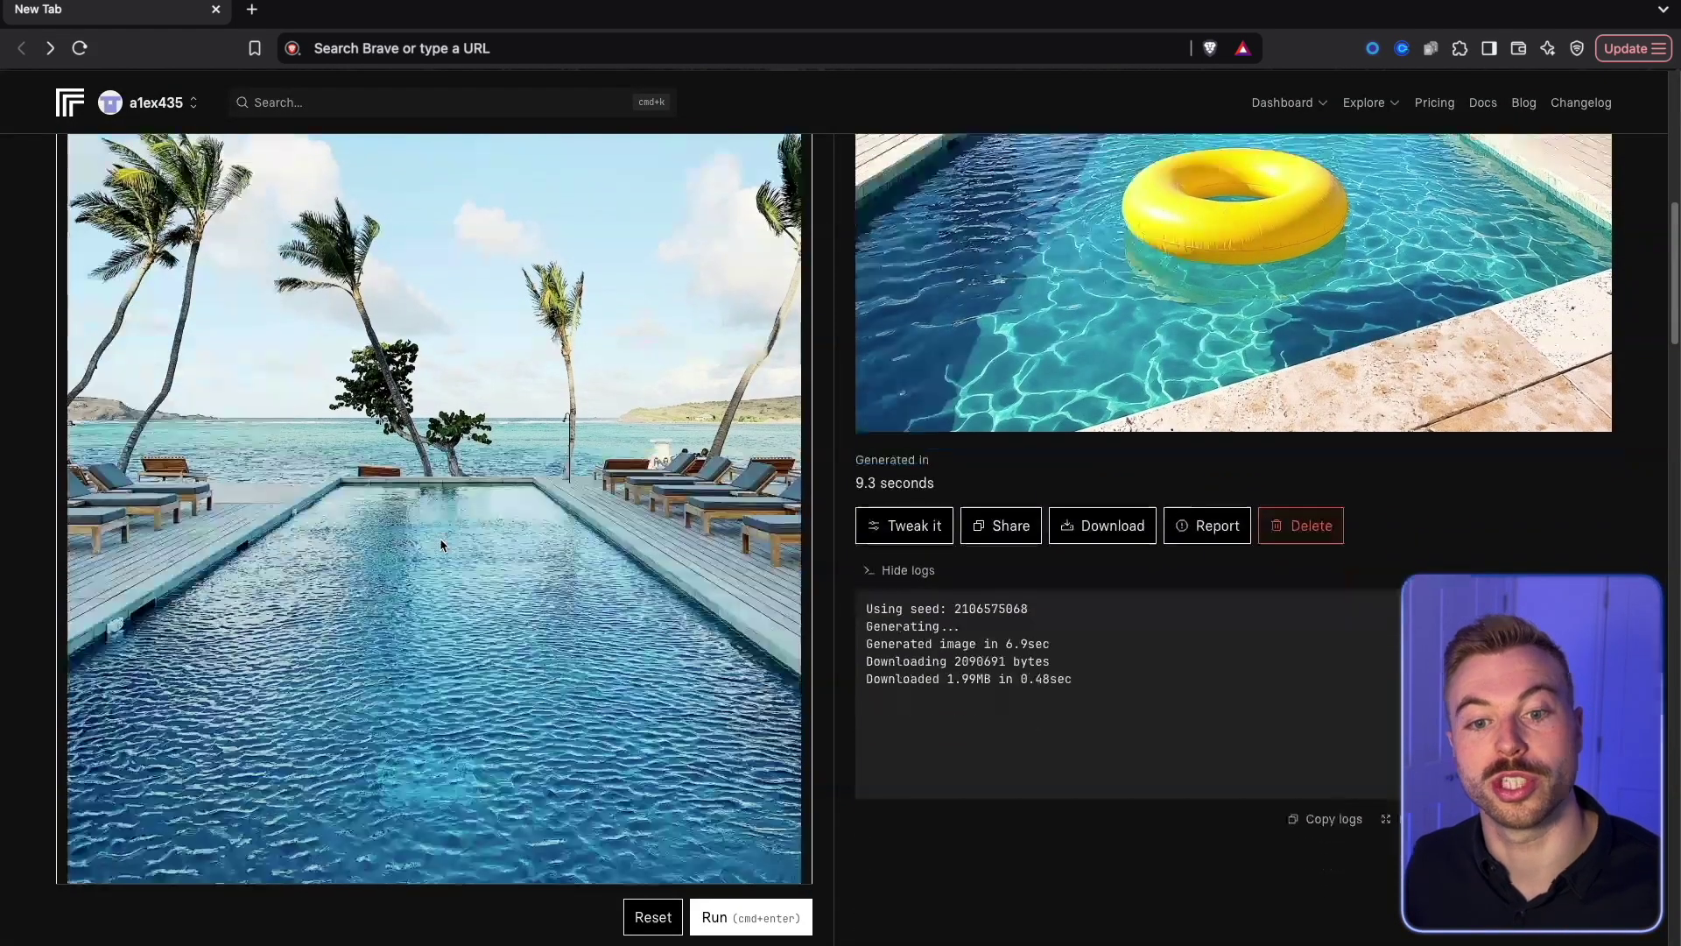
{"action": "scroll", "coordinate": [440, 544], "scroll_direction": "down", "scroll_amount": 1}
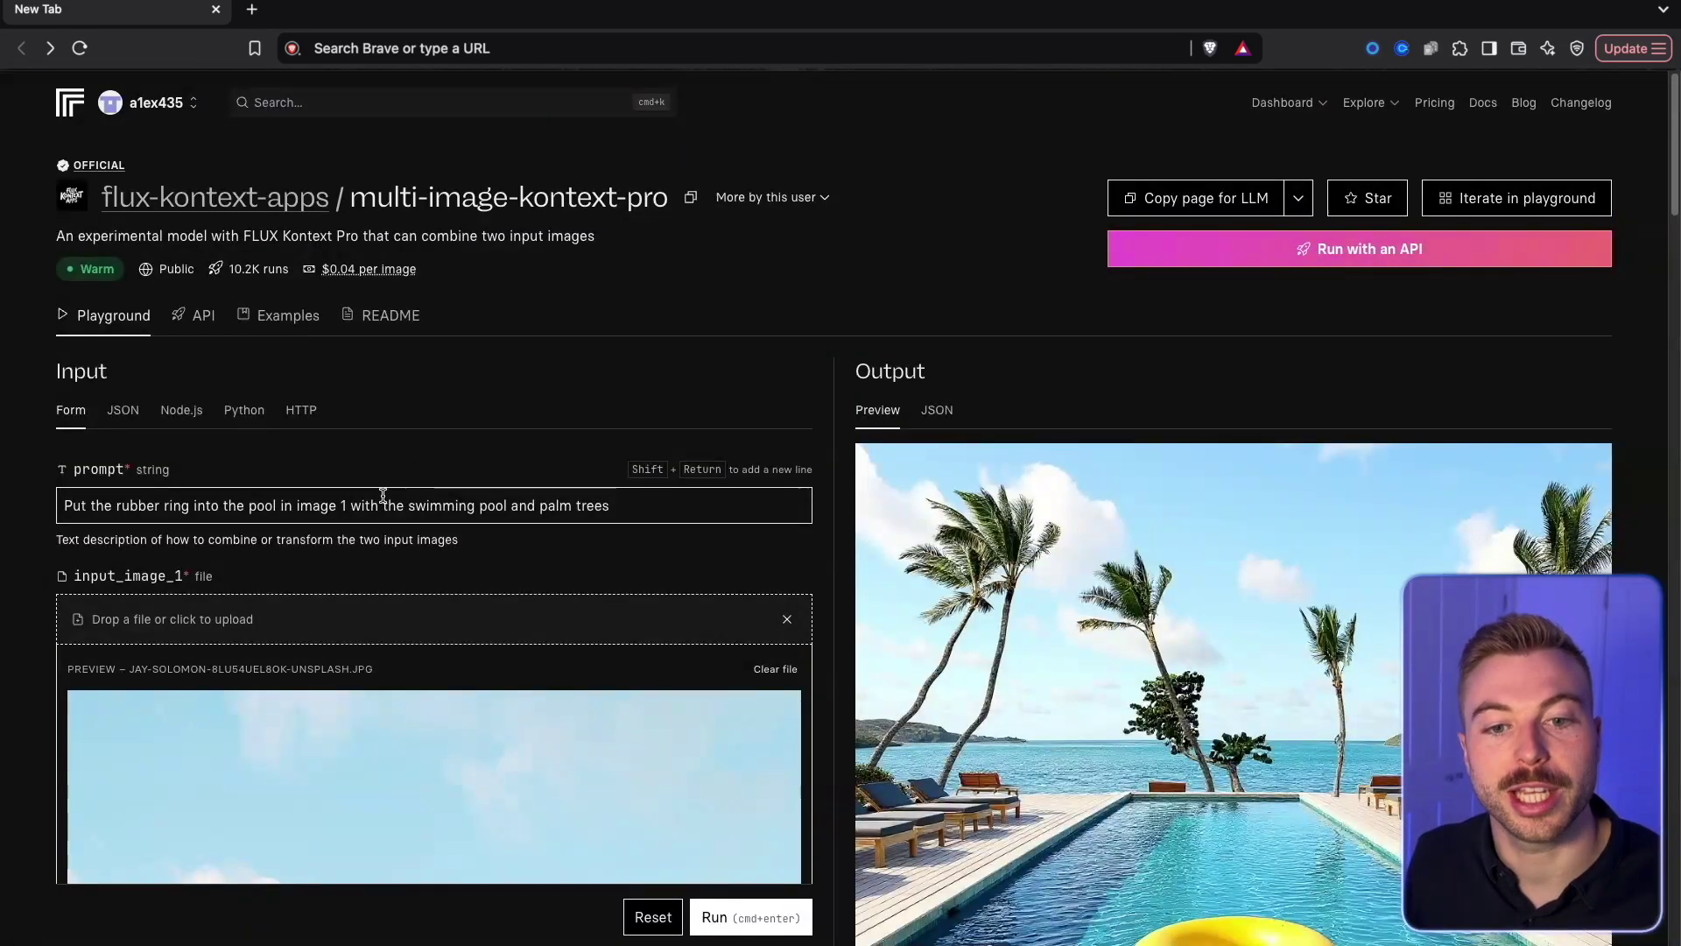
{"action": "left_click", "coordinate": [382, 496]}
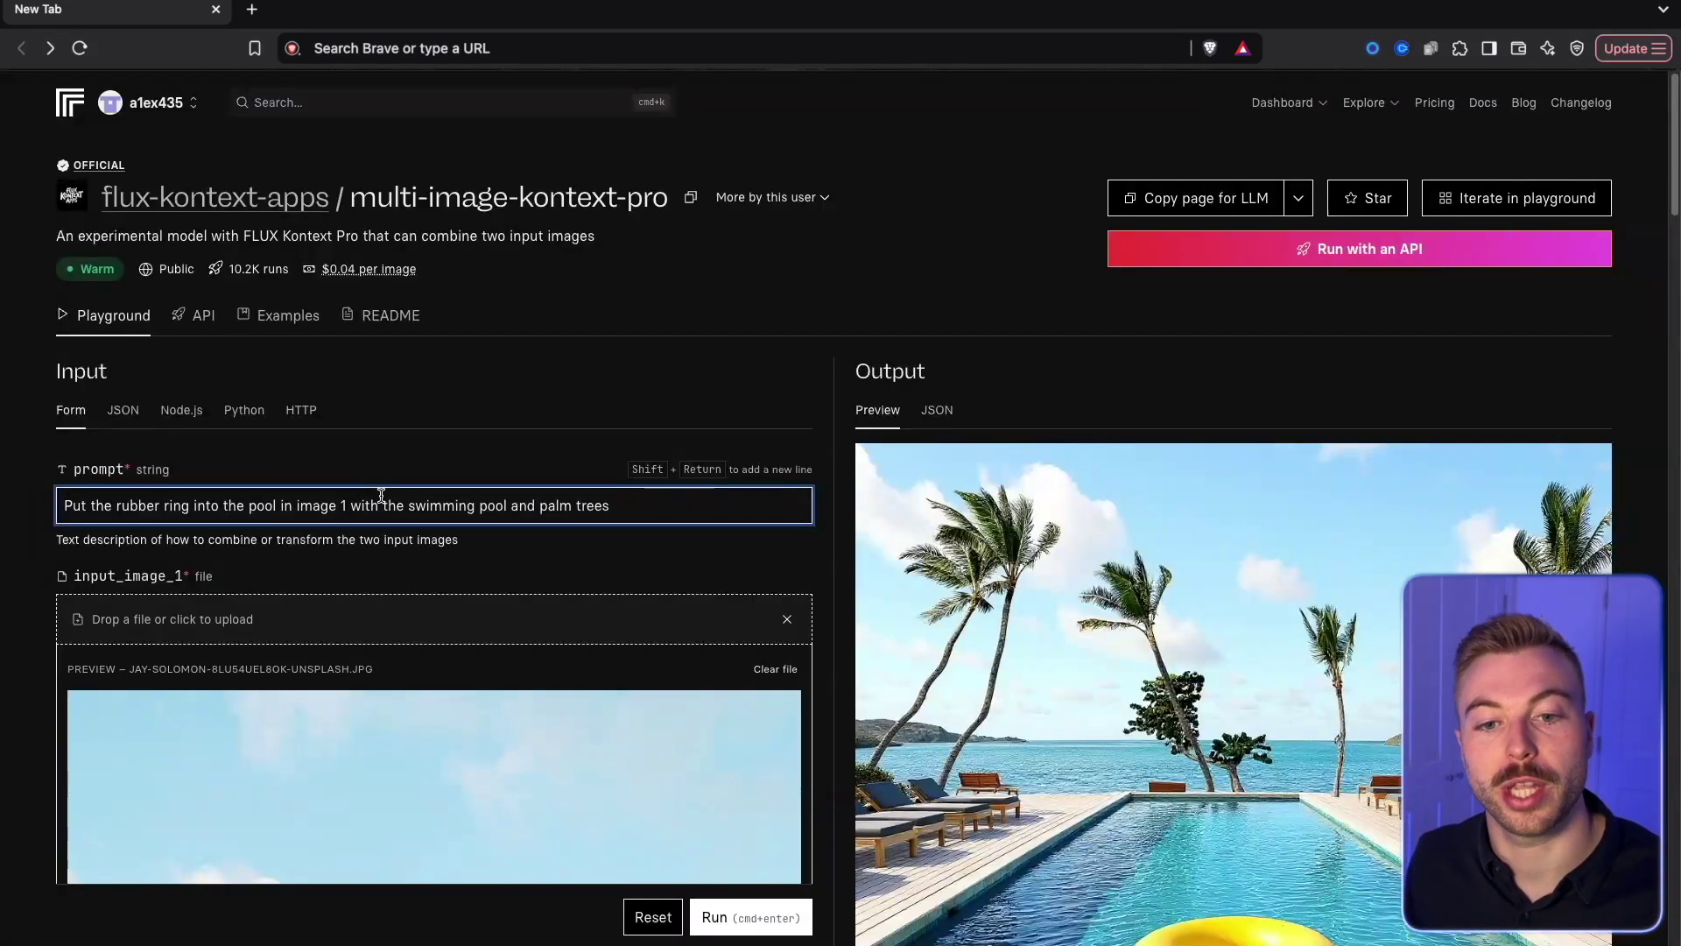
Step: Look over the professional-headshot example turning a woman's photo into a polished headshot
{"action": "scroll", "coordinate": [380, 496], "scroll_direction": "down", "scroll_amount": 1}
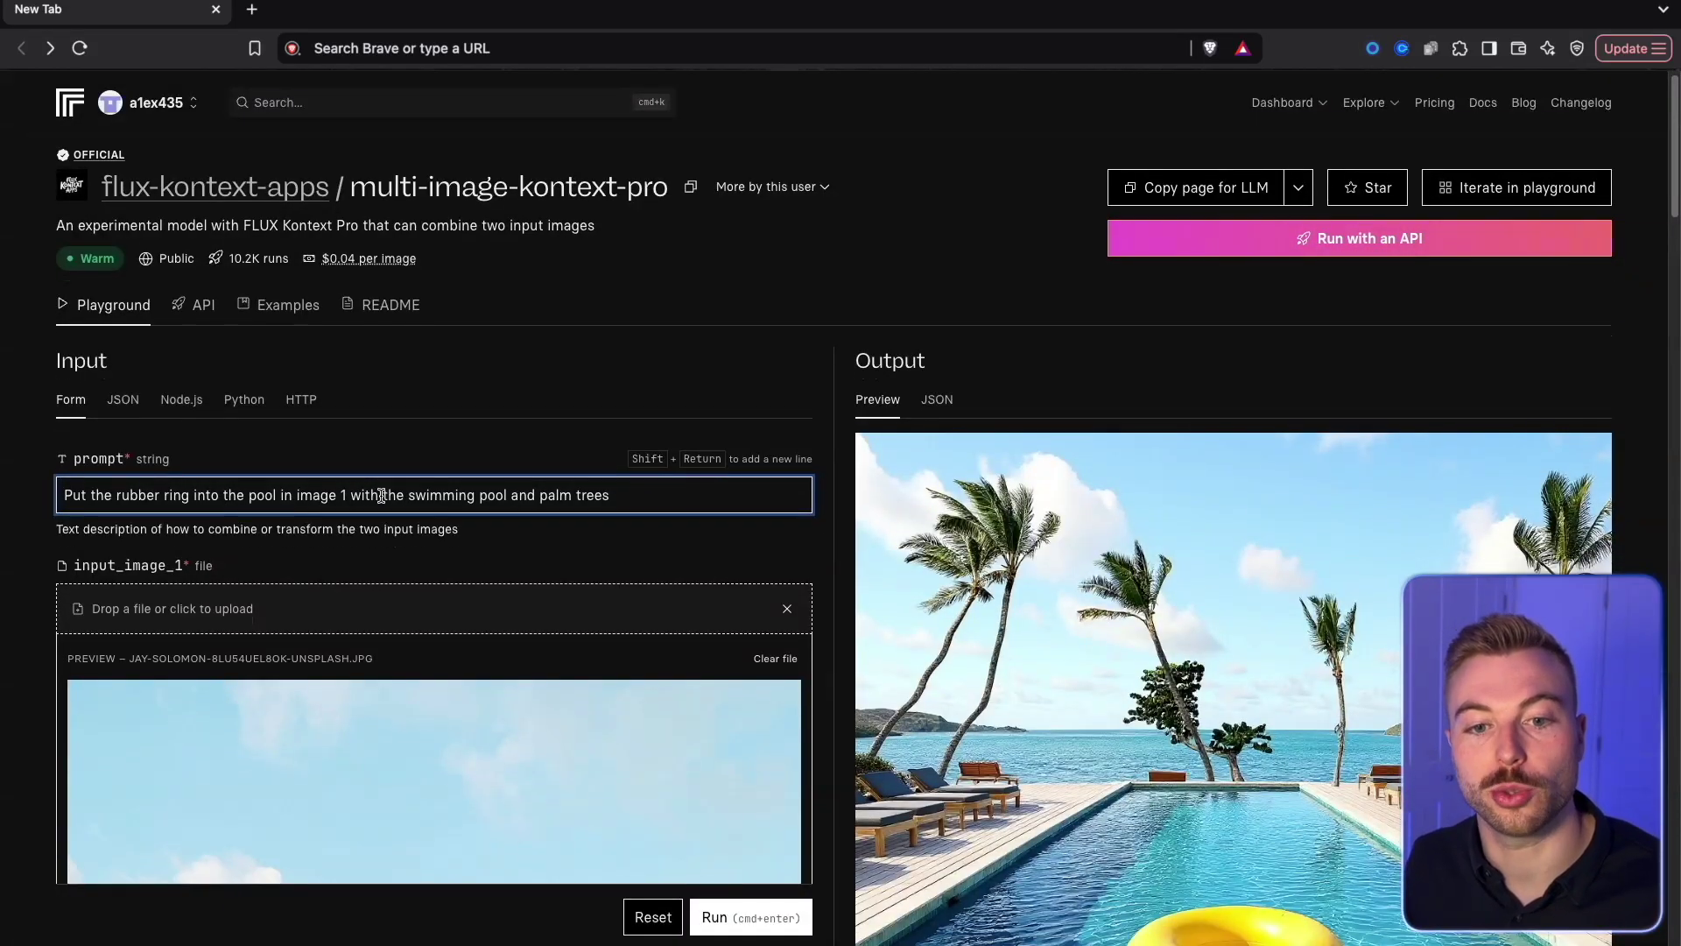
{"action": "scroll", "coordinate": [381, 496], "scroll_direction": "down", "scroll_amount": 2}
{"action": "scroll", "coordinate": [382, 501], "scroll_direction": "down", "scroll_amount": 5}
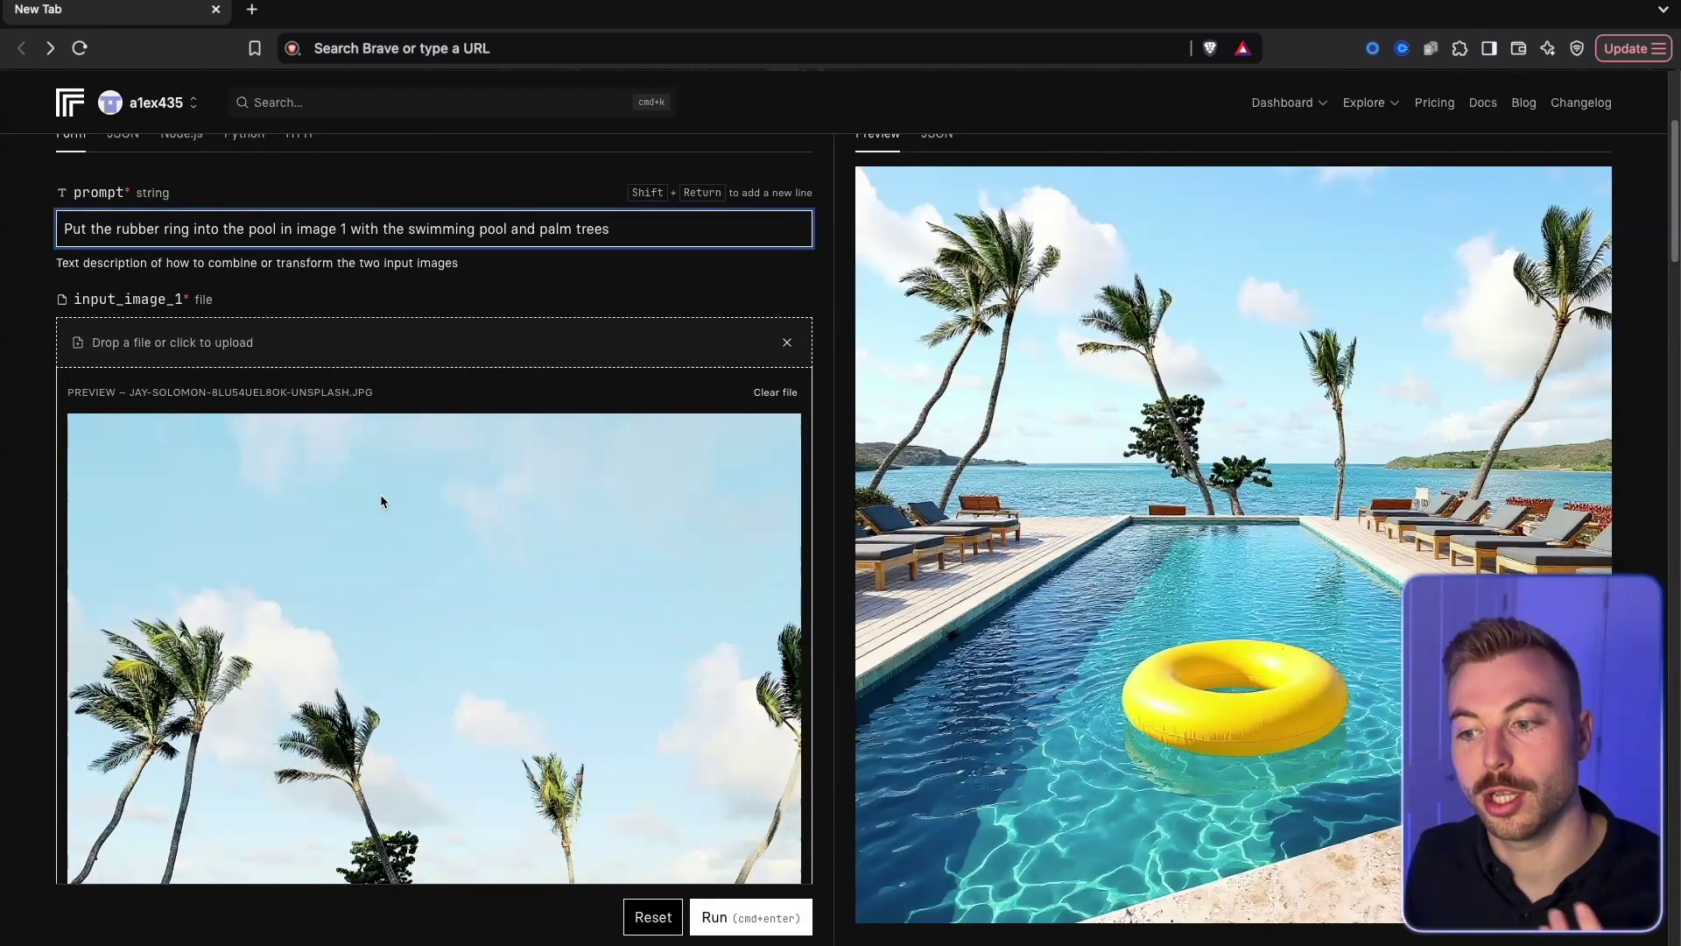
{"action": "scroll", "coordinate": [382, 500], "scroll_direction": "down", "scroll_amount": 5}
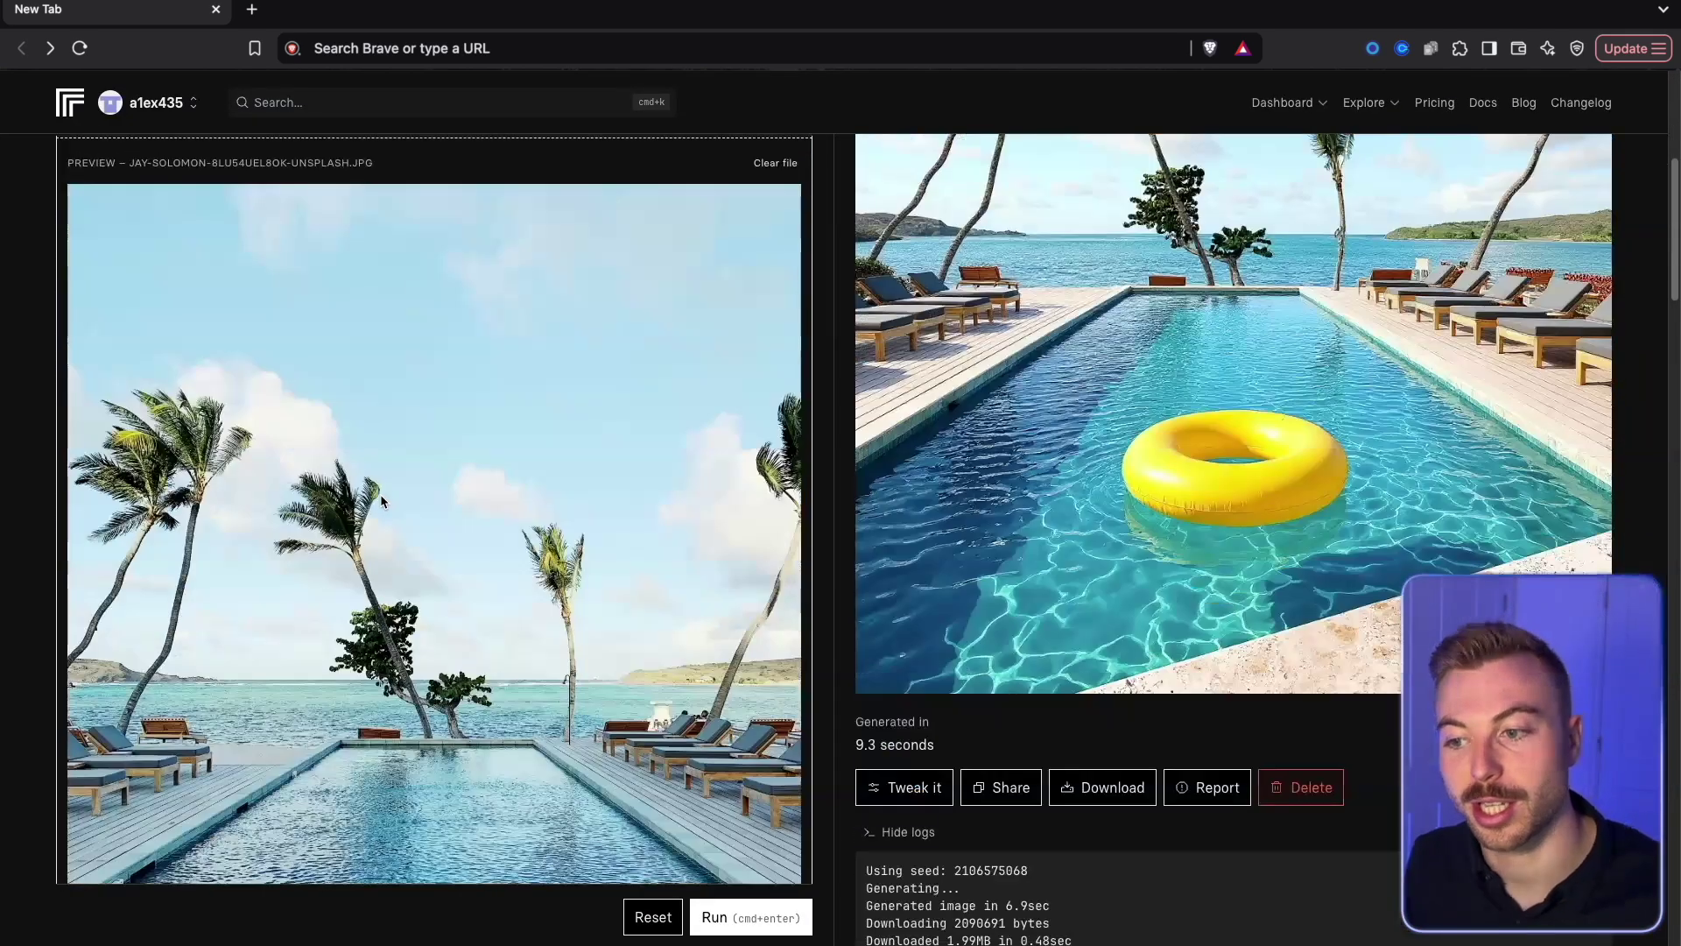
{"action": "scroll", "coordinate": [380, 500], "scroll_direction": "up", "scroll_amount": 1}
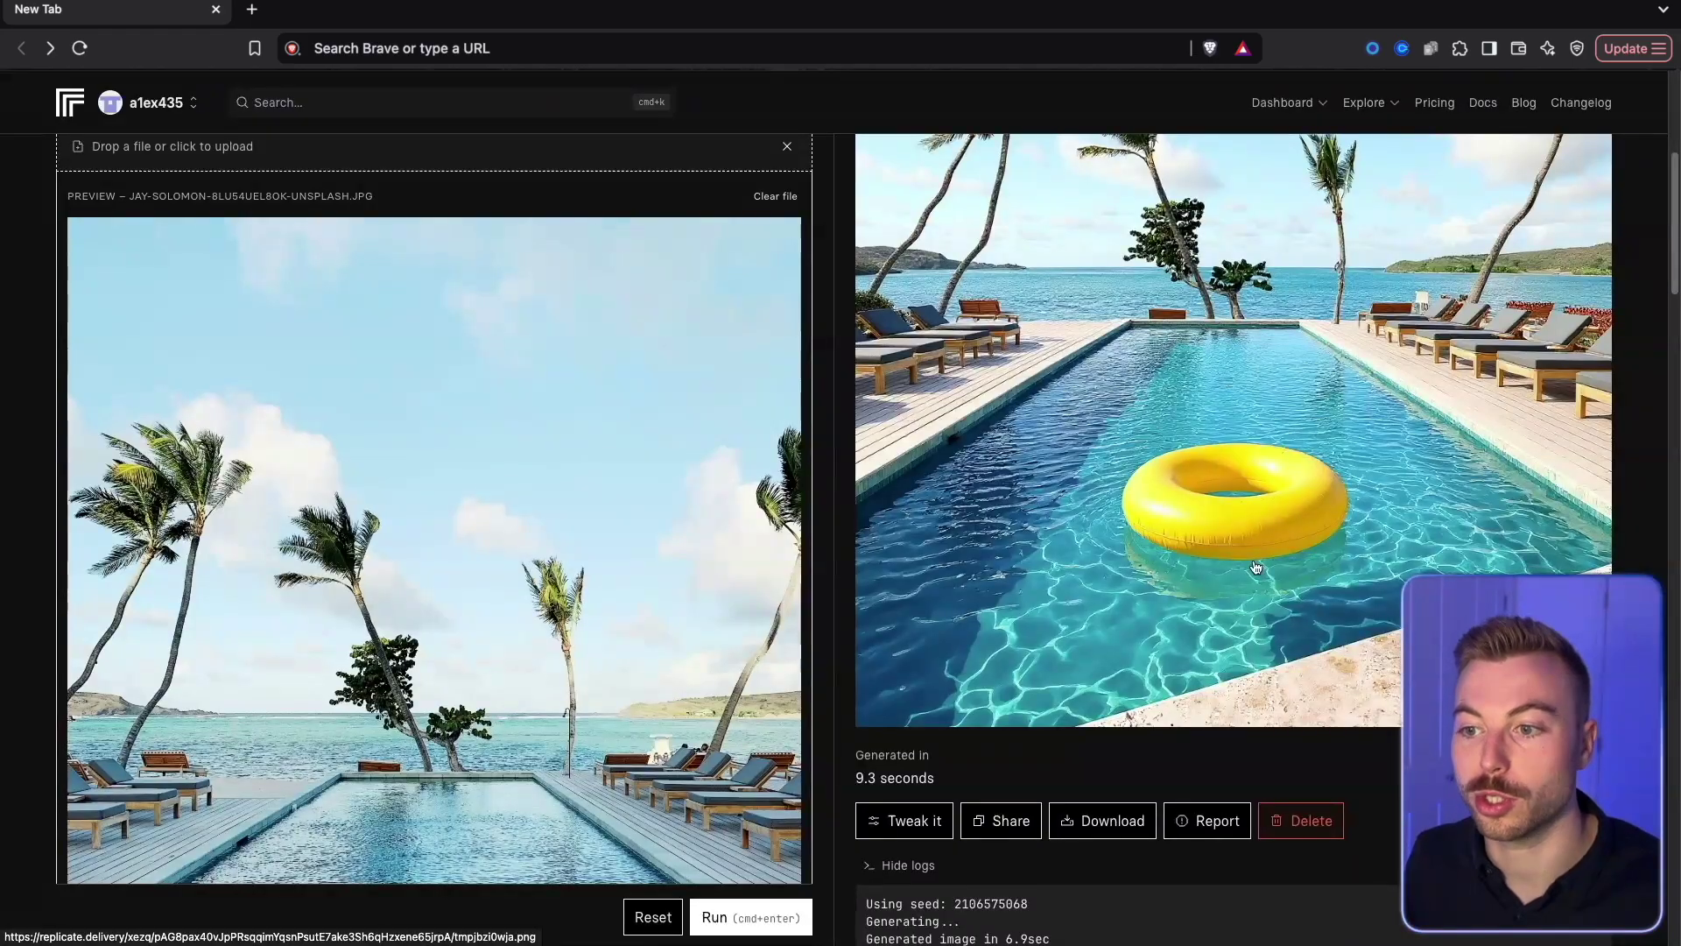
{"action": "scroll", "coordinate": [1256, 568], "scroll_direction": "up", "scroll_amount": 10}
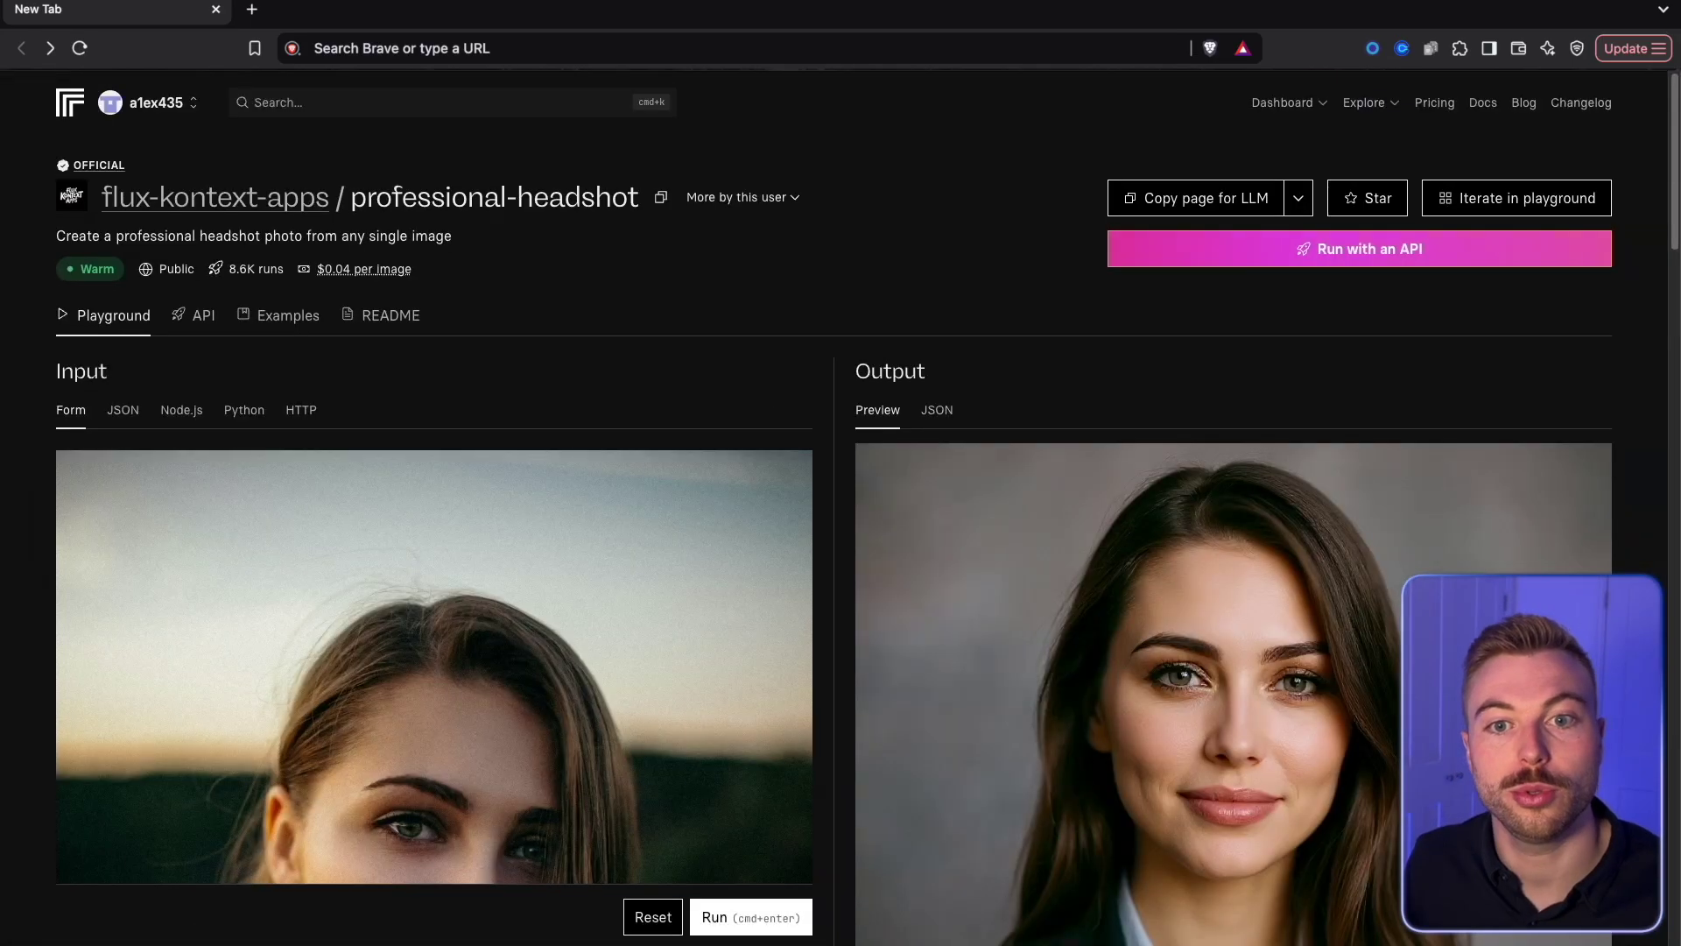
Step: Check the background options and run professional-headshot, getting a blazer headshot against a blurred office in 7.3 seconds
{"action": "scroll", "coordinate": [920, 357], "scroll_direction": "down", "scroll_amount": 1}
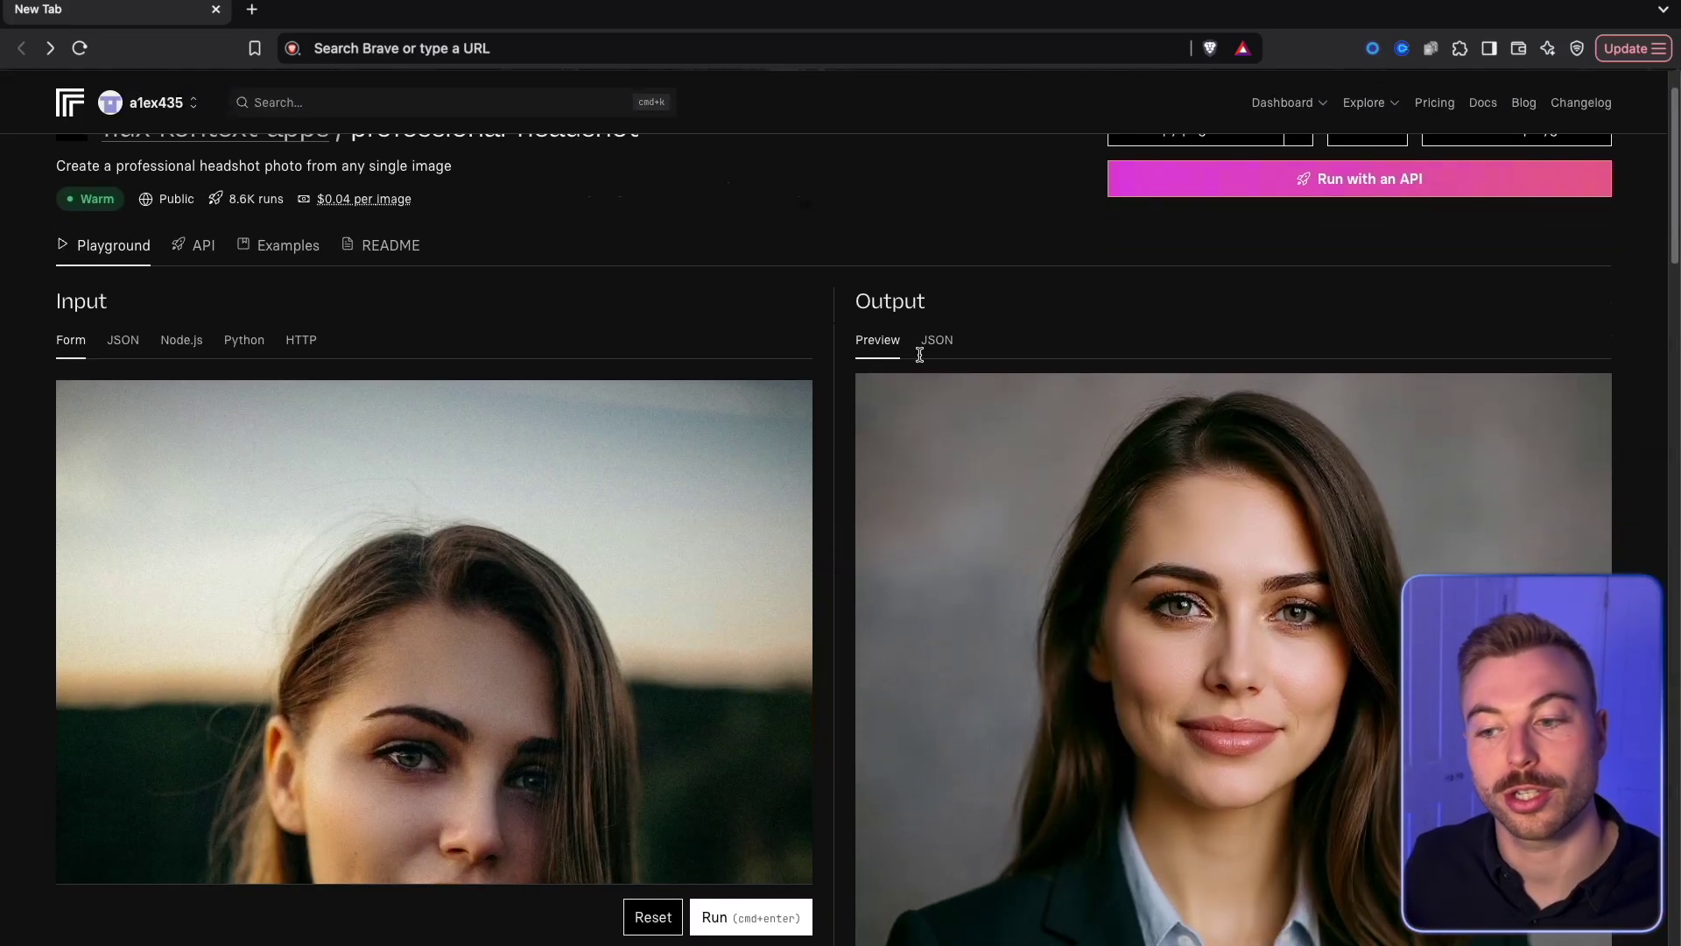
{"action": "scroll", "coordinate": [880, 337], "scroll_direction": "down", "scroll_amount": 4}
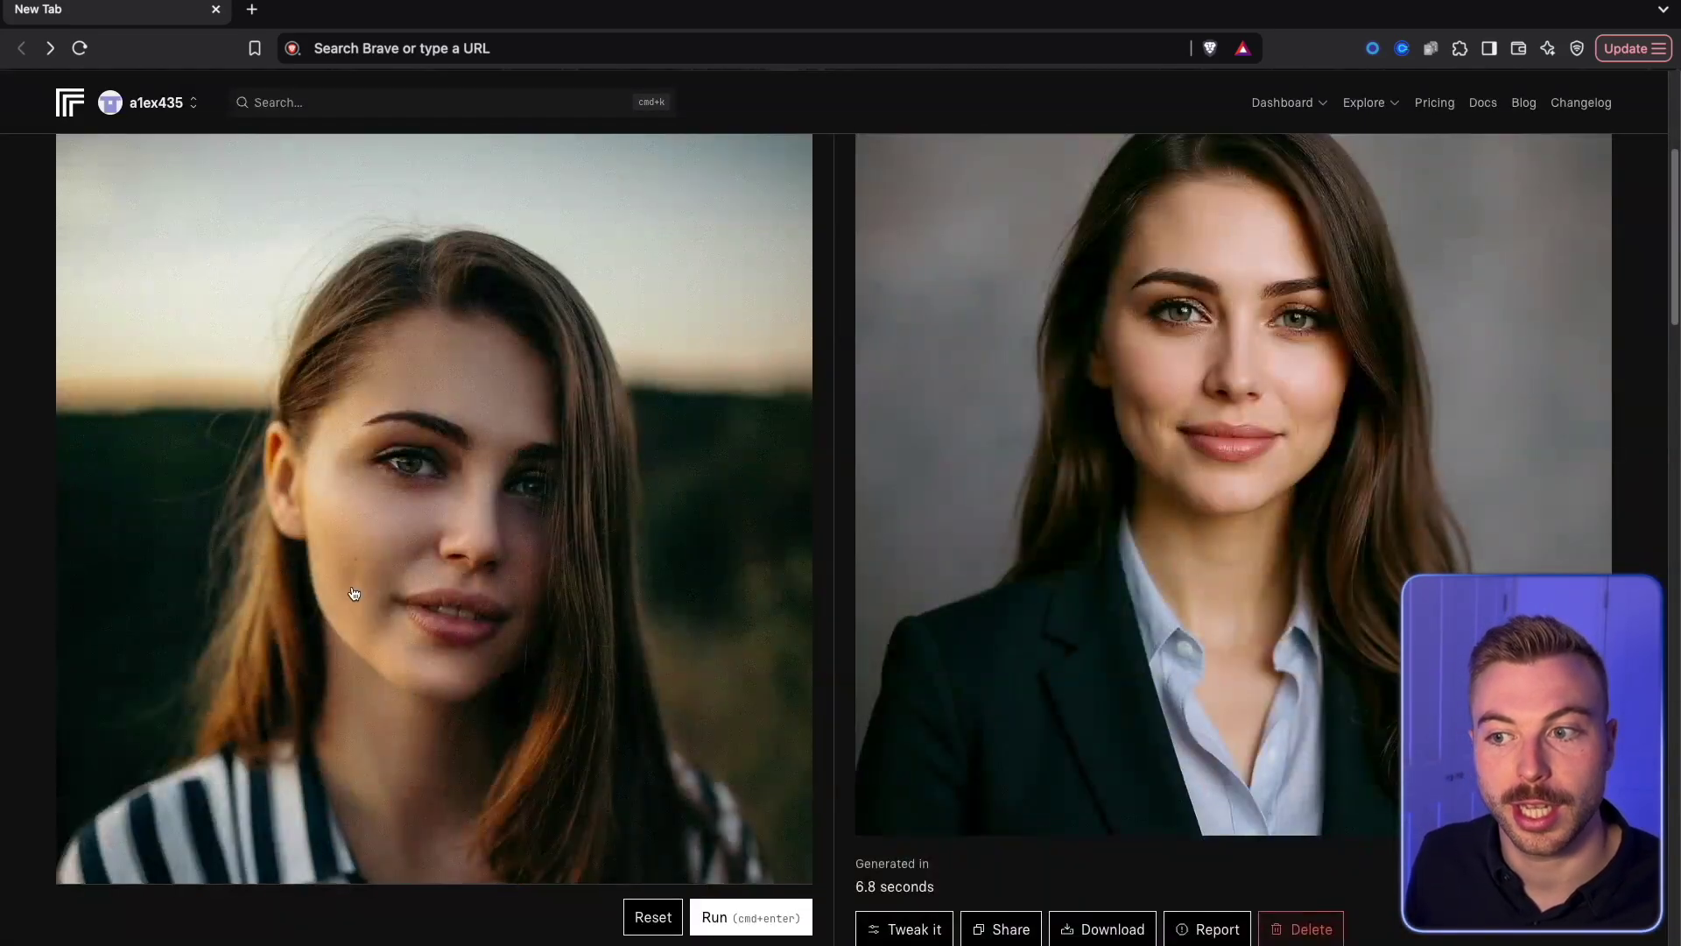
{"action": "scroll", "coordinate": [354, 591], "scroll_direction": "up", "scroll_amount": 1}
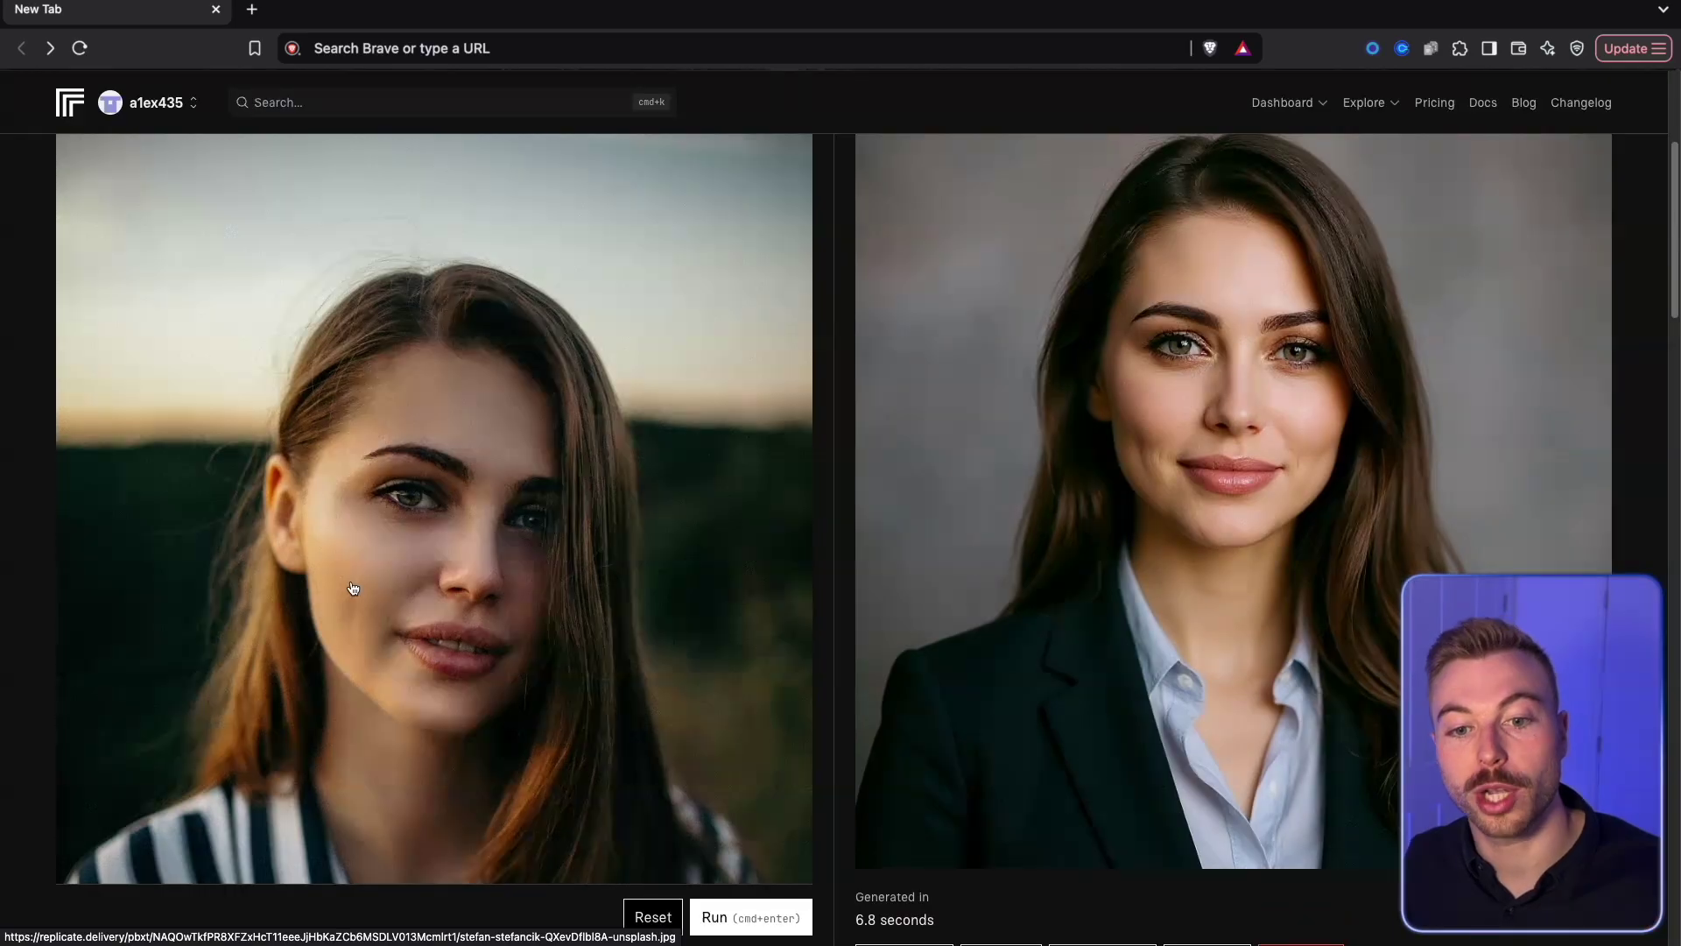
{"action": "scroll", "coordinate": [353, 588], "scroll_direction": "down", "scroll_amount": 1}
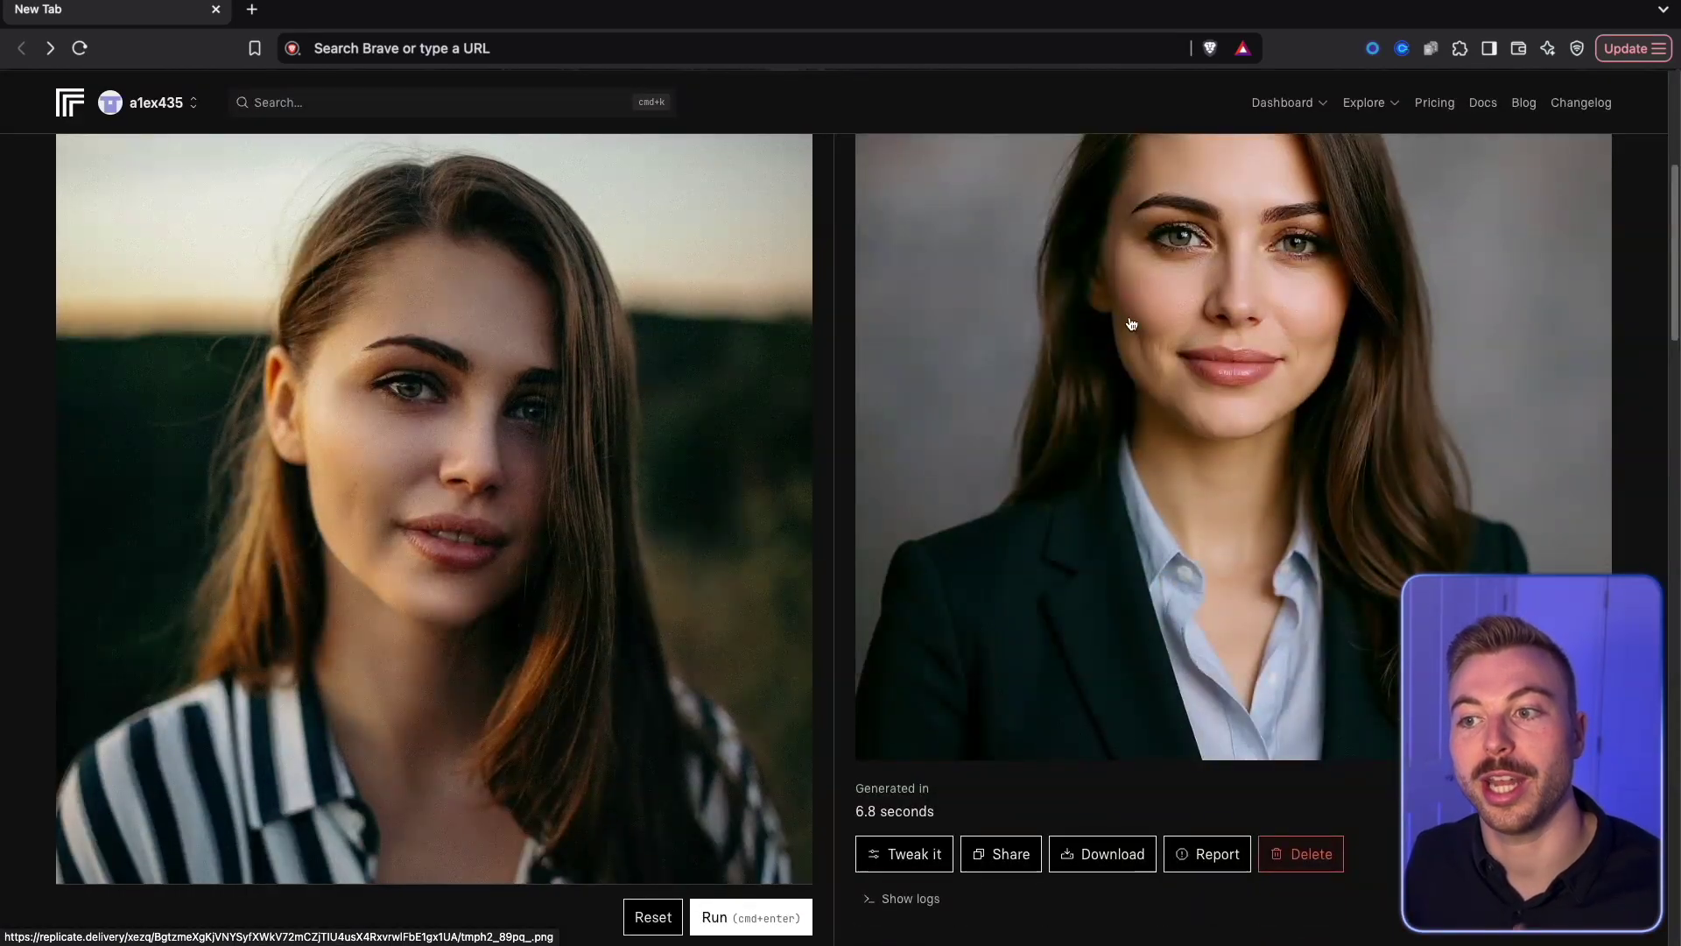
{"action": "scroll", "coordinate": [640, 556], "scroll_direction": "down", "scroll_amount": 8}
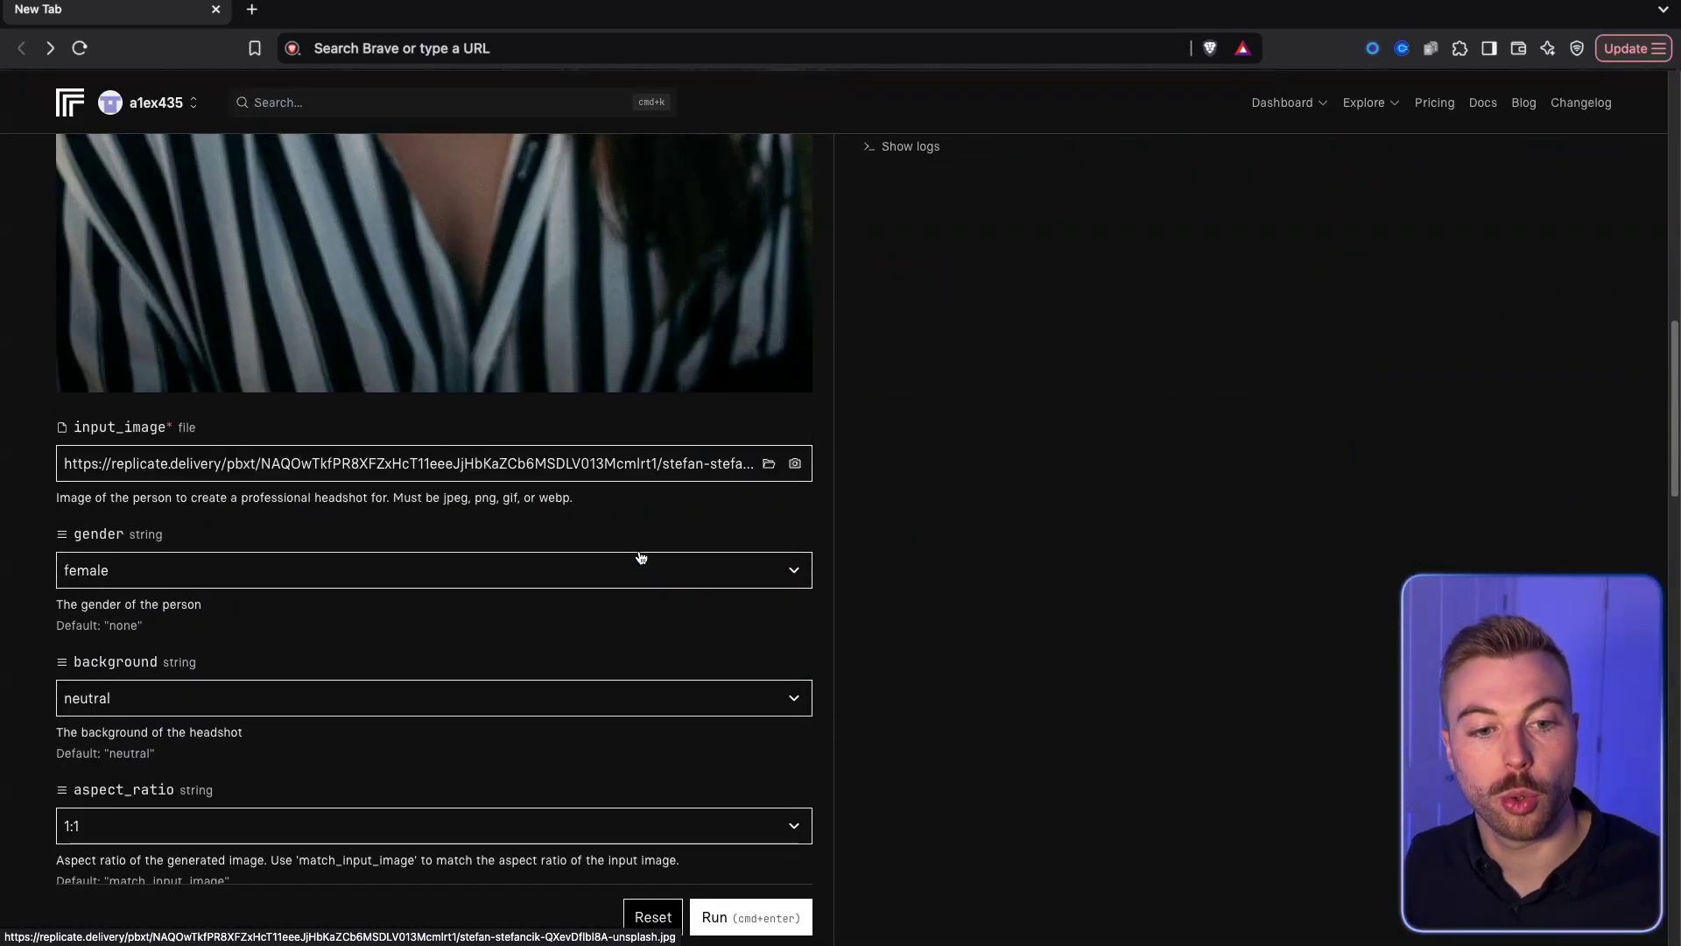
{"action": "scroll", "coordinate": [639, 556], "scroll_direction": "down", "scroll_amount": 1}
{"action": "left_click", "coordinate": [284, 669]}
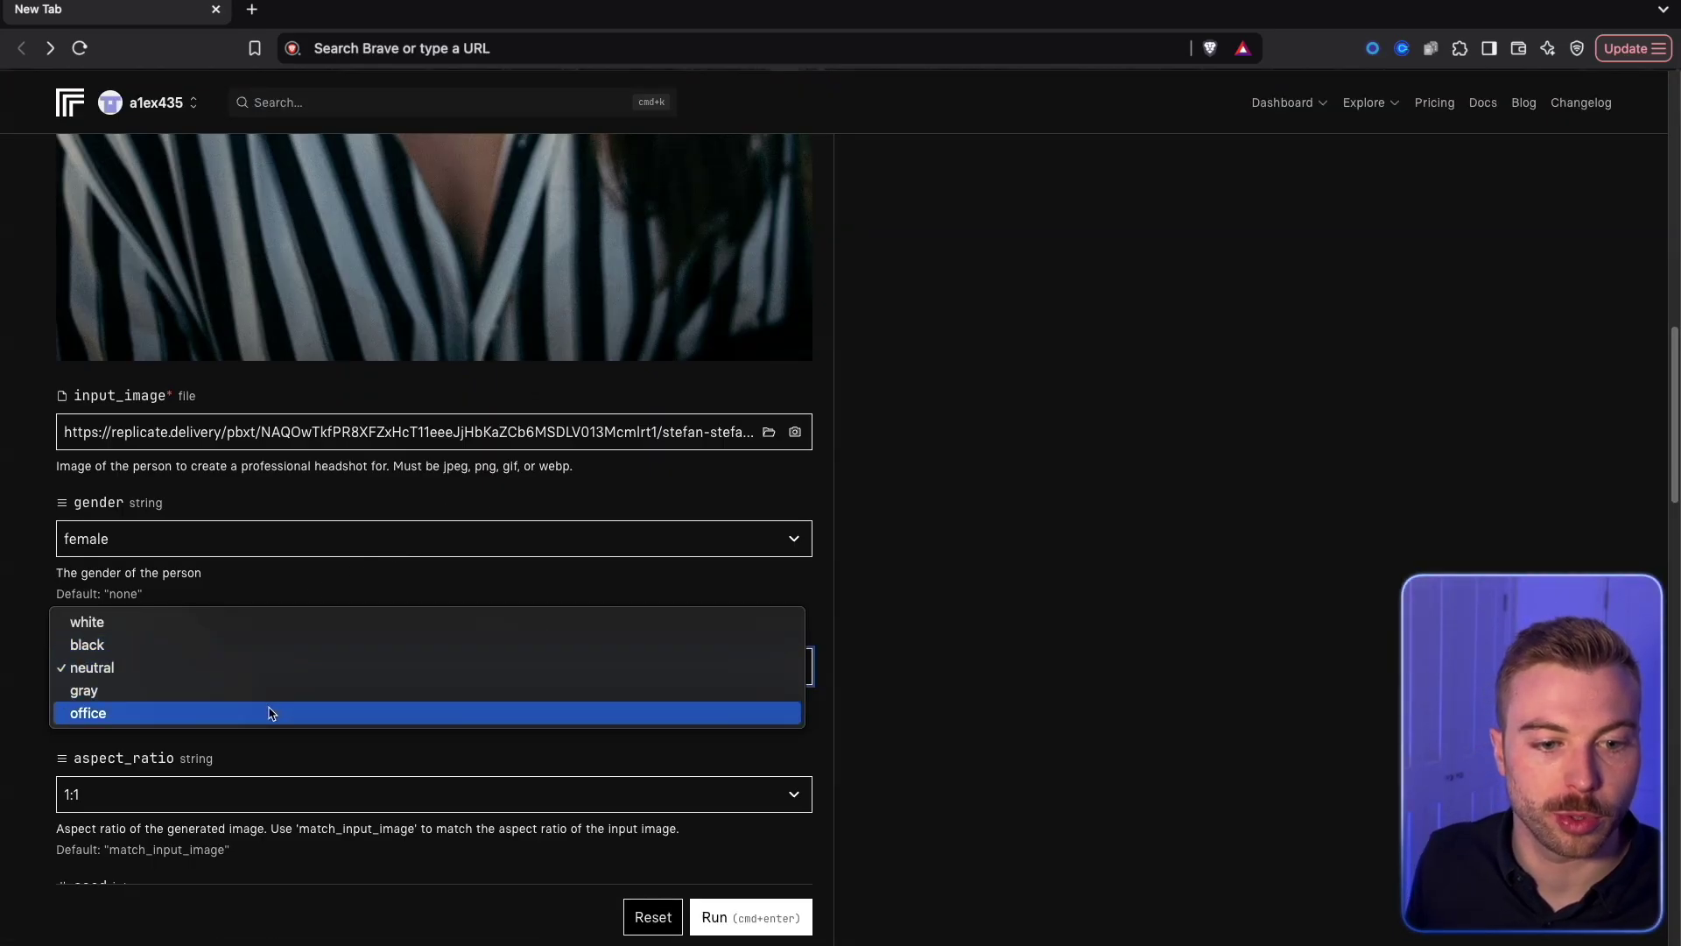
{"action": "key", "text": "Escape"}
{"action": "left_click", "coordinate": [783, 900]}
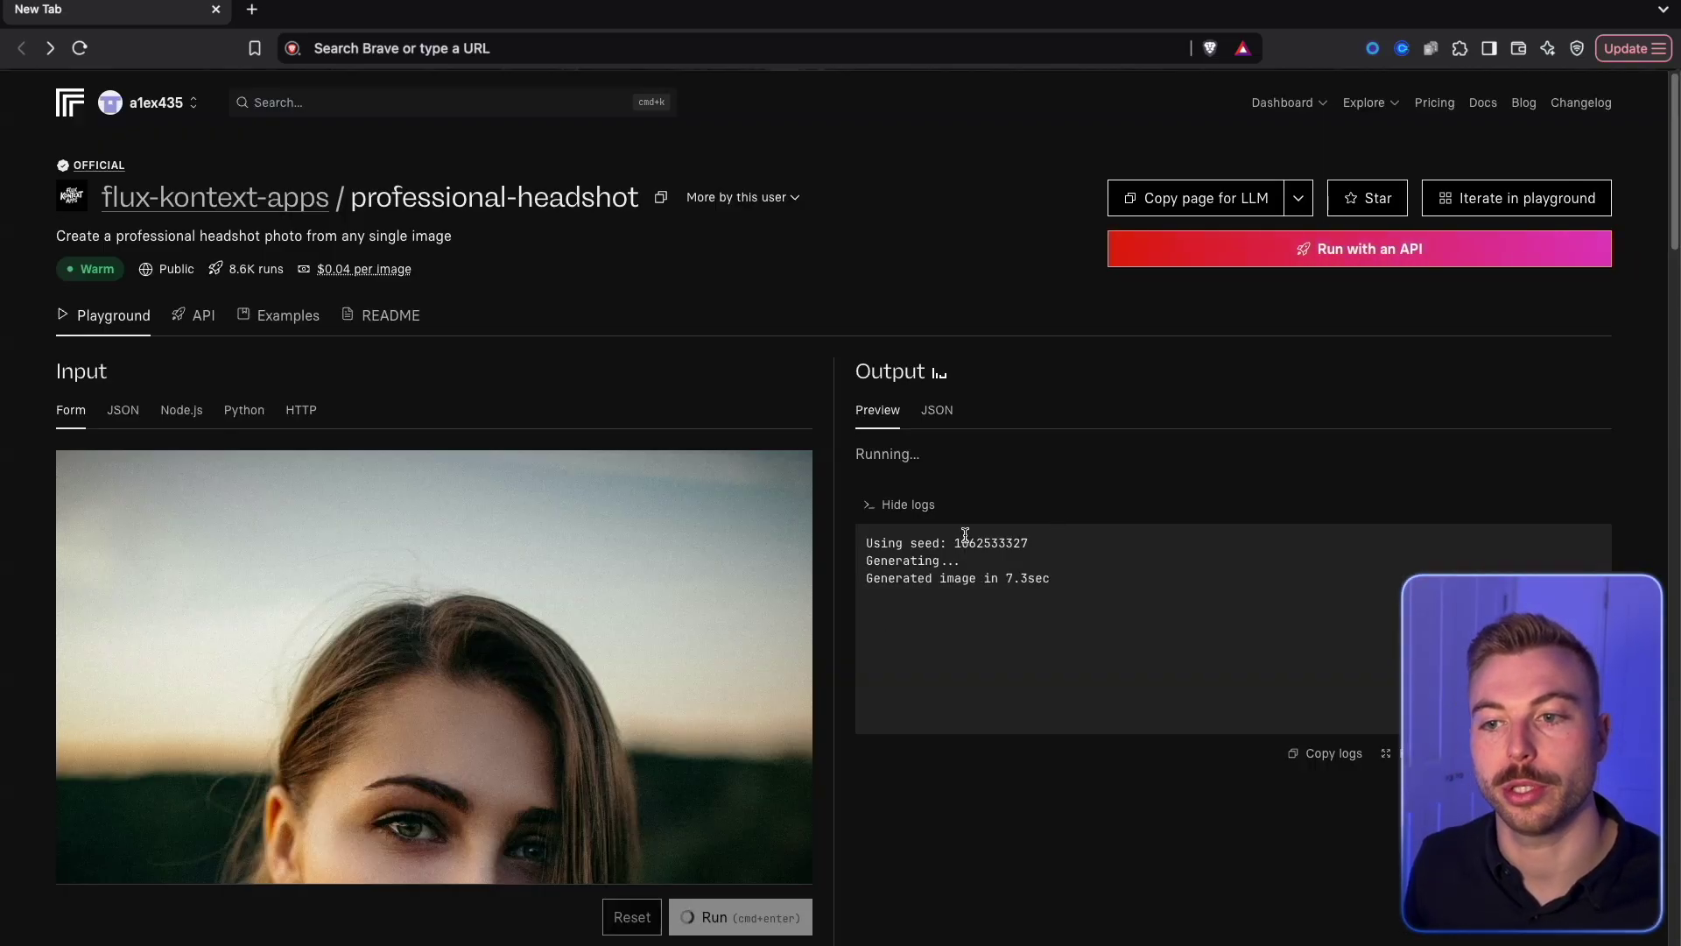
{"action": "scroll", "coordinate": [836, 278], "scroll_direction": "down", "scroll_amount": 3}
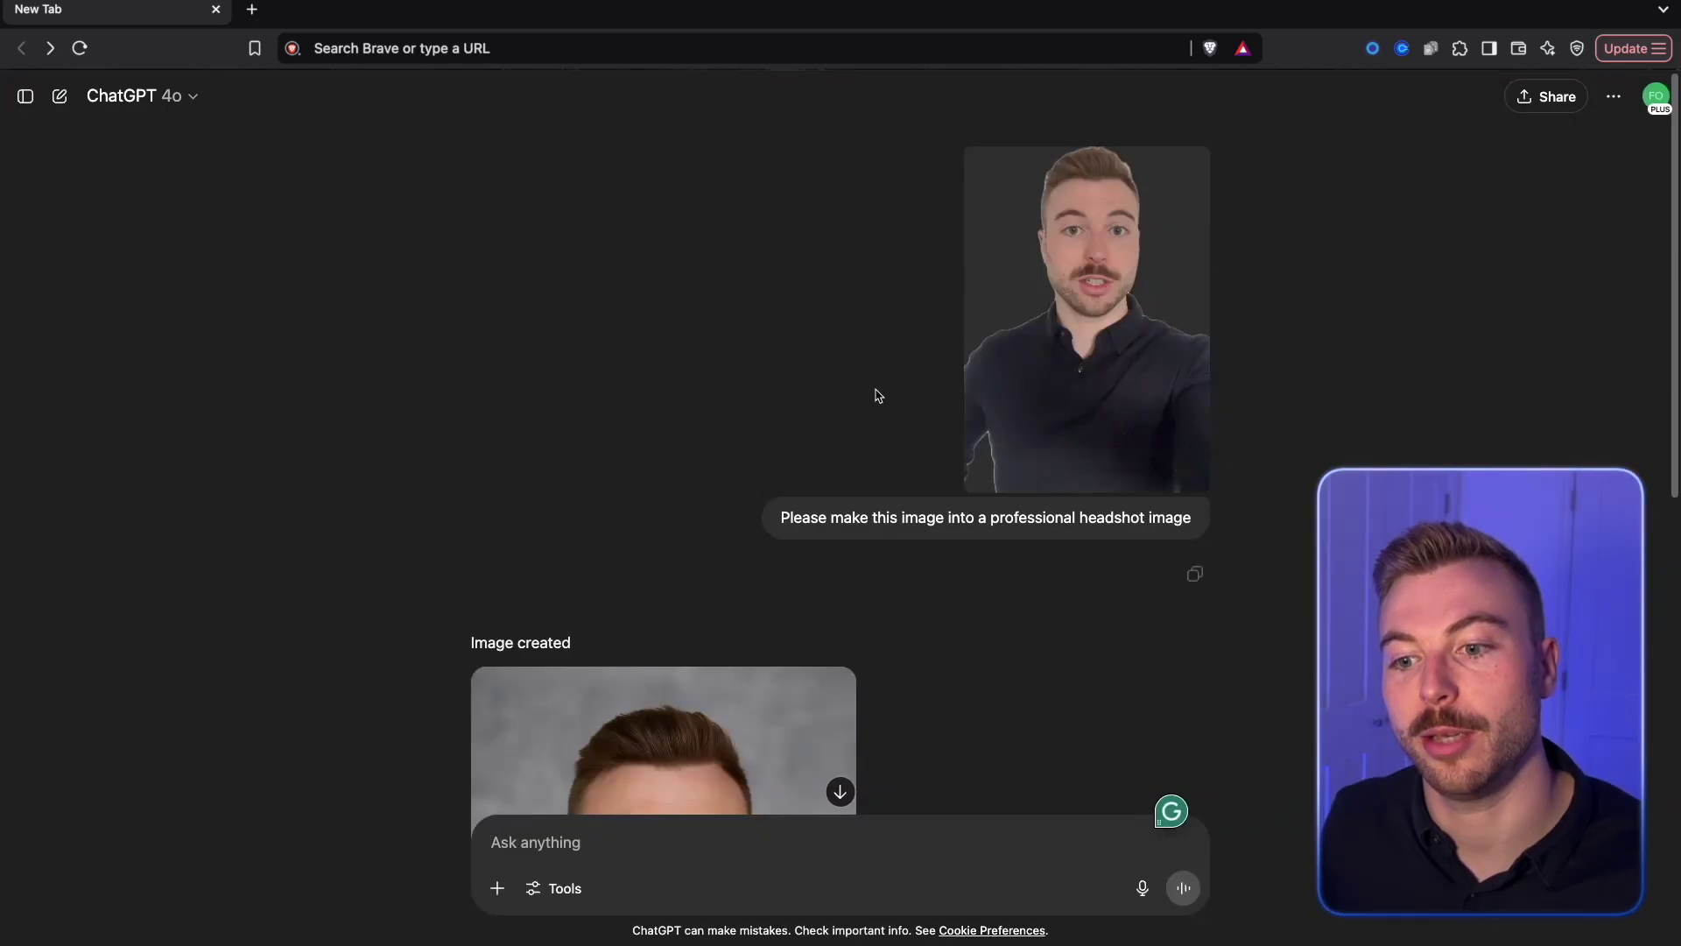
{"action": "scroll", "coordinate": [898, 627], "scroll_direction": "down", "scroll_amount": 2}
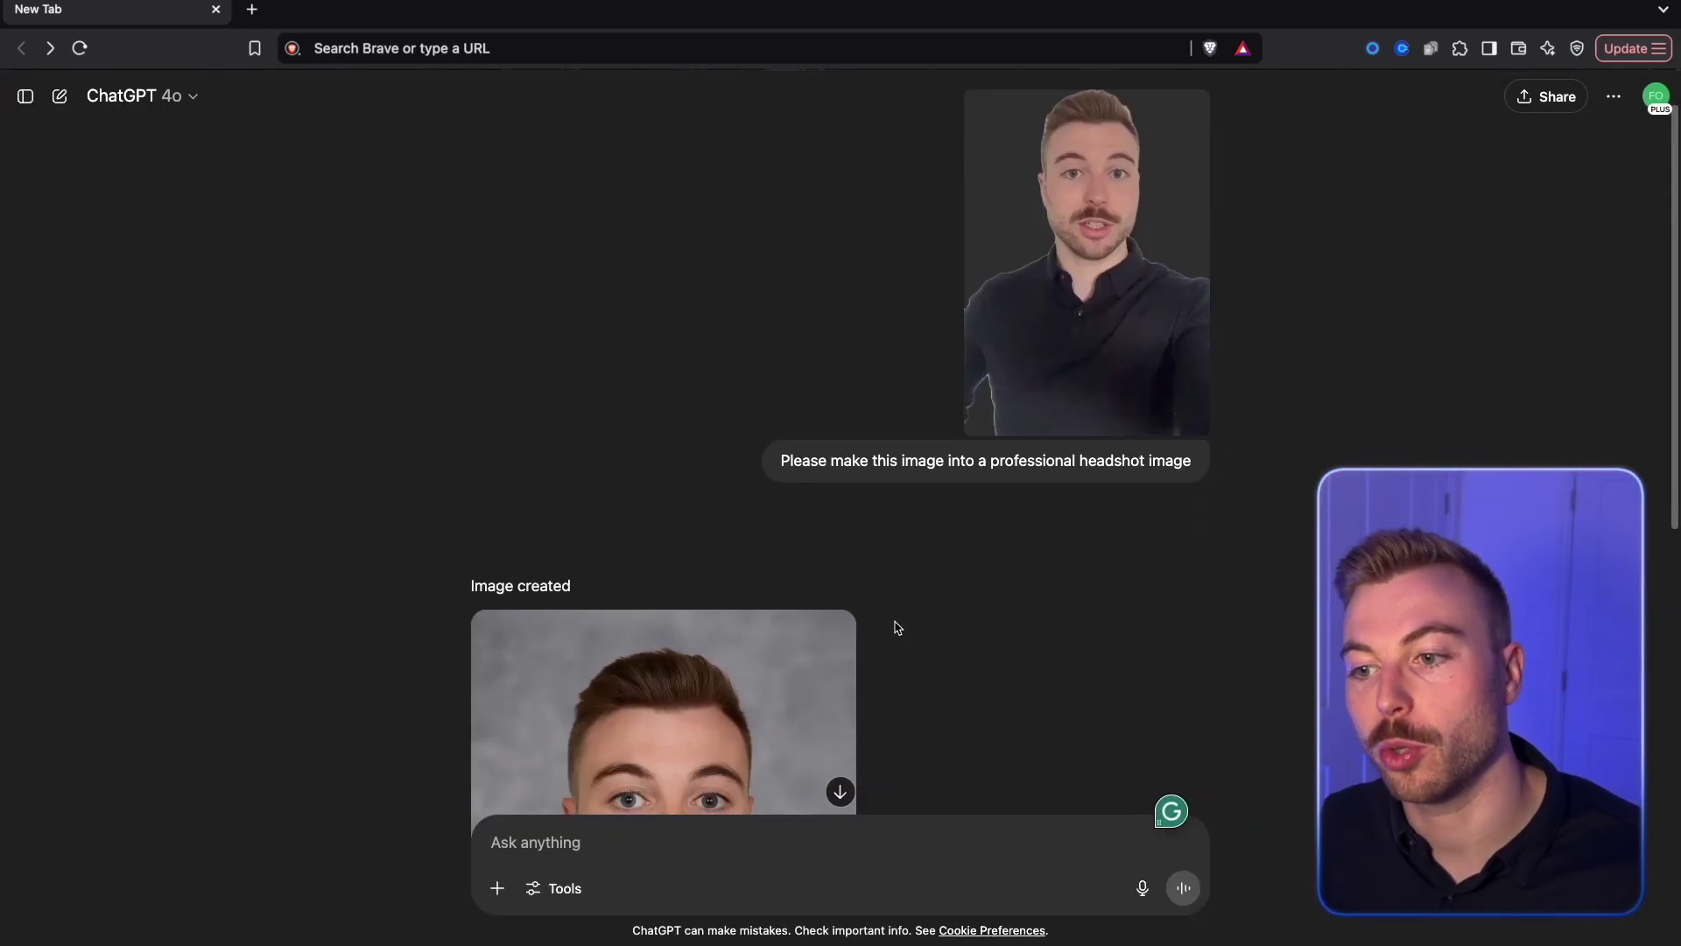
{"action": "scroll", "coordinate": [898, 627], "scroll_direction": "down", "scroll_amount": 5}
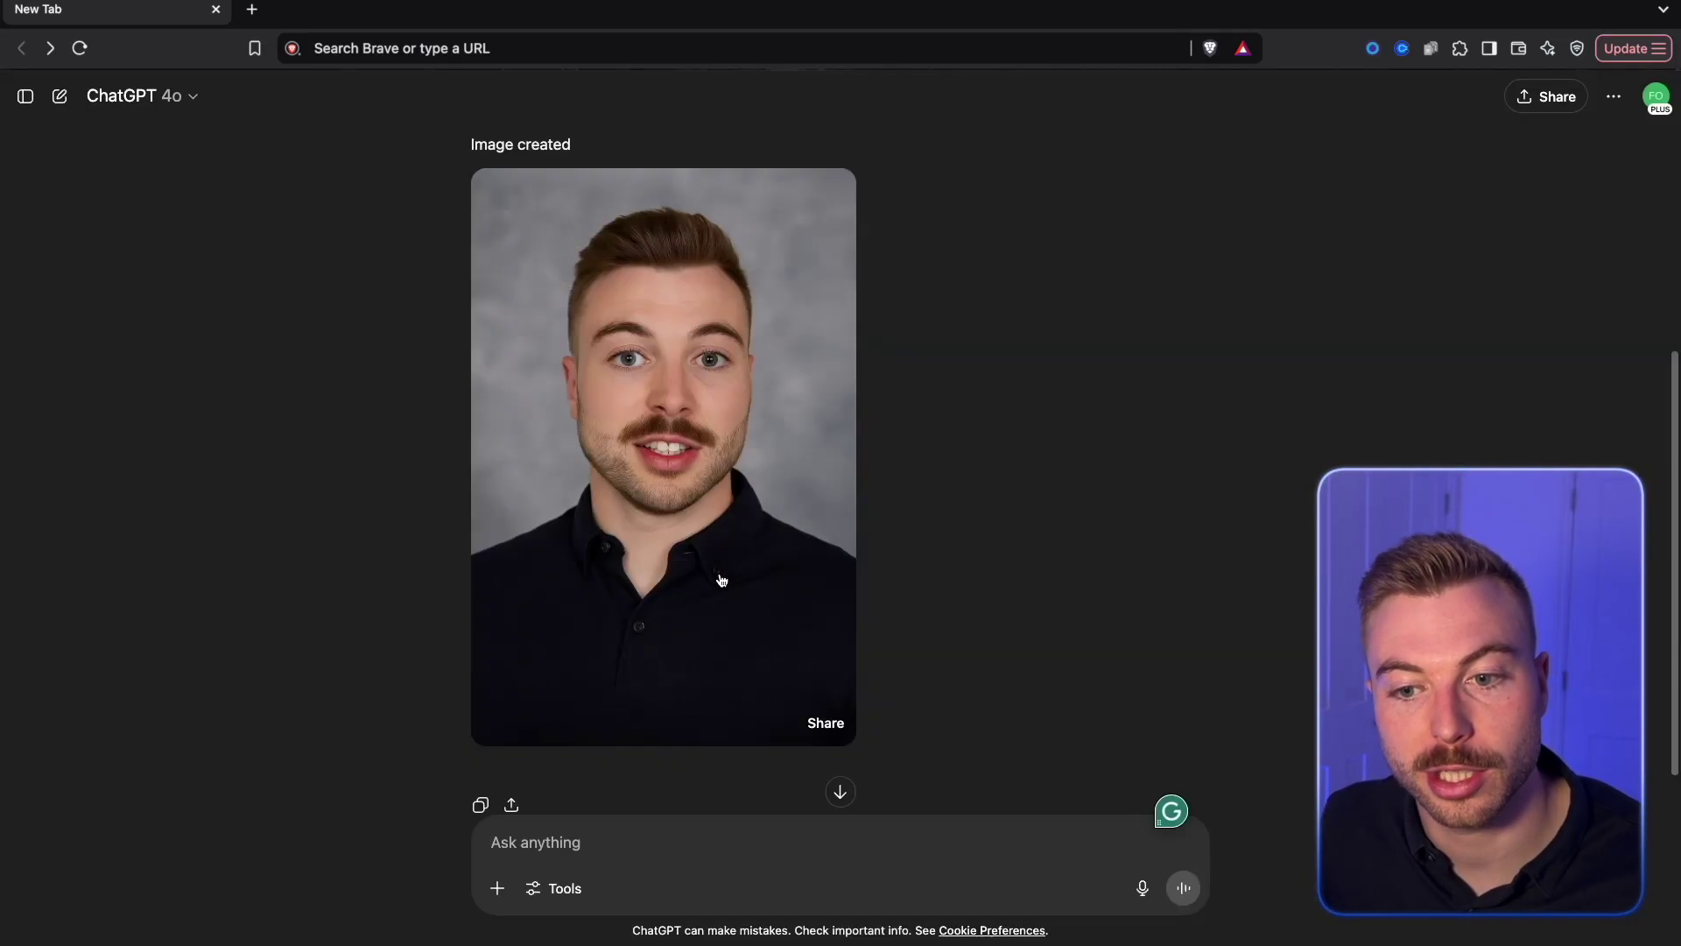
{"action": "scroll", "coordinate": [1168, 321], "scroll_direction": "up", "scroll_amount": 5}
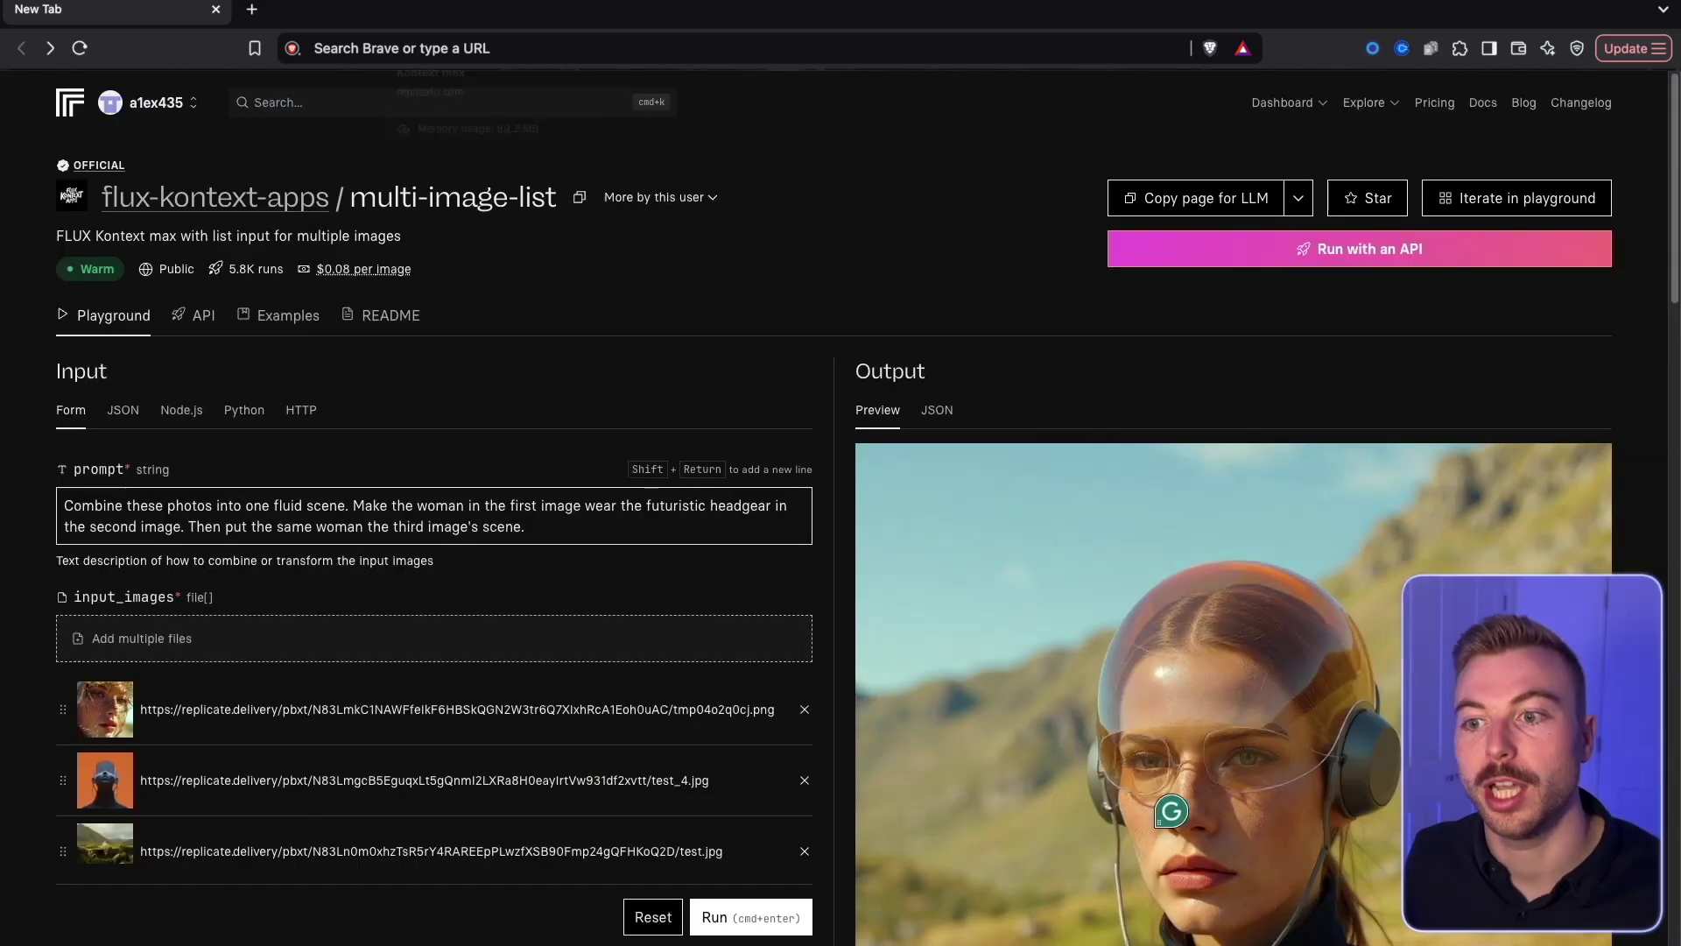
Step: Scroll through the multi-image Kontext page and face-to-many-kontext's cartoon wizard examples
{"action": "scroll", "coordinate": [751, 465], "scroll_direction": "down", "scroll_amount": 1}
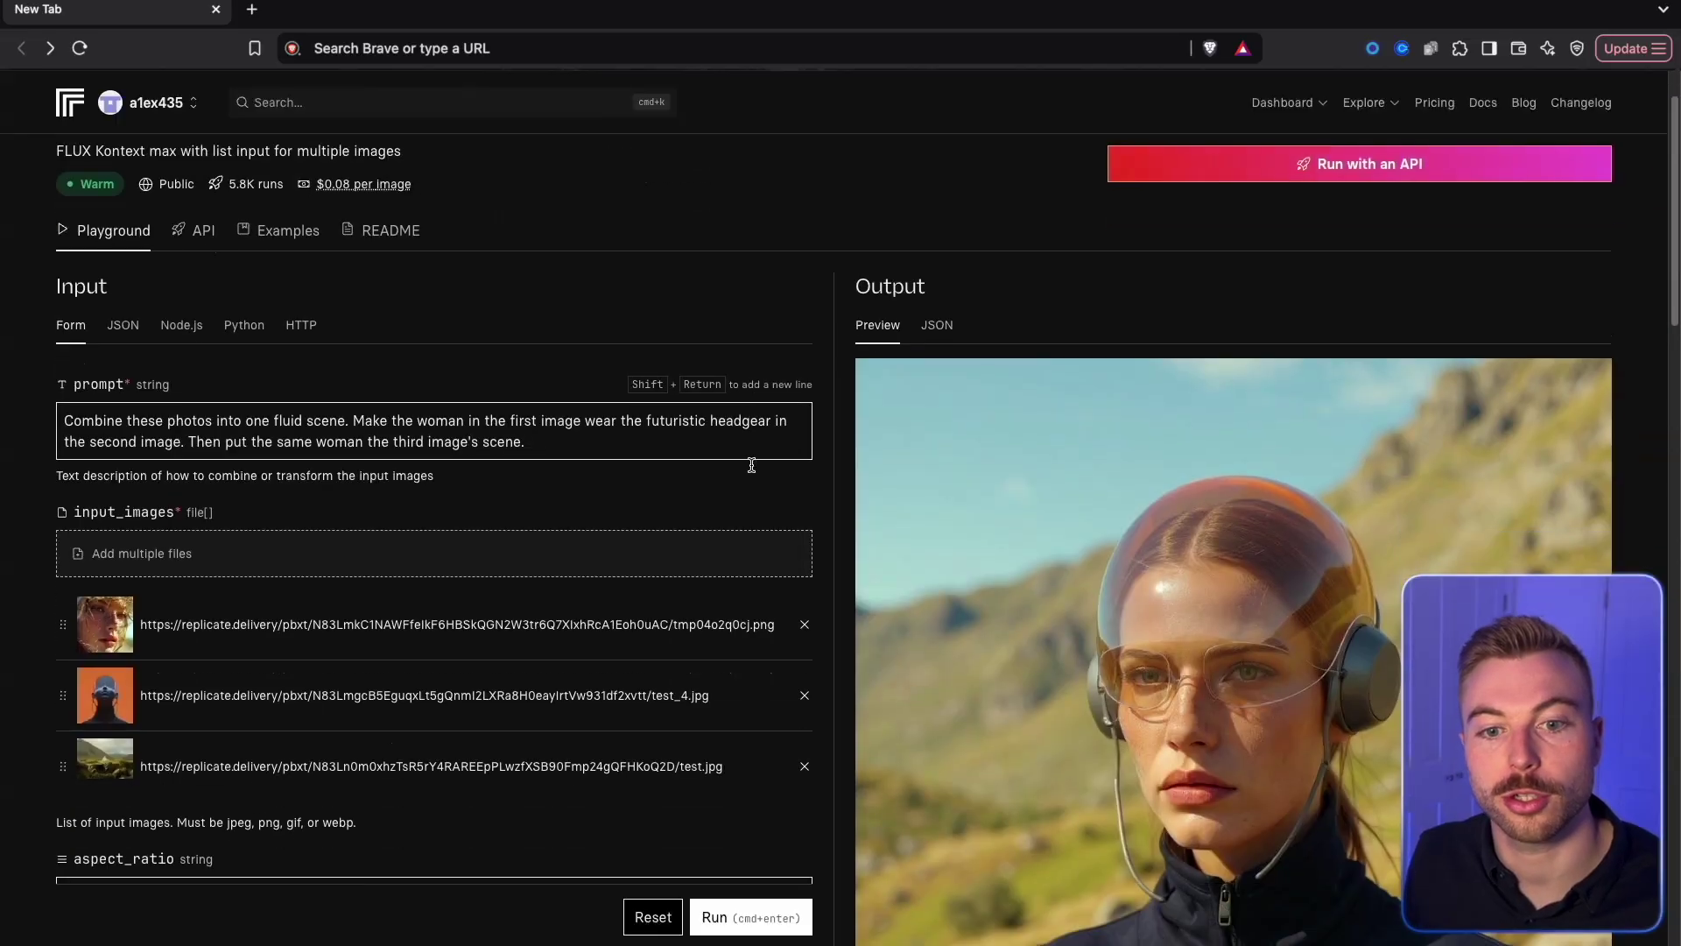
{"action": "scroll", "coordinate": [751, 470], "scroll_direction": "down", "scroll_amount": 1}
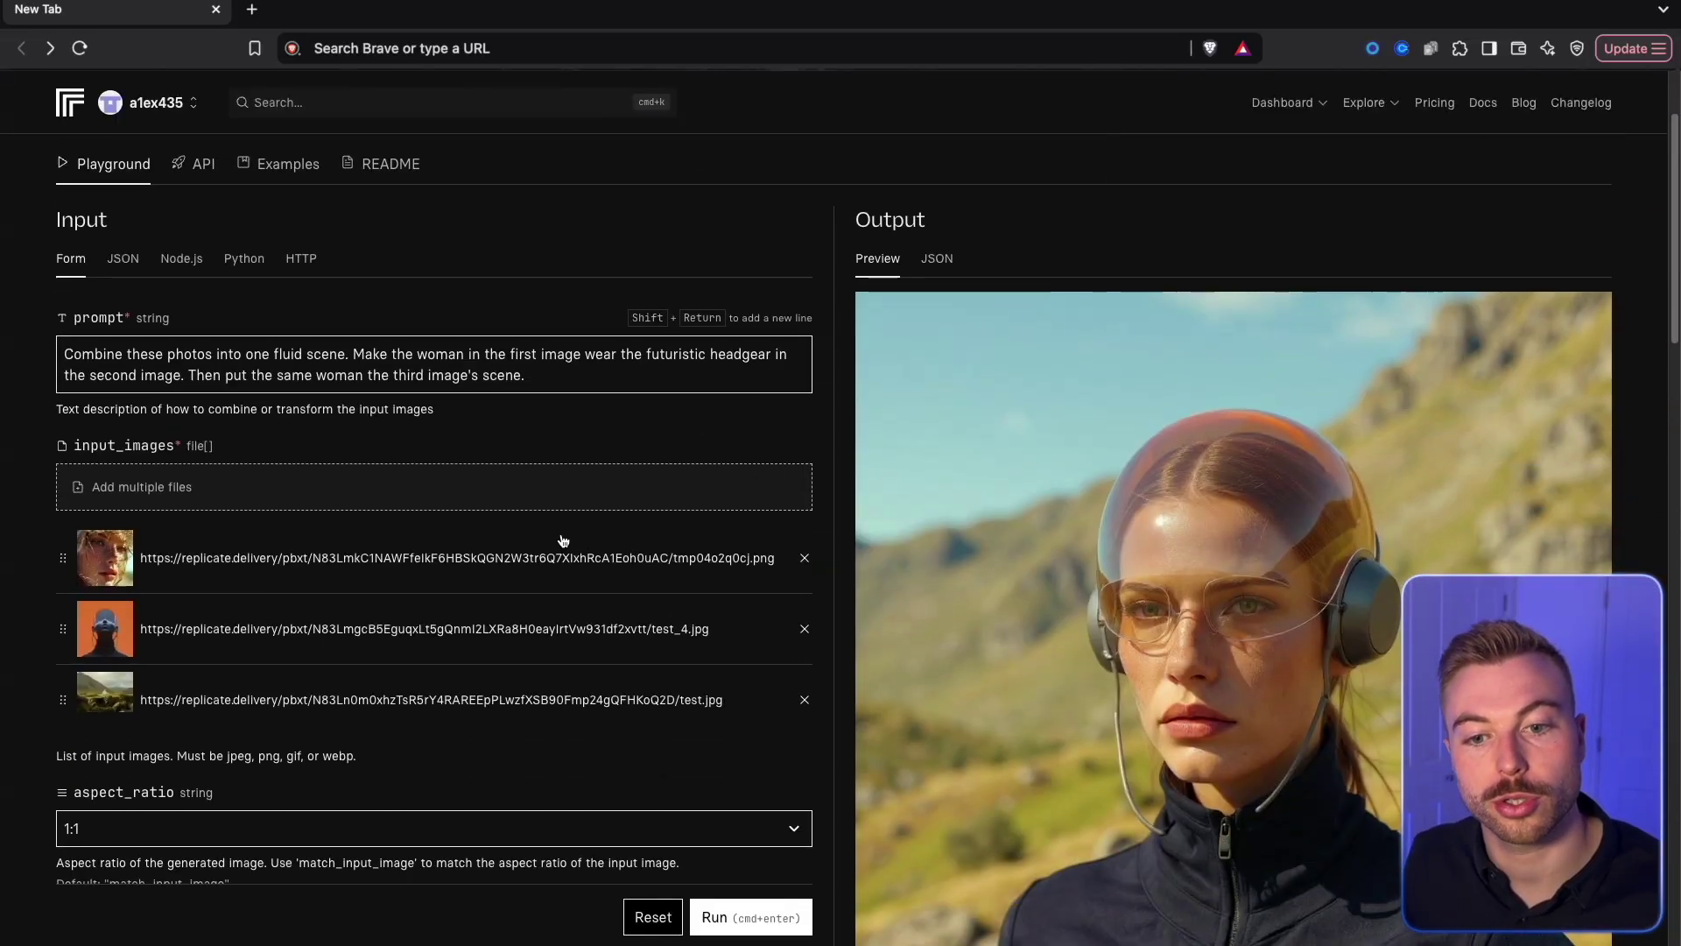
{"action": "scroll", "coordinate": [357, 701], "scroll_direction": "down", "scroll_amount": 2}
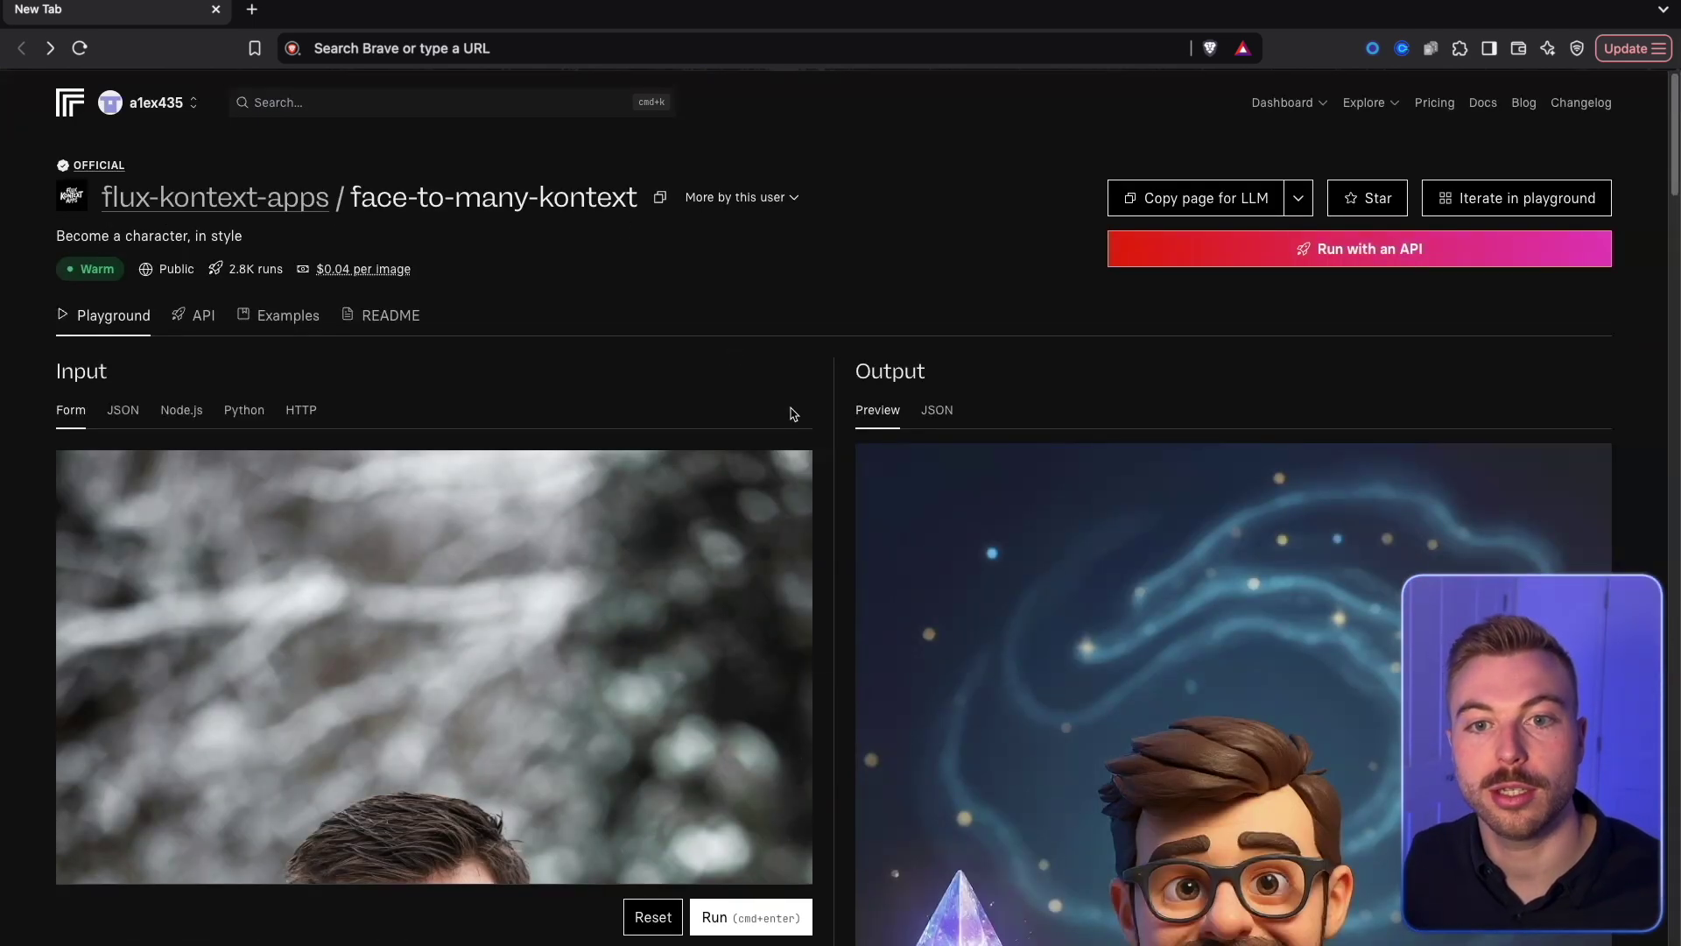
{"action": "scroll", "coordinate": [791, 411], "scroll_direction": "down", "scroll_amount": 5}
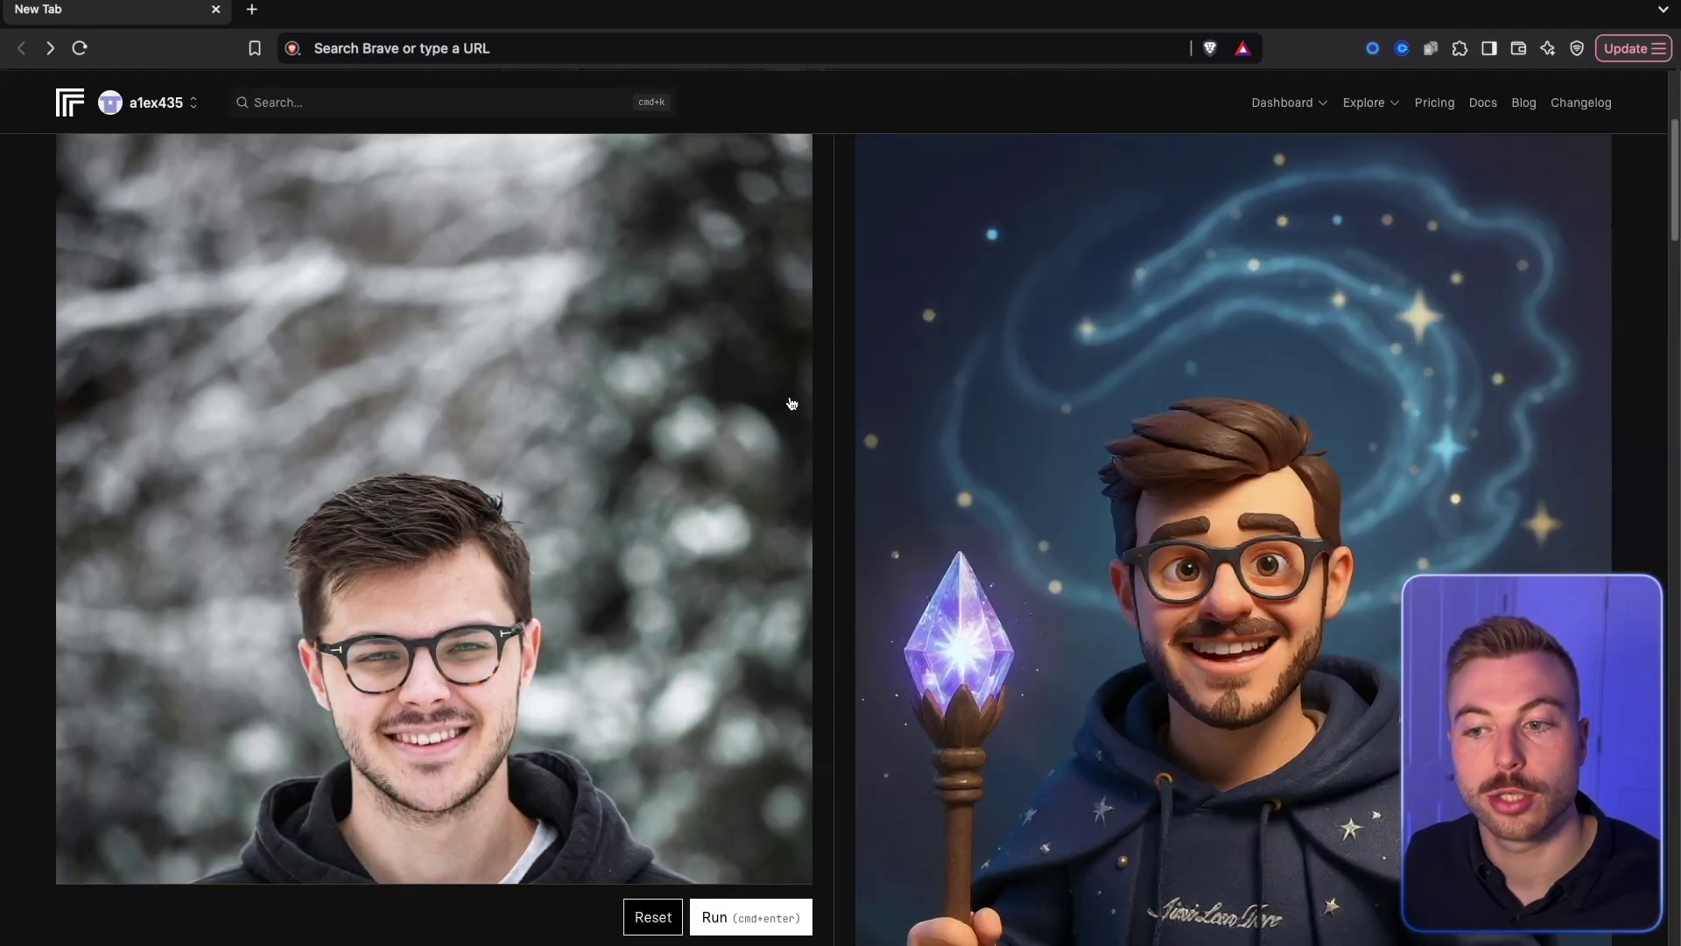
{"action": "scroll", "coordinate": [791, 403], "scroll_direction": "down", "scroll_amount": 1}
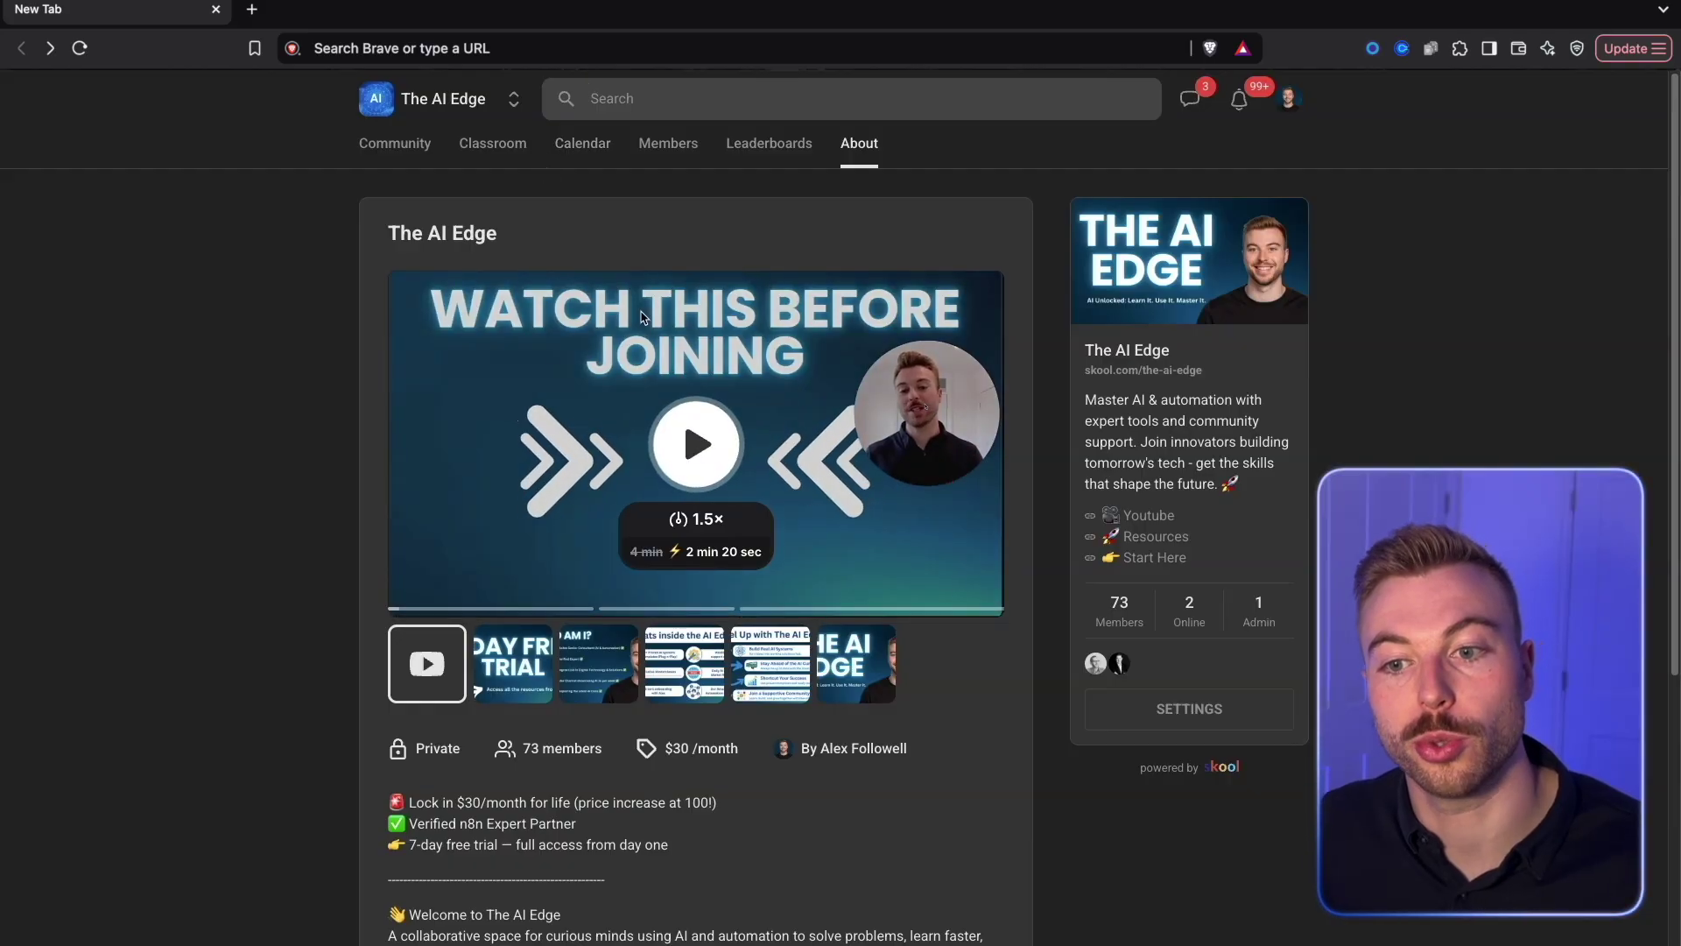
Step: From the 7 Day Free Trial post, open the AI Image Generation course in the Classroom
{"action": "left_click", "coordinate": [550, 682]}
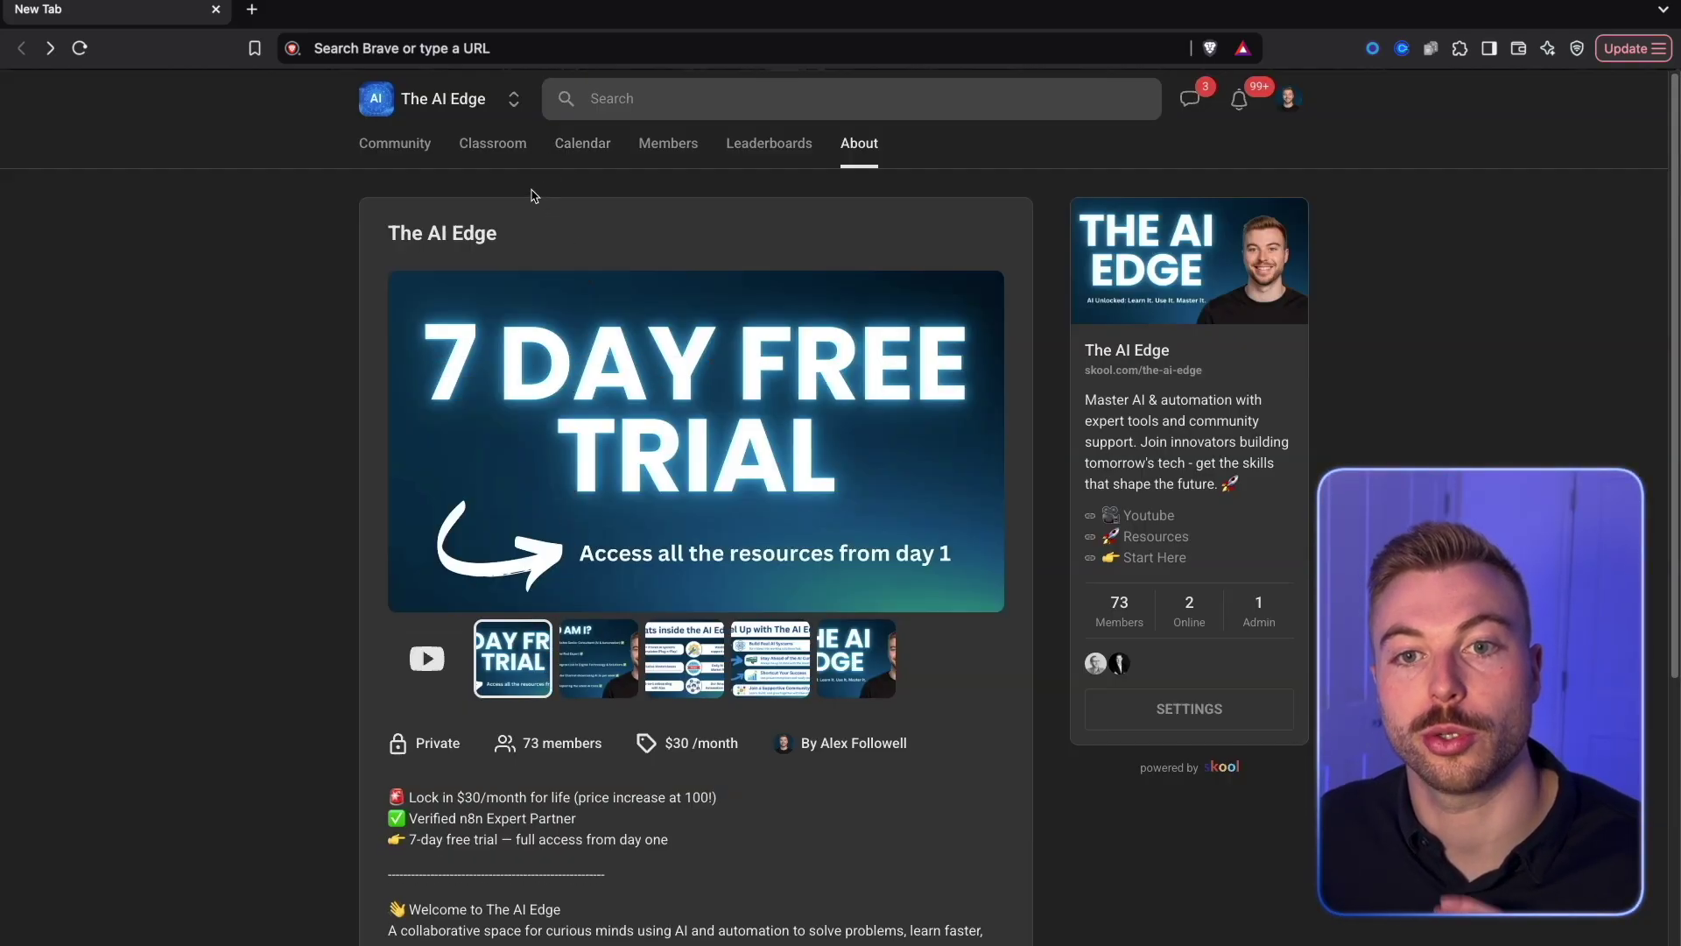
{"action": "left_click", "coordinate": [481, 145]}
{"action": "scroll", "coordinate": [1115, 499], "scroll_direction": "down", "scroll_amount": 3}
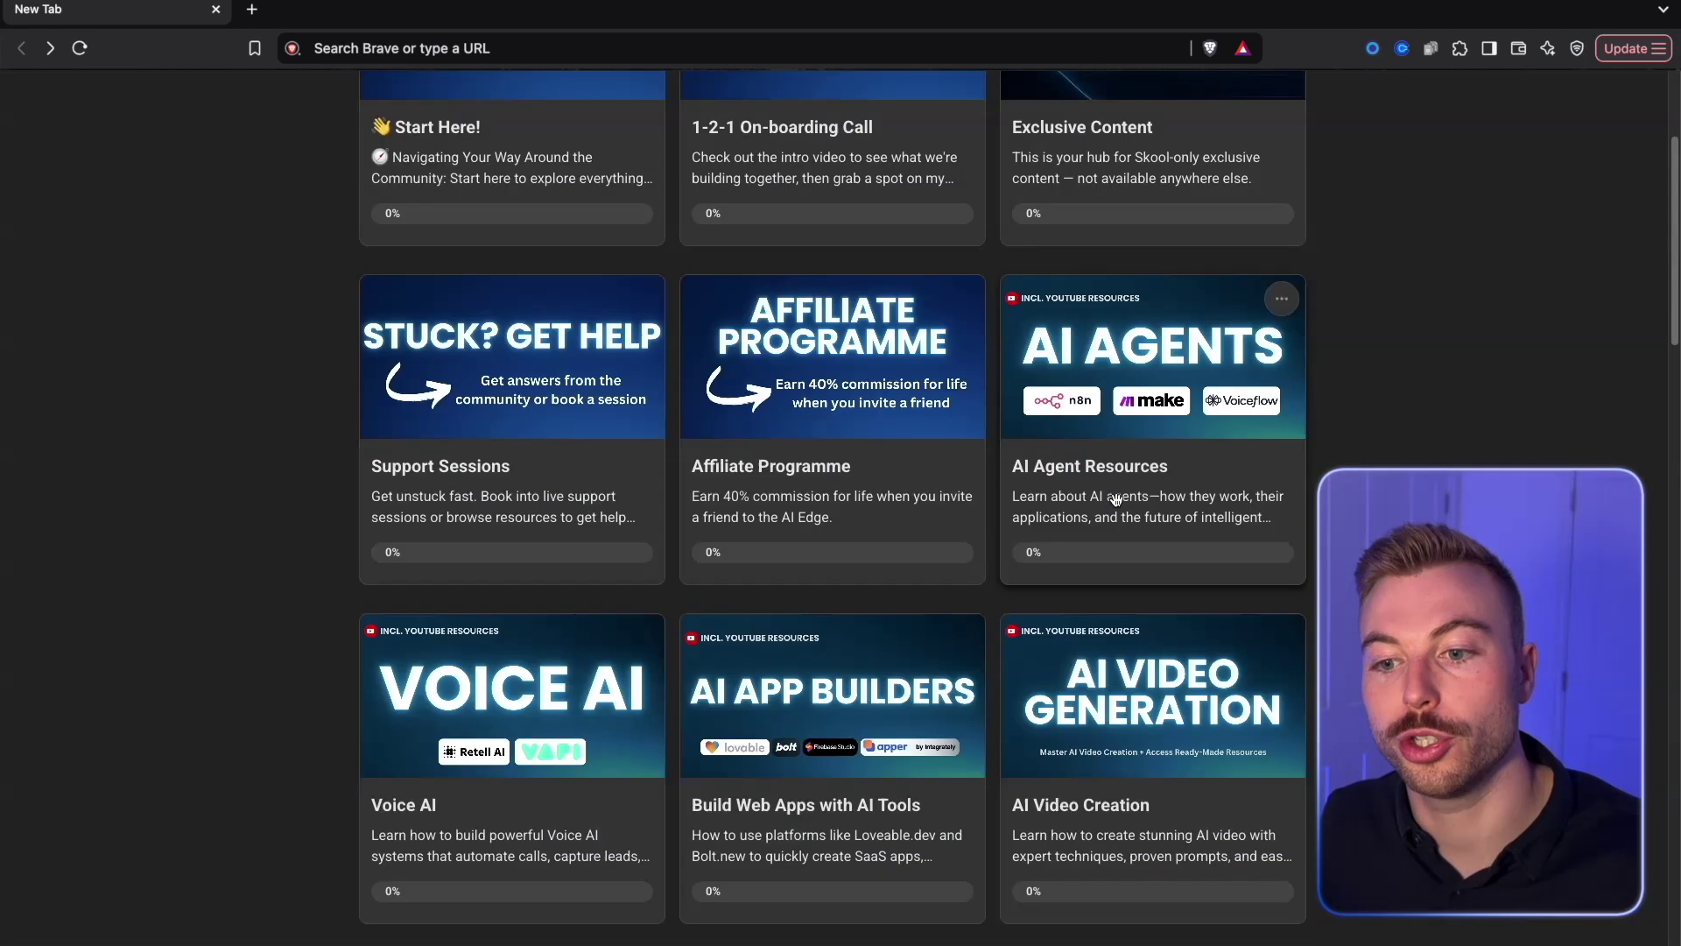
{"action": "scroll", "coordinate": [1116, 495], "scroll_direction": "down", "scroll_amount": 5}
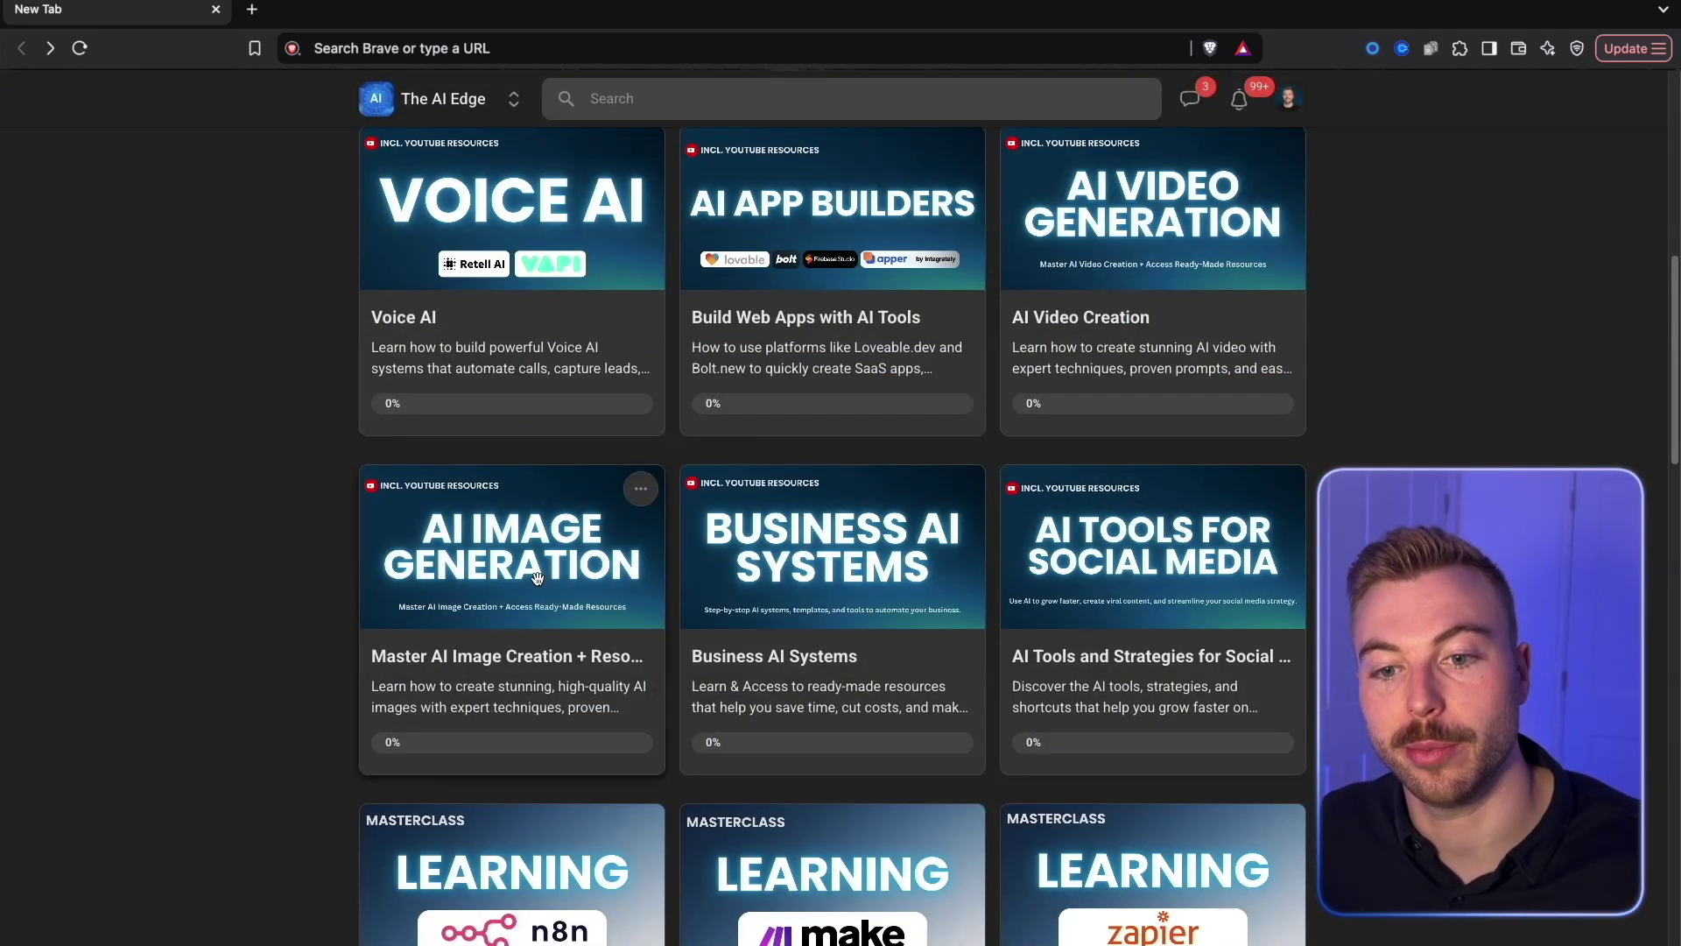
{"action": "left_click", "coordinate": [537, 578]}
{"action": "scroll", "coordinate": [868, 755], "scroll_direction": "down", "scroll_amount": 5}
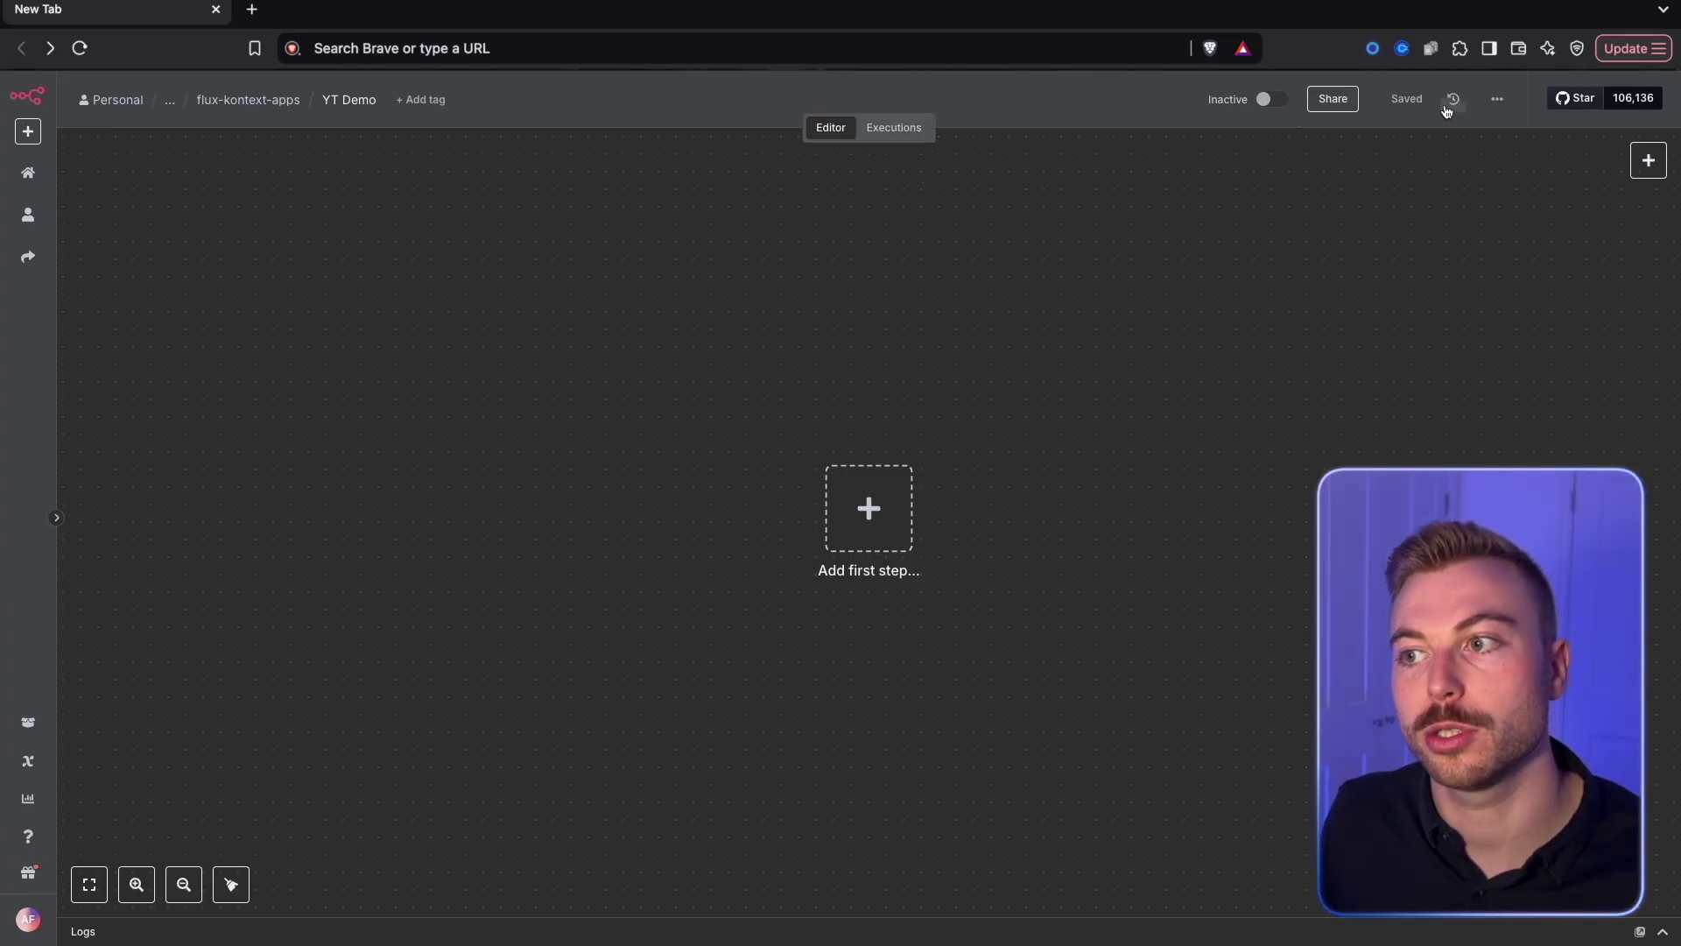
Step: Import the face-to-many-kontext workflow JSON file into the YT Demo workflow
{"action": "left_click", "coordinate": [1497, 98]}
{"action": "left_click", "coordinate": [1478, 247]}
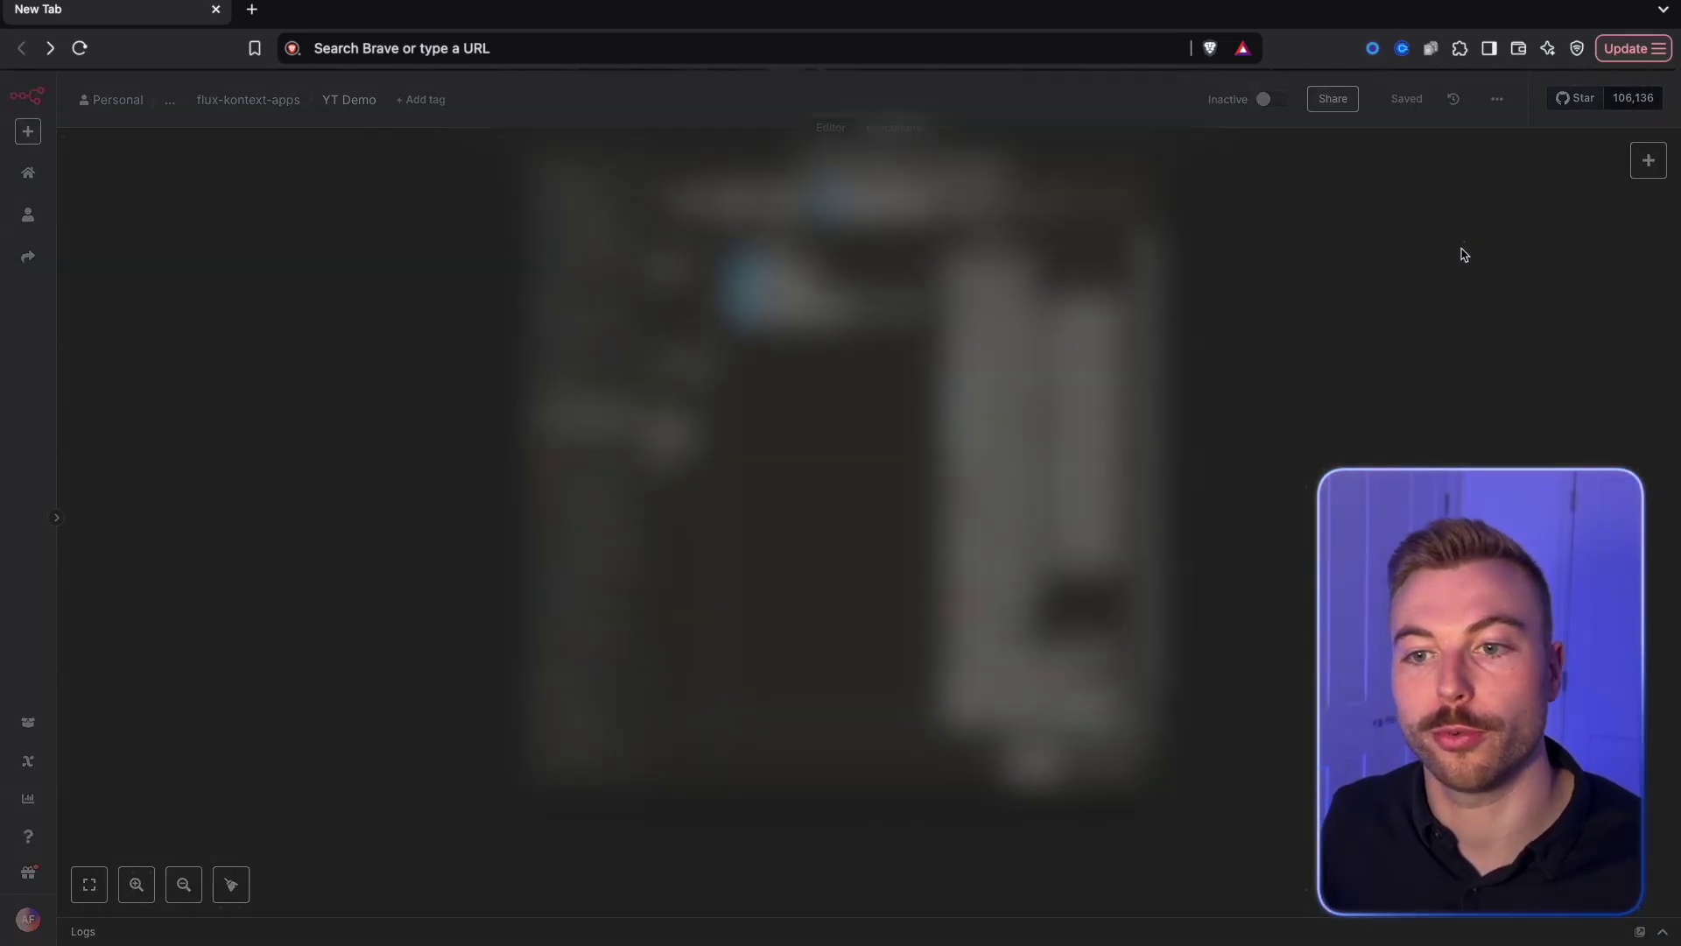
{"action": "left_click", "coordinate": [832, 263]}
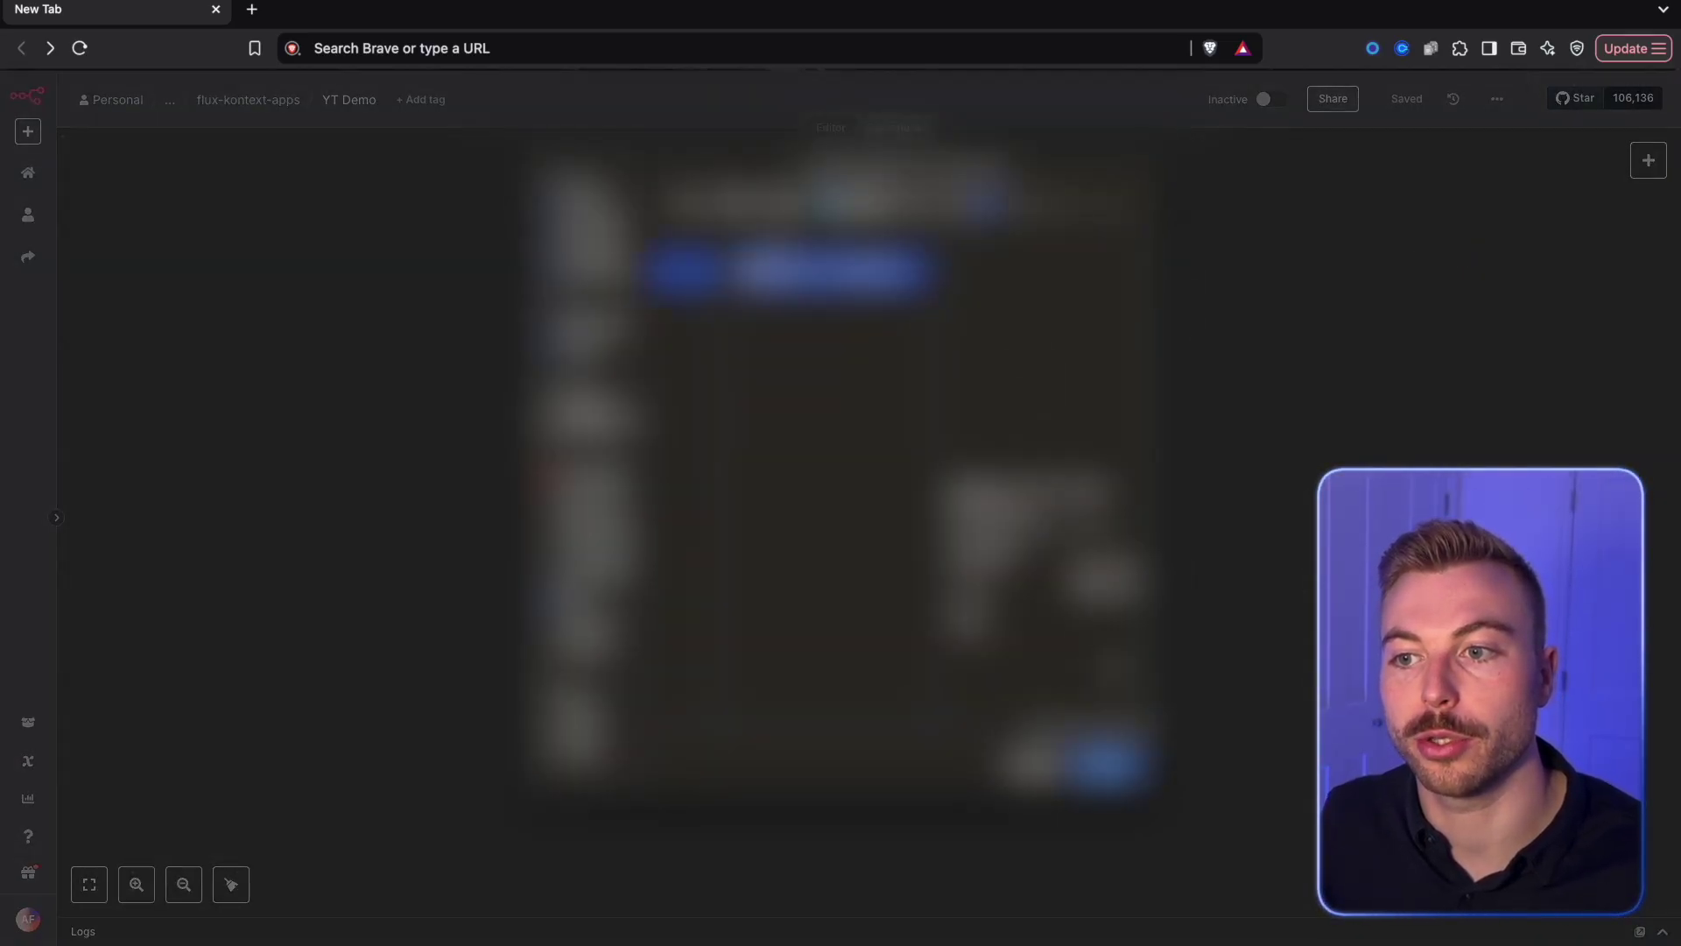
{"action": "left_click", "coordinate": [1107, 767]}
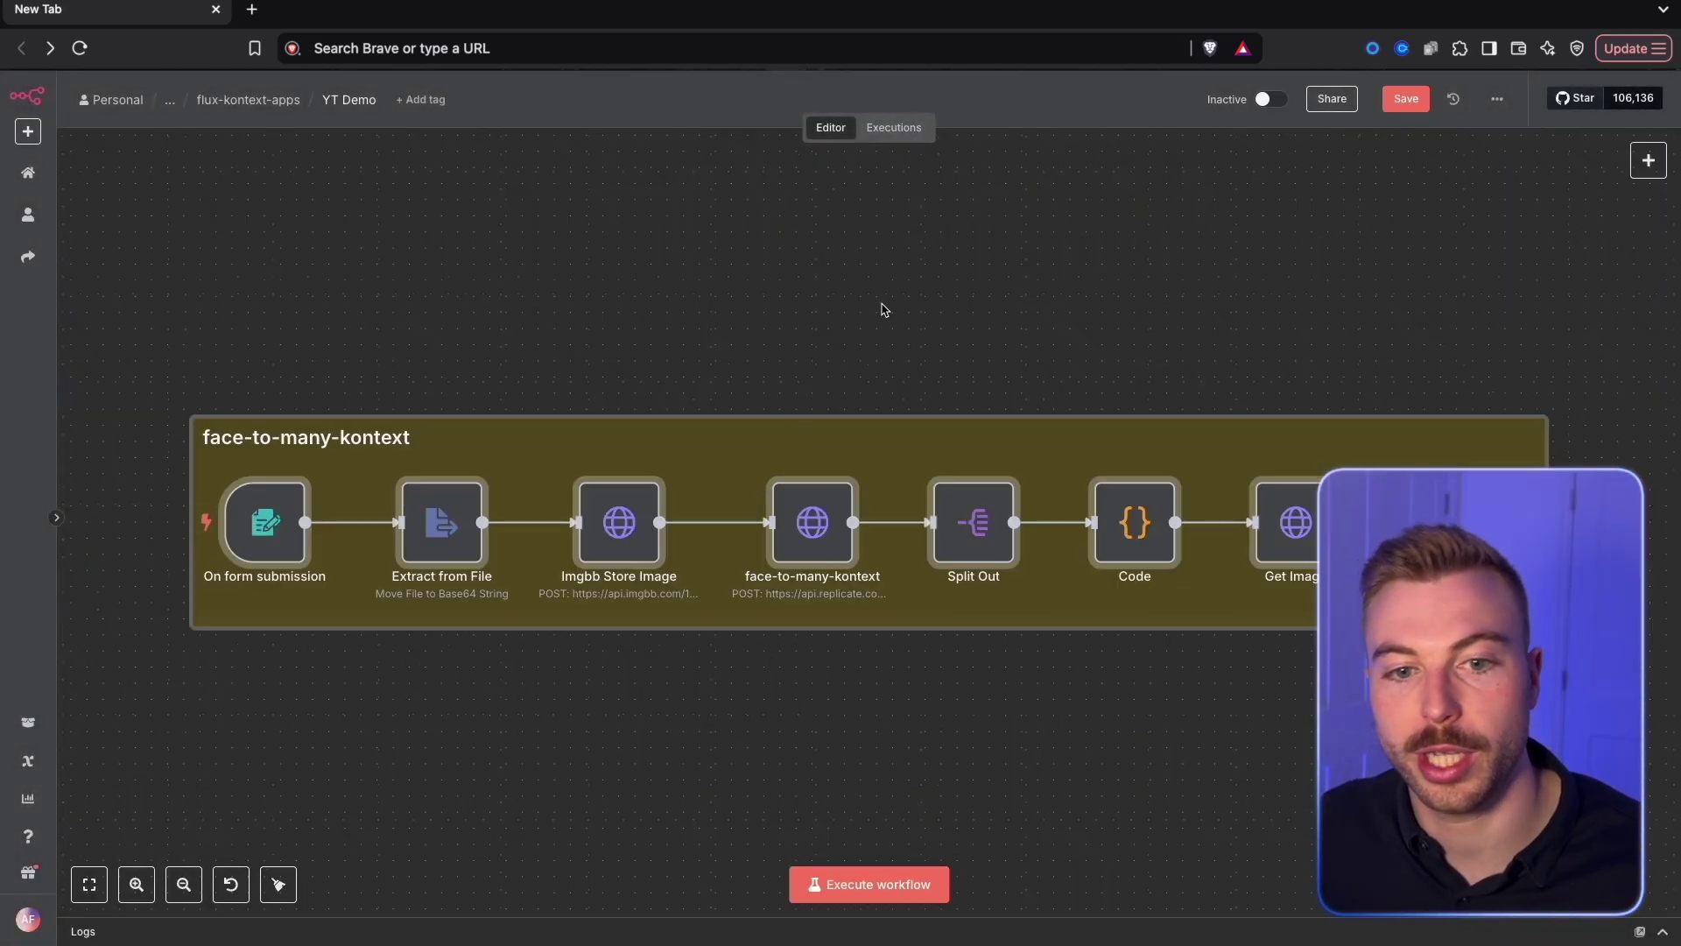
{"action": "scroll", "coordinate": [875, 302], "scroll_direction": "up", "scroll_amount": 3}
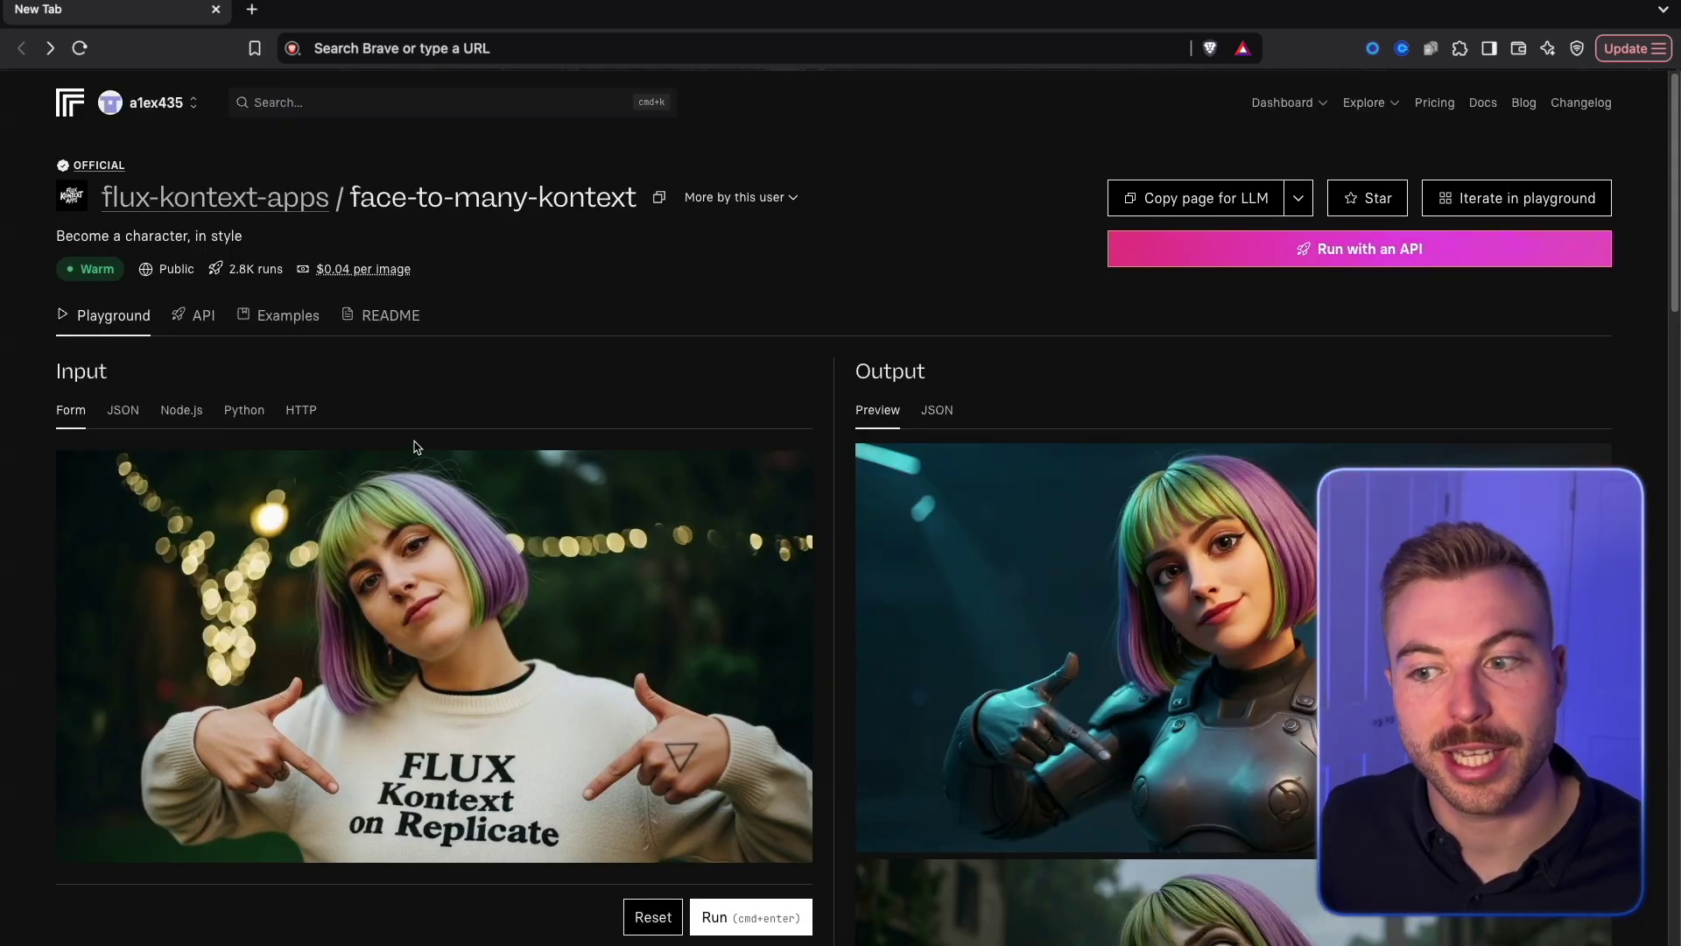
Step: Scroll through the face-to-many-kontext input fields on Replicate
{"action": "scroll", "coordinate": [413, 443], "scroll_direction": "down", "scroll_amount": 5}
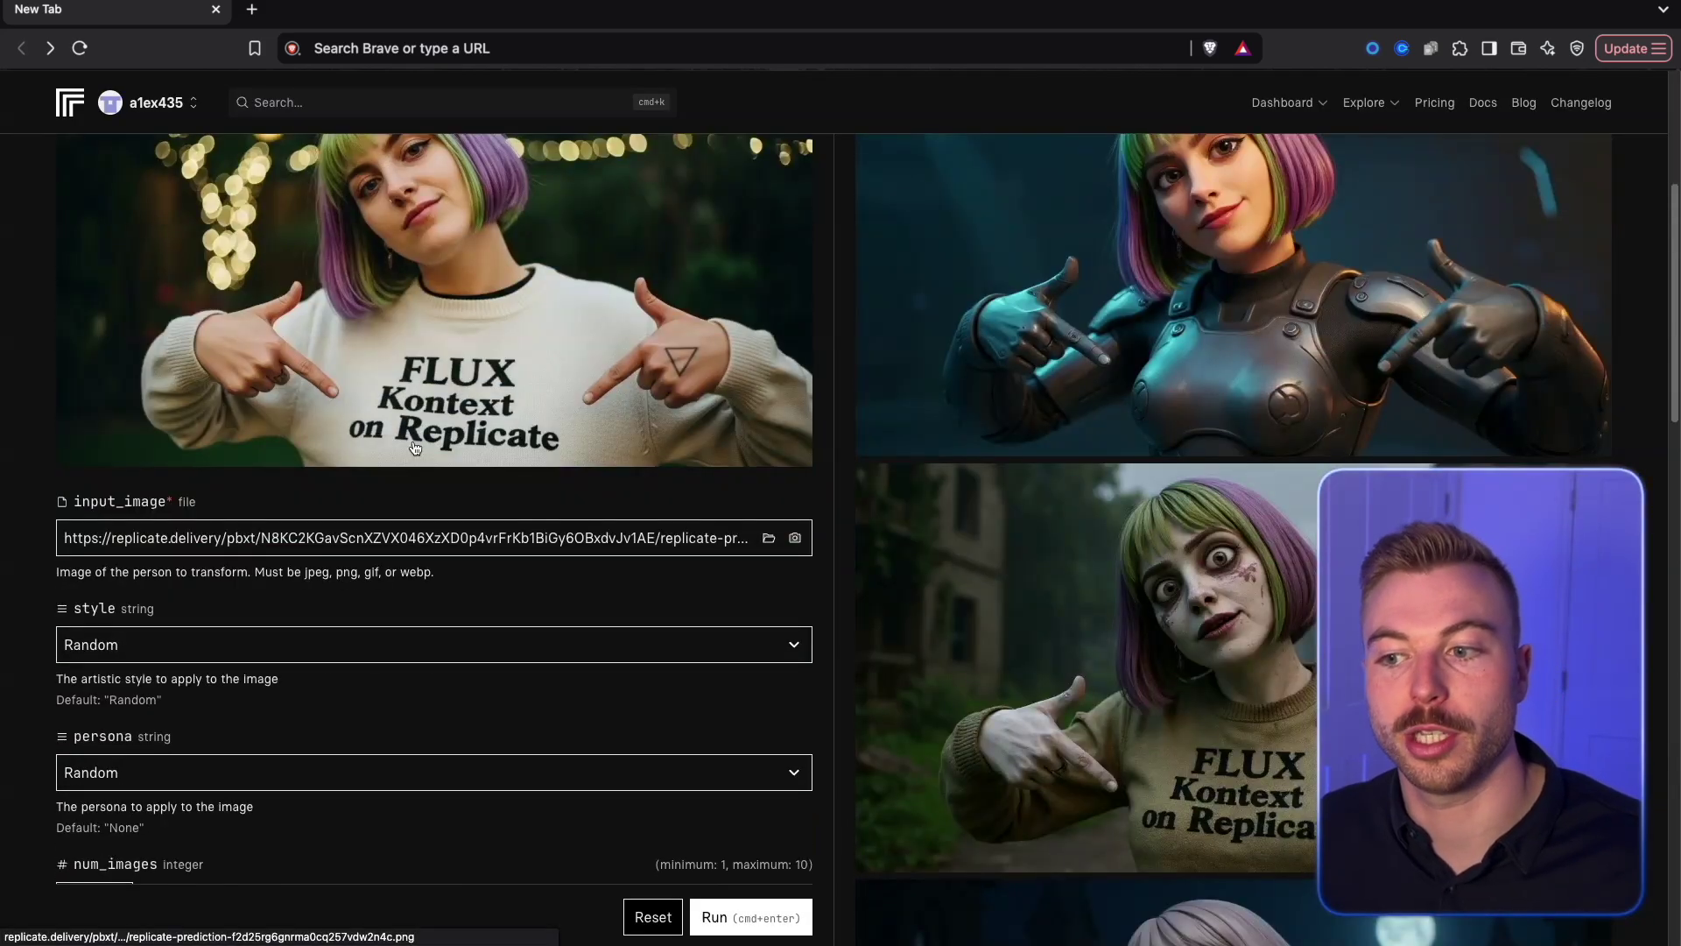
{"action": "scroll", "coordinate": [415, 447], "scroll_direction": "down", "scroll_amount": 5}
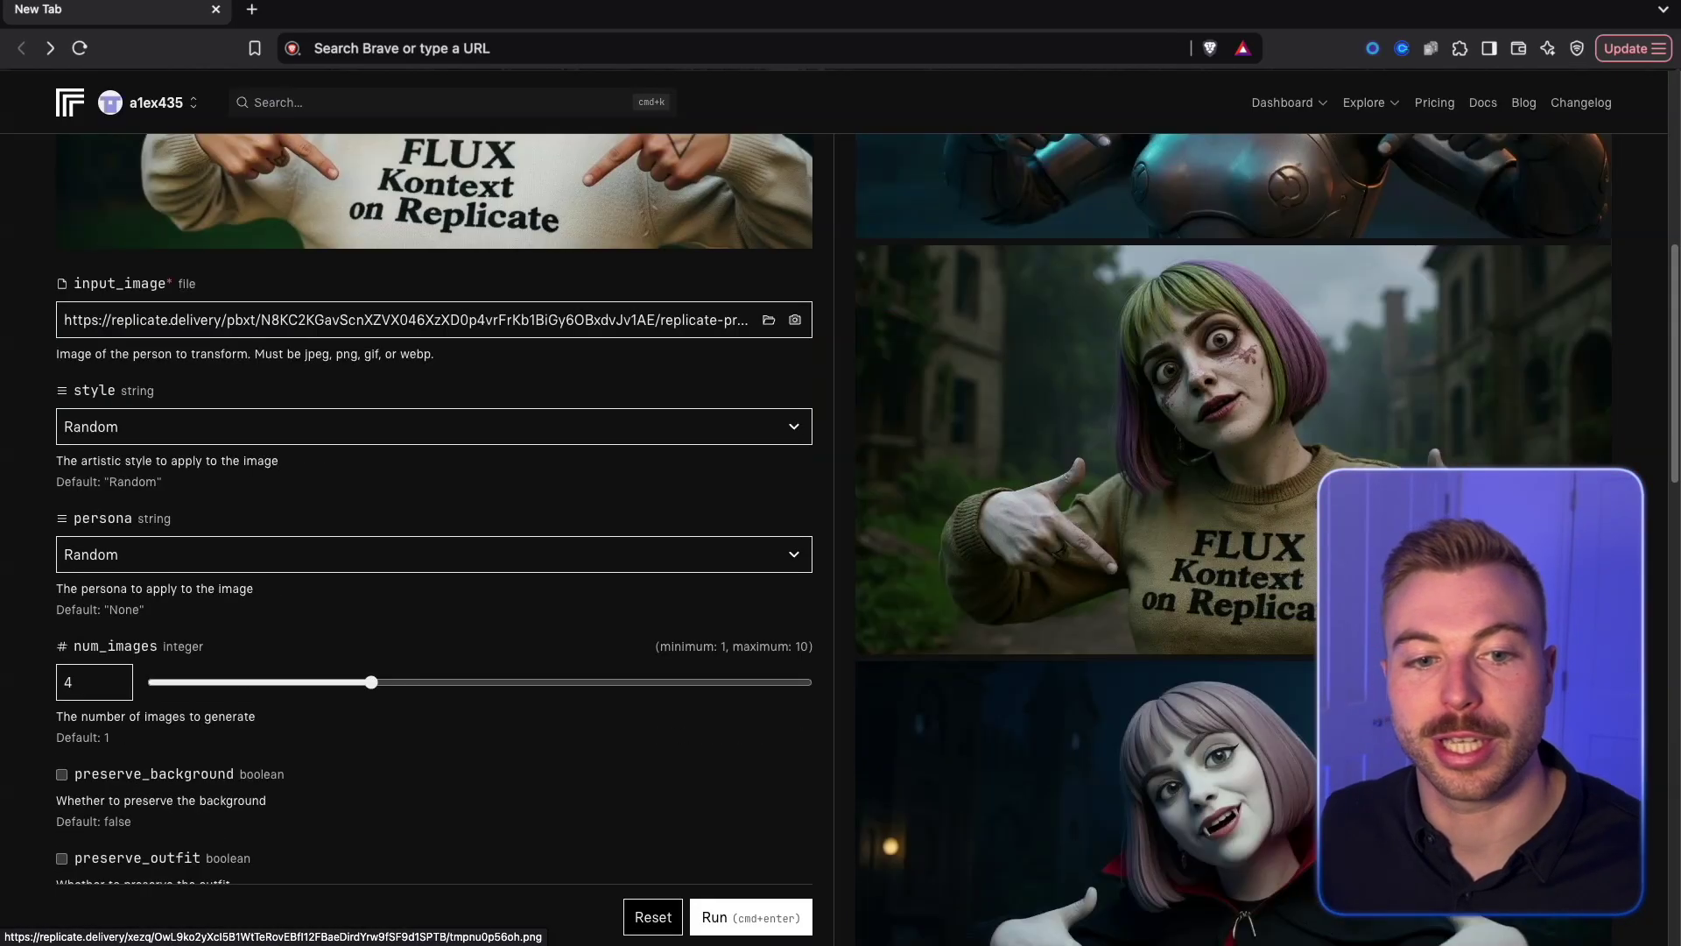
{"action": "scroll", "coordinate": [1226, 525], "scroll_direction": "down", "scroll_amount": 3}
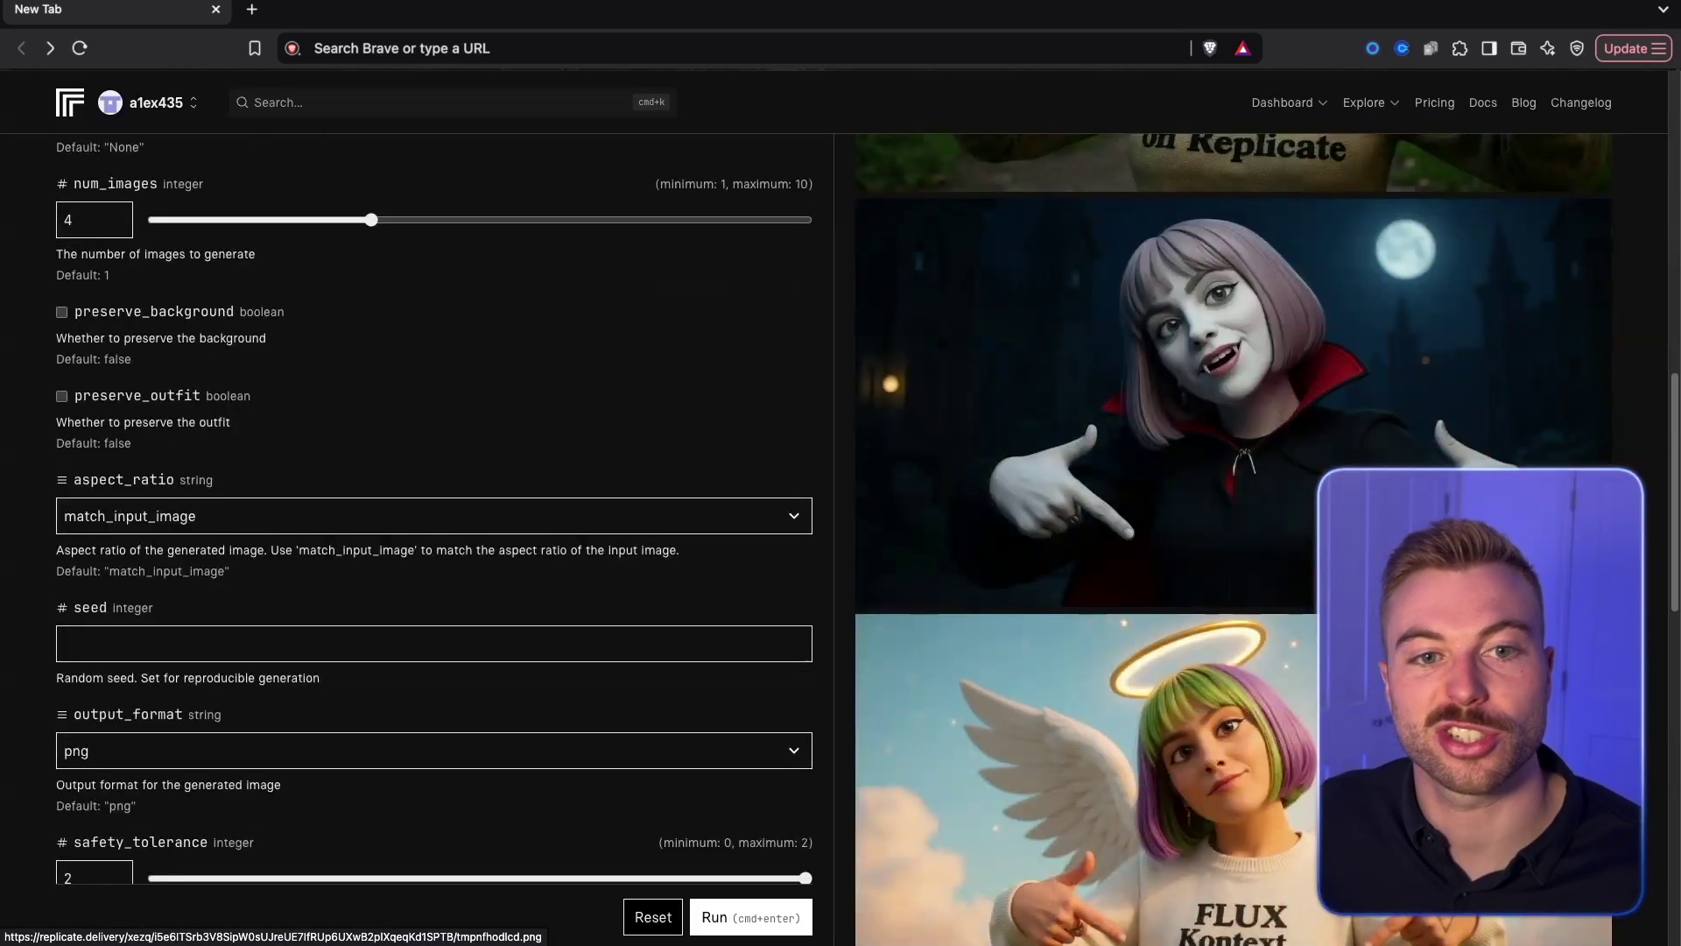
{"action": "scroll", "coordinate": [514, 356], "scroll_direction": "up", "scroll_amount": 3}
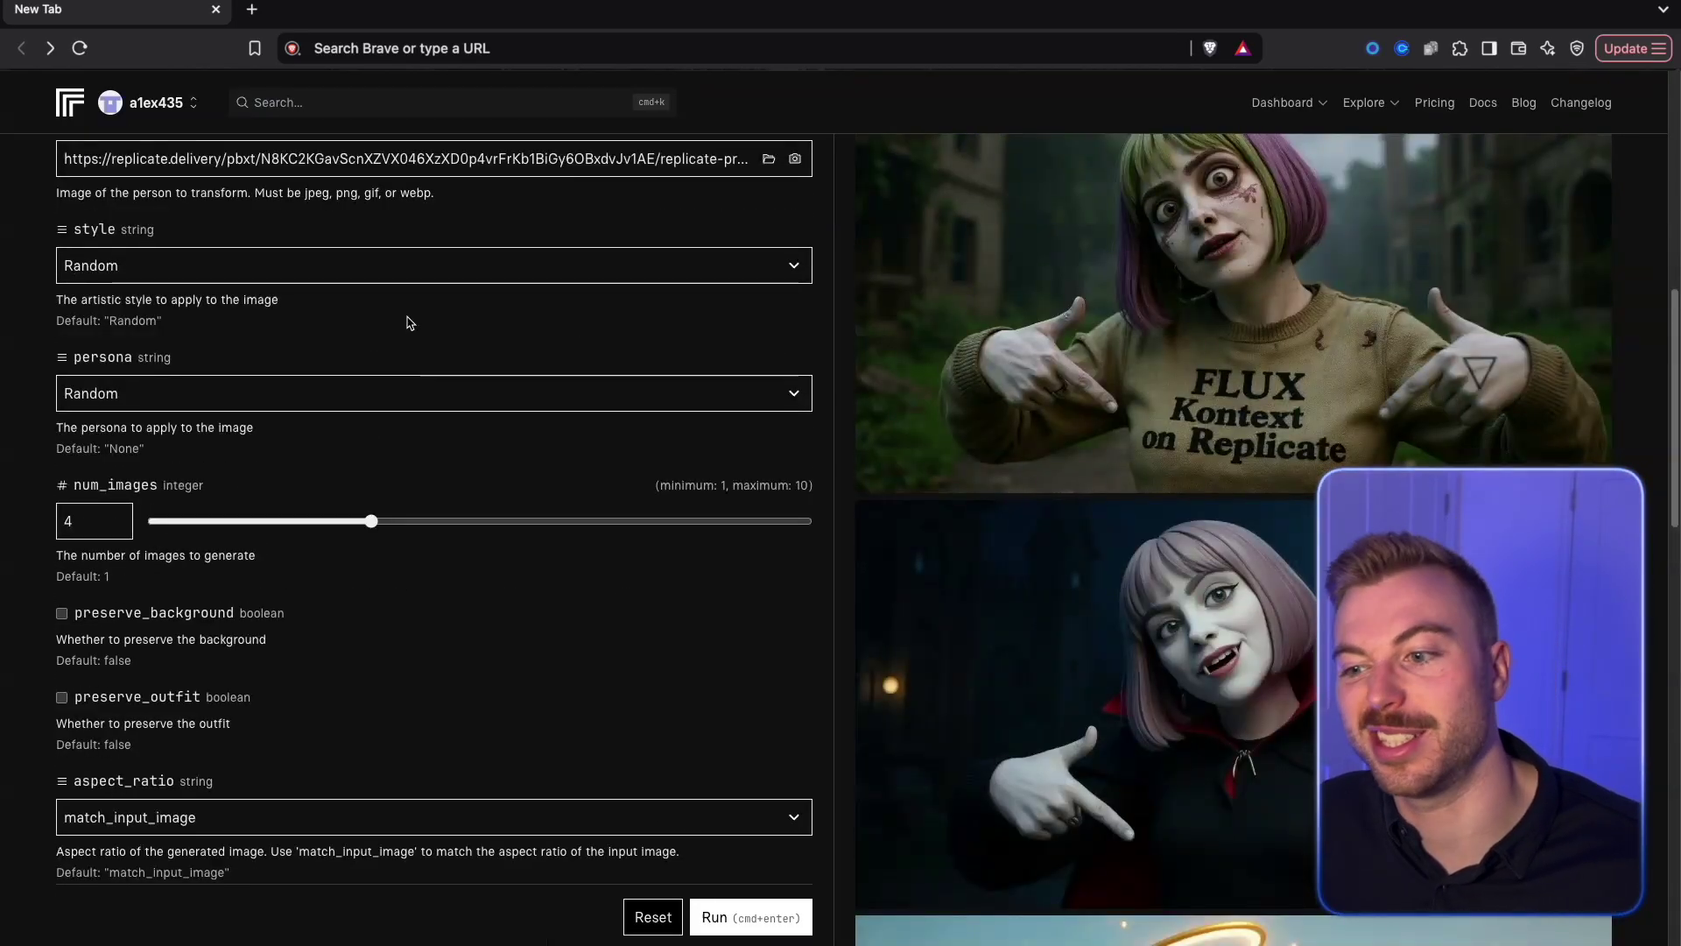
{"action": "scroll", "coordinate": [734, 557], "scroll_direction": "up", "scroll_amount": 10}
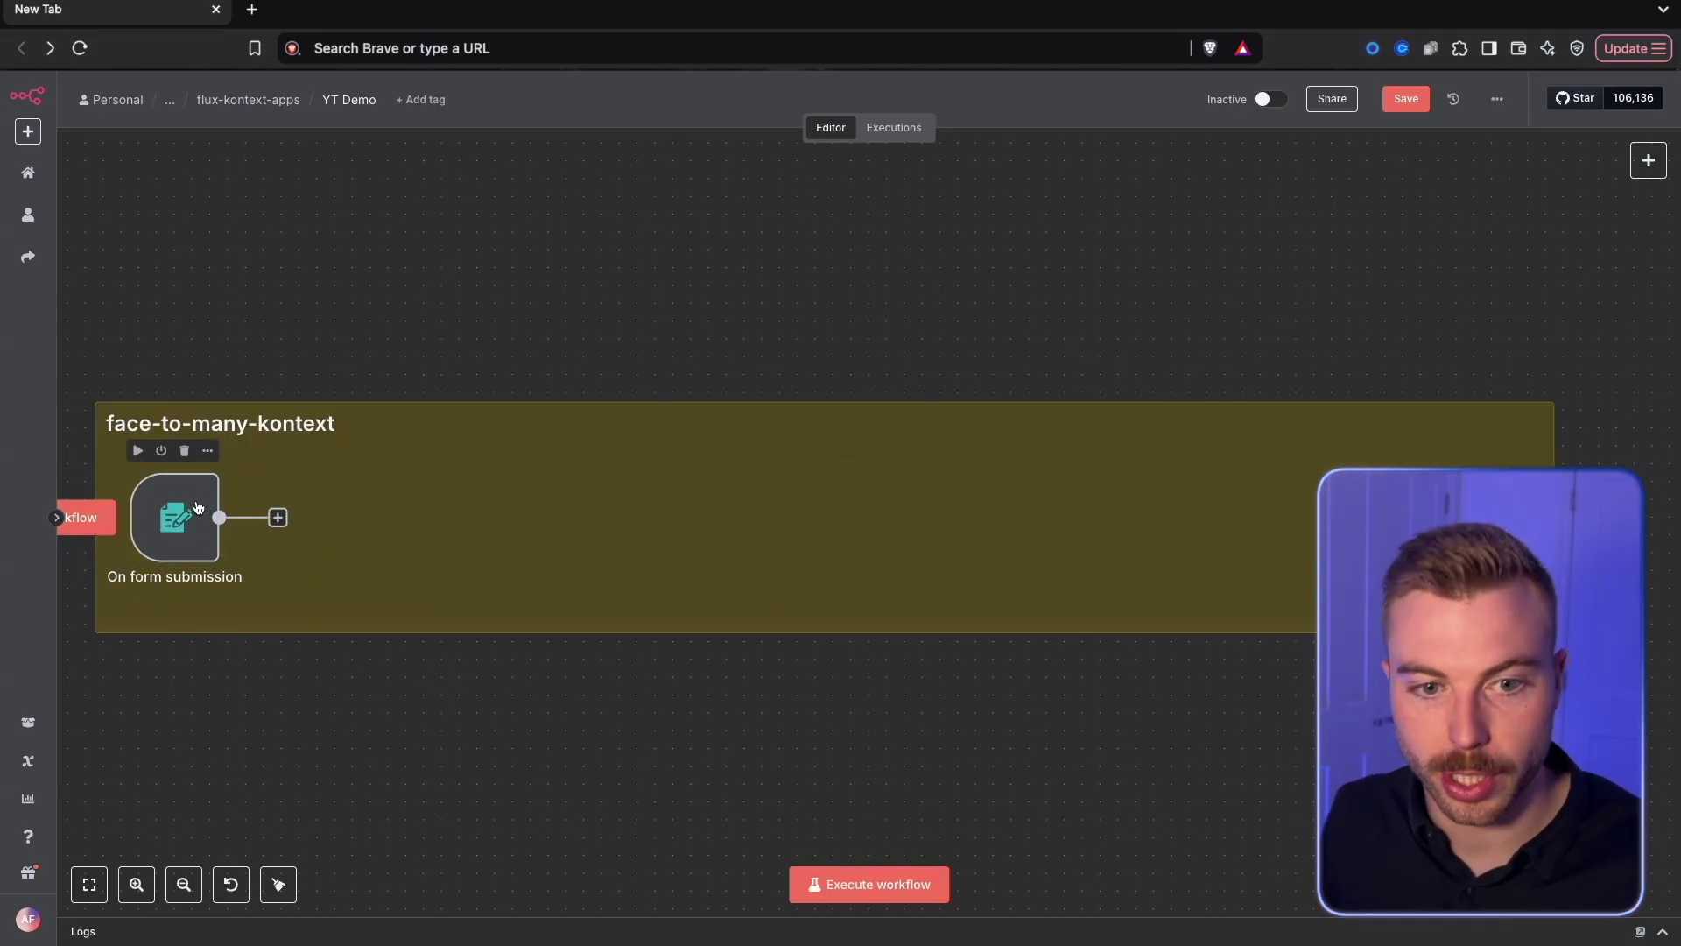
Step: Inspect the On form submission trigger's settings, then zoom into the canvas
{"action": "double_click", "coordinate": [198, 507]}
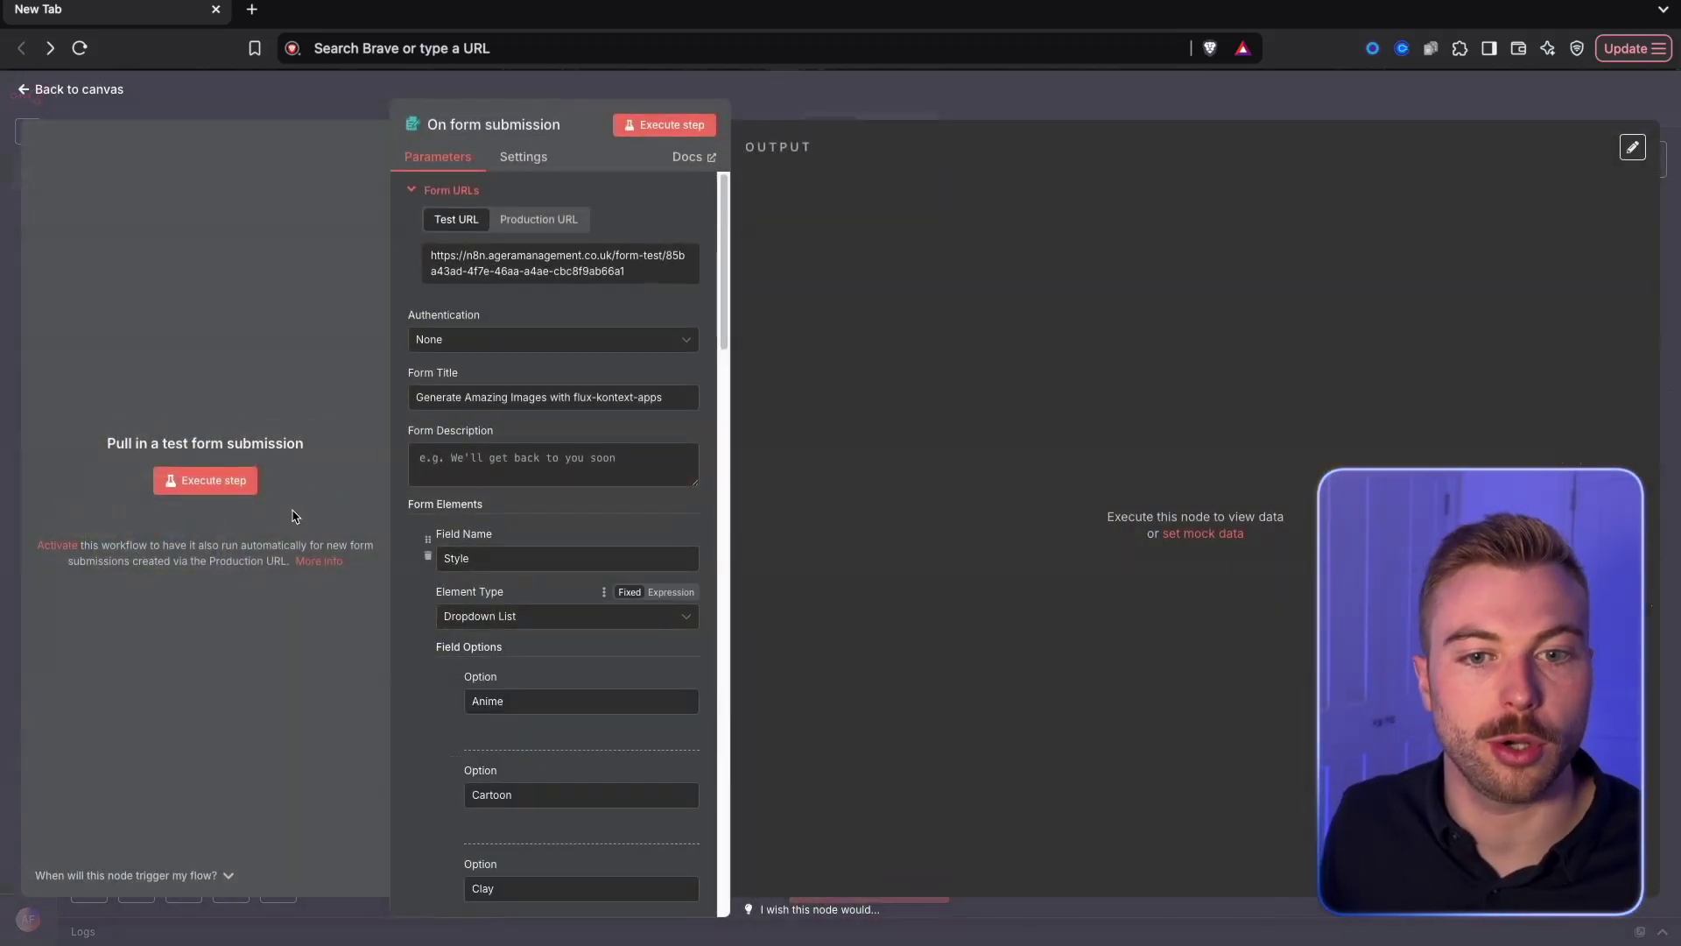
{"action": "left_click", "coordinate": [863, 92]}
{"action": "scroll", "coordinate": [252, 601], "scroll_direction": "up", "scroll_amount": 4}
{"action": "scroll", "coordinate": [368, 600], "scroll_direction": "left", "scroll_amount": 2}
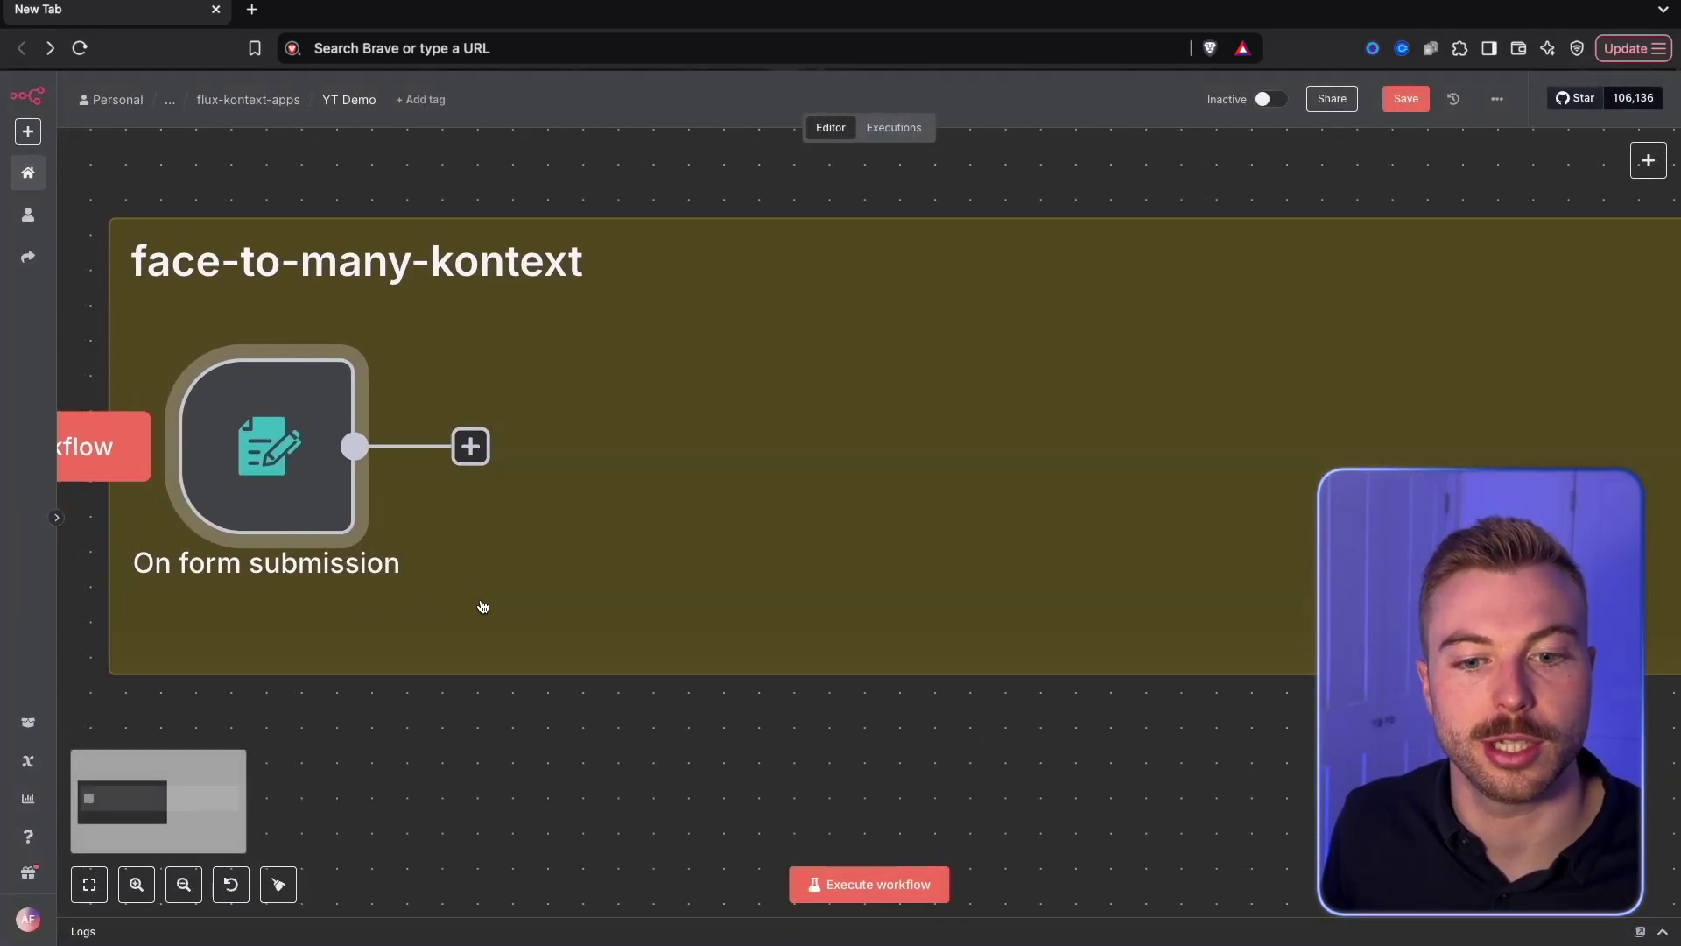
{"action": "right_click", "coordinate": [307, 503]}
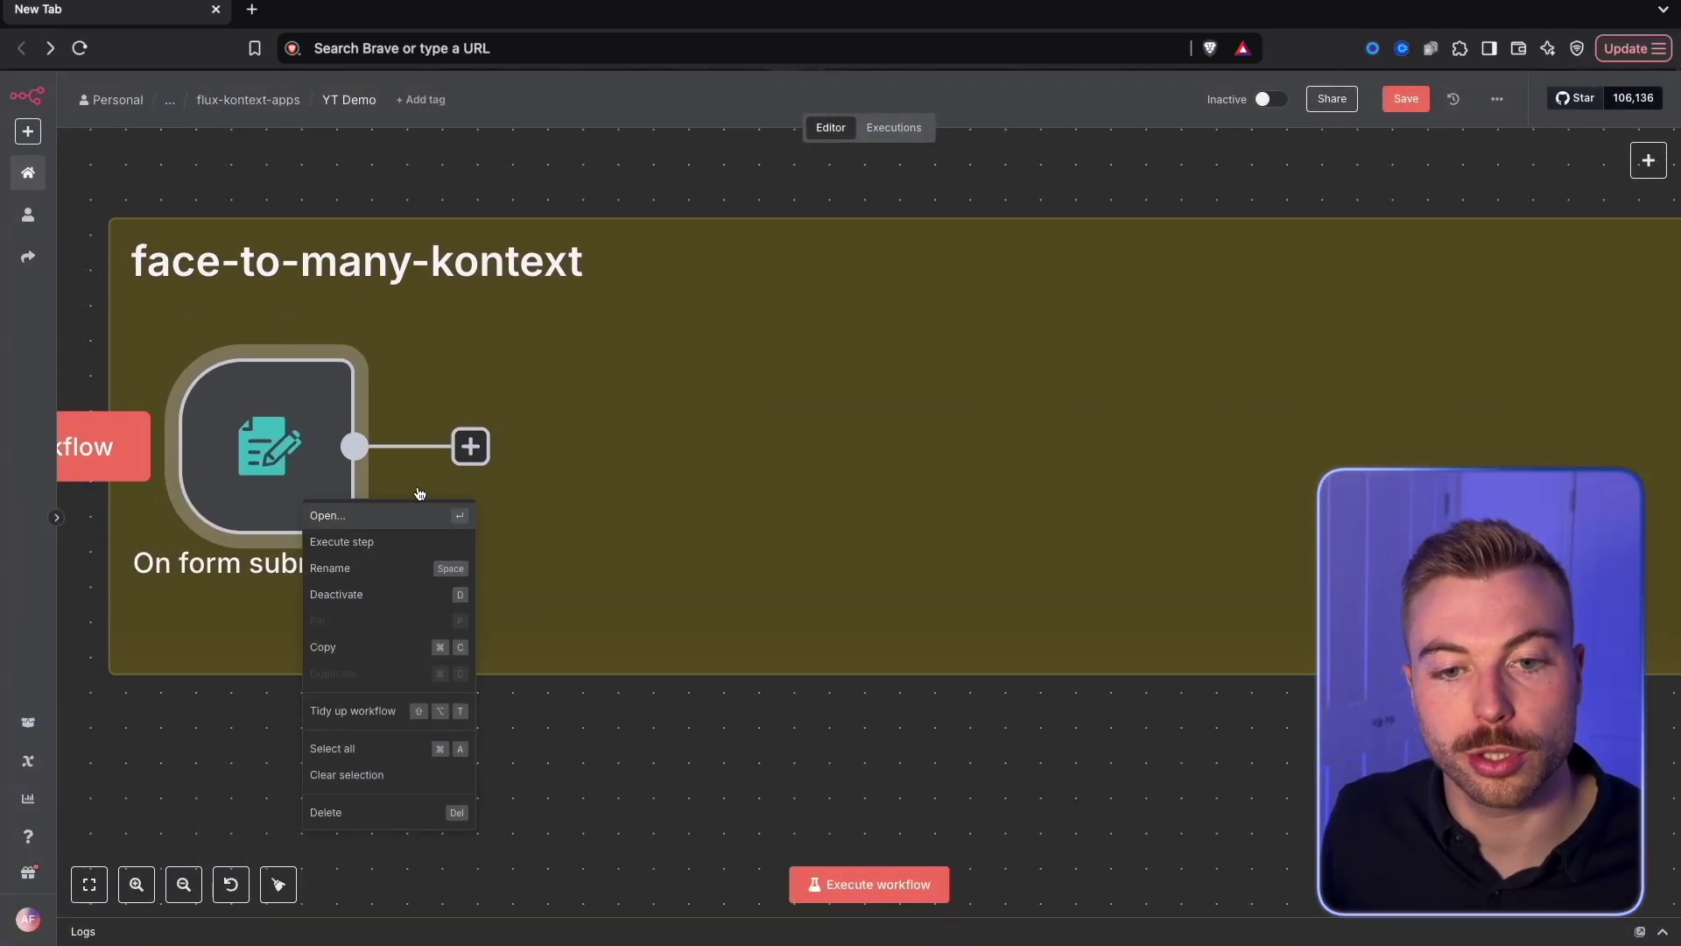
{"action": "right_click", "coordinate": [623, 750]}
{"action": "left_click", "coordinate": [627, 785]}
{"action": "type", "text": "c"}
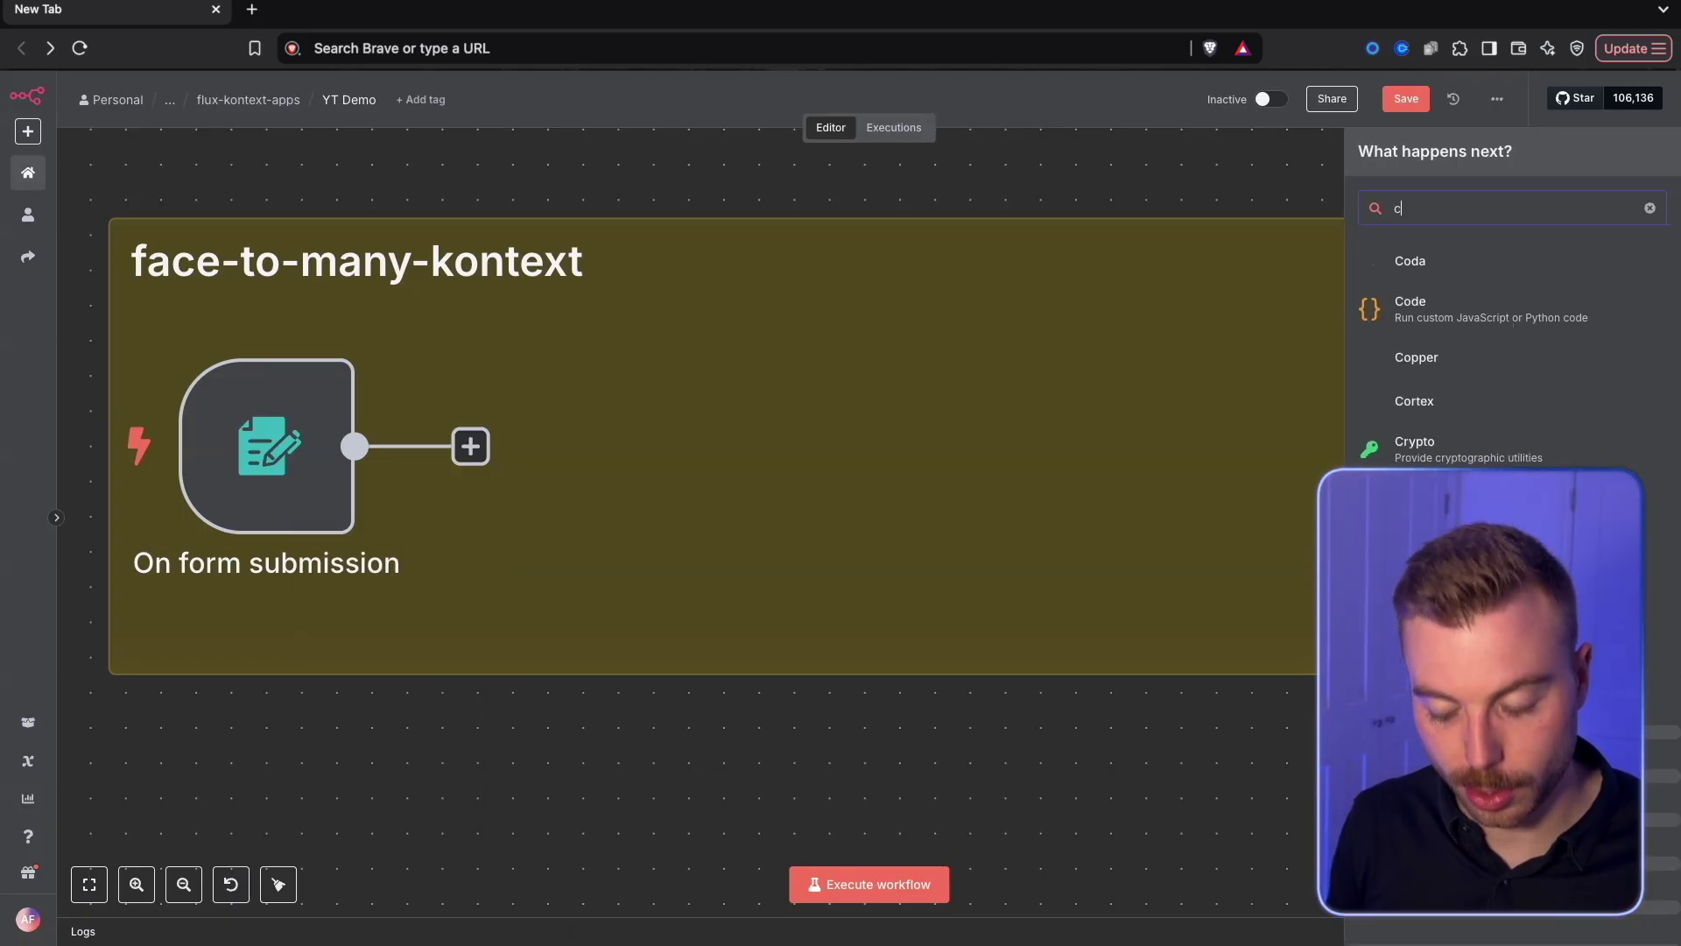
{"action": "type", "text": "hat"}
{"action": "left_click", "coordinate": [1597, 315]}
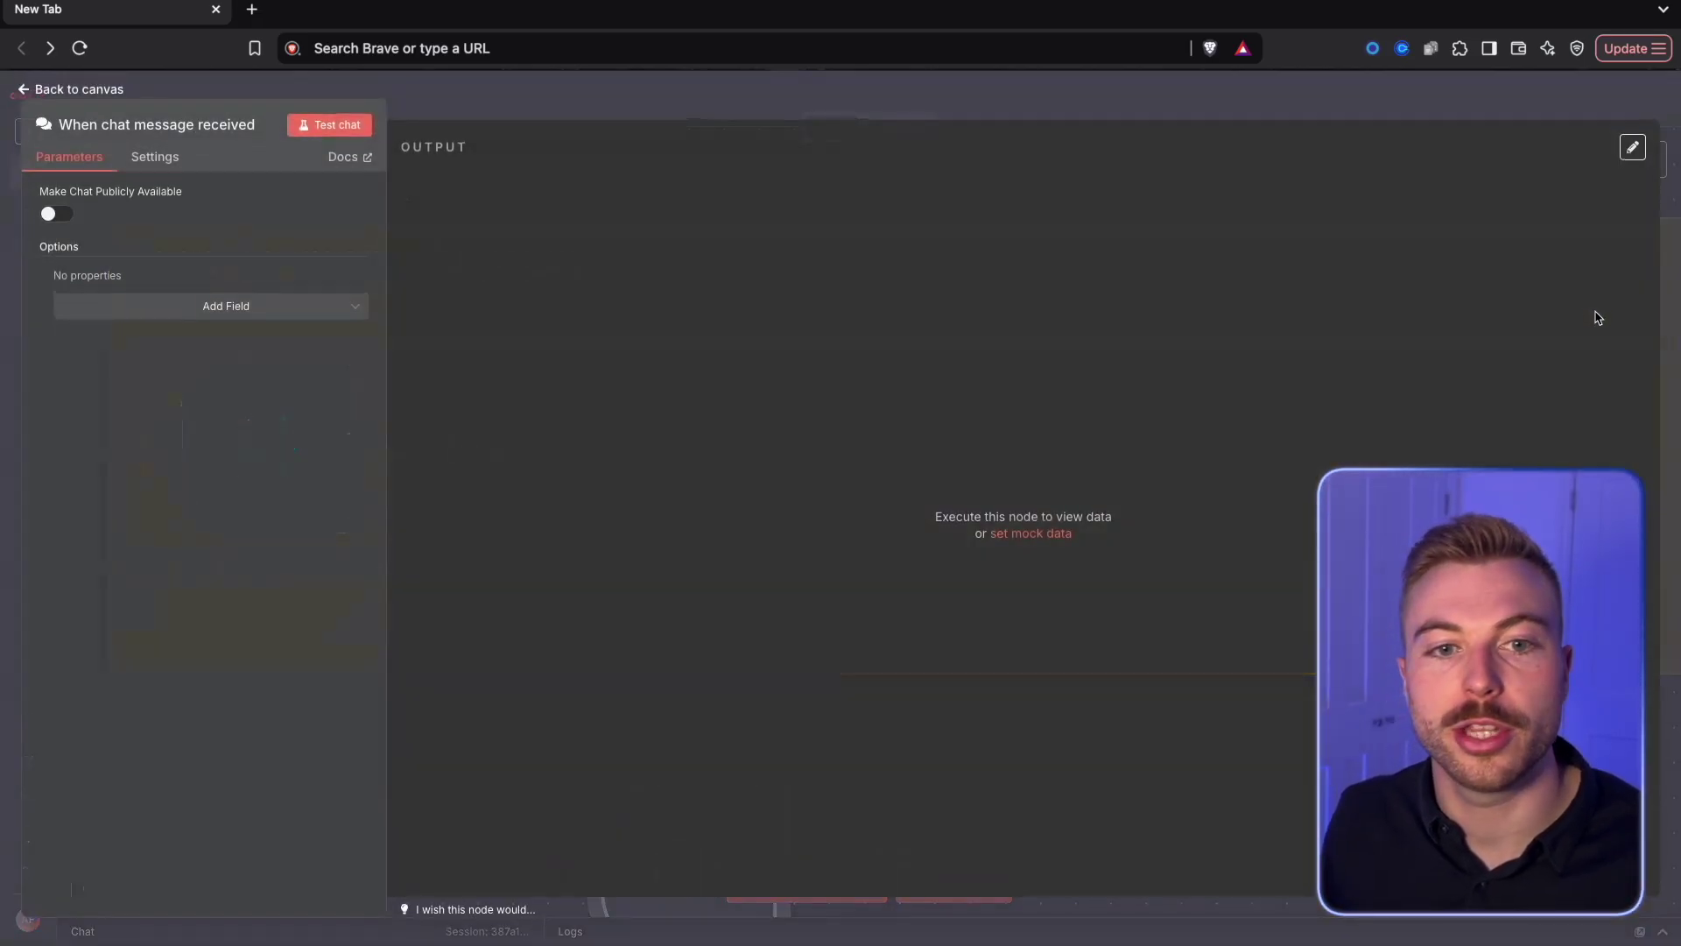
{"action": "key", "text": "Escape"}
{"action": "left_click", "coordinate": [955, 885]}
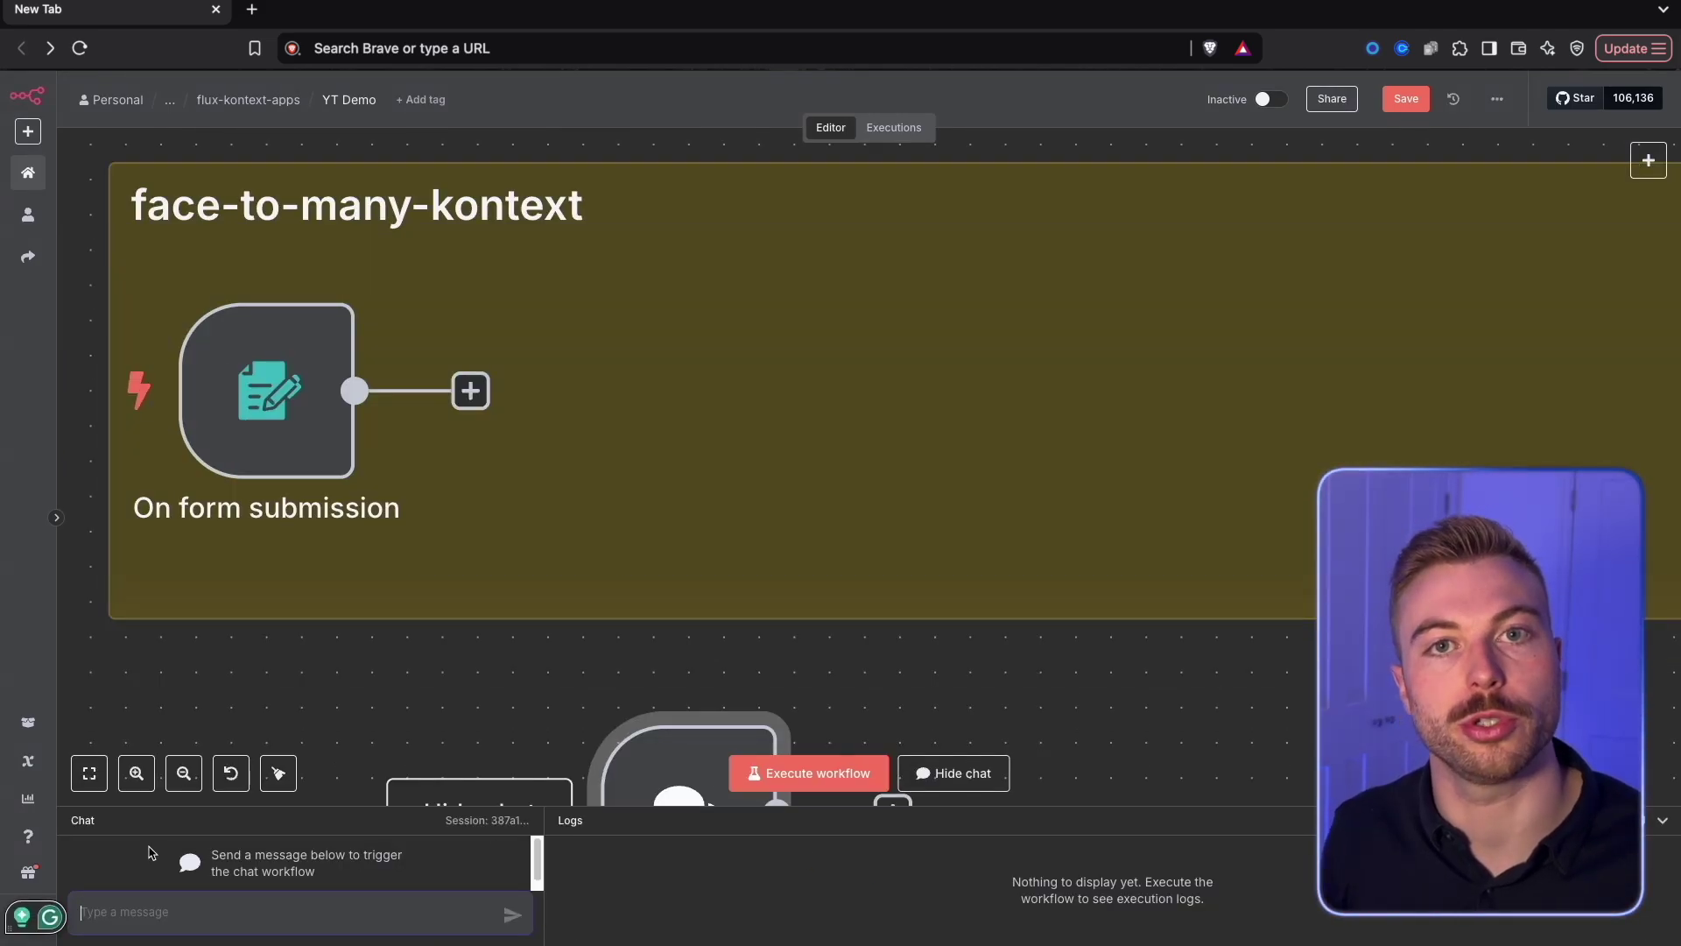
{"action": "right_click", "coordinate": [630, 744]}
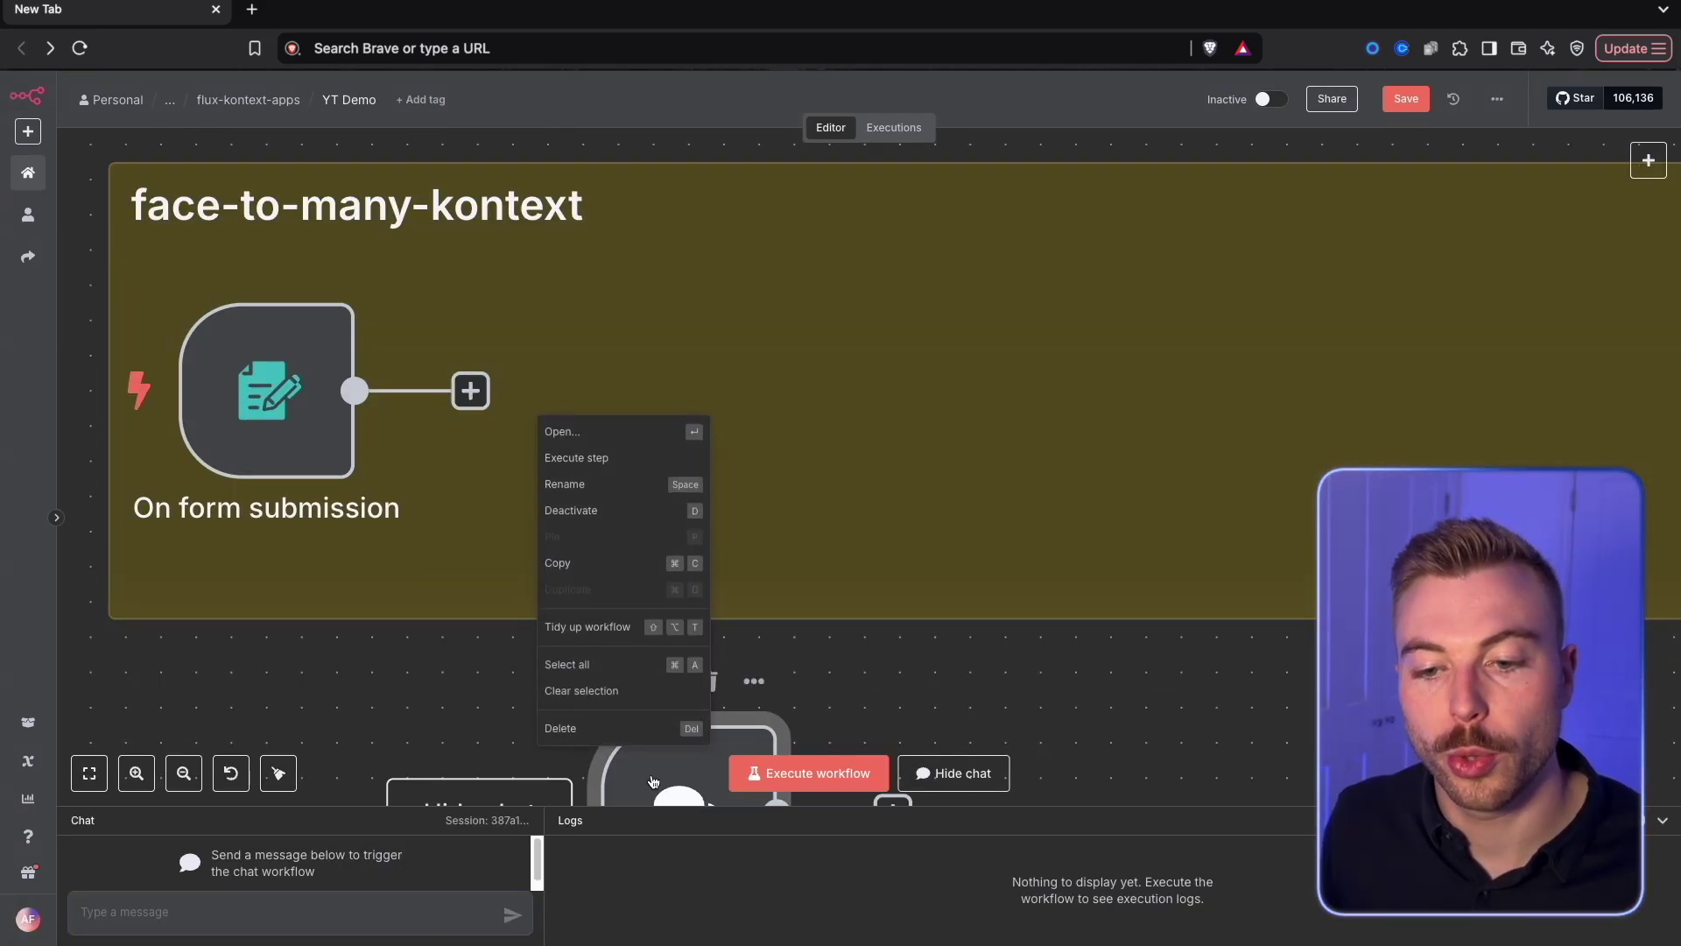
{"action": "left_click", "coordinate": [624, 725]}
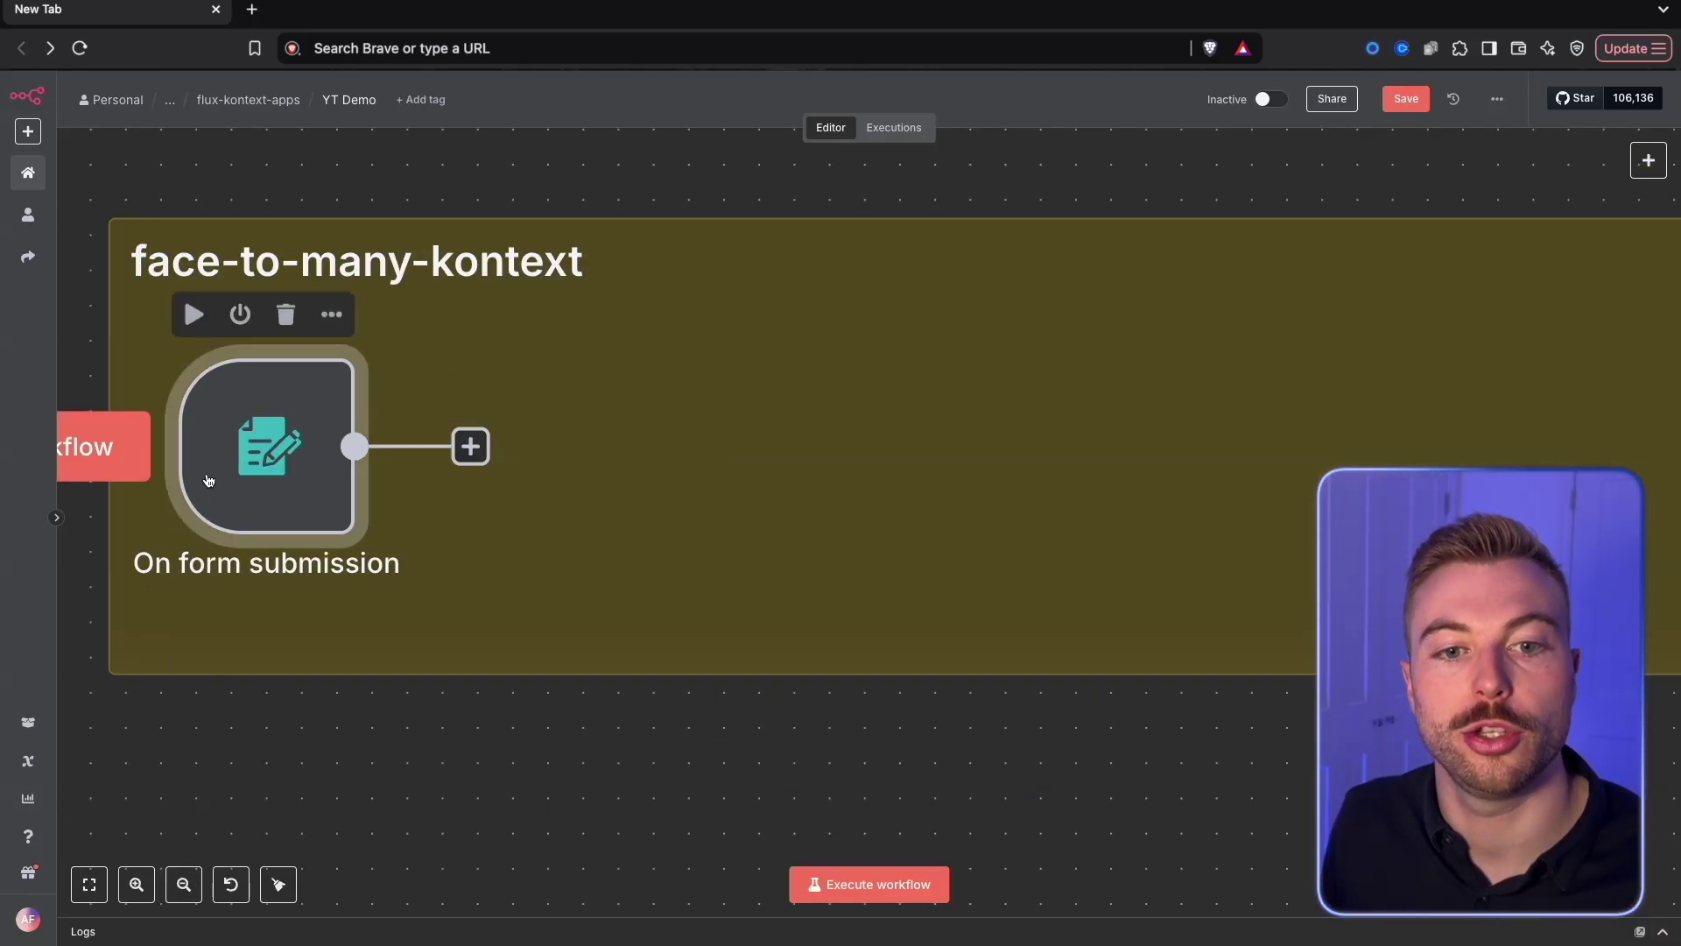
{"action": "double_click", "coordinate": [262, 451]}
{"action": "scroll", "coordinate": [657, 431], "scroll_direction": "down", "scroll_amount": 8}
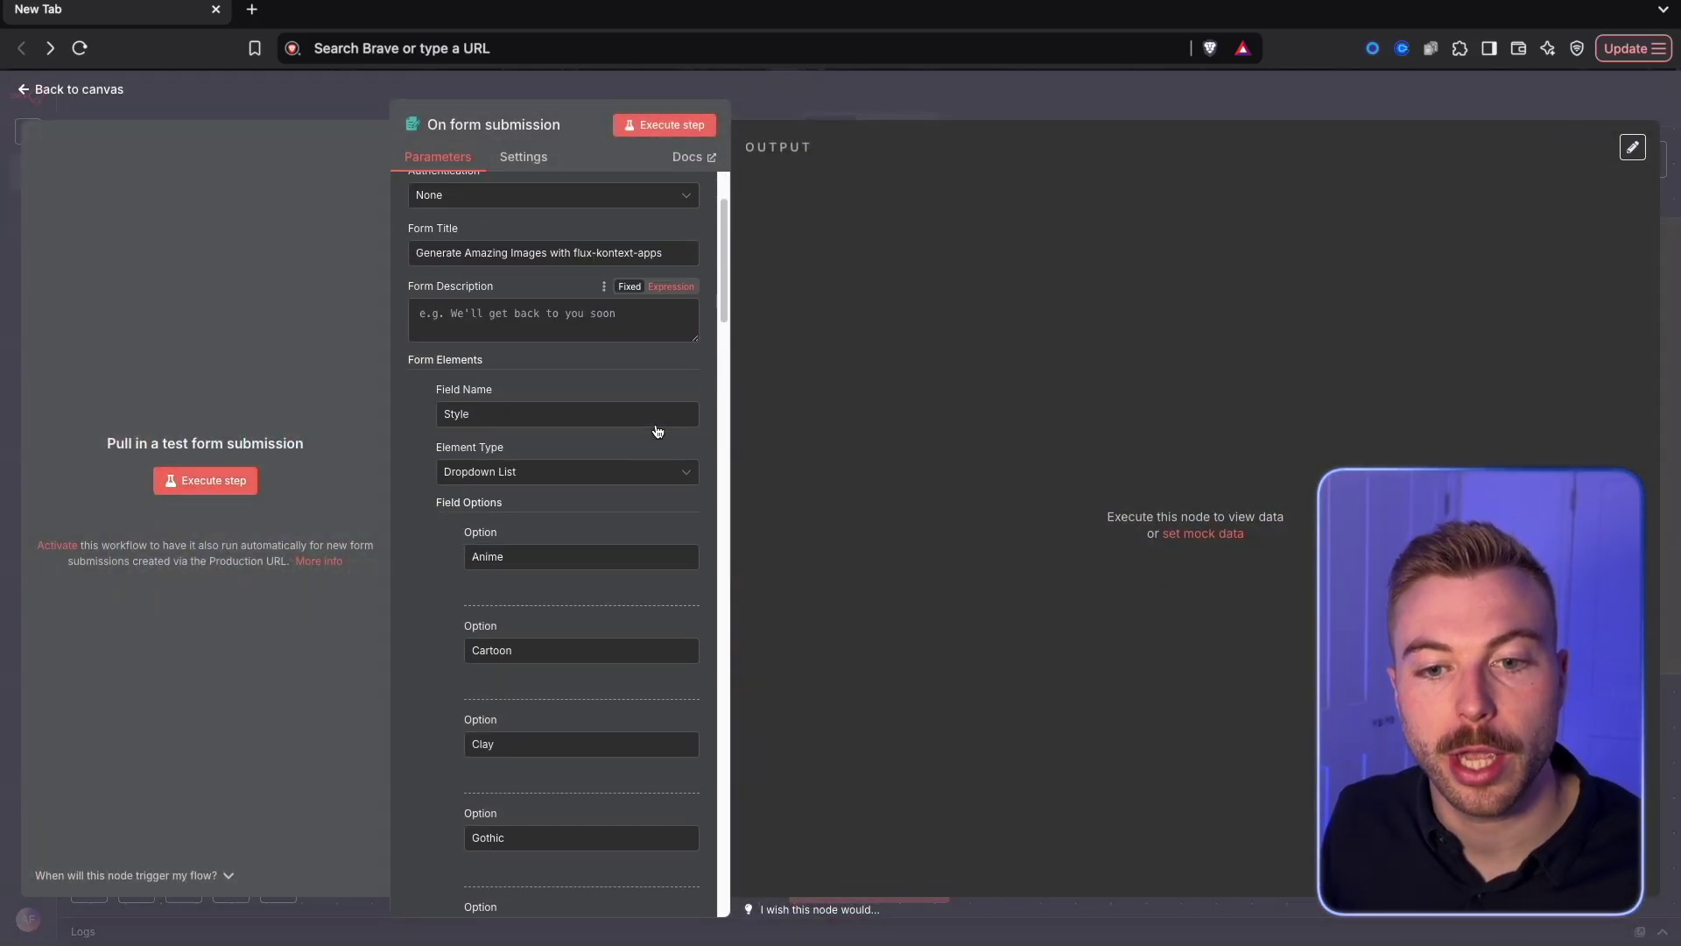
{"action": "scroll", "coordinate": [630, 488], "scroll_direction": "down", "scroll_amount": 15}
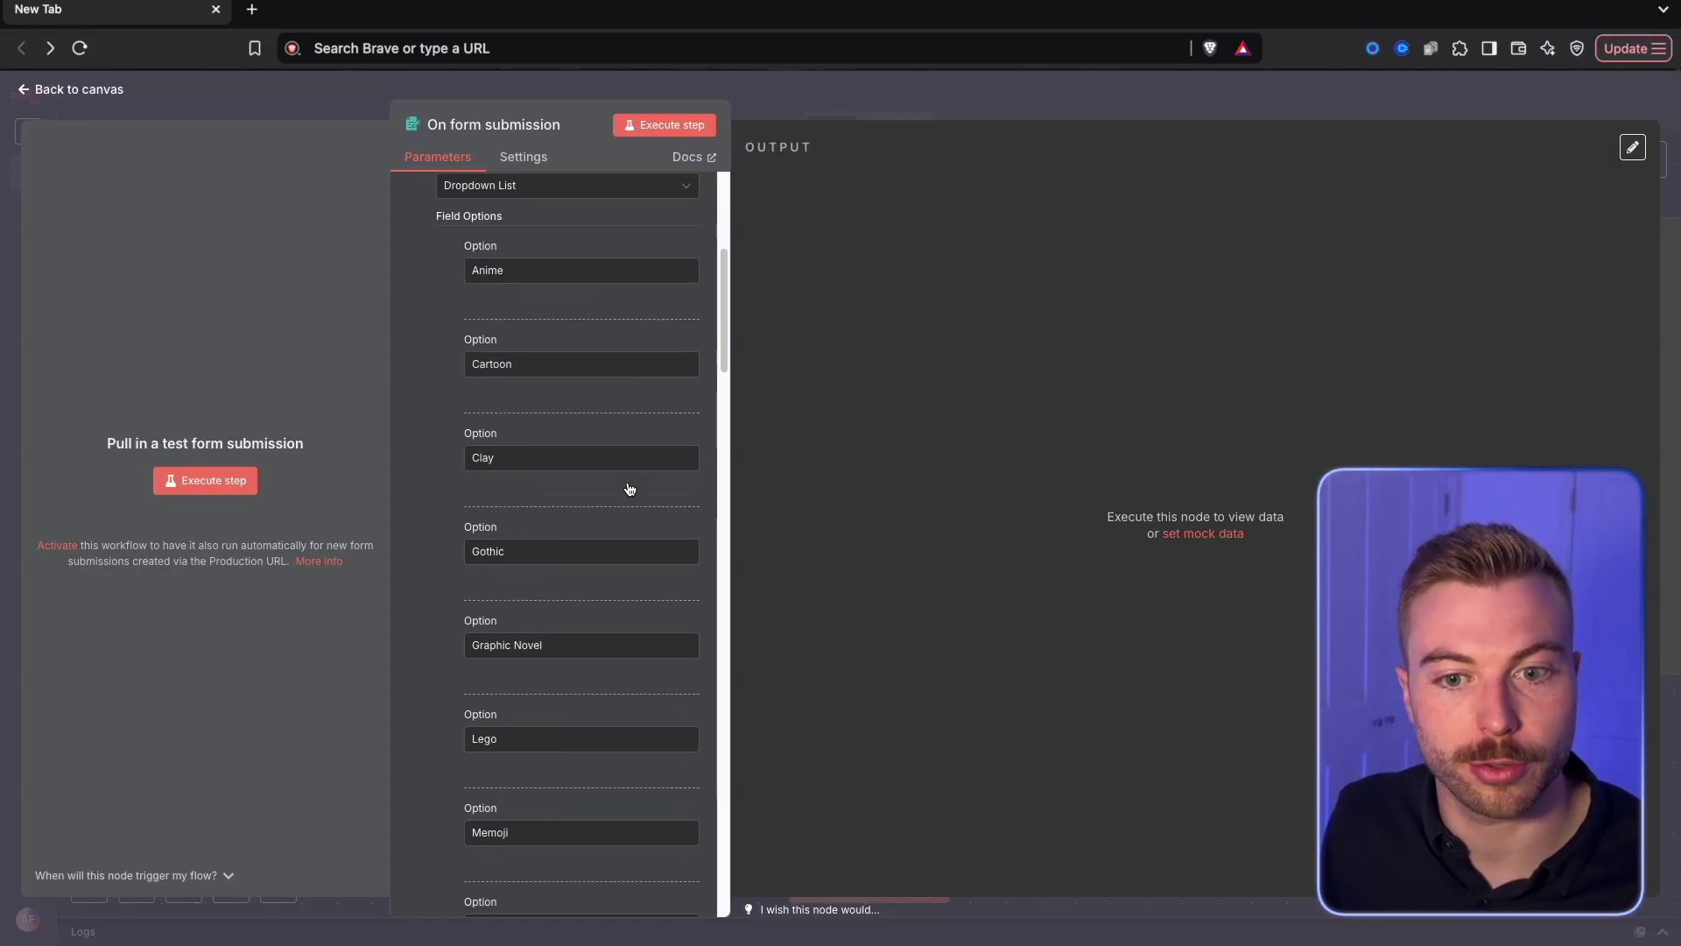
{"action": "scroll", "coordinate": [630, 489], "scroll_direction": "down", "scroll_amount": 8}
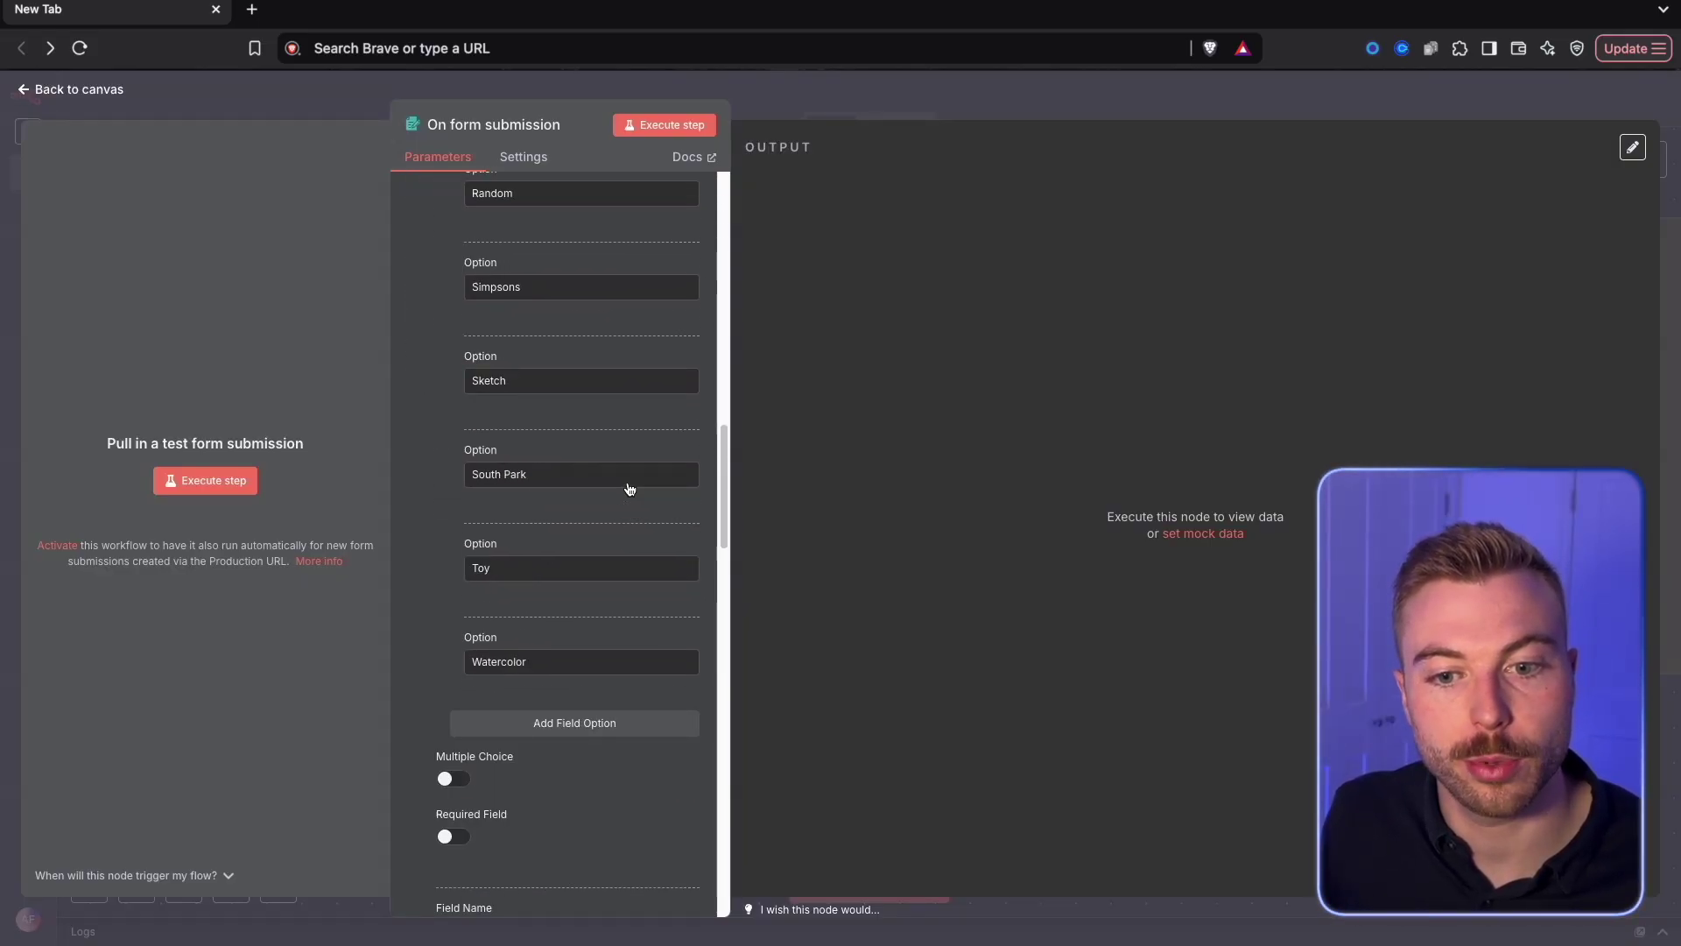
{"action": "scroll", "coordinate": [629, 488], "scroll_direction": "down", "scroll_amount": 8}
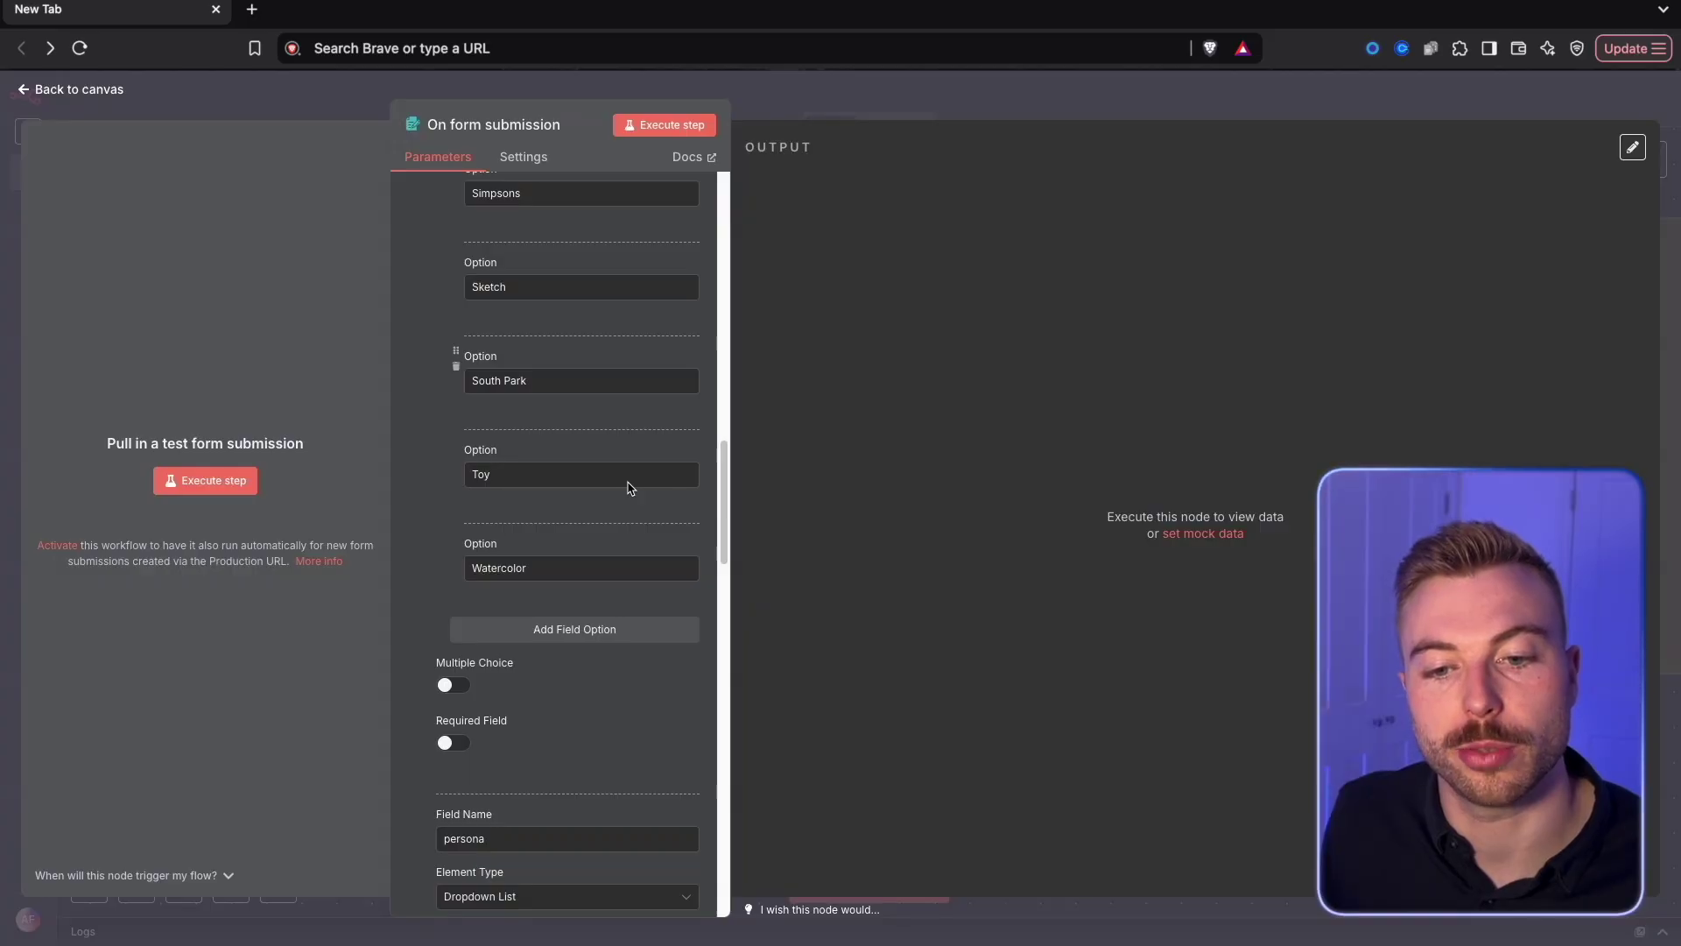
{"action": "scroll", "coordinate": [629, 488], "scroll_direction": "down", "scroll_amount": 2}
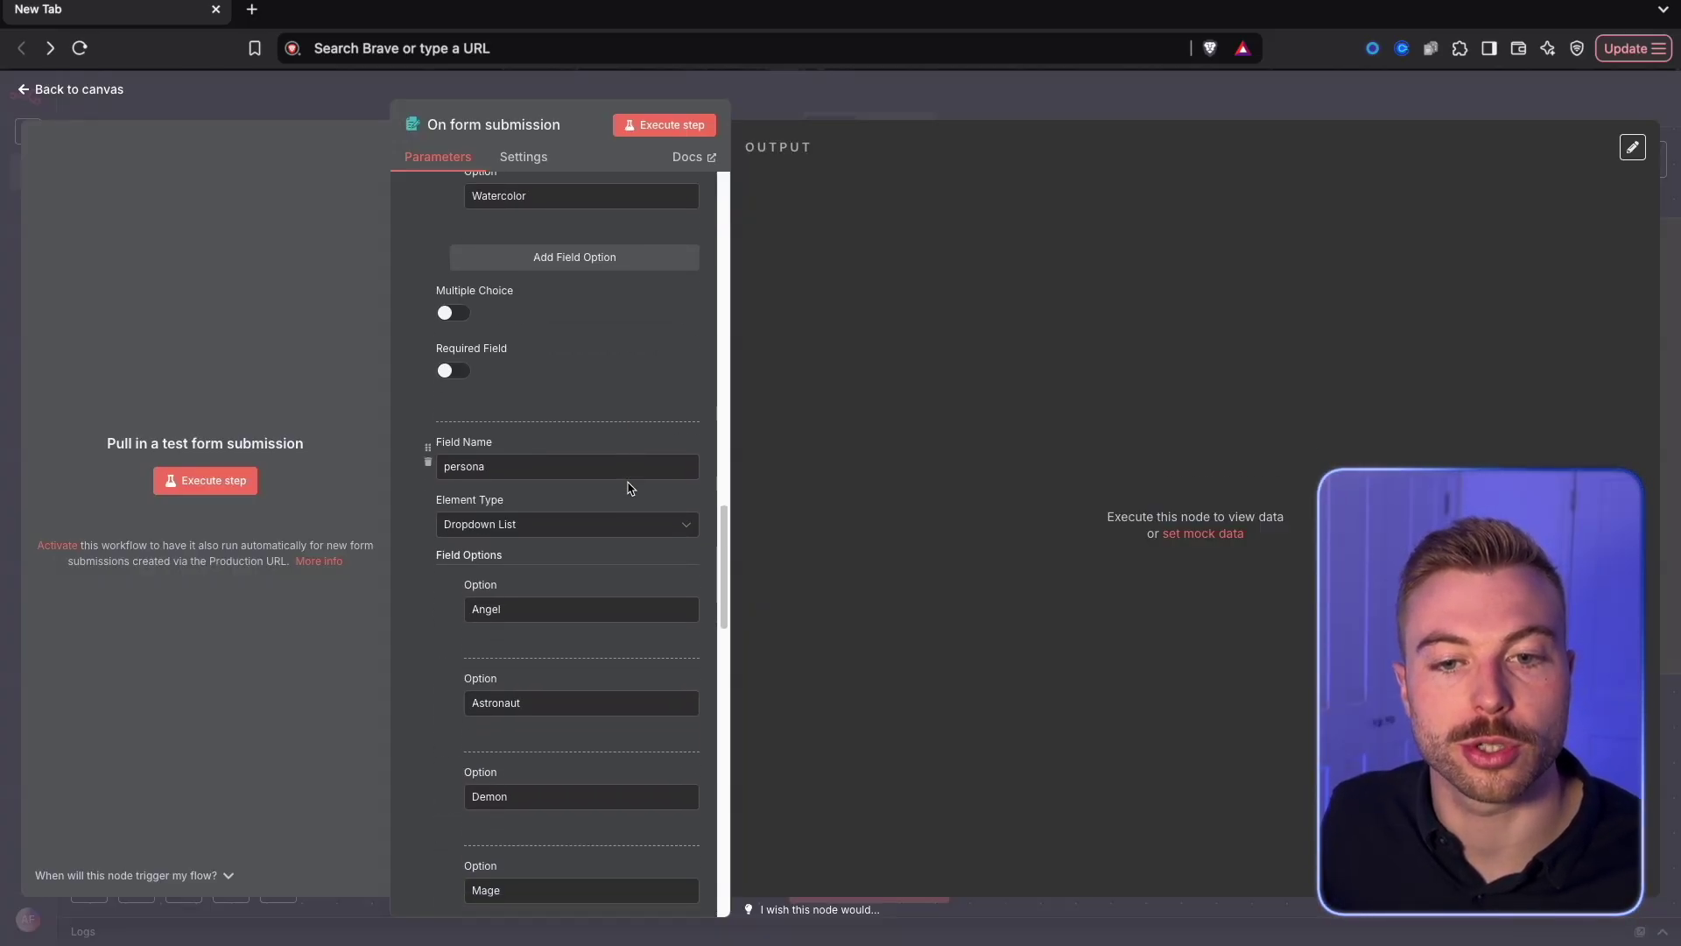
{"action": "scroll", "coordinate": [629, 486], "scroll_direction": "down", "scroll_amount": 18}
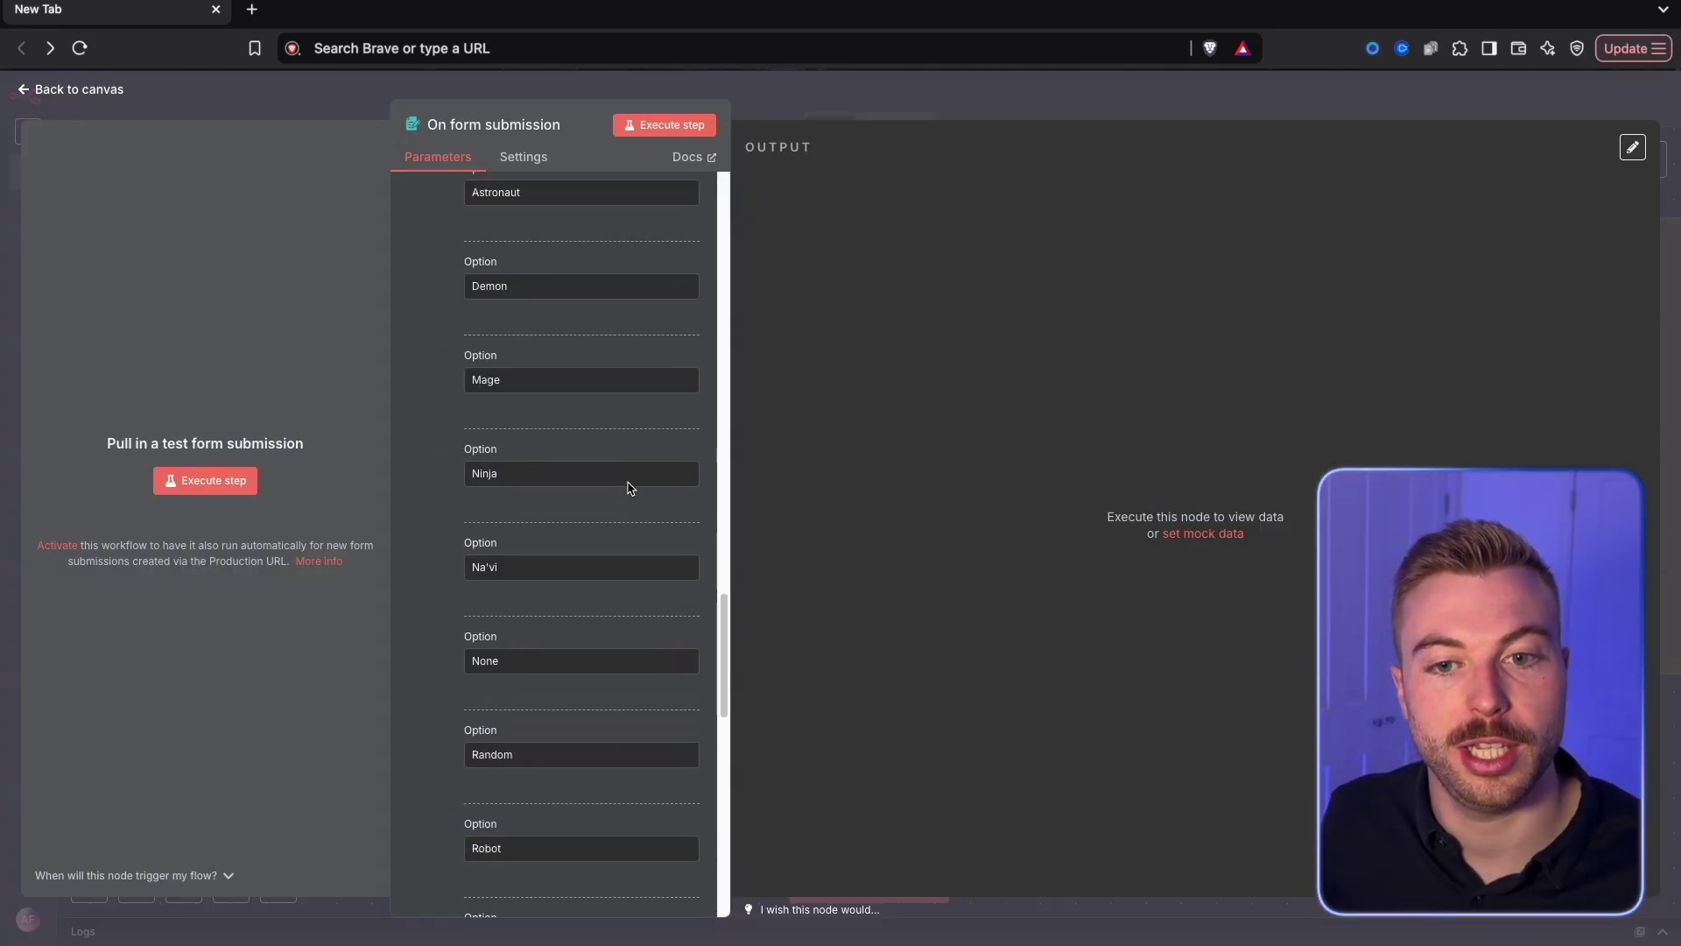
{"action": "scroll", "coordinate": [628, 482], "scroll_direction": "down", "scroll_amount": 20}
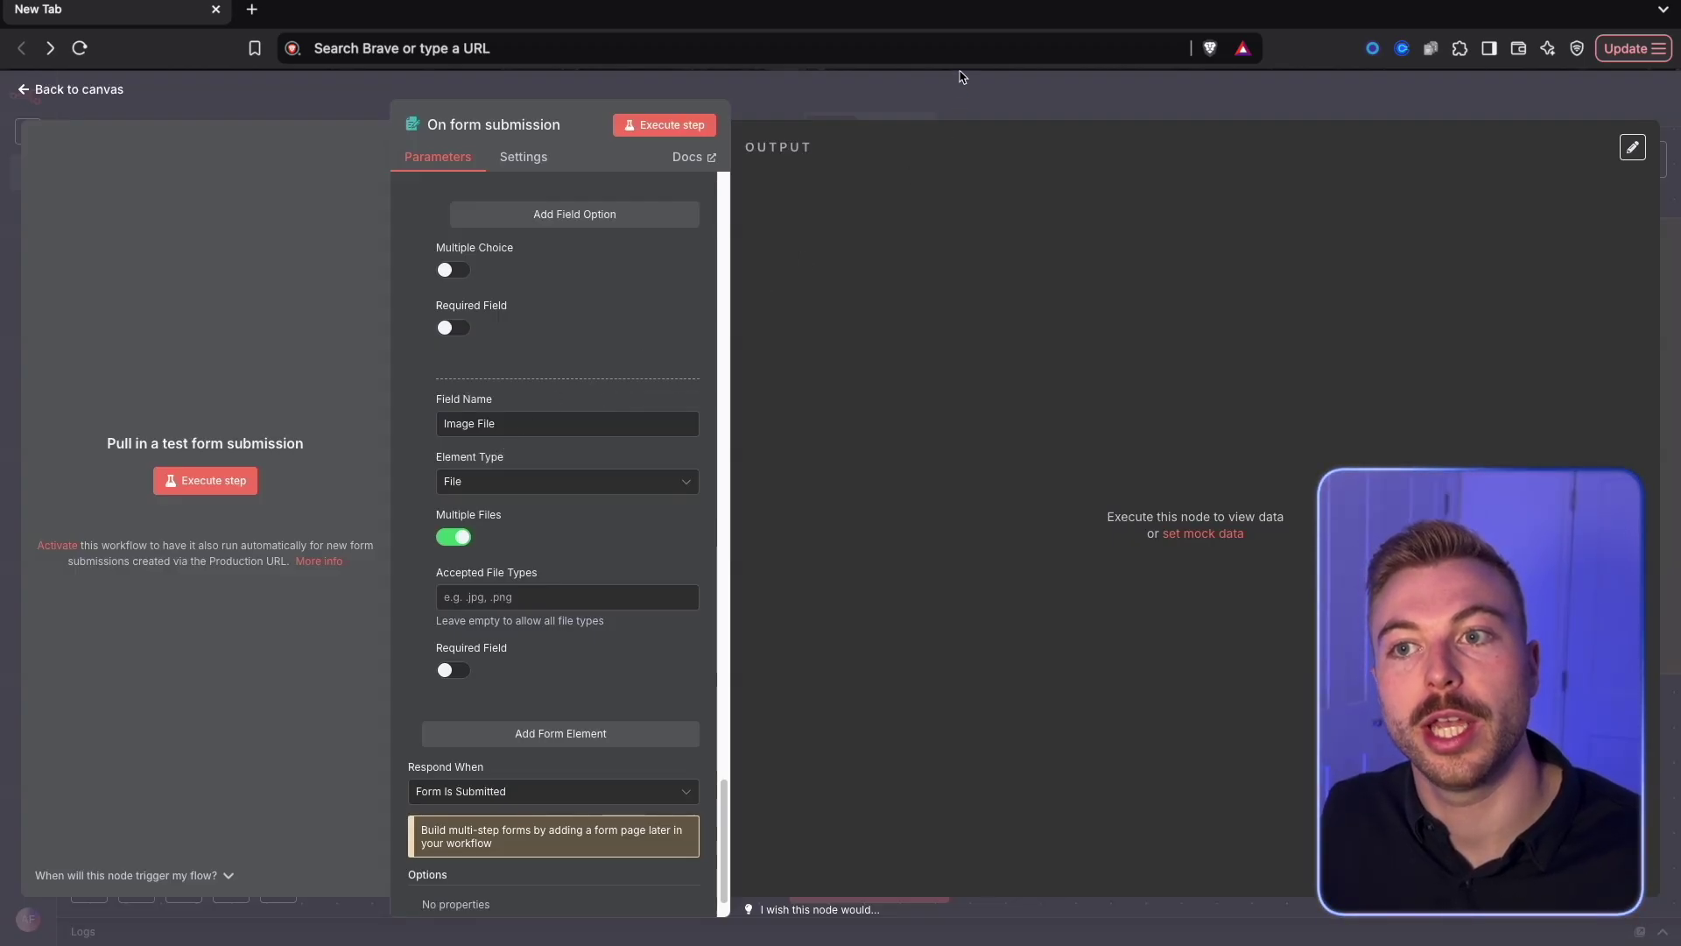
{"action": "key", "text": "Escape"}
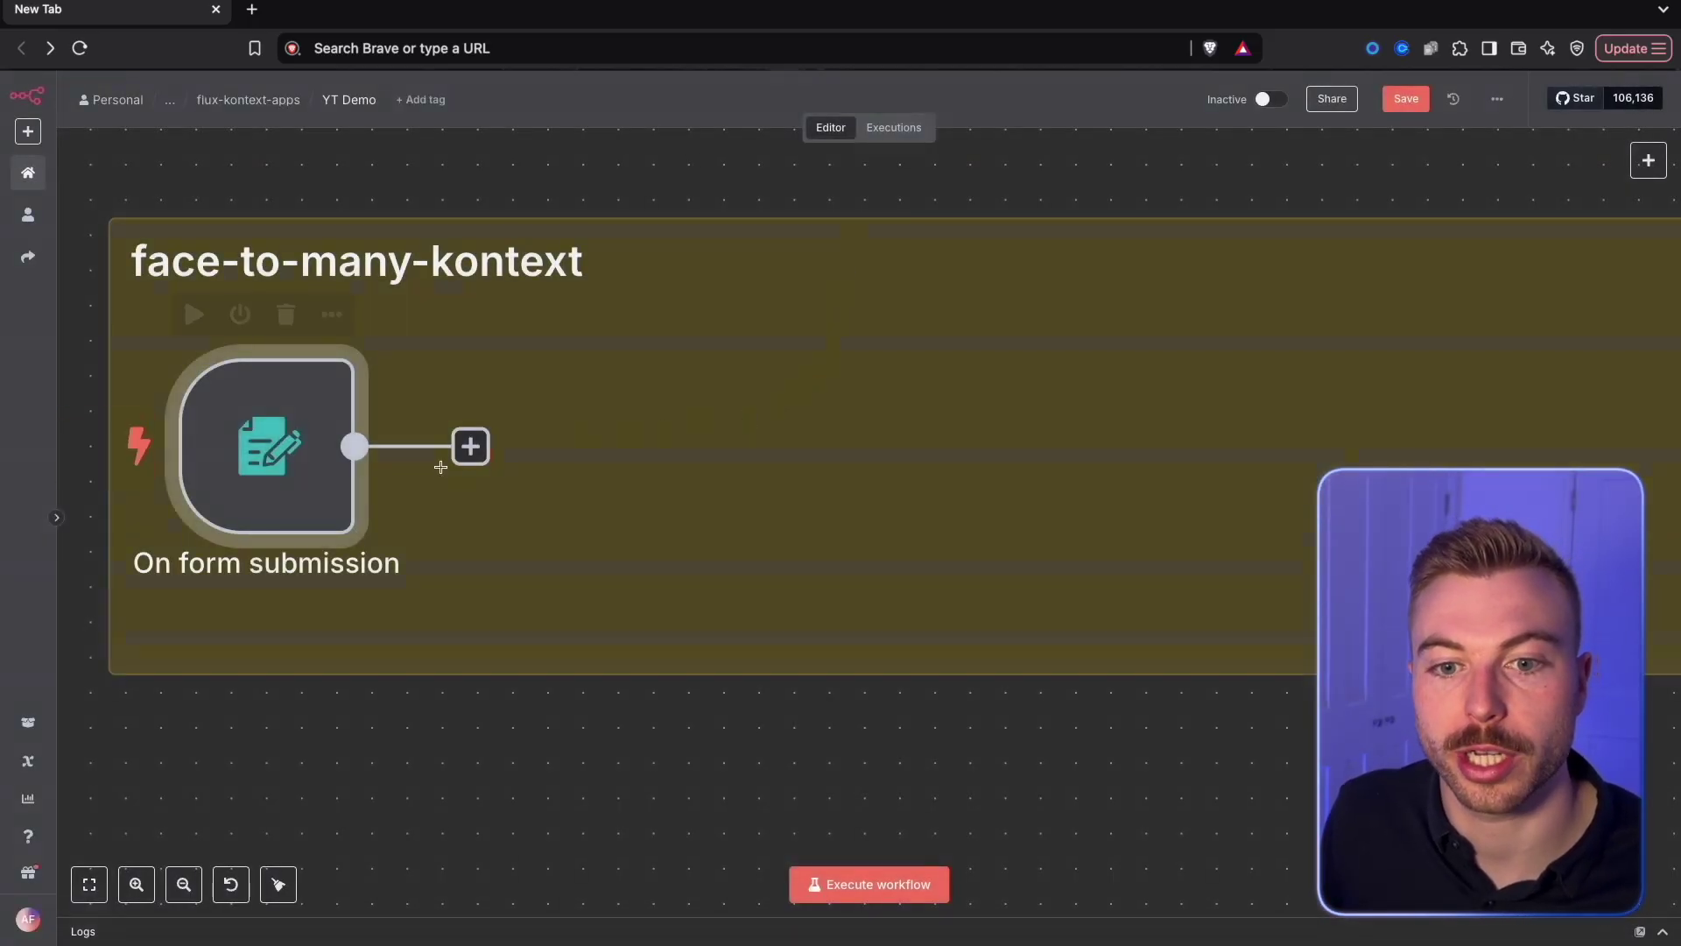
Step: Add Extract from File (Move File to Base64 String) after the On form submission node
{"action": "left_click", "coordinate": [470, 447]}
{"action": "type", "text": "extract"}
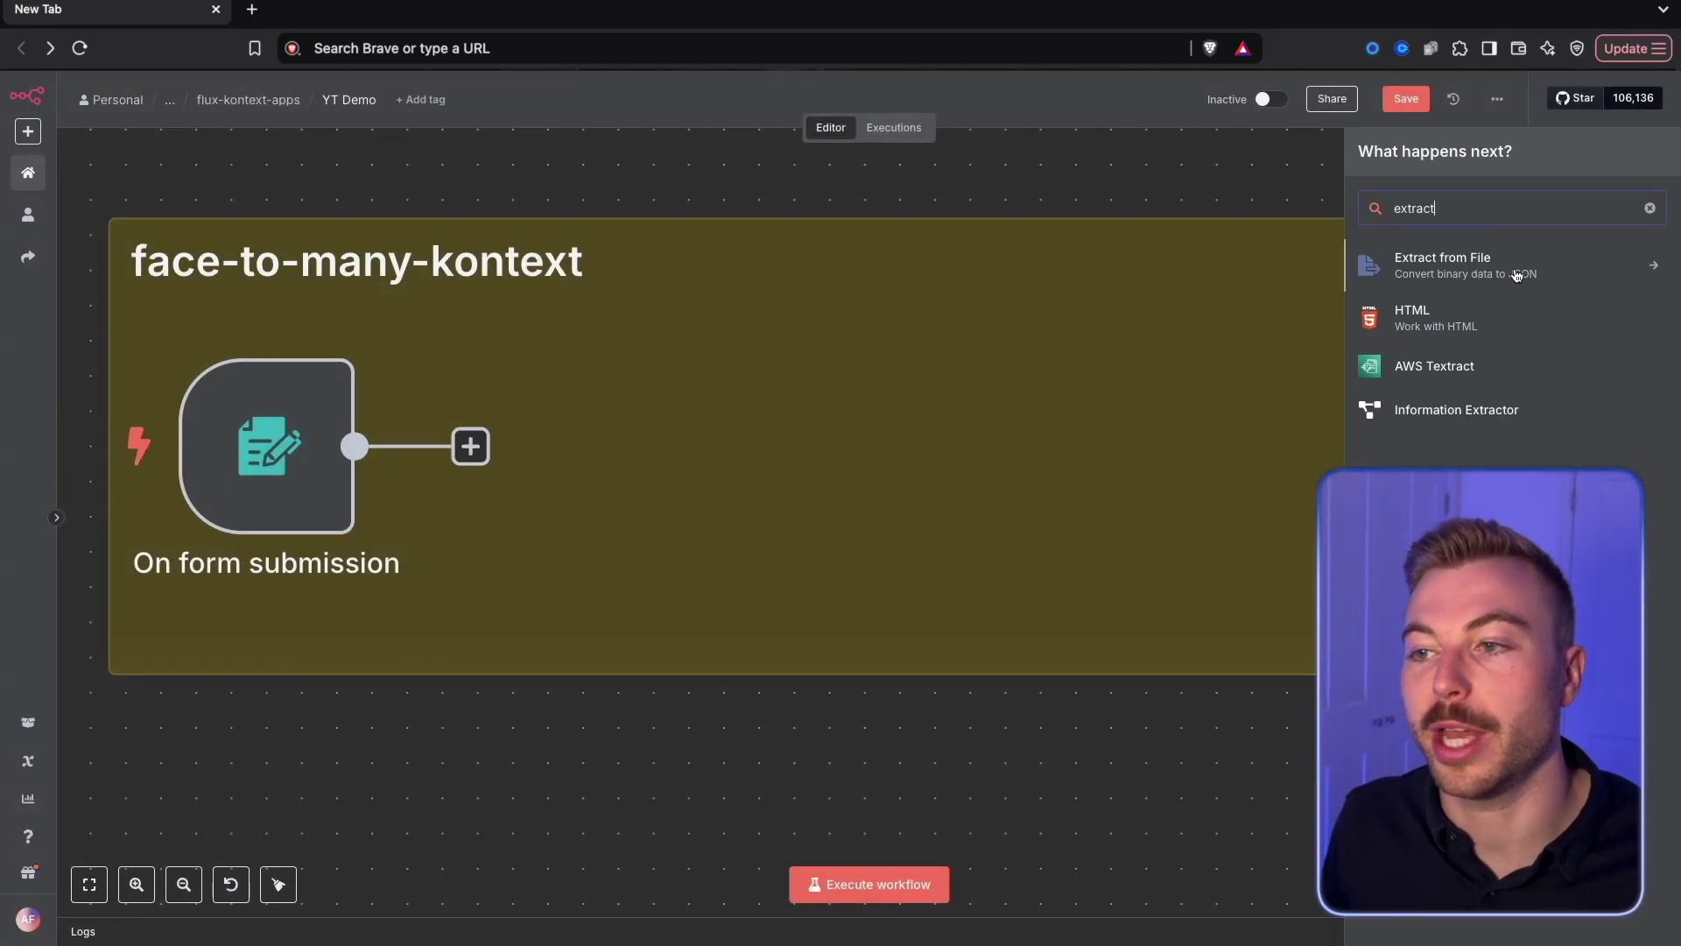
{"action": "left_click", "coordinate": [1518, 276]}
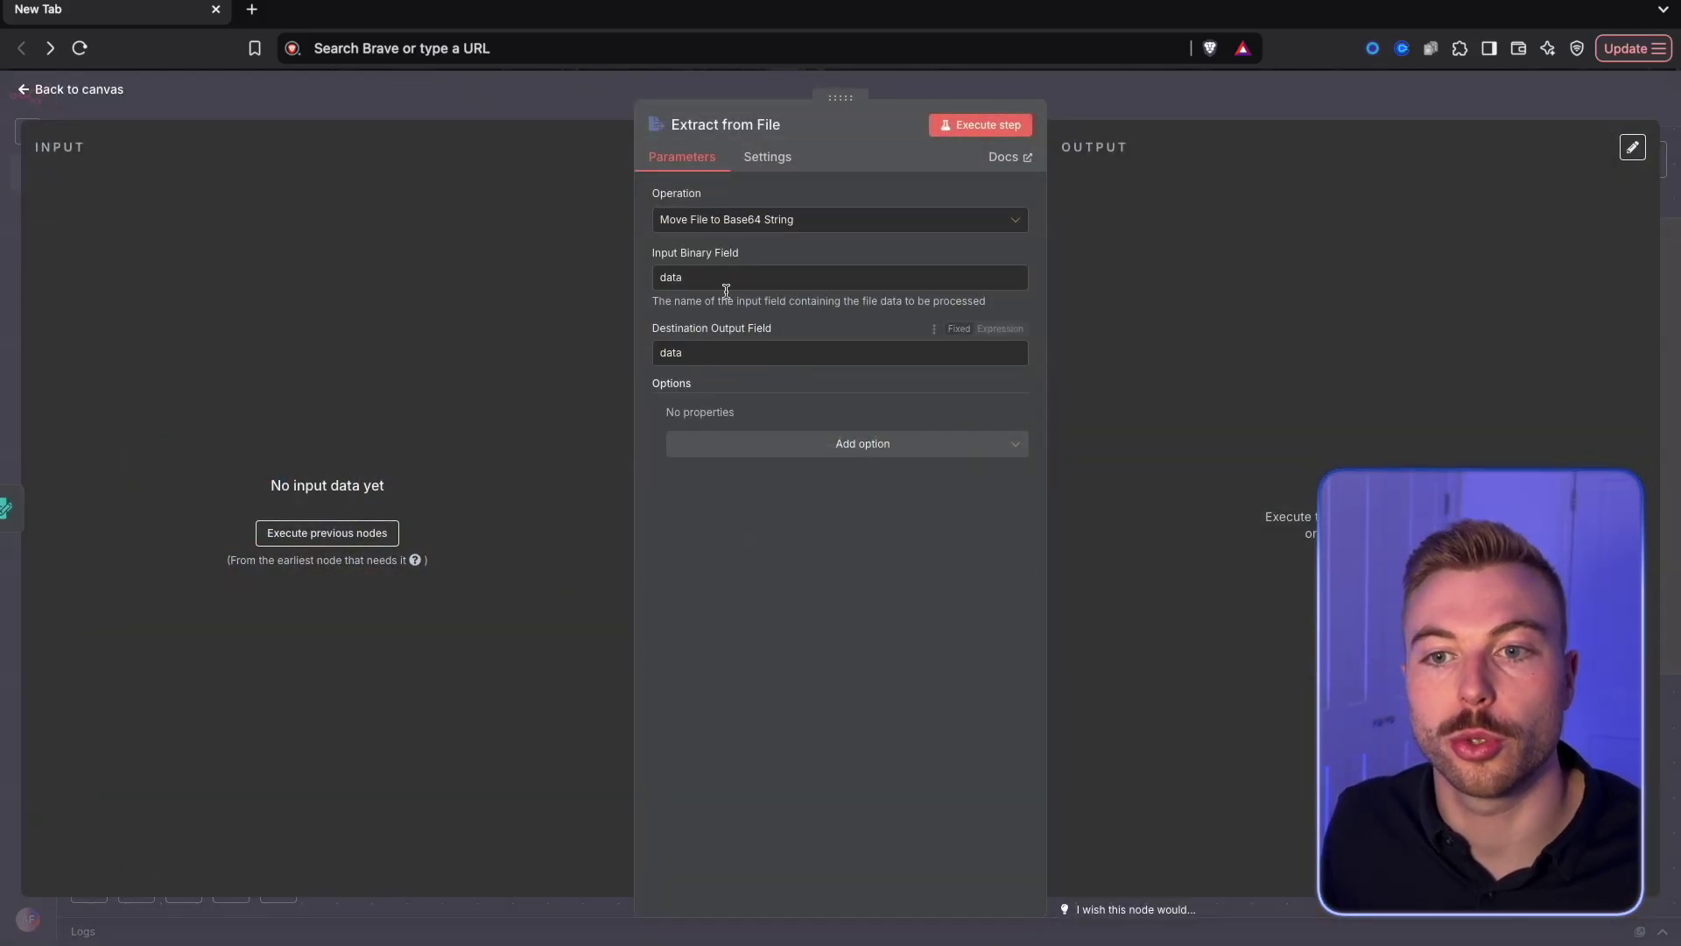
{"action": "left_click", "coordinate": [570, 94]}
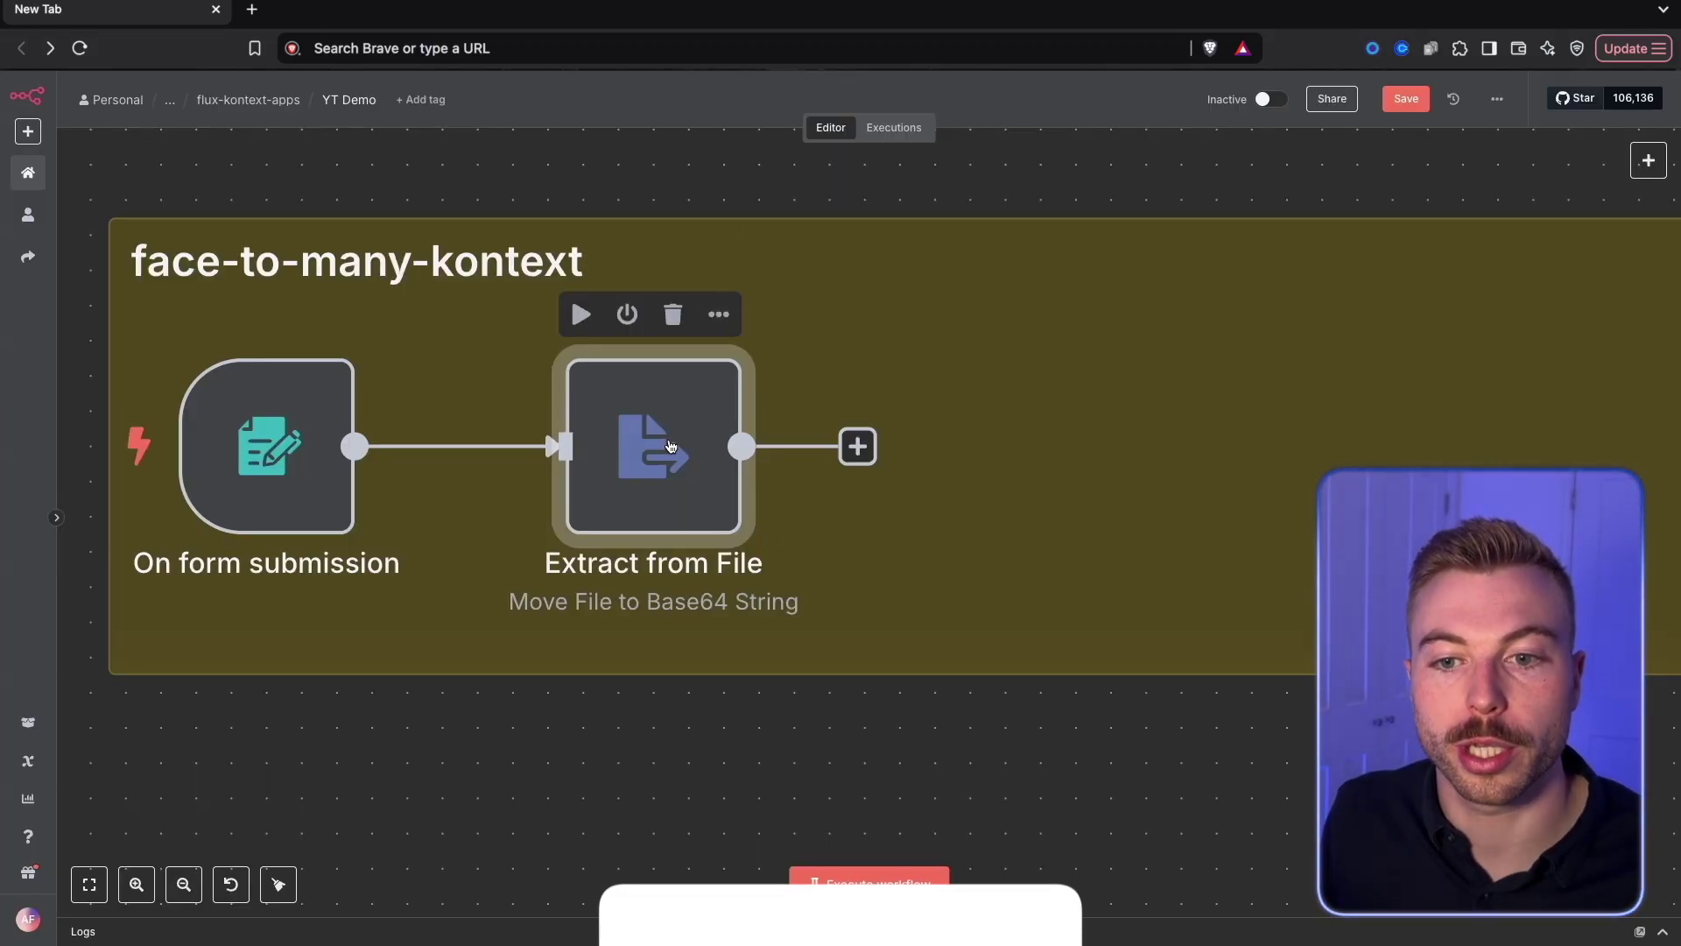
Step: Execute the workflow and fill the test form with Simpsons style, Random persona, and an image
{"action": "left_click", "coordinate": [881, 899]}
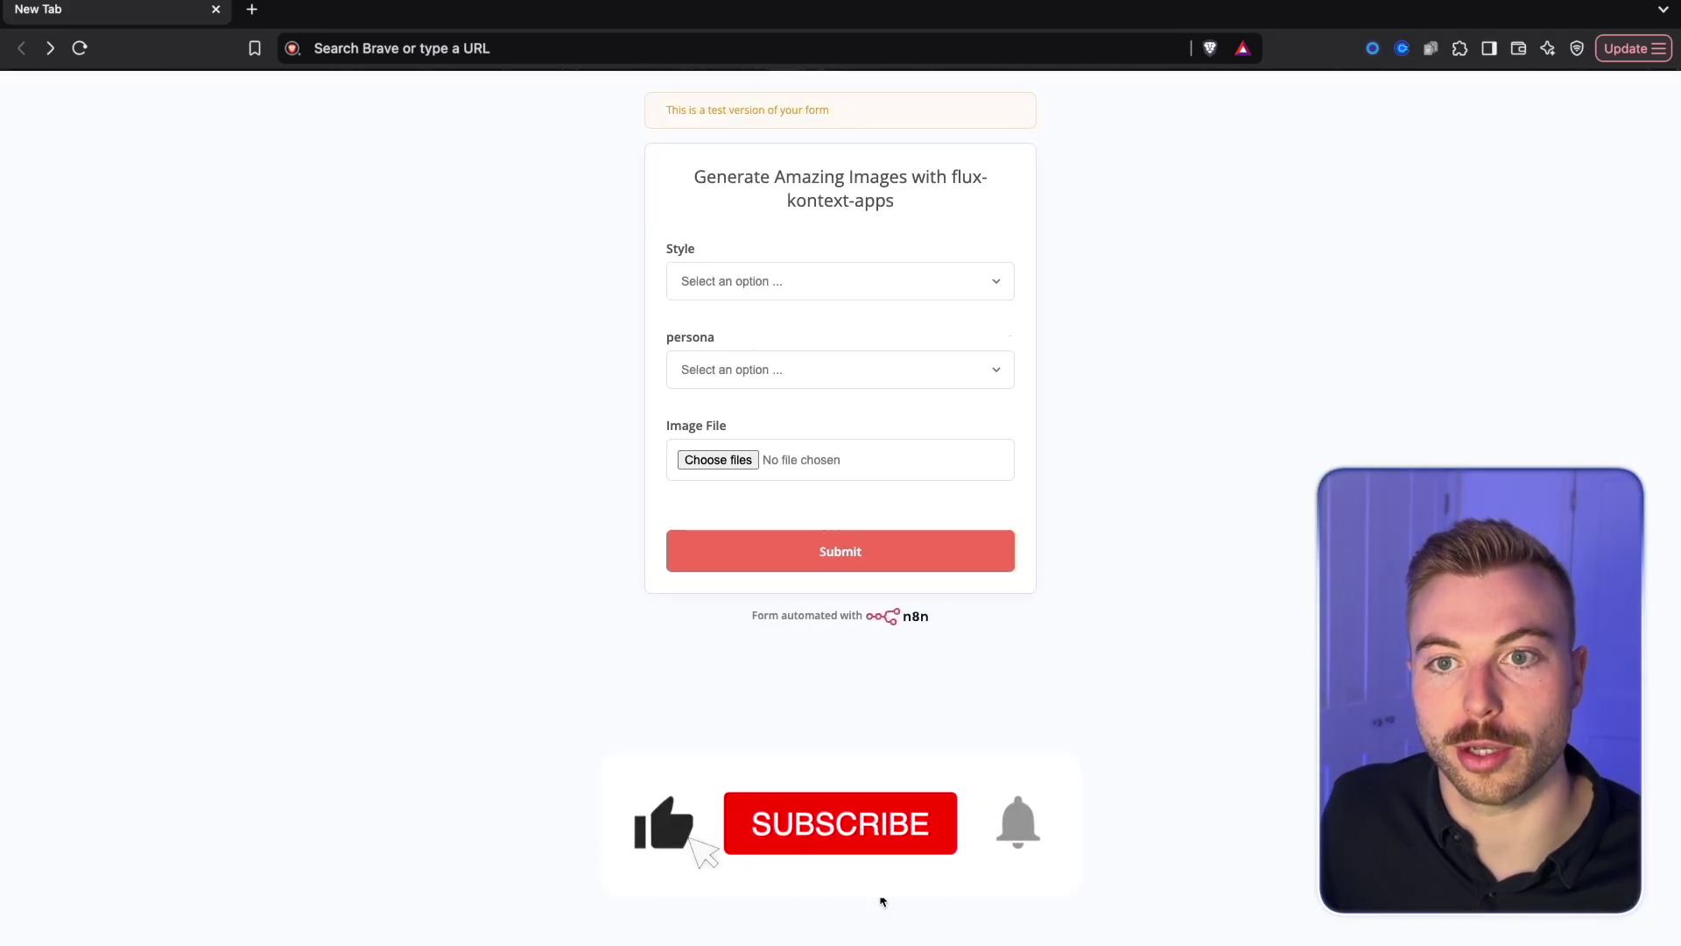
{"action": "left_click", "coordinate": [832, 280]}
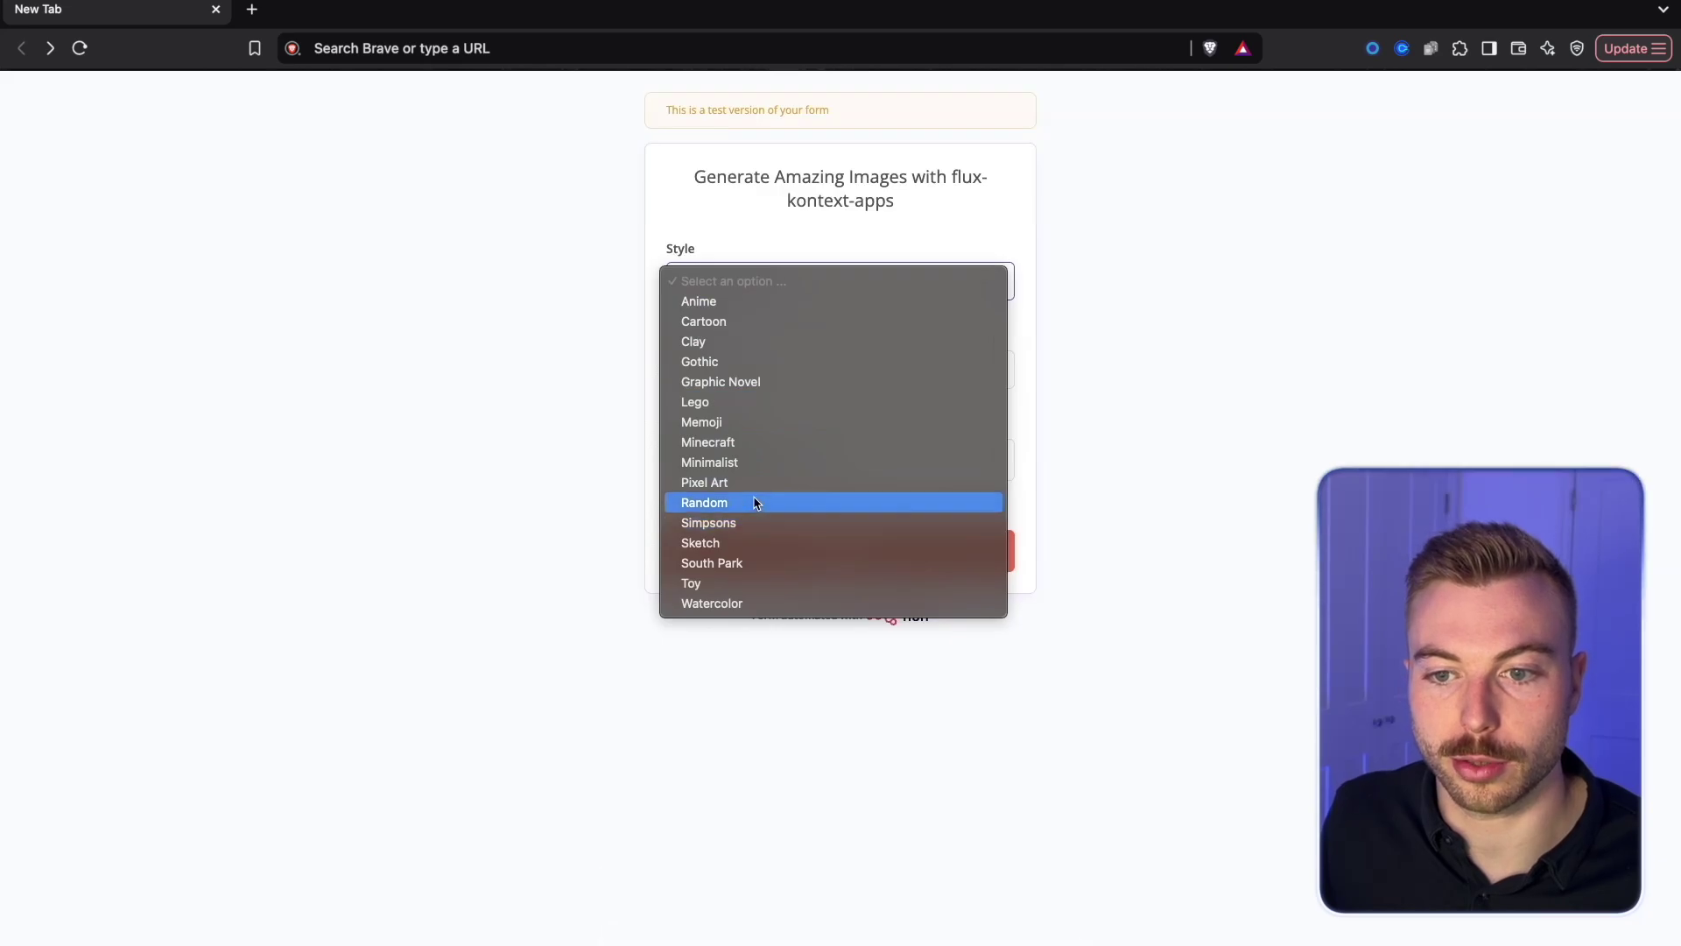
{"action": "left_click", "coordinate": [751, 523]}
{"action": "left_click", "coordinate": [734, 385]}
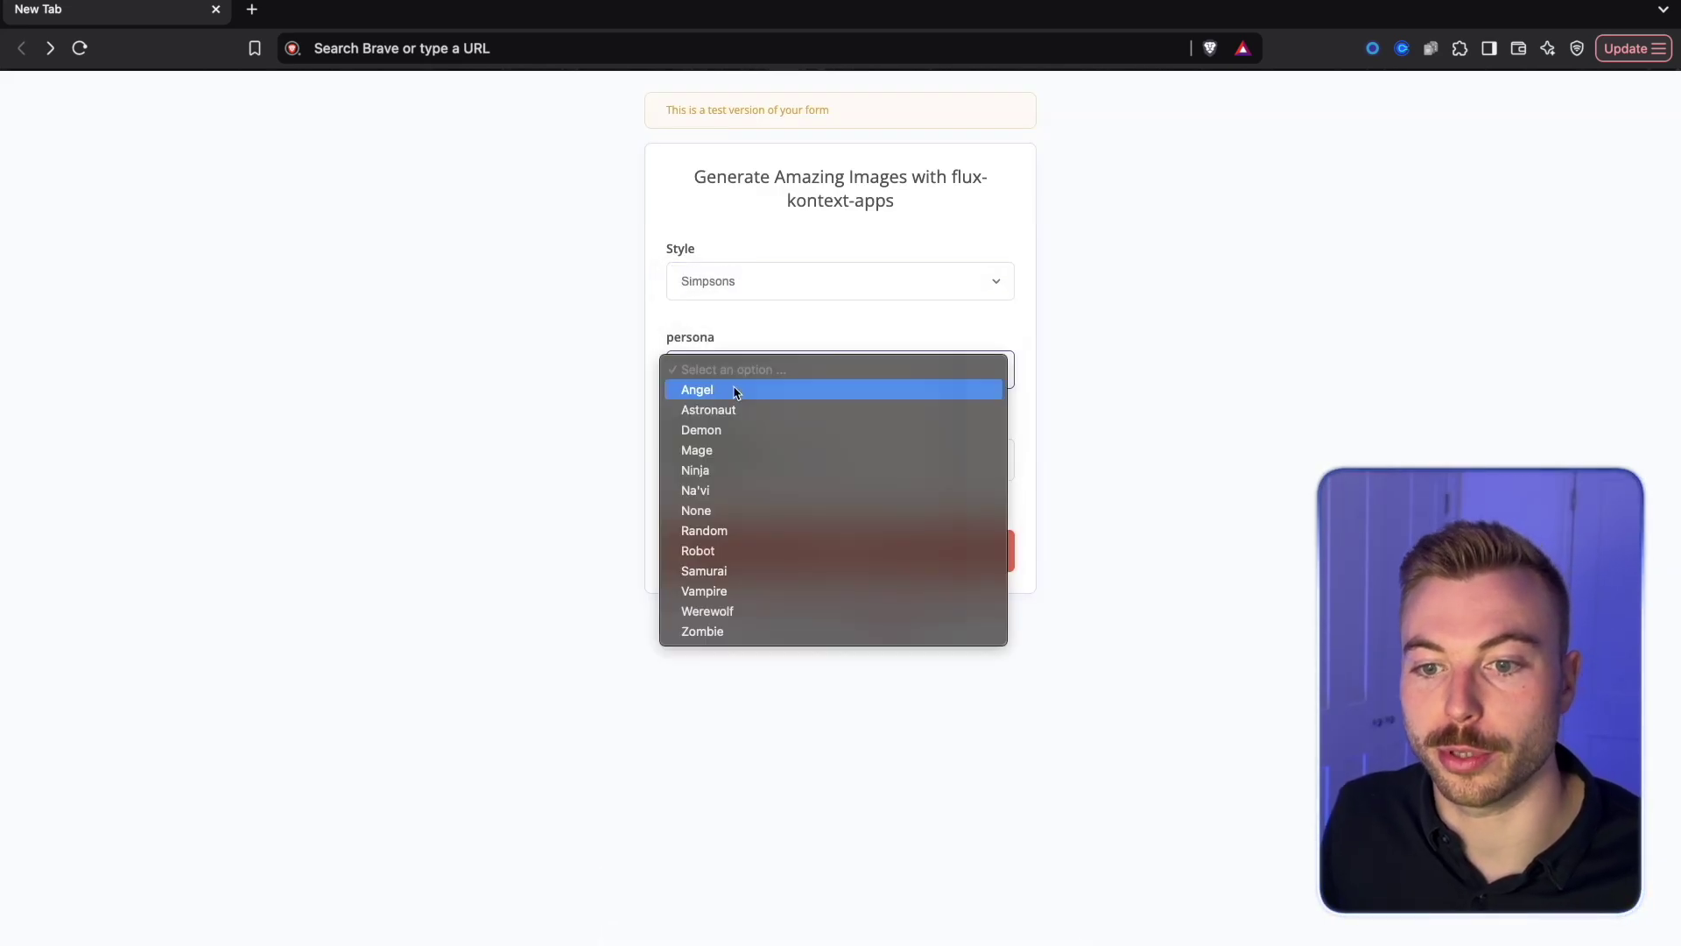
{"action": "left_click", "coordinate": [740, 532]}
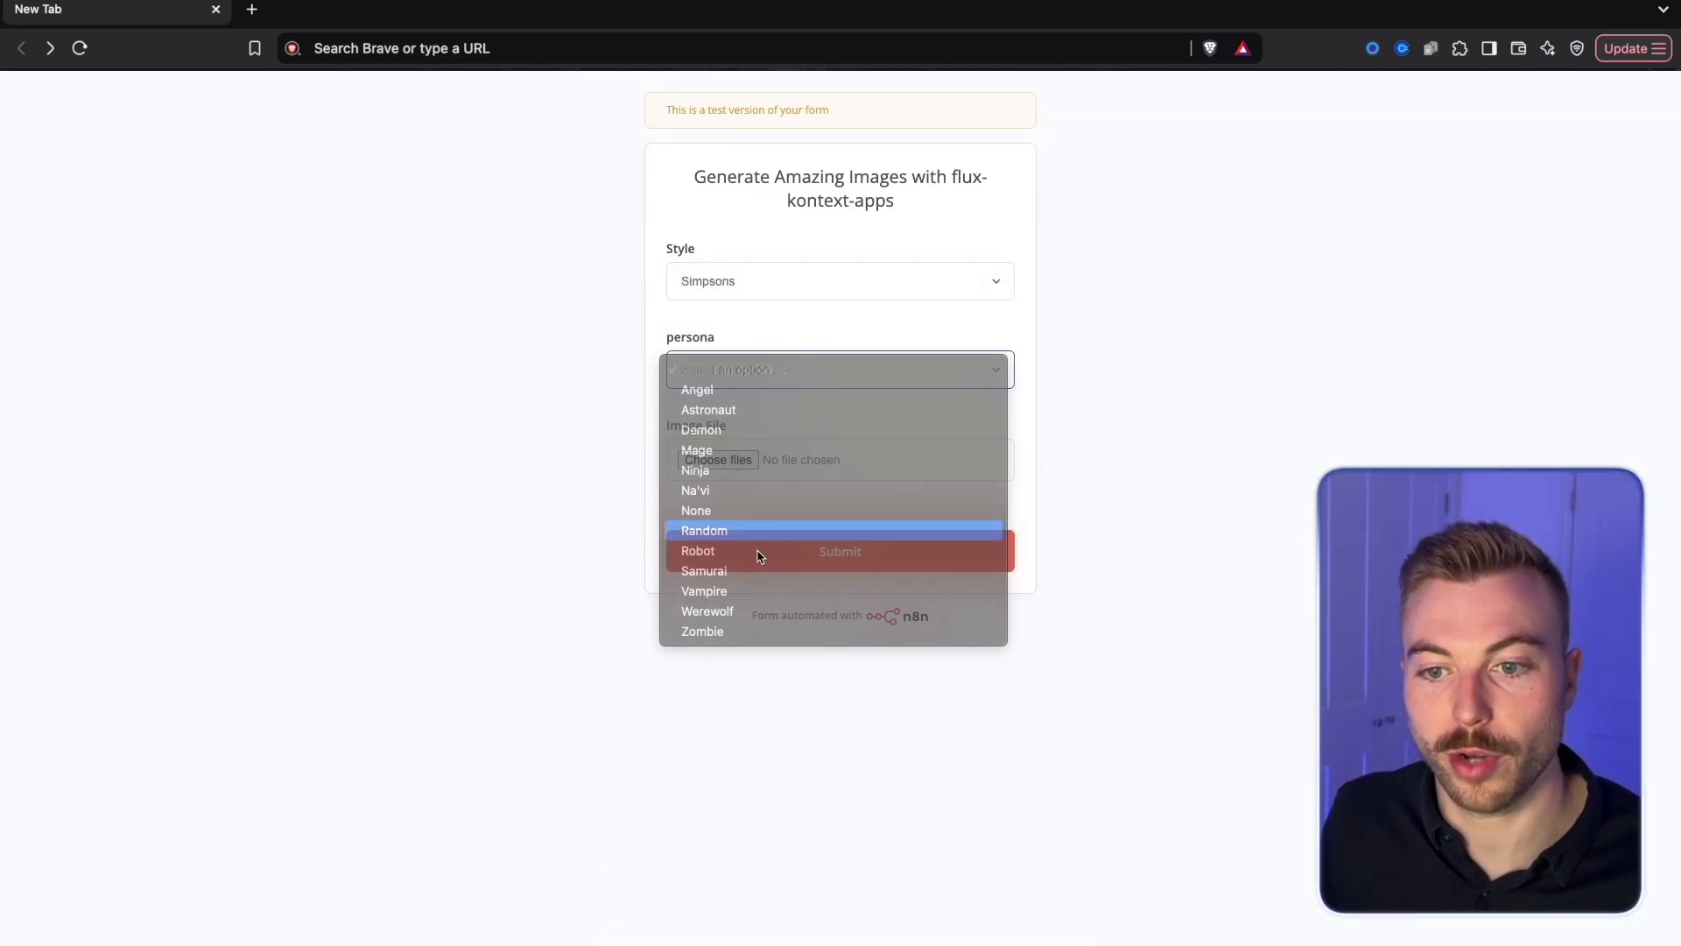
{"action": "left_click", "coordinate": [734, 457]}
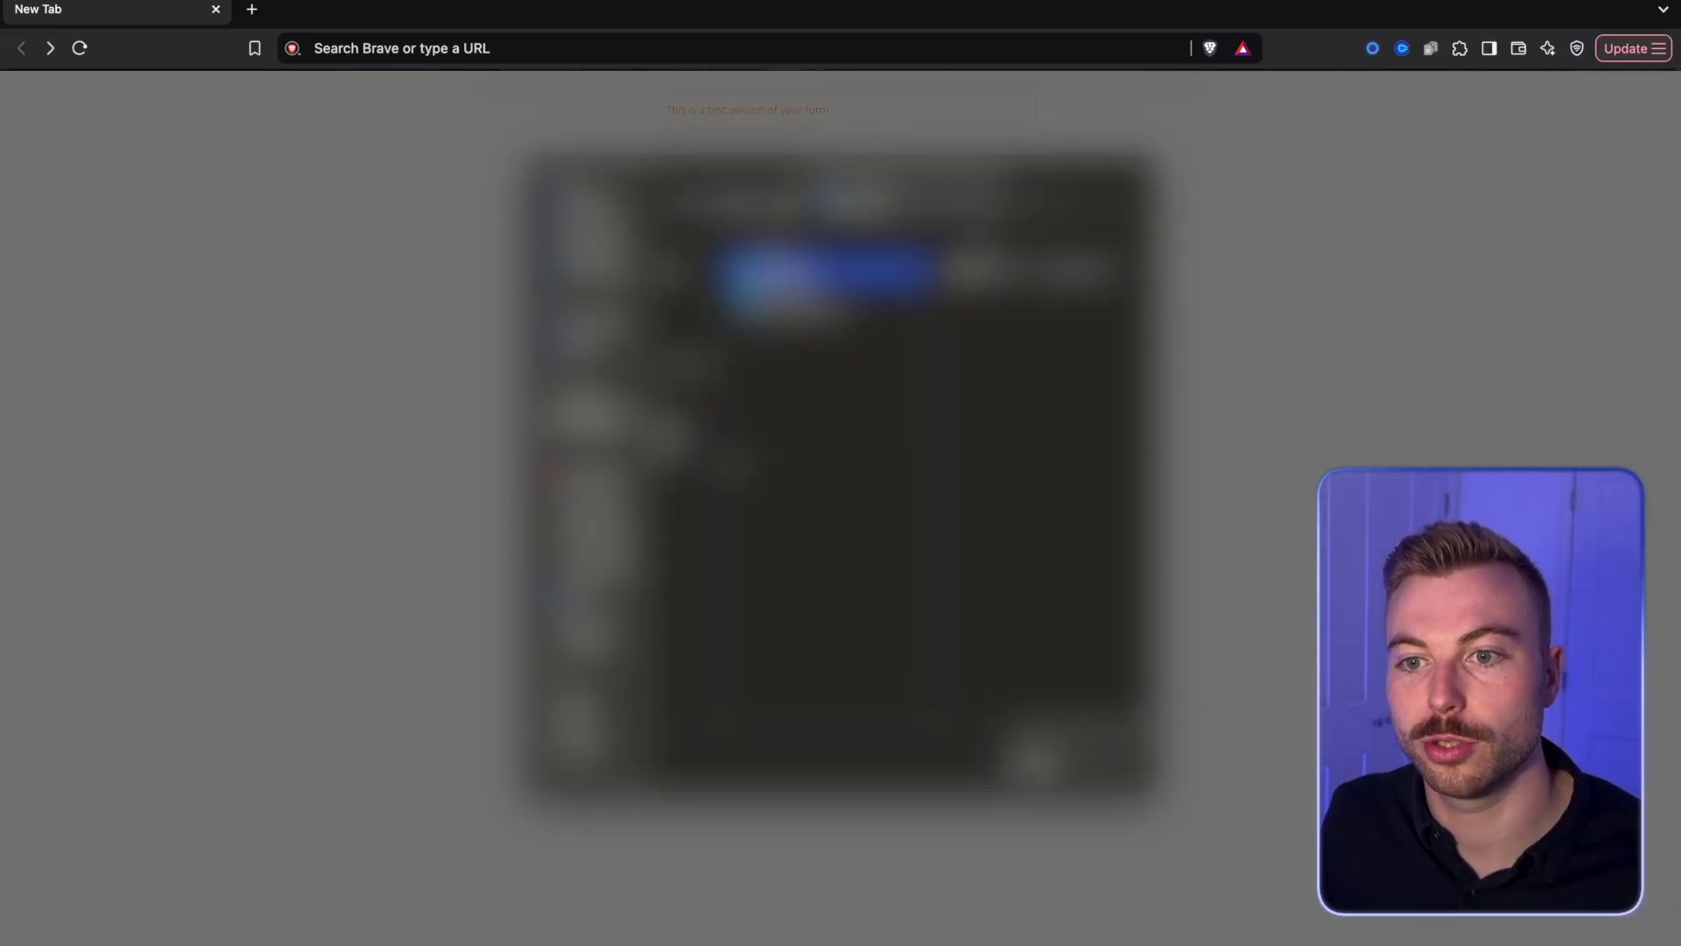
{"action": "key", "text": "Return"}
Step: Submit the test form and inspect the trigger's uploaded image and schema output
{"action": "left_click", "coordinate": [915, 564]}
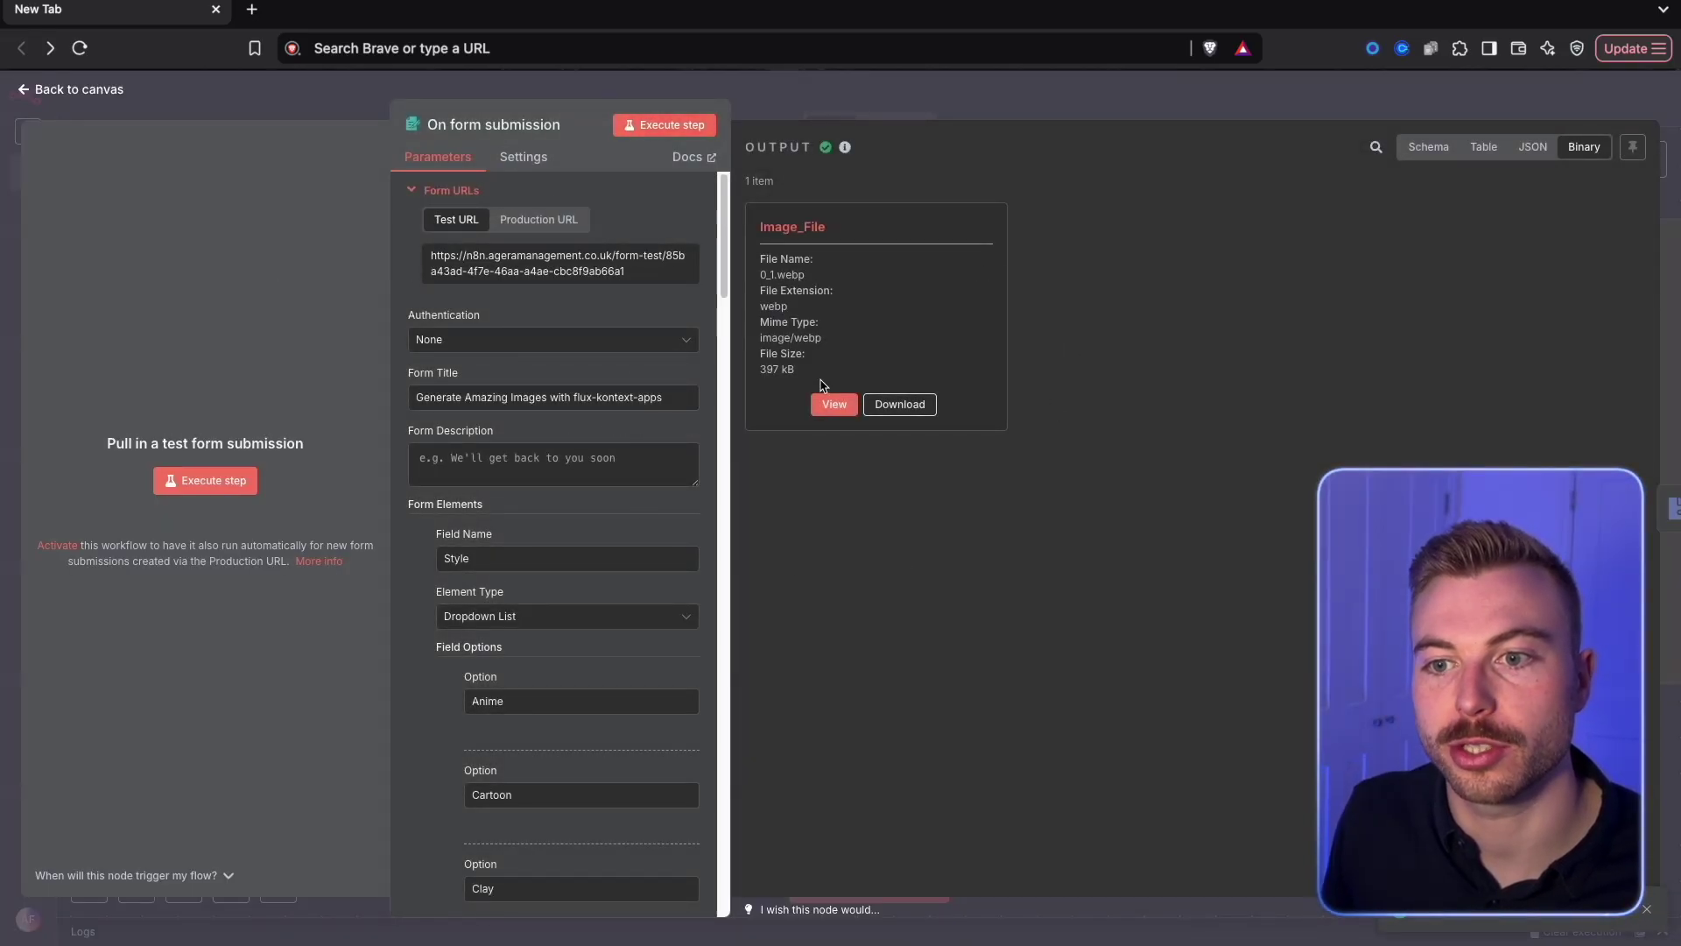
{"action": "left_click", "coordinate": [830, 403]}
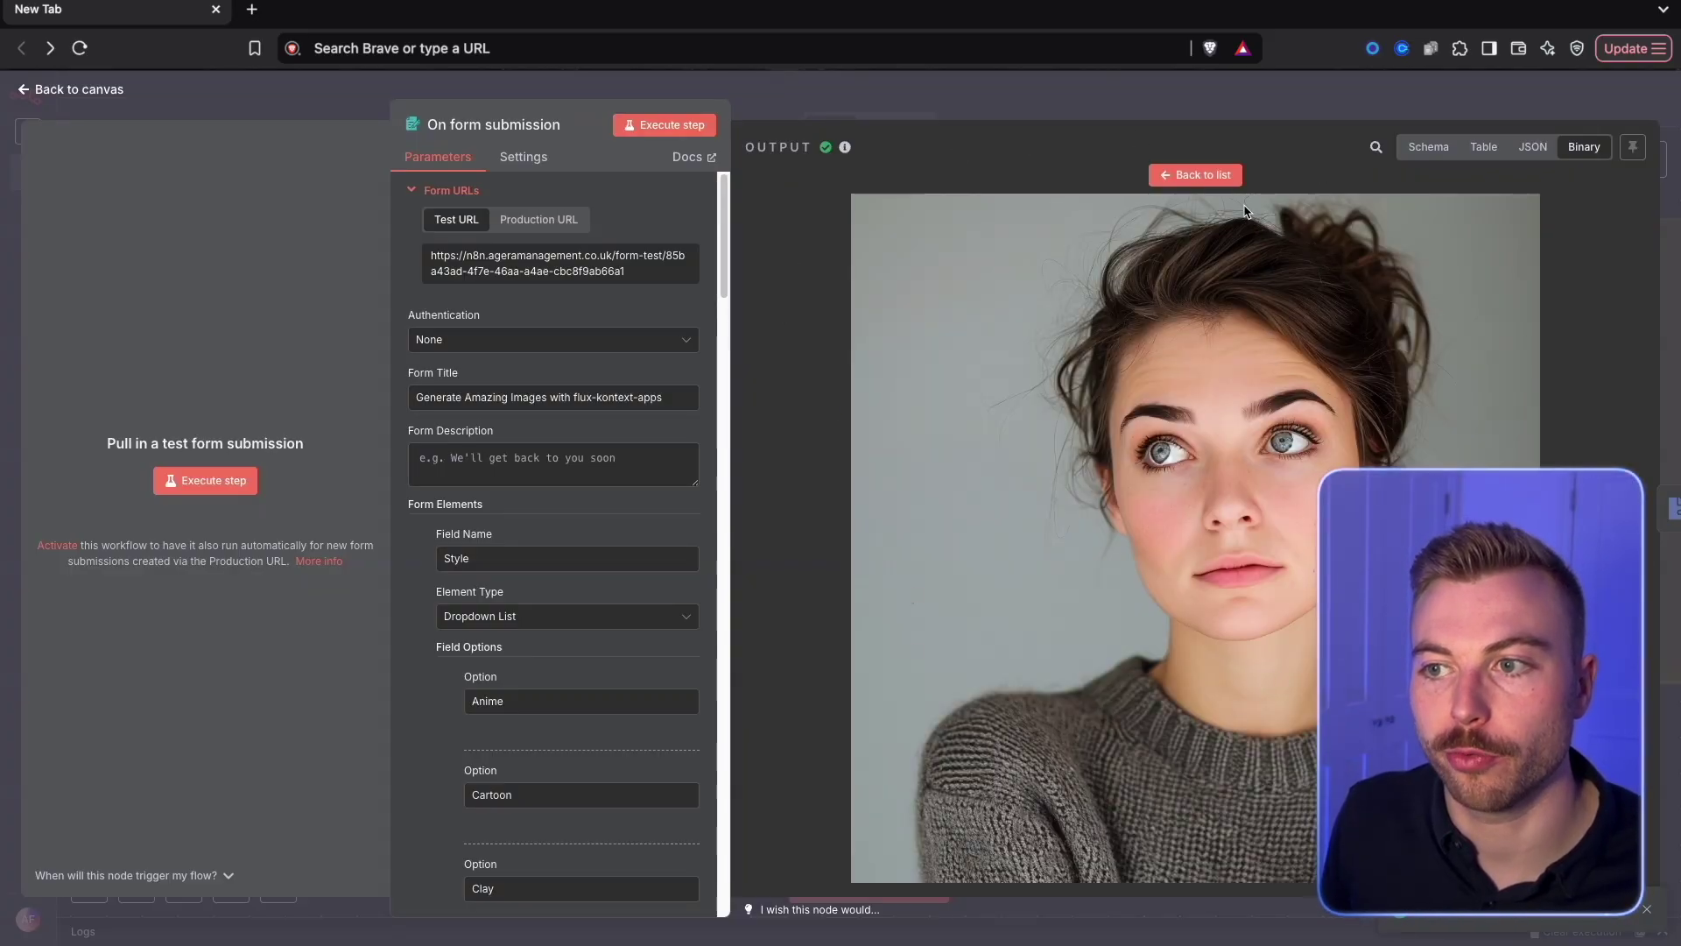
{"action": "left_click", "coordinate": [1233, 177]}
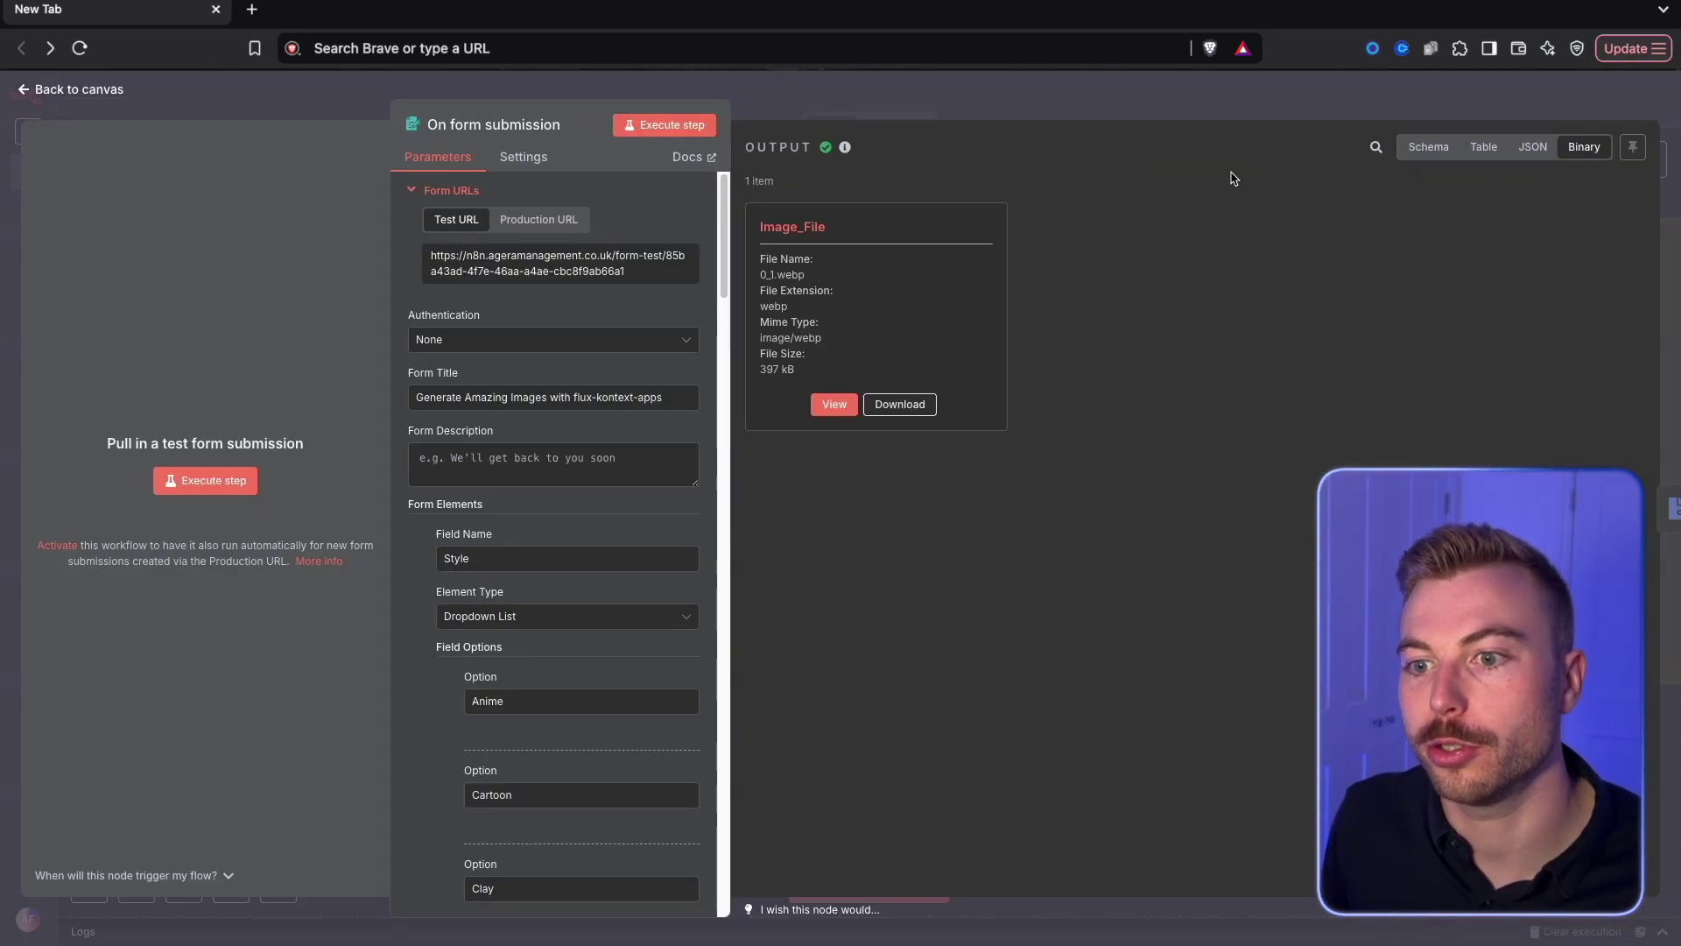
{"action": "left_click", "coordinate": [1437, 150]}
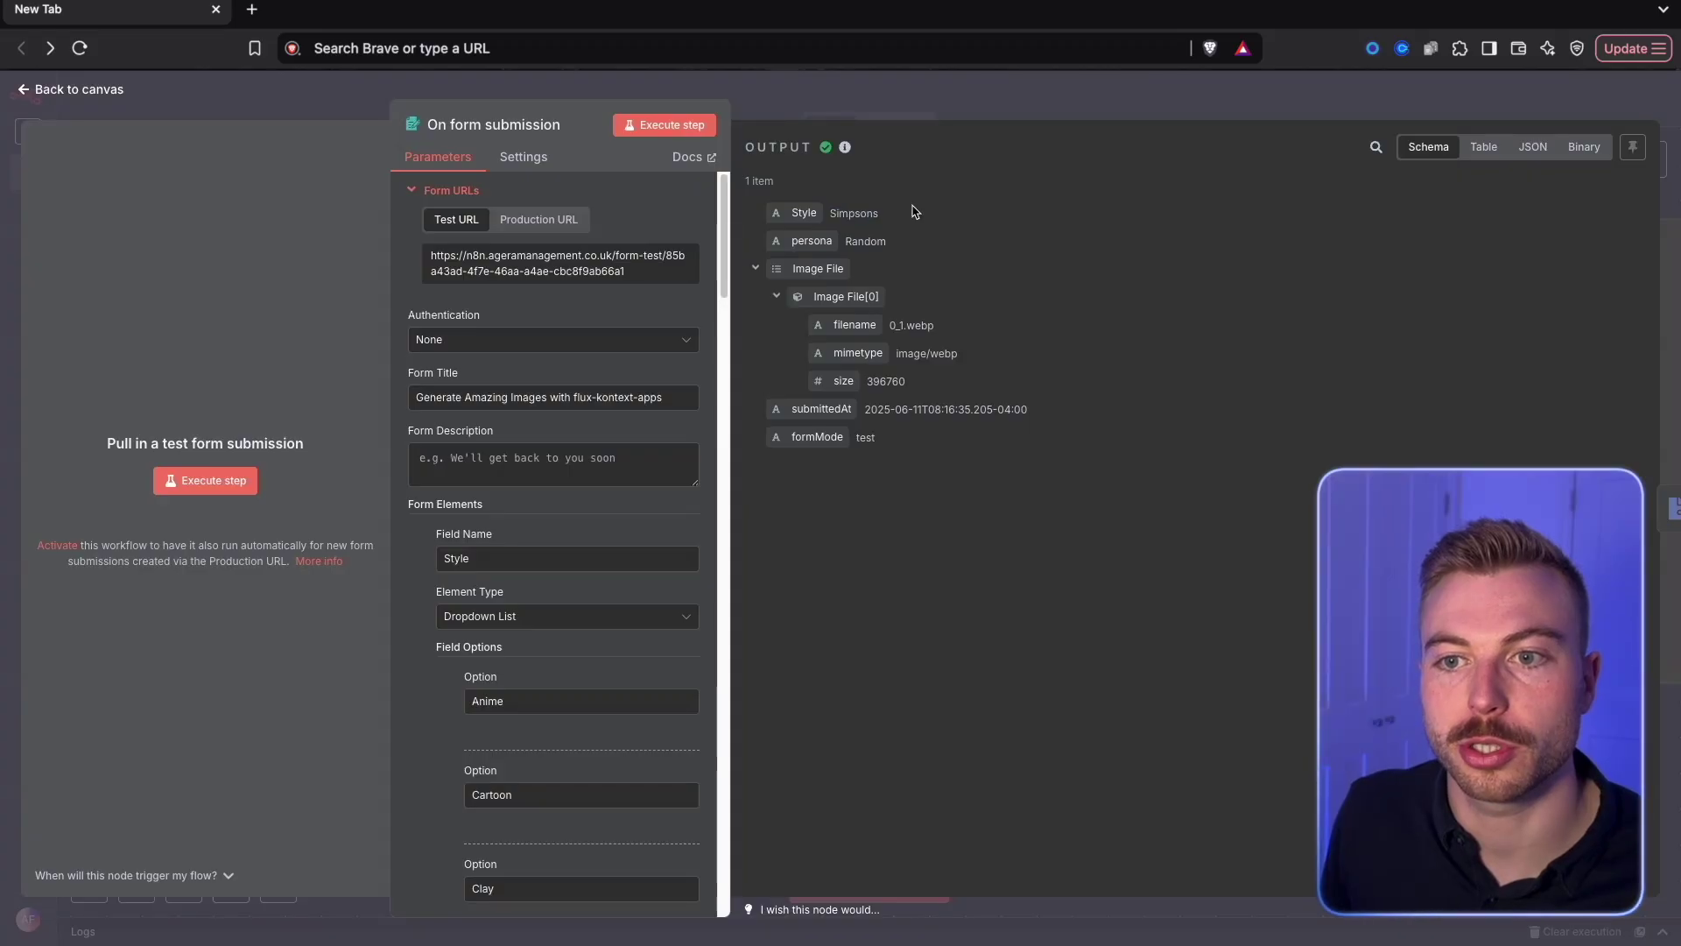
{"action": "left_click", "coordinate": [924, 118]}
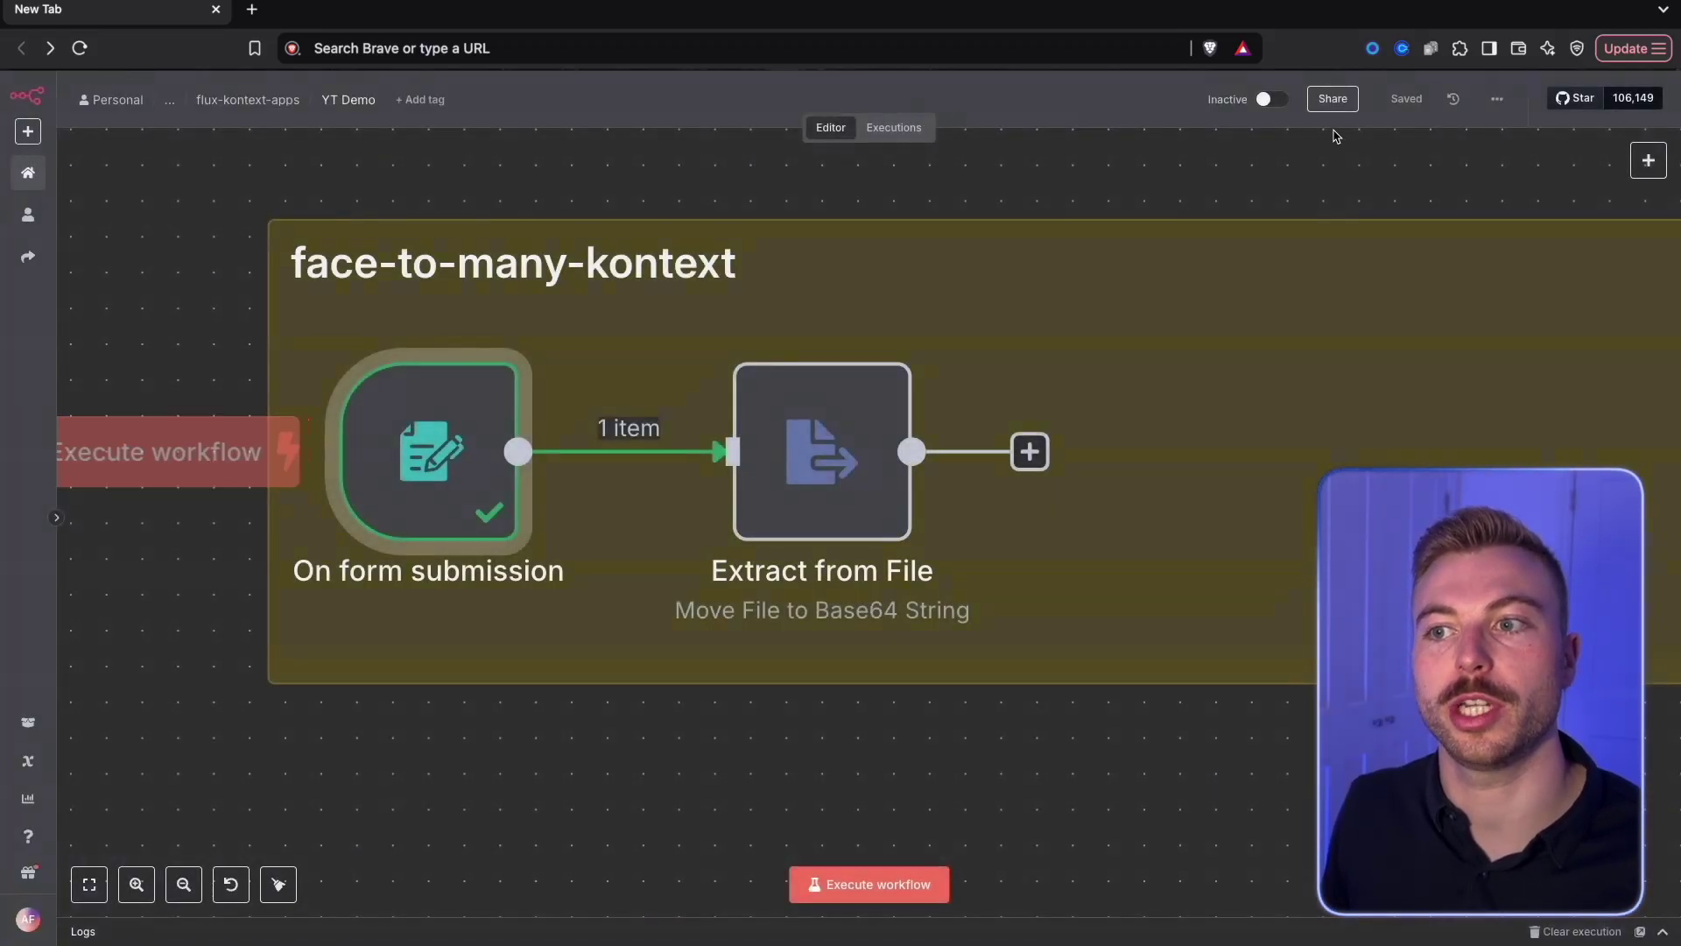
Step: Add an HTTP Request node after Extract from File
{"action": "left_click", "coordinate": [1030, 451]}
{"action": "type", "text": "http"}
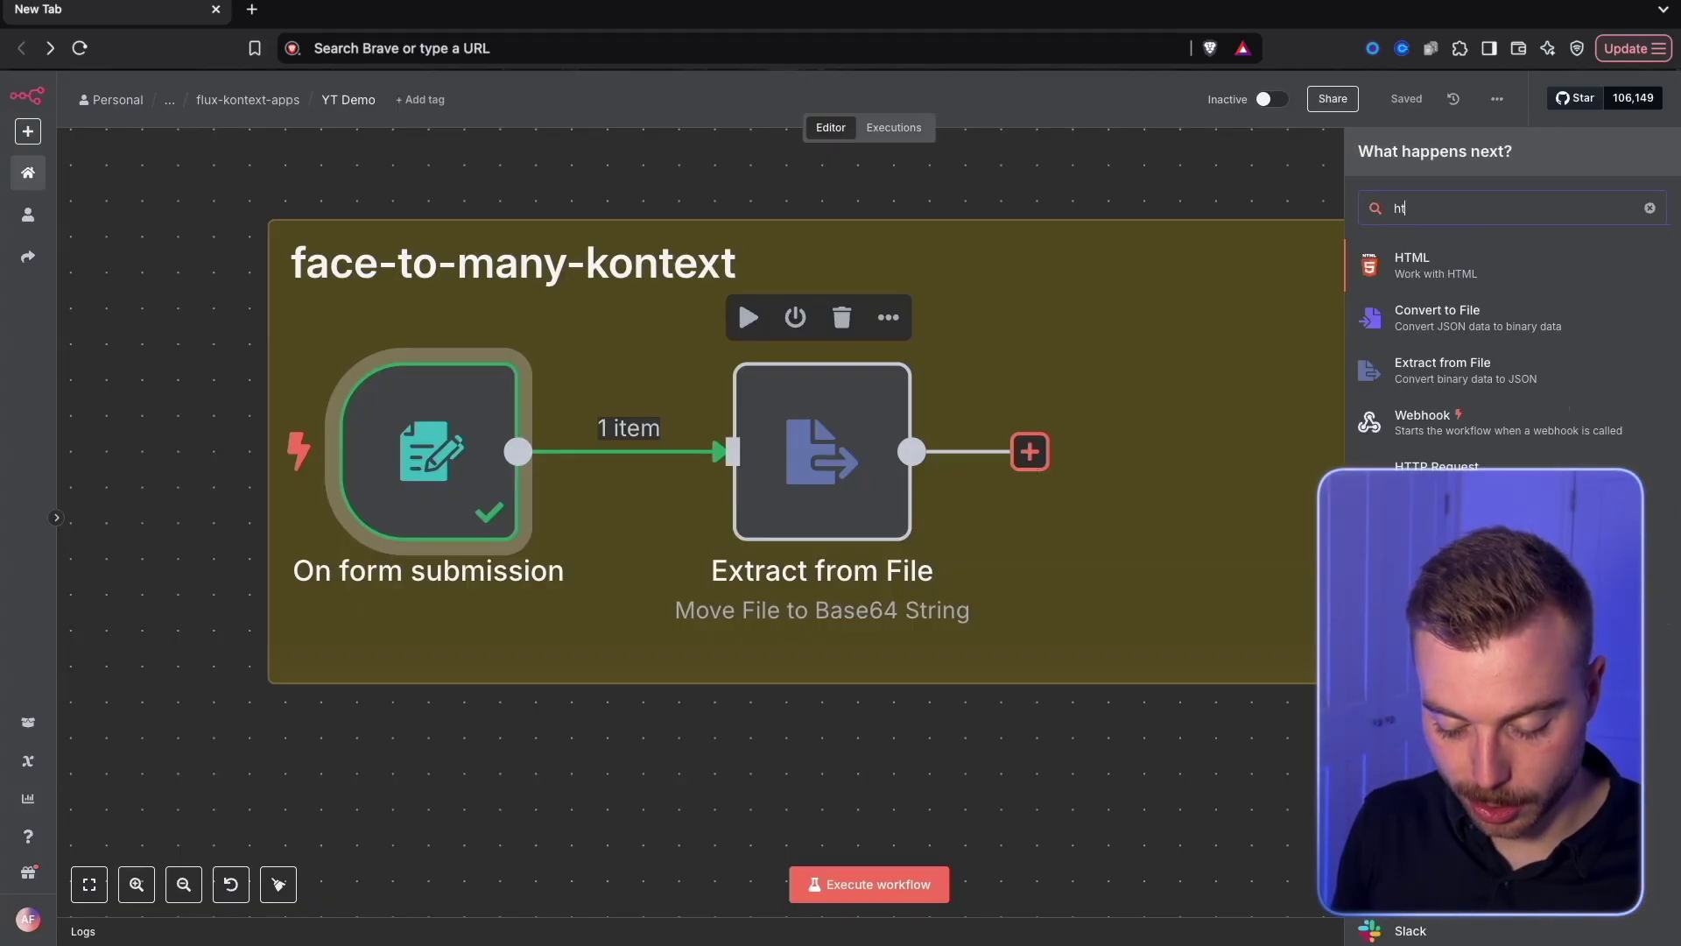
{"action": "left_click", "coordinate": [1530, 271]}
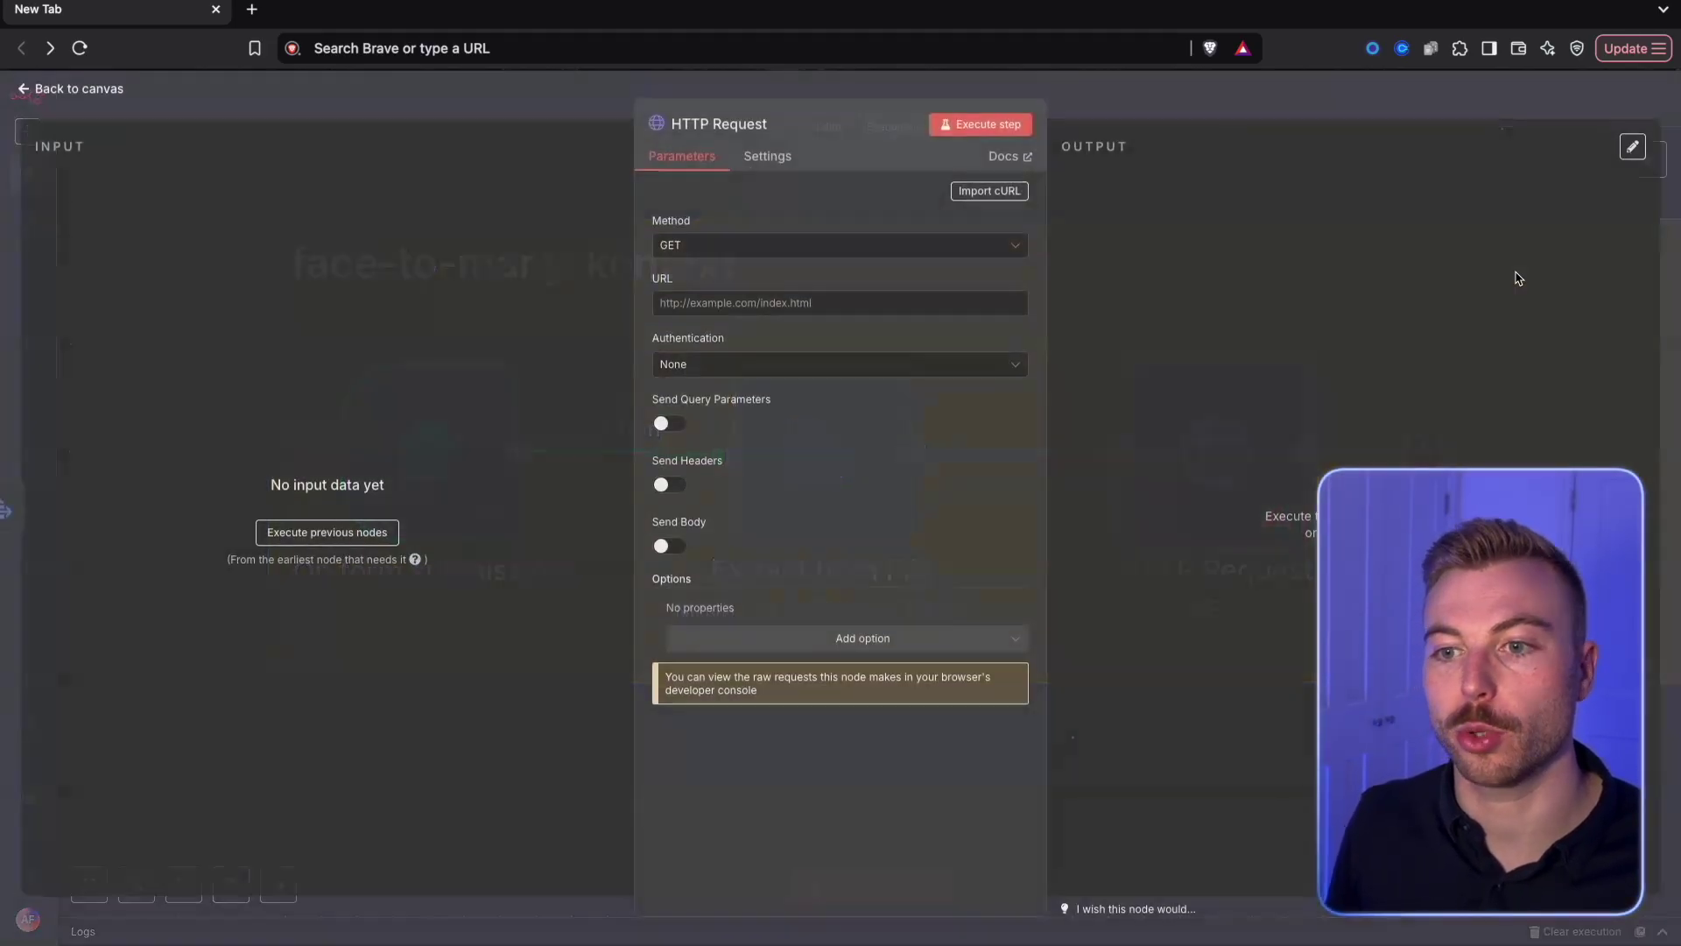
{"action": "left_click", "coordinate": [1362, 114]}
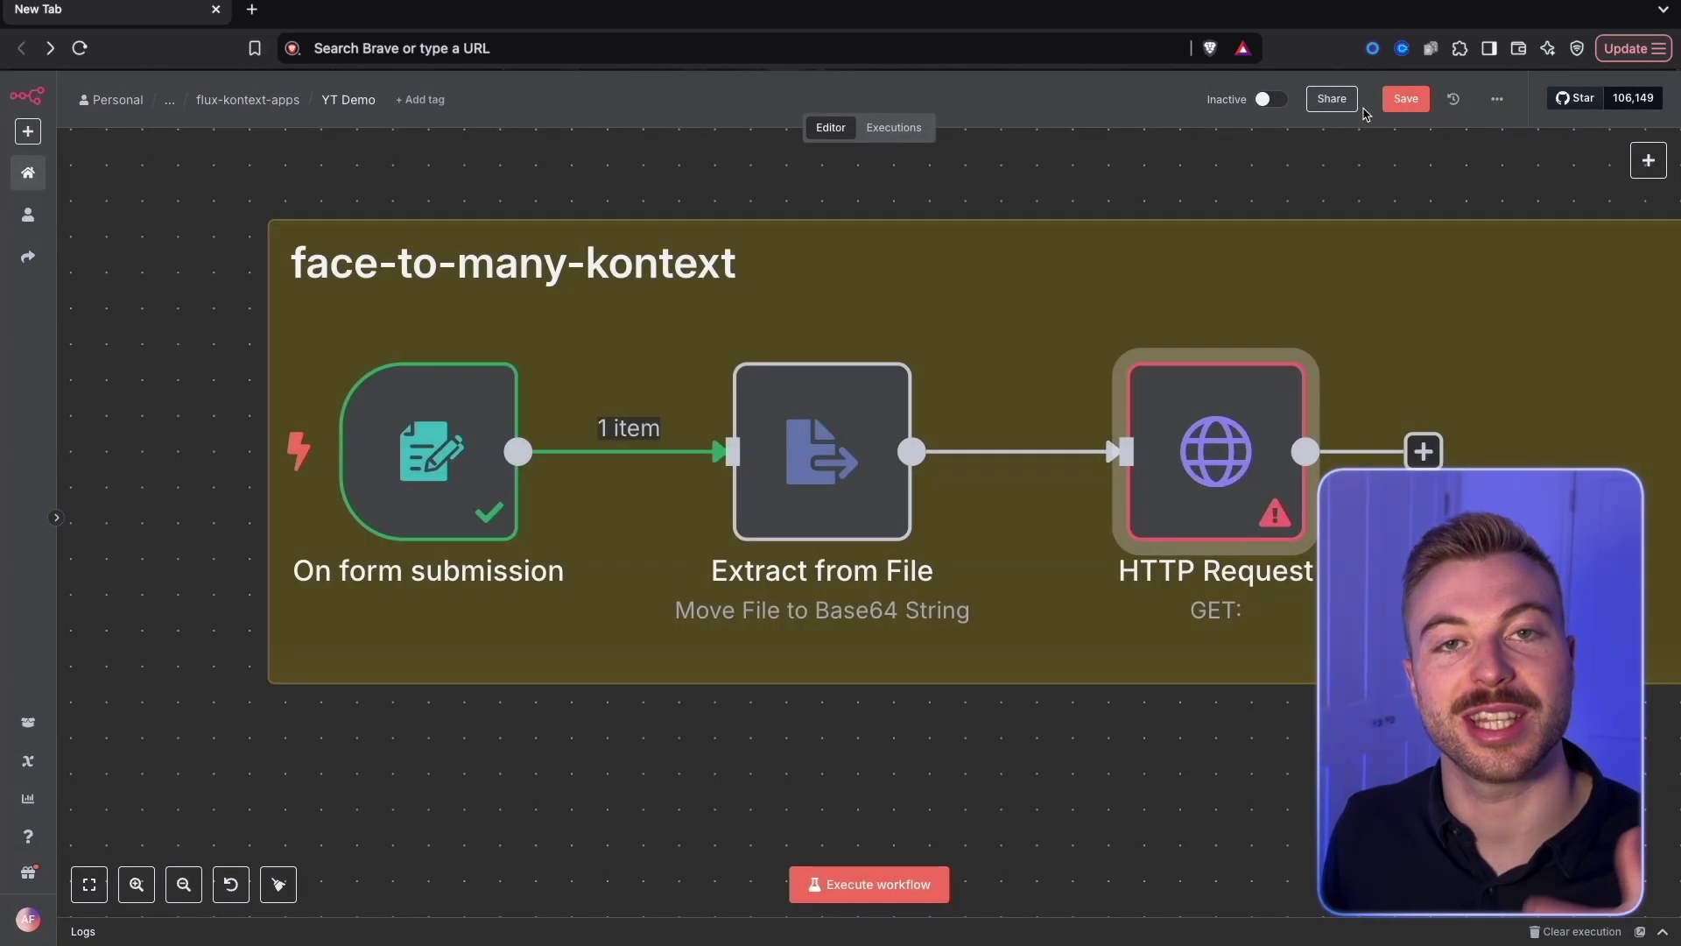
Step: Select and copy the Example call curl command from imgbb's API documentation
{"action": "scroll", "coordinate": [1217, 394], "scroll_direction": "right", "scroll_amount": 3}
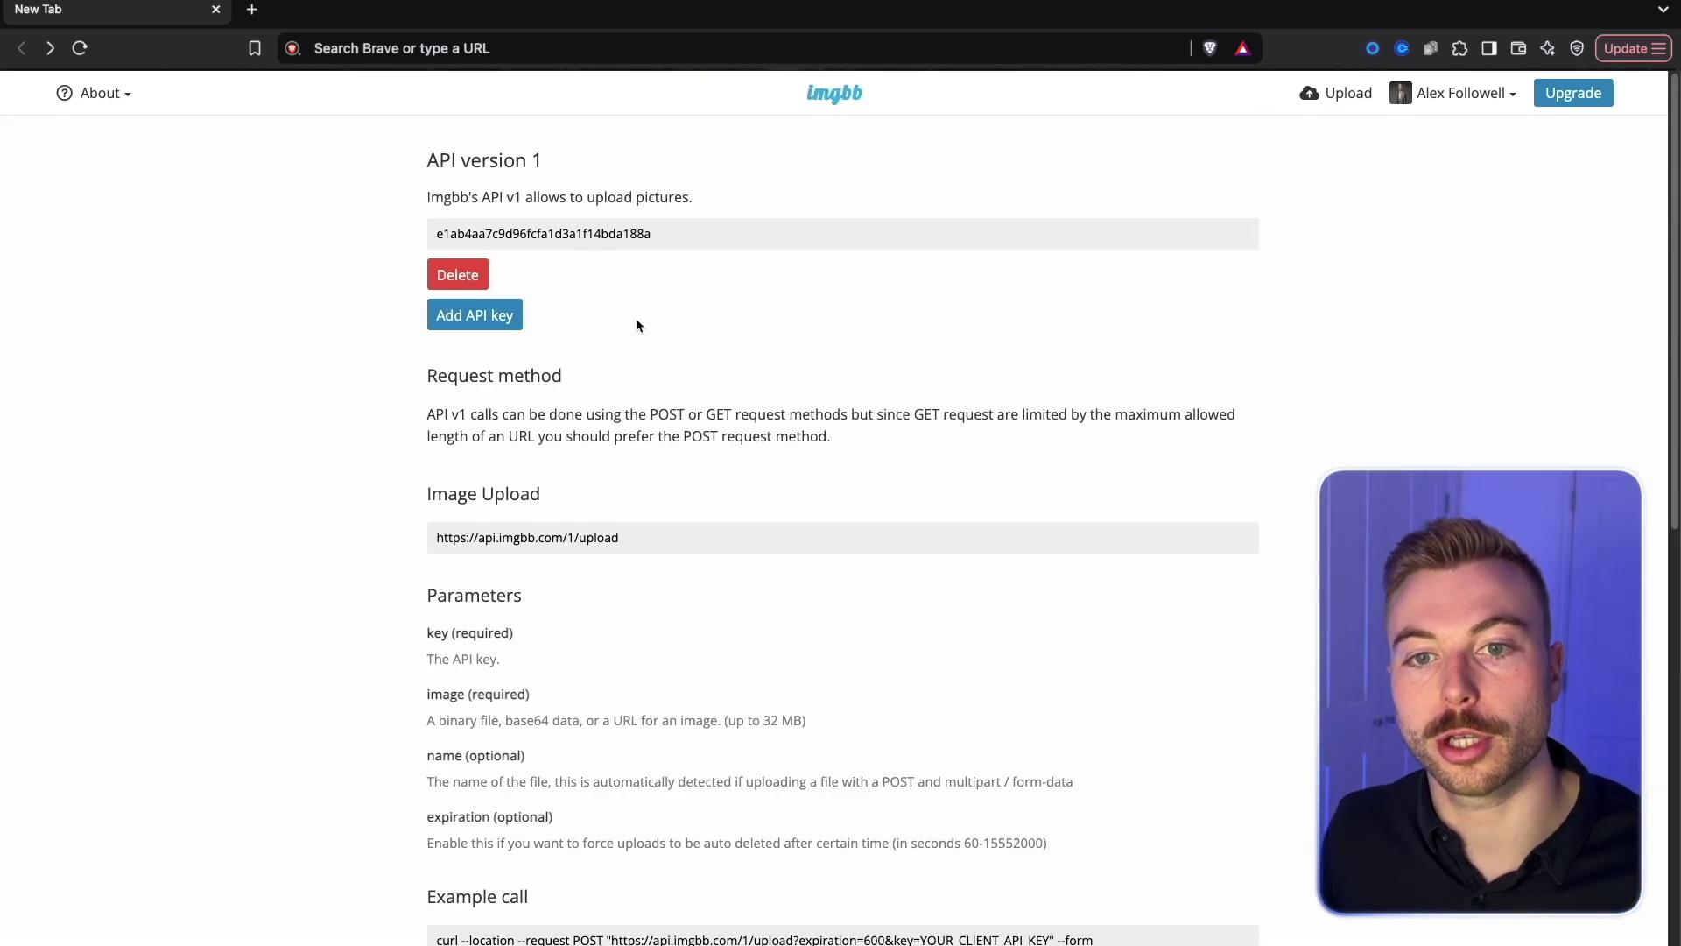
{"action": "scroll", "coordinate": [597, 501], "scroll_direction": "down", "scroll_amount": 3}
{"action": "left_click_drag", "start_coordinate": [893, 793], "coordinate": [386, 749]}
{"action": "key", "text": "ctrl+c"}
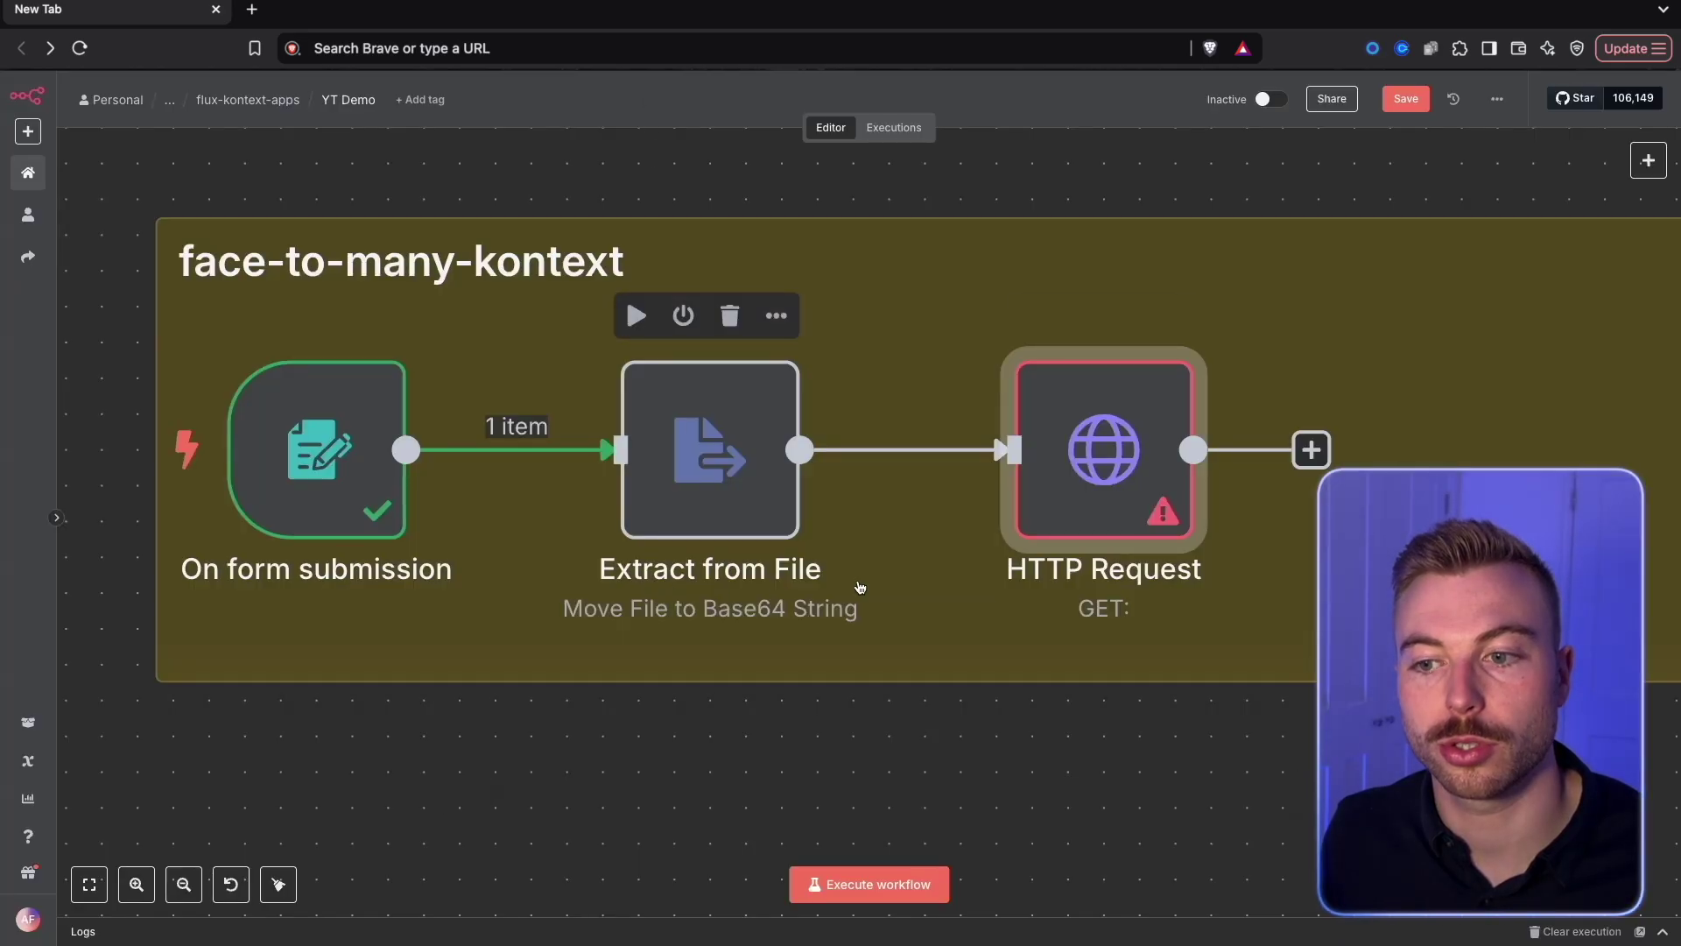
Step: Import the copied imgbb curl command into the HTTP Request node
{"action": "double_click", "coordinate": [1096, 452]}
{"action": "left_click", "coordinate": [978, 194]}
{"action": "key", "text": "ctrl+v"}
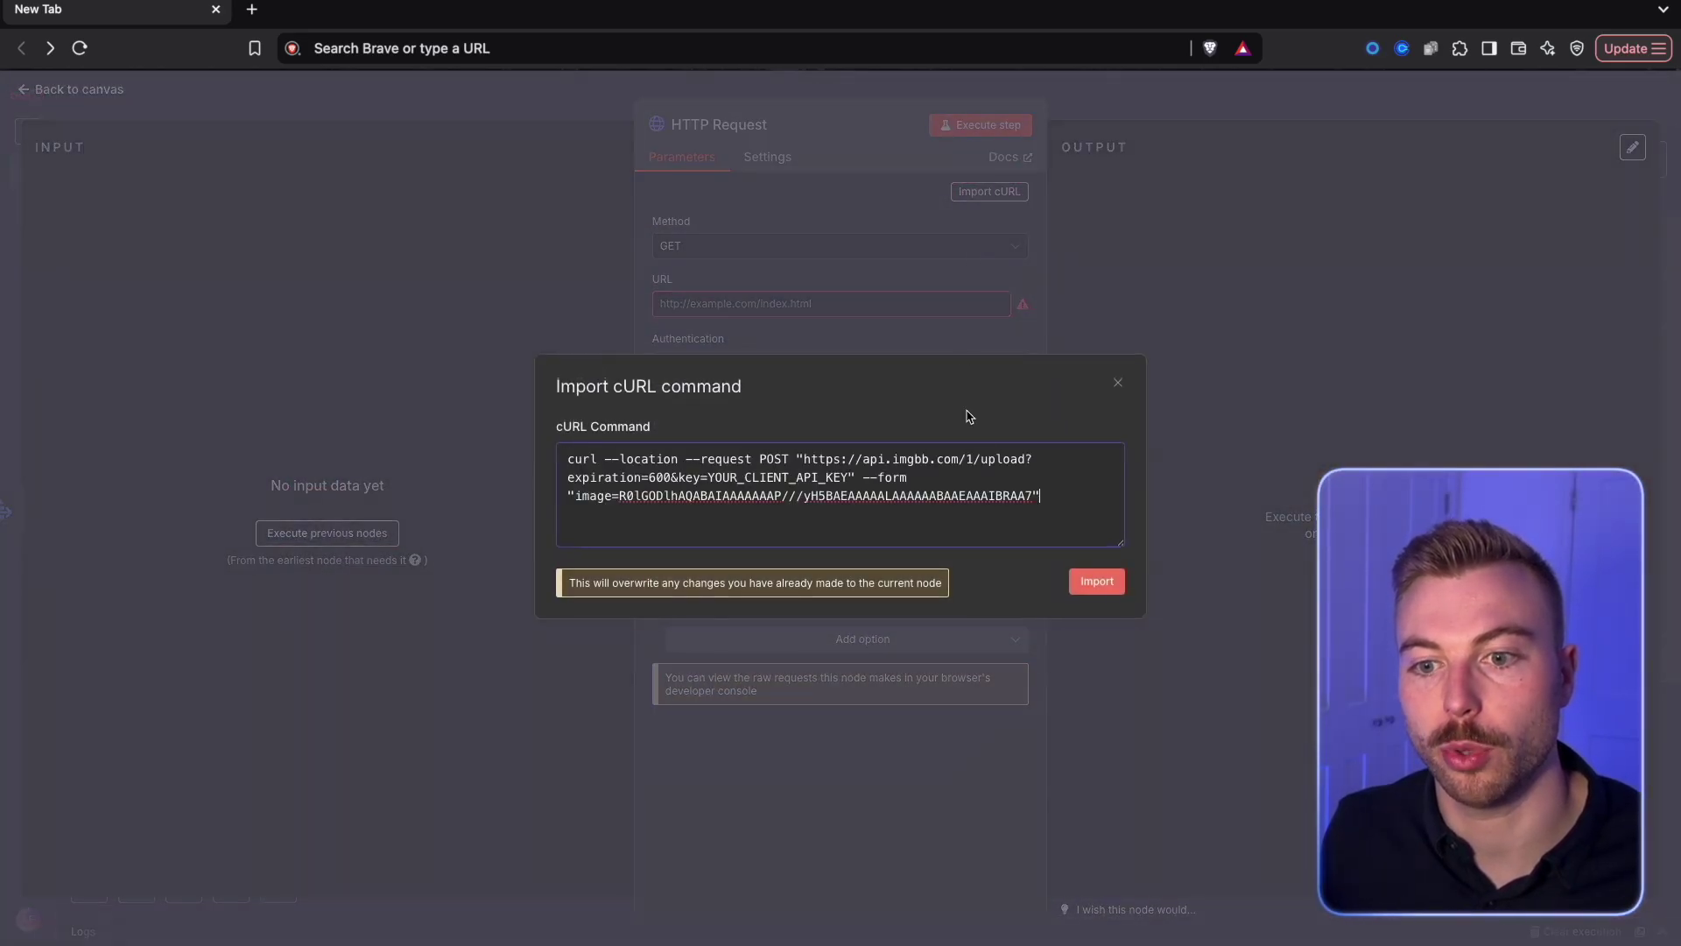
{"action": "left_click", "coordinate": [1095, 578]}
Step: Replace YOUR_CLIENT_API_KEY with the imgbb account's API key
{"action": "scroll", "coordinate": [883, 453], "scroll_direction": "down", "scroll_amount": 2}
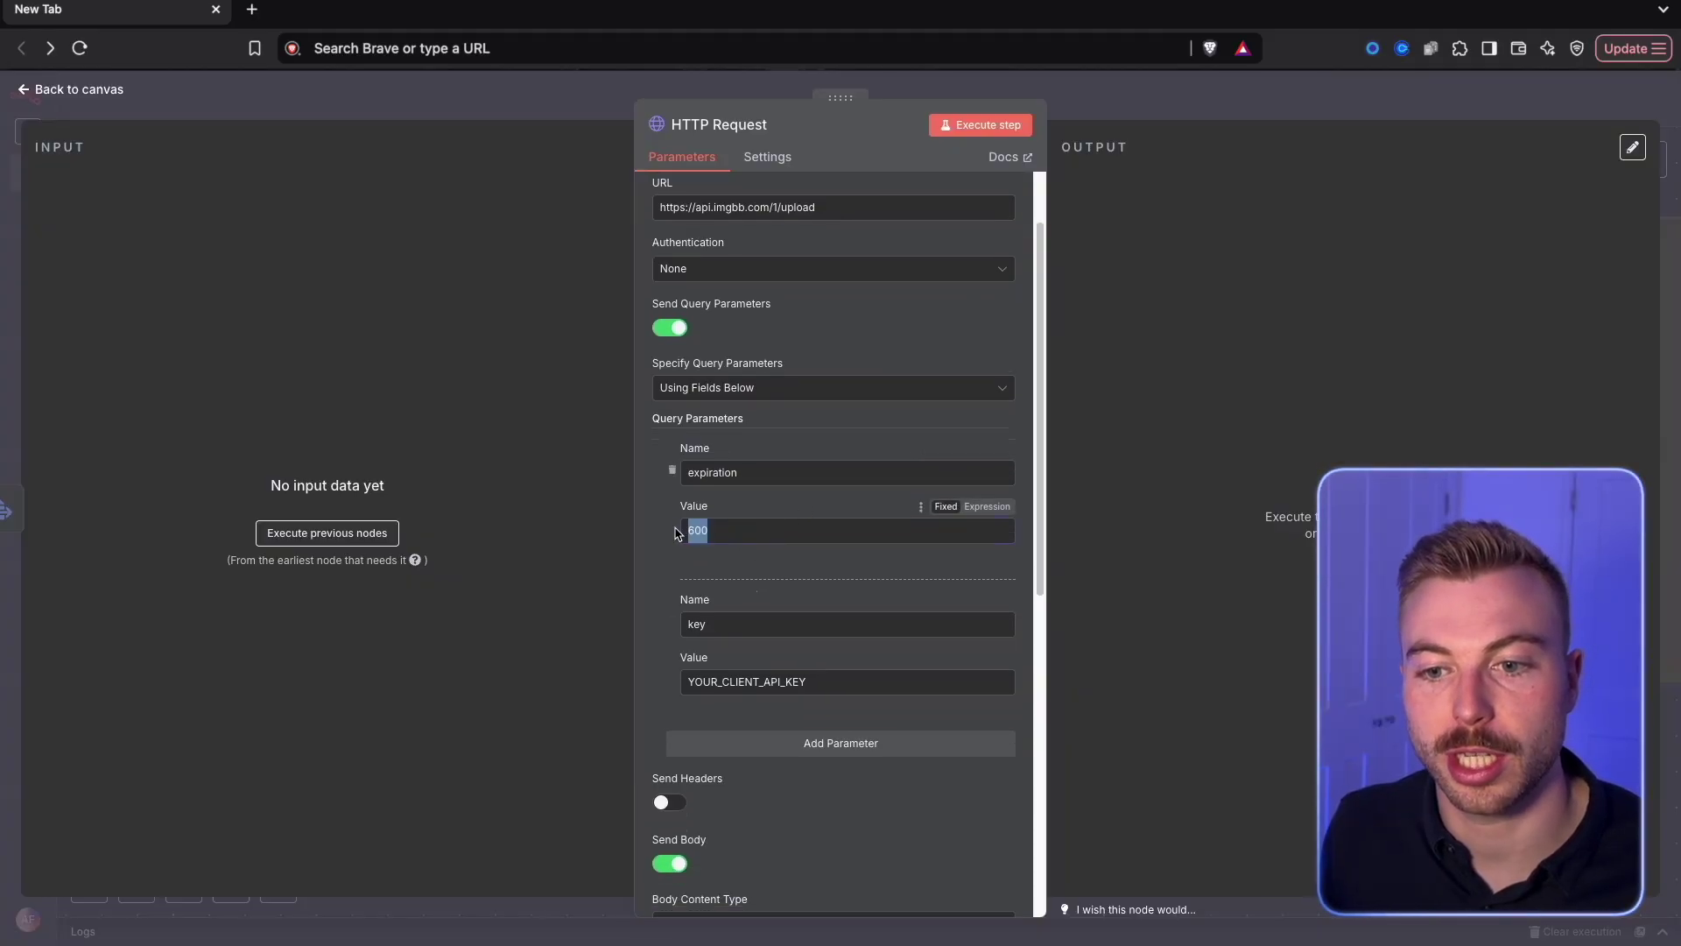
{"action": "scroll", "coordinate": [676, 532], "scroll_direction": "down", "scroll_amount": 4}
{"action": "left_click_drag", "start_coordinate": [810, 488], "coordinate": [681, 487]}
{"action": "scroll", "coordinate": [740, 493], "scroll_direction": "down", "scroll_amount": 1}
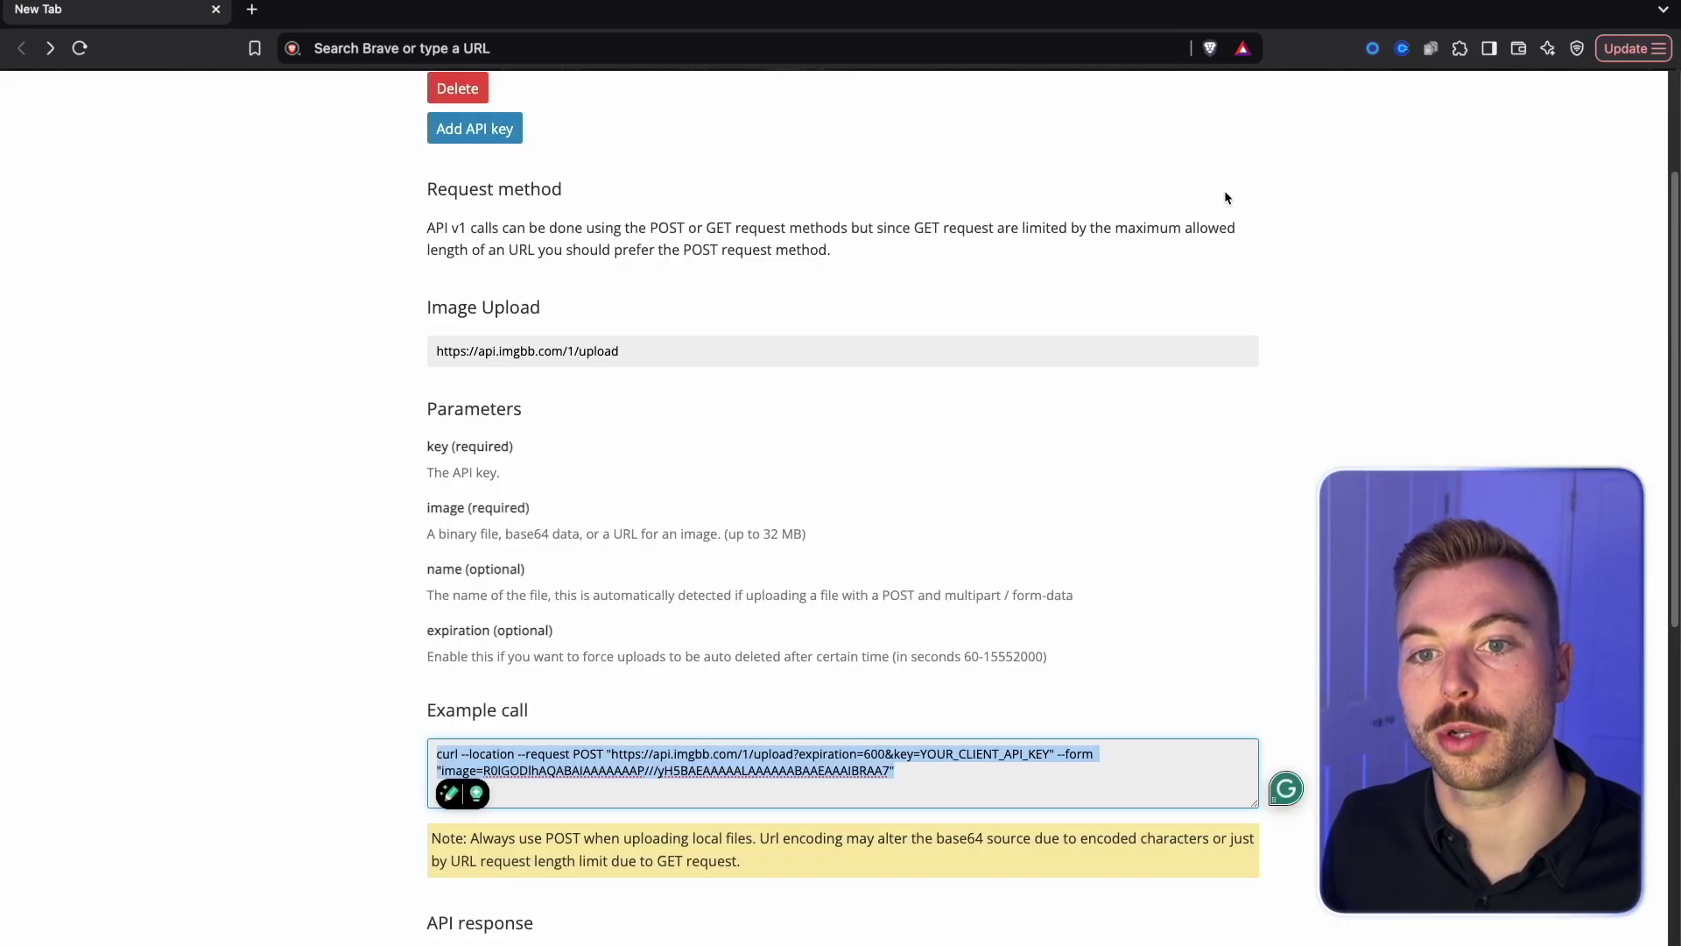
{"action": "scroll", "coordinate": [1225, 196], "scroll_direction": "up", "scroll_amount": 2}
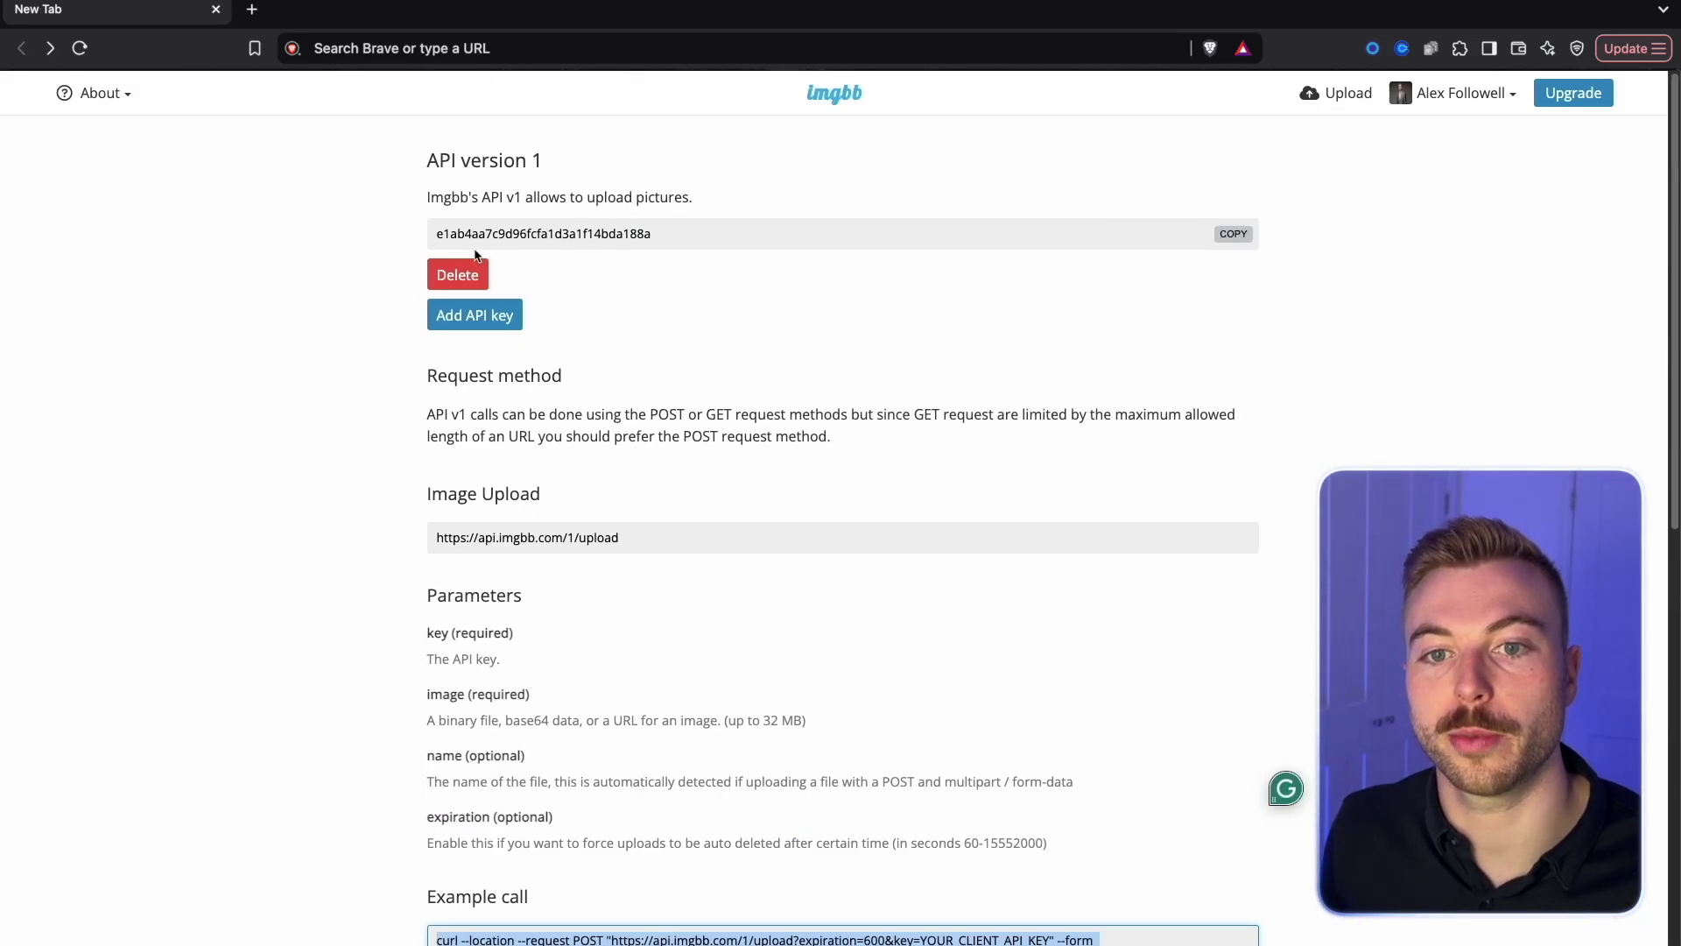
{"action": "left_click", "coordinate": [1234, 236]}
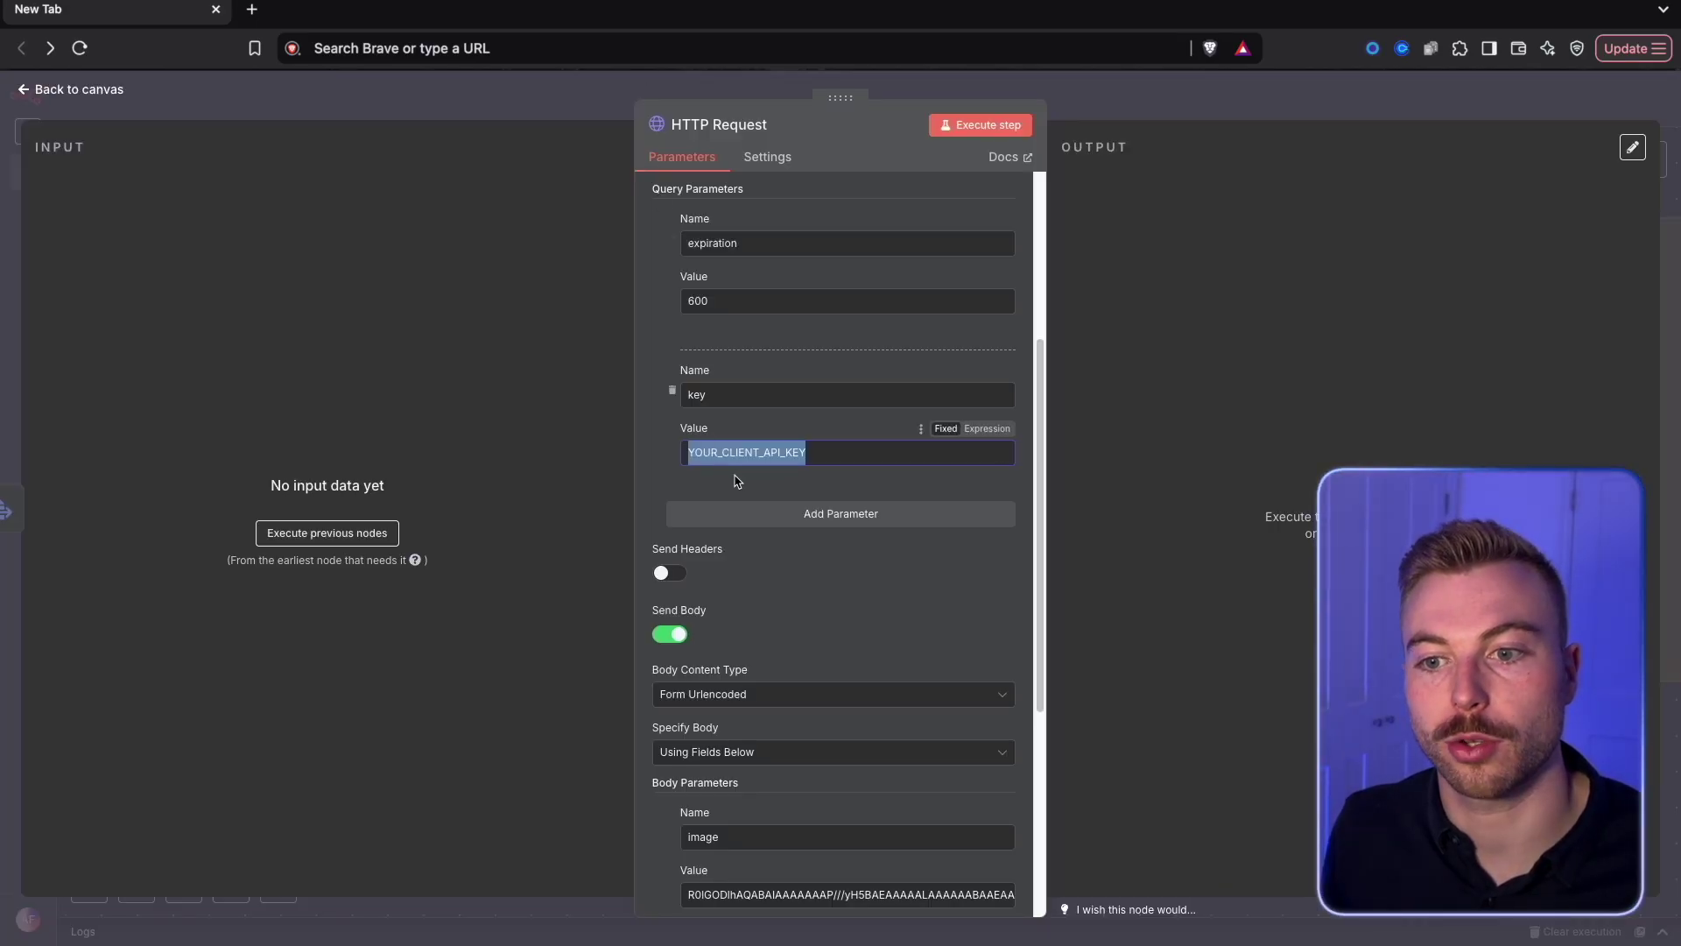
{"action": "key", "text": "ctrl+v"}
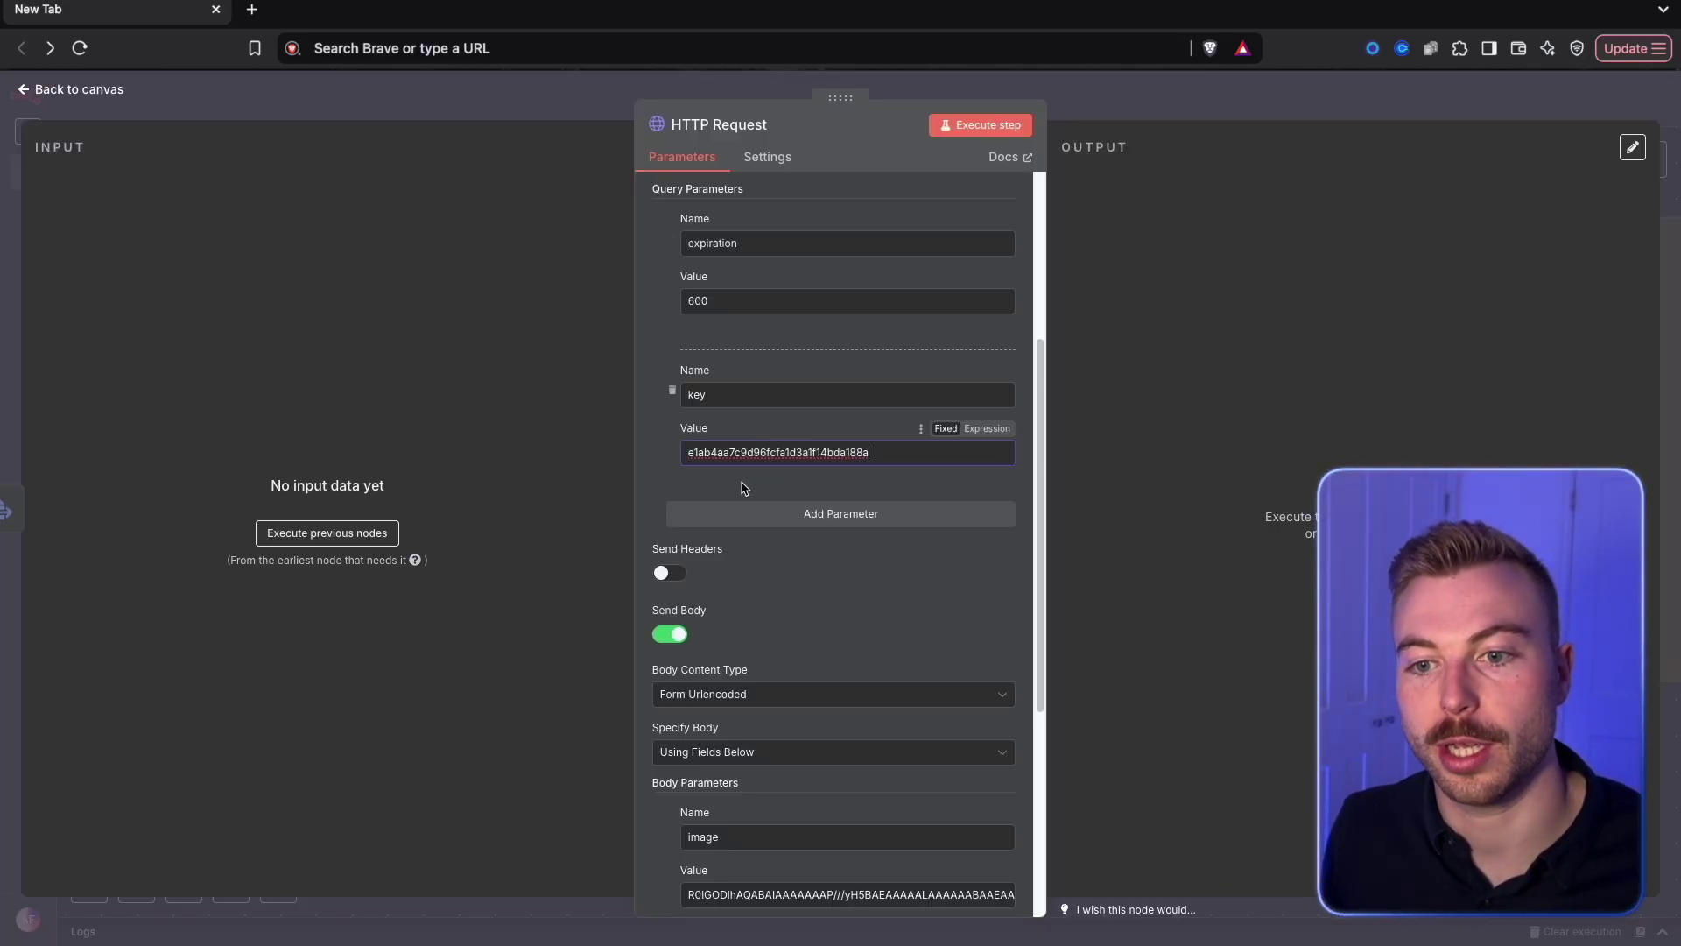
Step: Execute the Extract from File step from the canvas
{"action": "scroll", "coordinate": [775, 601], "scroll_direction": "down", "scroll_amount": 4}
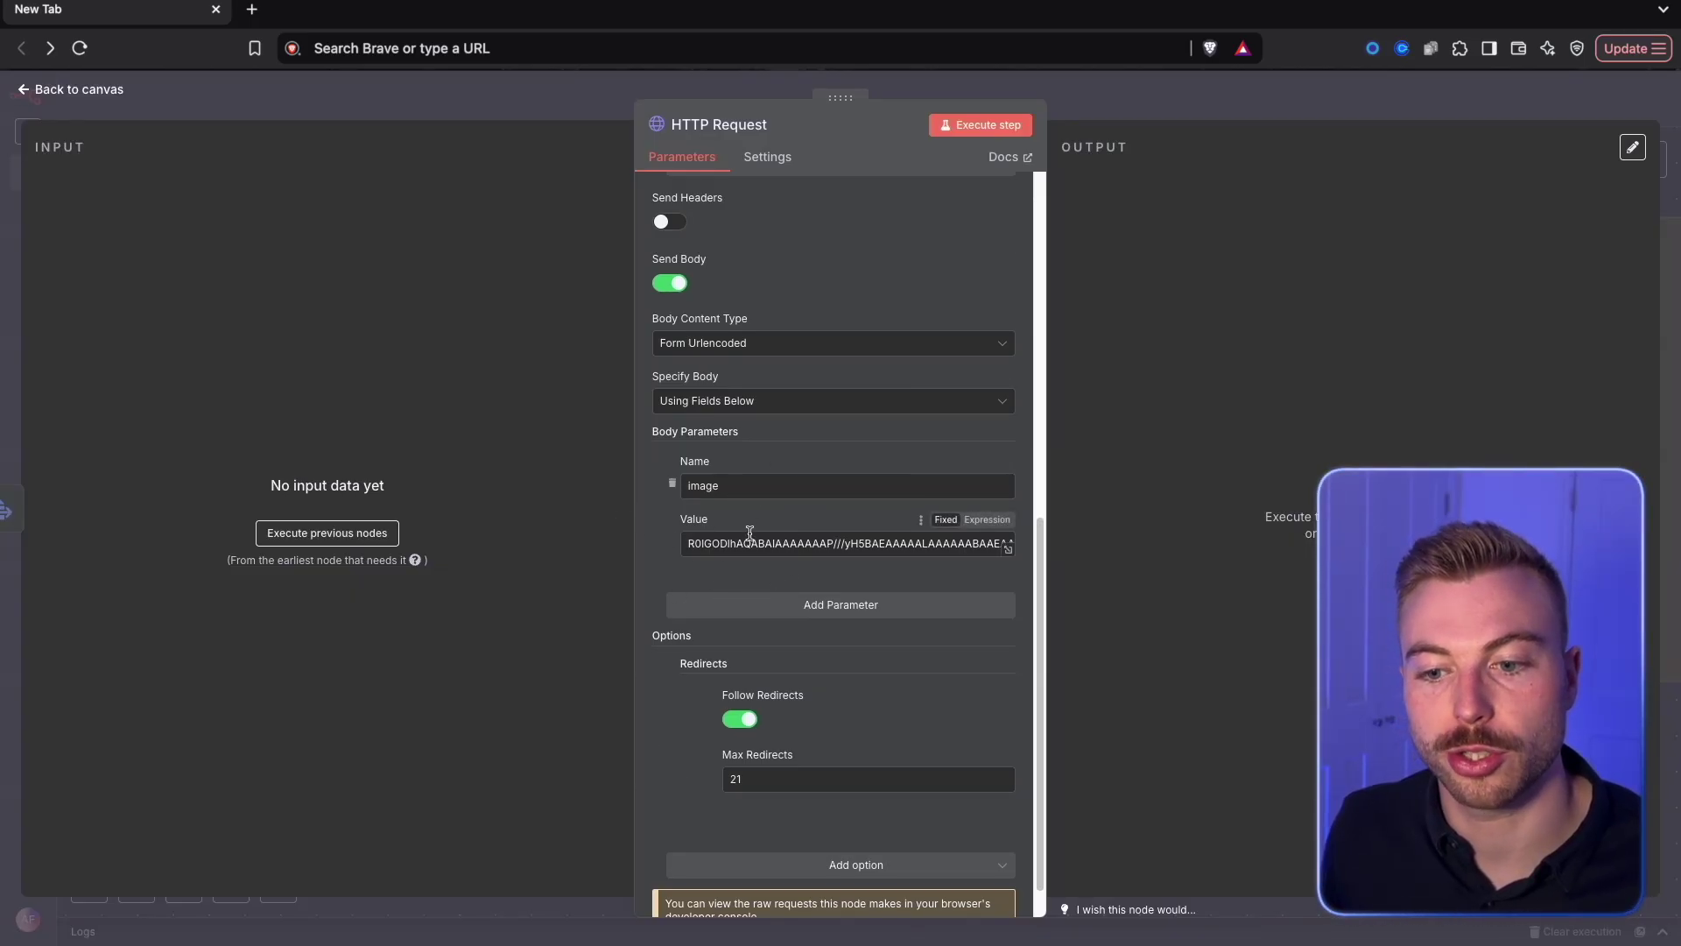
{"action": "left_click", "coordinate": [1067, 81]}
{"action": "right_click", "coordinate": [725, 484]}
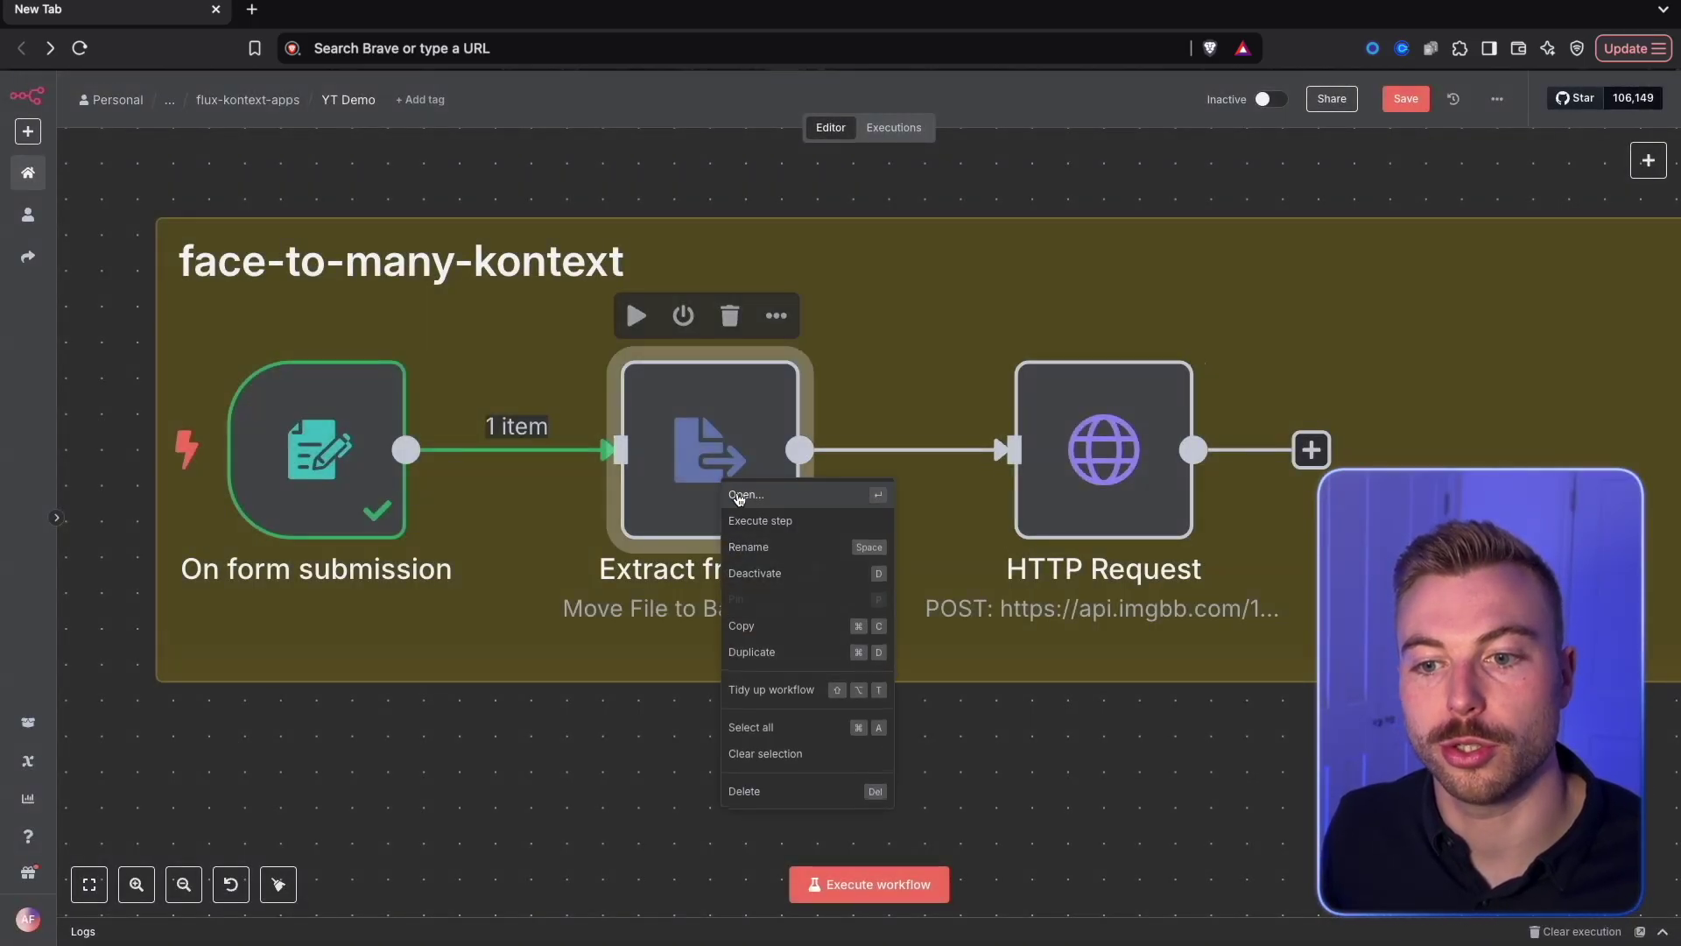
{"action": "left_click", "coordinate": [753, 519]}
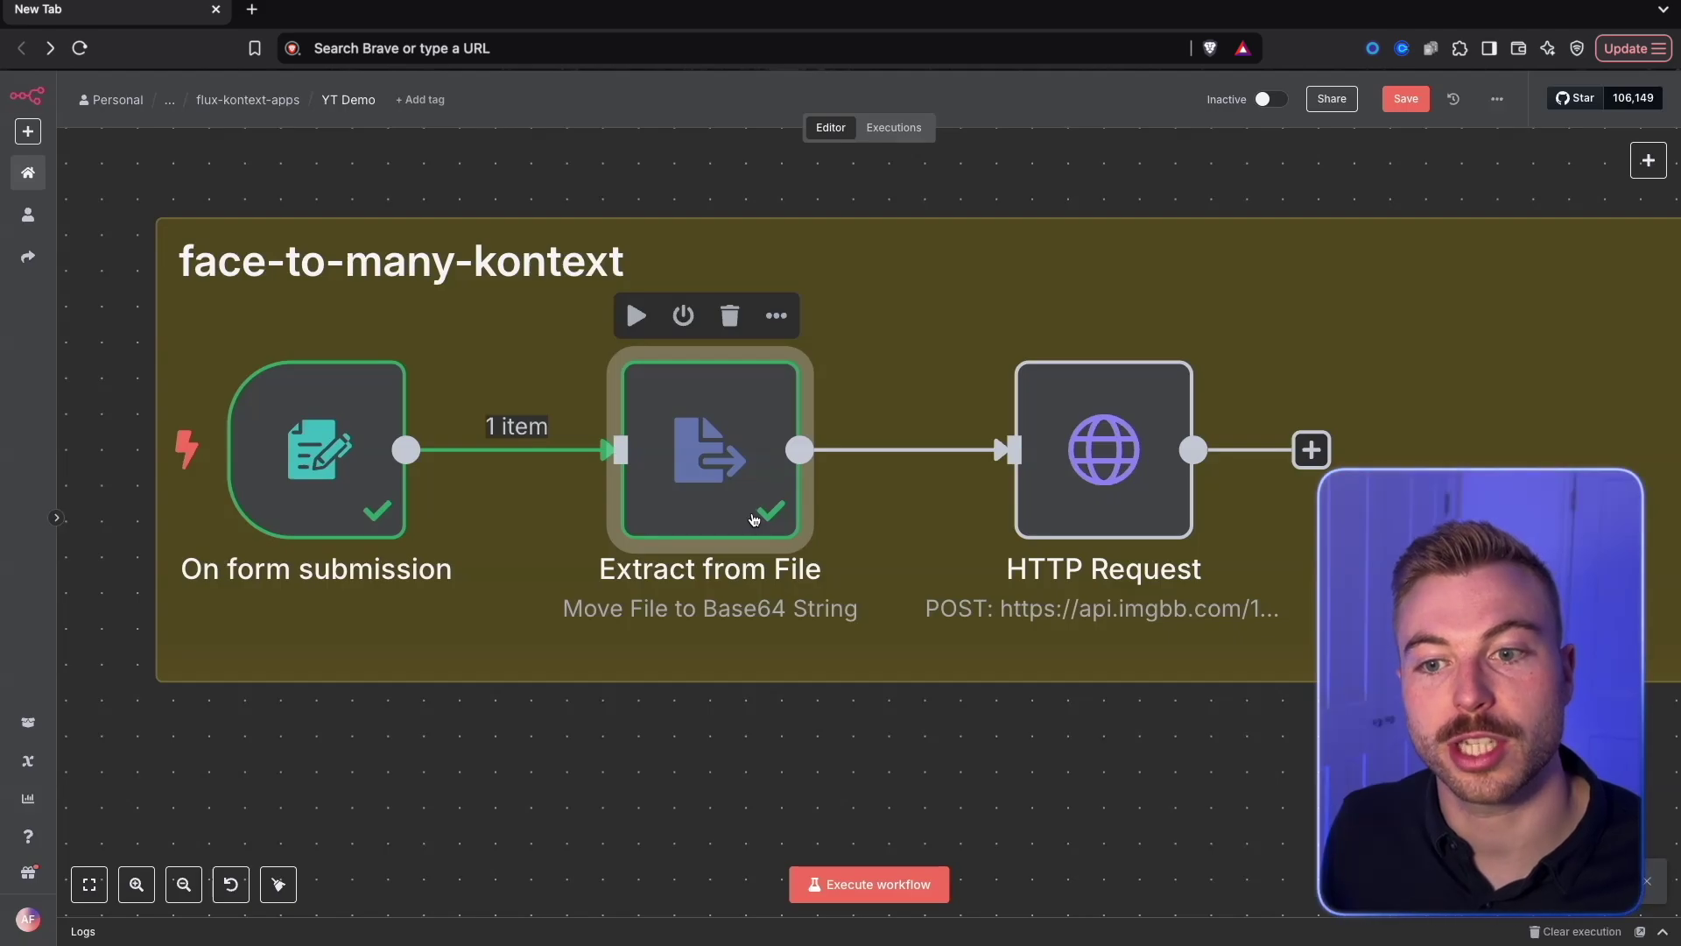
Step: Set Extract from File's Input Binary Field to Image_File and test-run the step
{"action": "double_click", "coordinate": [753, 519]}
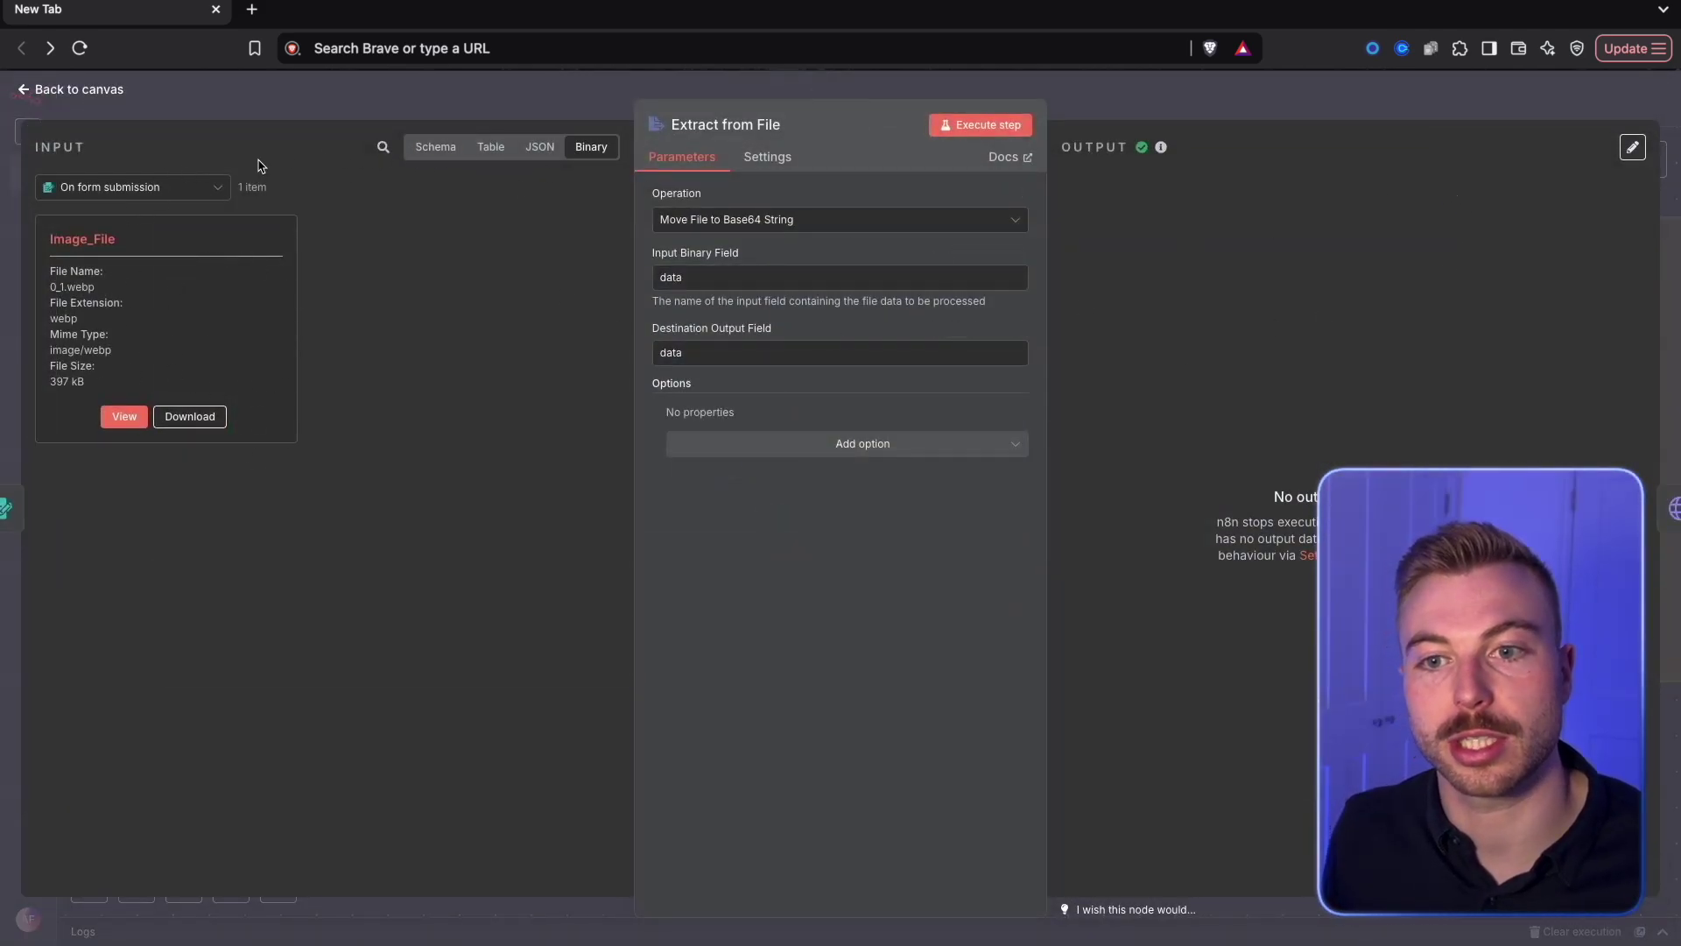
{"action": "left_click_drag", "start_coordinate": [131, 239], "coordinate": [45, 251]}
{"action": "left_click", "coordinate": [781, 284]}
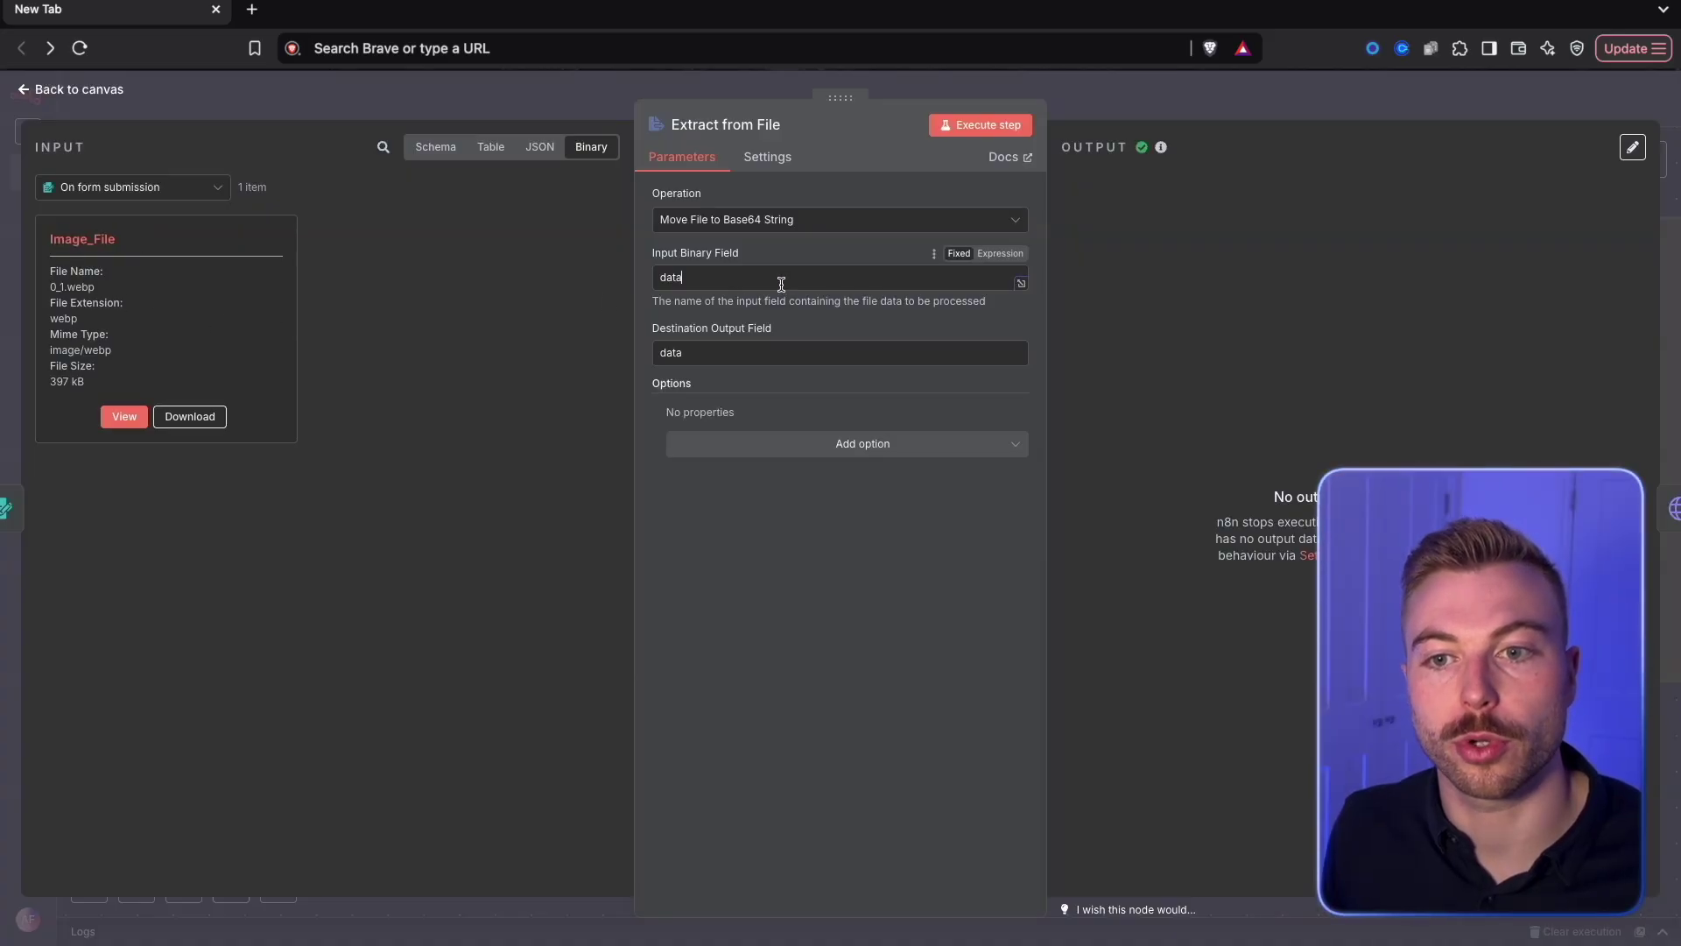
{"action": "left_click_drag", "start_coordinate": [750, 257], "coordinate": [648, 255]}
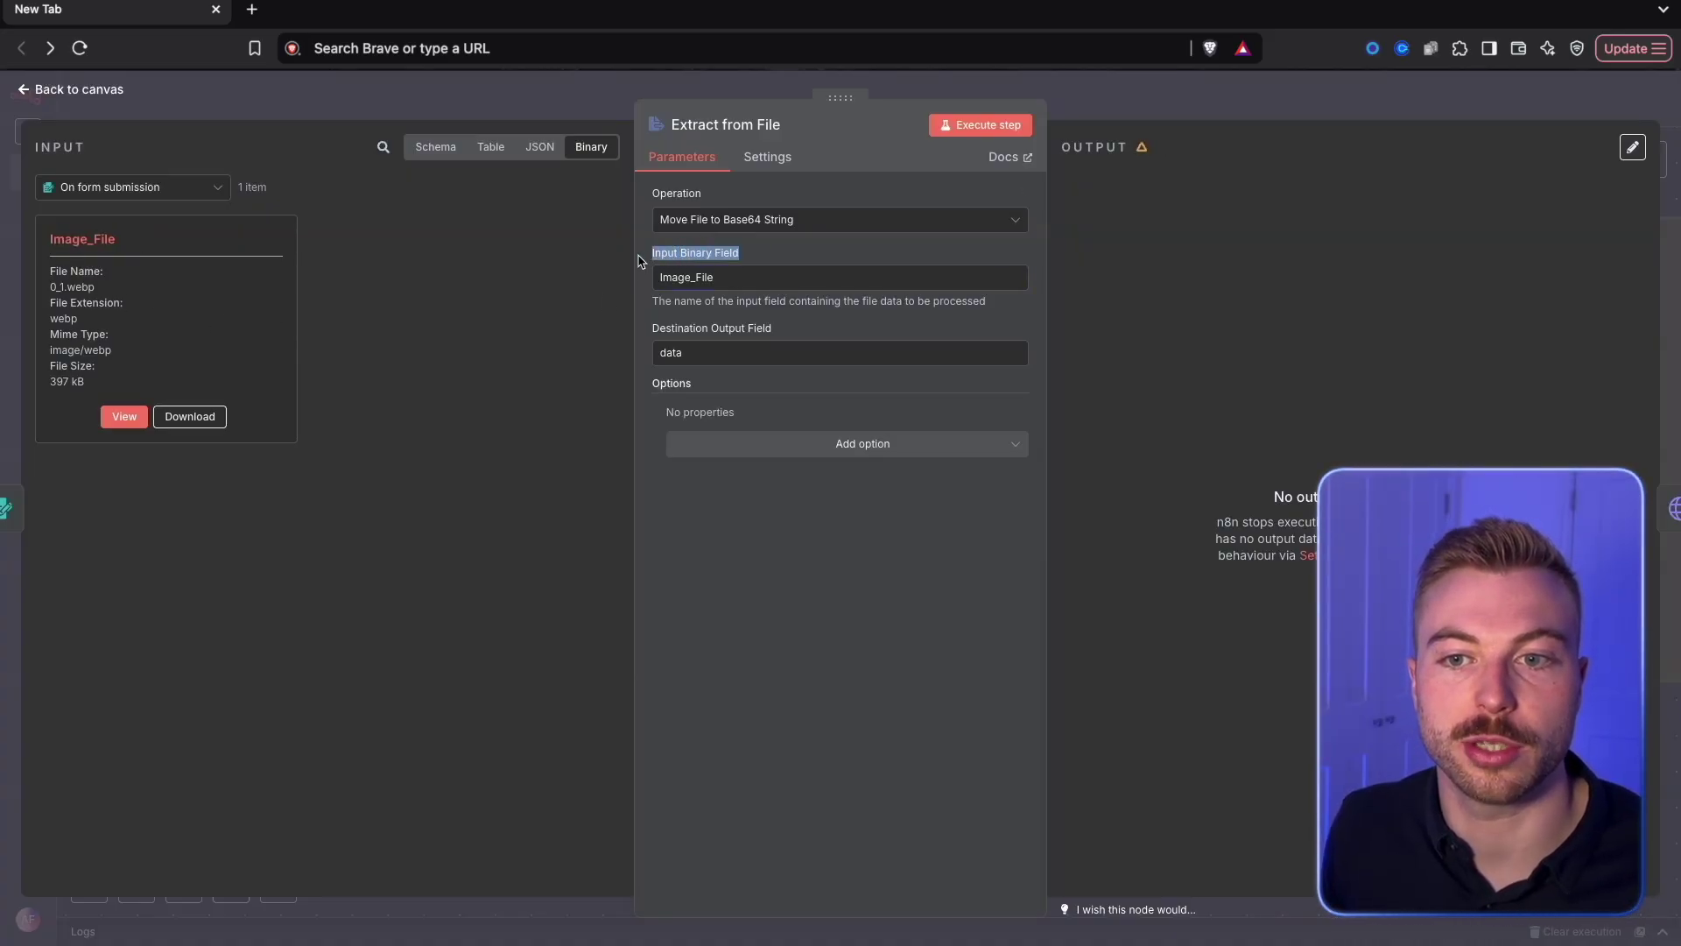
{"action": "left_click", "coordinate": [997, 134]}
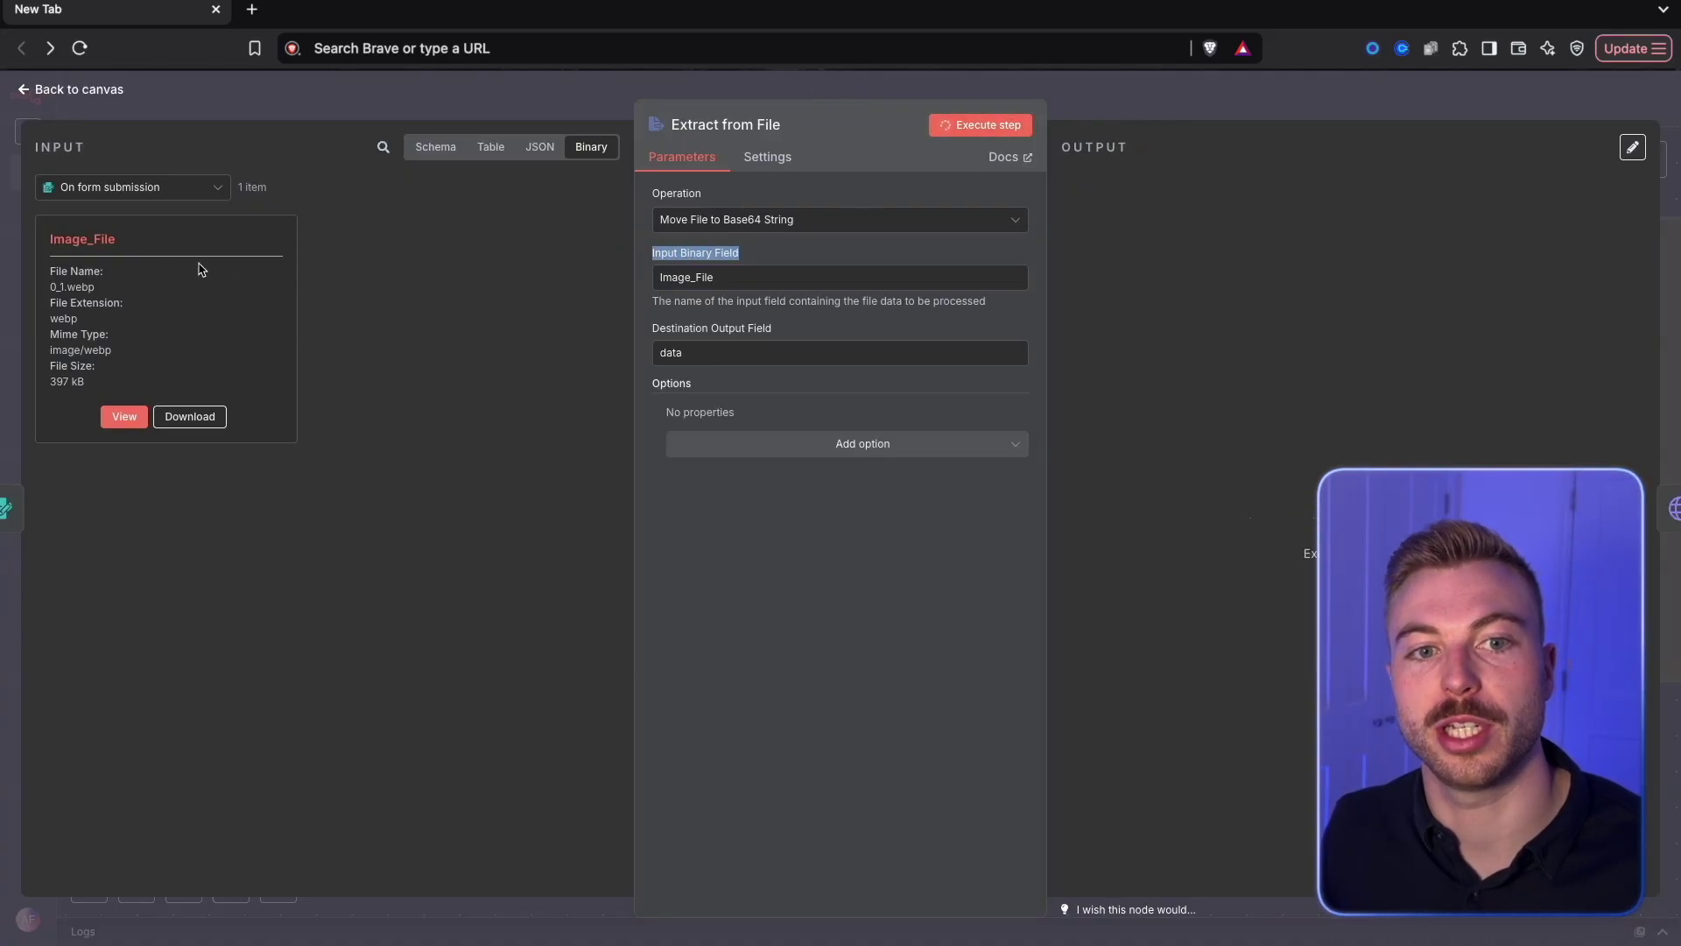
{"action": "left_click", "coordinate": [1120, 120]}
Step: Map {{ $json.data }} into the HTTP Request image value and run the imgbb upload
{"action": "double_click", "coordinate": [1121, 459]}
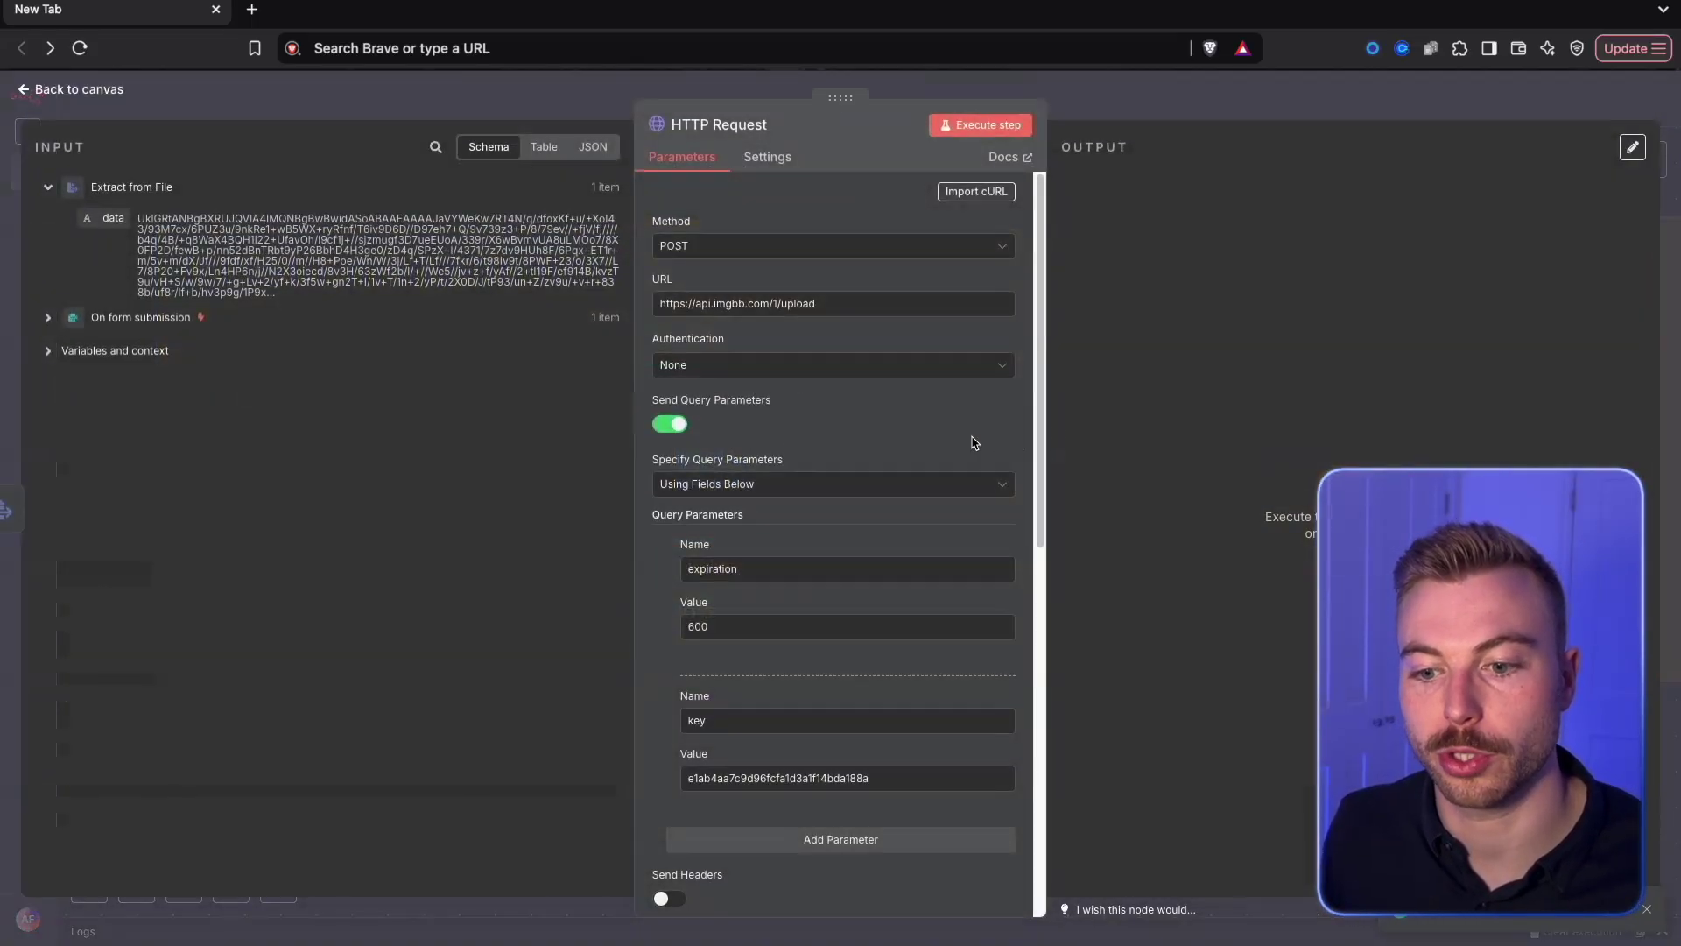
{"action": "scroll", "coordinate": [883, 440], "scroll_direction": "down", "scroll_amount": 8}
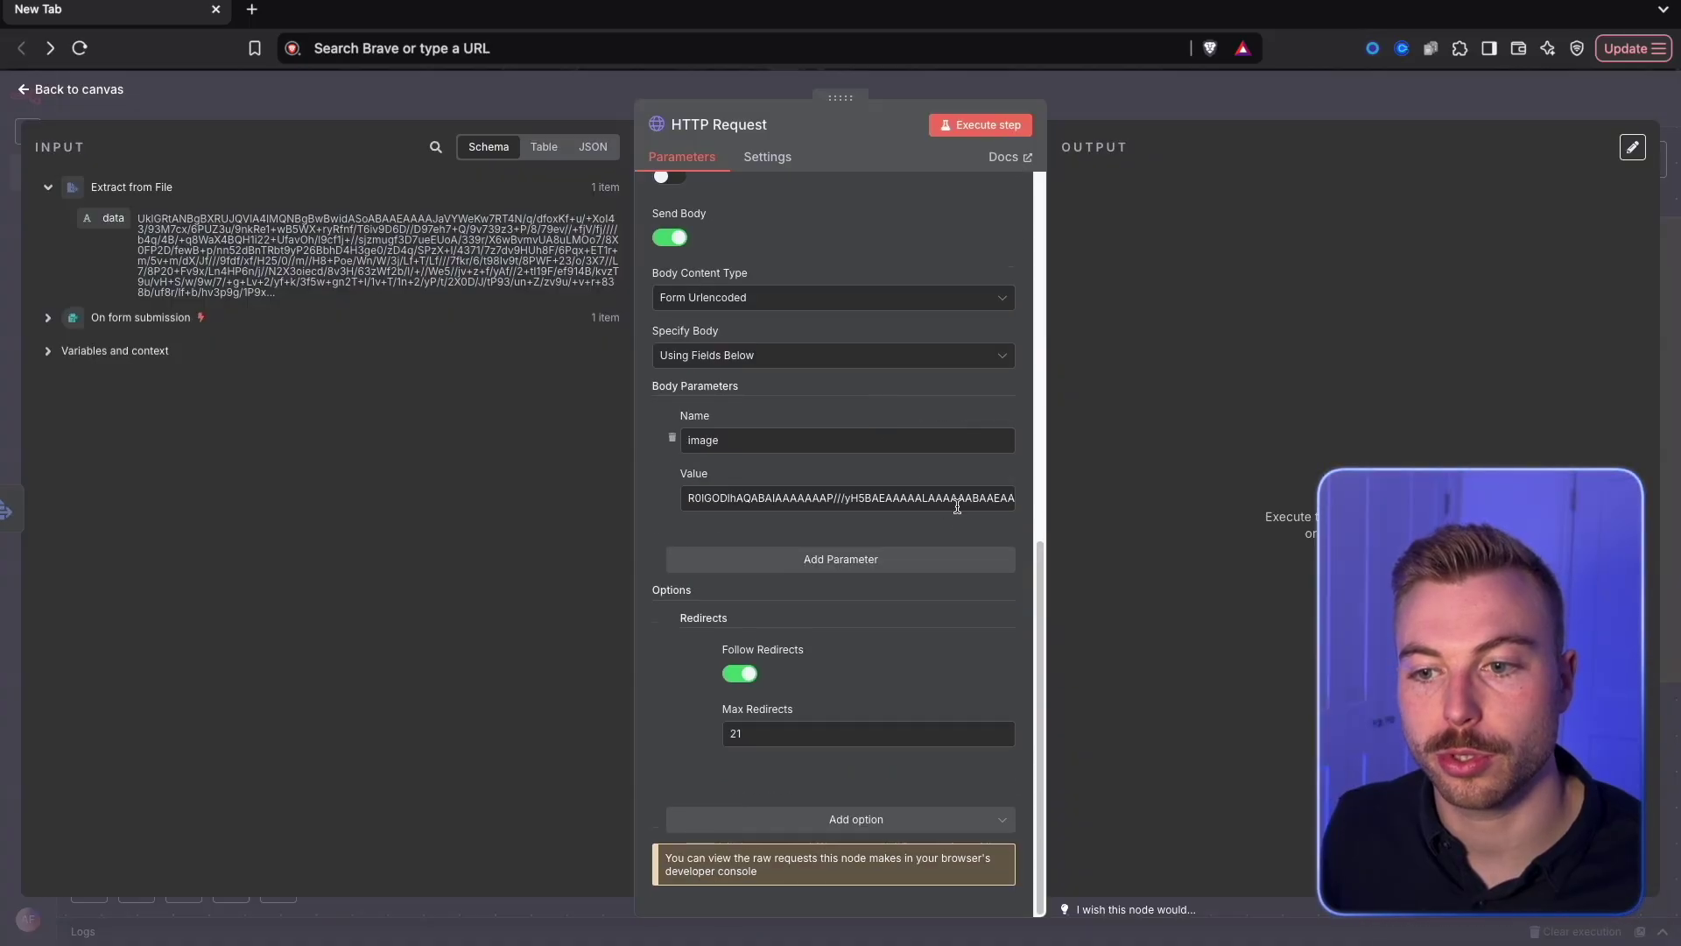
{"action": "key", "text": "ctrl+a"}
{"action": "key", "text": "BackSpace"}
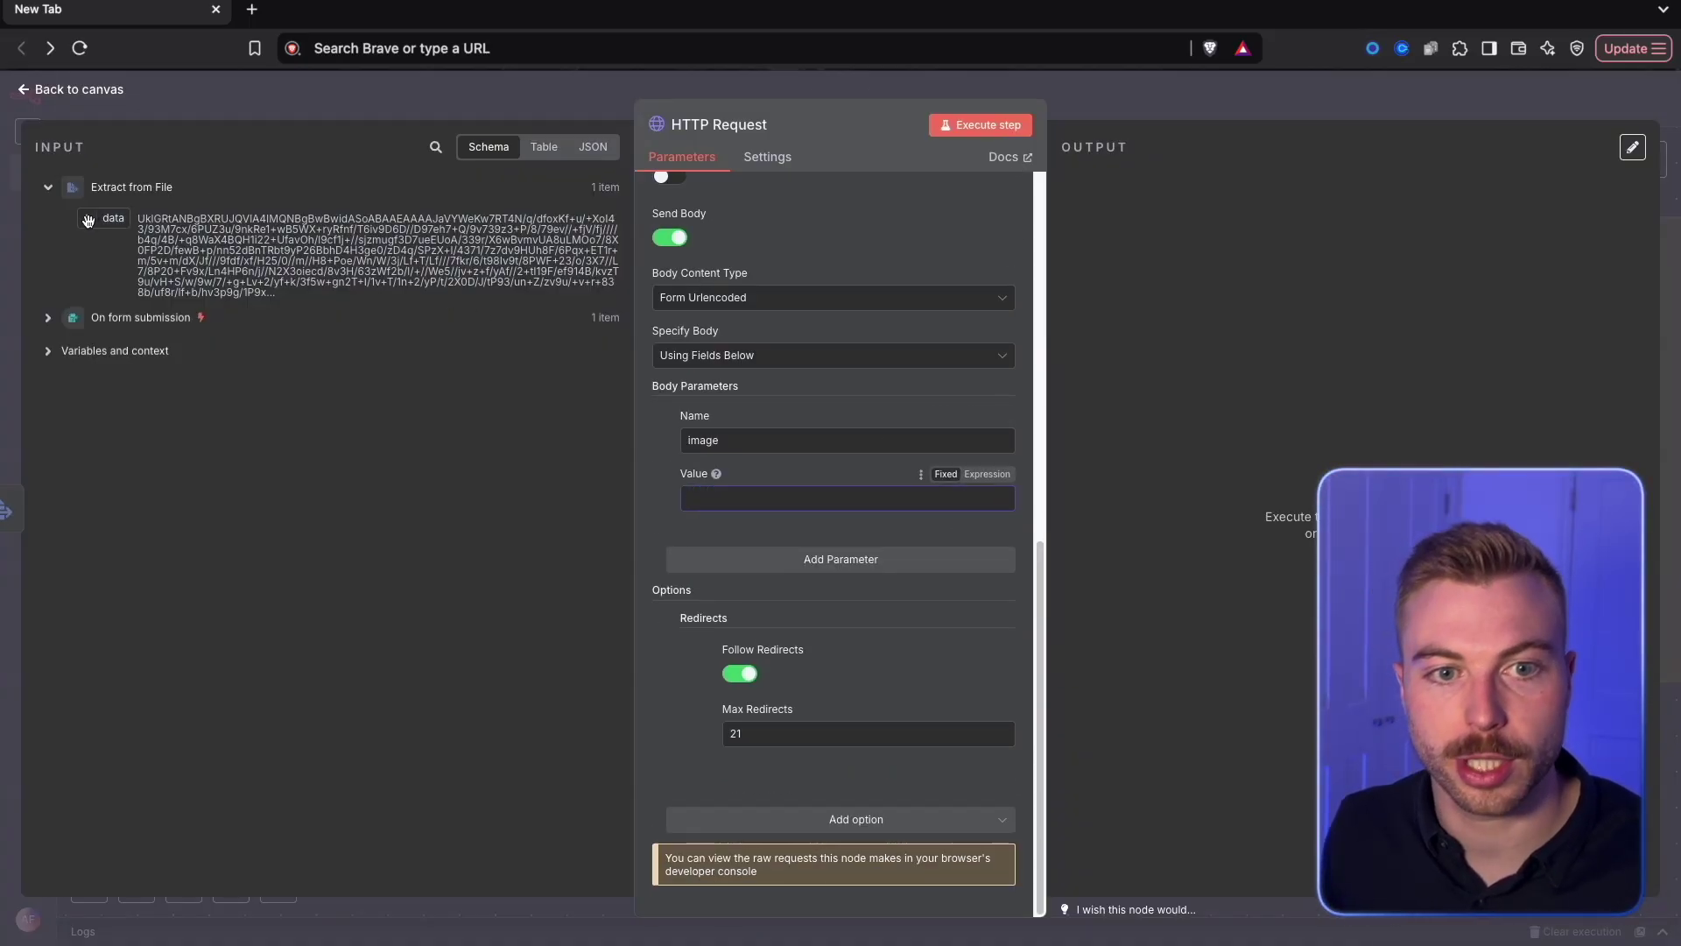
{"action": "left_click_drag", "start_coordinate": [113, 218], "coordinate": [771, 497]}
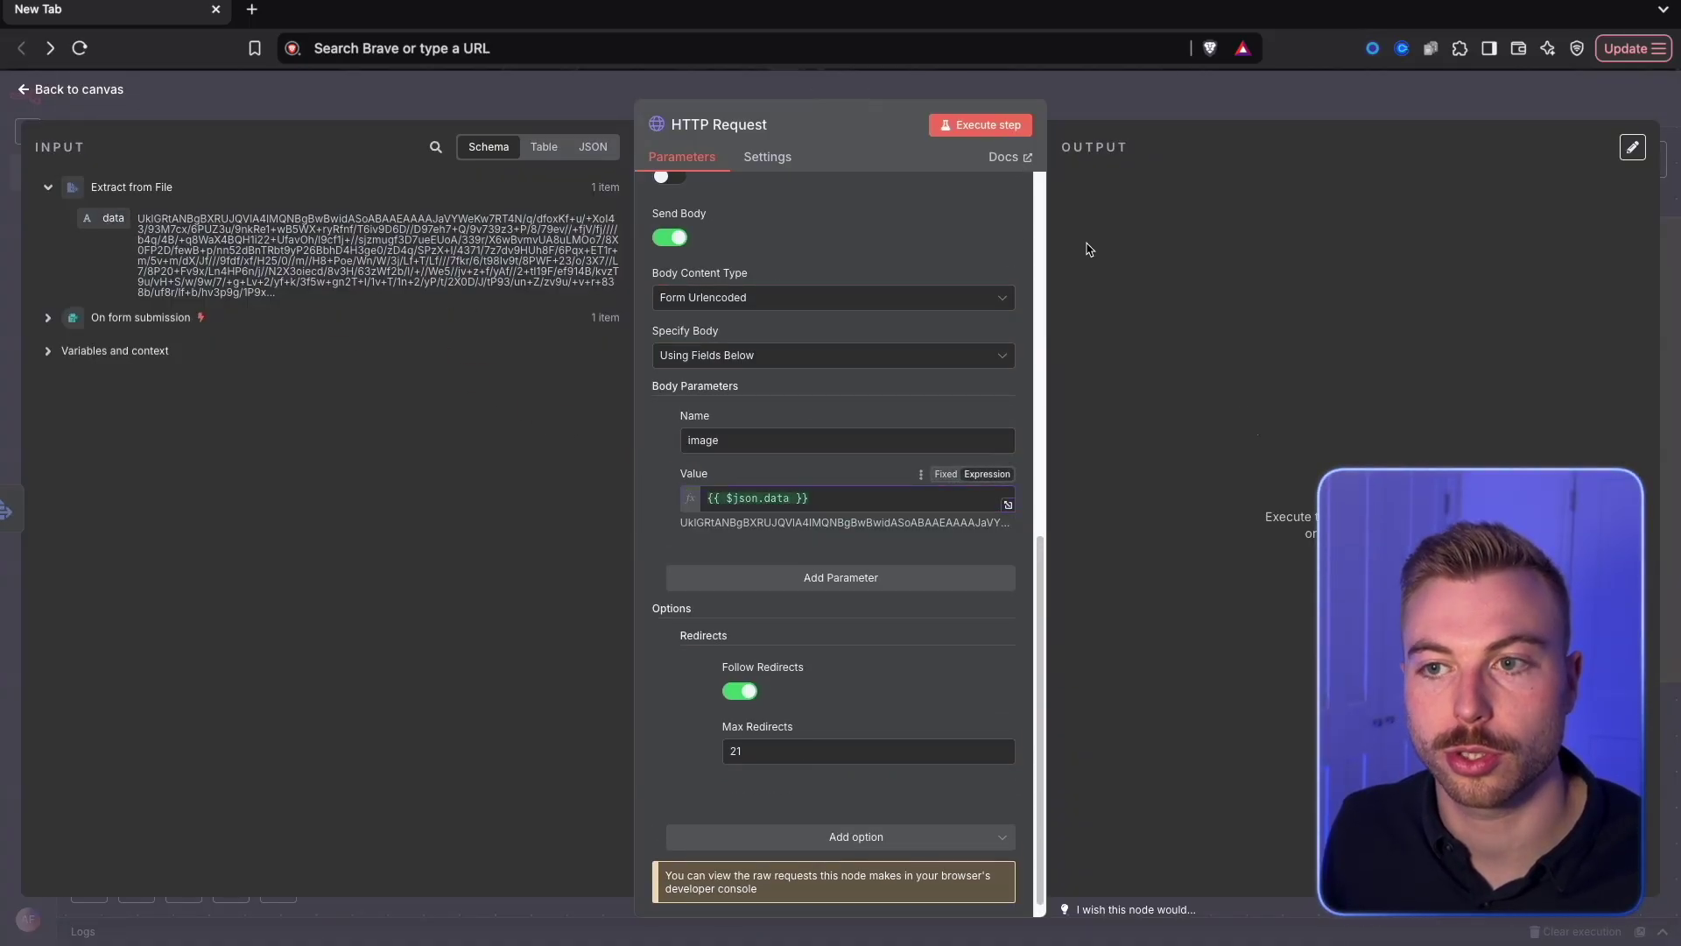
{"action": "left_click", "coordinate": [990, 125]}
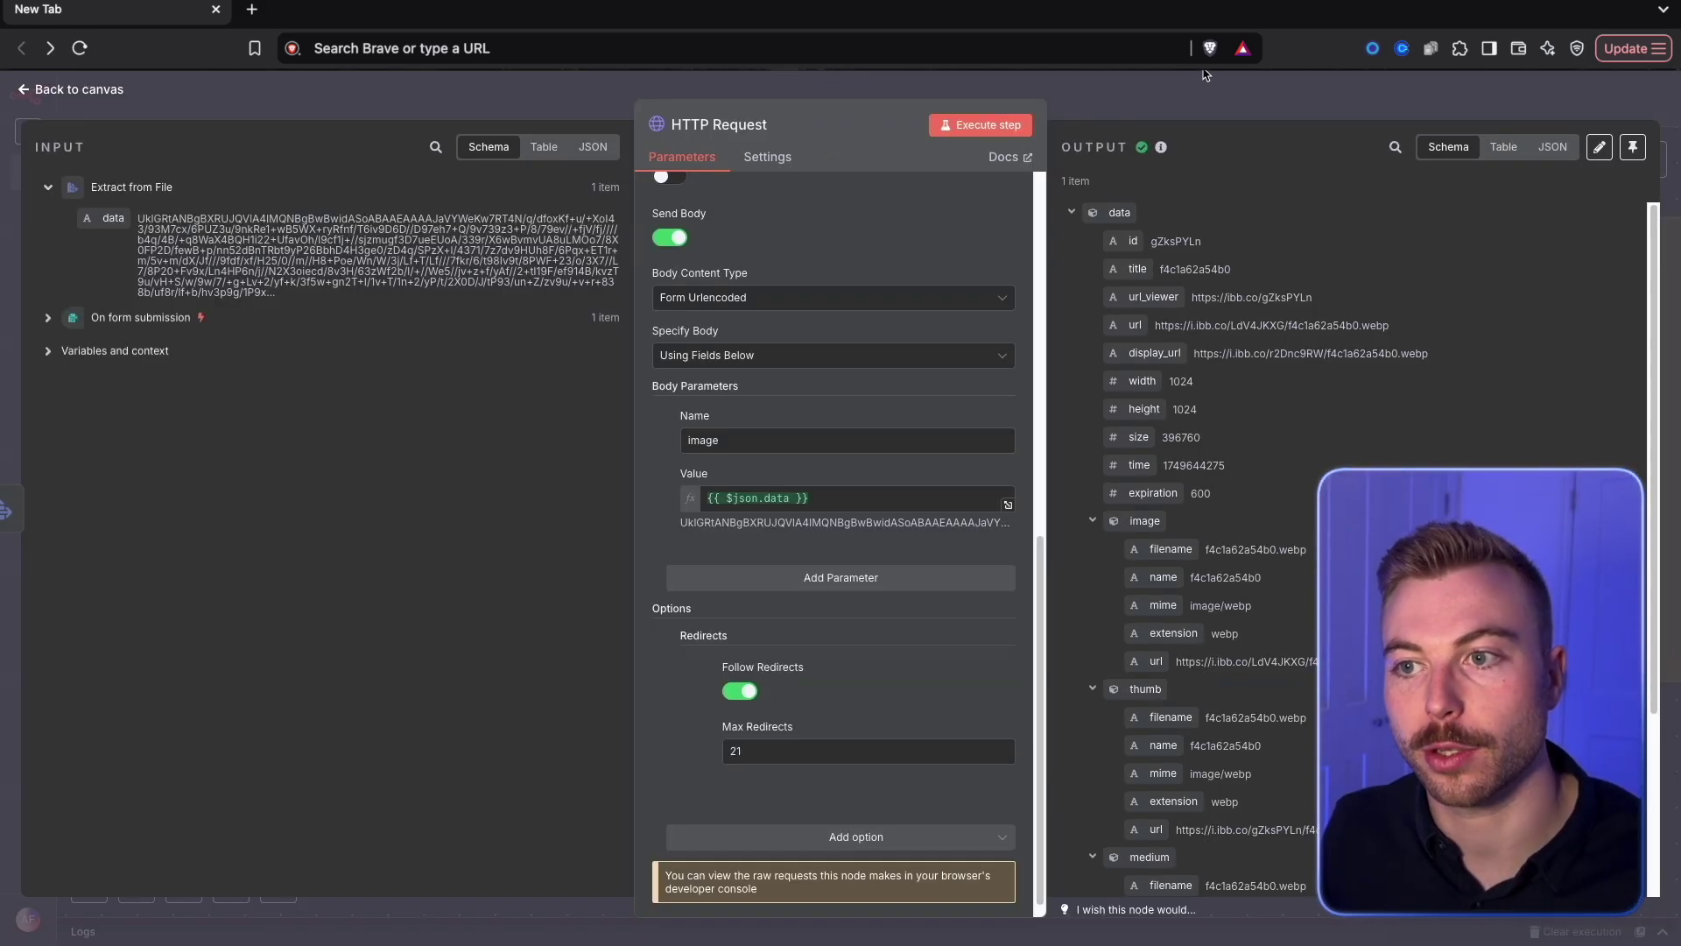
{"action": "left_click", "coordinate": [1204, 87]}
Step: Add a second HTTP Request node after the imgbb upload node
{"action": "scroll", "coordinate": [1426, 386], "scroll_direction": "down", "scroll_amount": 3}
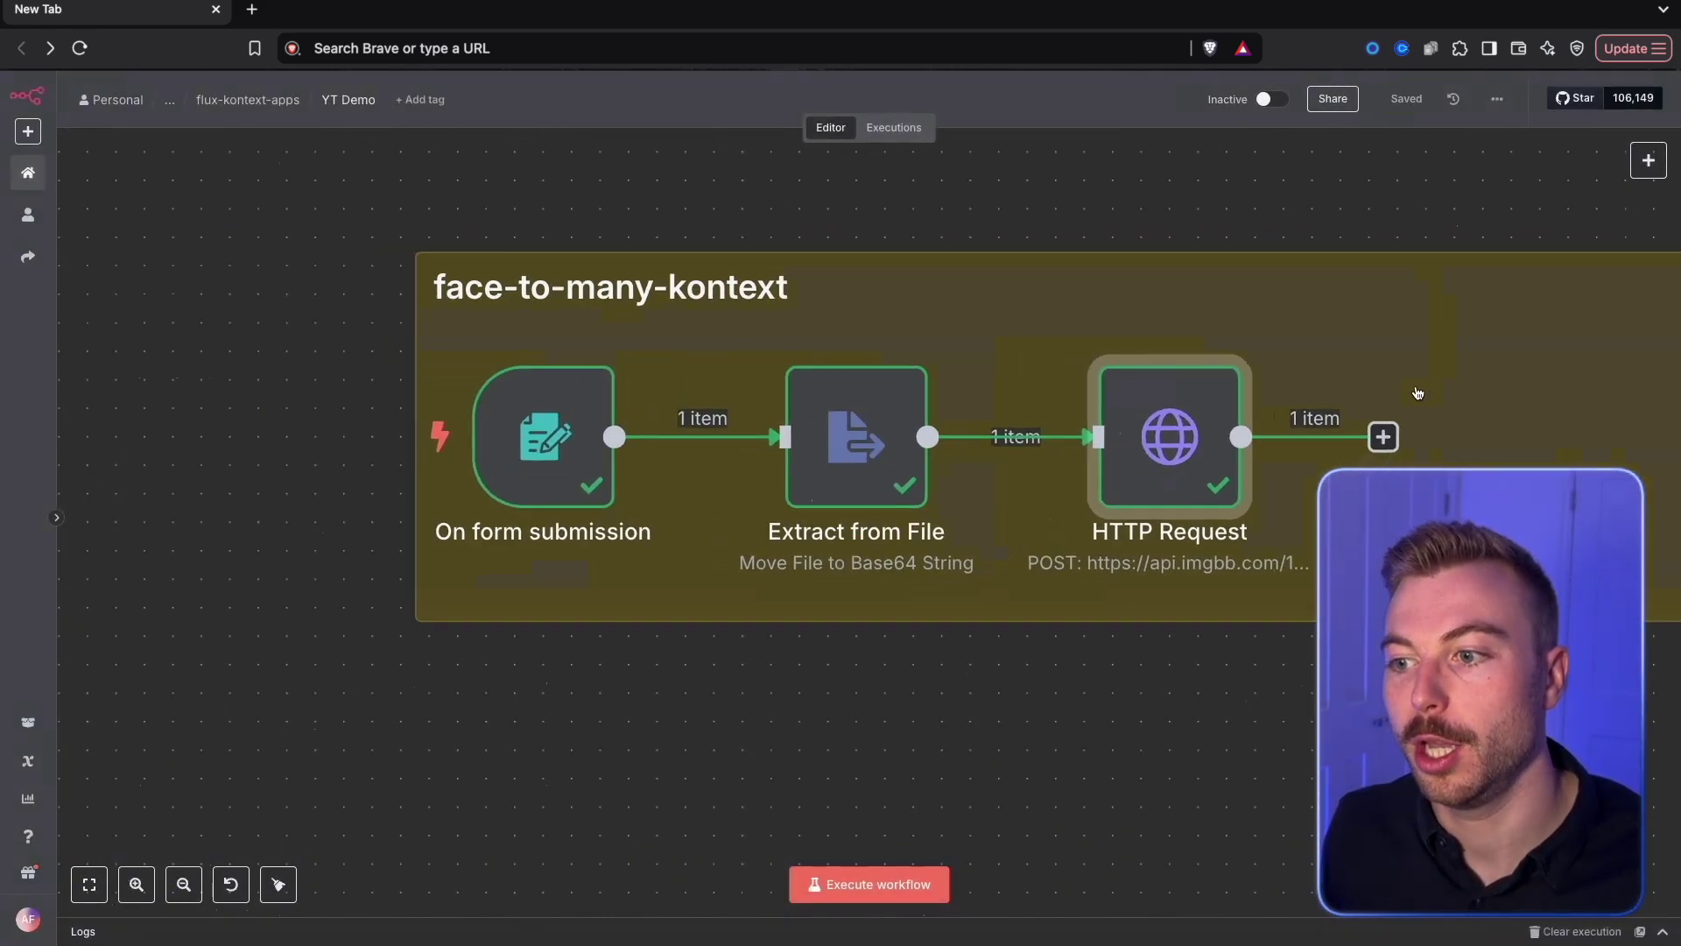
{"action": "left_click", "coordinate": [991, 452]}
{"action": "type", "text": "httt"}
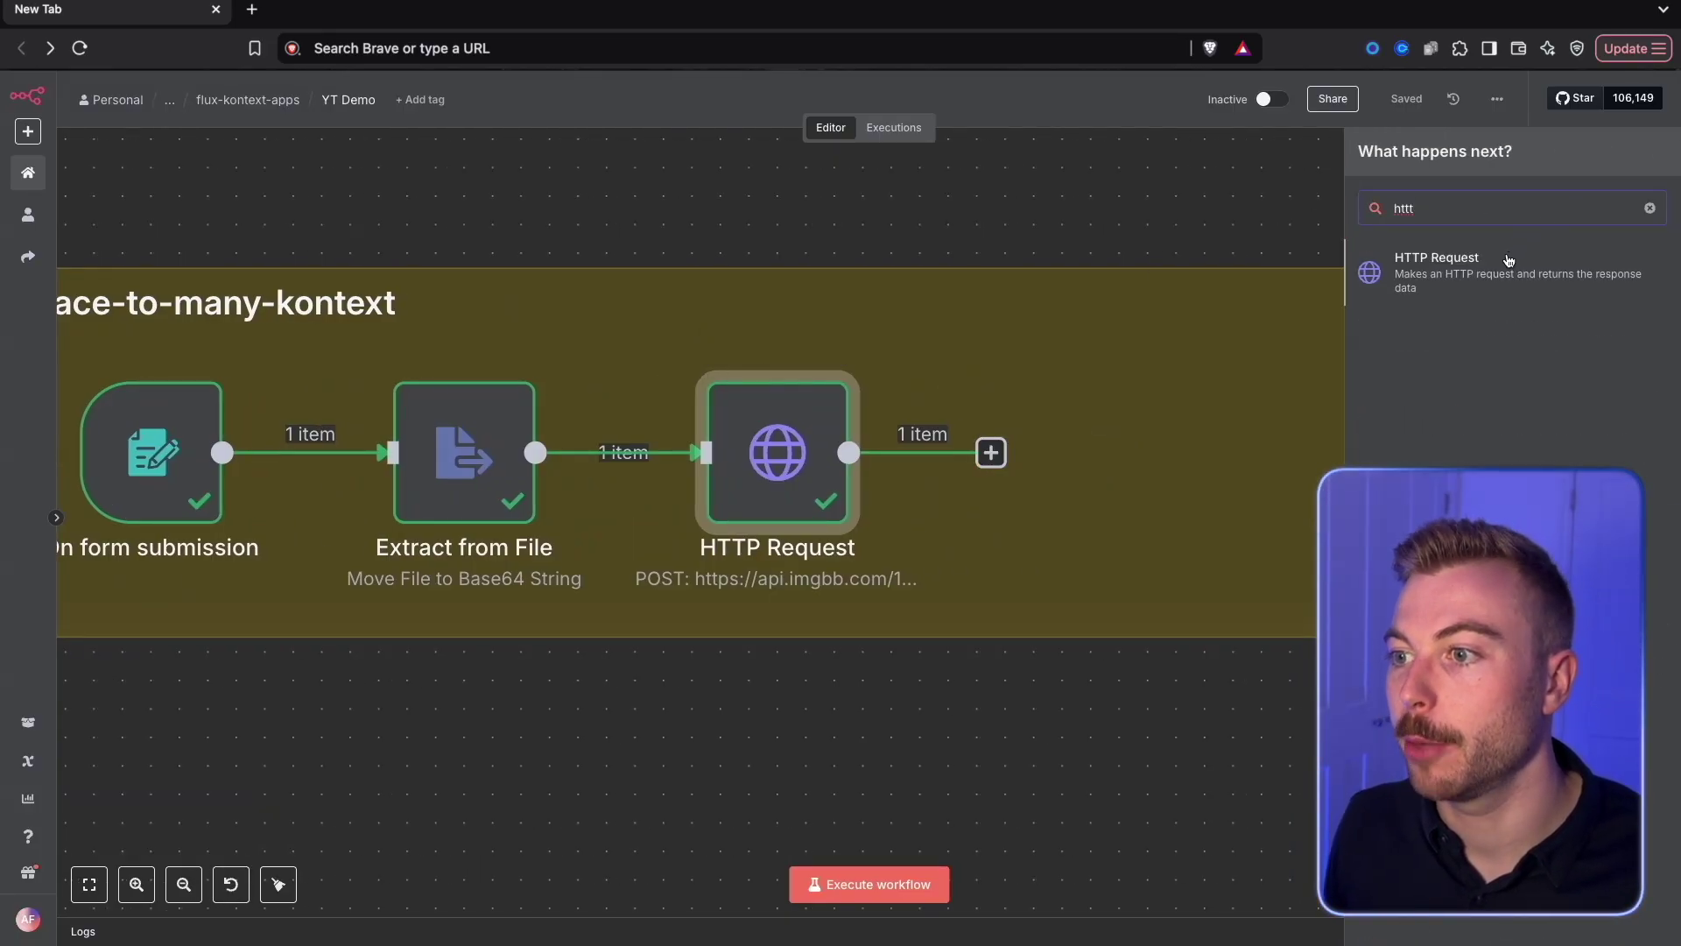
{"action": "left_click", "coordinate": [1509, 260]}
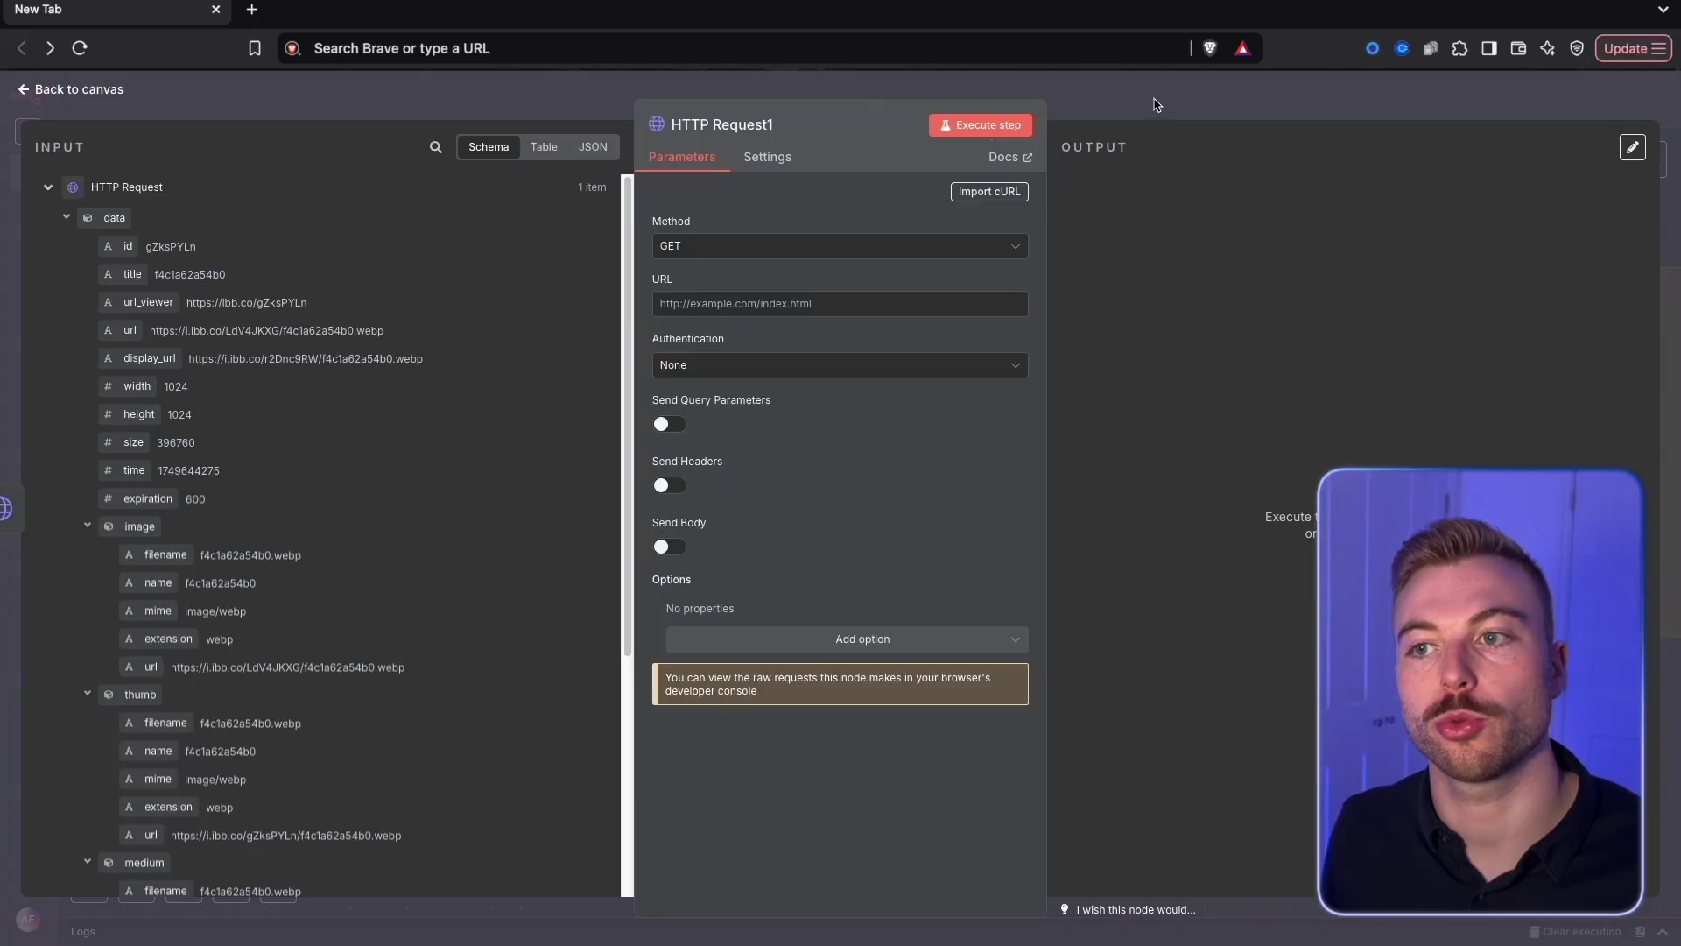
{"action": "left_click", "coordinate": [840, 87]}
Step: Rename the upload node 'Store Image in IMGBB' and the new node 'Generate Image'
{"action": "right_click", "coordinate": [767, 454]}
{"action": "left_click", "coordinate": [793, 518]}
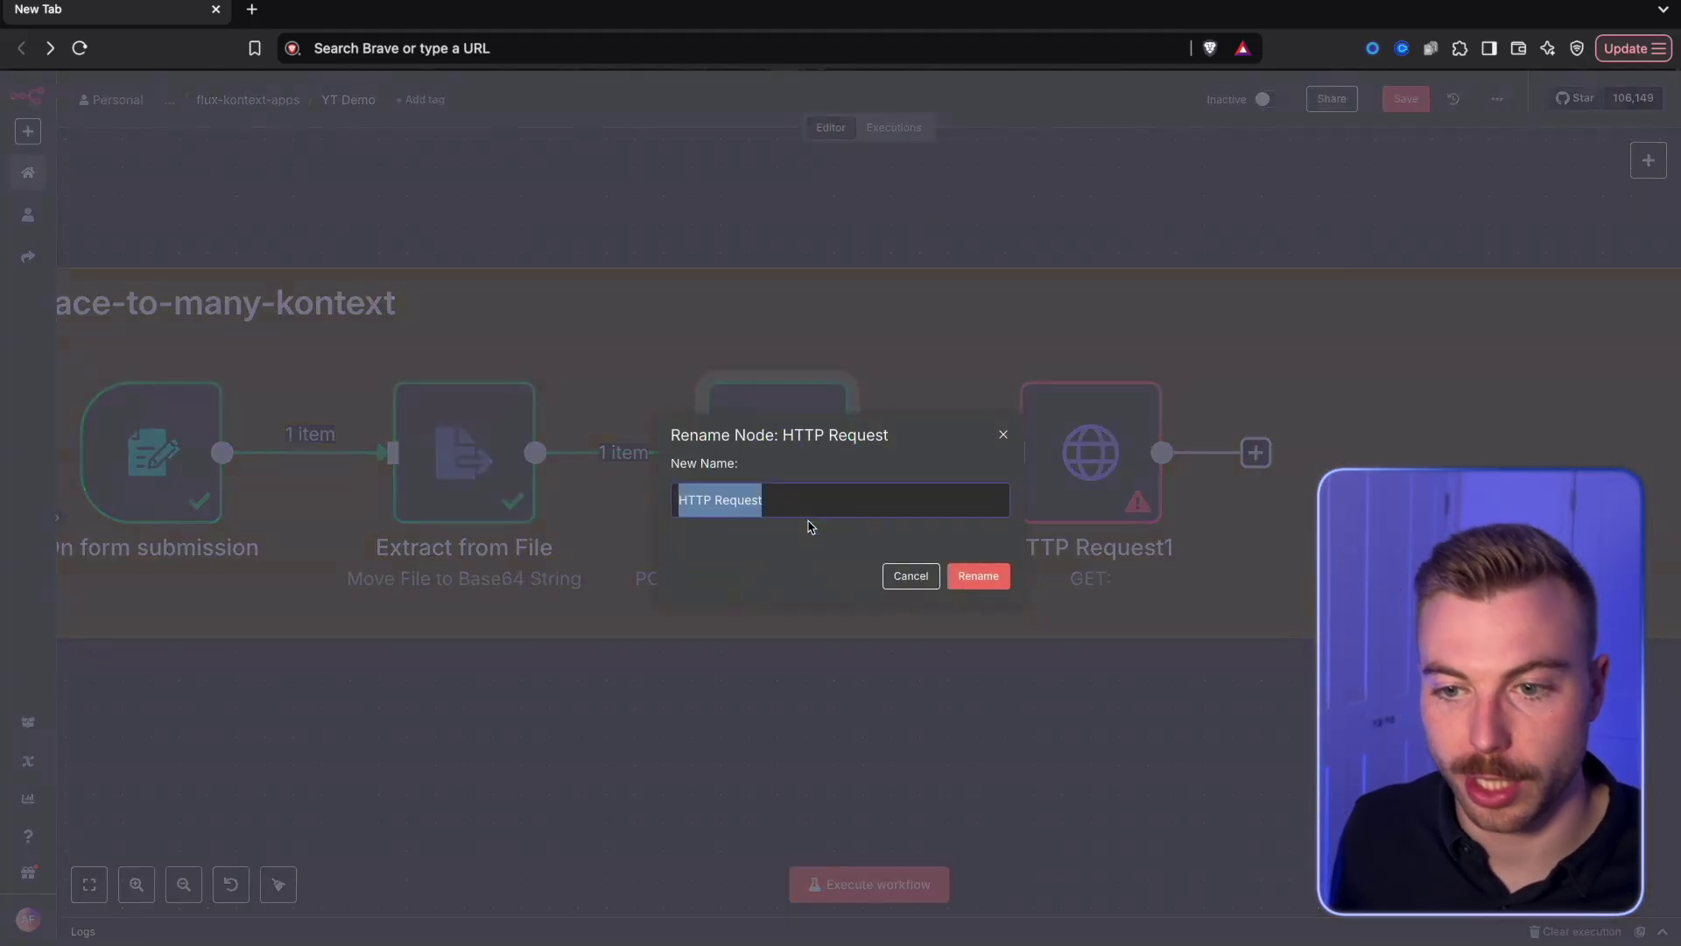
{"action": "type", "text": "Store Image"}
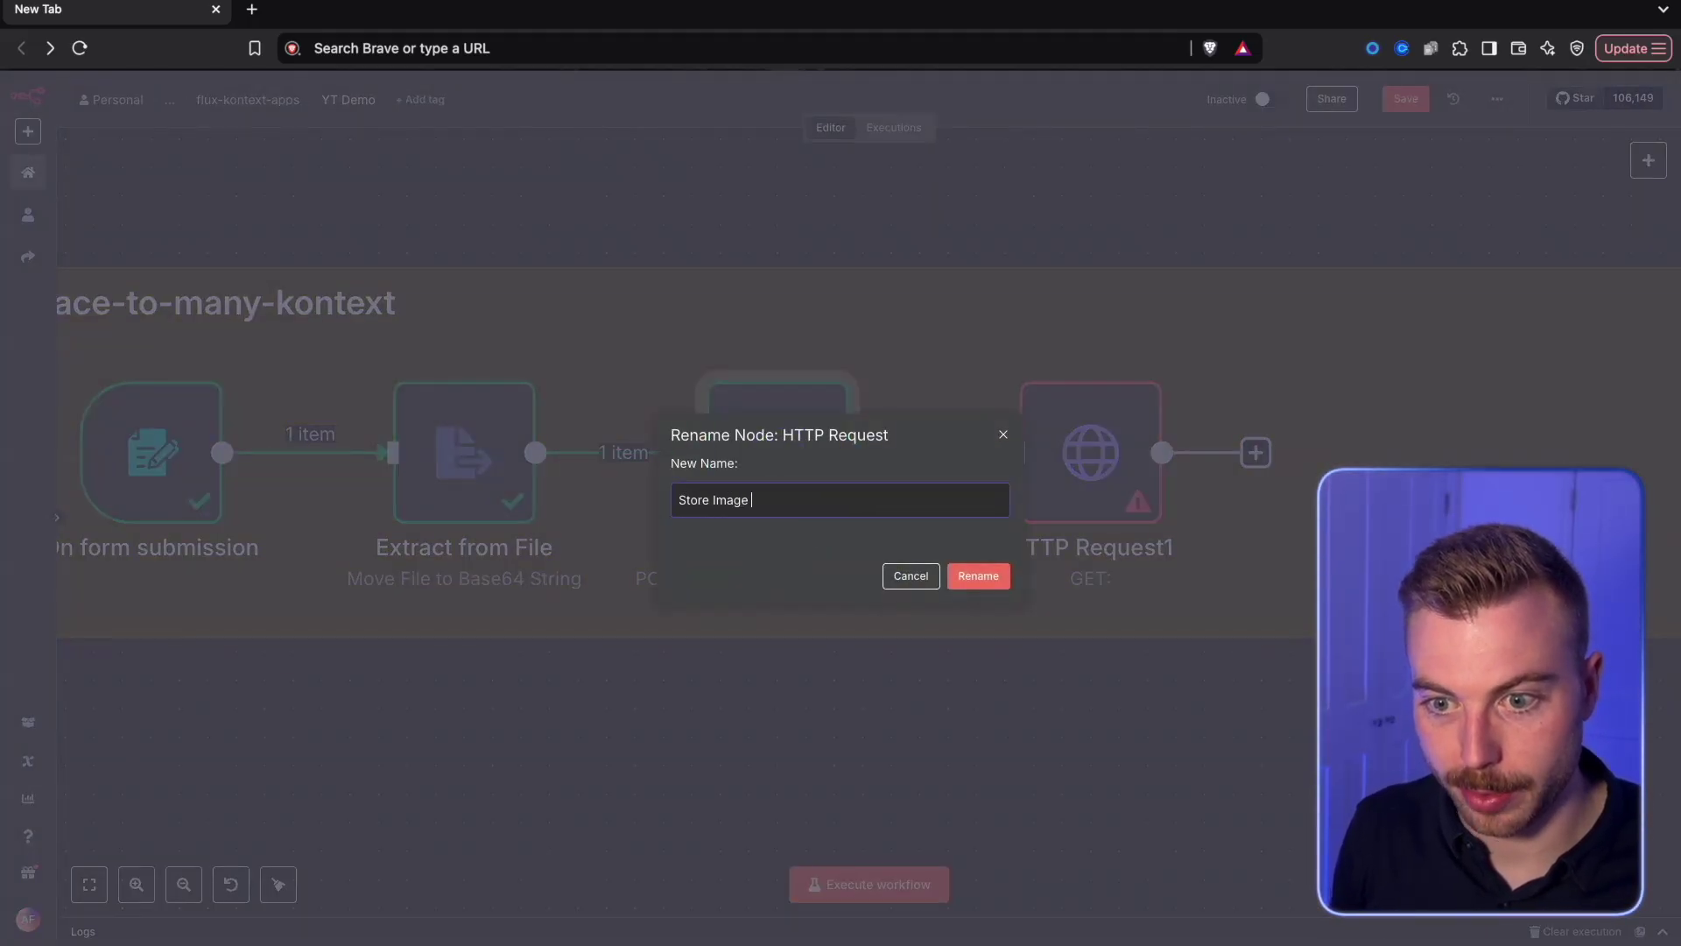
{"action": "type", "text": " in IMG"}
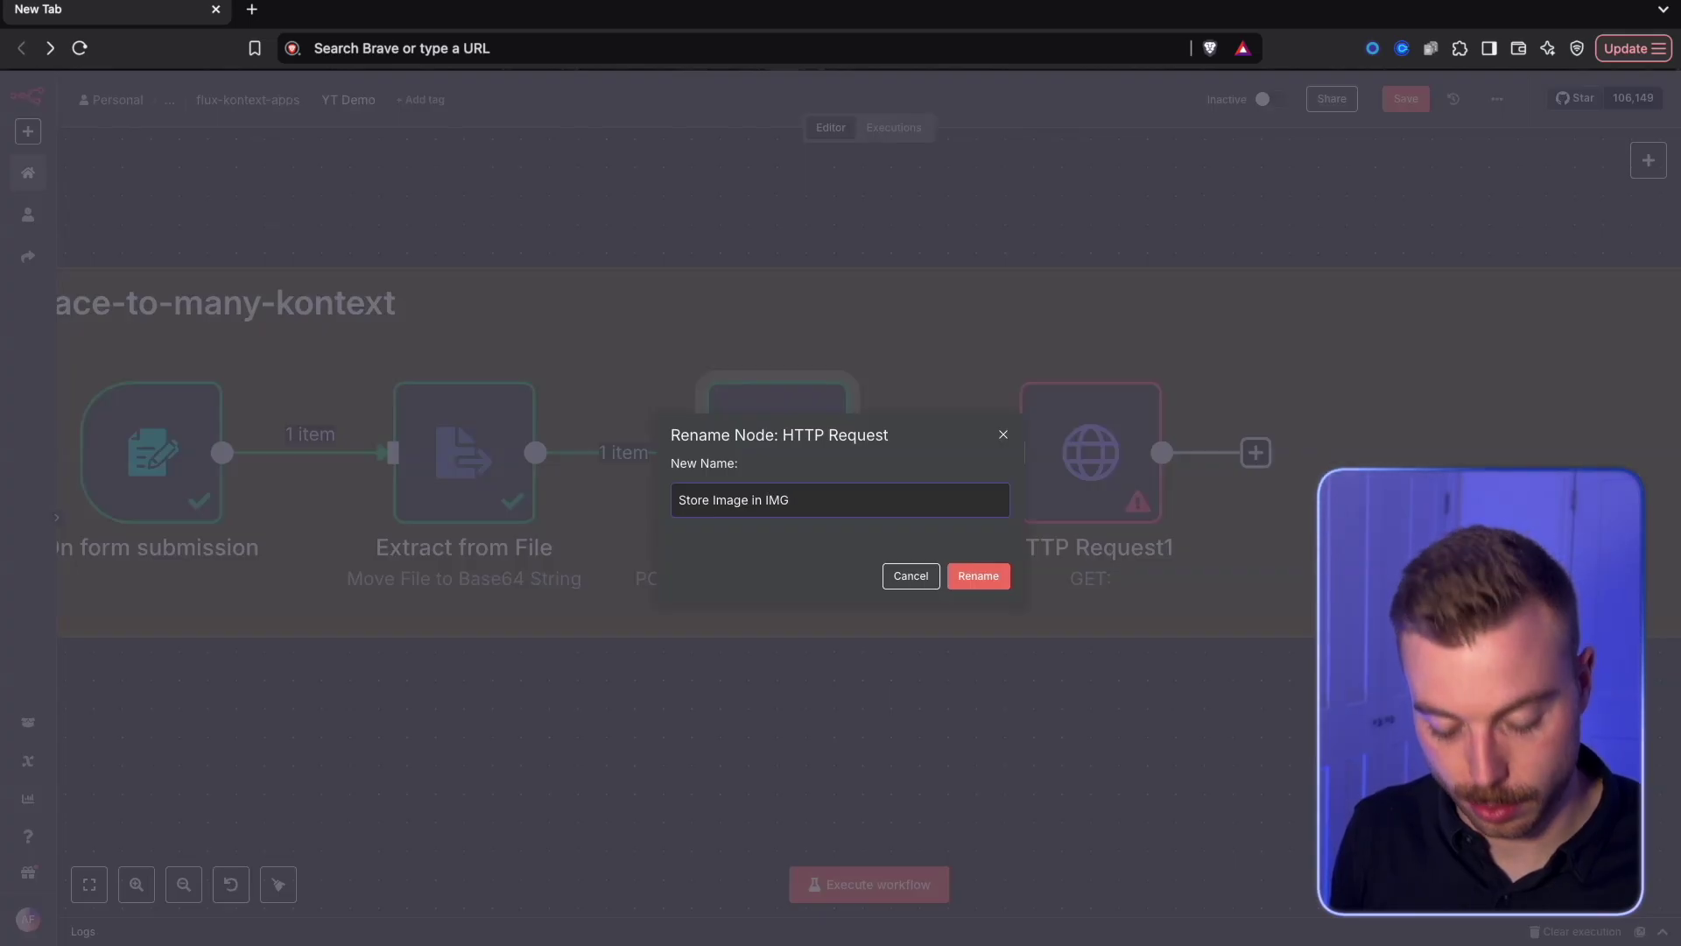
{"action": "type", "text": "BB"}
{"action": "key", "text": "Return"}
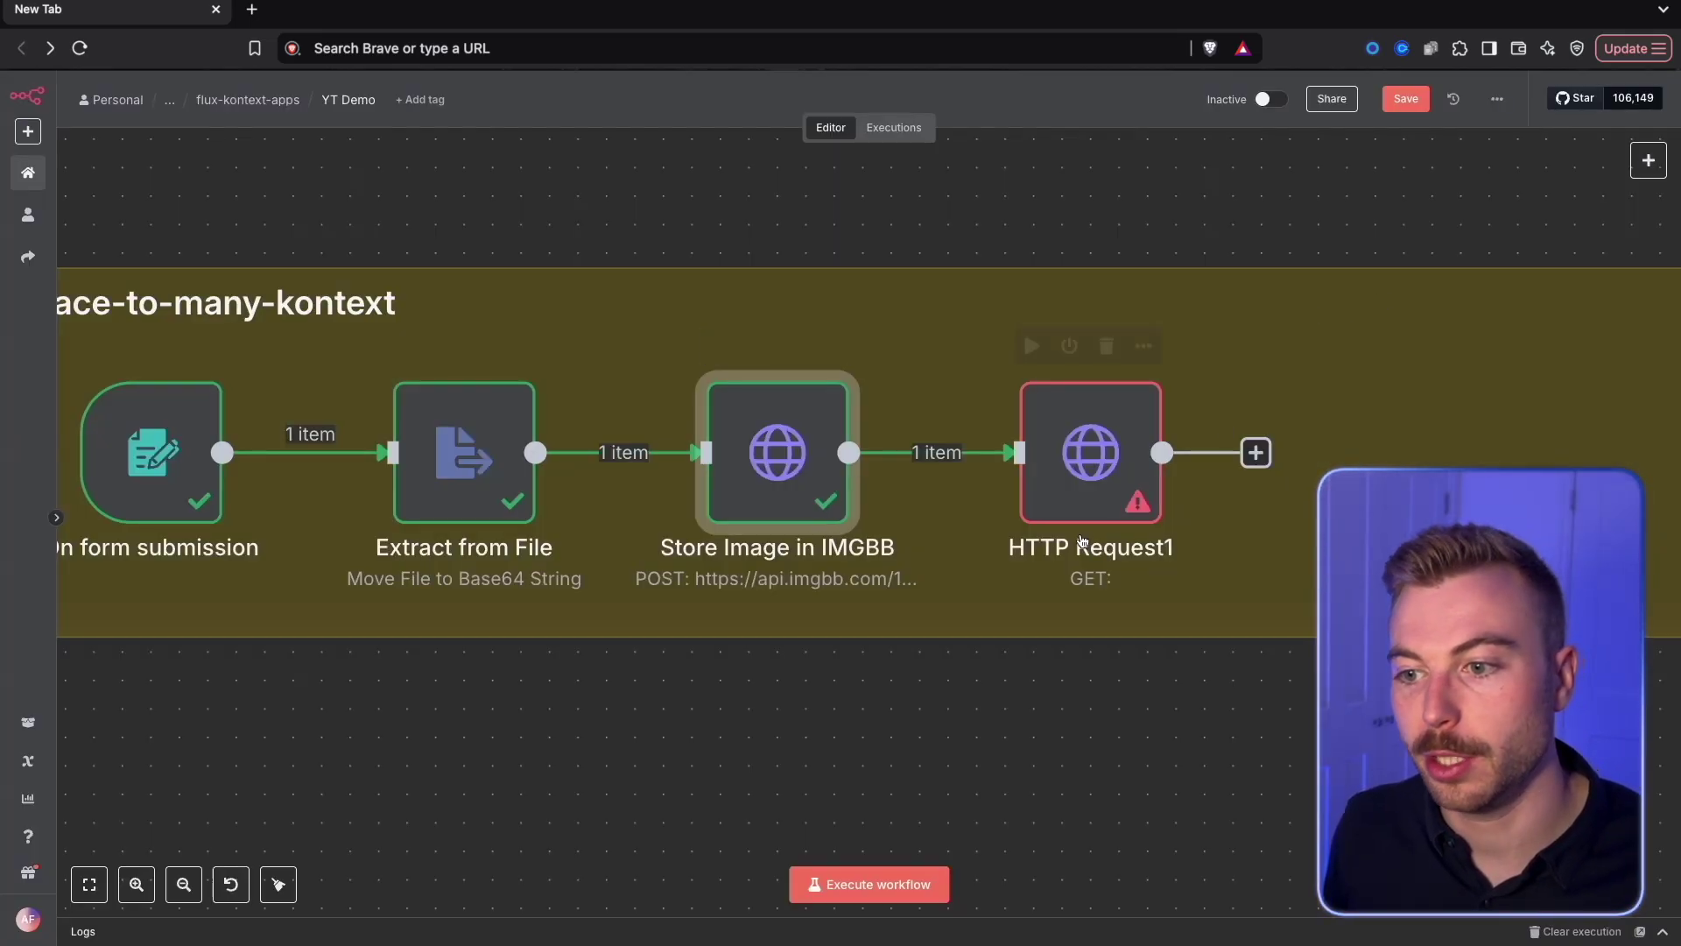
{"action": "double_click", "coordinate": [1114, 454]}
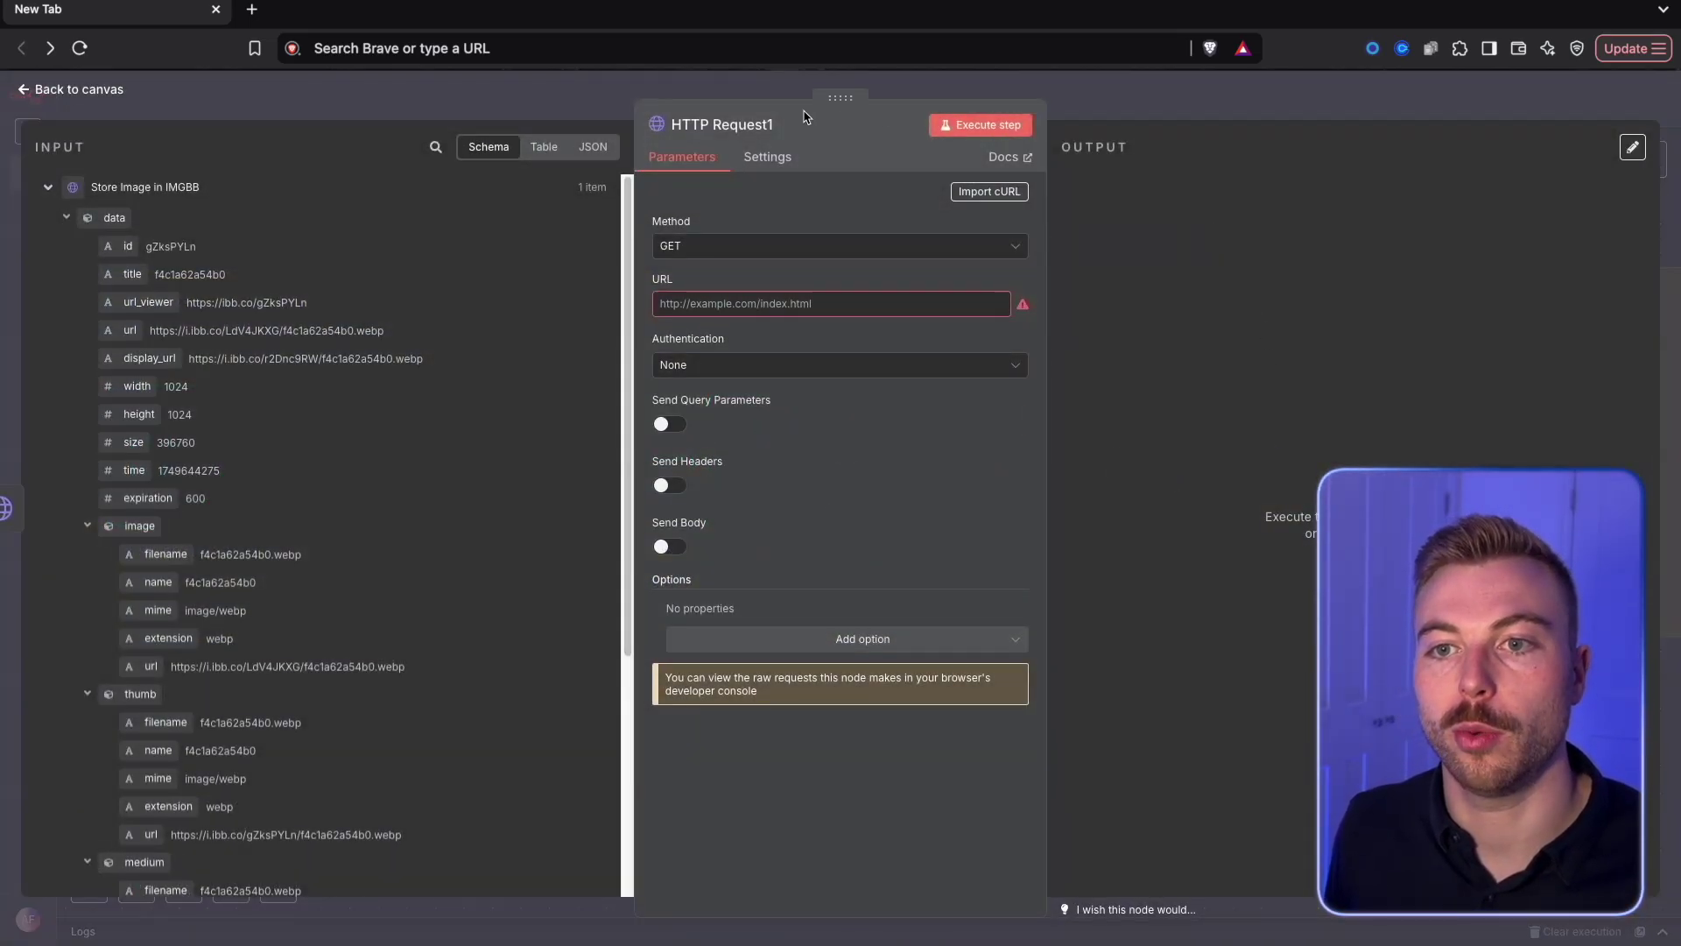
{"action": "left_click", "coordinate": [752, 132]}
{"action": "type", "text": "Gene"}
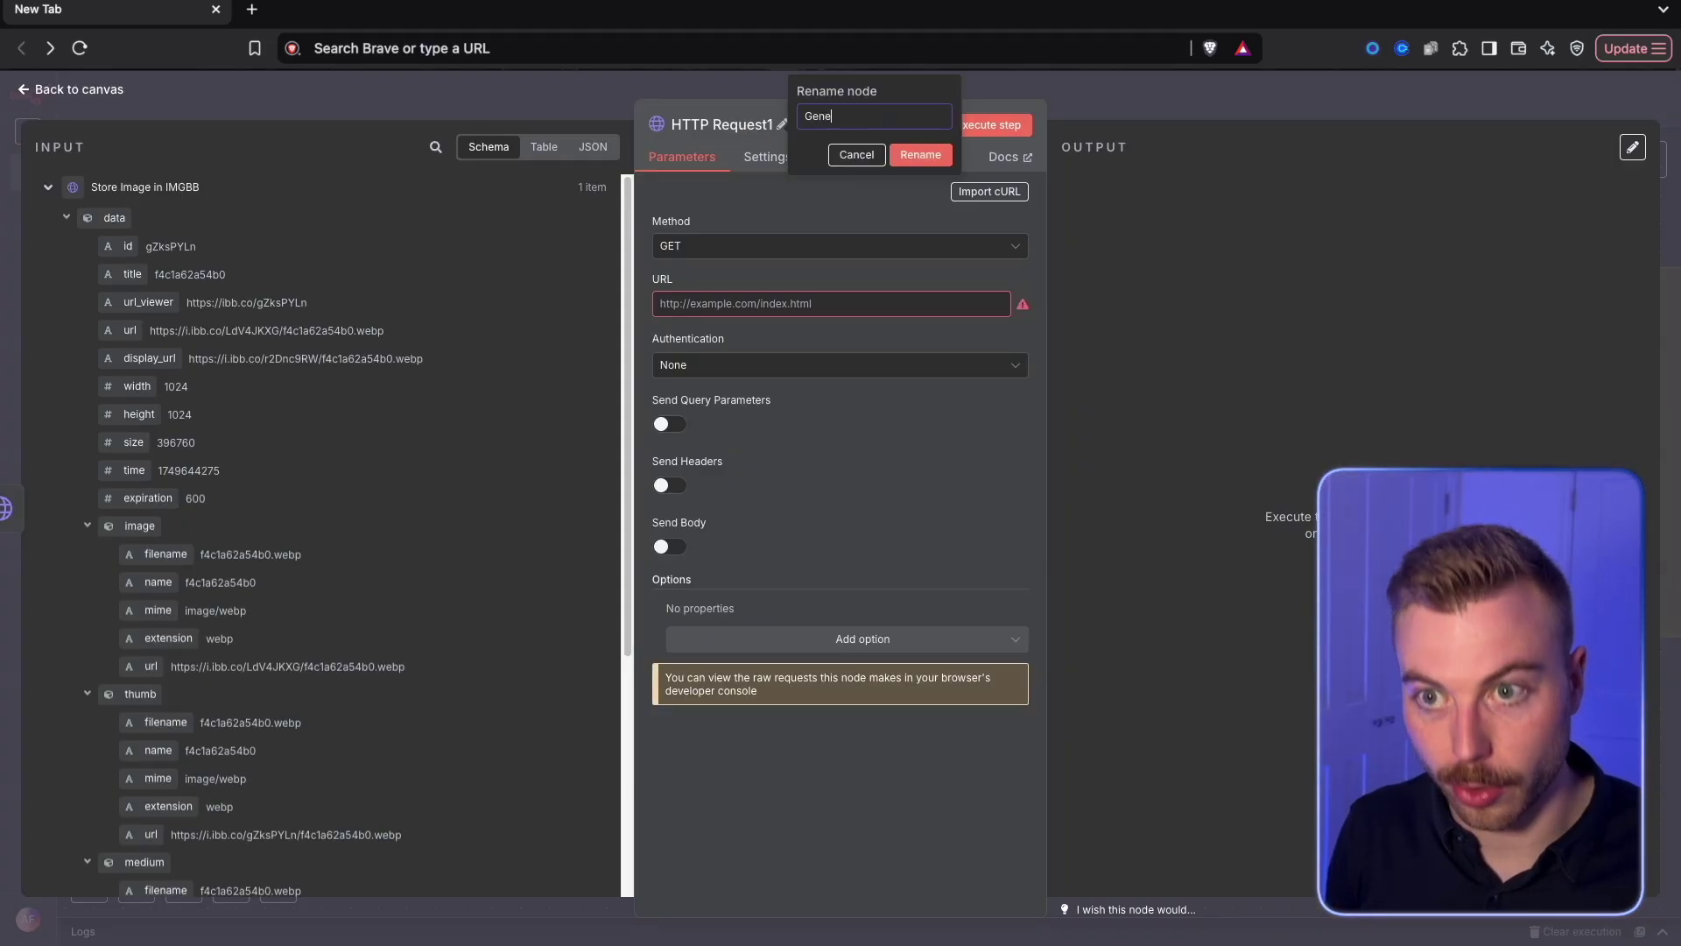
{"action": "type", "text": "rate Image"}
{"action": "key", "text": "Return"}
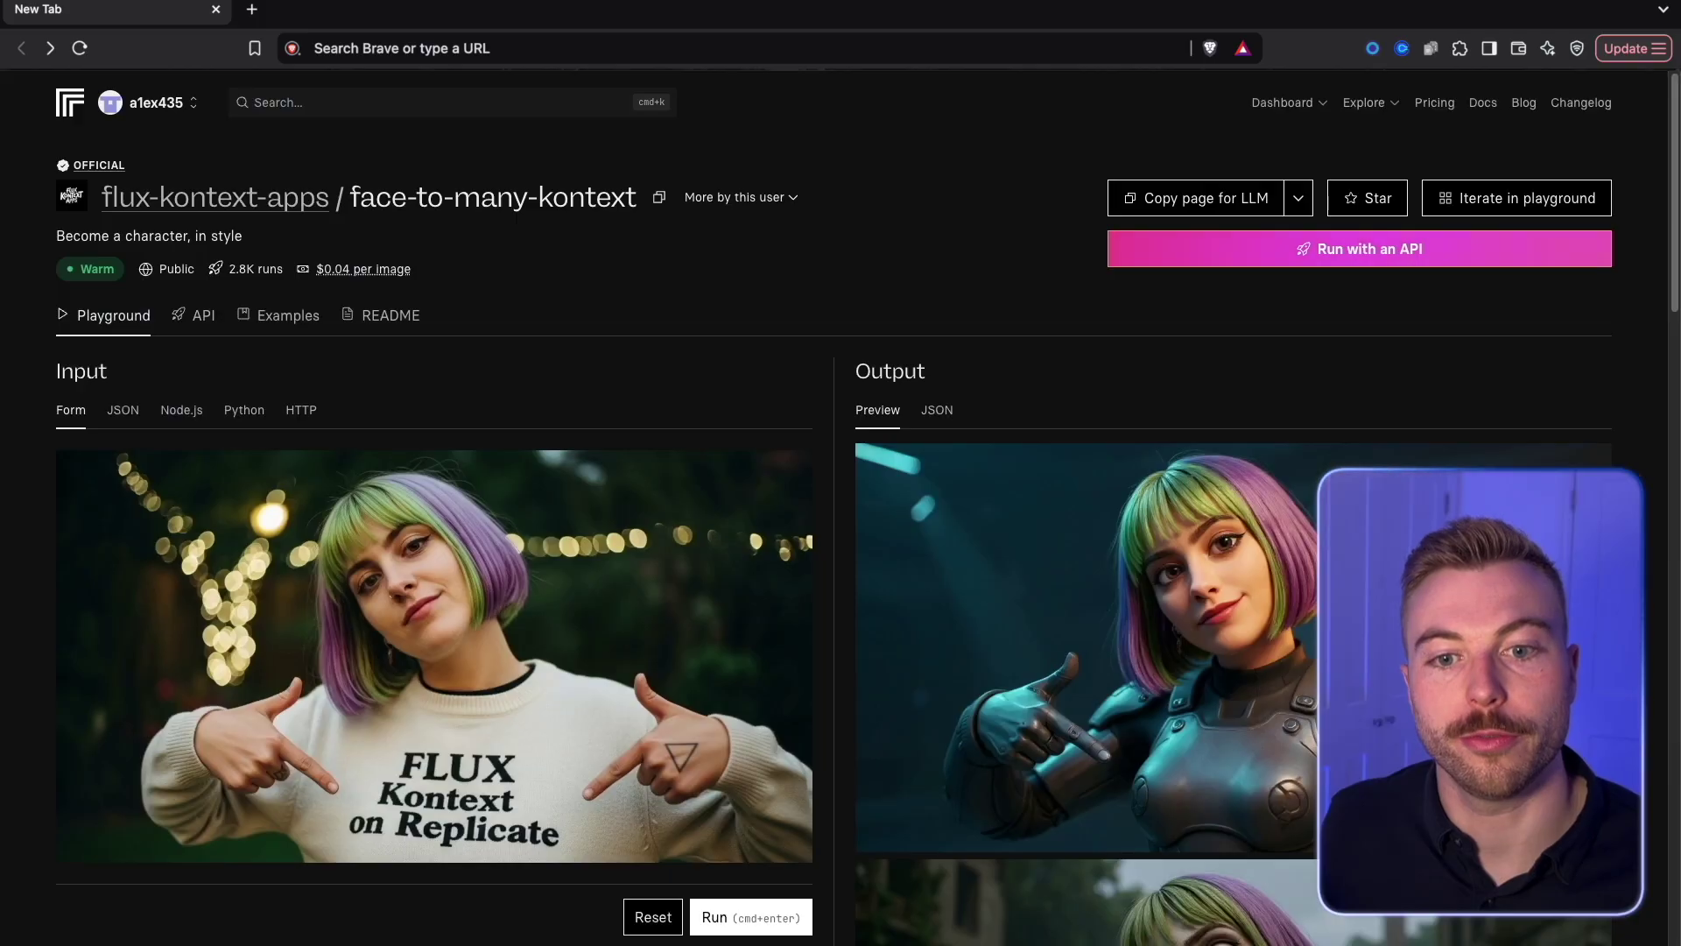
Step: Import Replicate's face-to-many-kontext HTTP curl example into the Generate Image node
{"action": "left_click", "coordinate": [1420, 253]}
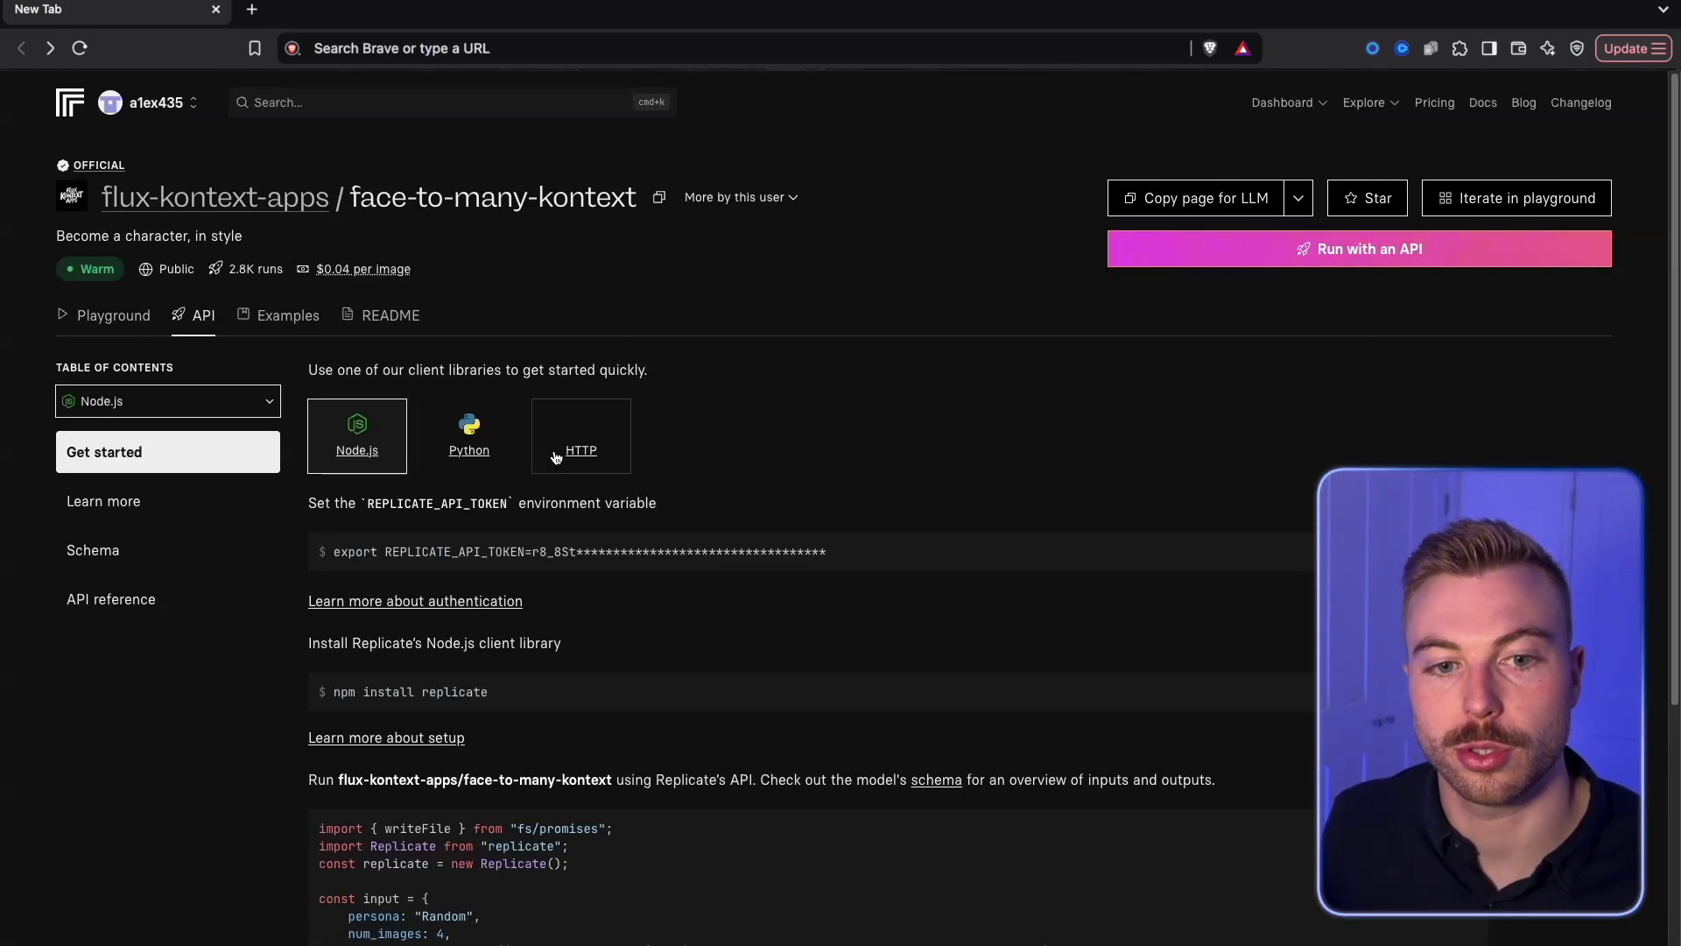
{"action": "left_click", "coordinate": [556, 458]}
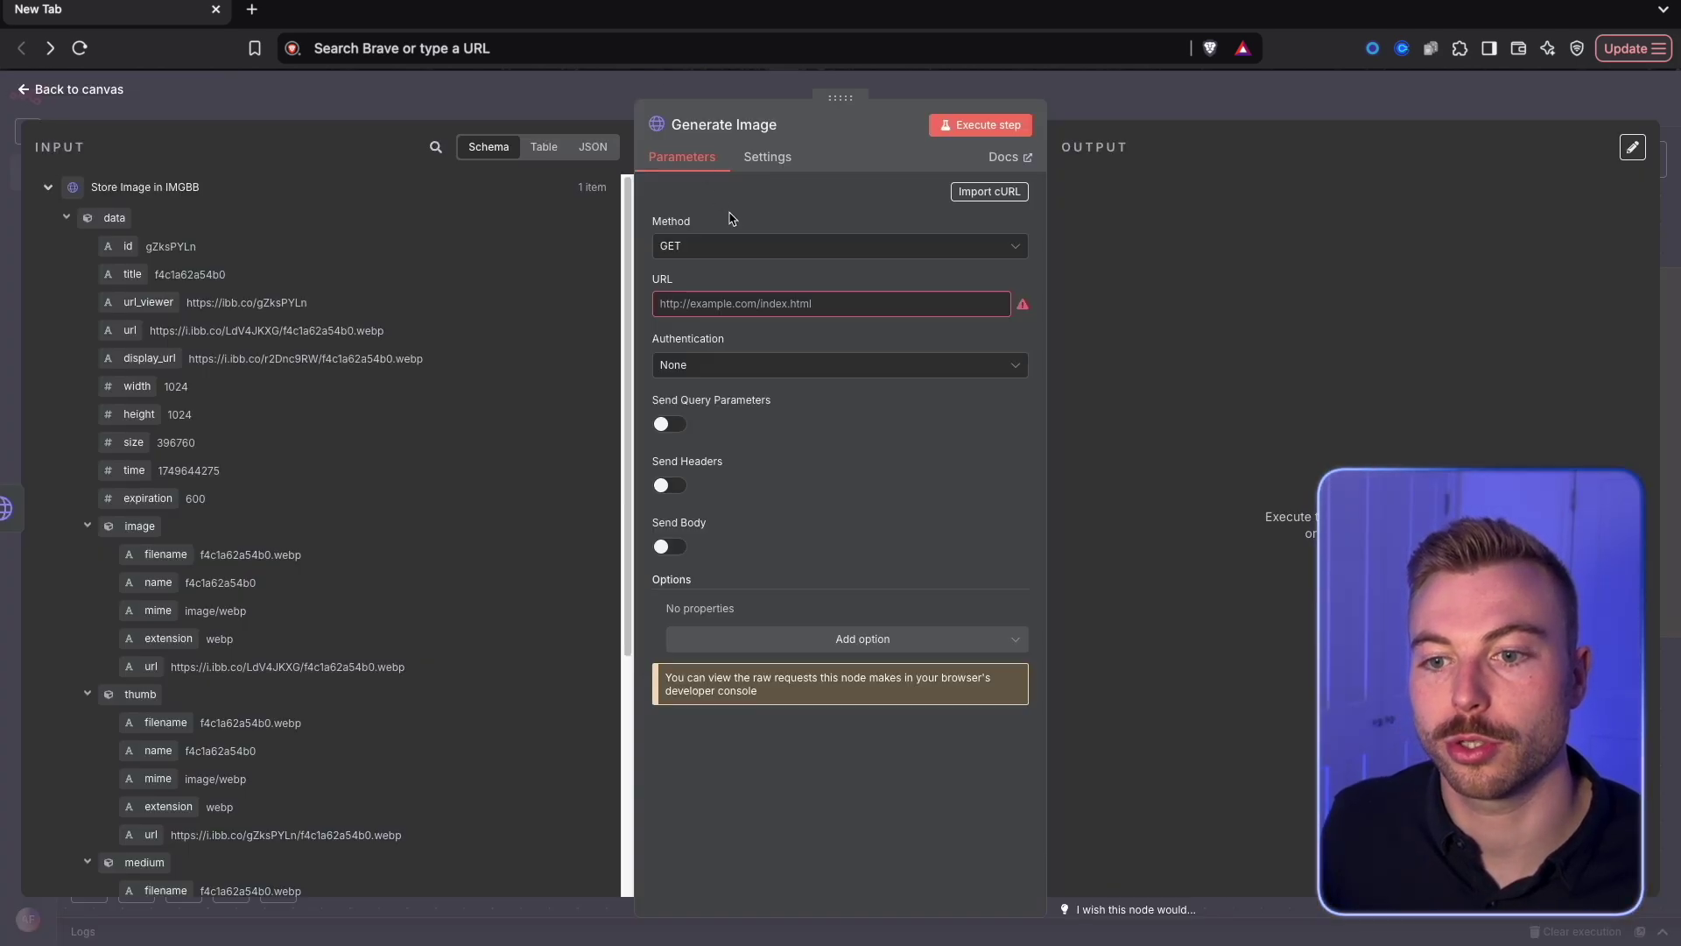
{"action": "left_click", "coordinate": [989, 191]}
{"action": "key", "text": "ctrl+v"}
{"action": "left_click", "coordinate": [1105, 584]}
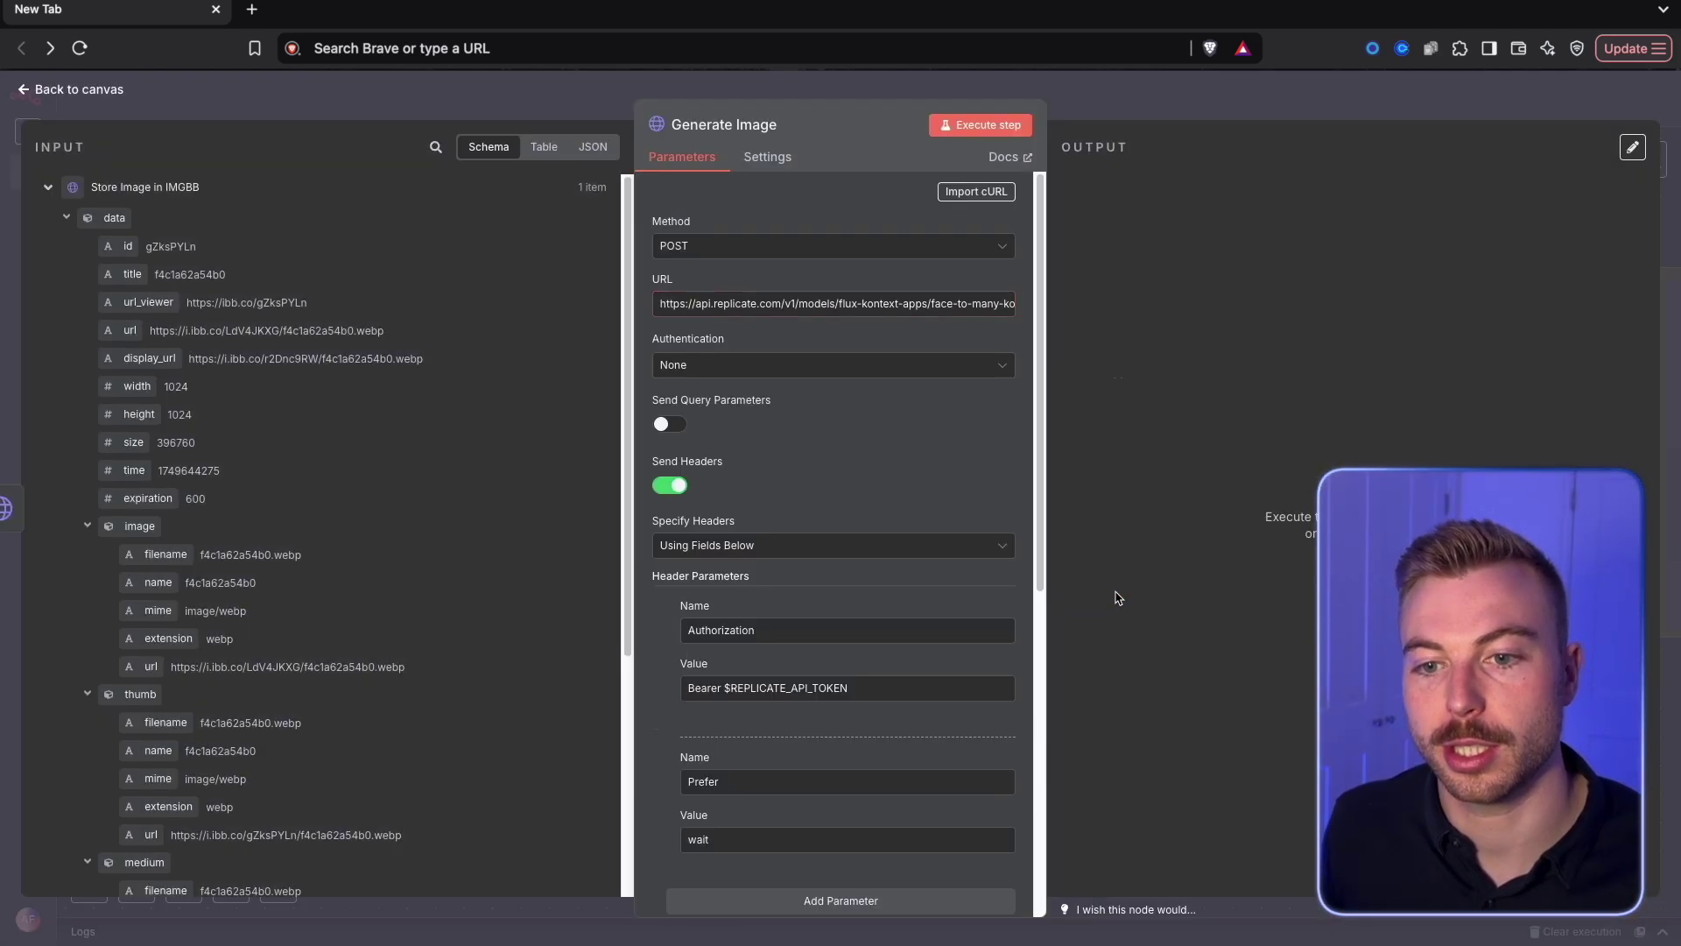
{"action": "scroll", "coordinate": [852, 488], "scroll_direction": "down", "scroll_amount": 3}
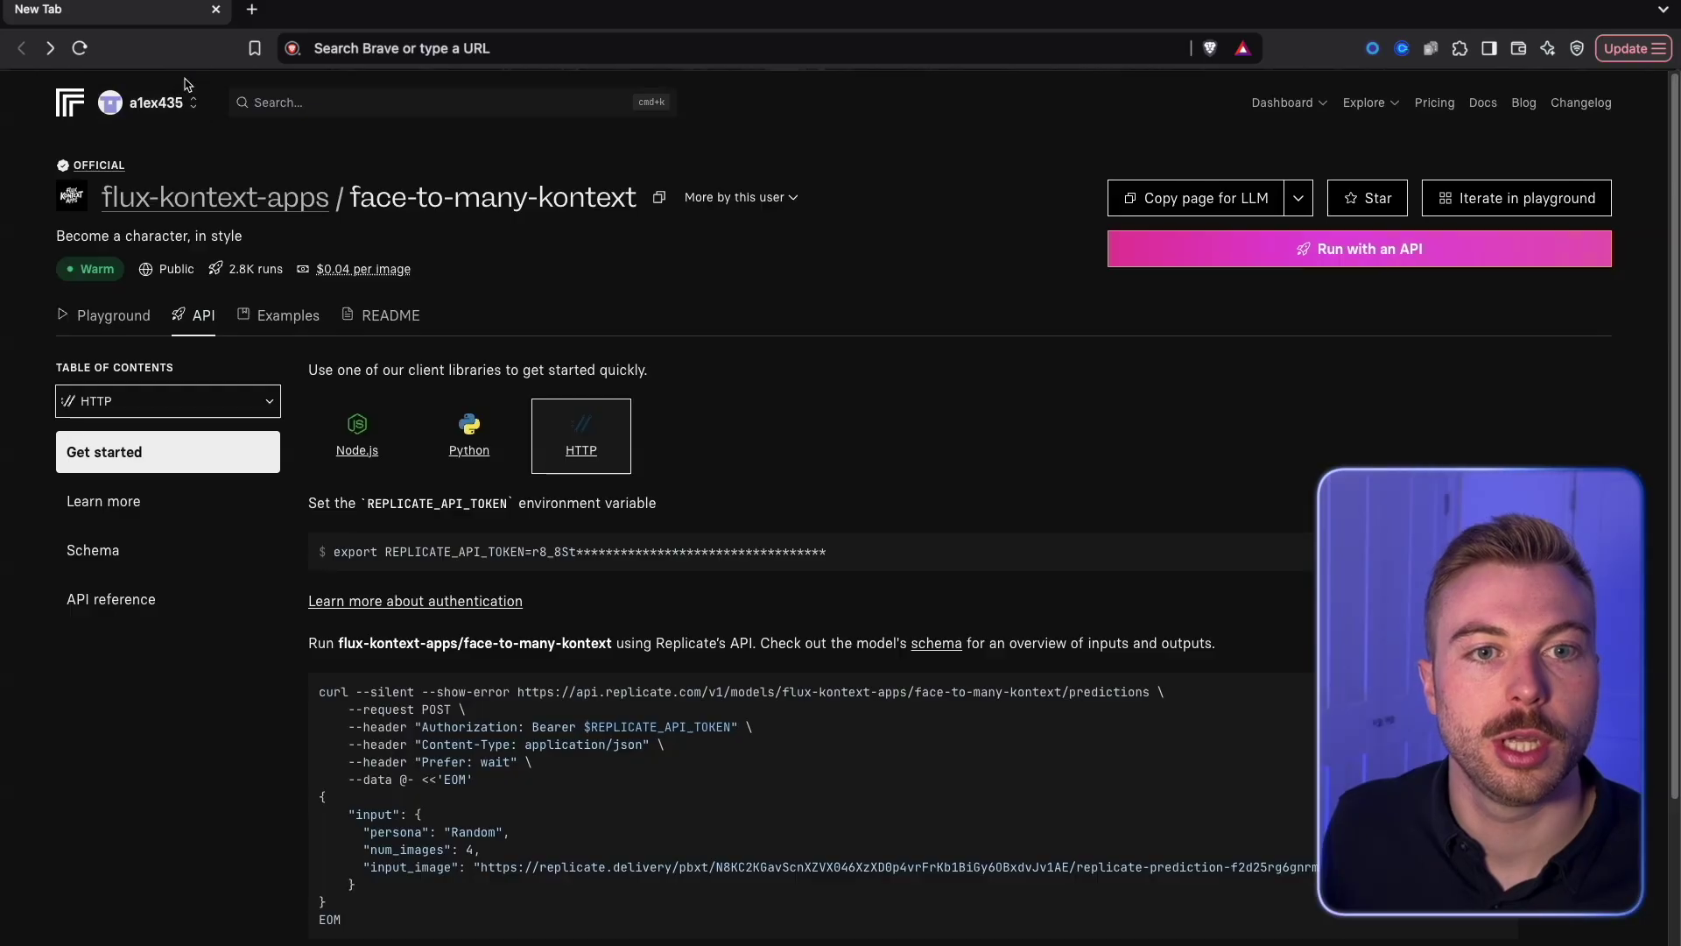
Step: Open Replicate's API tokens page and select the Authorization token placeholder
{"action": "left_click", "coordinate": [156, 103]}
{"action": "left_click", "coordinate": [151, 183]}
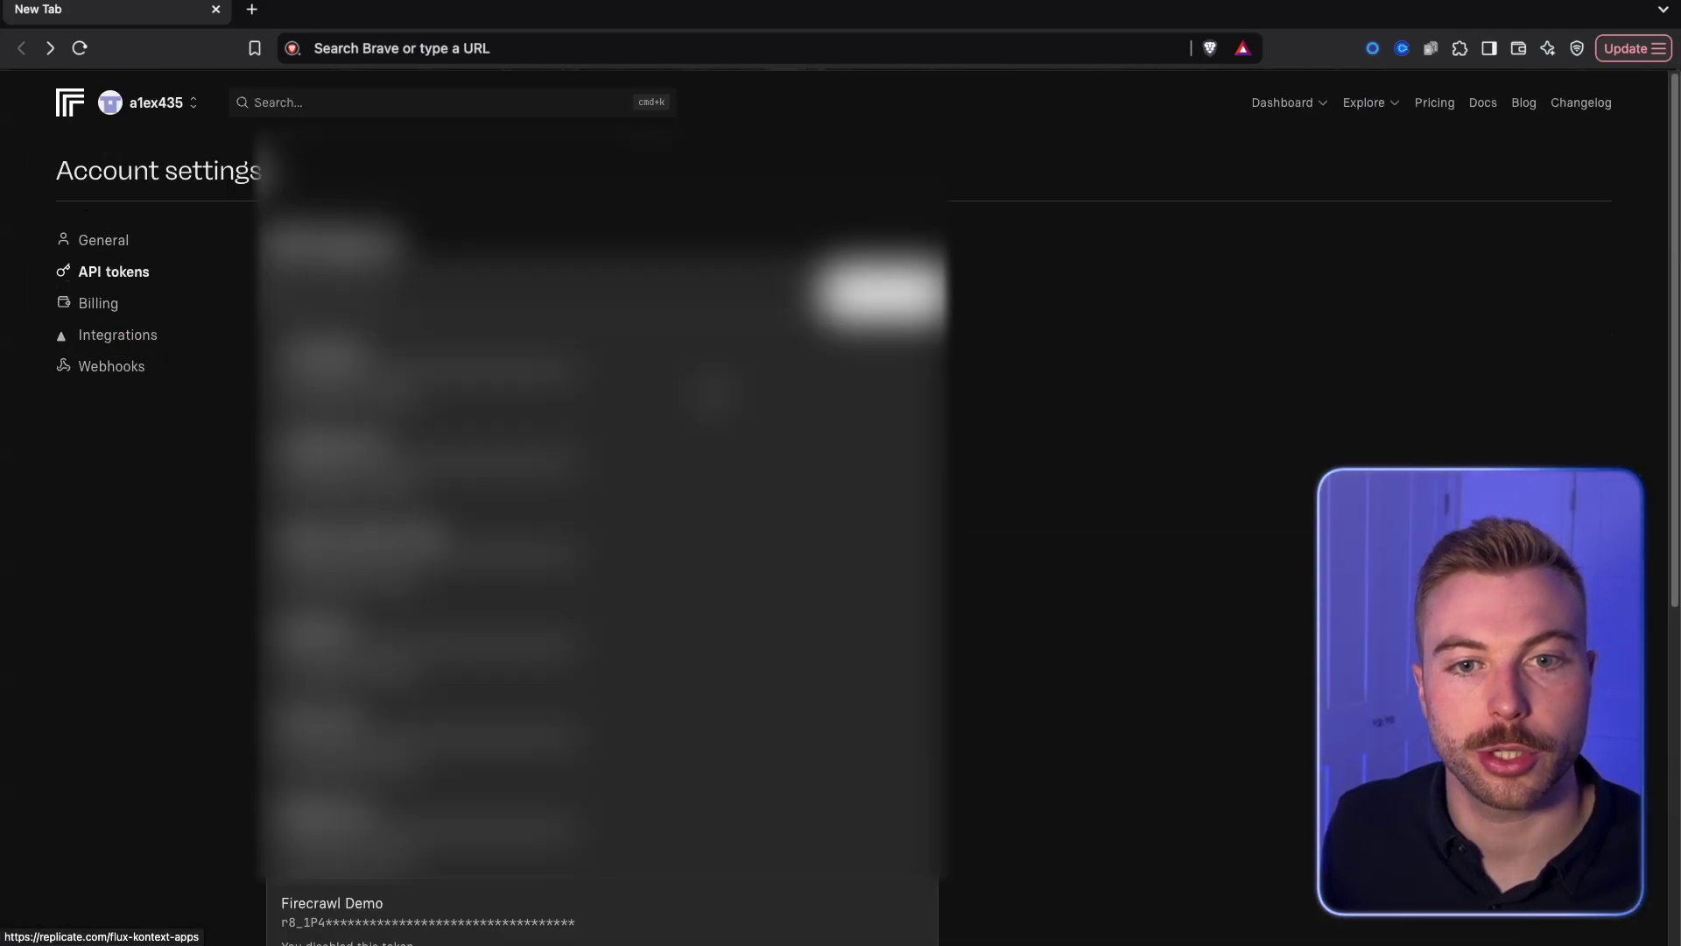
{"action": "scroll", "coordinate": [603, 525], "scroll_direction": "down", "scroll_amount": 5}
{"action": "scroll", "coordinate": [893, 530], "scroll_direction": "down", "scroll_amount": 3}
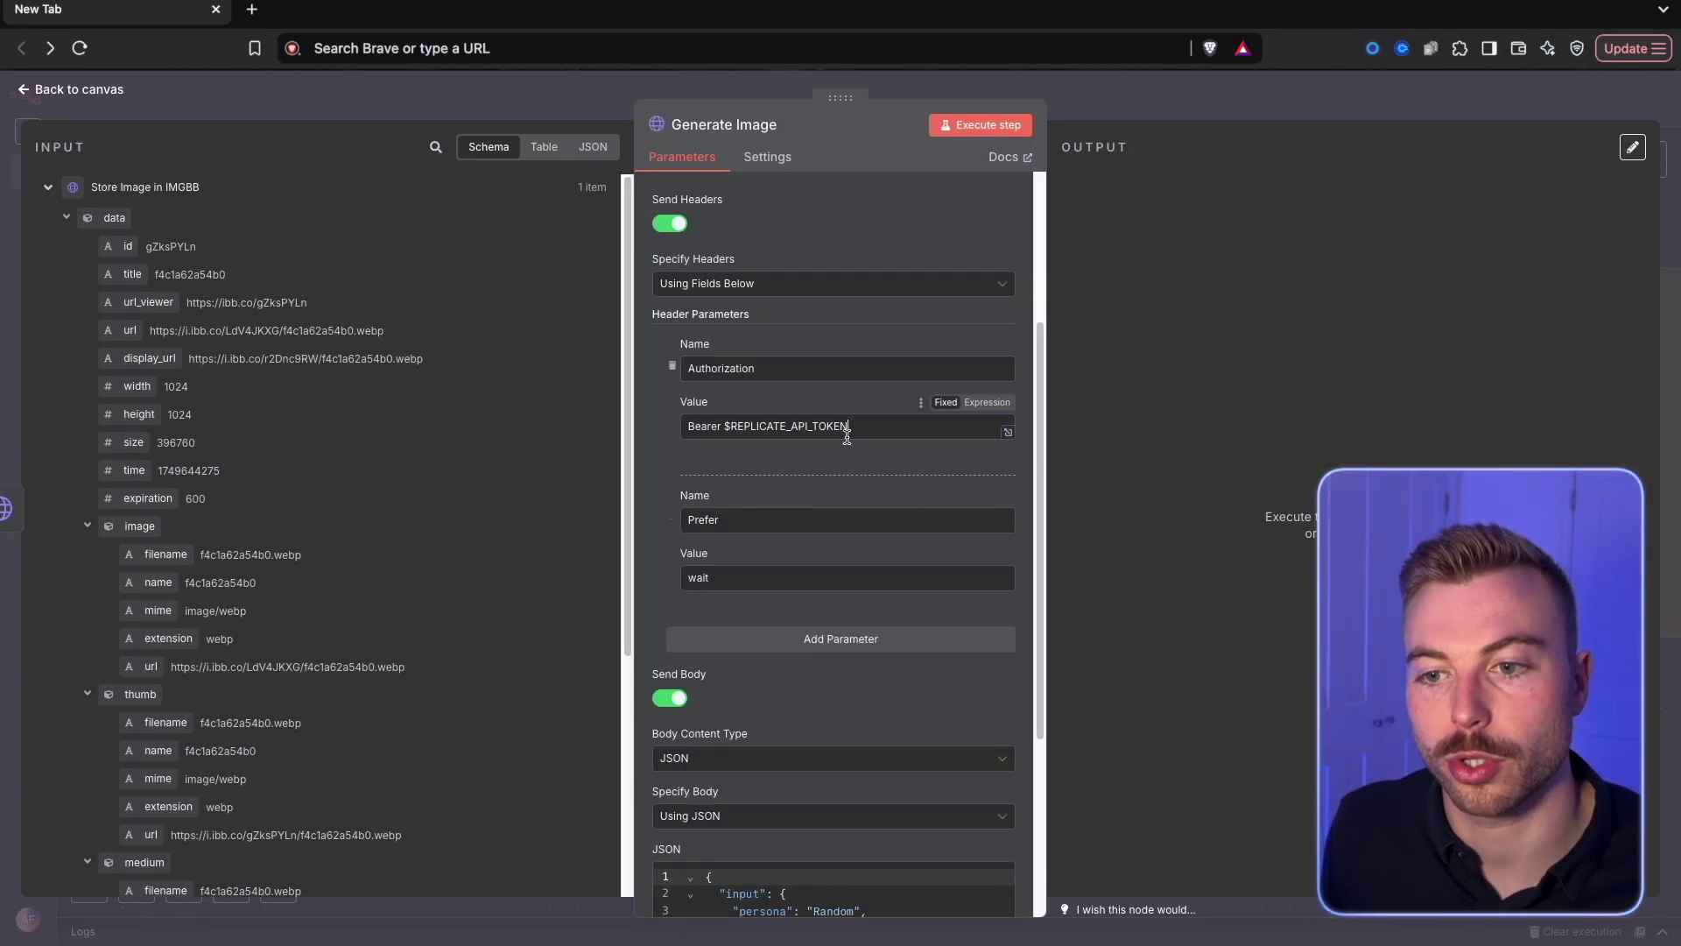
{"action": "left_click_drag", "start_coordinate": [846, 425], "coordinate": [725, 427]}
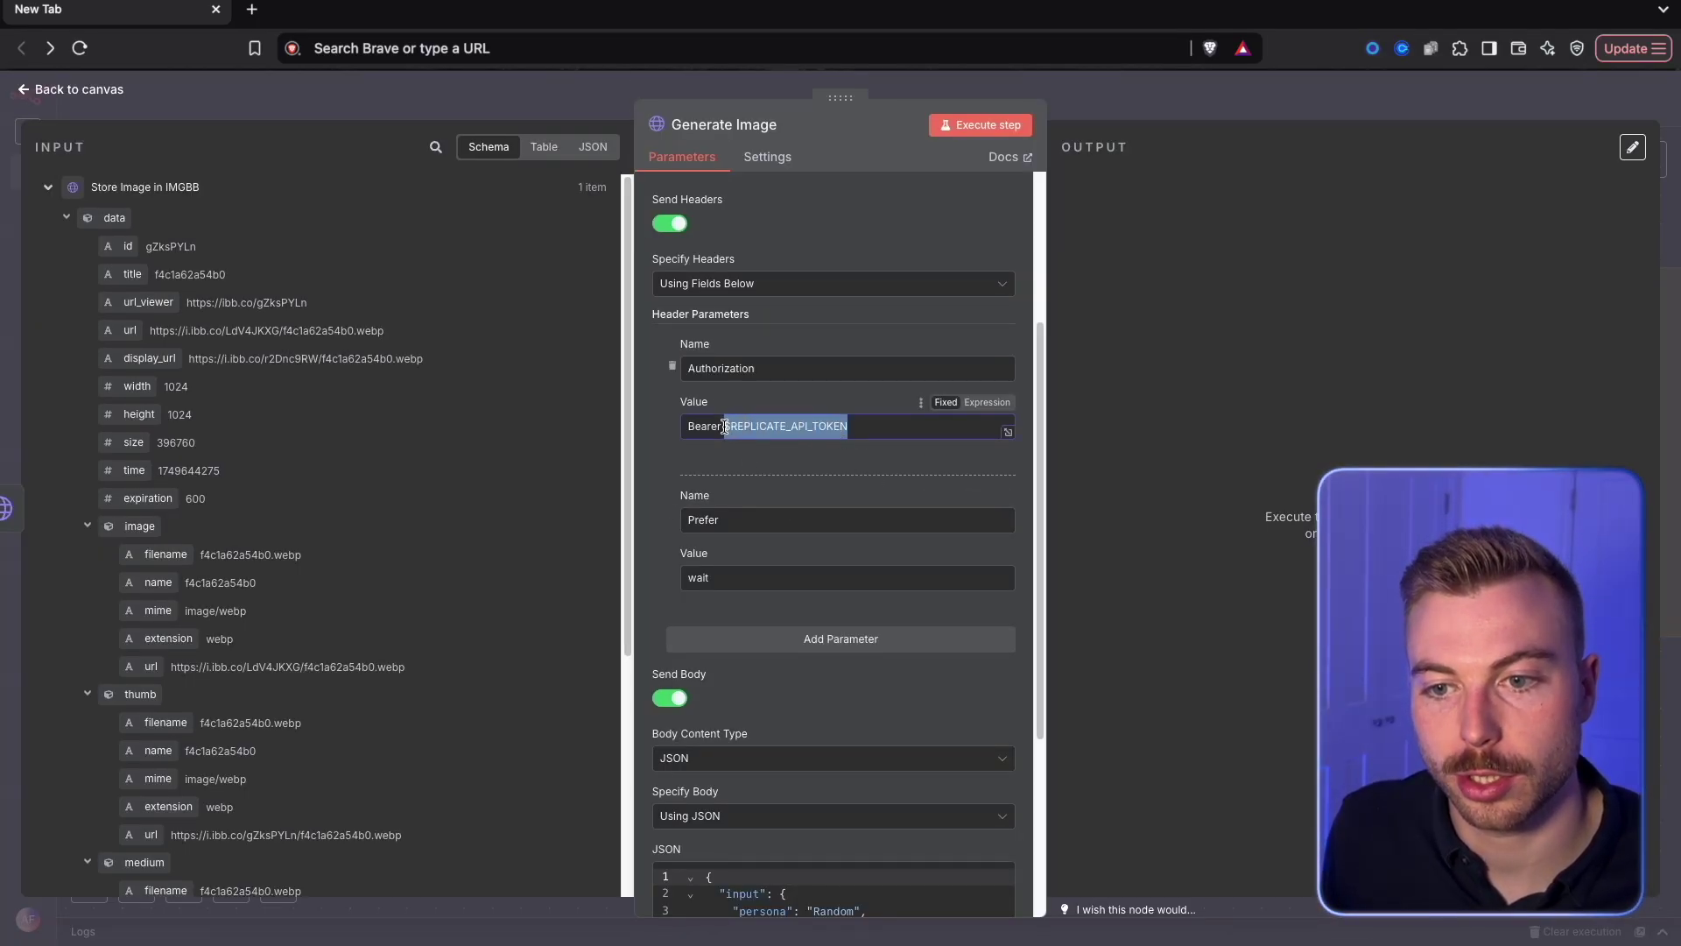
Step: Insert the Replicate API token and replace the JSON body with the expression-based version
{"action": "key", "text": "ctrl+v"}
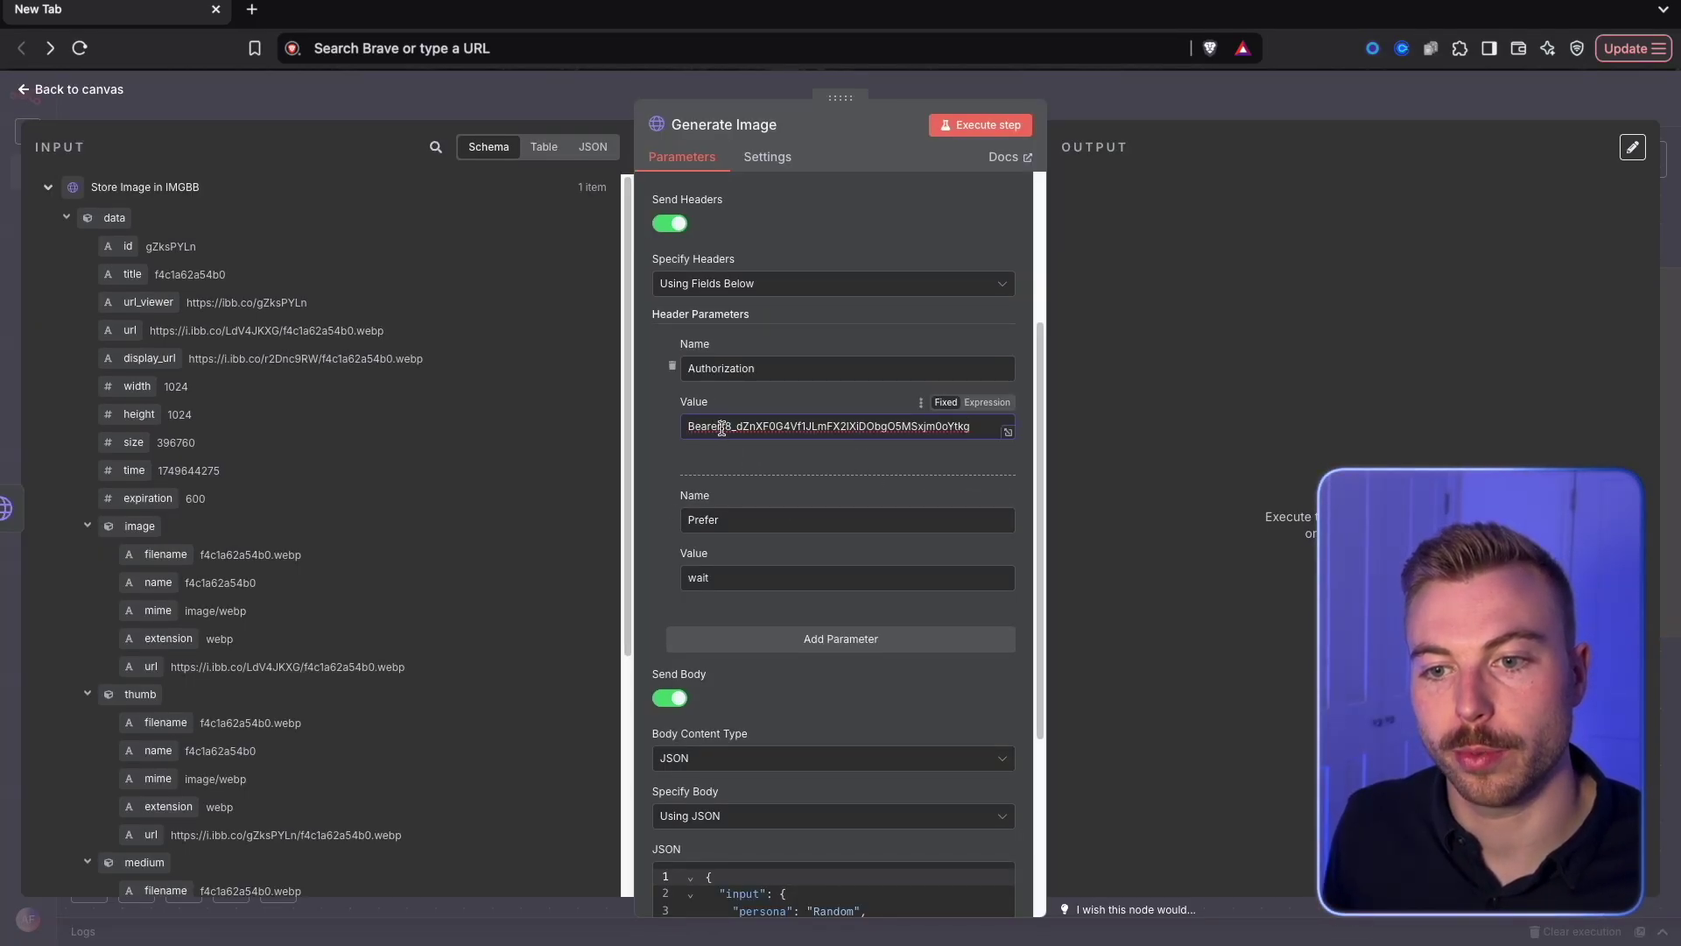
{"action": "scroll", "coordinate": [890, 612], "scroll_direction": "down", "scroll_amount": 4}
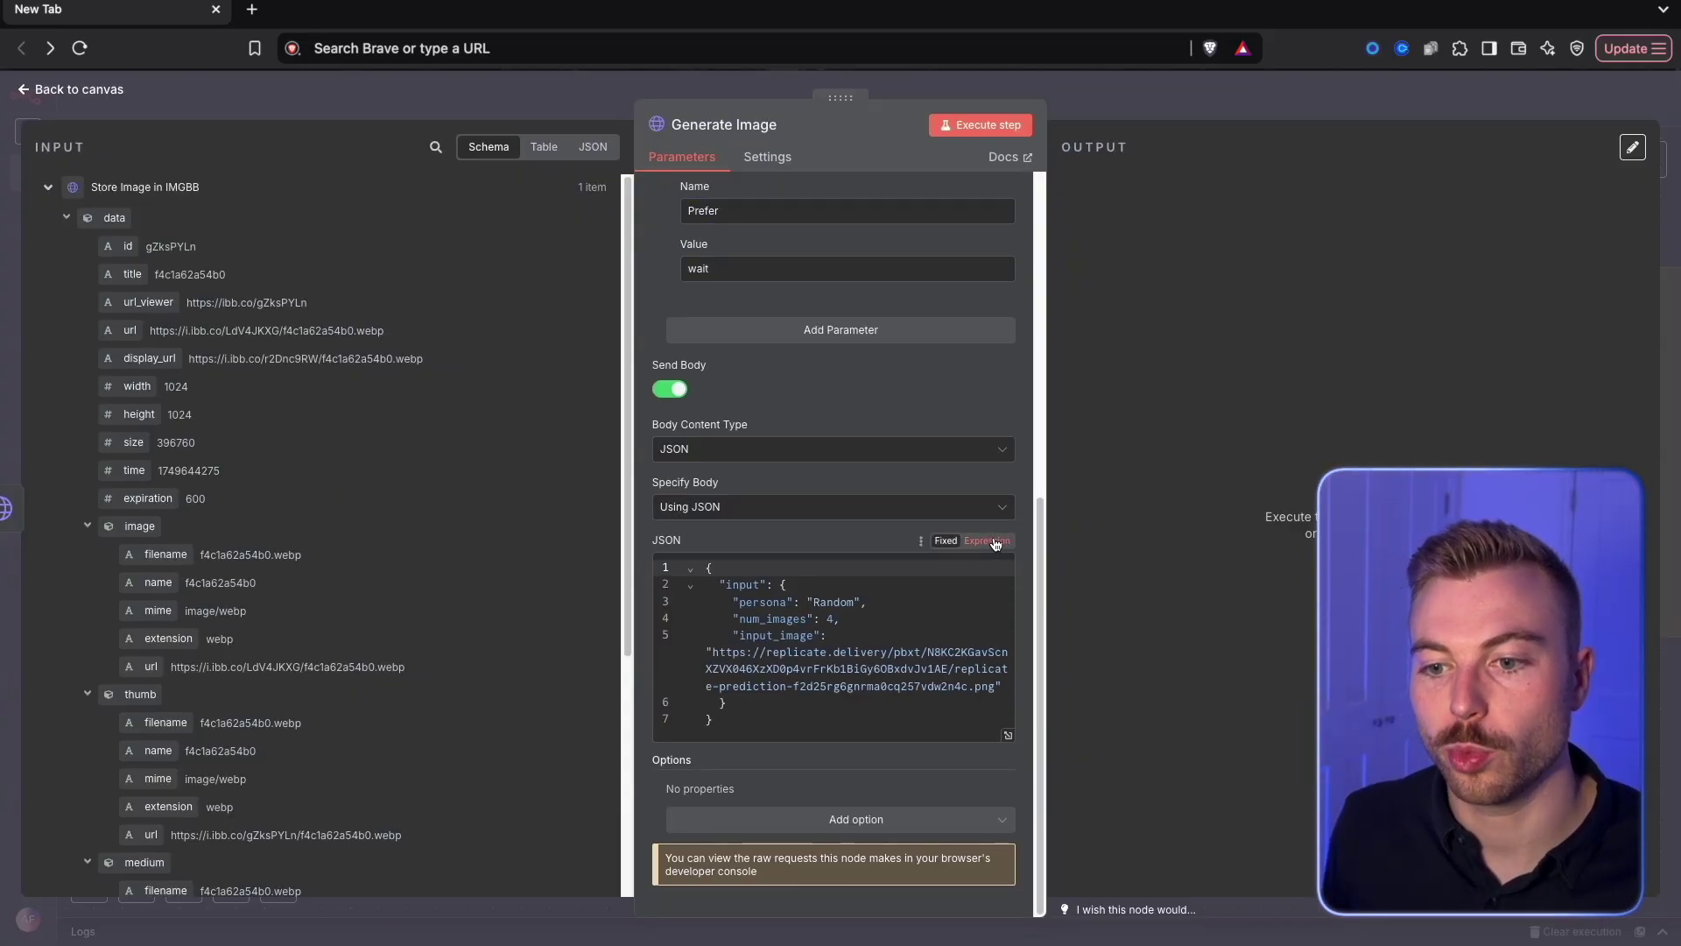
{"action": "left_click", "coordinate": [988, 540]}
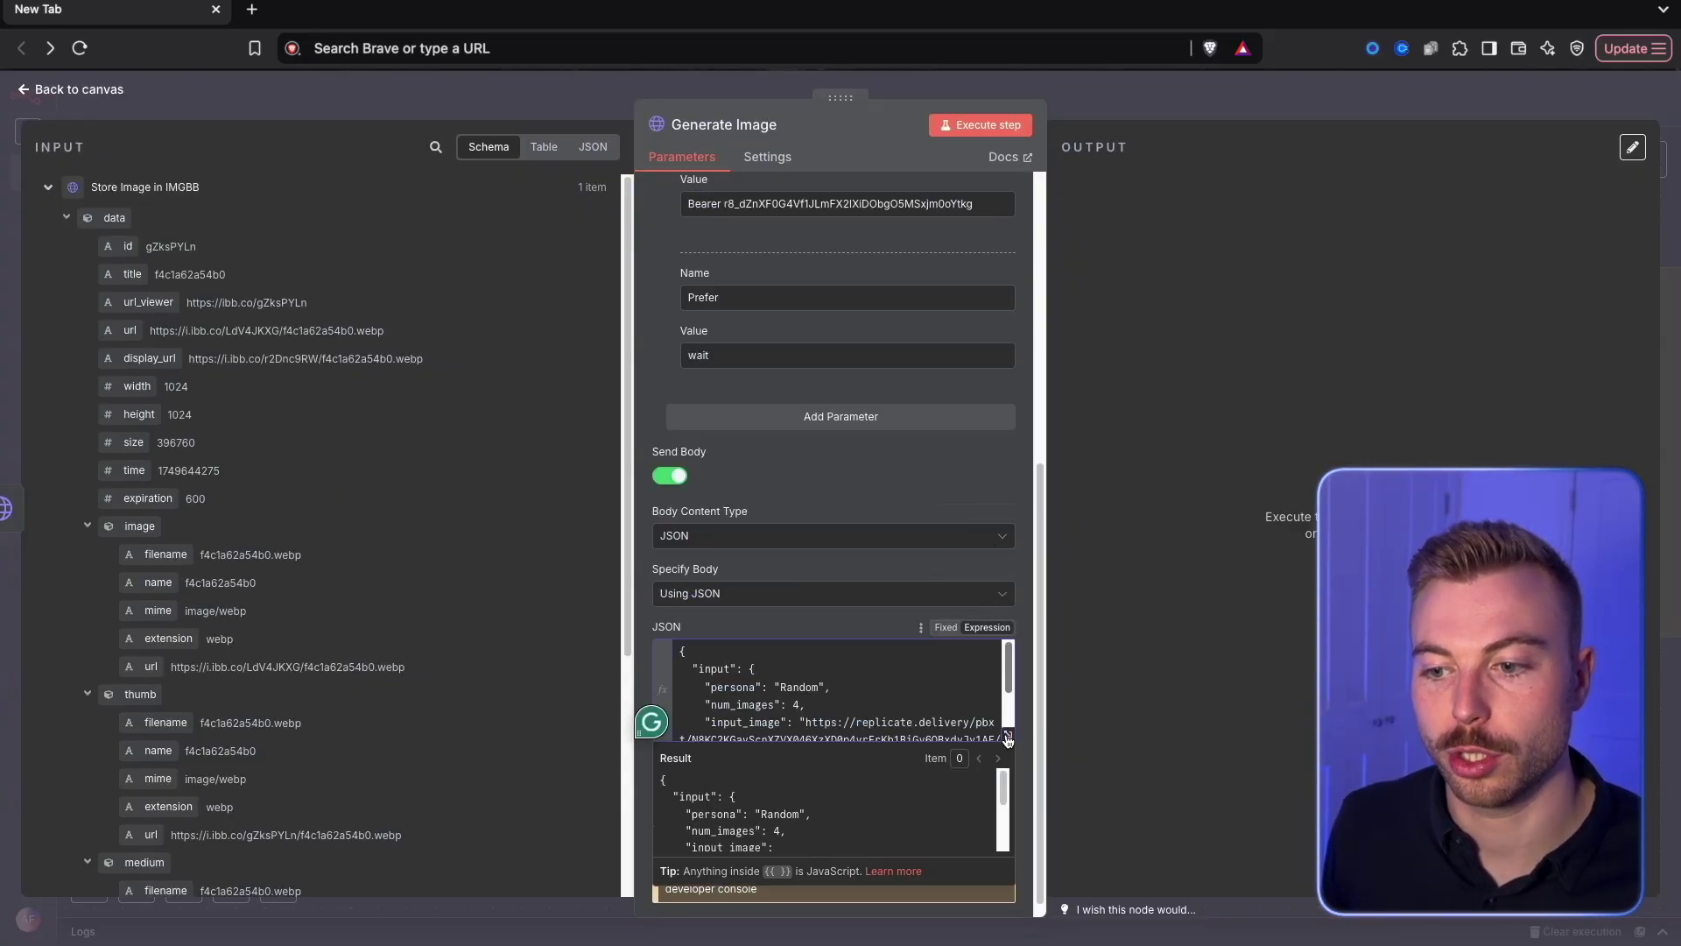
{"action": "left_click", "coordinate": [1008, 740]}
{"action": "left_click_drag", "start_coordinate": [356, 358], "coordinate": [451, 354]}
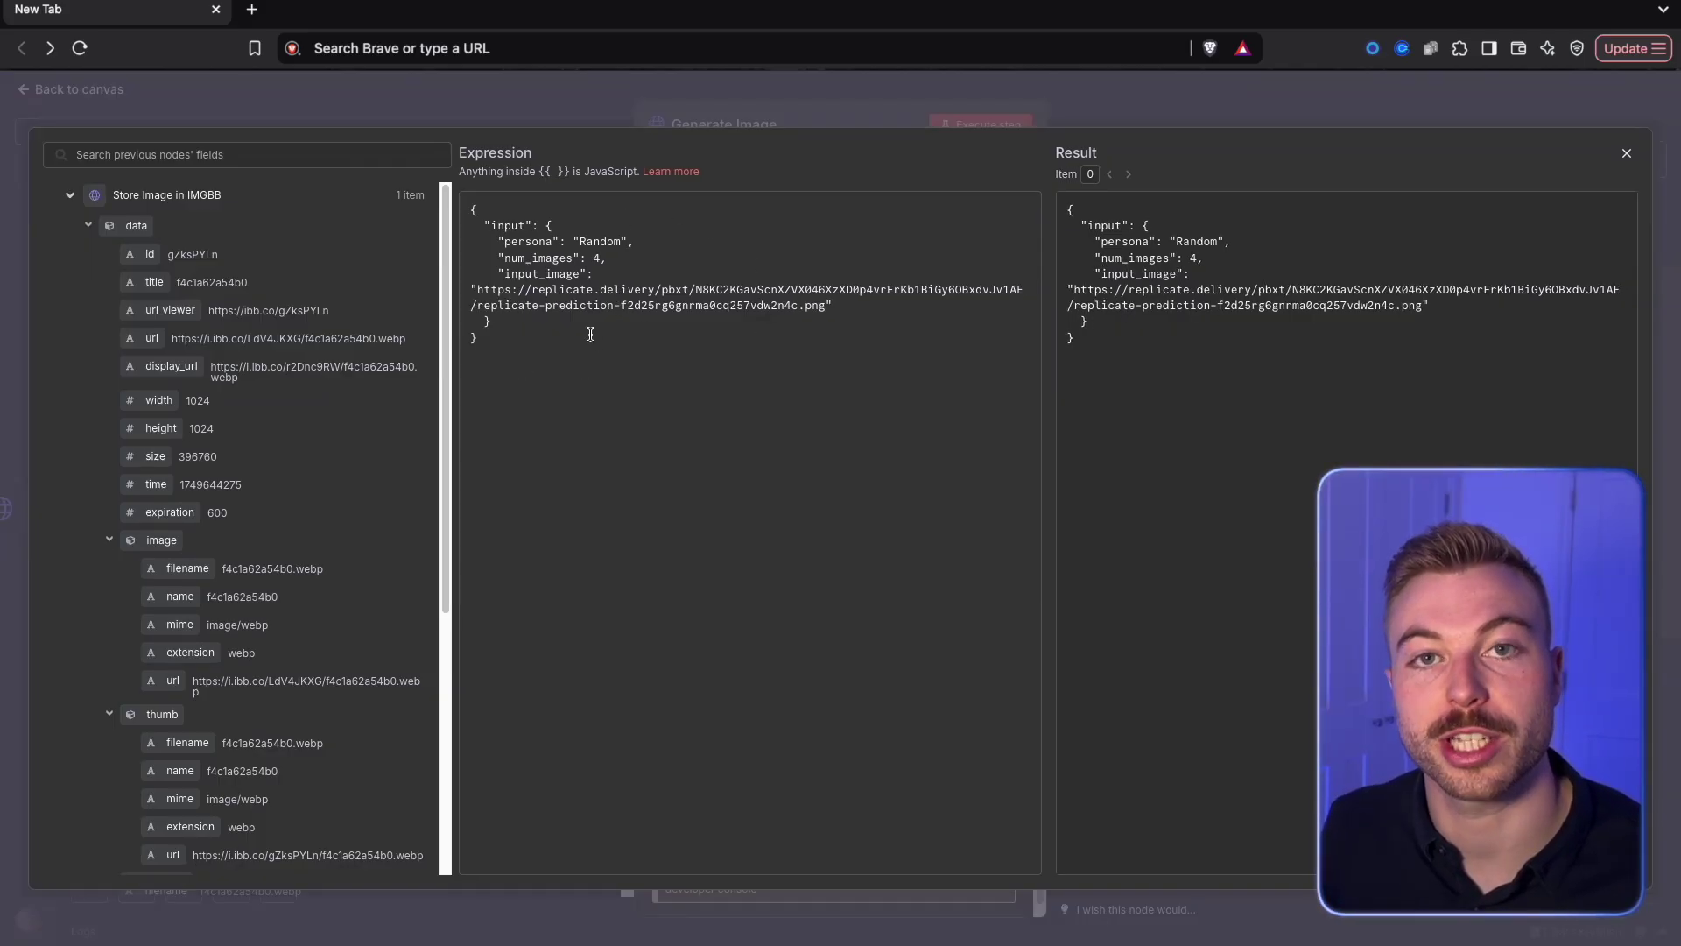
{"action": "key", "text": "ctrl+a"}
{"action": "type", "text": "{   \"input\": {     \"style\": \"{{ $('On form submission').item.json.Style }}\",     \"persona\": \"{{ $('On form submission').item.json.persona }}\",     \"num_images\": 4,     \"input_image\": \"{{ $json.data.url }}\",     \"aspect_ratio\": \"match_input_image\",     \"output_format\": \"png\",     \"preserve_outfit\": false,     \"safety_tolerance\": 2,     \"preserve_background\": false   } }"}
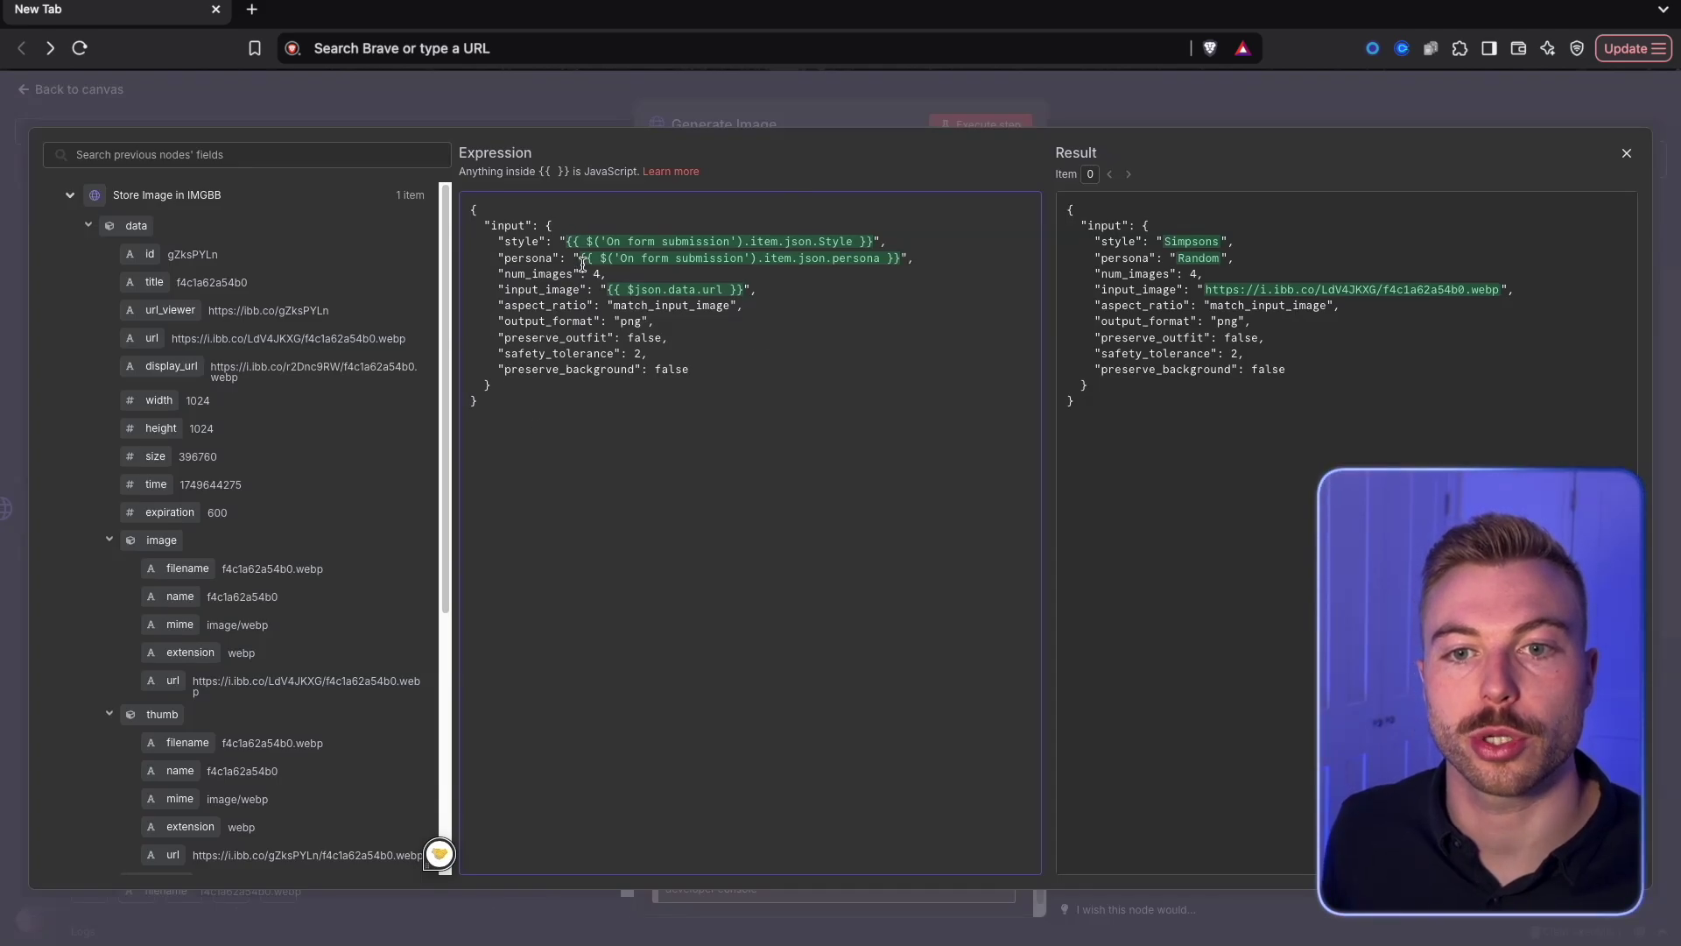
Step: Map the IMGBB url into input_image and the form's Style answer into style
{"action": "left_click_drag", "start_coordinate": [565, 227], "coordinate": [606, 290]}
{"action": "left_click", "coordinate": [702, 290]}
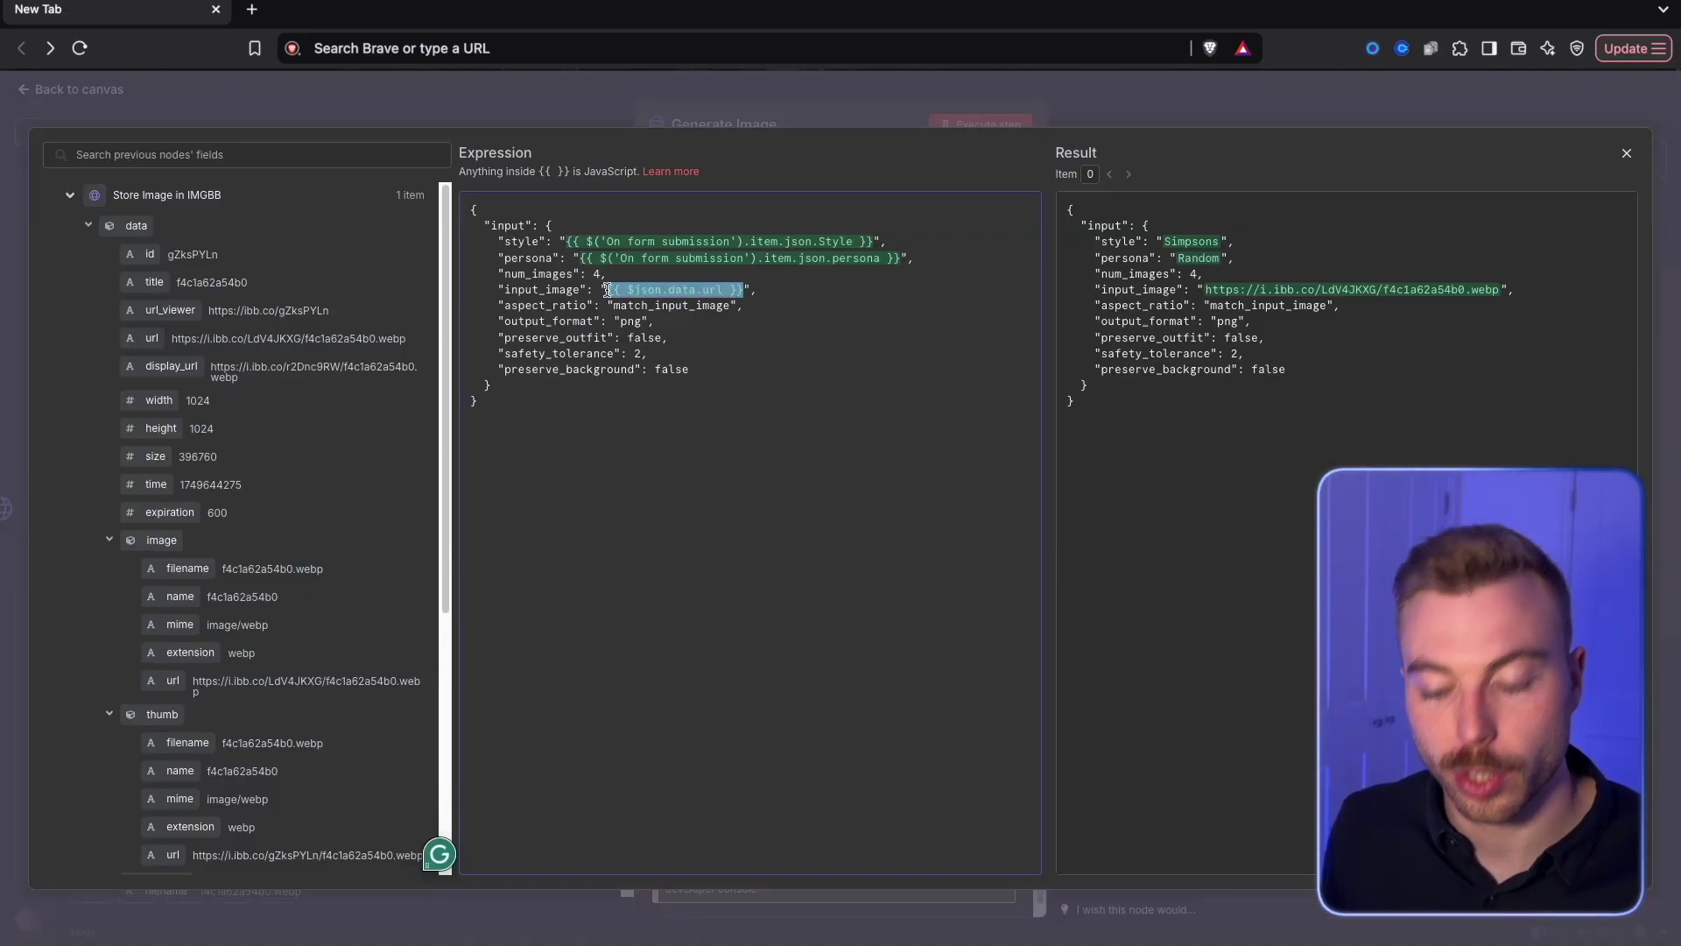
{"action": "key", "text": "BackSpace"}
{"action": "left_click_drag", "start_coordinate": [184, 334], "coordinate": [609, 291]}
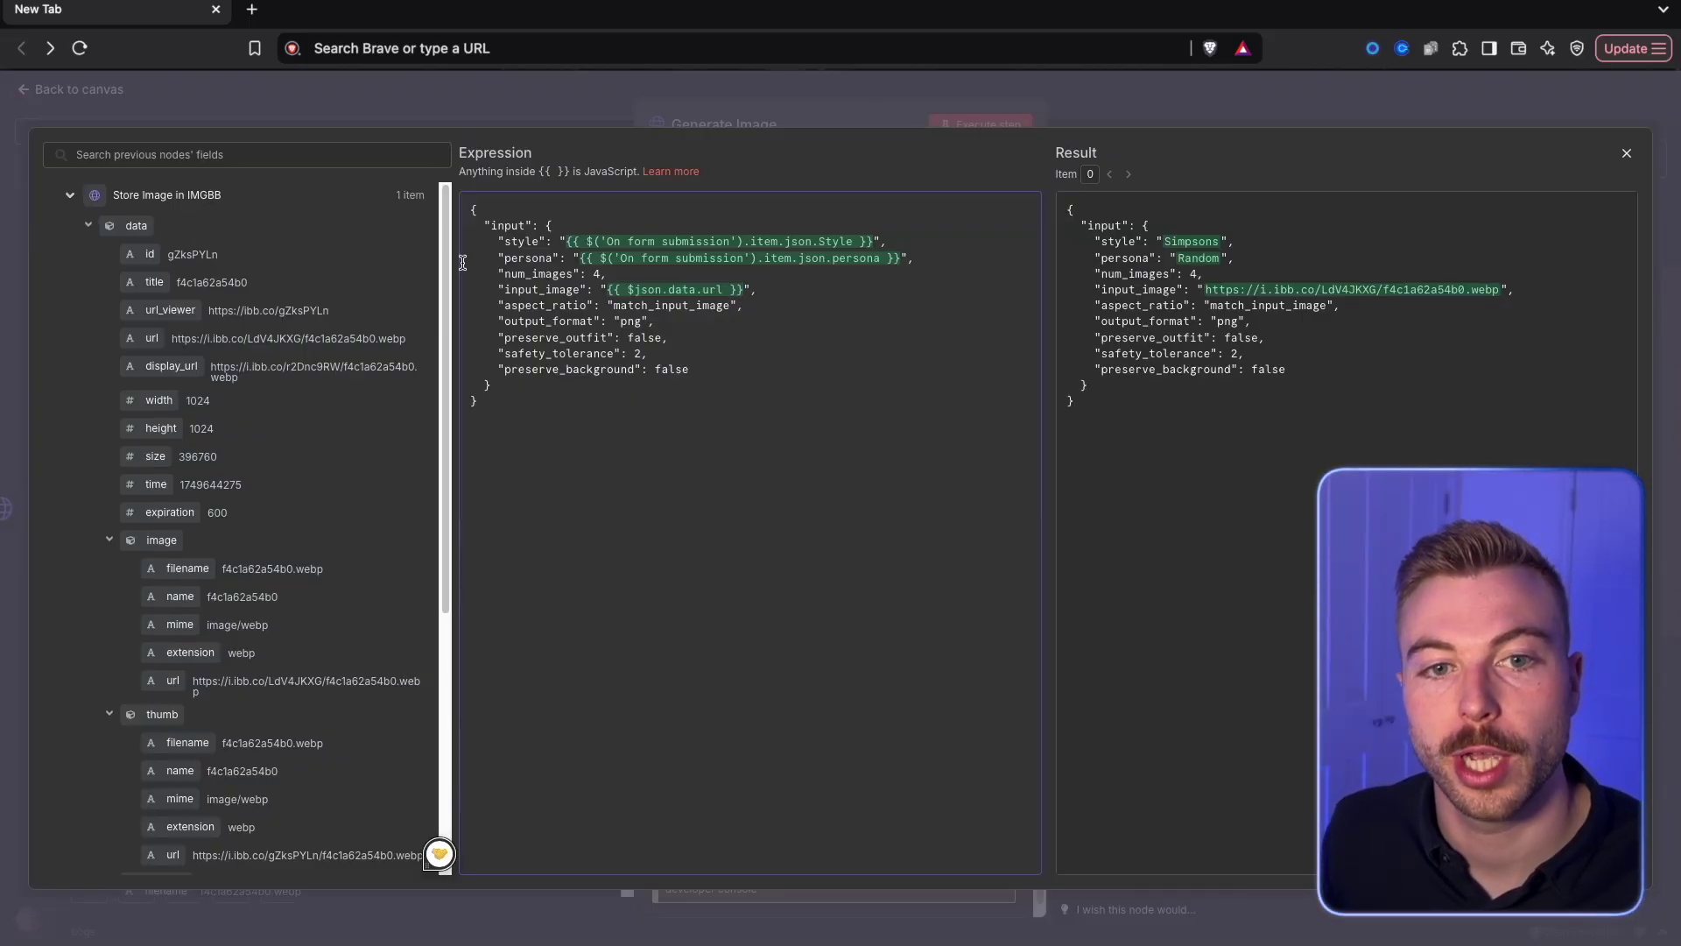
{"action": "left_click", "coordinate": [365, 196]}
{"action": "left_click", "coordinate": [370, 262]}
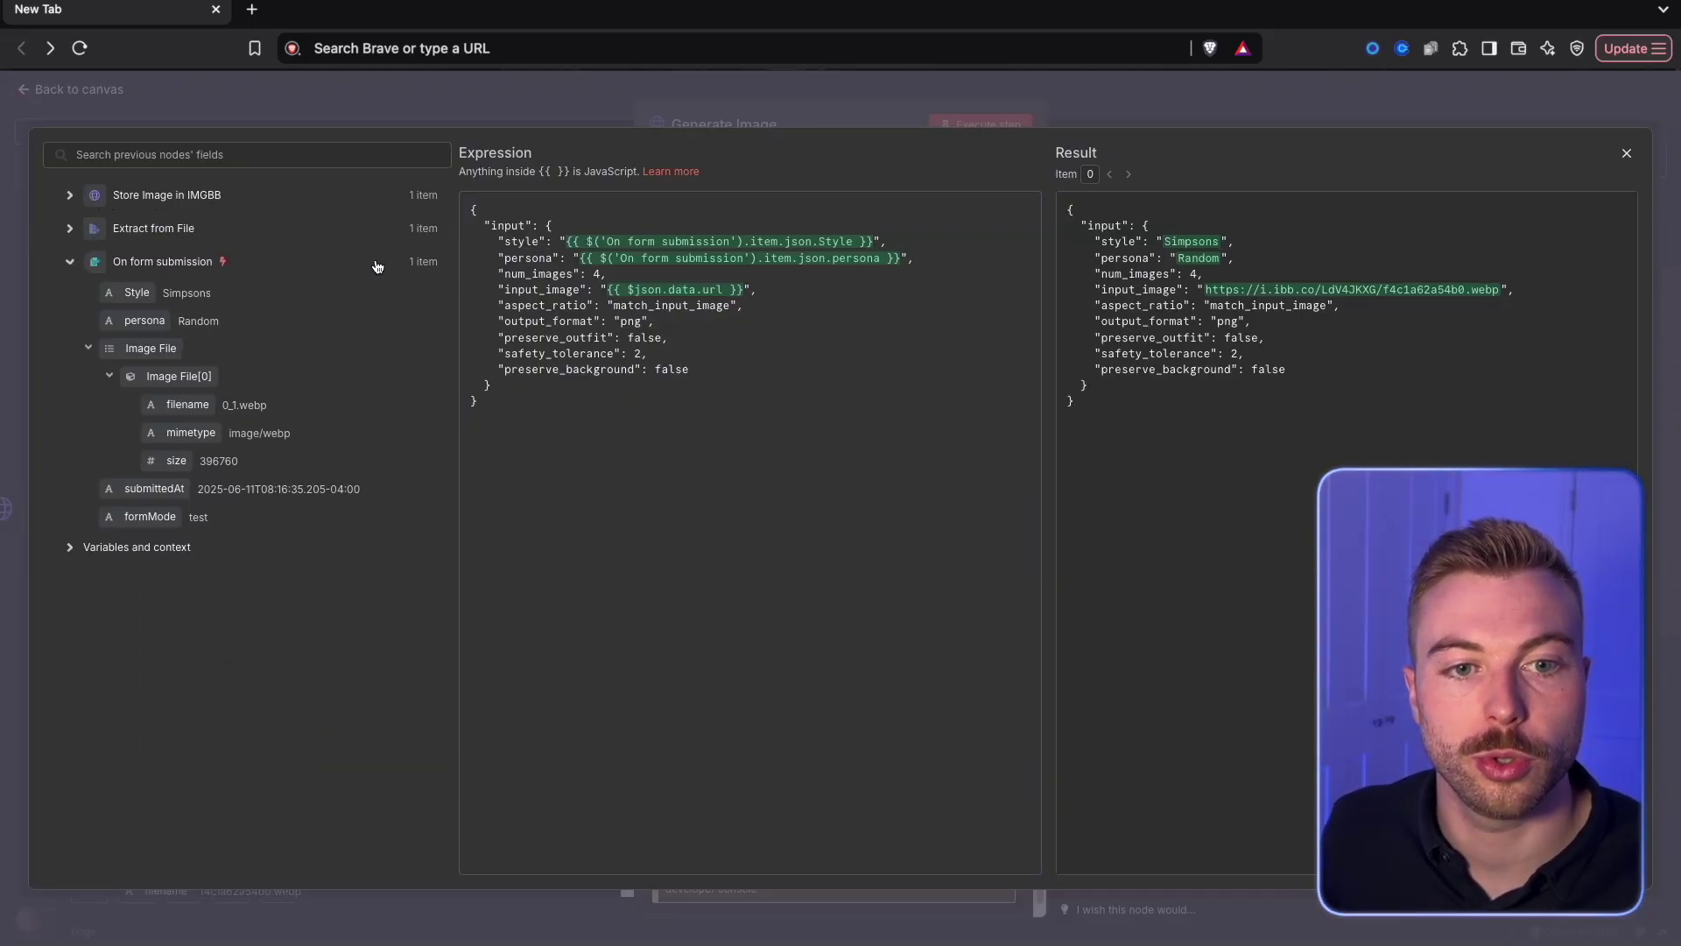
{"action": "left_click_drag", "start_coordinate": [567, 242], "coordinate": [874, 246]}
{"action": "key", "text": "BackSpace"}
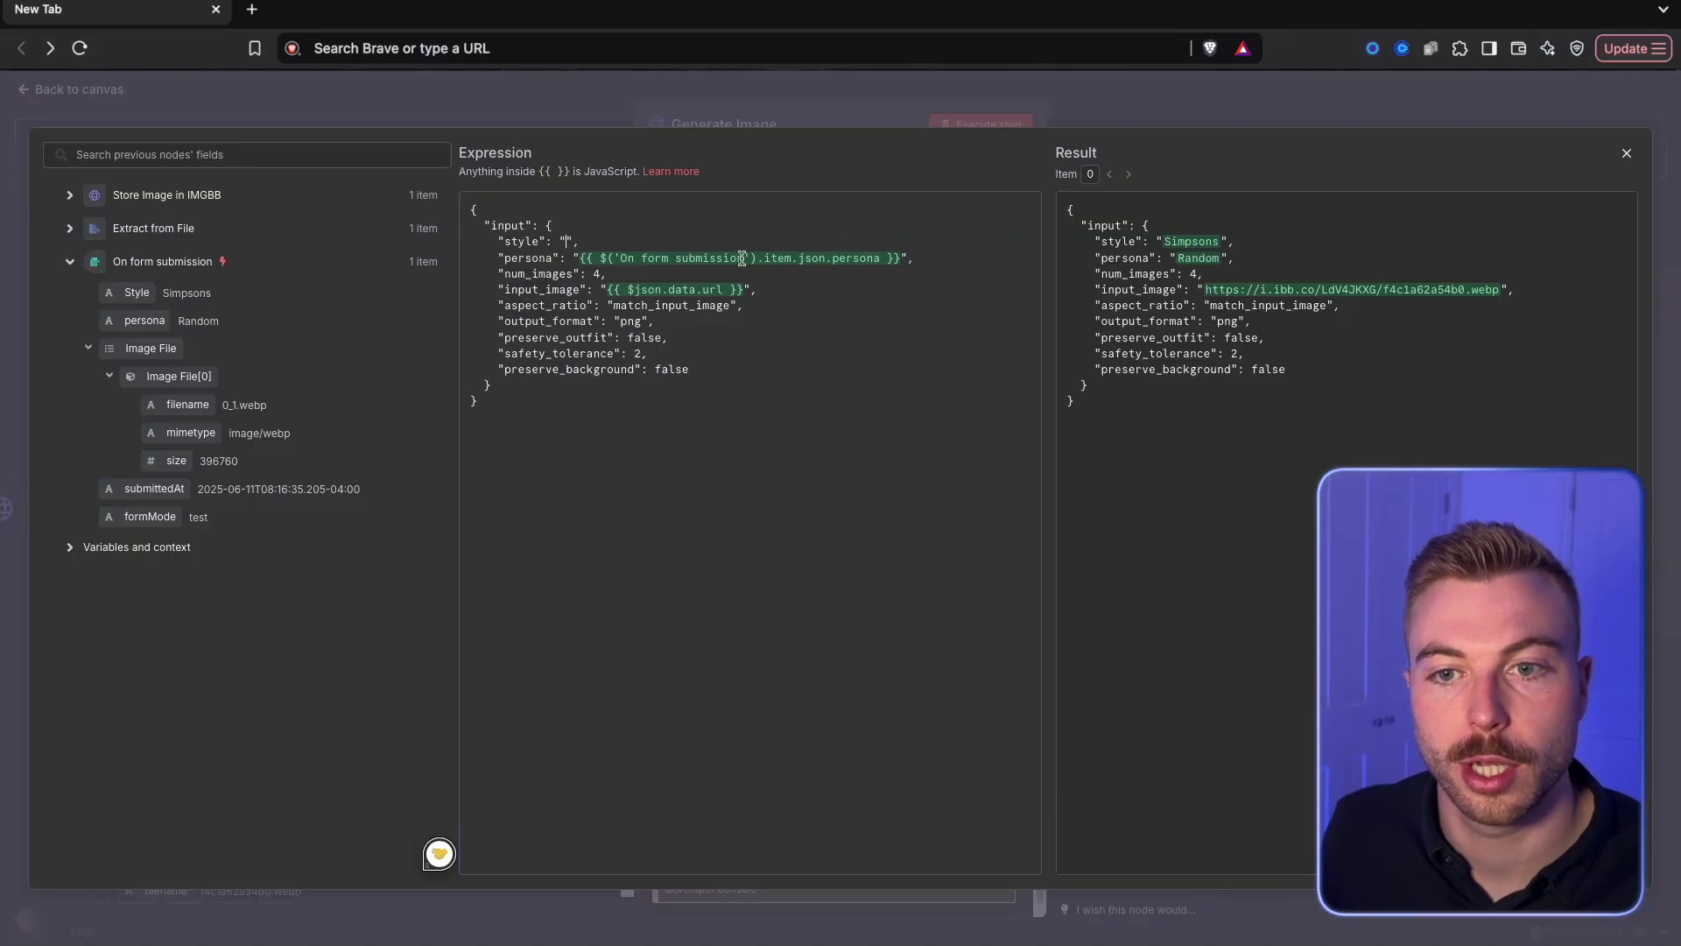
{"action": "left_click_drag", "start_coordinate": [137, 293], "coordinate": [569, 243]}
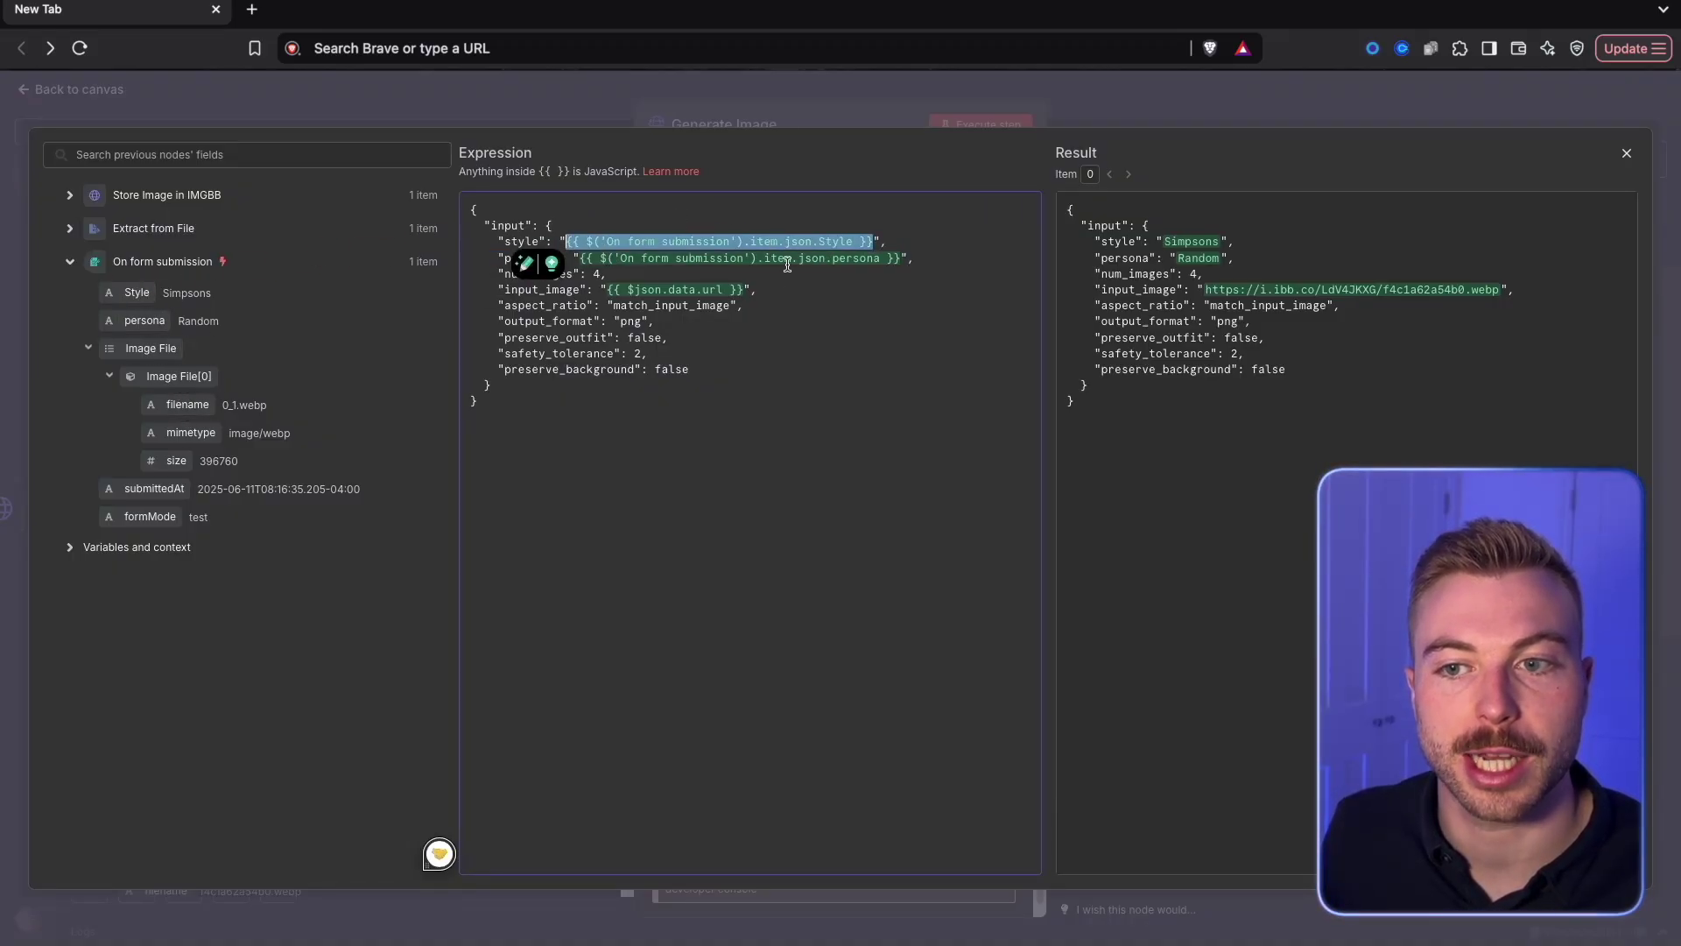
Step: Run Generate Image, returning four replicate.delivery PNG URLs
{"action": "left_click", "coordinate": [783, 291]}
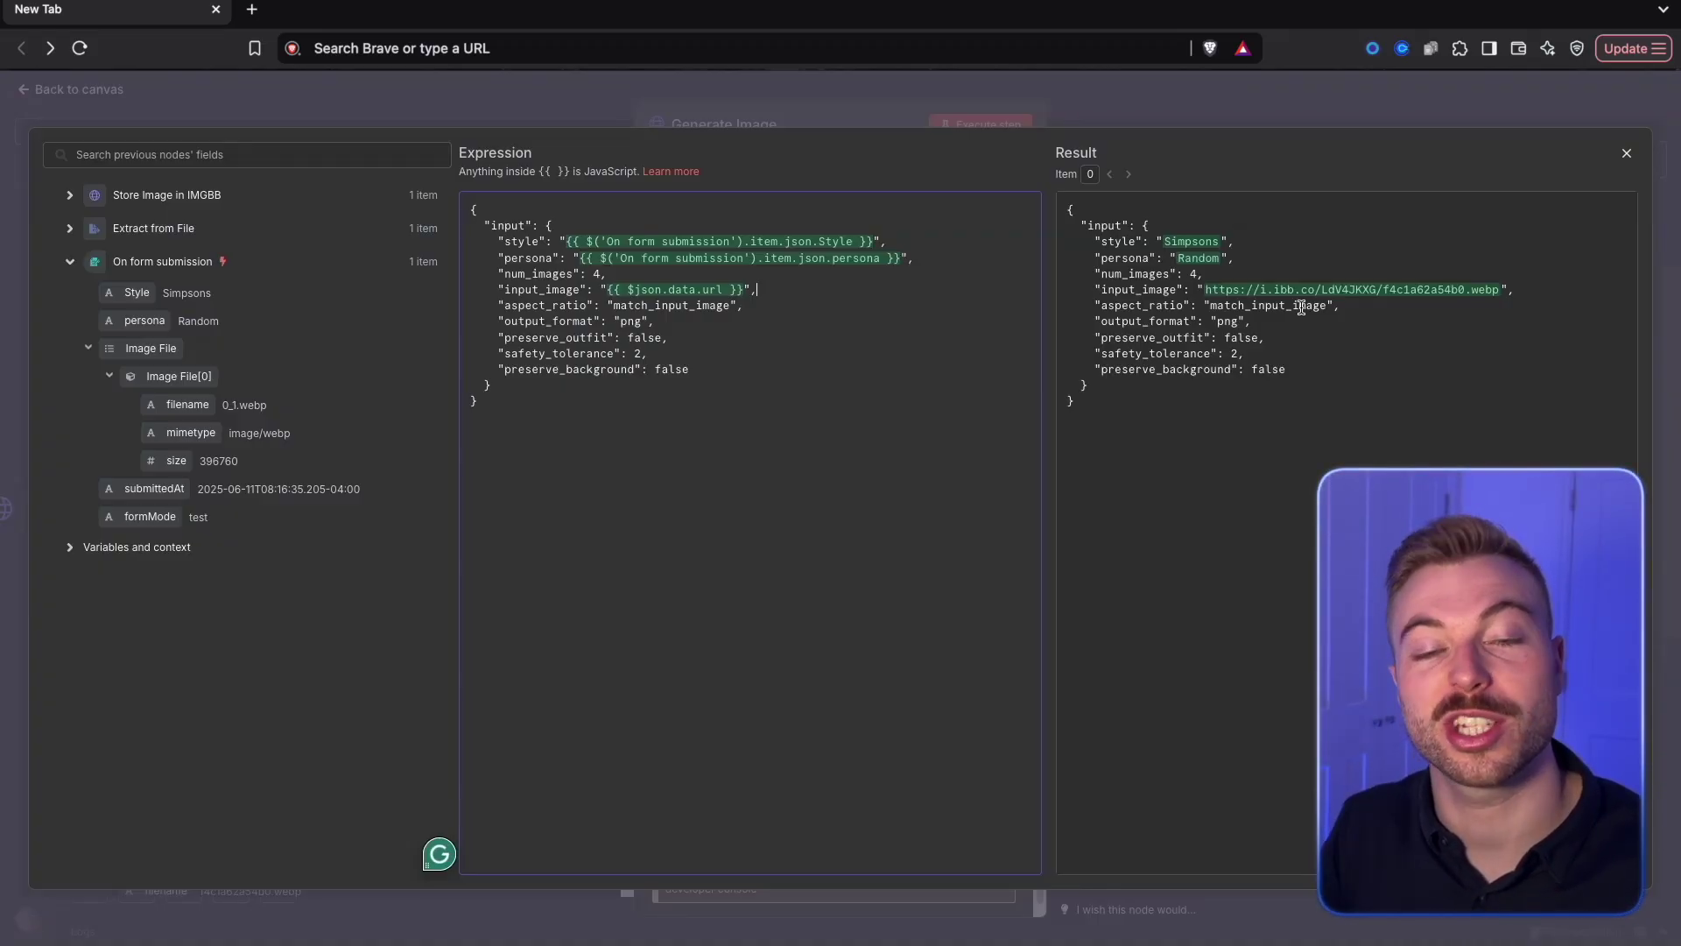
{"action": "left_click", "coordinate": [1110, 103]}
{"action": "left_click", "coordinate": [999, 124]}
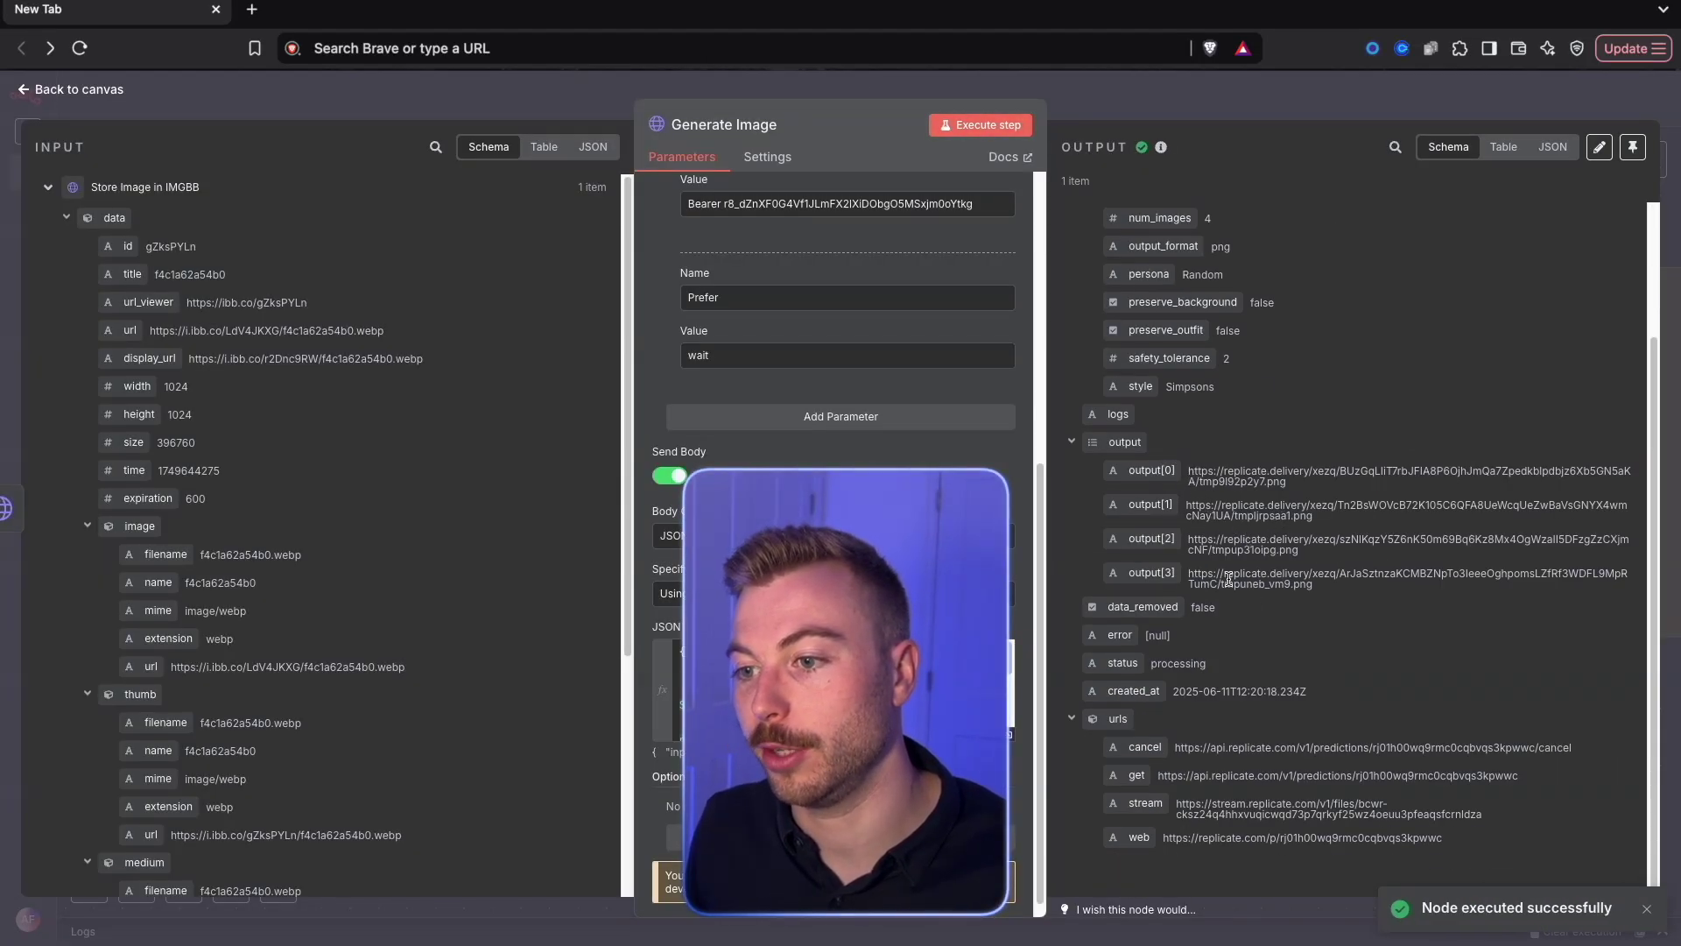
Step: Save the four-node workflow and start a new node after Generate Image
{"action": "left_click", "coordinate": [1209, 100]}
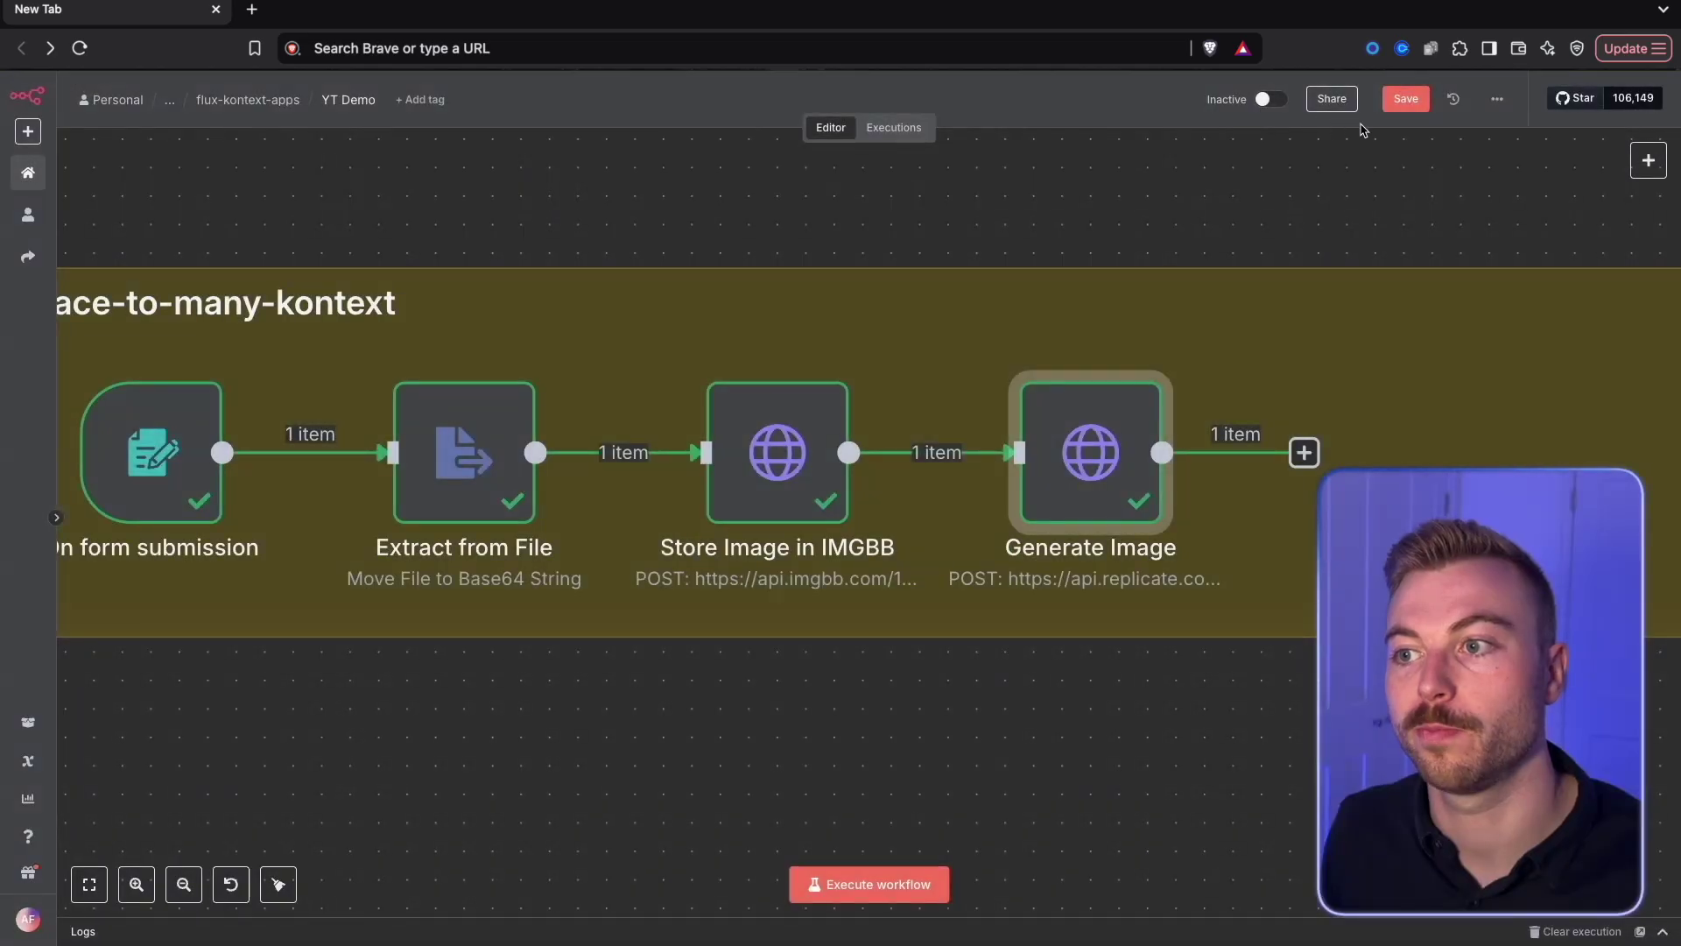
{"action": "left_click", "coordinate": [1406, 98]}
{"action": "left_click", "coordinate": [1305, 453]}
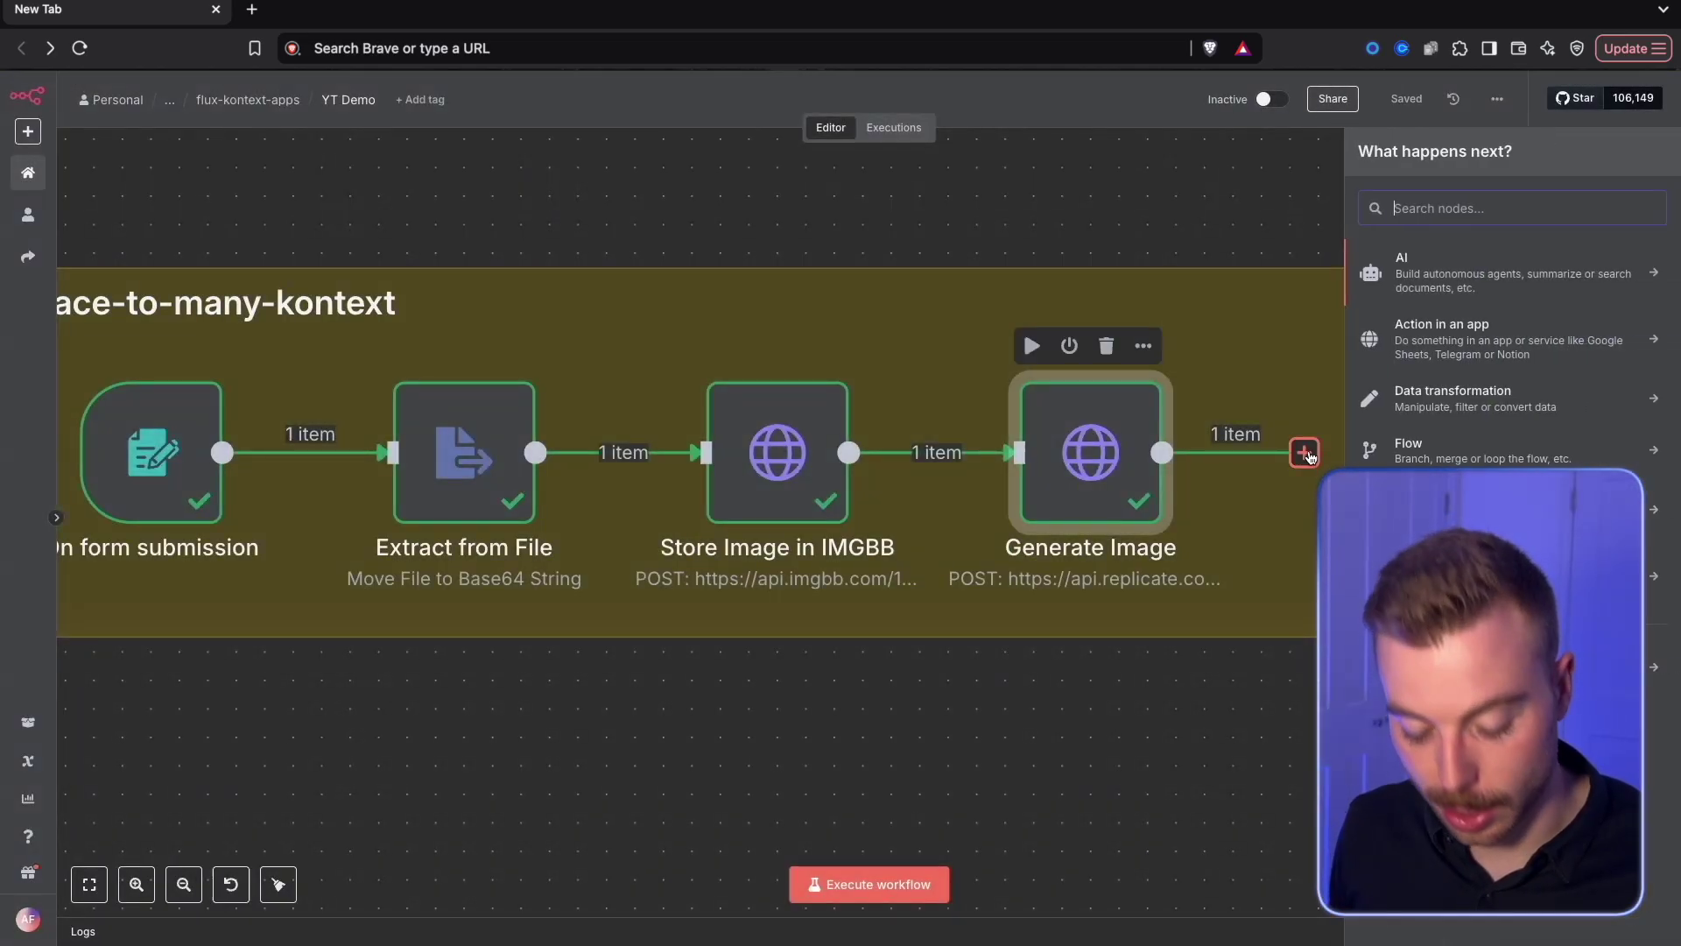
Step: Add a Split Out node that splits the output list into 4 image URL items
{"action": "type", "text": "split"}
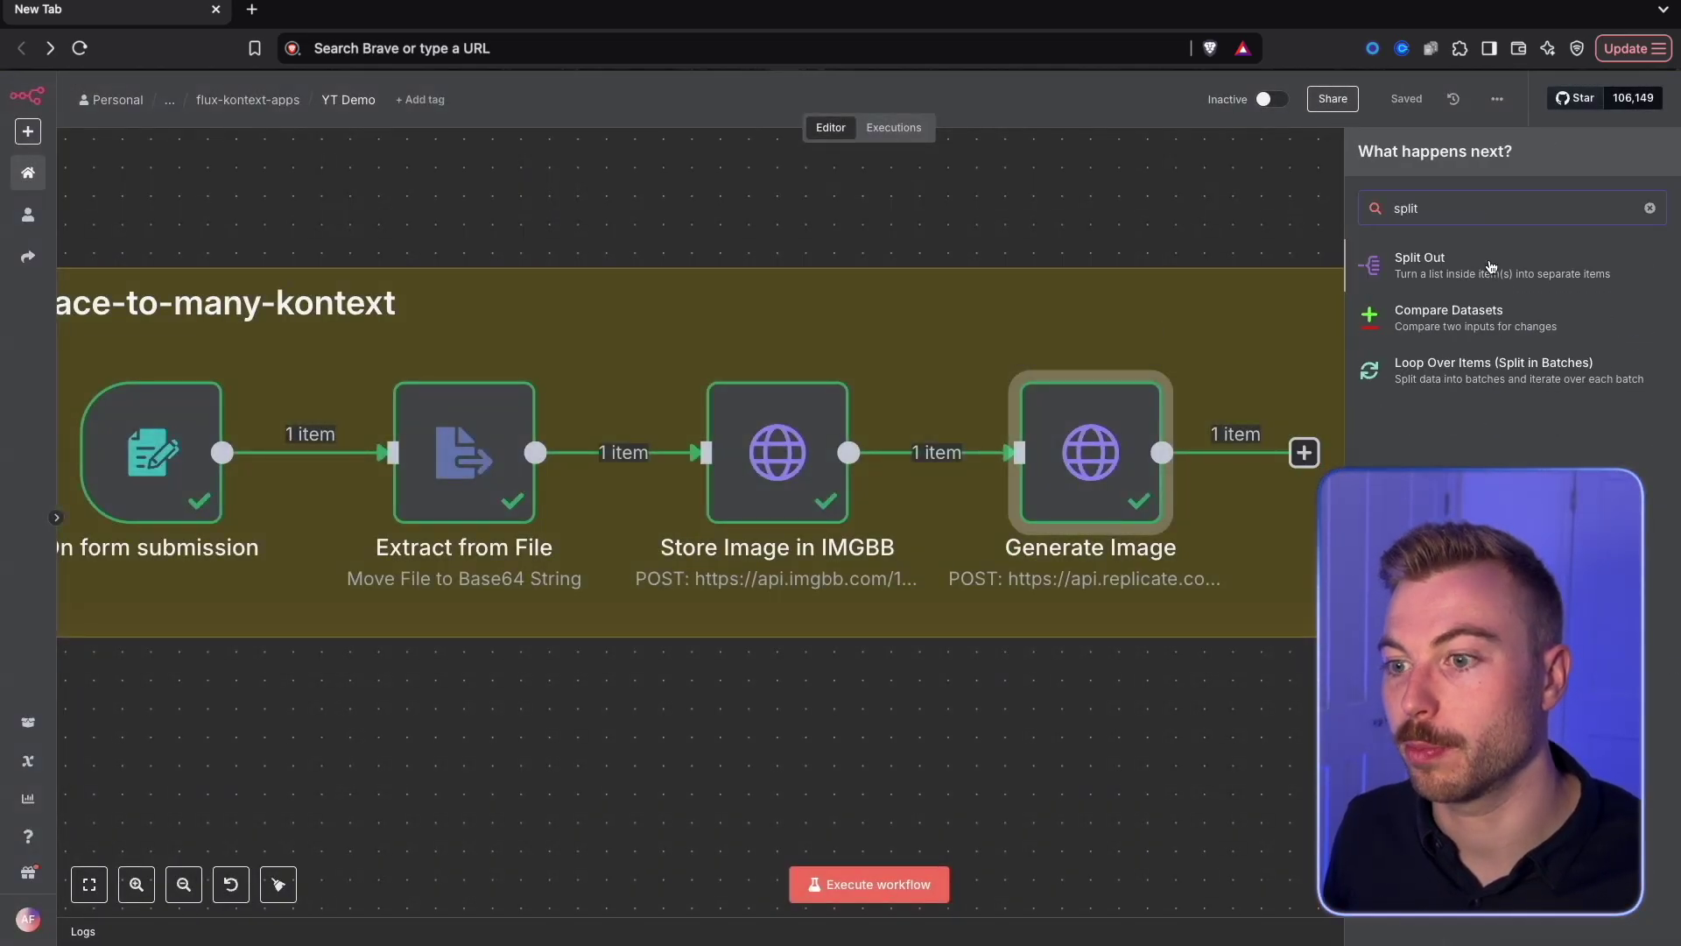
{"action": "left_click", "coordinate": [1491, 266]}
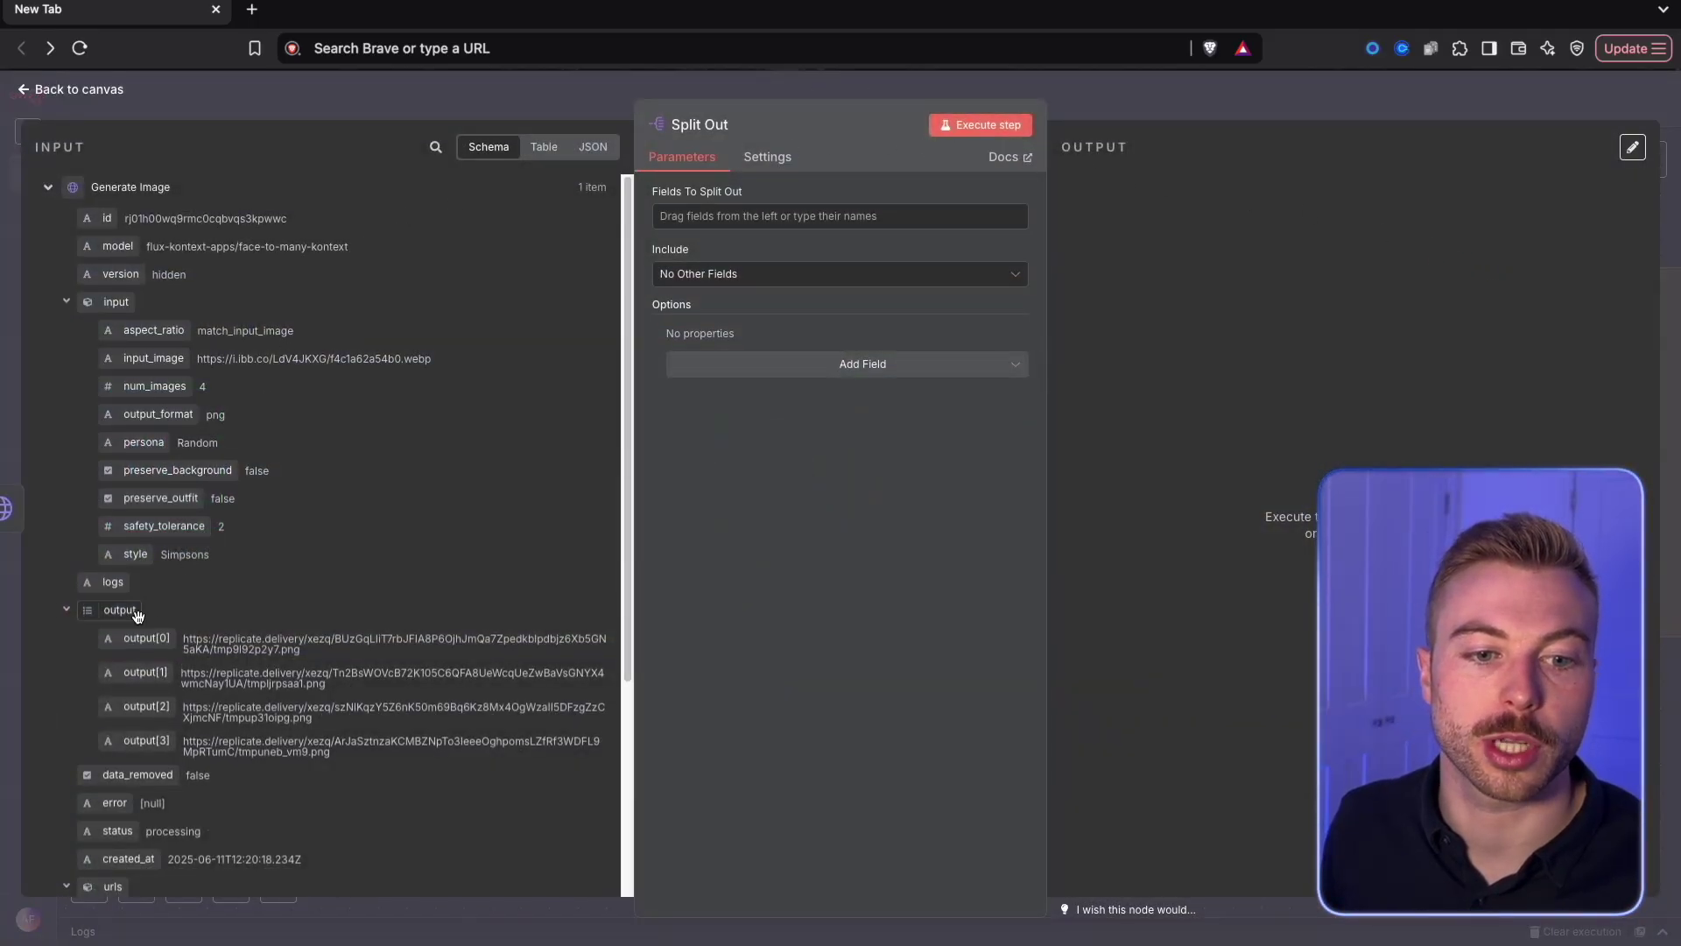
{"action": "left_click_drag", "start_coordinate": [118, 591], "coordinate": [990, 214]}
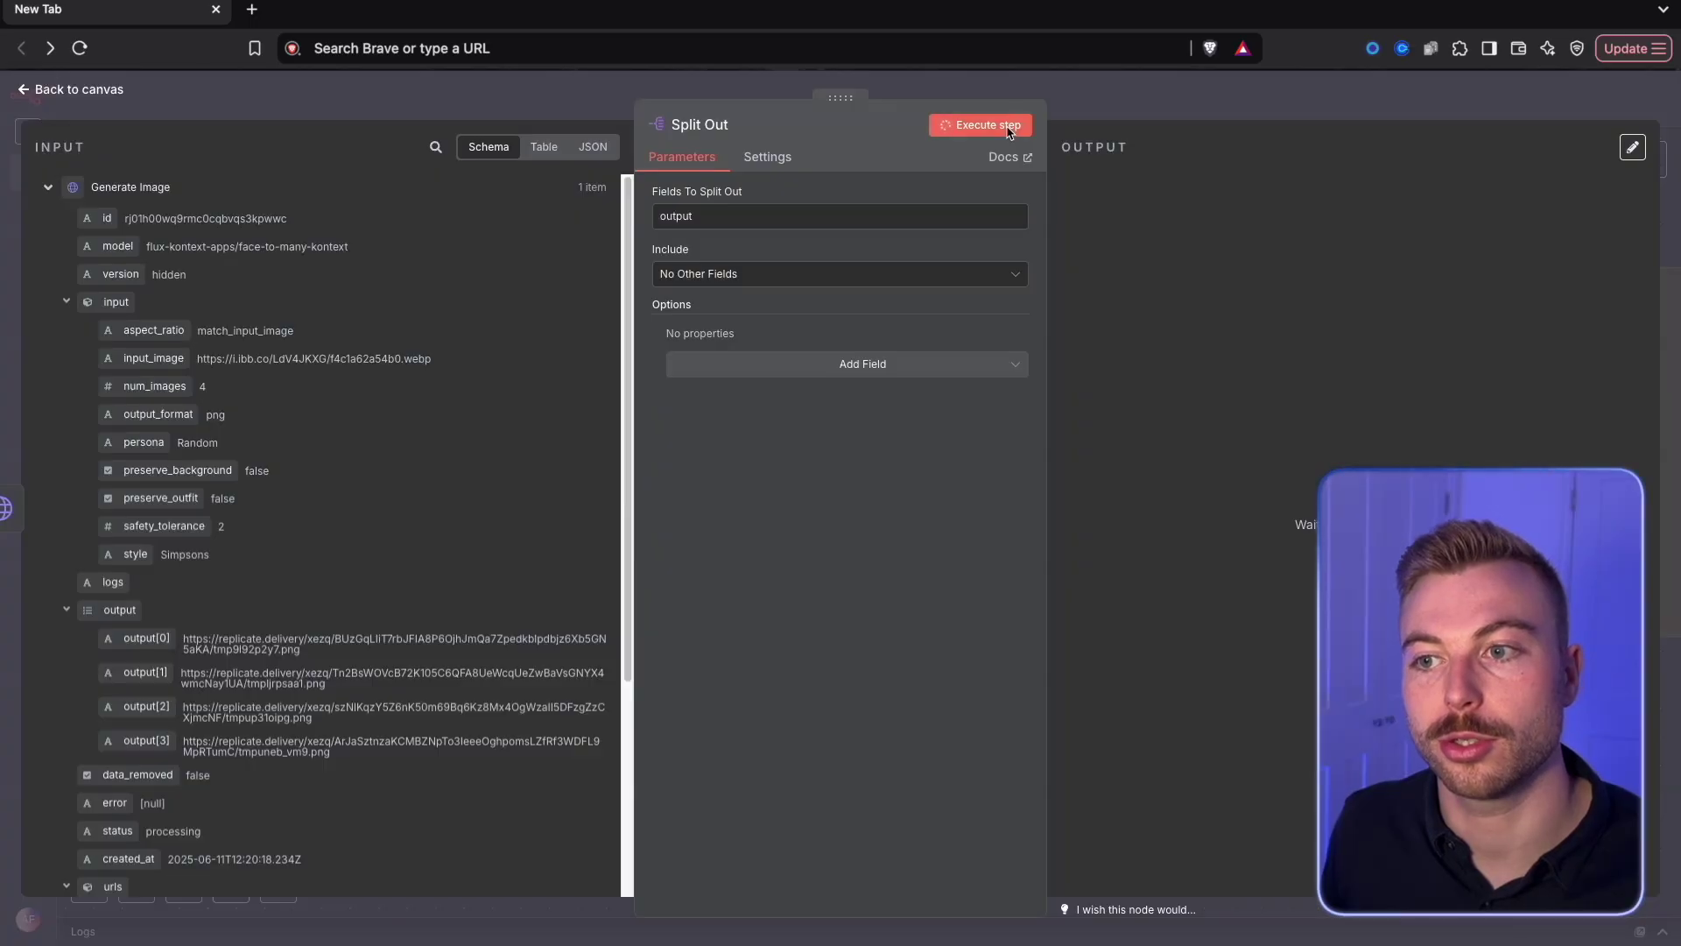
{"action": "triple_click", "coordinate": [1267, 226]}
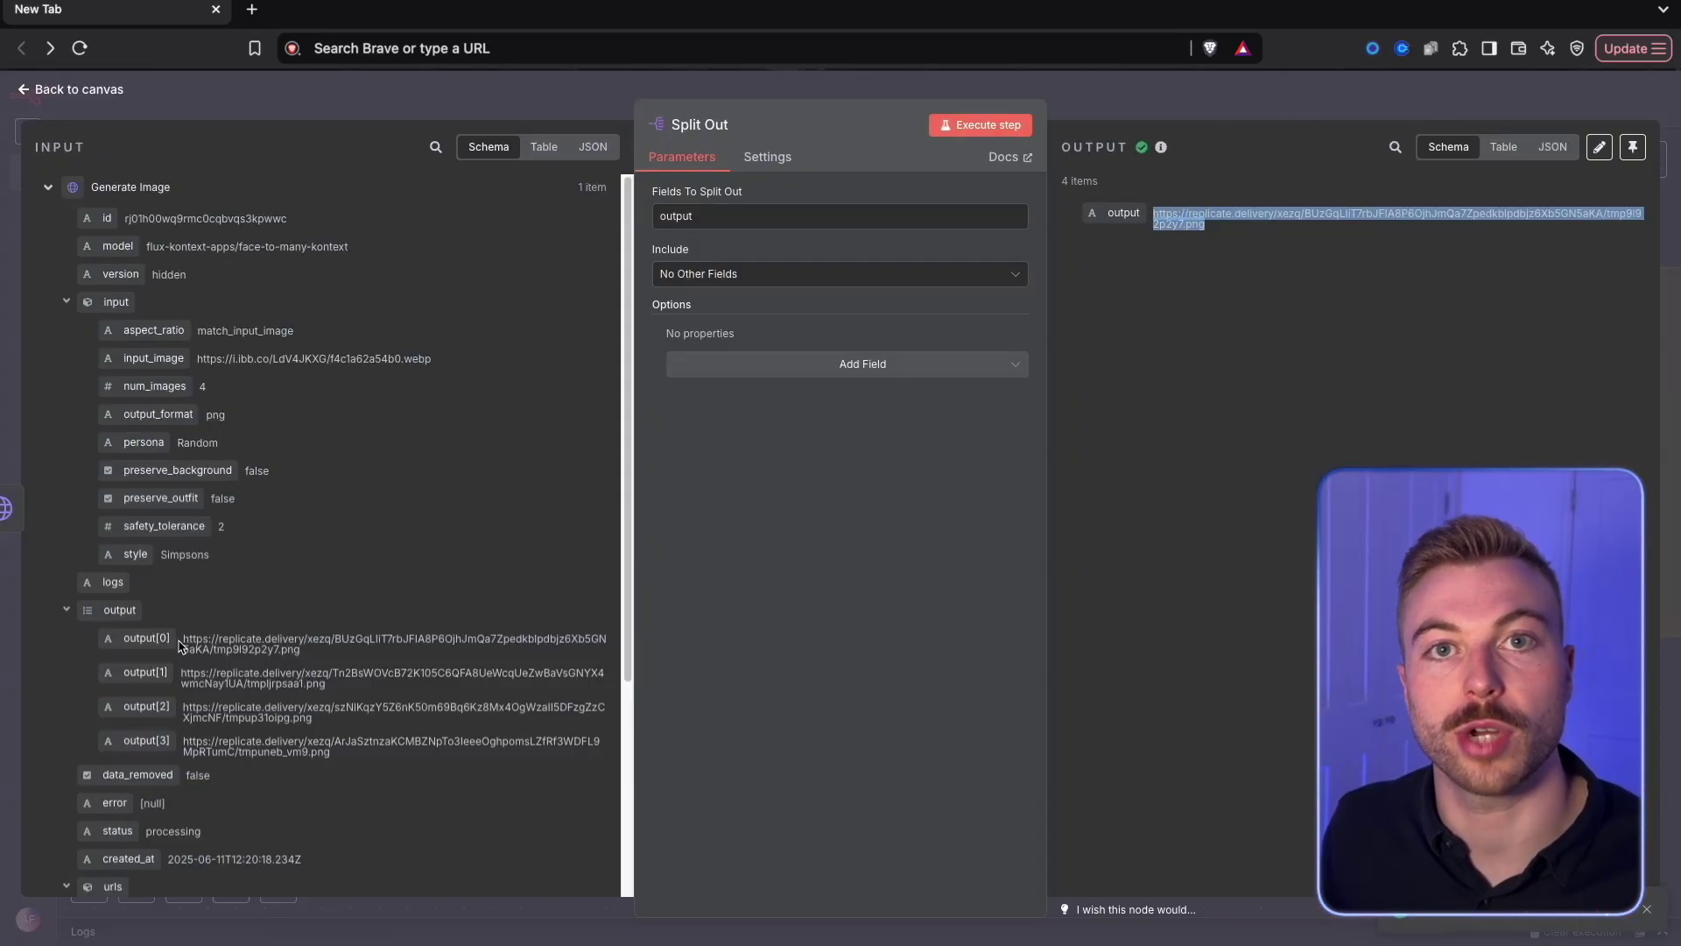
{"action": "left_click", "coordinate": [1252, 110]}
Step: Add a Code node with an items.map snippet giving each item an index, and run it
{"action": "scroll", "coordinate": [1051, 351], "scroll_direction": "right", "scroll_amount": 5}
{"action": "left_click", "coordinate": [837, 448]}
{"action": "type", "text": "code"}
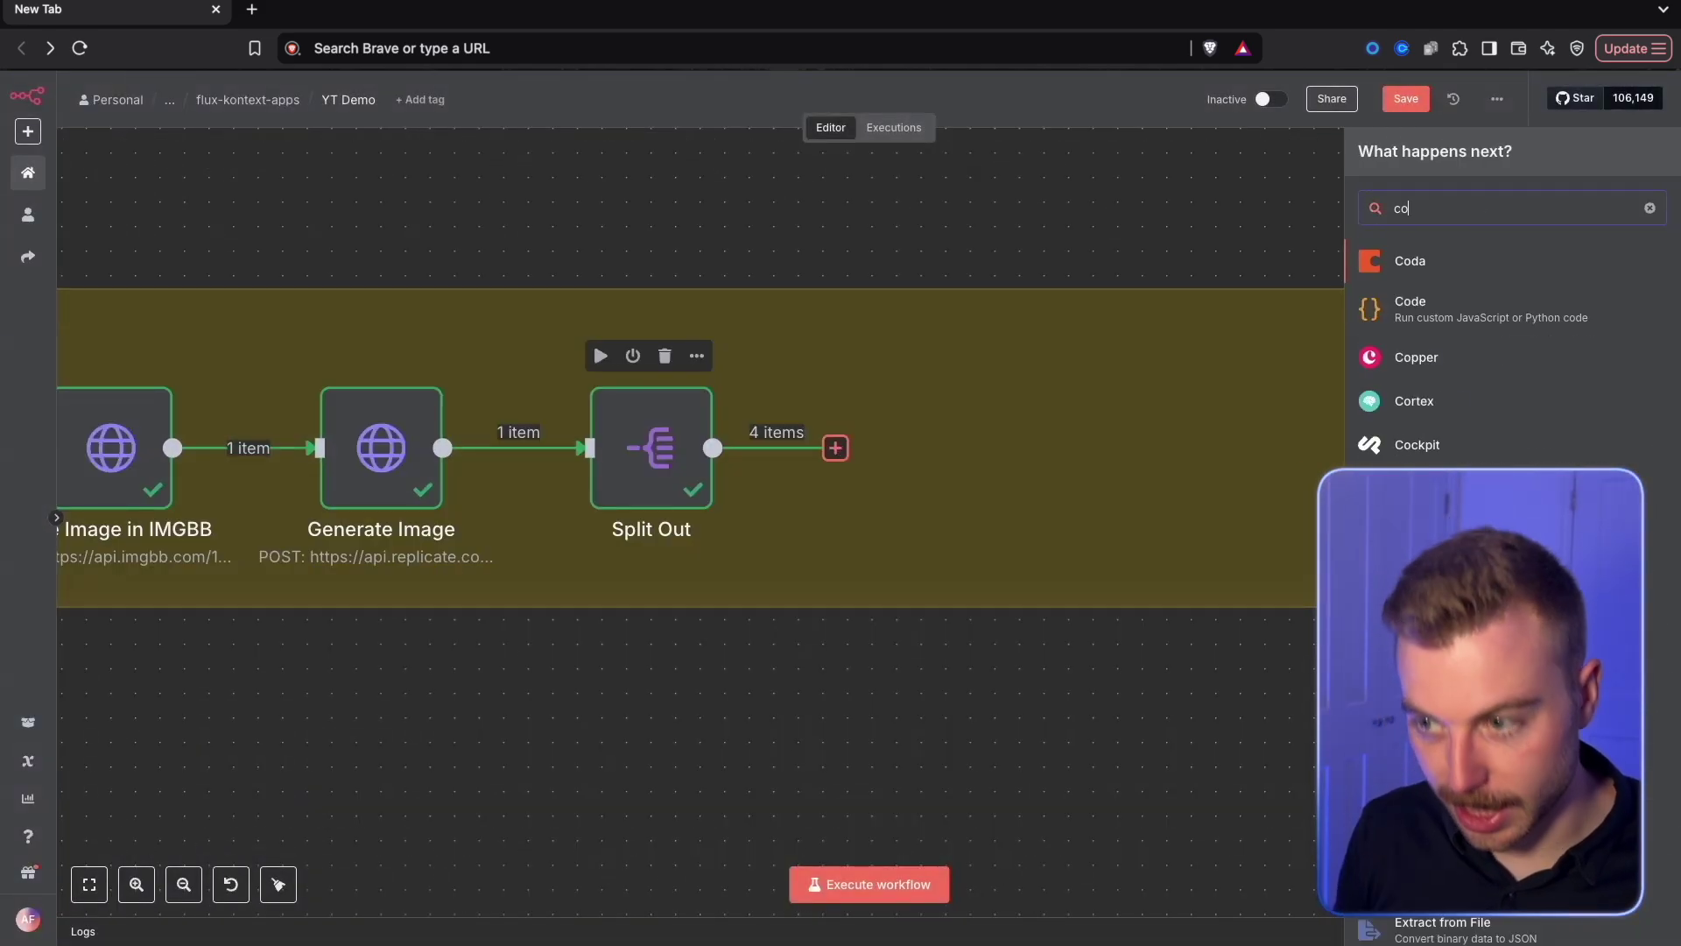
{"action": "left_click", "coordinate": [1429, 261]}
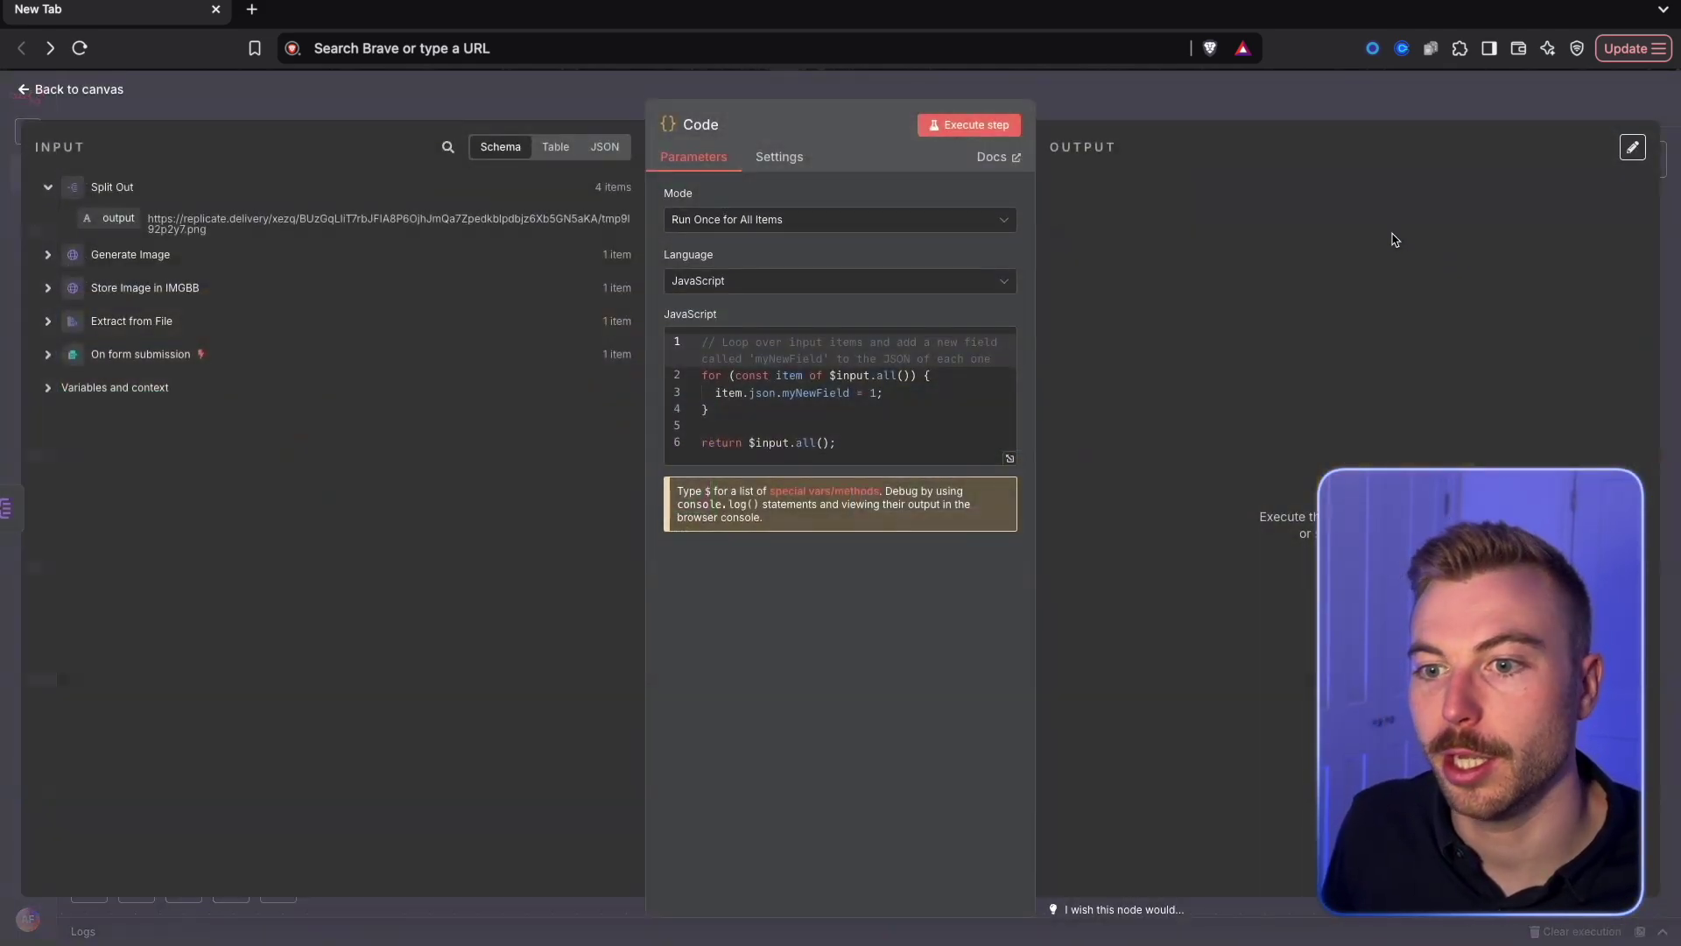
{"action": "left_click", "coordinate": [840, 460]}
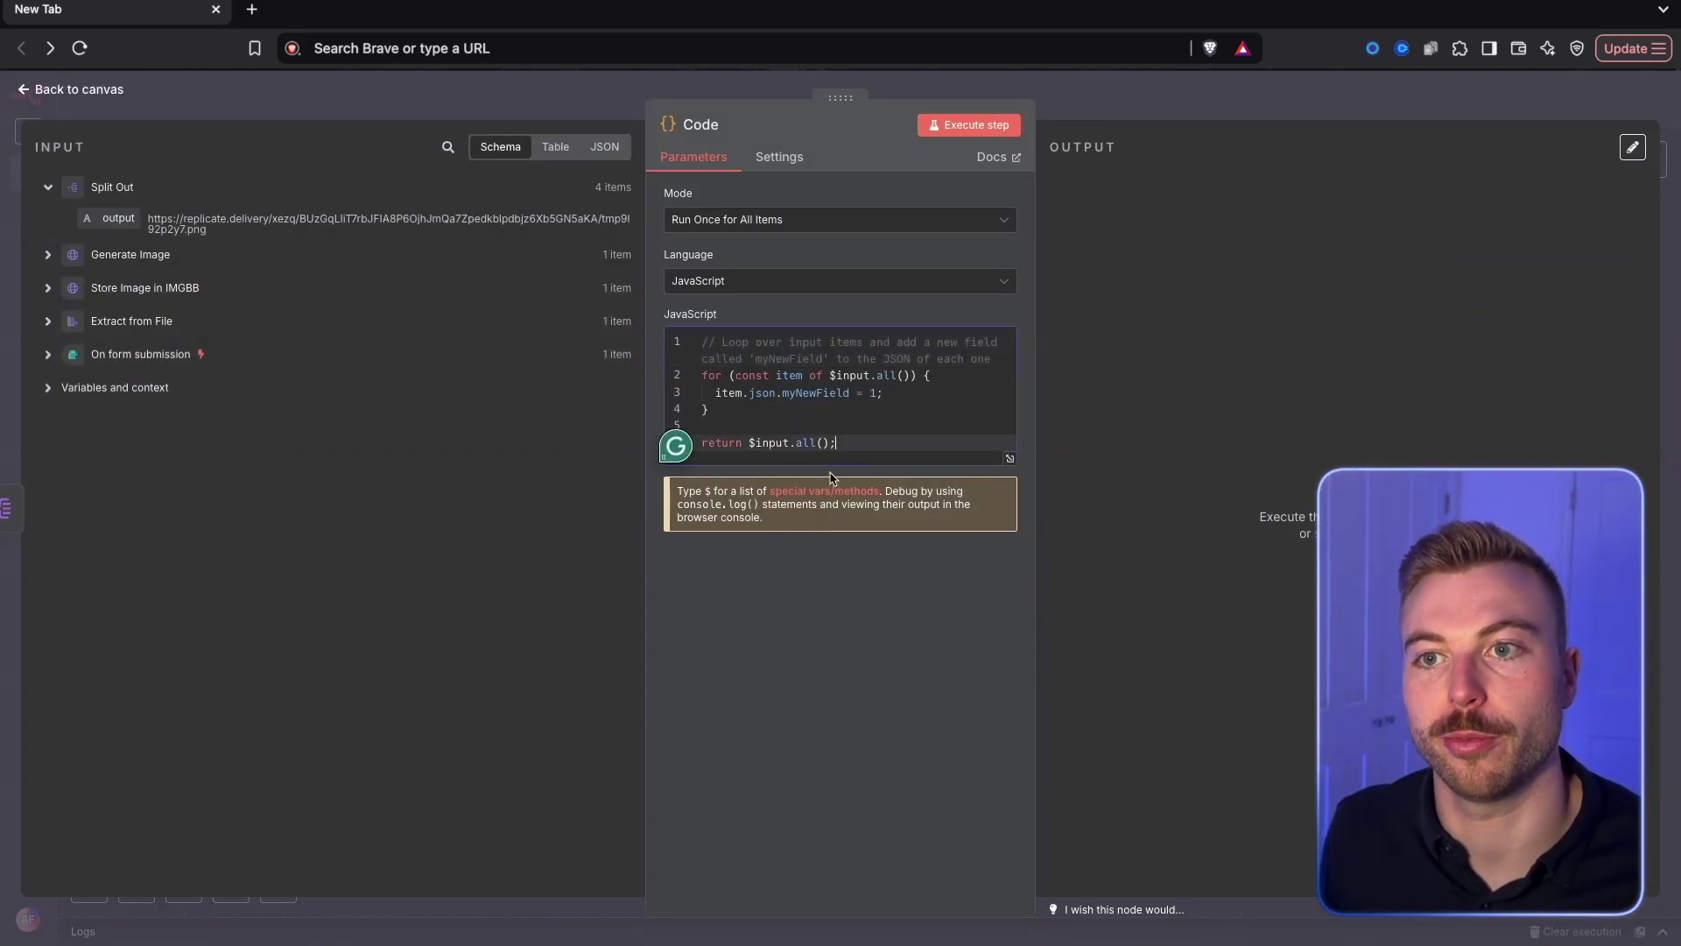
{"action": "key", "text": "ctrl+a"}
{"action": "type", "text": "return items.map((item, index) => {   item.json.index = index + 1;   return item; });"}
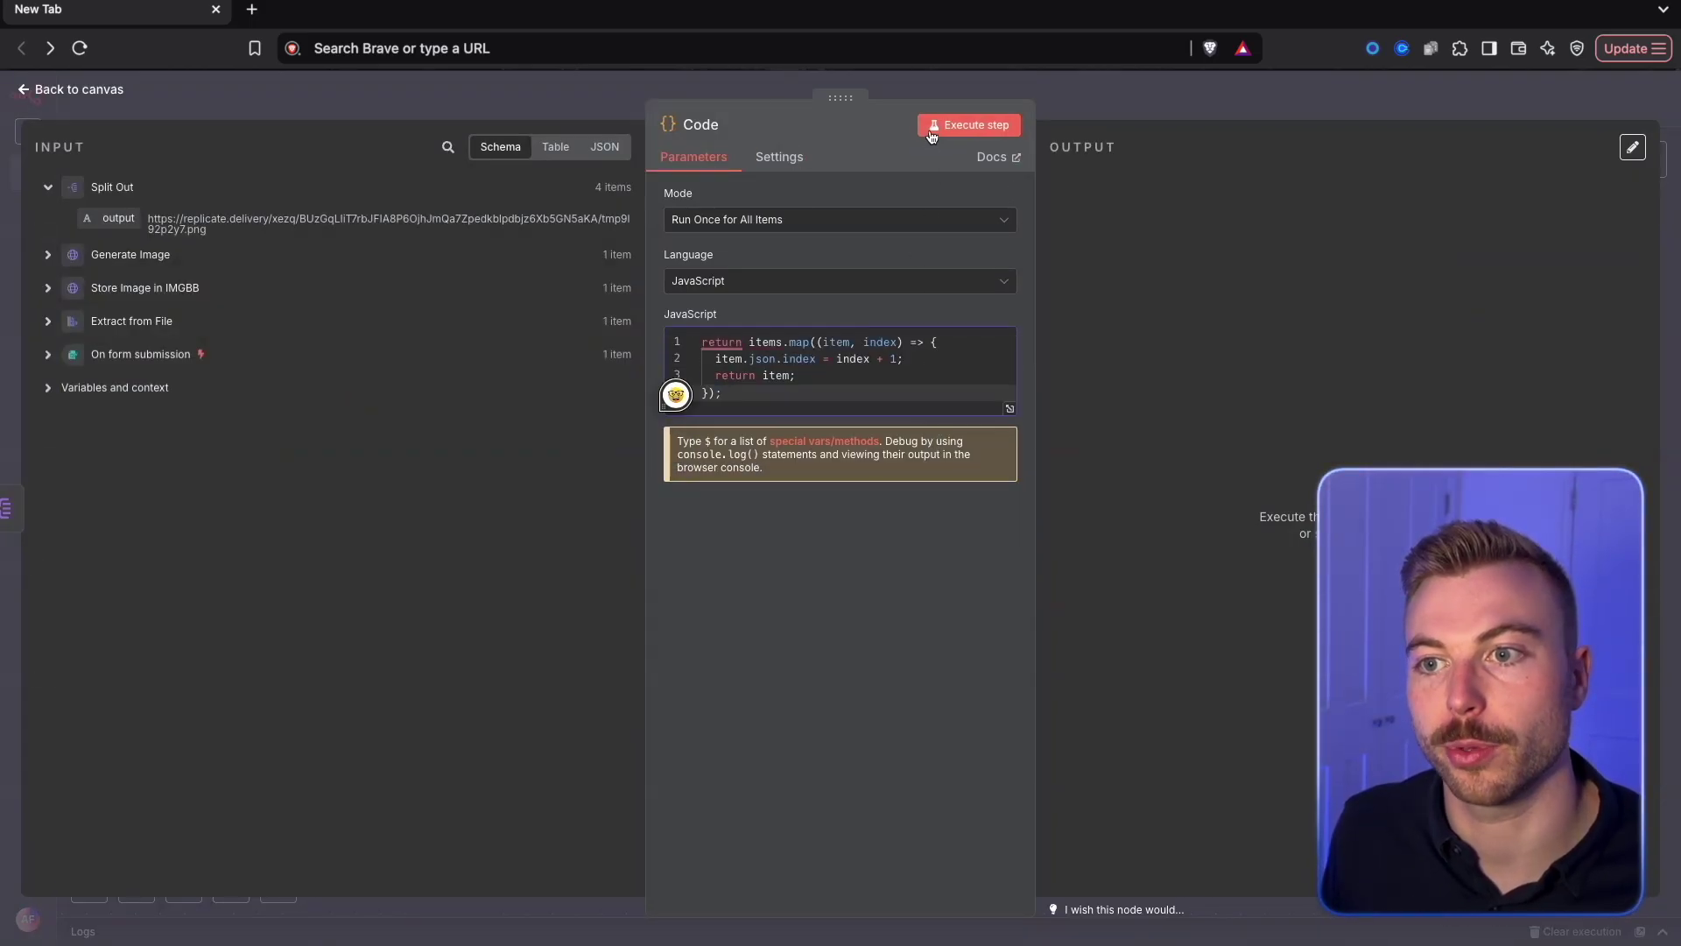
{"action": "left_click", "coordinate": [931, 127]}
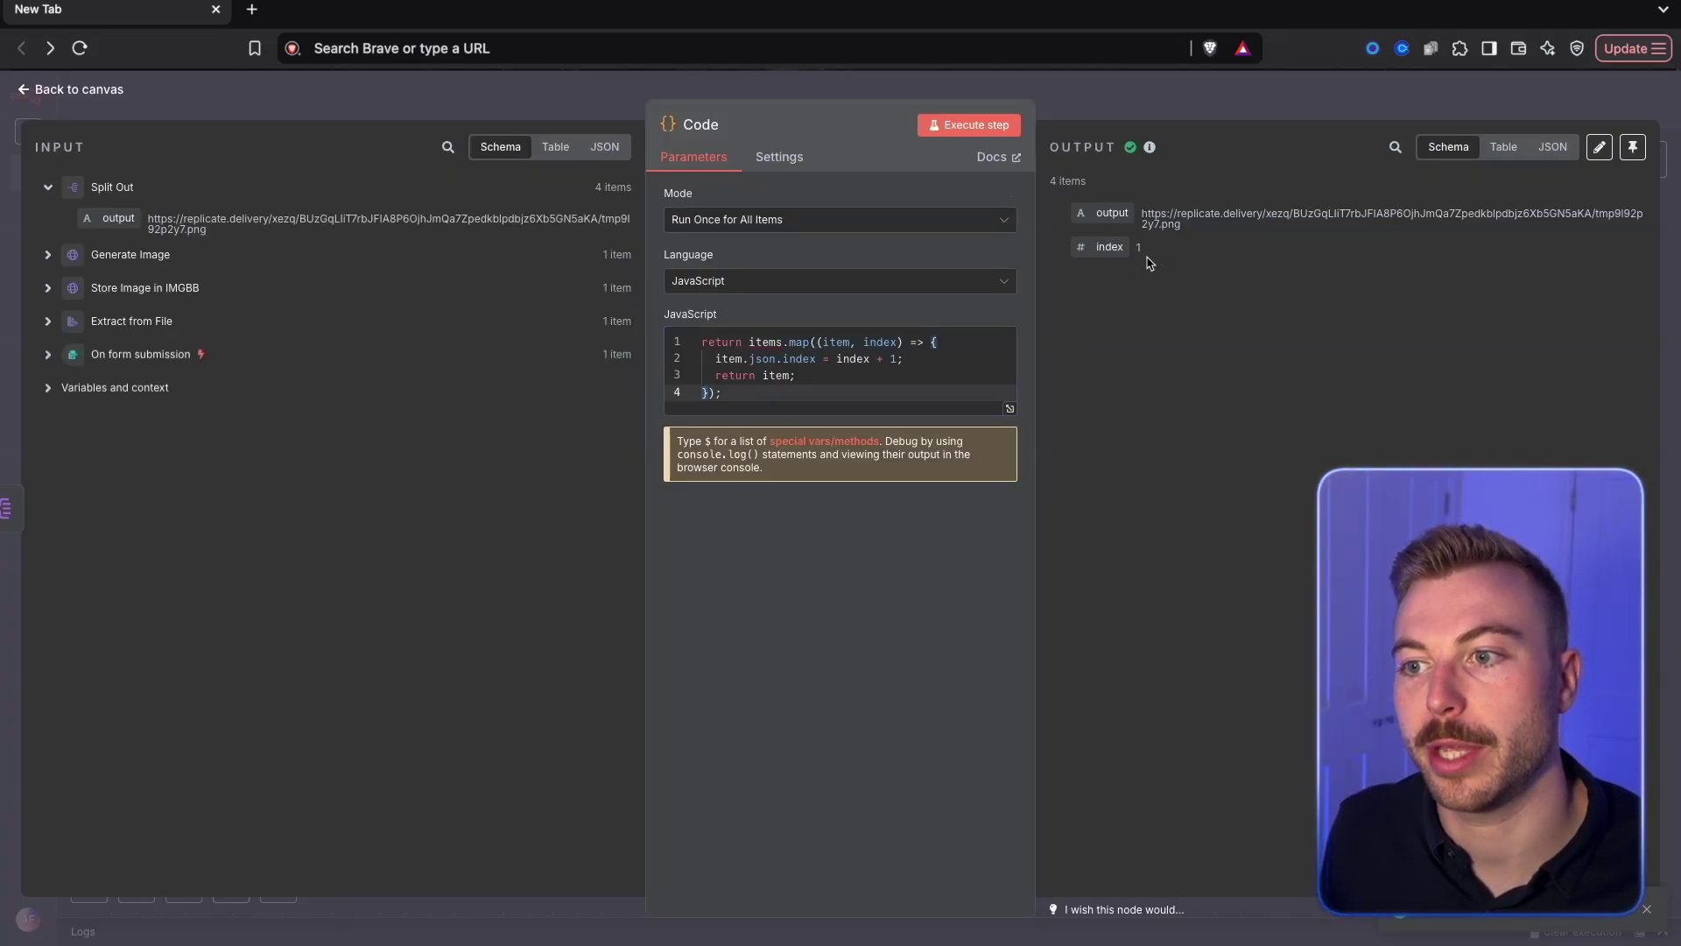
{"action": "left_click", "coordinate": [1136, 102]}
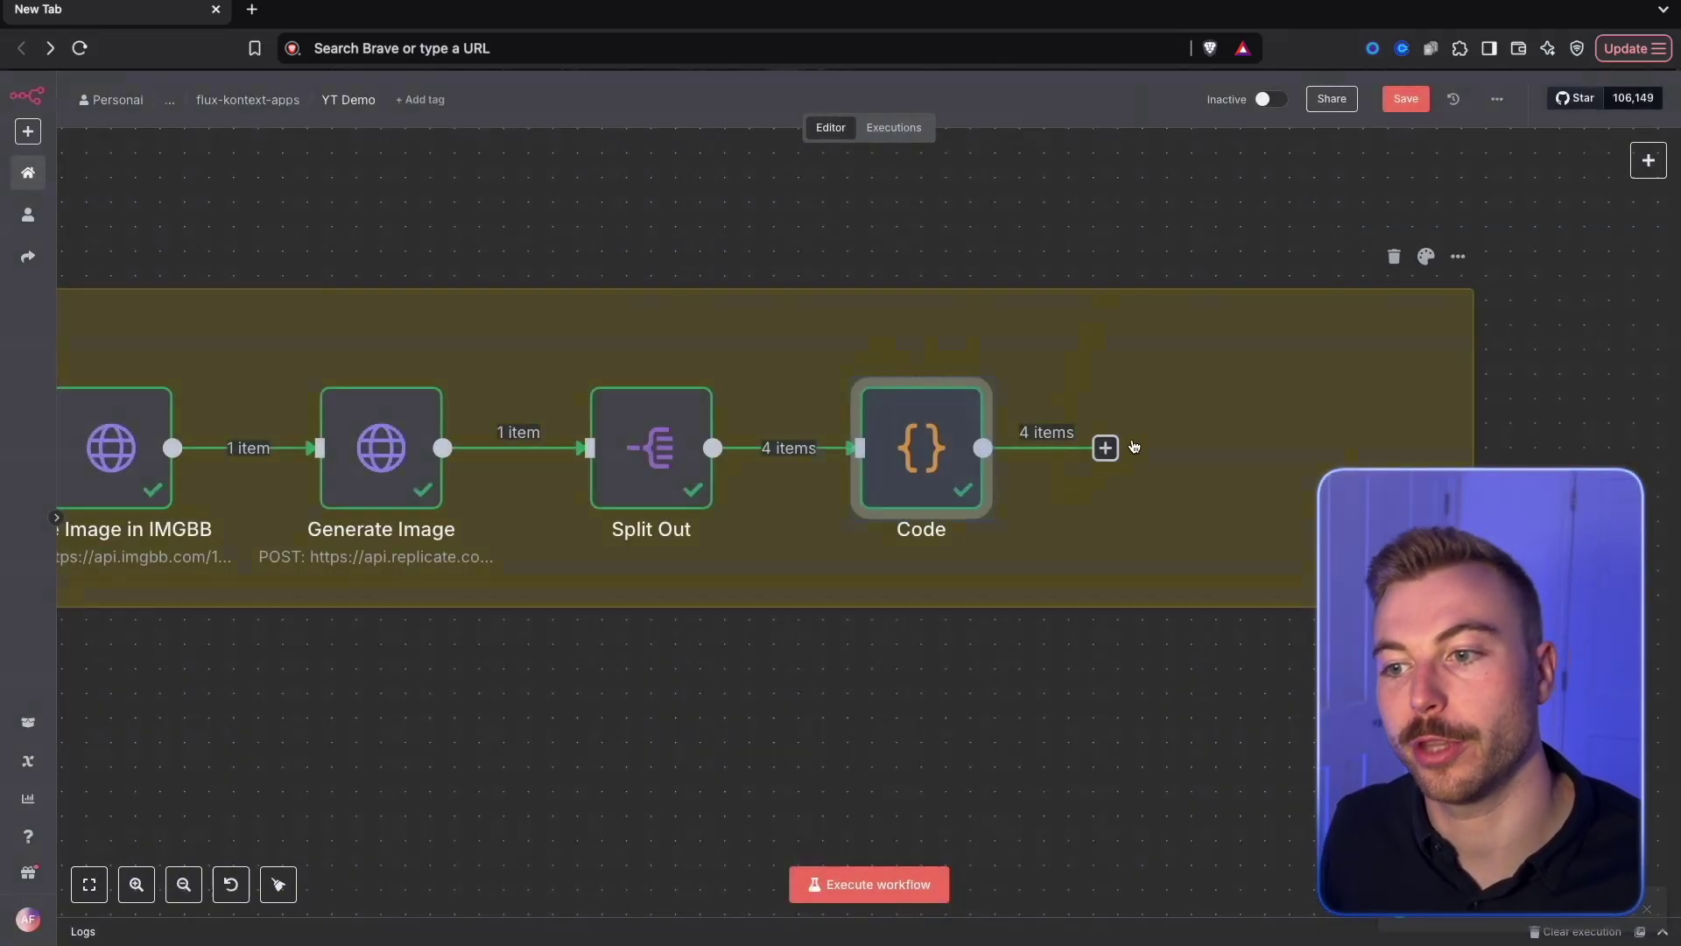
Step: Add an HTTP Request node after Code that GETs each {{ $json.output }} URL, and run it
{"action": "left_click", "coordinate": [1105, 447]}
{"action": "type", "text": "http"}
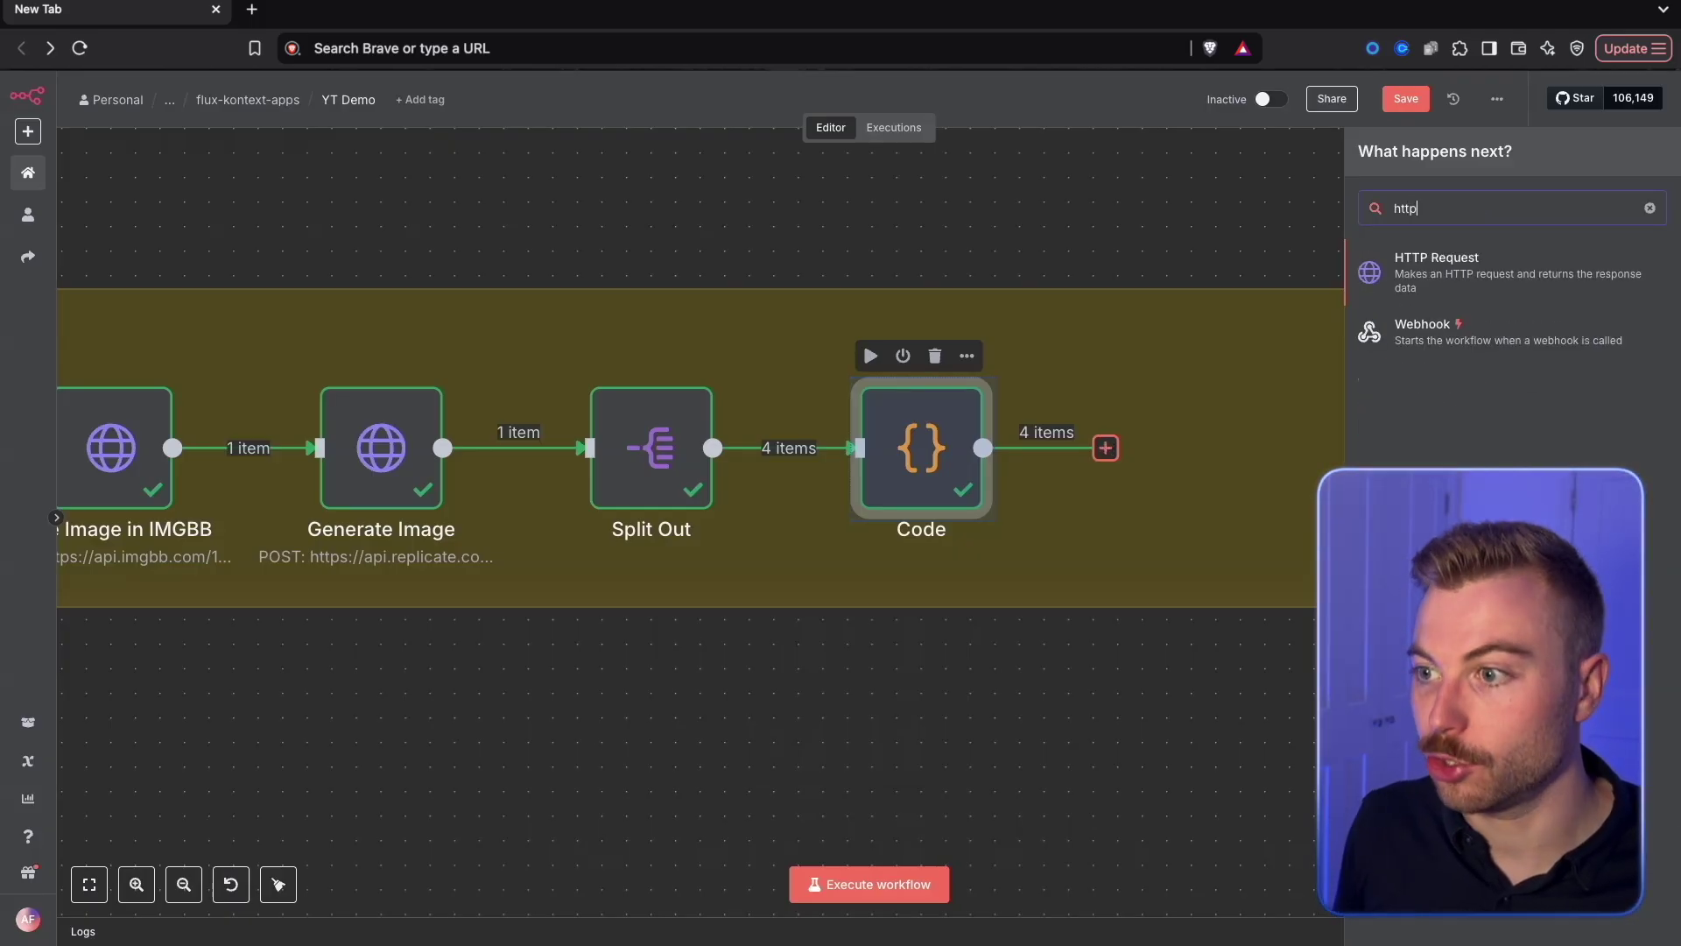
{"action": "left_click", "coordinate": [1579, 271]}
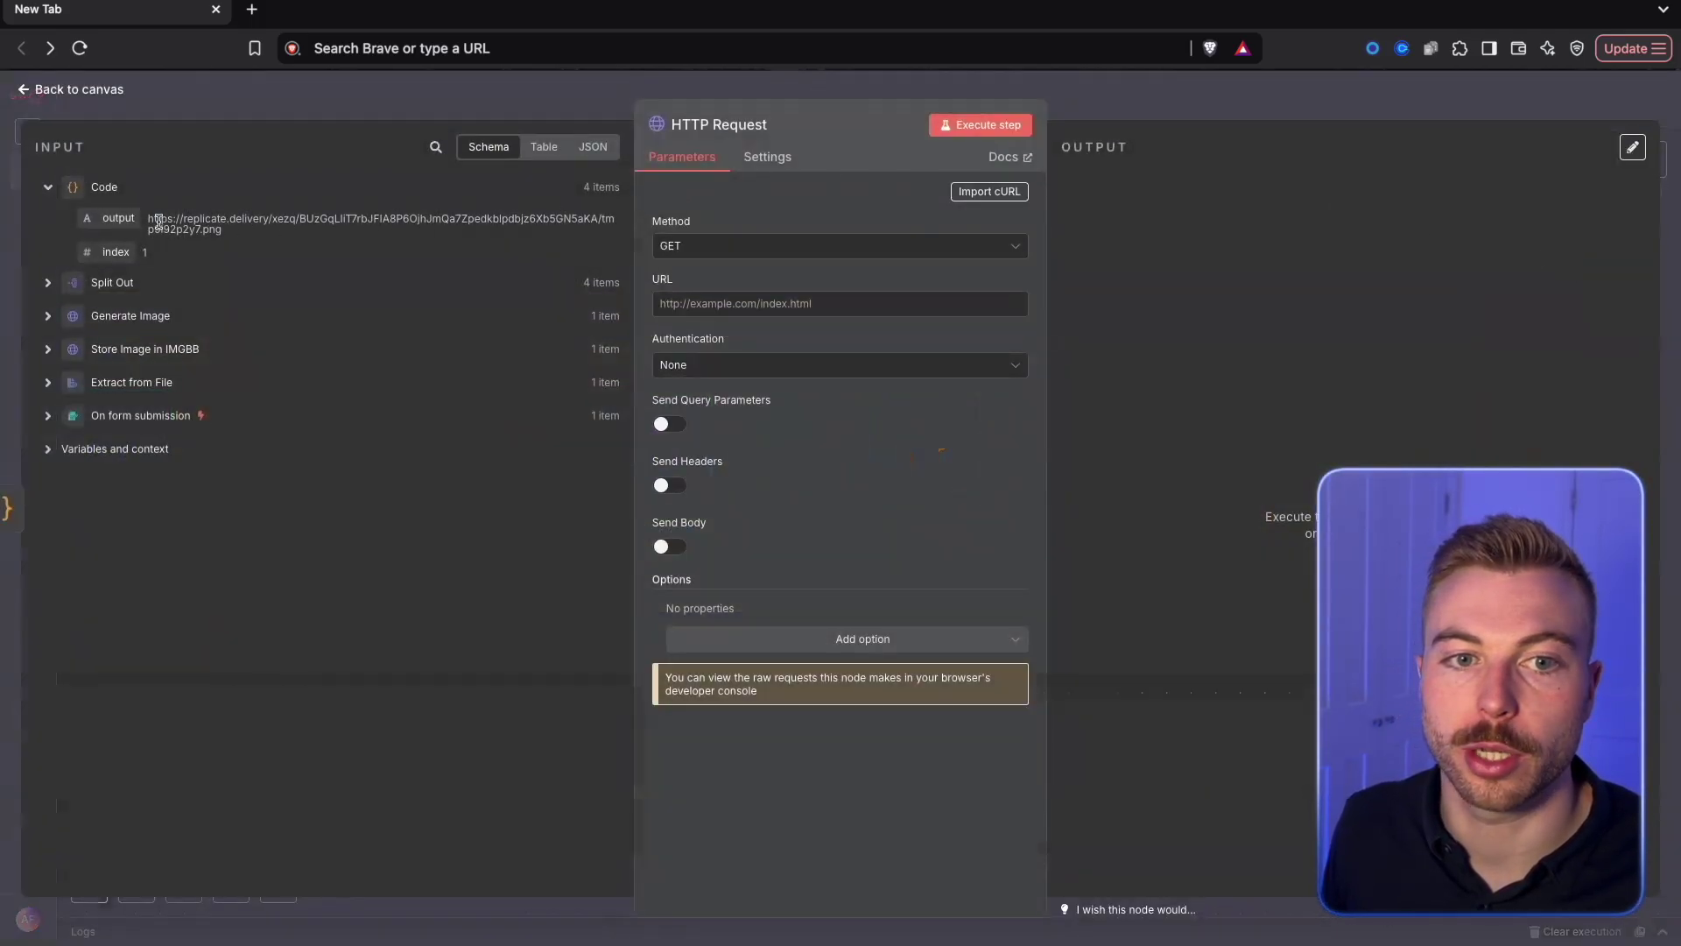
{"action": "left_click_drag", "start_coordinate": [159, 222], "coordinate": [681, 303]}
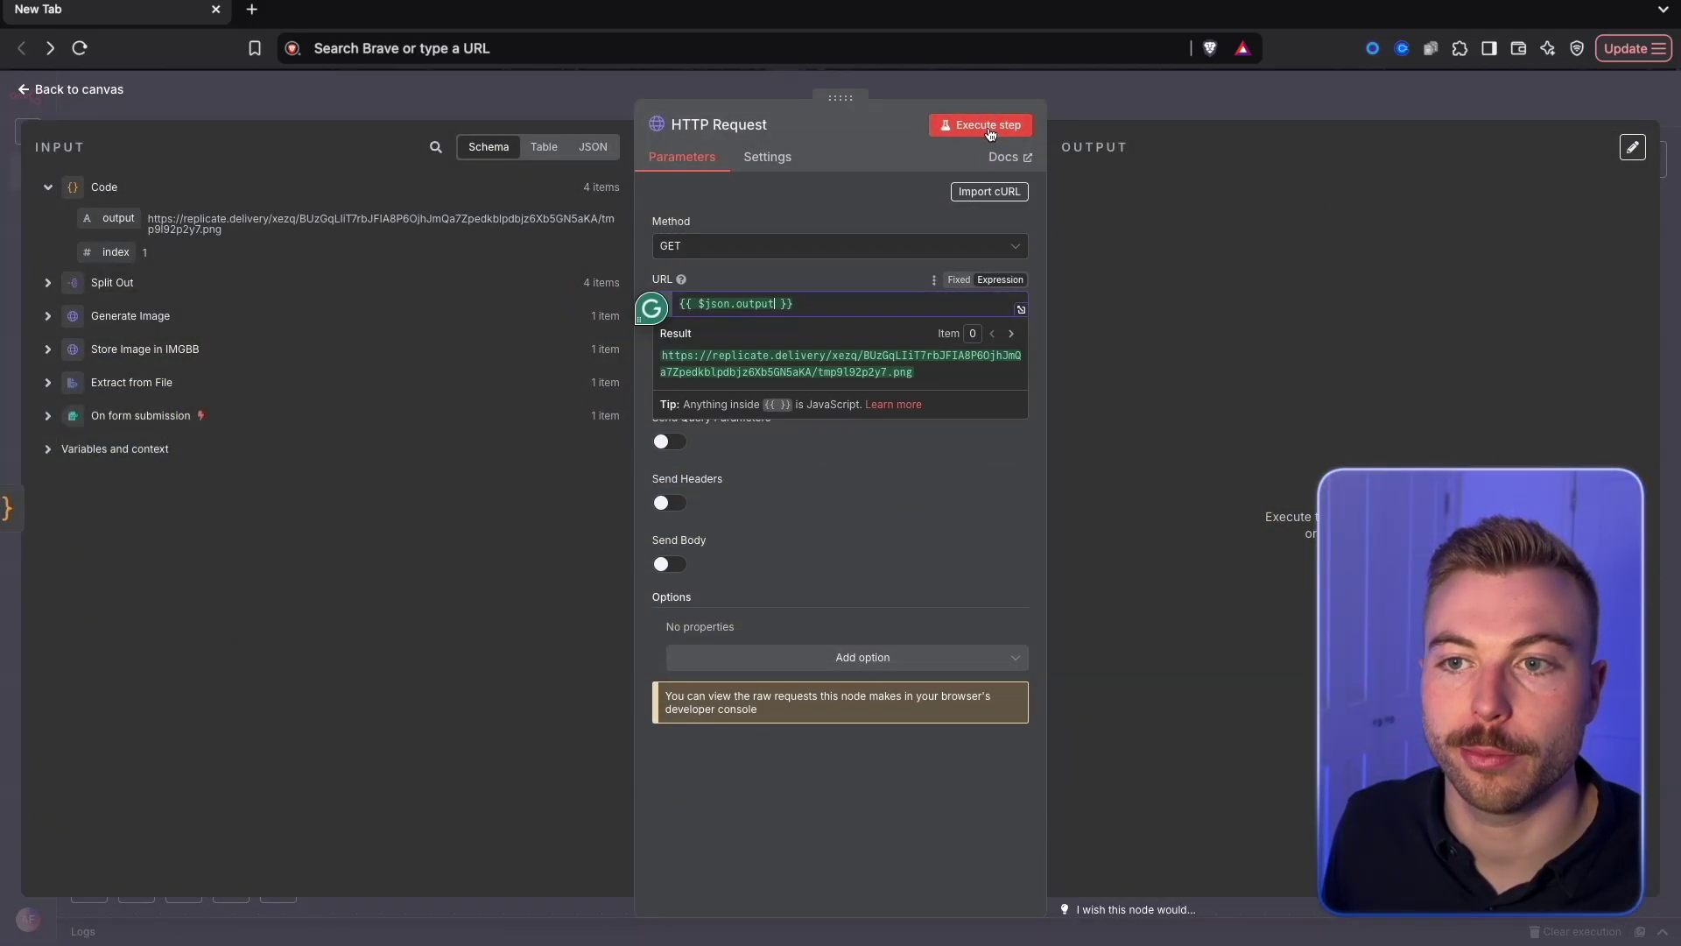
{"action": "left_click", "coordinate": [990, 133]}
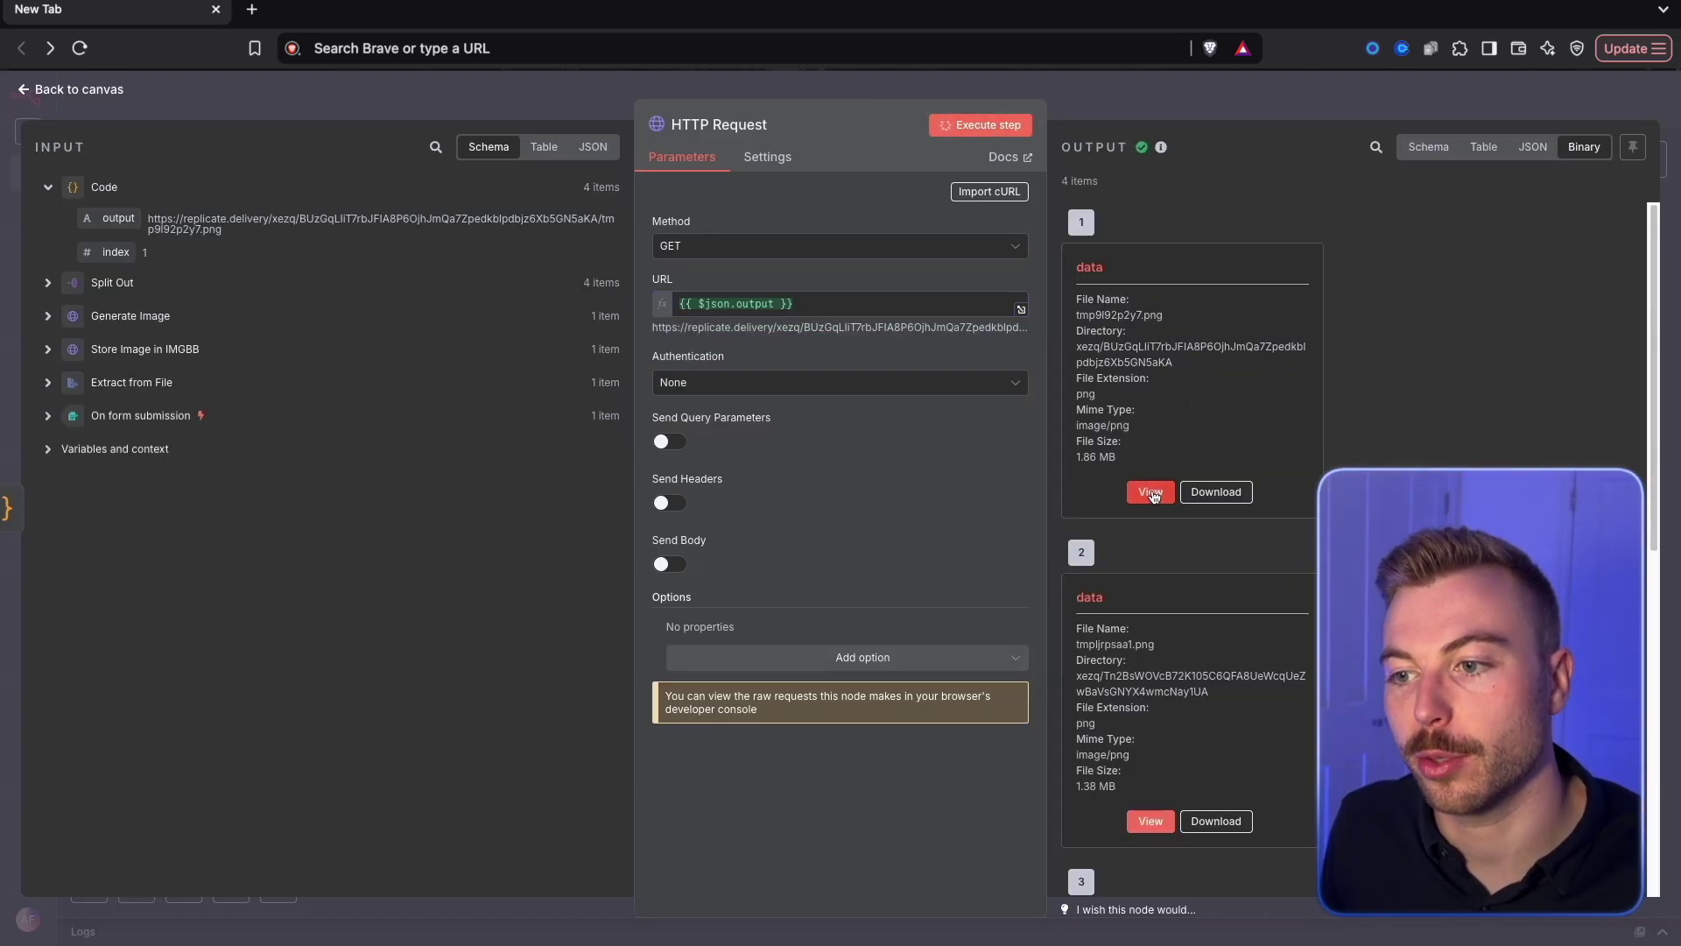
Step: Preview each of the four downloaded PNG images
{"action": "left_click", "coordinate": [1148, 492]}
{"action": "left_click", "coordinate": [1353, 175]}
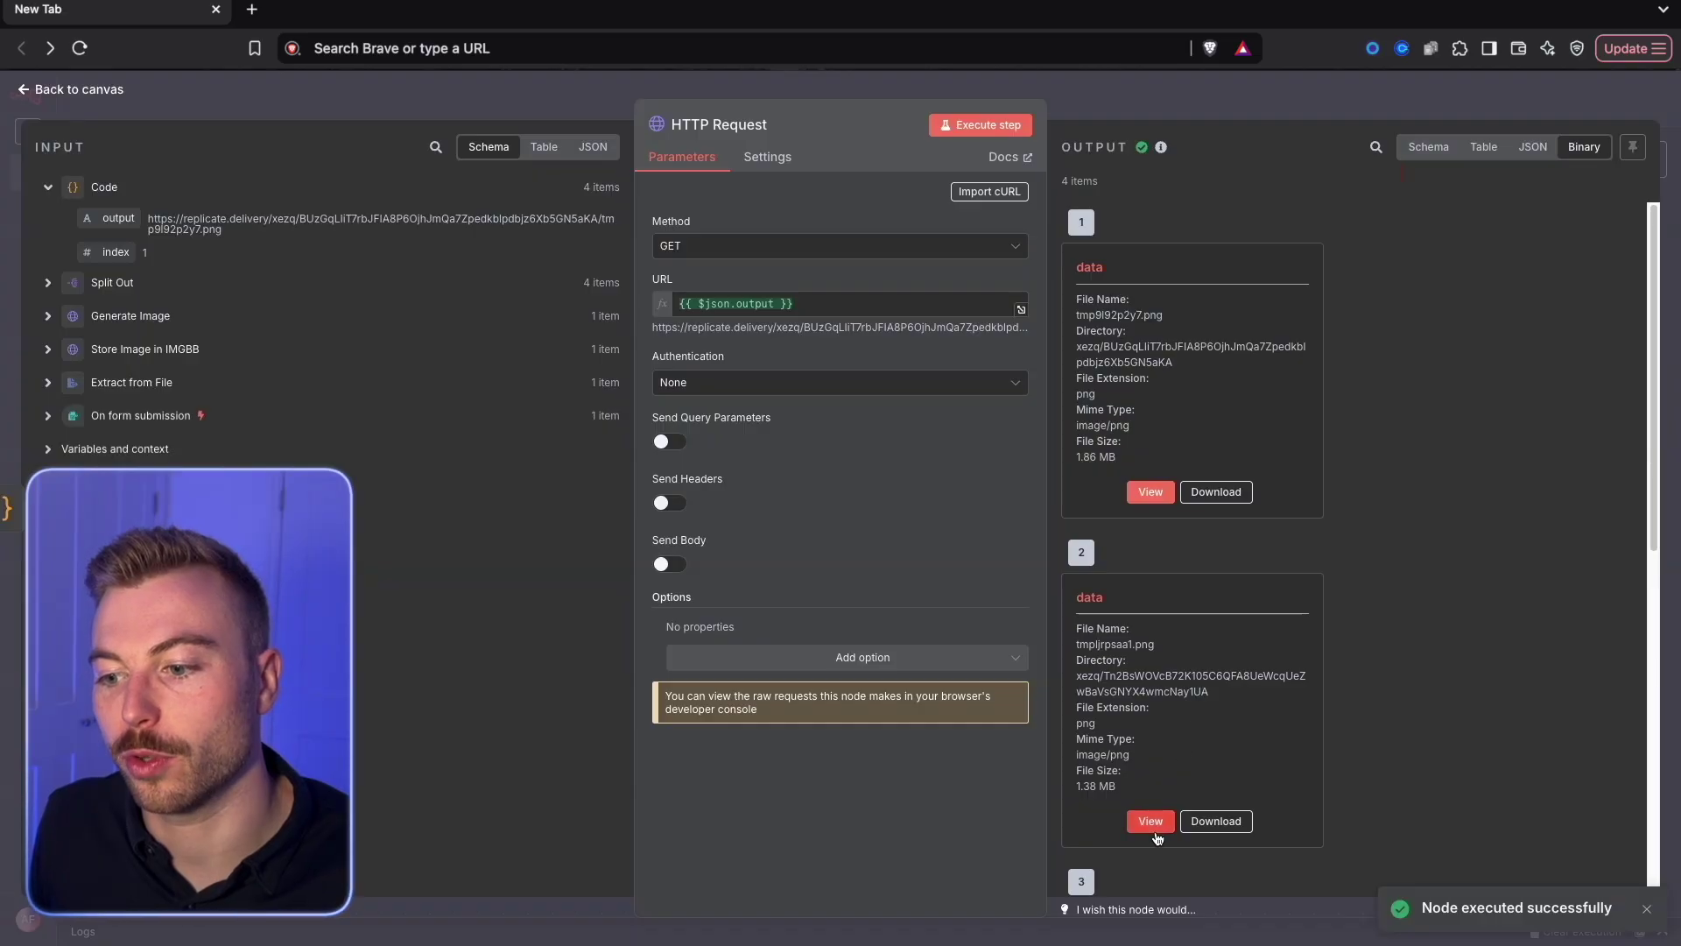
{"action": "left_click", "coordinate": [1150, 814]}
{"action": "left_click", "coordinate": [1352, 175]}
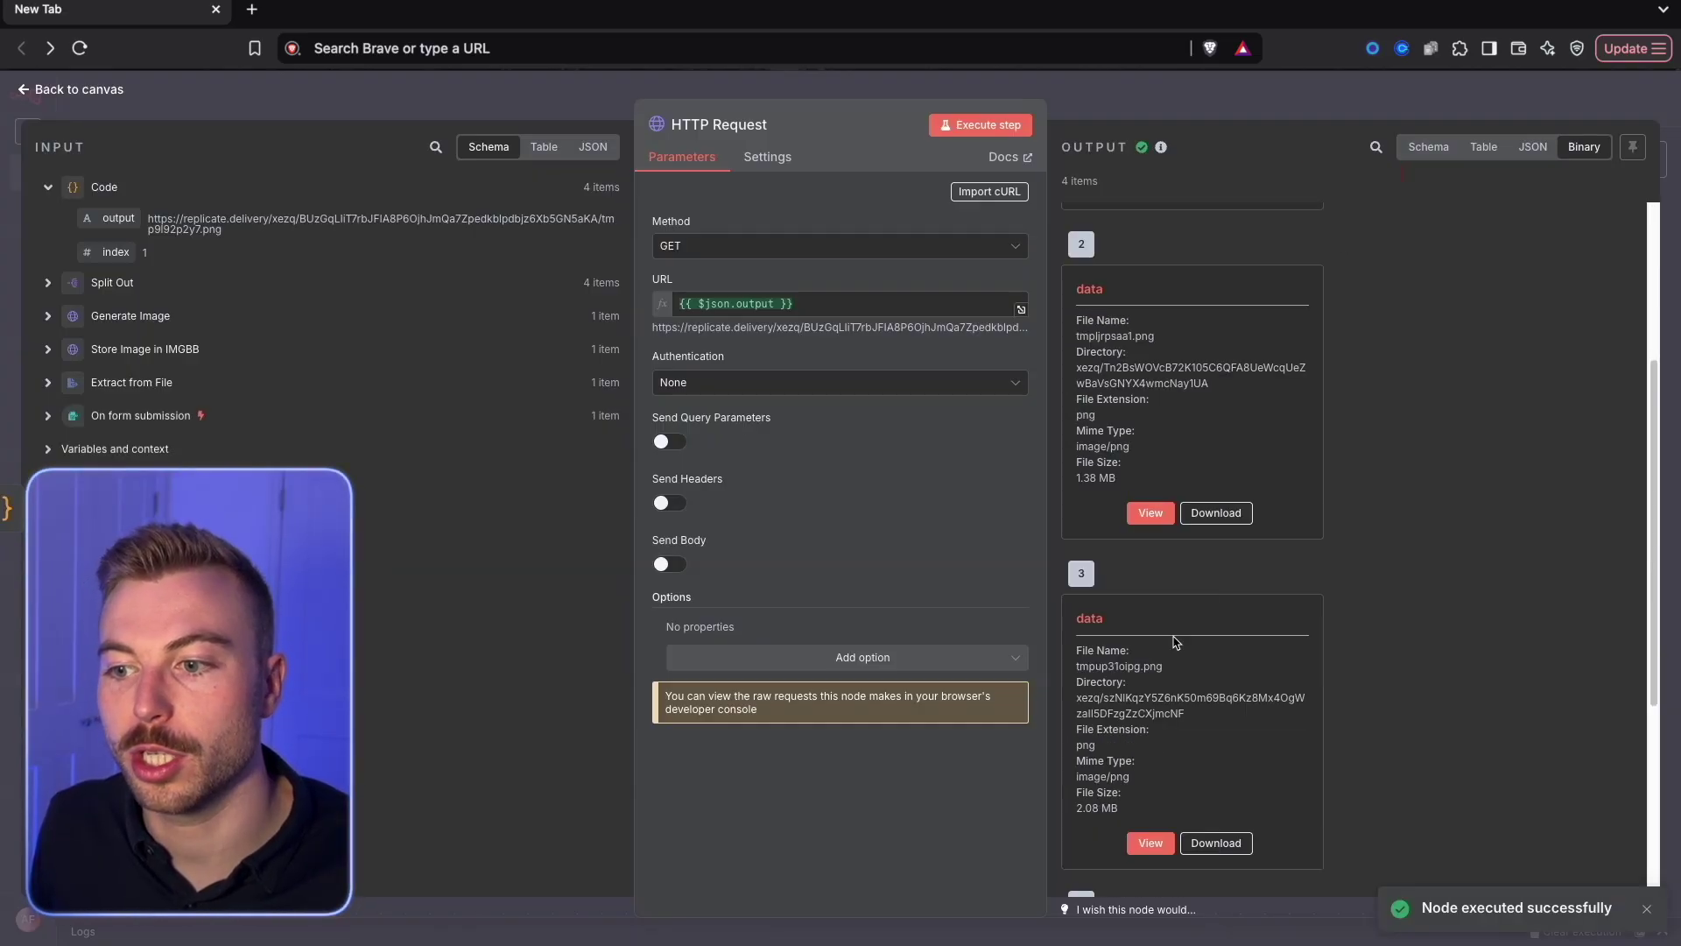
{"action": "left_click", "coordinate": [1150, 841]}
{"action": "left_click", "coordinate": [1353, 171]}
{"action": "scroll", "coordinate": [1160, 779], "scroll_direction": "down", "scroll_amount": 4}
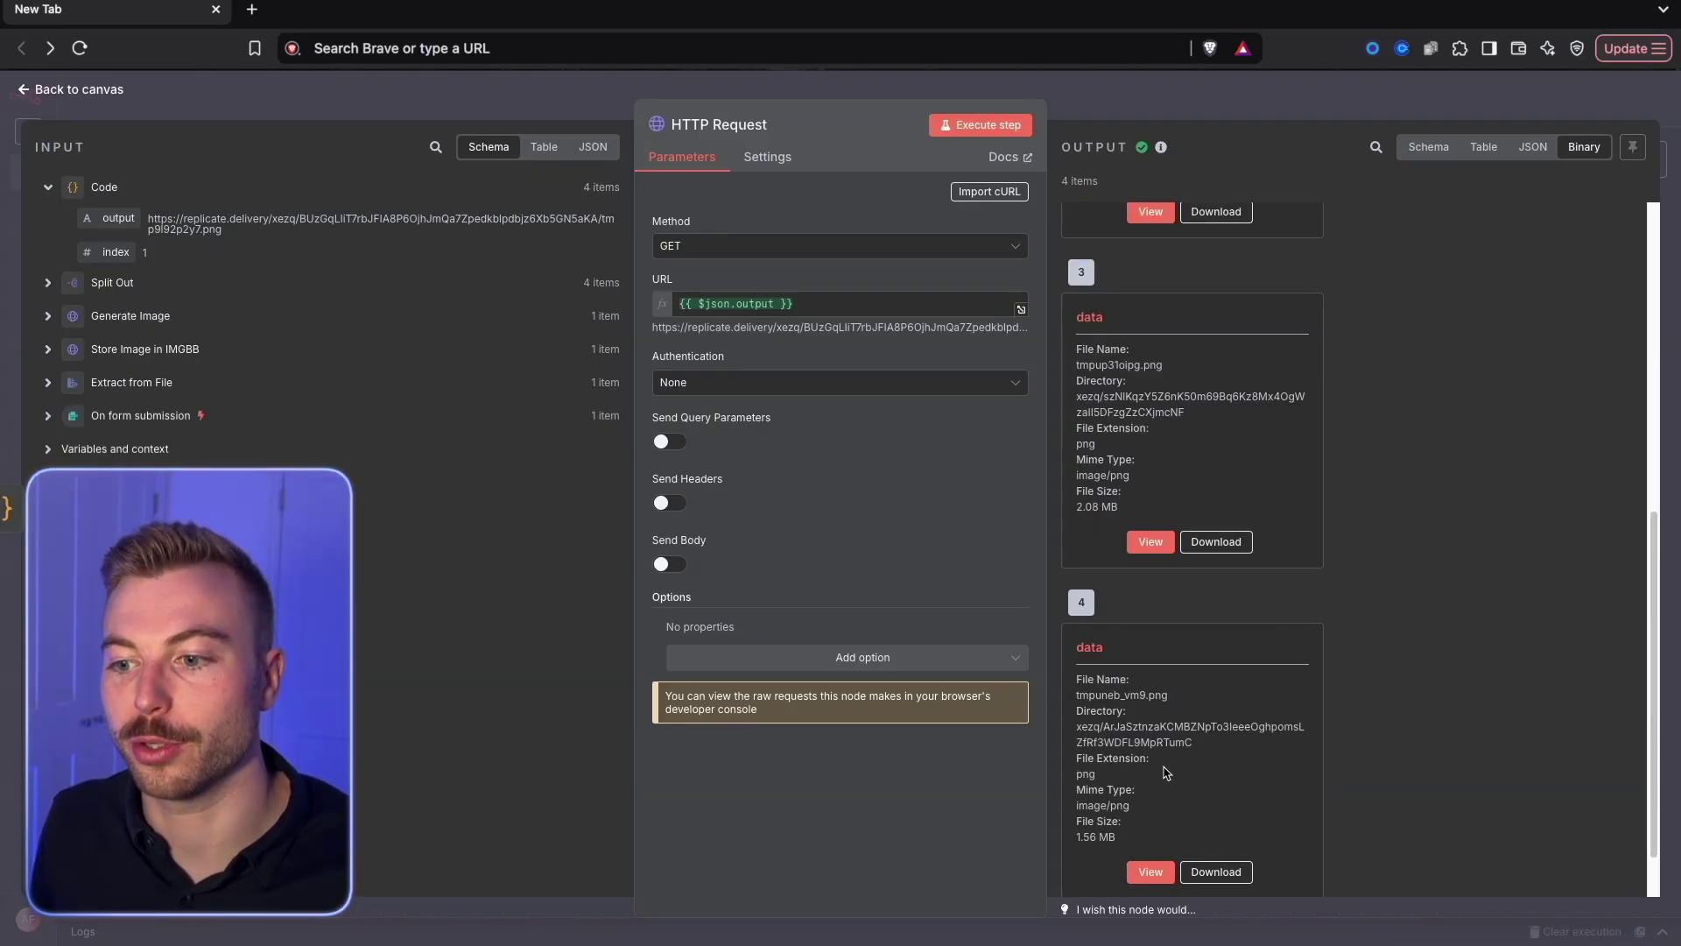
{"action": "left_click", "coordinate": [1150, 871]}
{"action": "left_click", "coordinate": [1341, 173]}
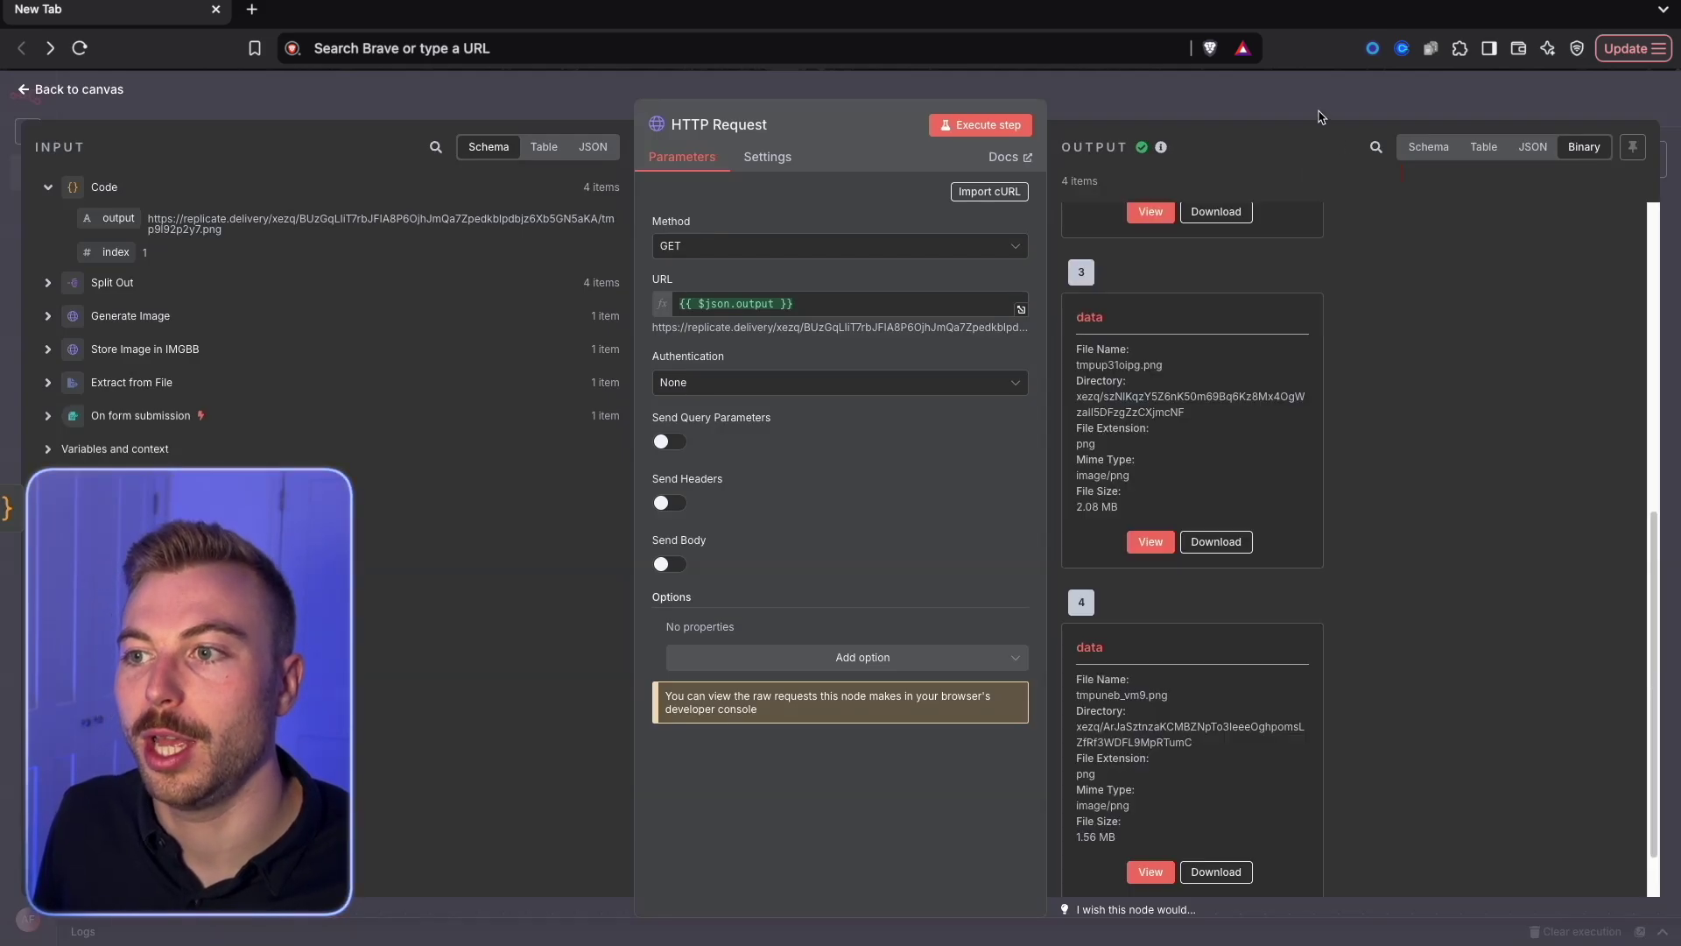
Step: Move the Code and HTTP Request nodes left on the canvas
{"action": "left_click", "coordinate": [1317, 110]}
{"action": "left_click_drag", "start_coordinate": [1191, 421], "coordinate": [1141, 398]}
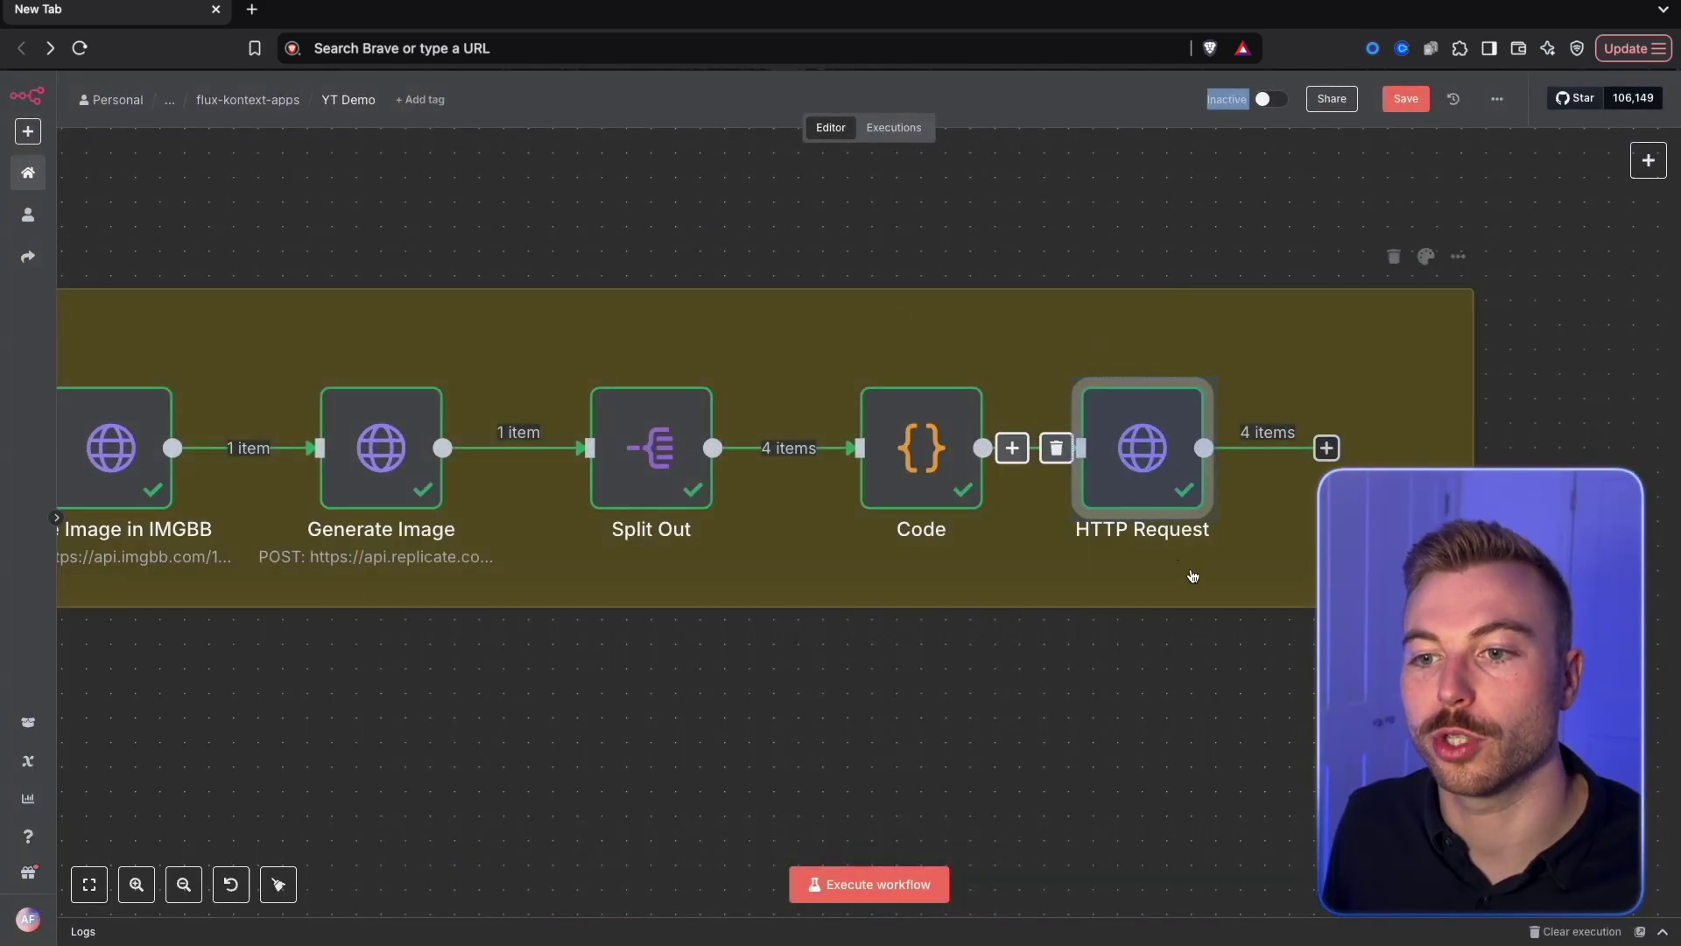
{"action": "left_click_drag", "start_coordinate": [1250, 663], "coordinate": [866, 287]}
{"action": "left_click_drag", "start_coordinate": [1151, 464], "coordinate": [1101, 464]}
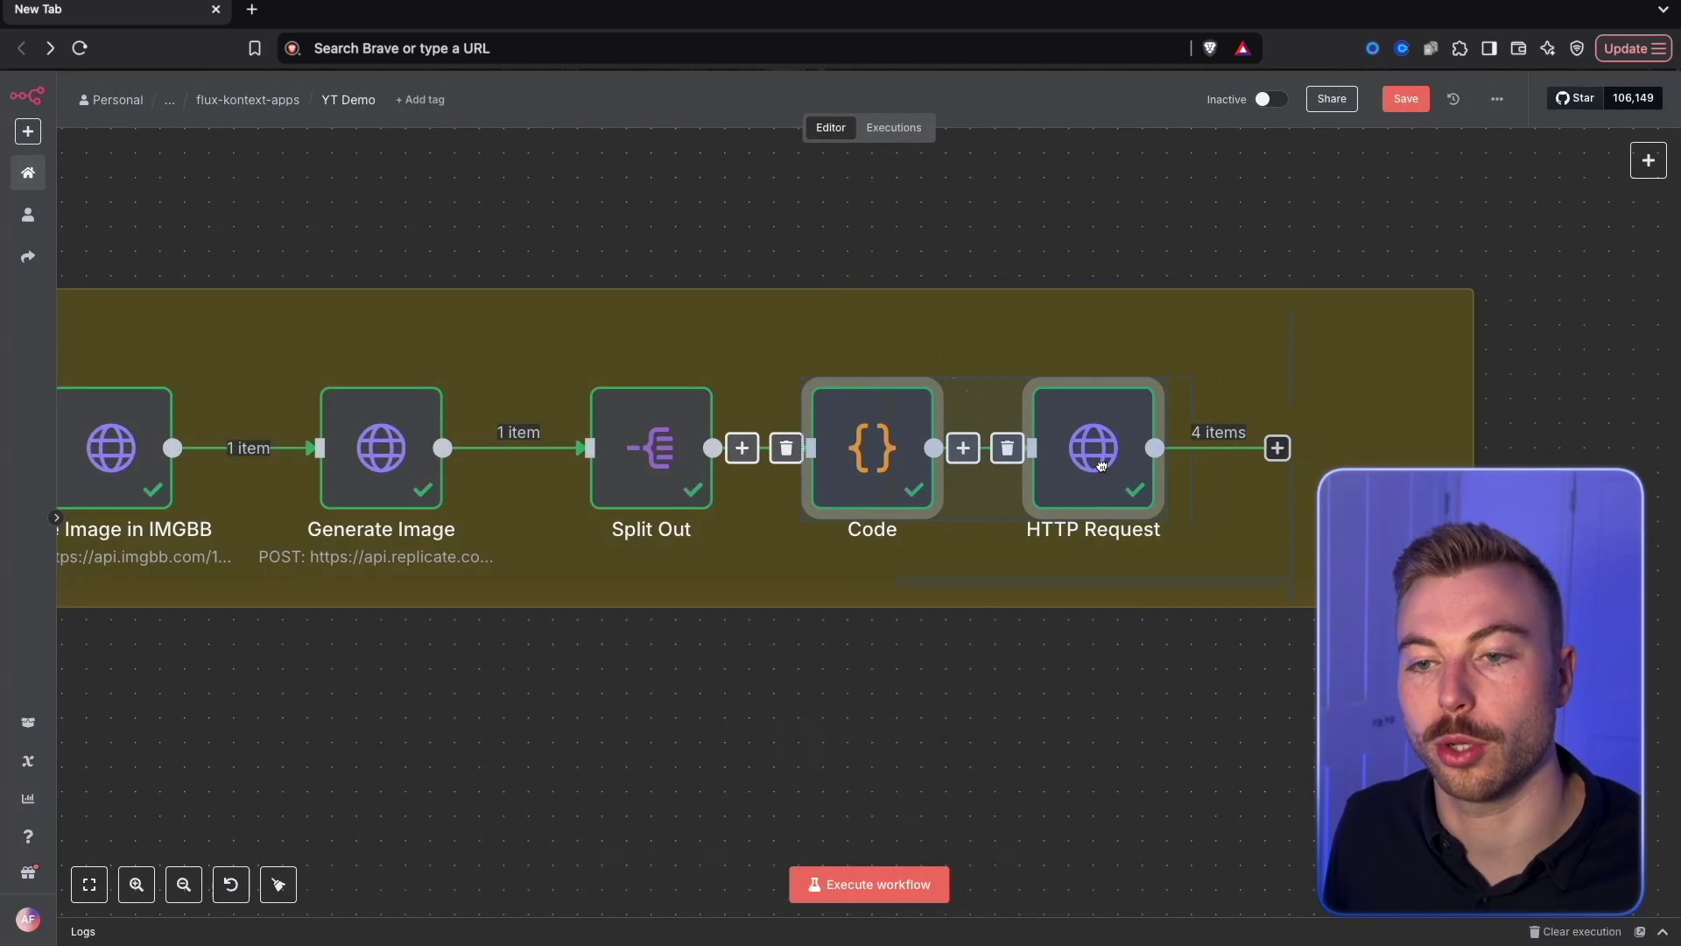
Step: Add a Google Drive 'Upload file' node after HTTP Request
{"action": "left_click", "coordinate": [1277, 448]}
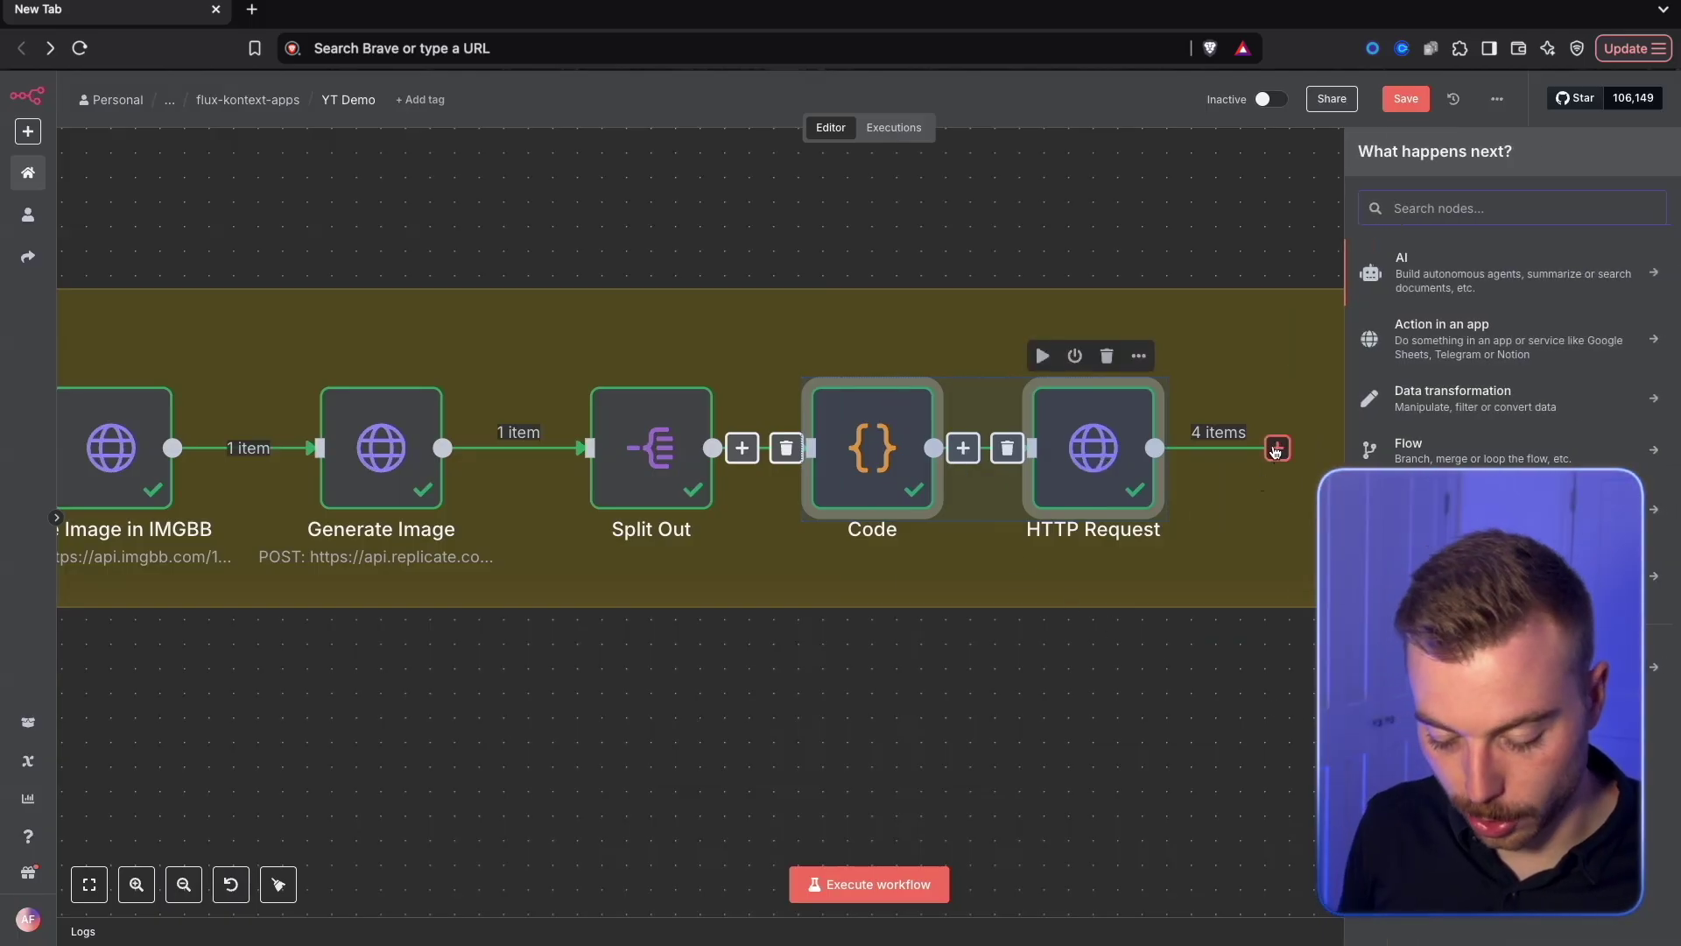
{"action": "type", "text": "google drive"}
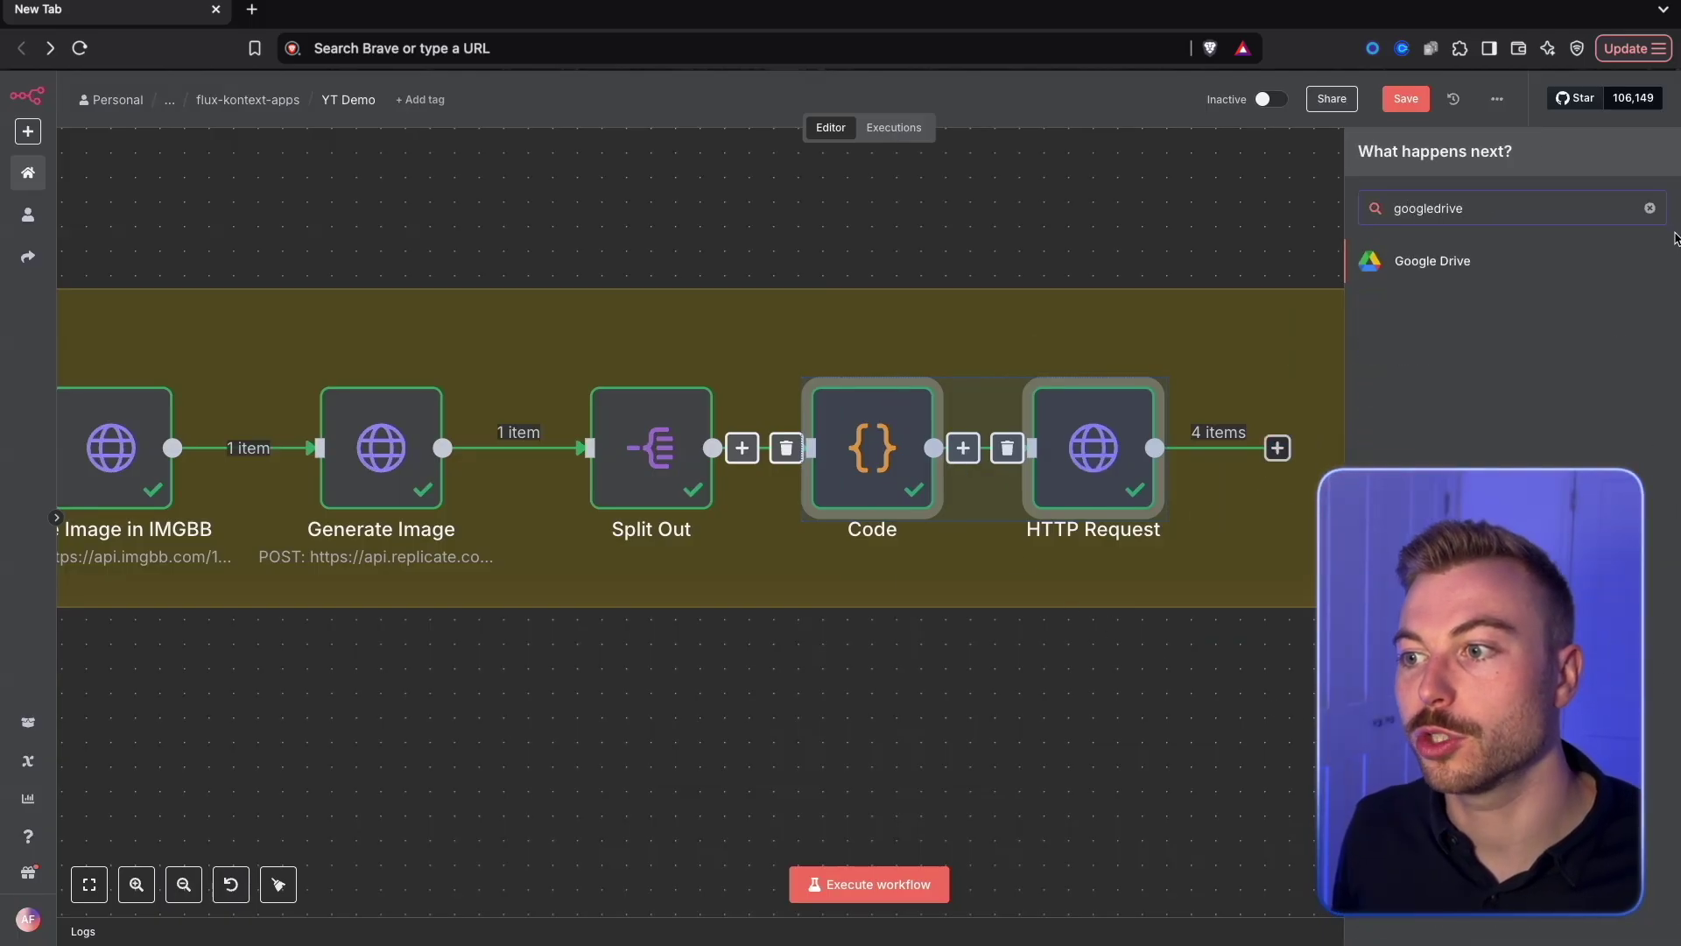
{"action": "left_click", "coordinate": [1494, 277]}
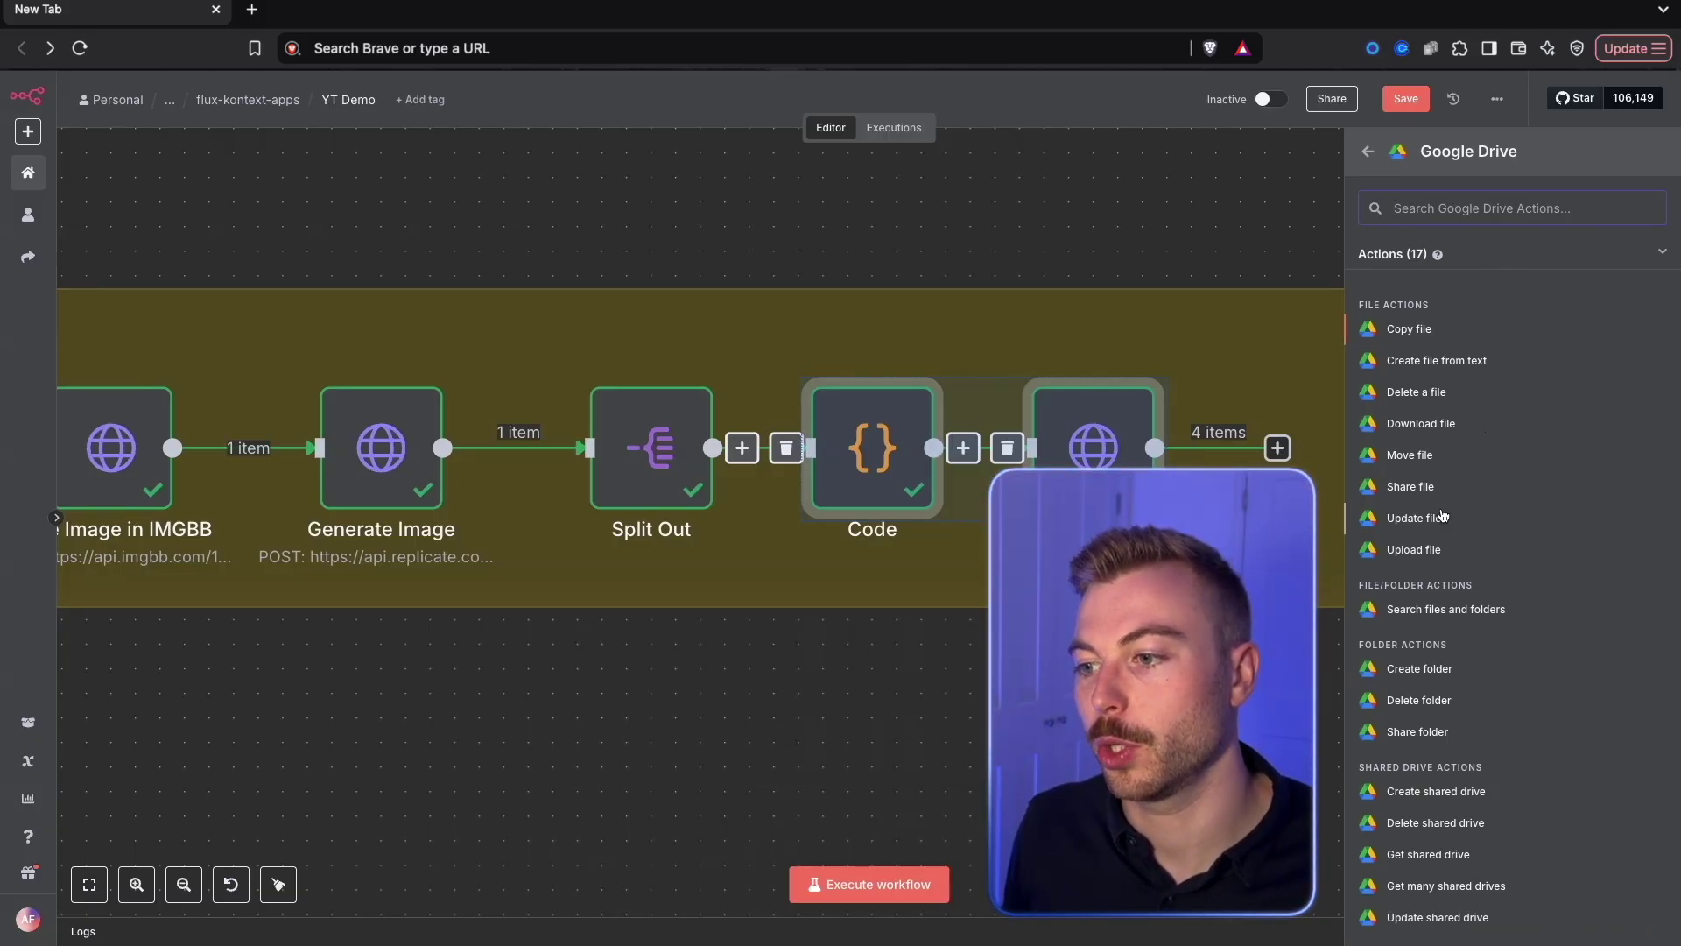
{"action": "left_click", "coordinate": [1411, 549]}
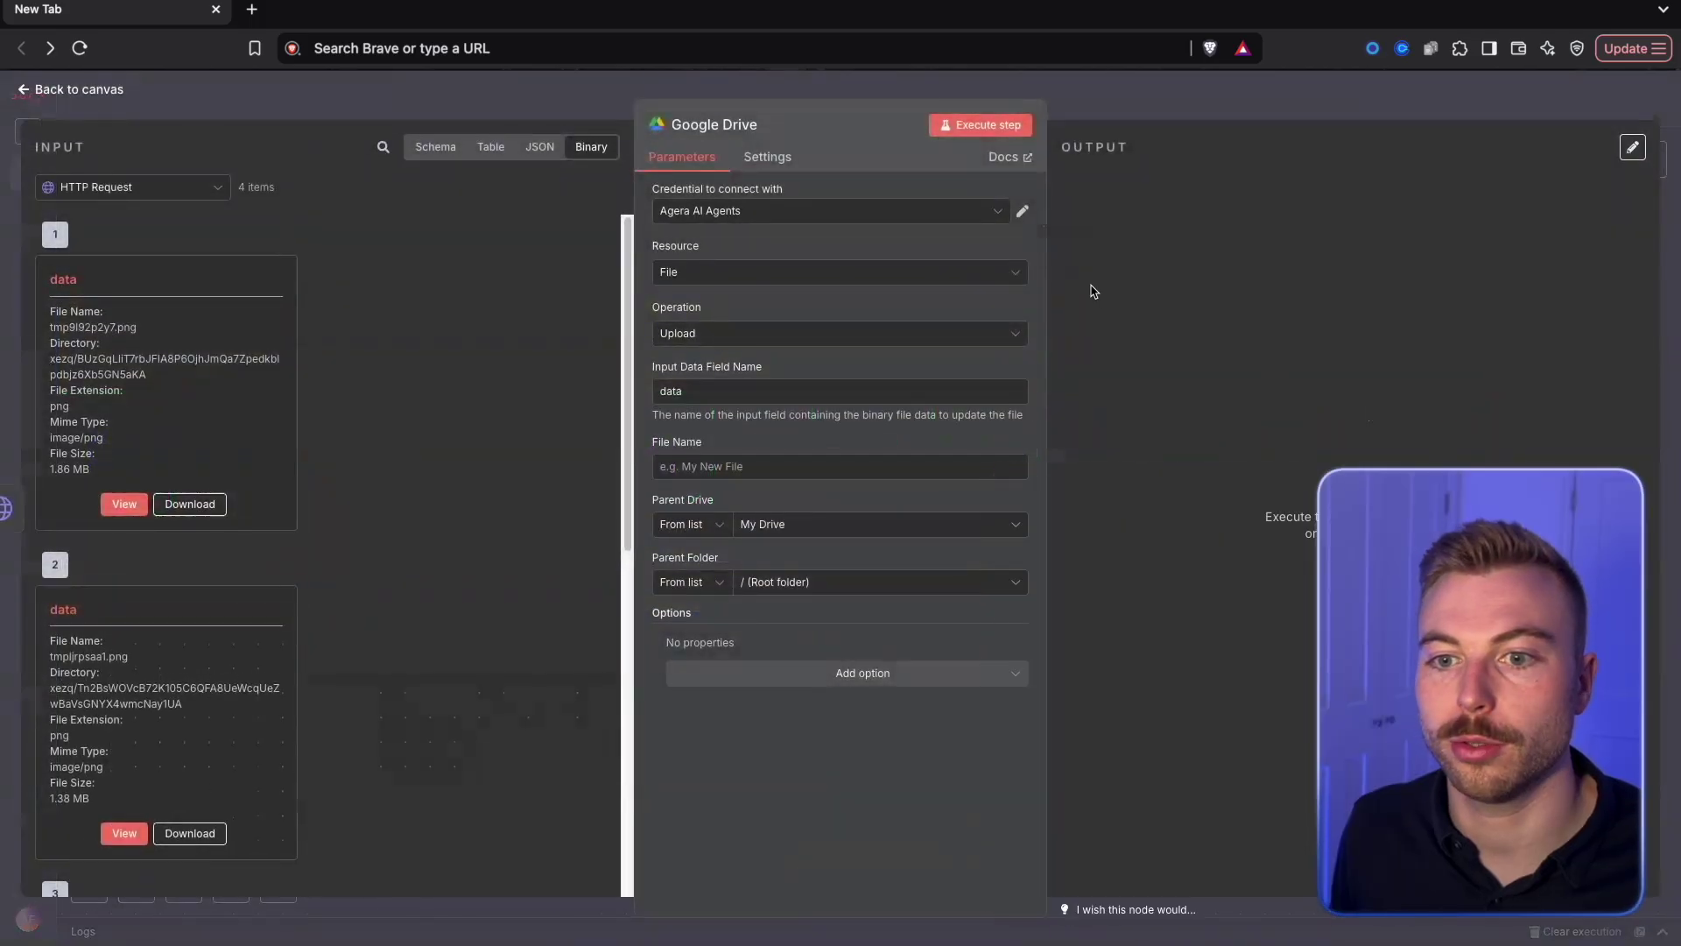
Step: Set the file name to 'Request' plus the Generate Image id and the image index
{"action": "left_click", "coordinate": [433, 148]}
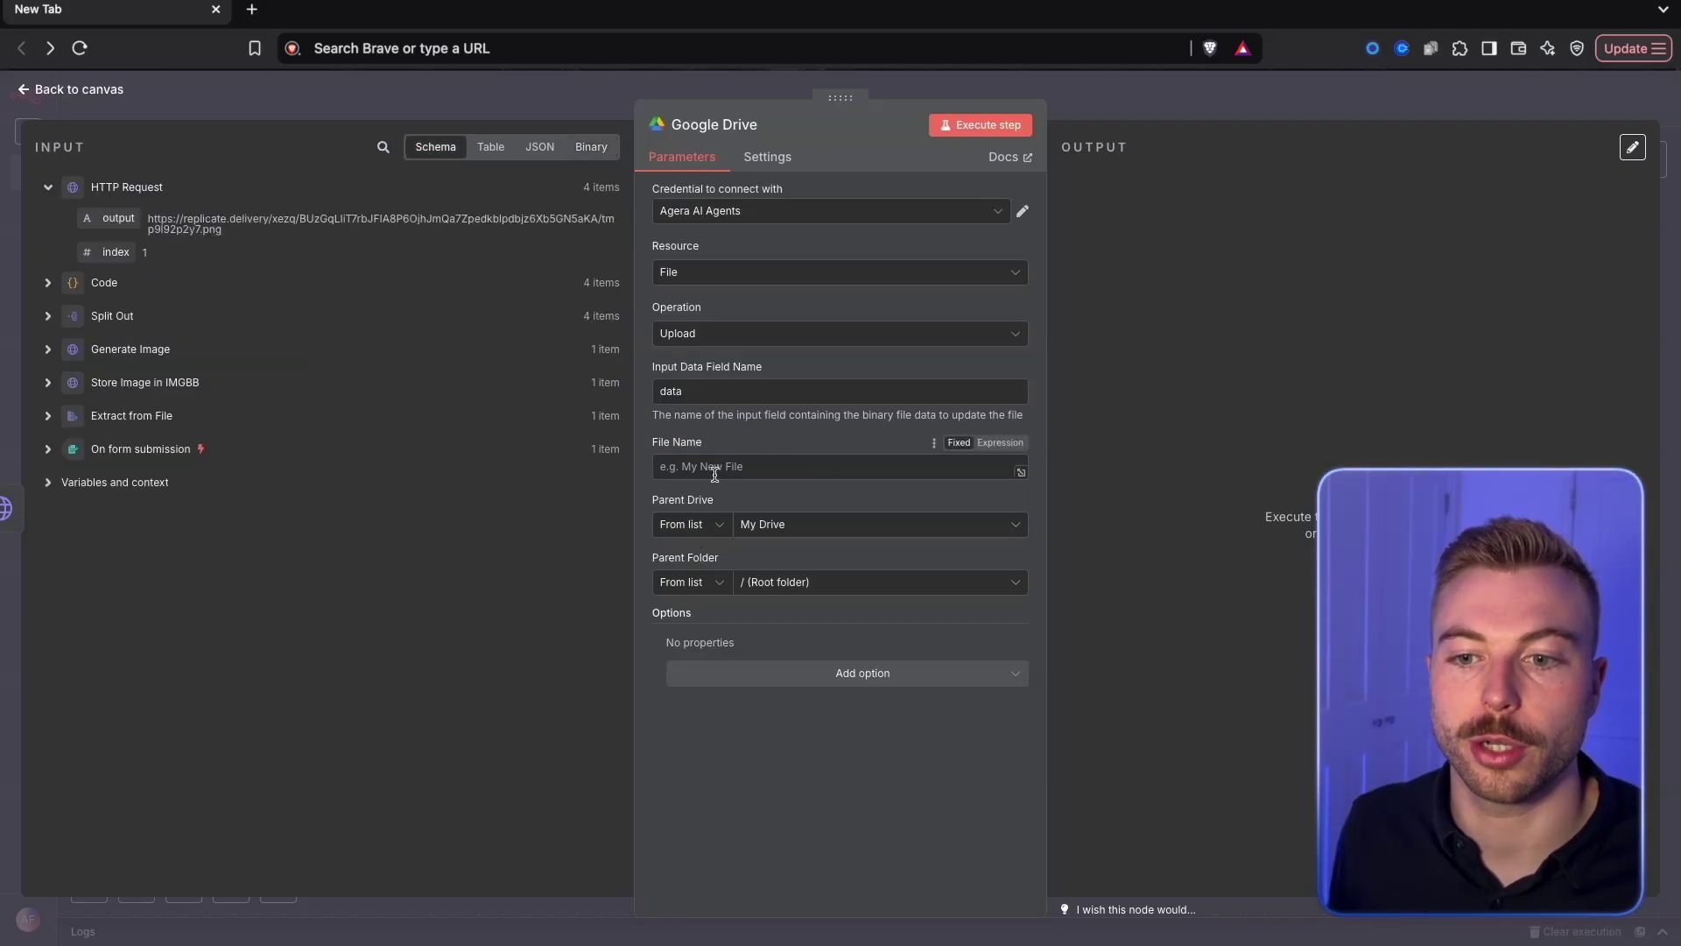
{"action": "left_click", "coordinate": [658, 465]}
{"action": "type", "text": "Request:"}
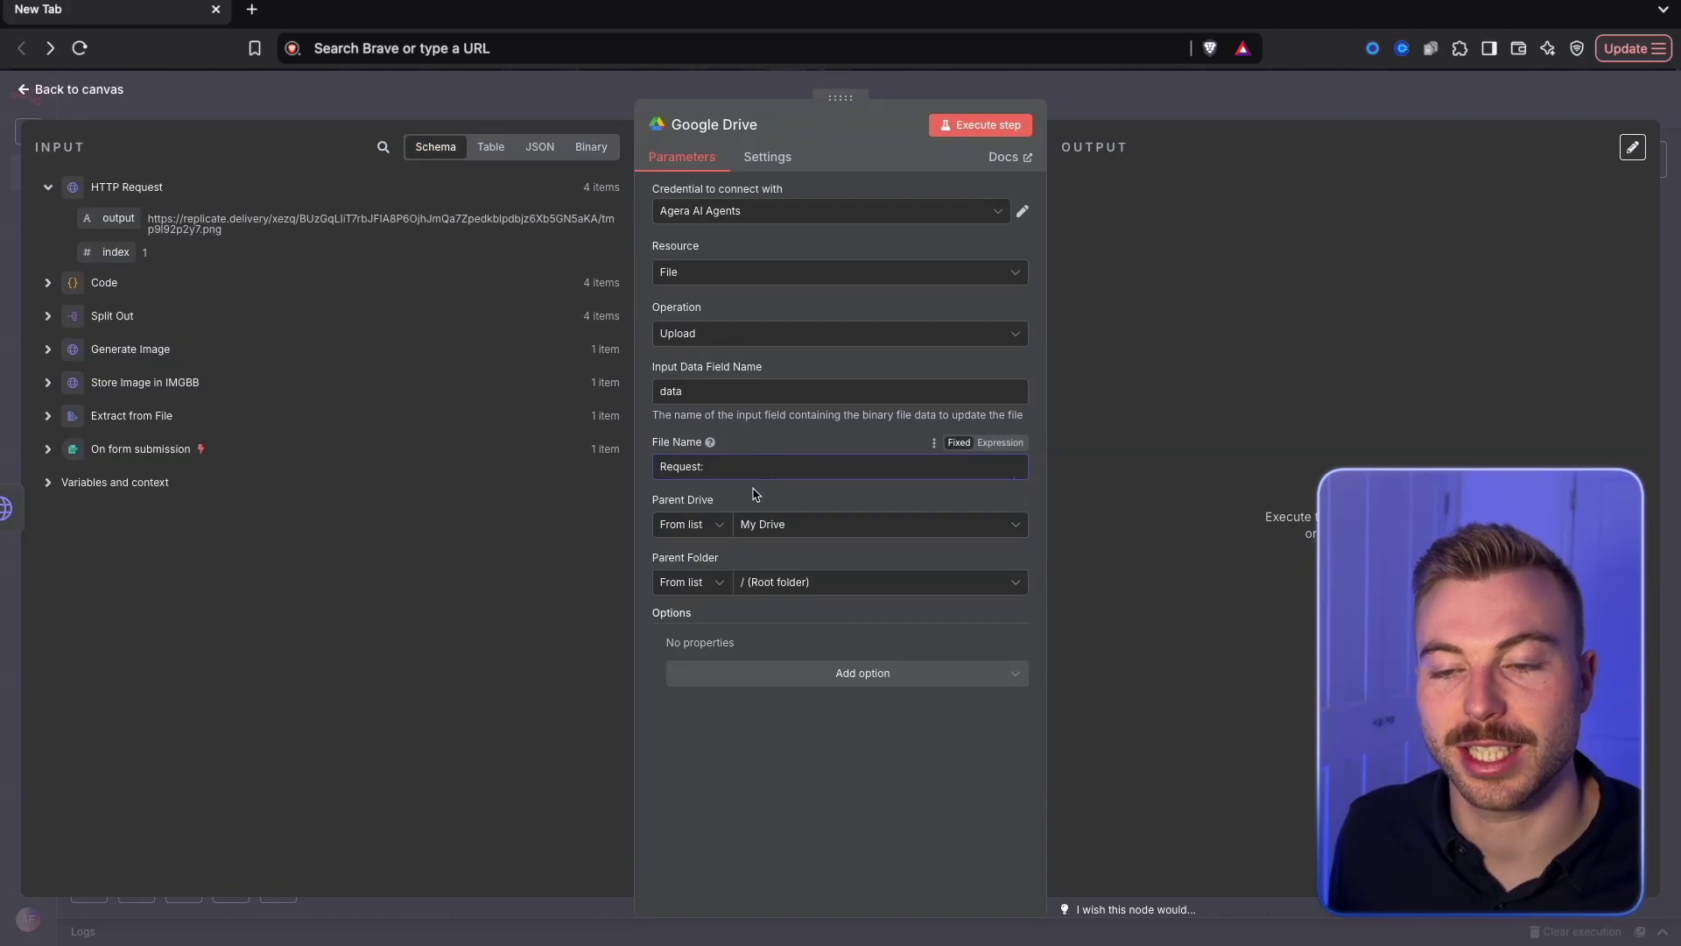
{"action": "left_click", "coordinate": [96, 347]}
{"action": "left_click_drag", "start_coordinate": [104, 319], "coordinate": [732, 466]}
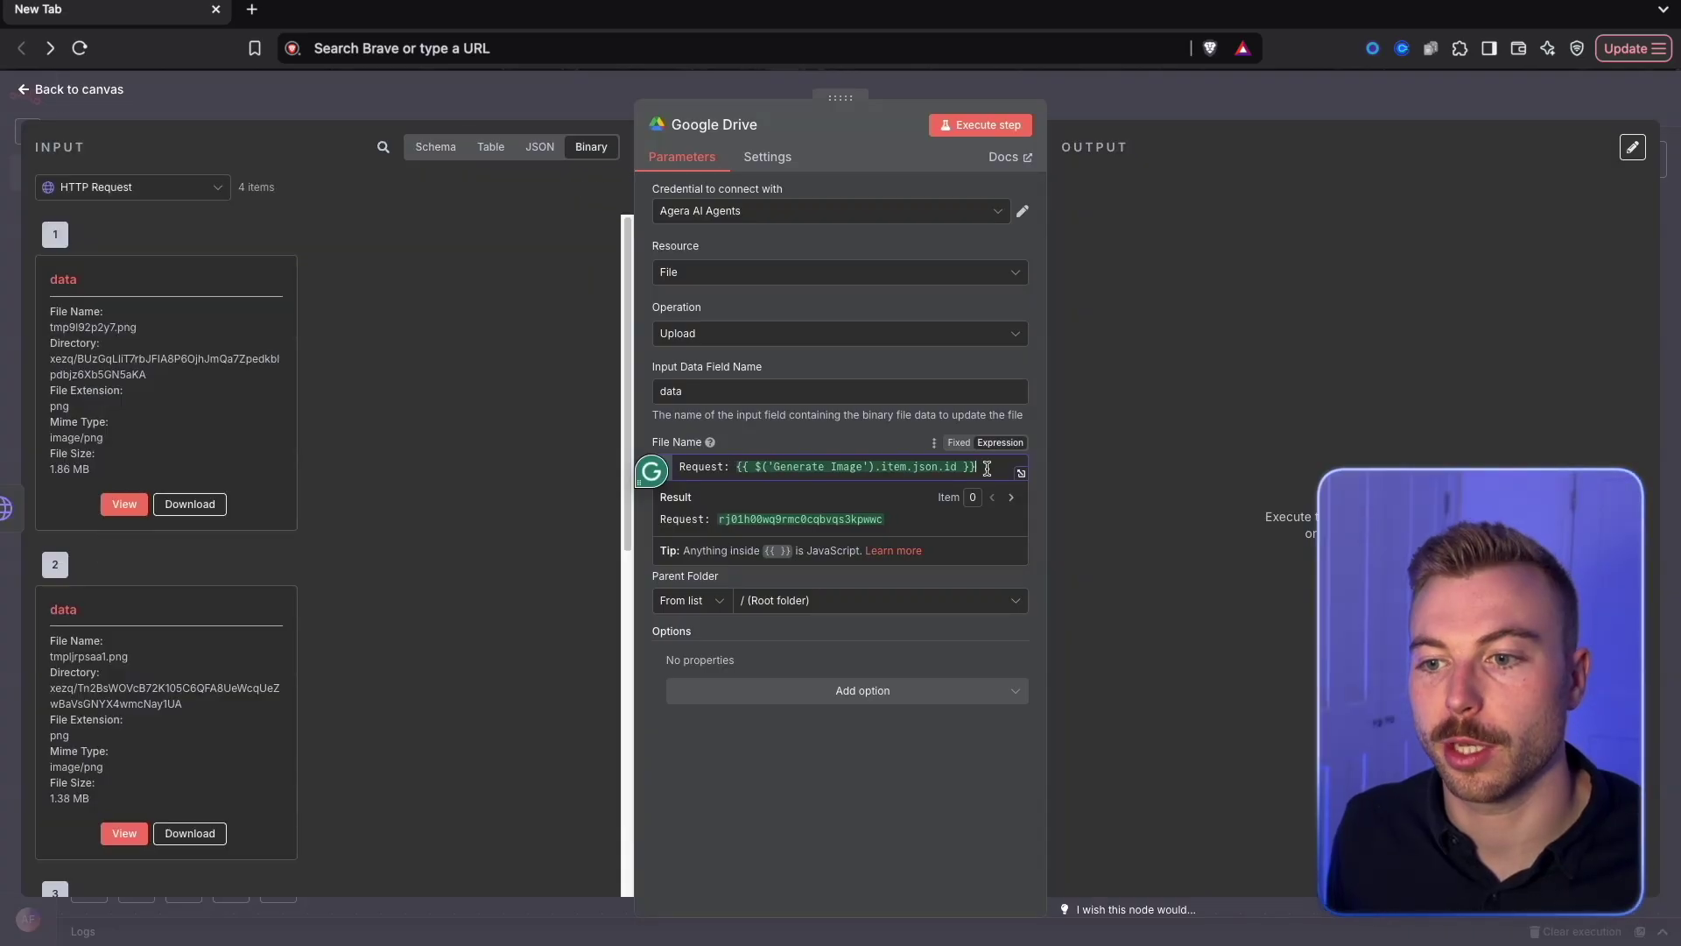
{"action": "left_click", "coordinate": [978, 469]}
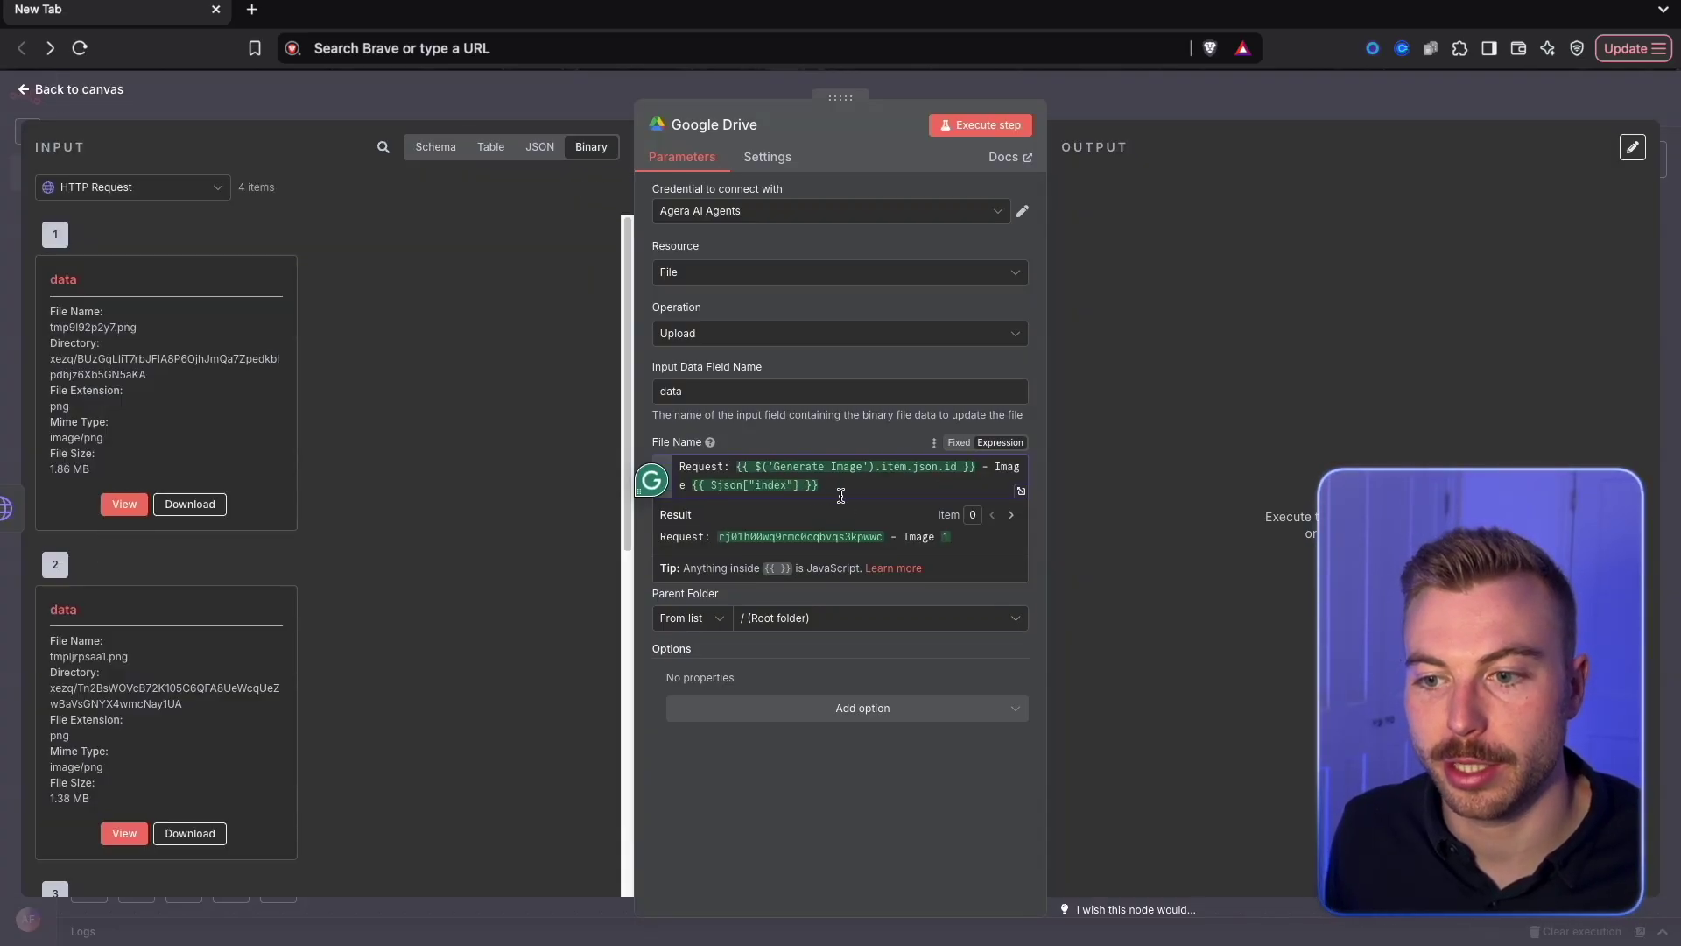
{"action": "left_click_drag", "start_coordinate": [950, 536], "coordinate": [661, 536]}
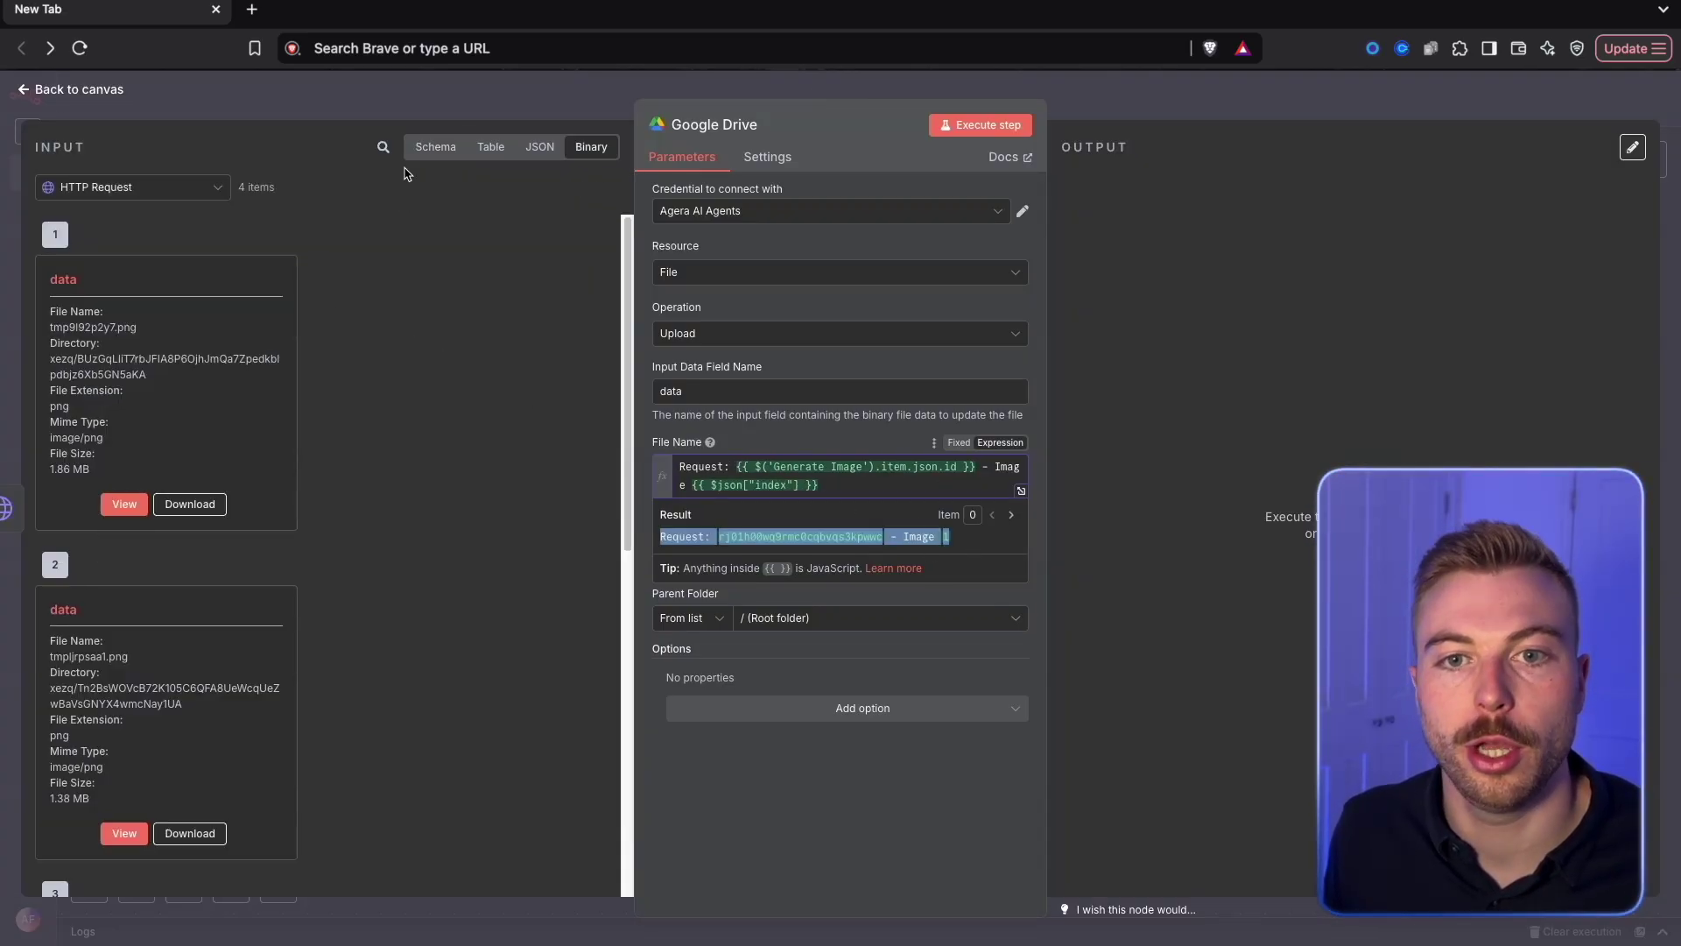
{"action": "left_click", "coordinate": [433, 149]}
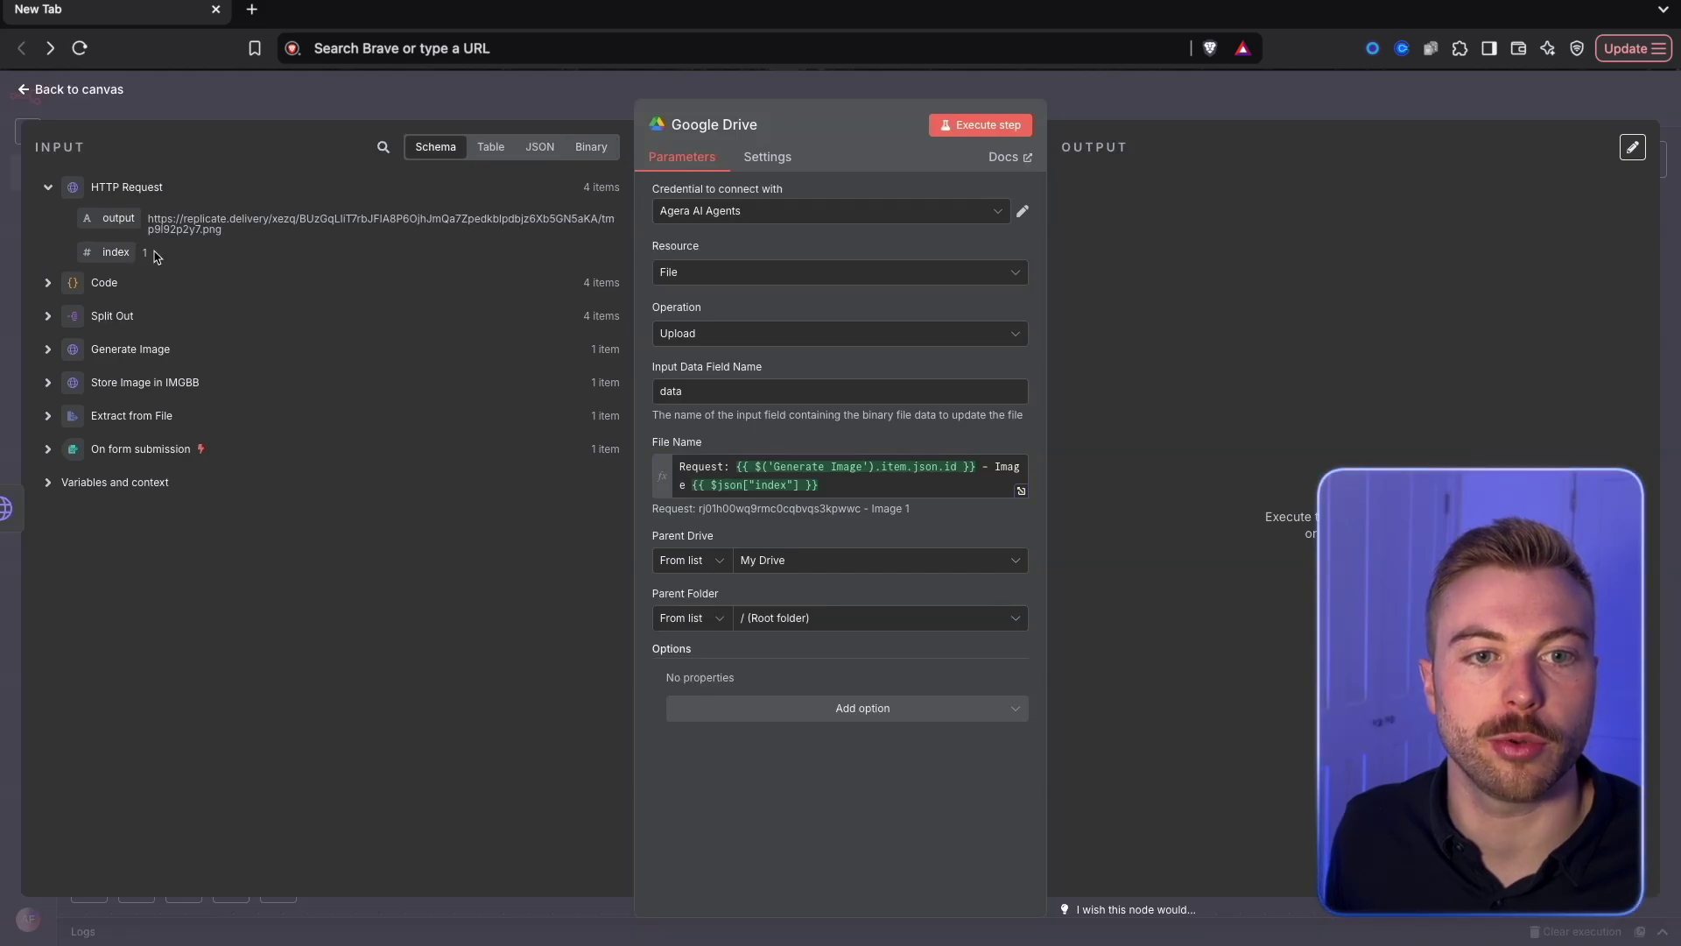
Step: Move the Google Drive node beside HTTP Request and execute the whole workflow
{"action": "left_click", "coordinate": [238, 99]}
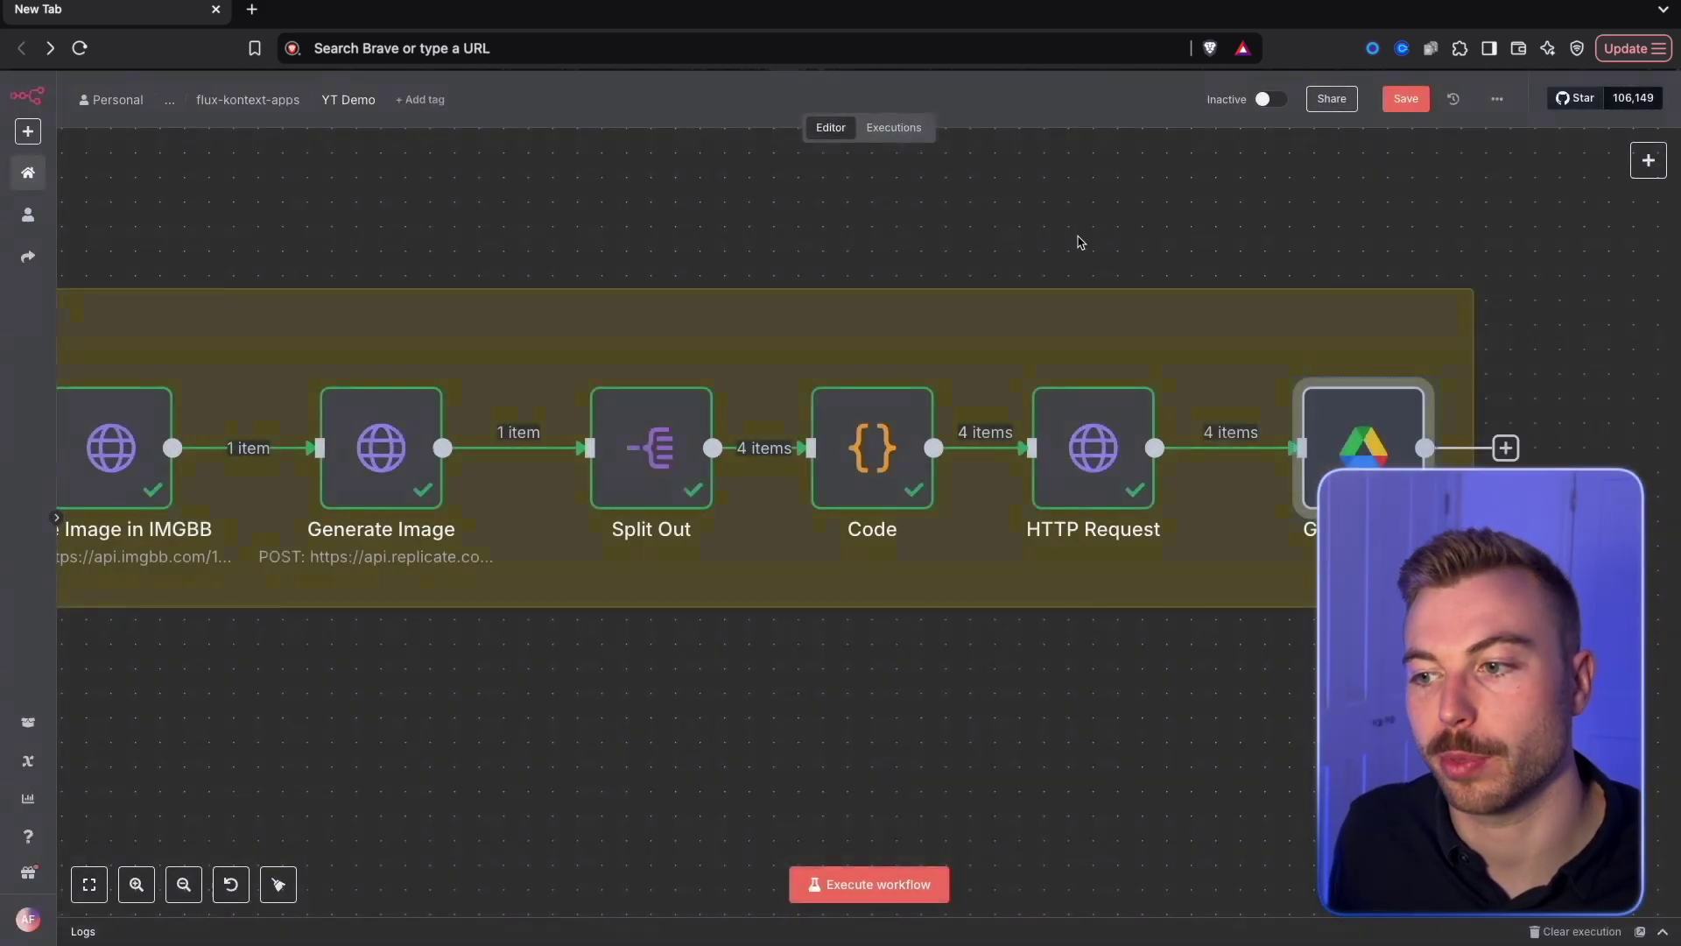
{"action": "left_click_drag", "start_coordinate": [1384, 456], "coordinate": [1311, 456]}
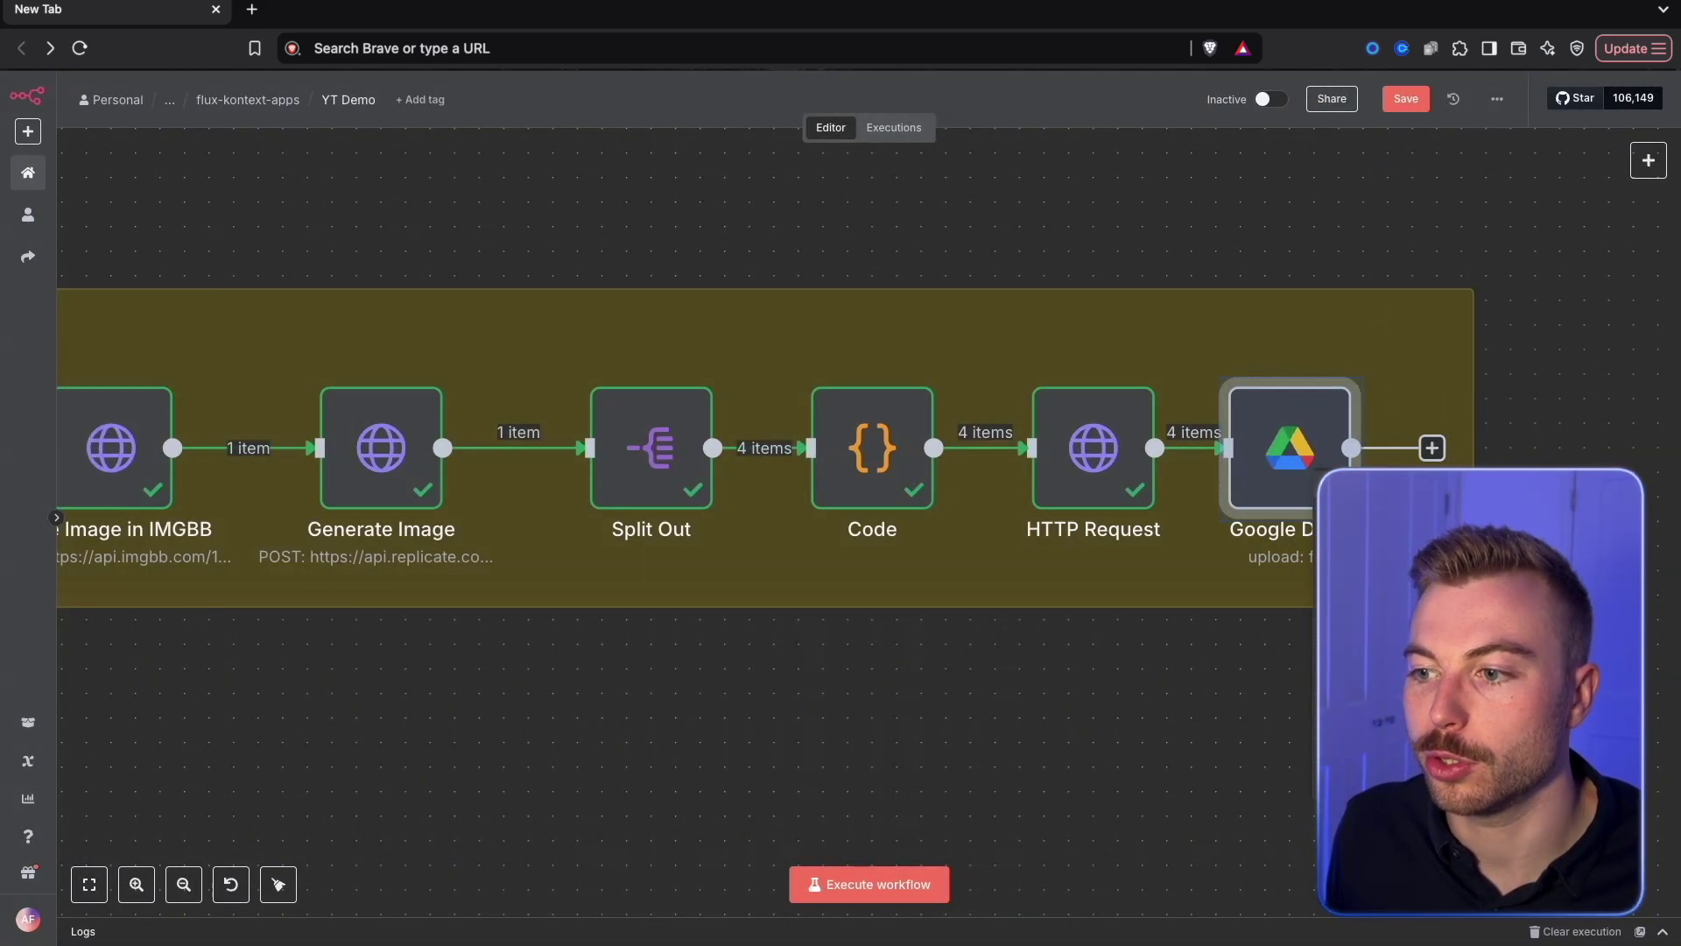
{"action": "key", "text": "ctrl+Return"}
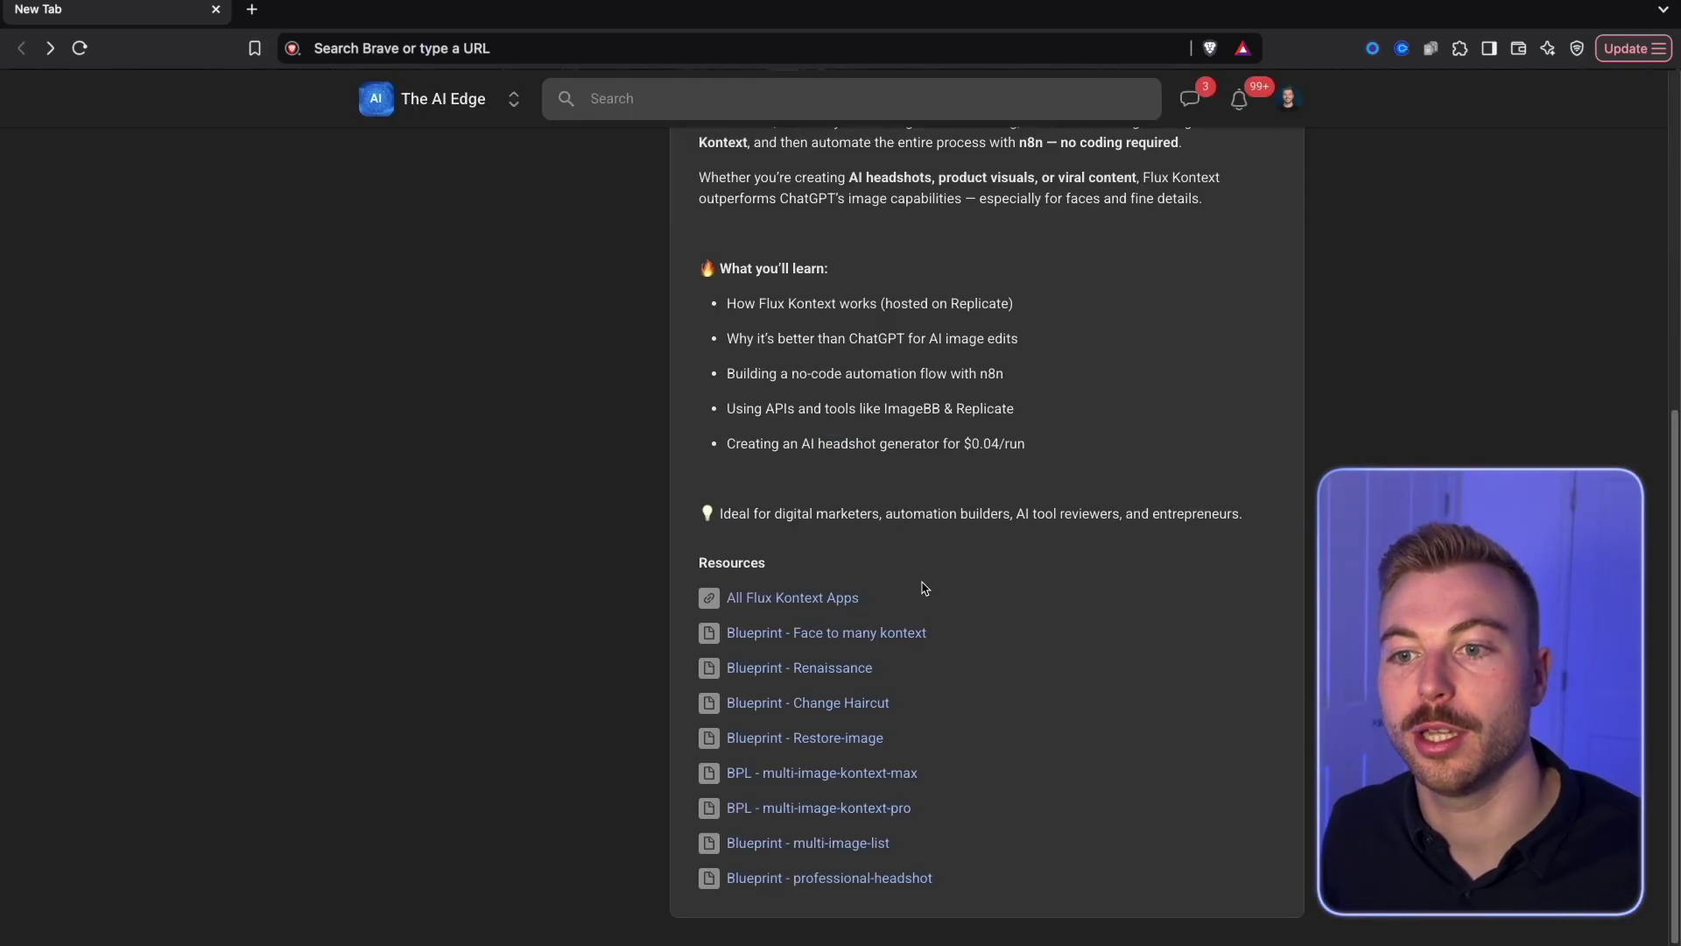
Step: Open The AI Edge's AI Image Generation course from the Skool Classroom
{"action": "scroll", "coordinate": [926, 587], "scroll_direction": "up", "scroll_amount": 6}
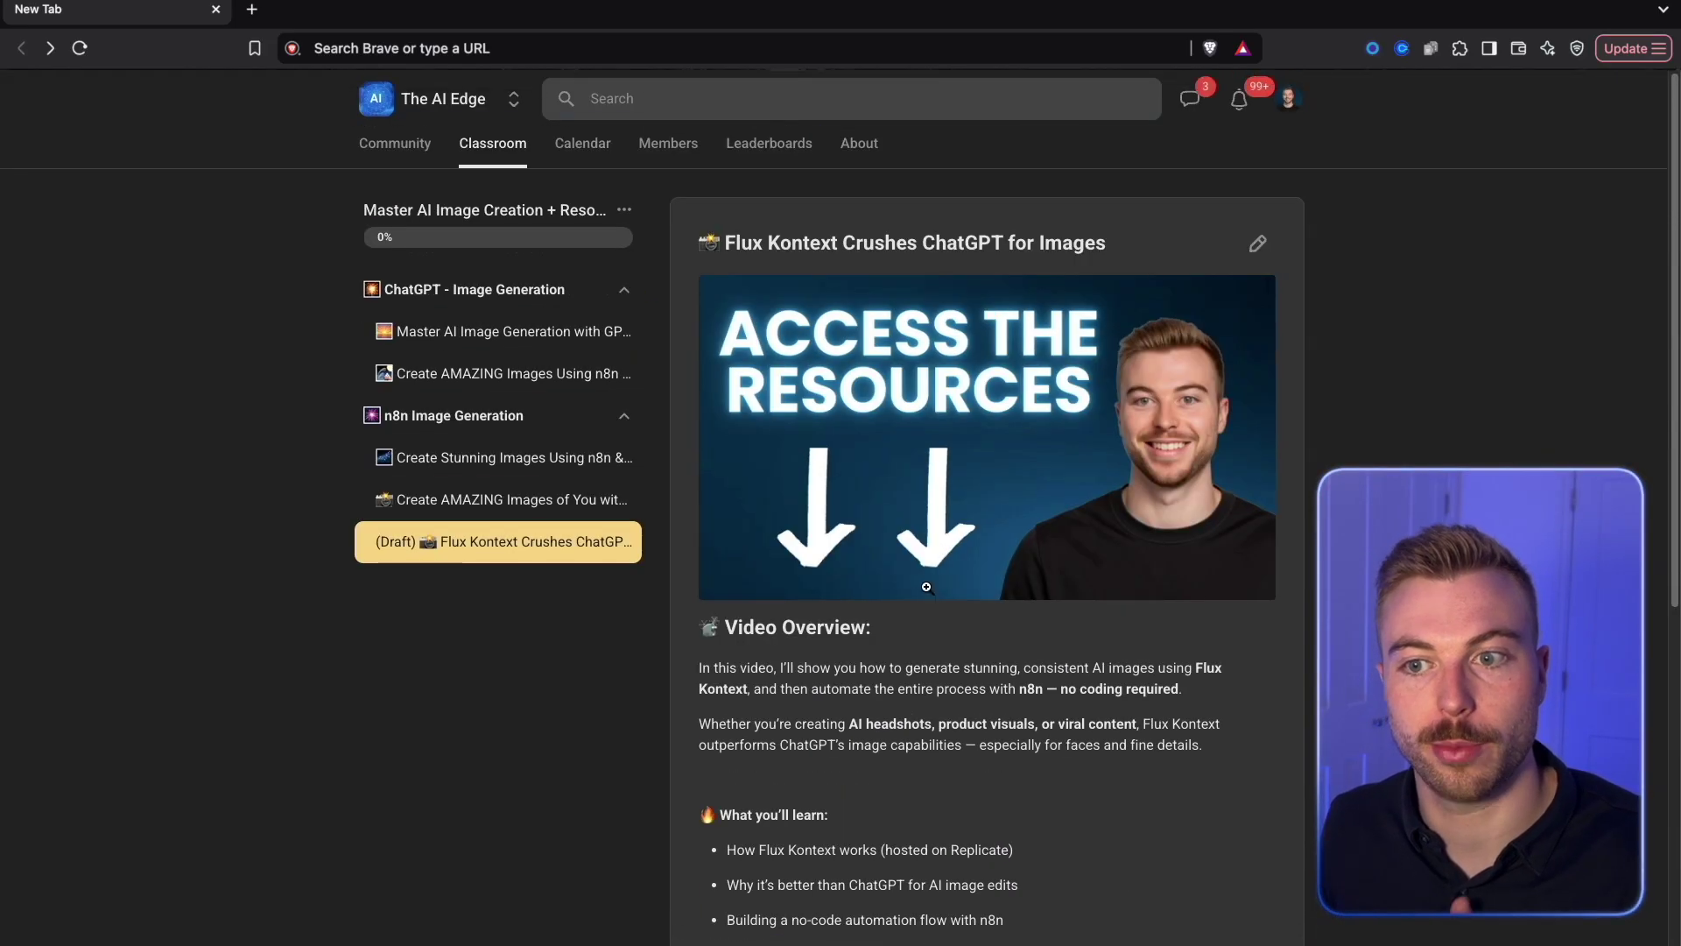
{"action": "left_click", "coordinate": [523, 163]}
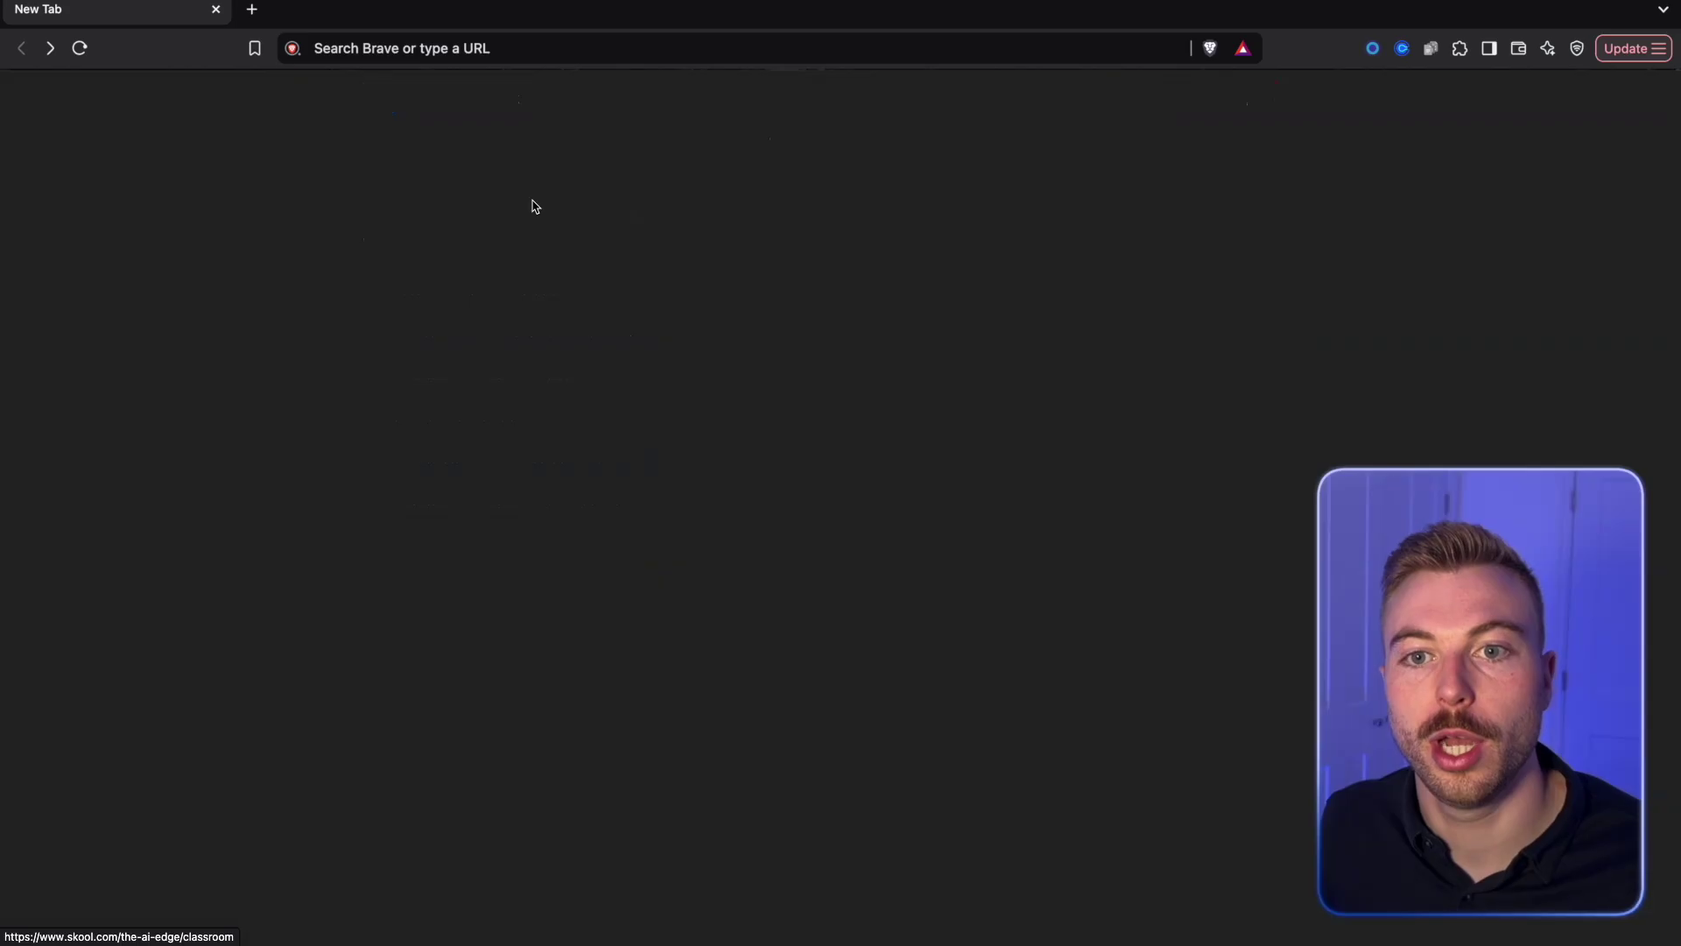
{"action": "scroll", "coordinate": [501, 561], "scroll_direction": "down", "scroll_amount": 7}
{"action": "scroll", "coordinate": [501, 561], "scroll_direction": "down", "scroll_amount": 10}
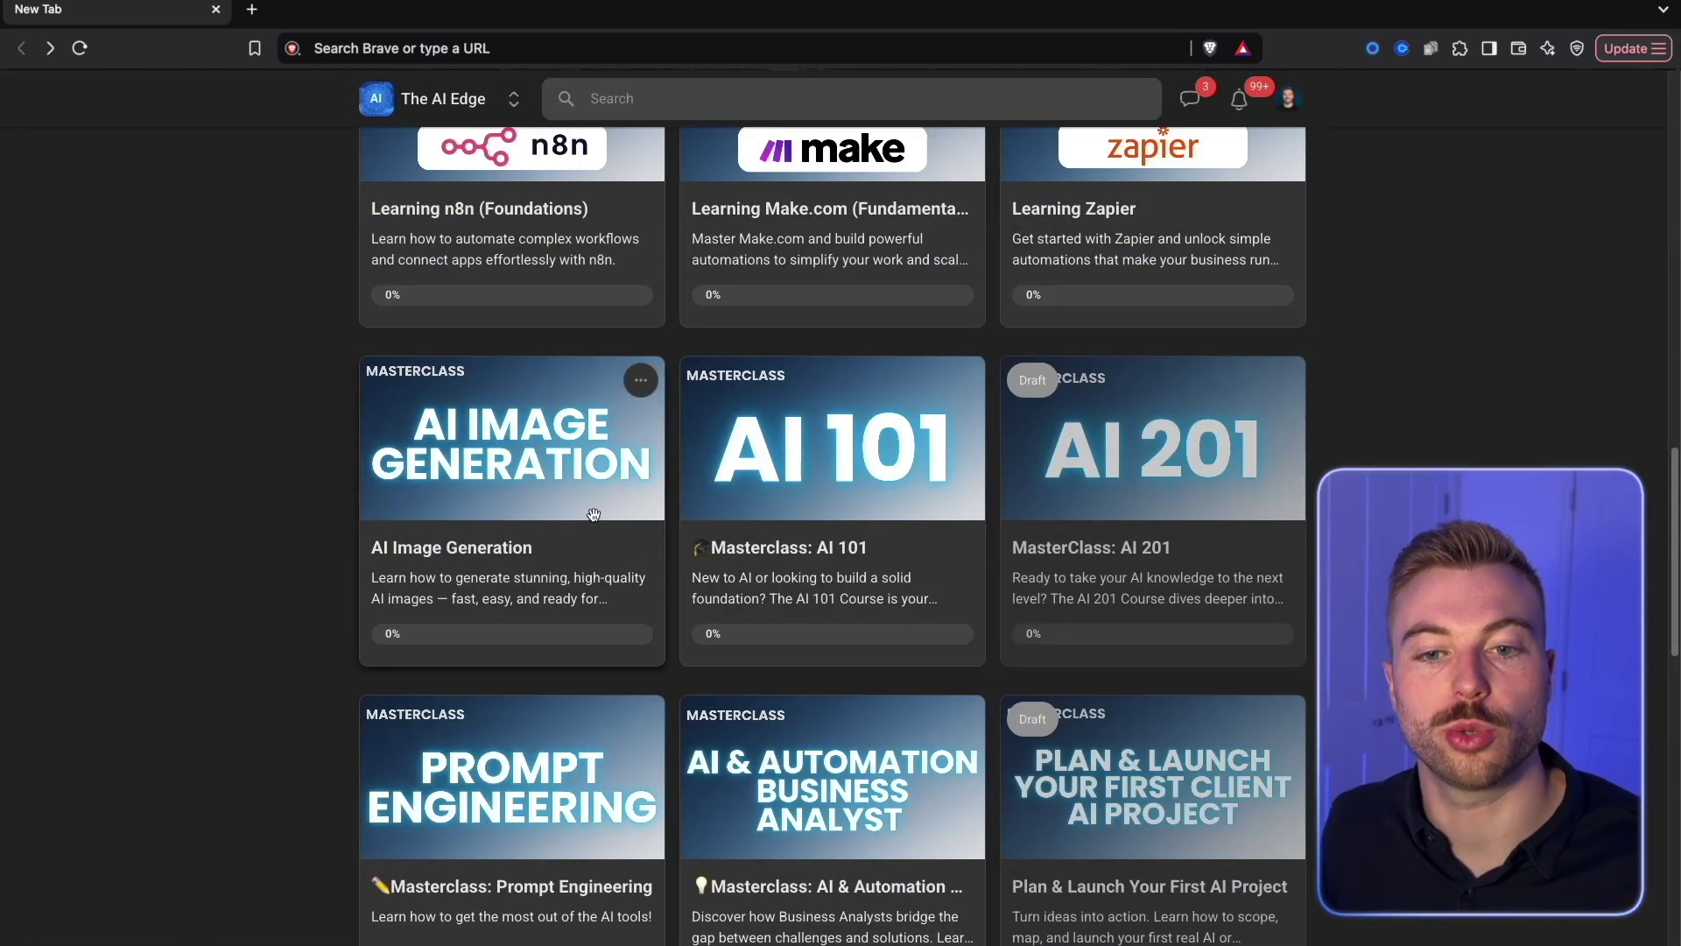
{"action": "left_click", "coordinate": [594, 514]}
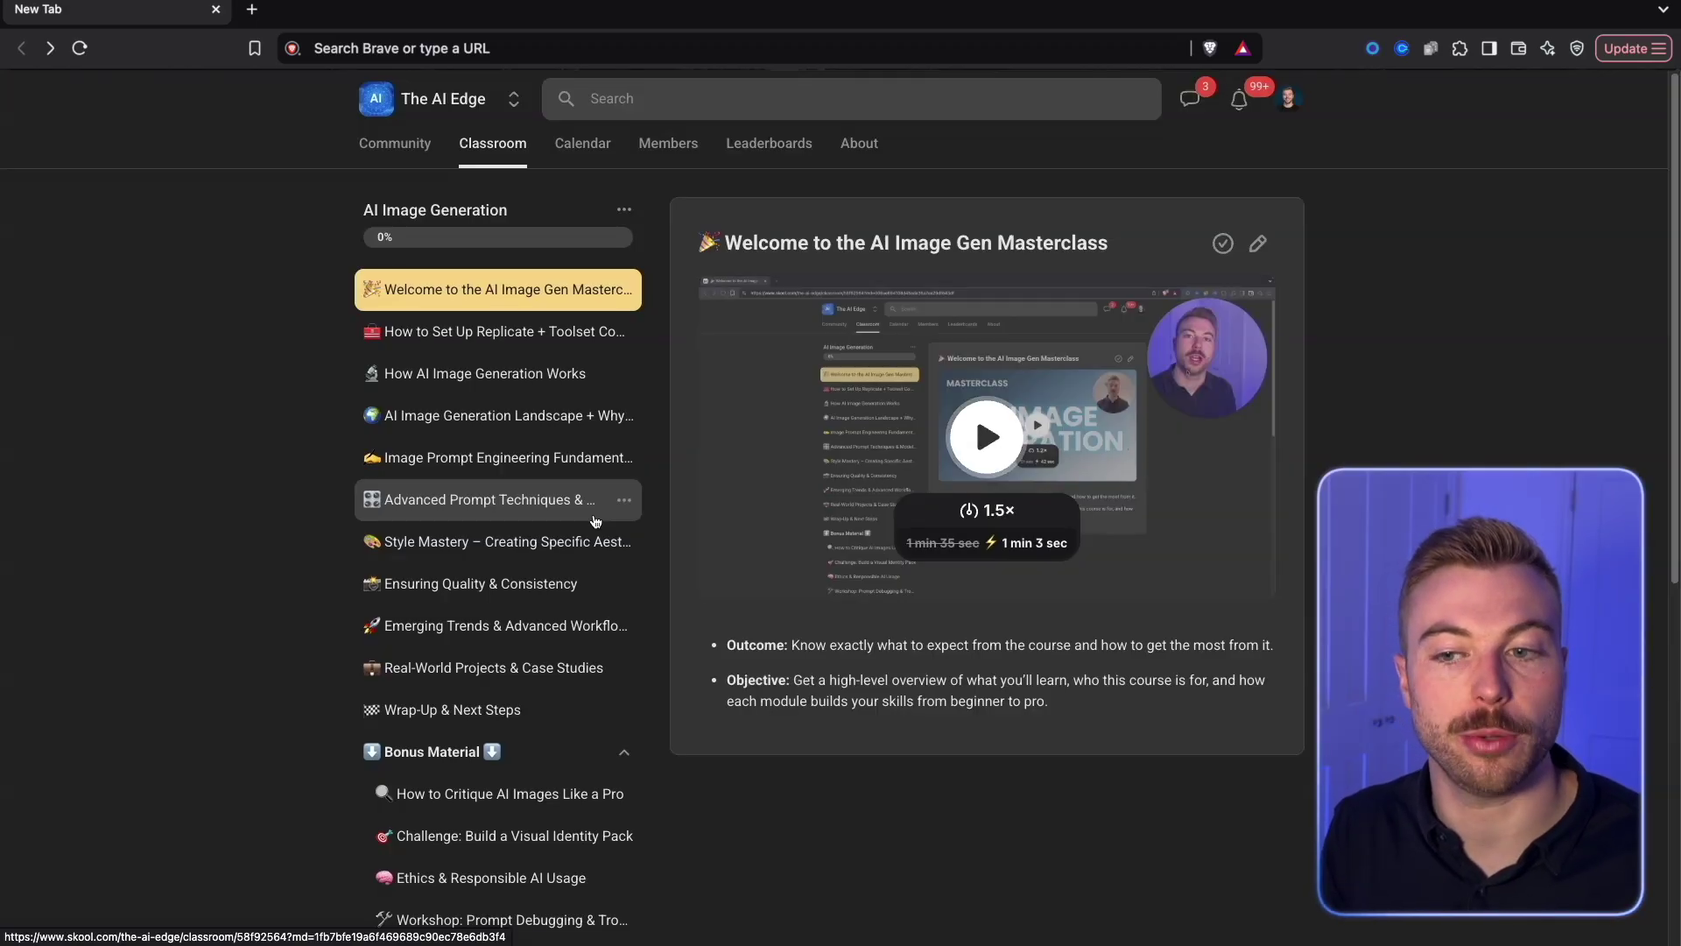